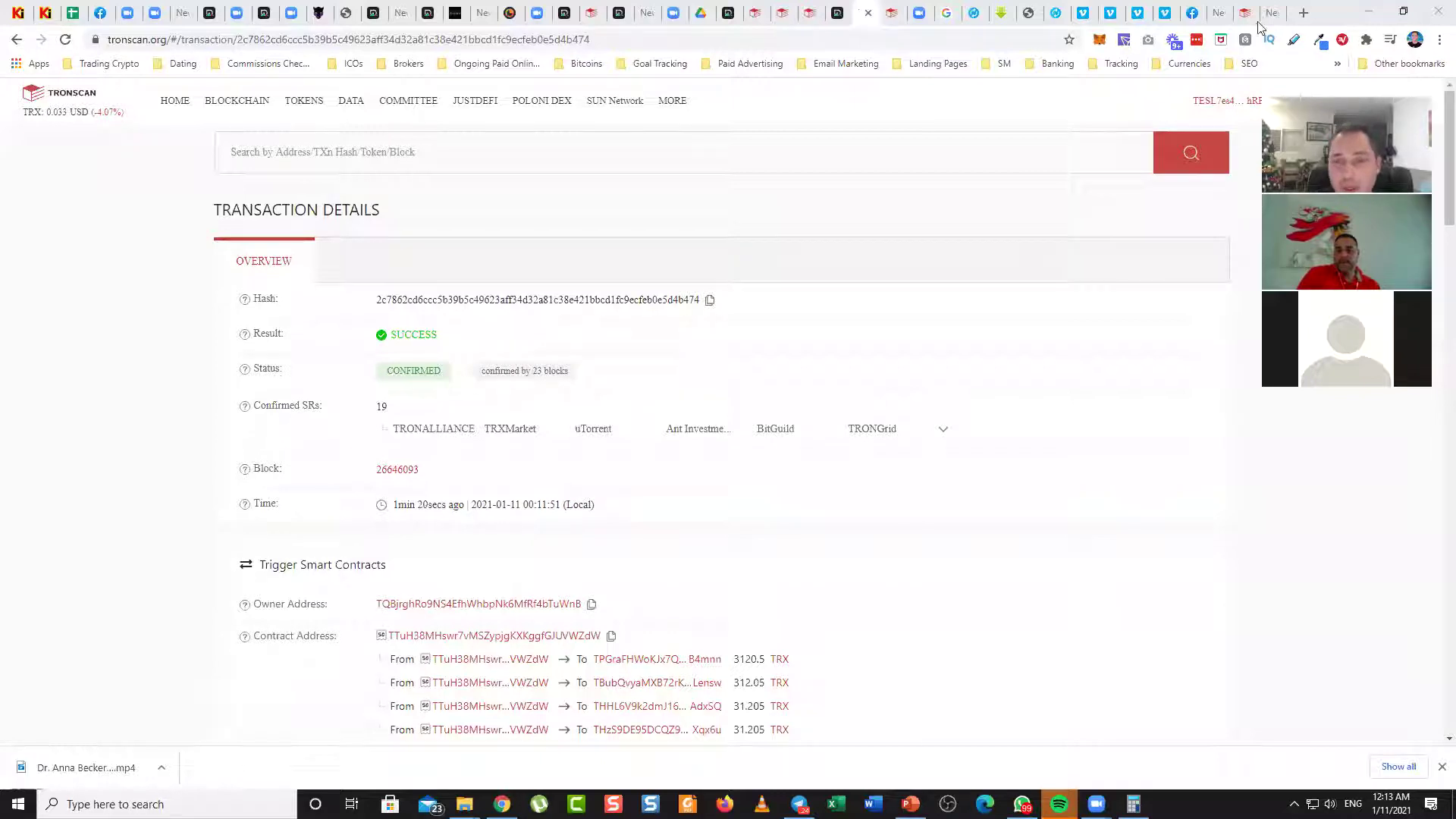
- Switch from the Tronscan transaction page to the daisy.global/crowd dashboard tab
{"action": "left_click", "coordinate": [834, 13]}
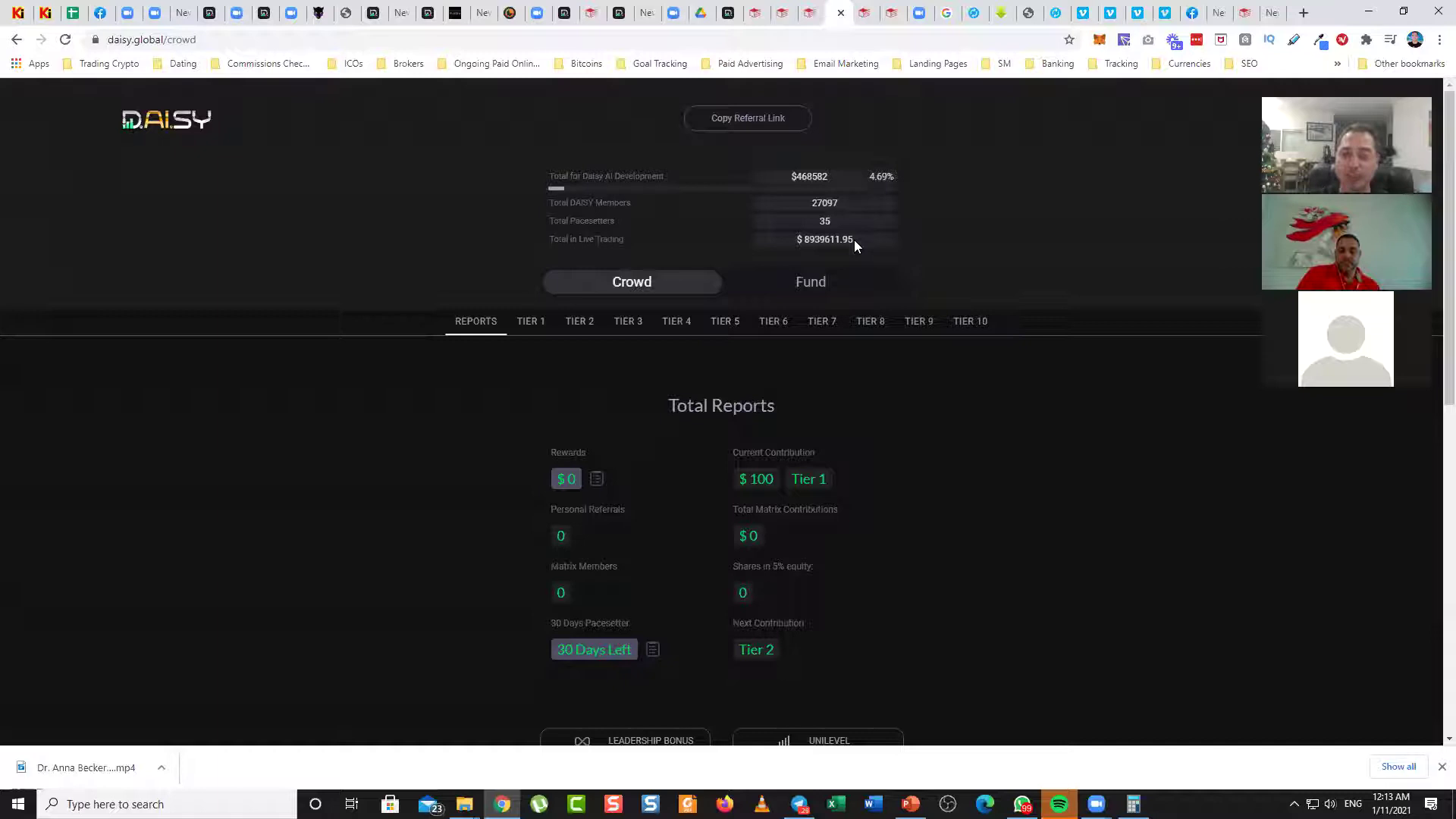
- Paste the copied referral link into a new tab, note its /r/undefined ending, and return to the crowd tab
{"action": "left_click", "coordinate": [740, 124]}
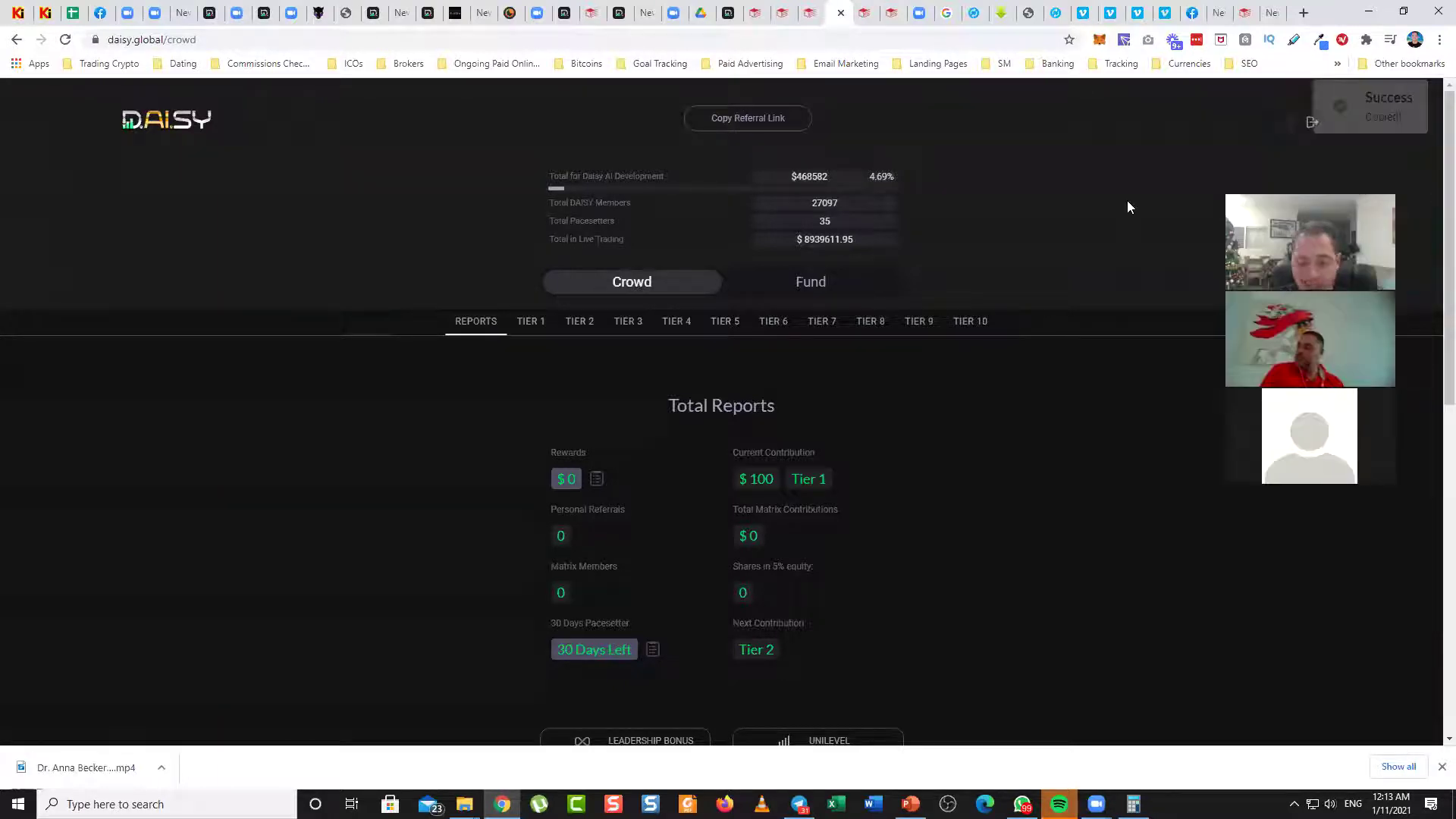
{"action": "key", "text": "ctrl+t"}
{"action": "type", "text": "https://daisy.global/r/undefined"}
{"action": "left_click_drag", "start_coordinate": [217, 40], "coordinate": [302, 33]}
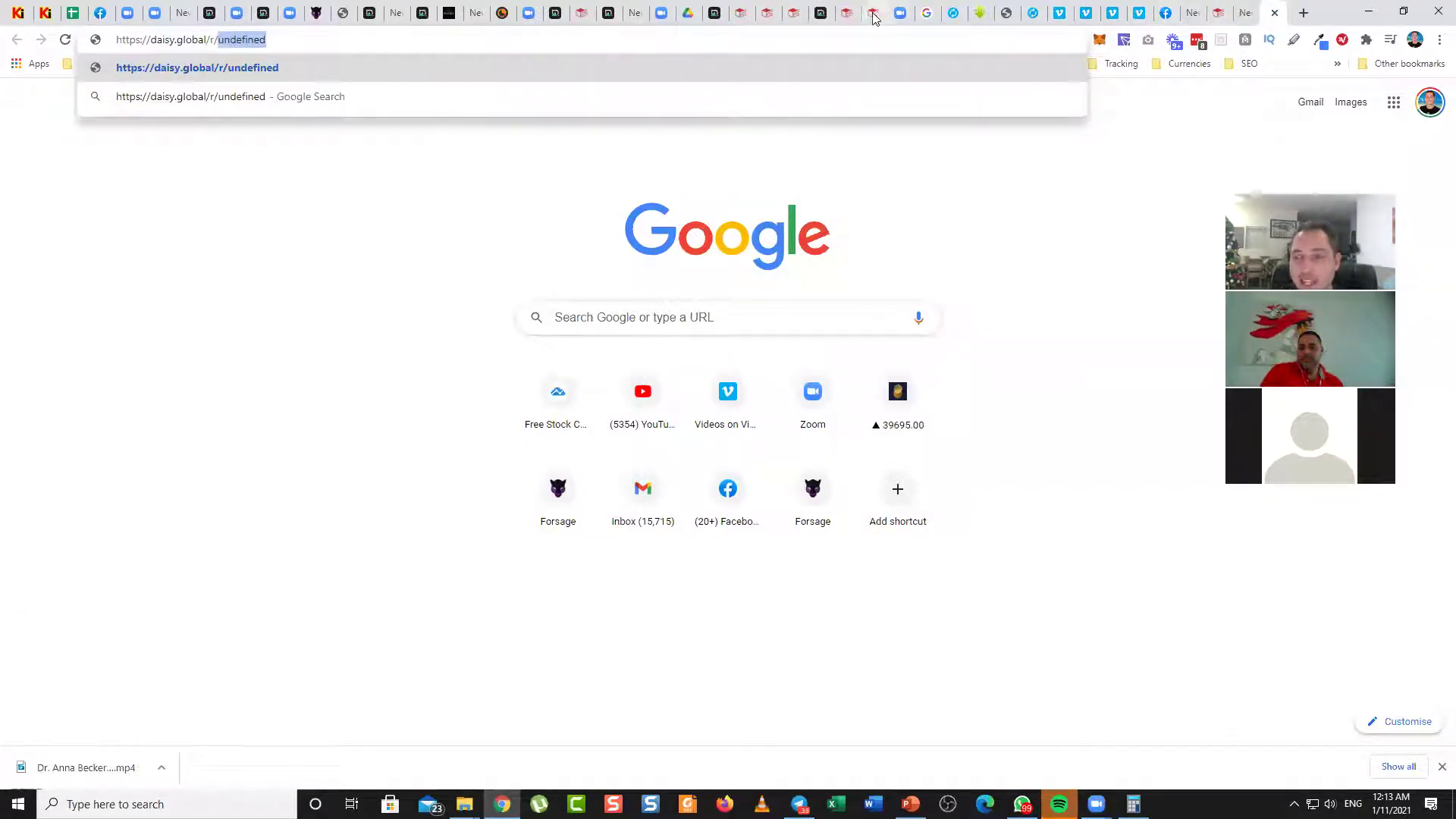
{"action": "left_click", "coordinate": [828, 13]}
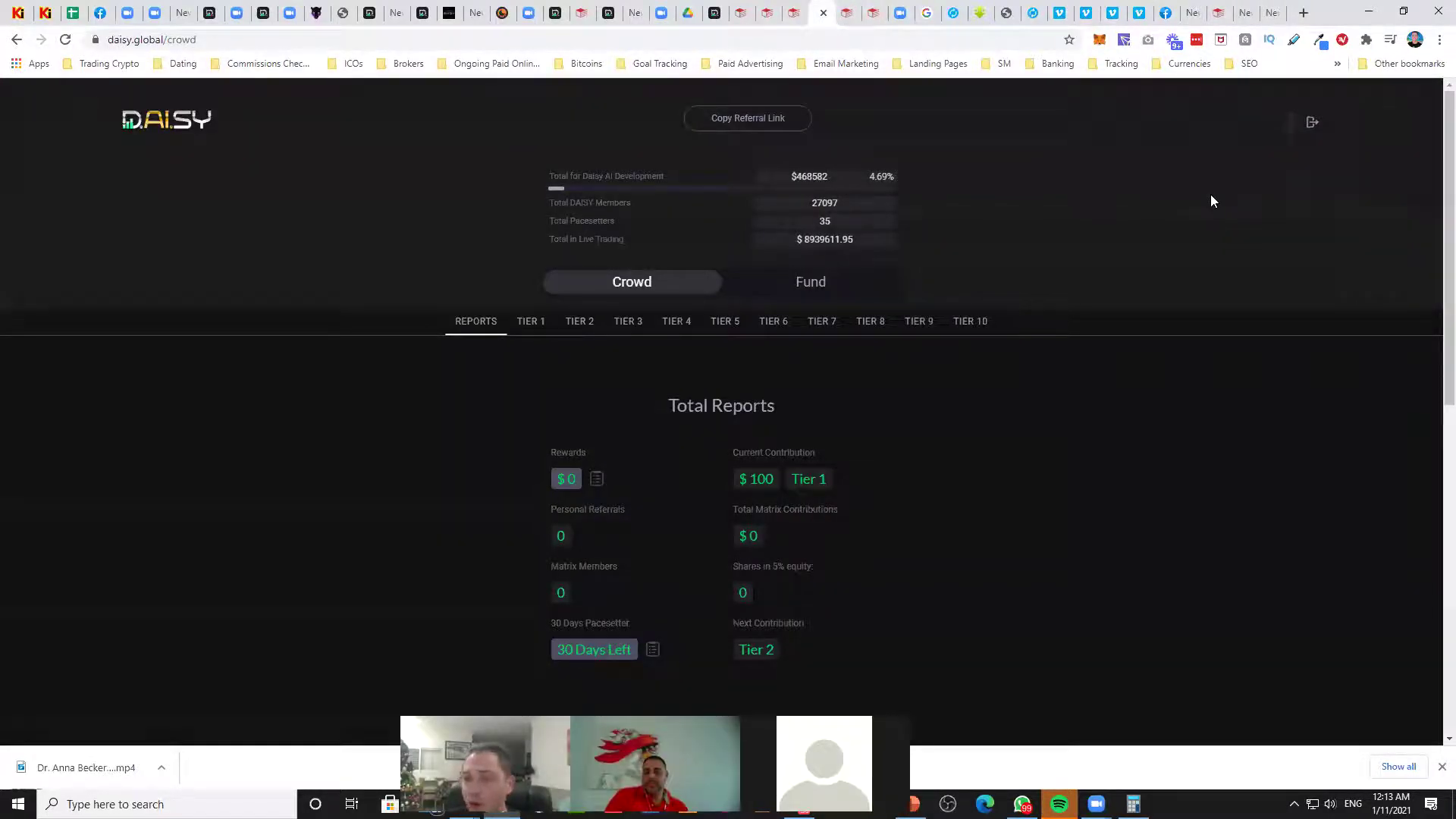
- Write a handwritten note at the dashboard's top right, then underline it and box it
{"action": "mouse_move", "coordinate": [1137, 110]}
{"action": "left_mouse_down"}
{"action": "mouse_move", "coordinate": [1166, 133]}
{"action": "mouse_move", "coordinate": [1244, 110]}
{"action": "mouse_move", "coordinate": [1277, 130]}
{"action": "left_mouse_up"}
{"action": "left_click_drag", "start_coordinate": [1137, 147], "coordinate": [1261, 146]}
{"action": "mouse_move", "coordinate": [1297, 141]}
{"action": "left_mouse_down"}
{"action": "mouse_move", "coordinate": [1293, 82]}
{"action": "mouse_move", "coordinate": [1127, 136]}
{"action": "left_mouse_up"}
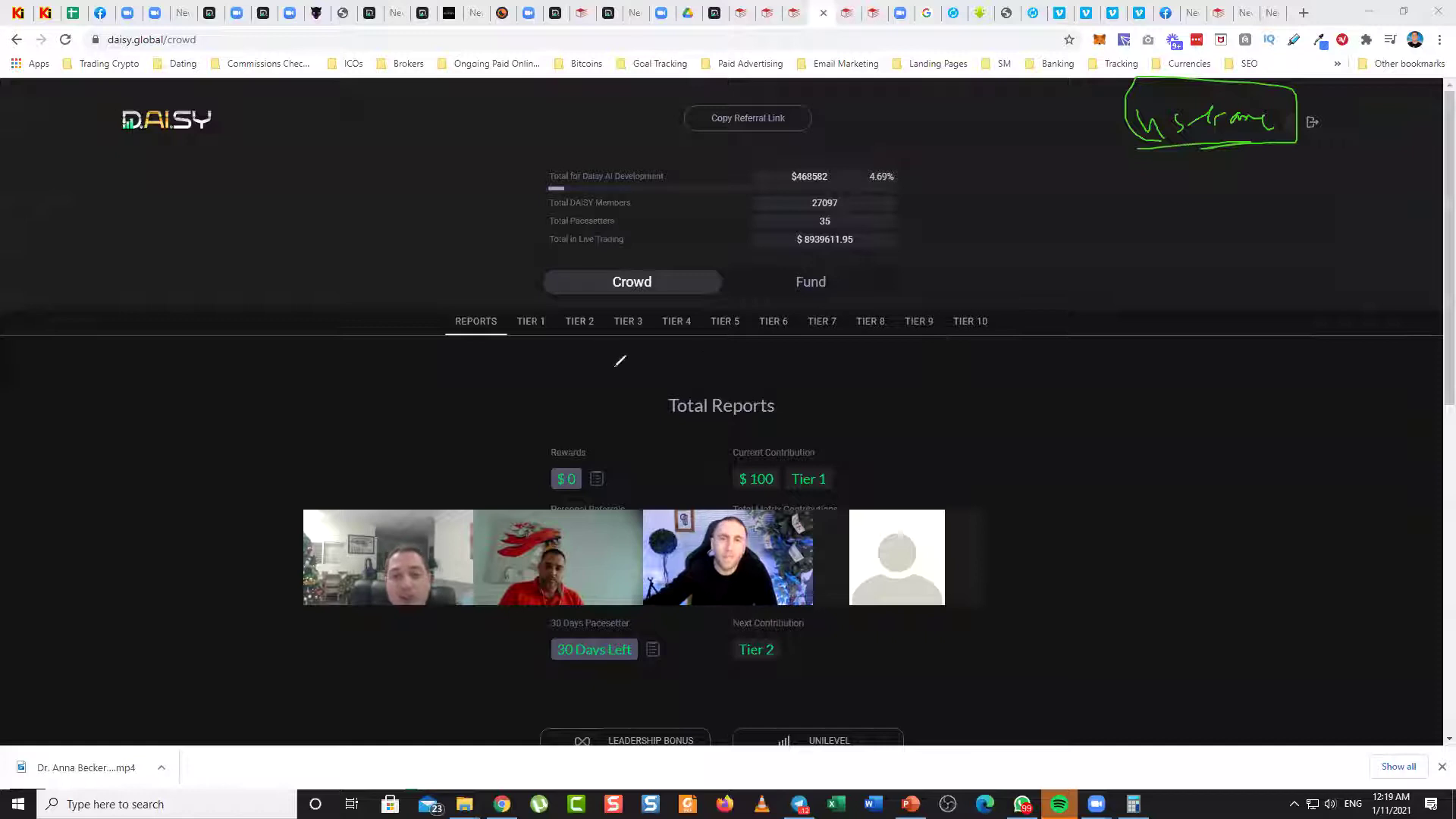
- Draw an ink circle around the TIER 1 heading on the crowd dashboard
{"action": "mouse_move", "coordinate": [531, 313]}
{"action": "left_mouse_down"}
{"action": "mouse_move", "coordinate": [527, 327]}
{"action": "mouse_move", "coordinate": [578, 328]}
{"action": "left_mouse_up"}
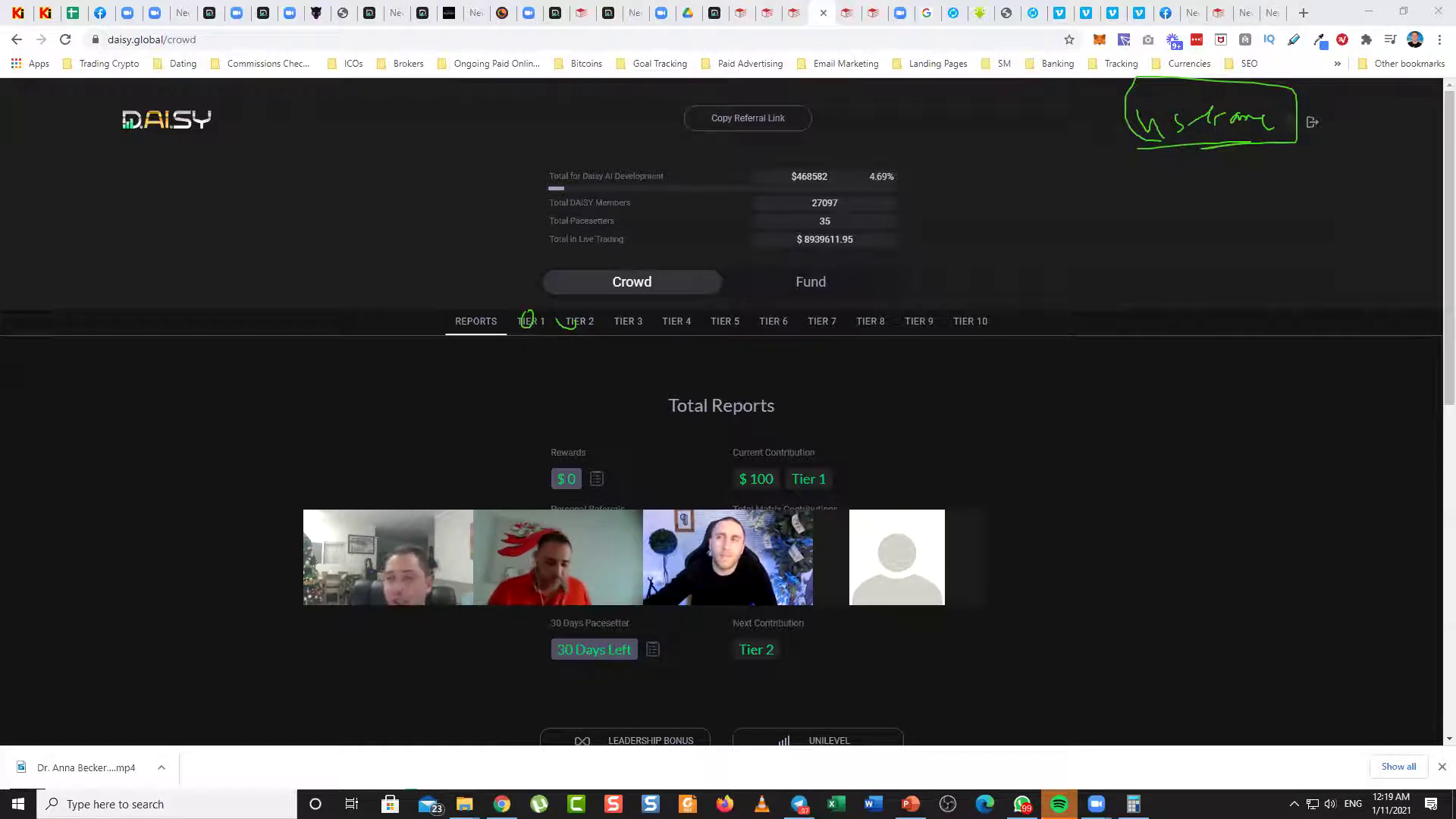
- Log out of Daisy and select DaisyMainAccount as the active TronLink account
{"action": "left_click", "coordinate": [1312, 122]}
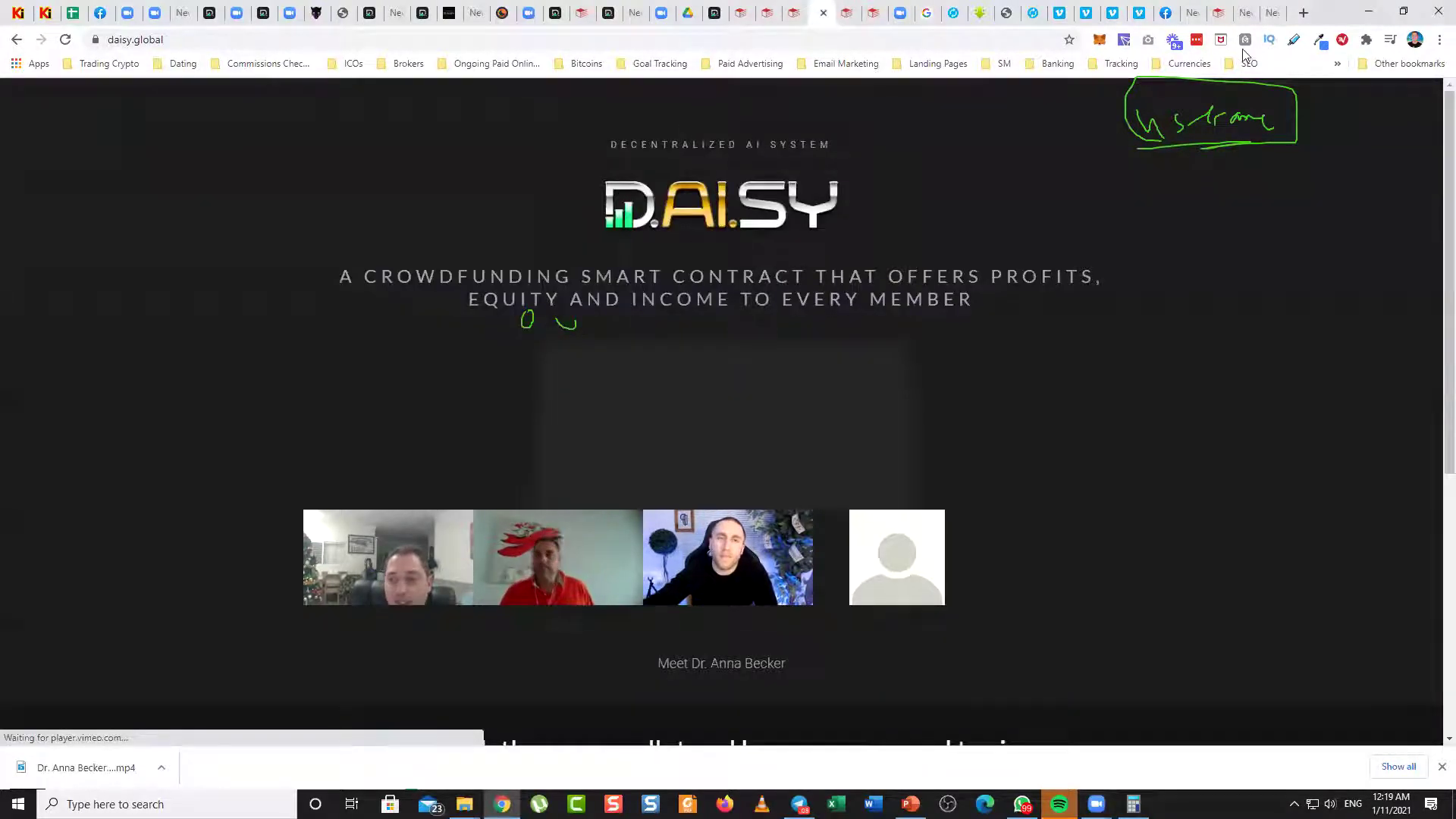
{"action": "left_click", "coordinate": [1125, 47]}
{"action": "scroll", "coordinate": [1075, 316], "scroll_direction": "down", "scroll_amount": 5}
{"action": "scroll", "coordinate": [1040, 348], "scroll_direction": "up", "scroll_amount": 4}
{"action": "left_click", "coordinate": [930, 114]}
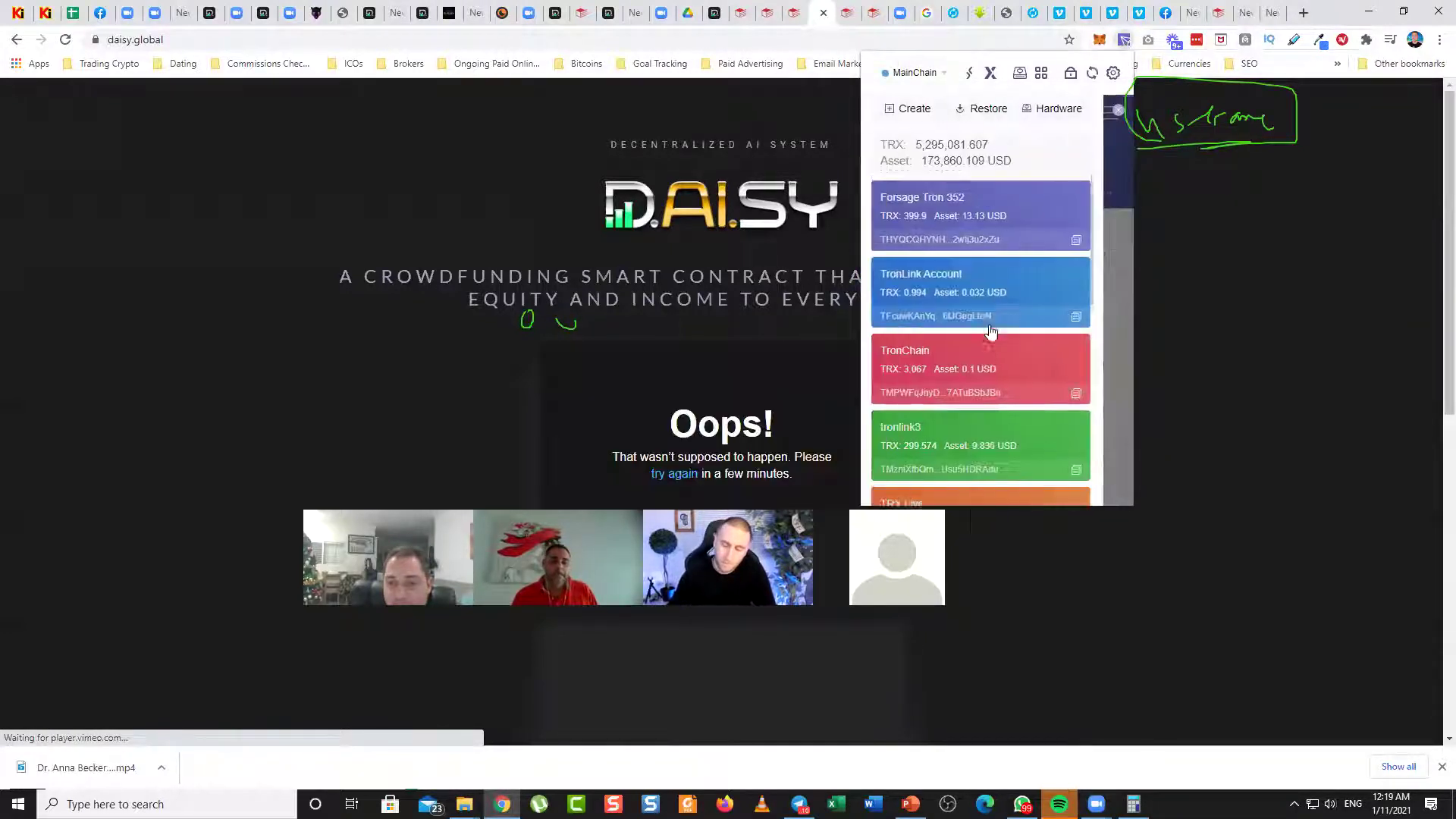
{"action": "scroll", "coordinate": [990, 327], "scroll_direction": "down", "scroll_amount": 3}
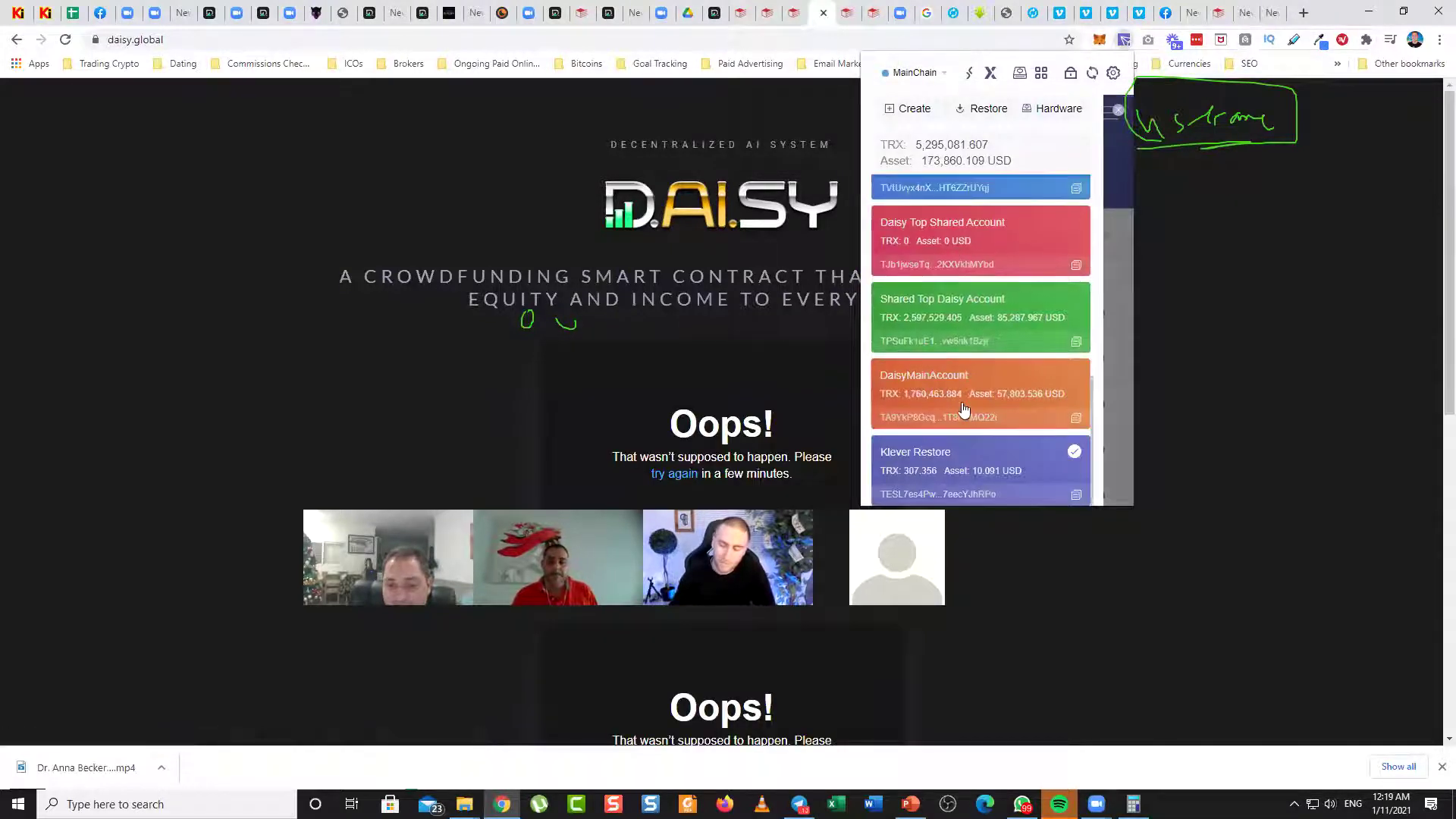
{"action": "left_click", "coordinate": [954, 379]}
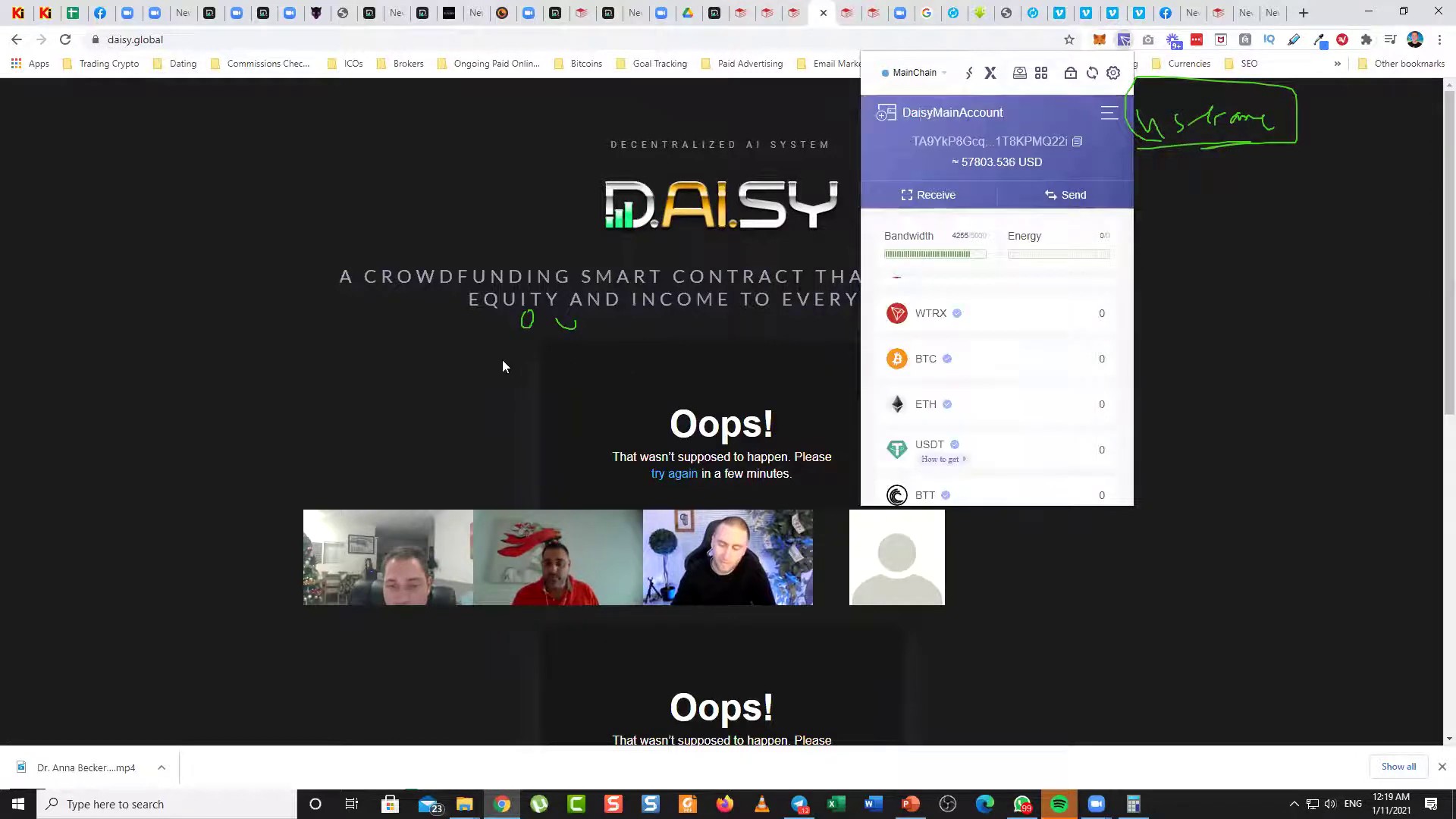
- Close the wallet panel and start Automatic Login on the Daisy page
{"action": "left_click", "coordinate": [485, 359]}
{"action": "scroll", "coordinate": [483, 357], "scroll_direction": "down", "scroll_amount": 9}
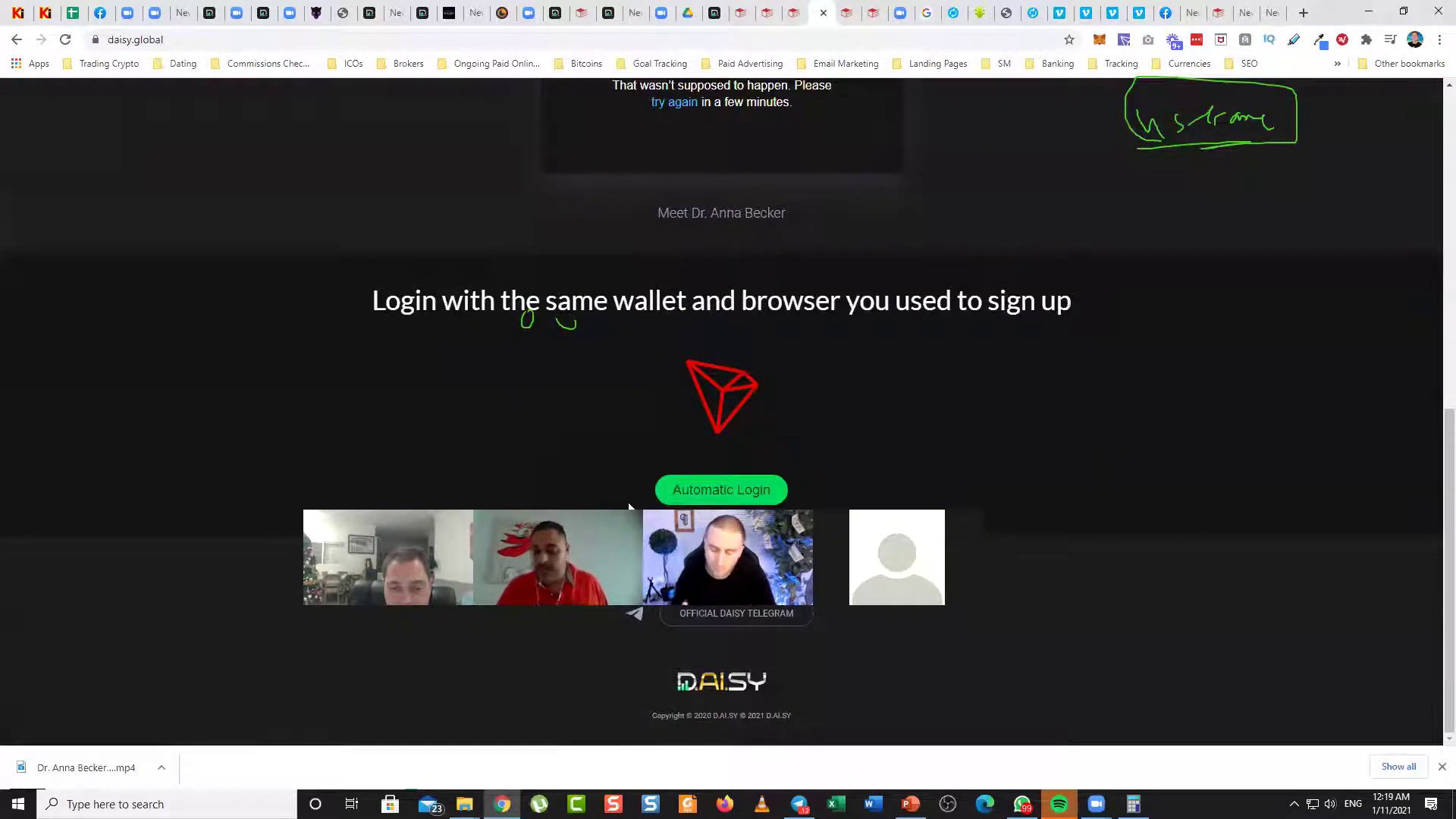
{"action": "left_click", "coordinate": [667, 489]}
- Accept the TronLink signature request and review the dashboard's $17330.00 rewards and 111 referrals
{"action": "left_click", "coordinate": [274, 470]}
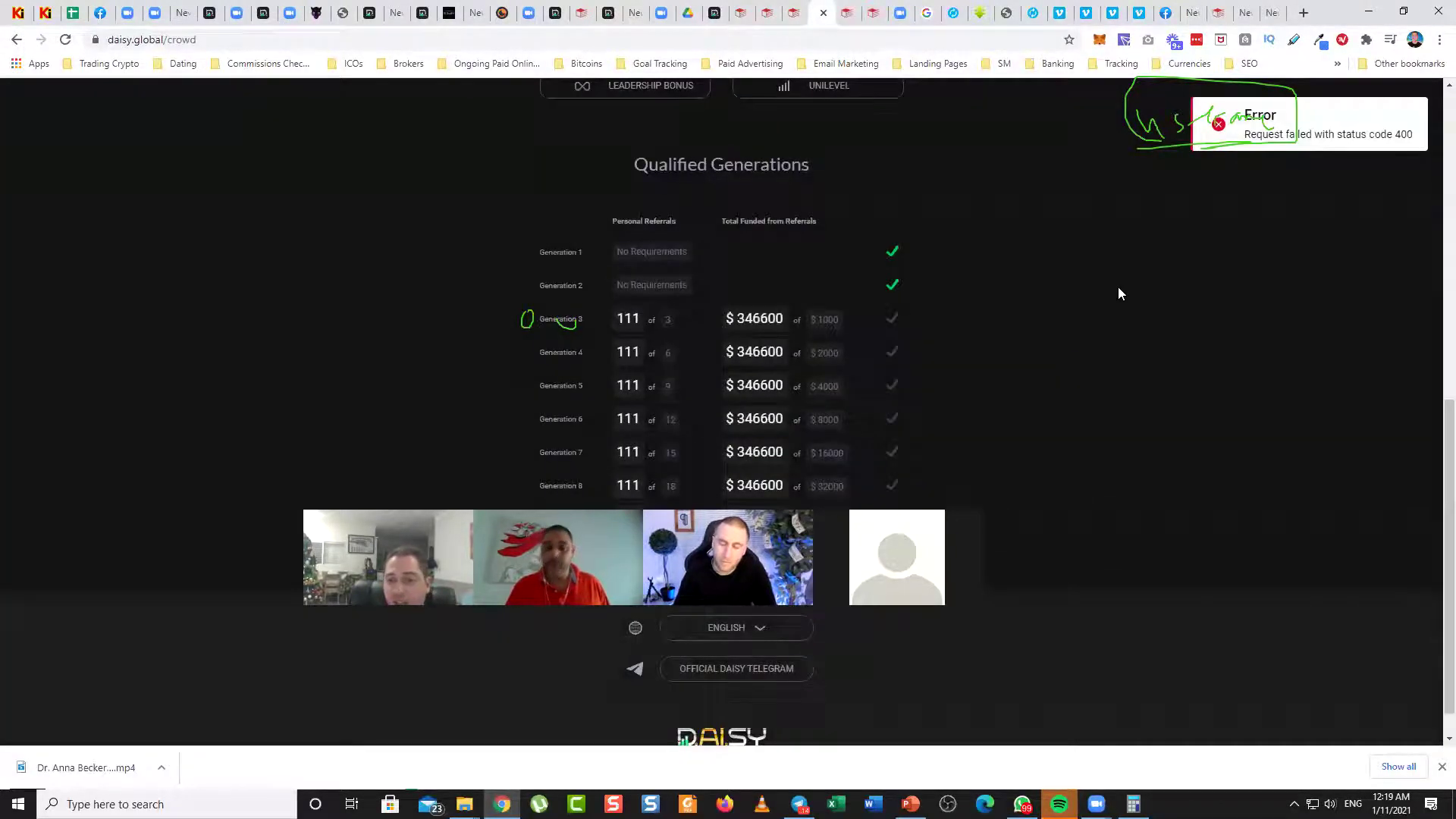
{"action": "scroll", "coordinate": [1068, 368], "scroll_direction": "up", "scroll_amount": 9}
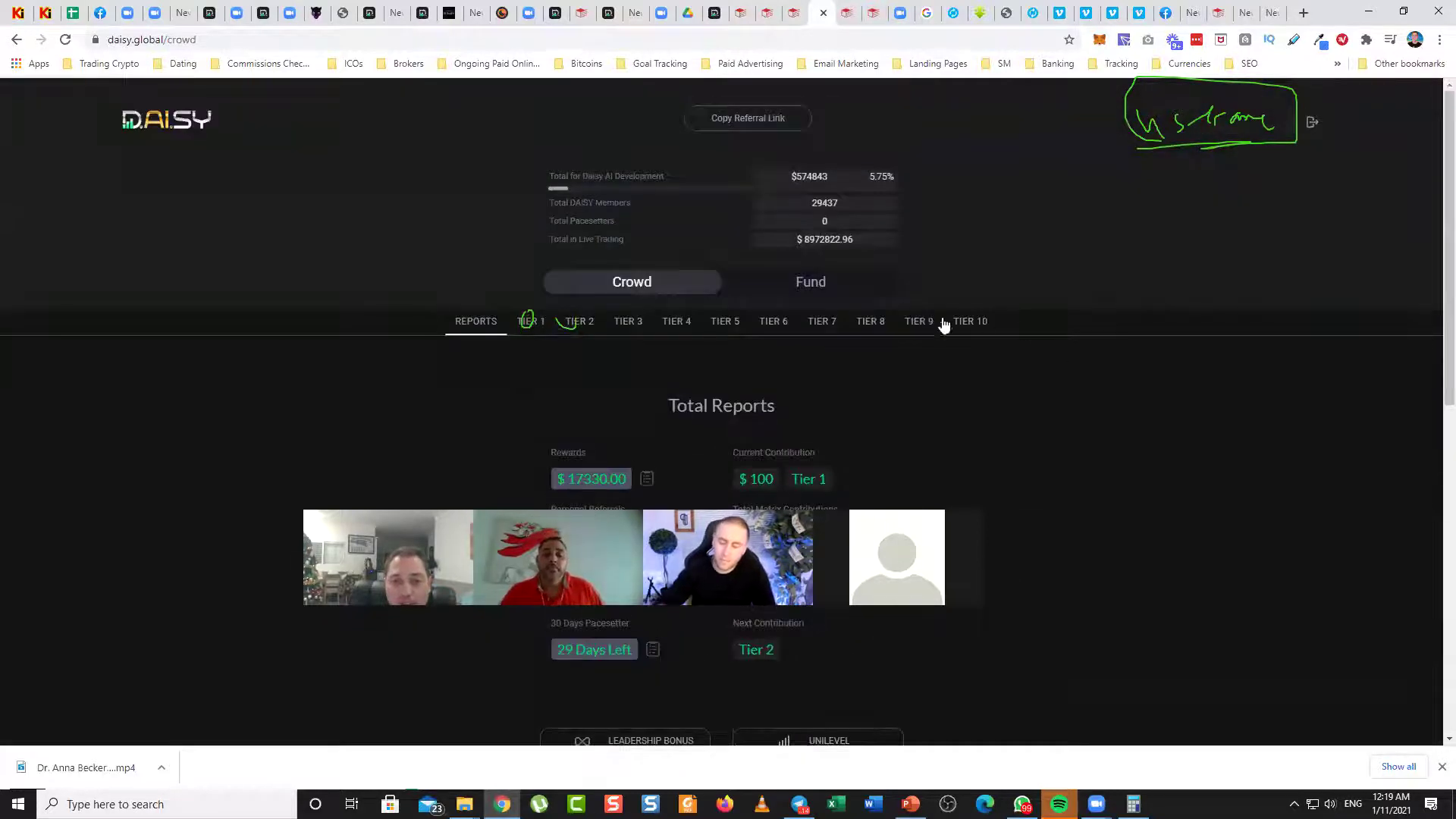
{"action": "scroll", "coordinate": [1108, 353], "scroll_direction": "down", "scroll_amount": 6}
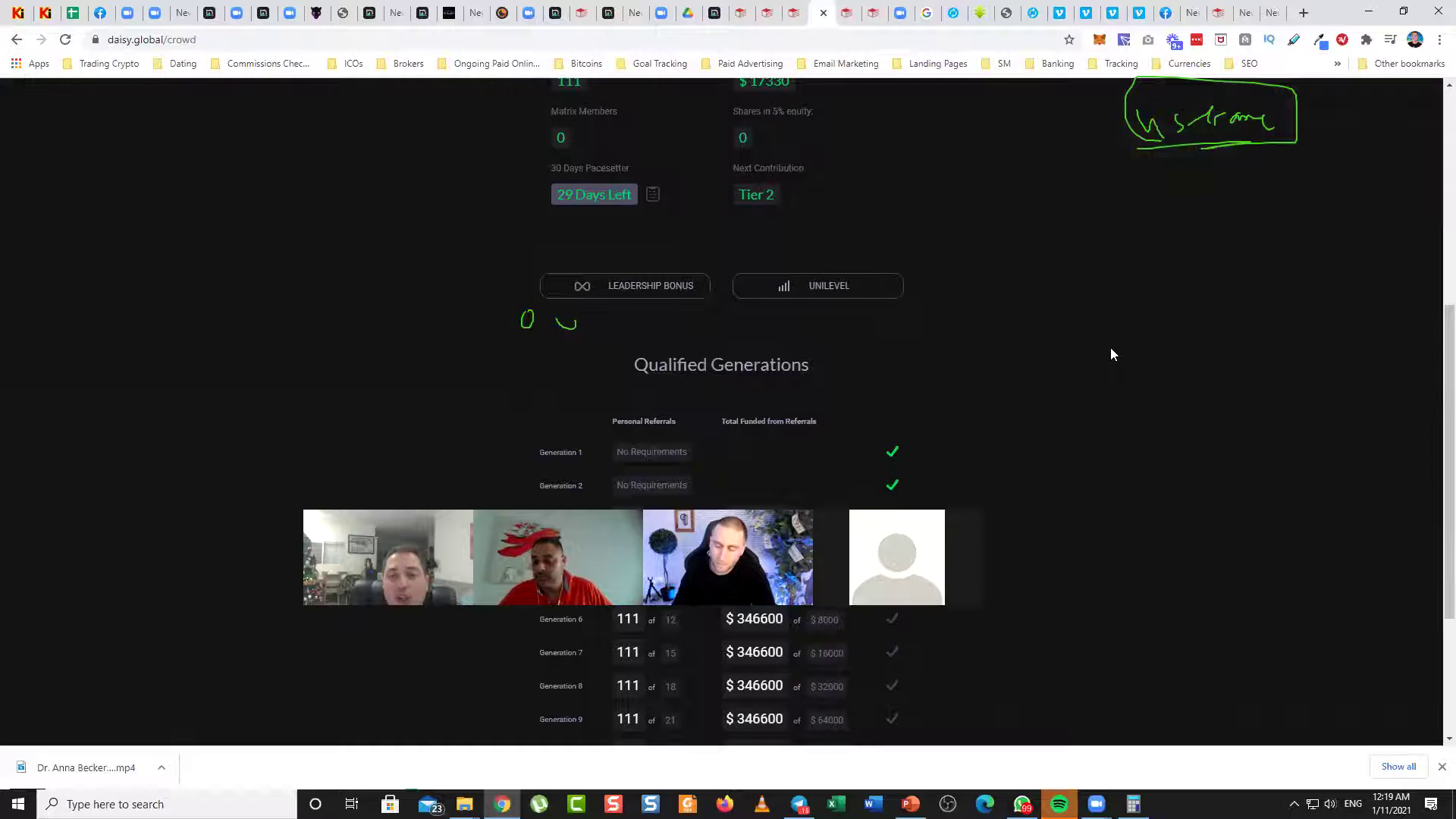
{"action": "scroll", "coordinate": [1109, 353], "scroll_direction": "up", "scroll_amount": 5}
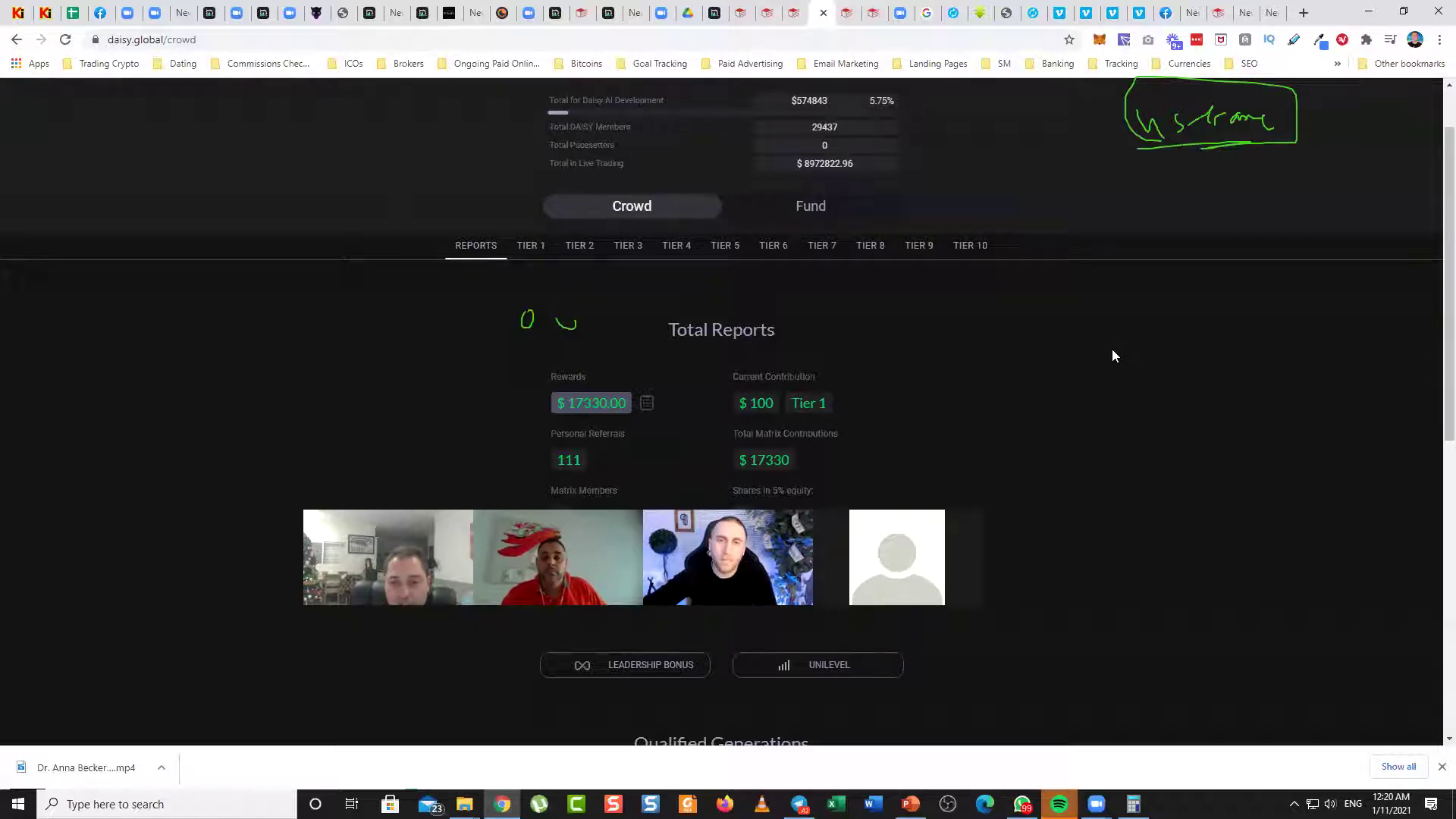
- Scroll down to the Qualified Generations table (Generations 1–10) and encircle it with ink
{"action": "scroll", "coordinate": [1112, 355], "scroll_direction": "down", "scroll_amount": 8}
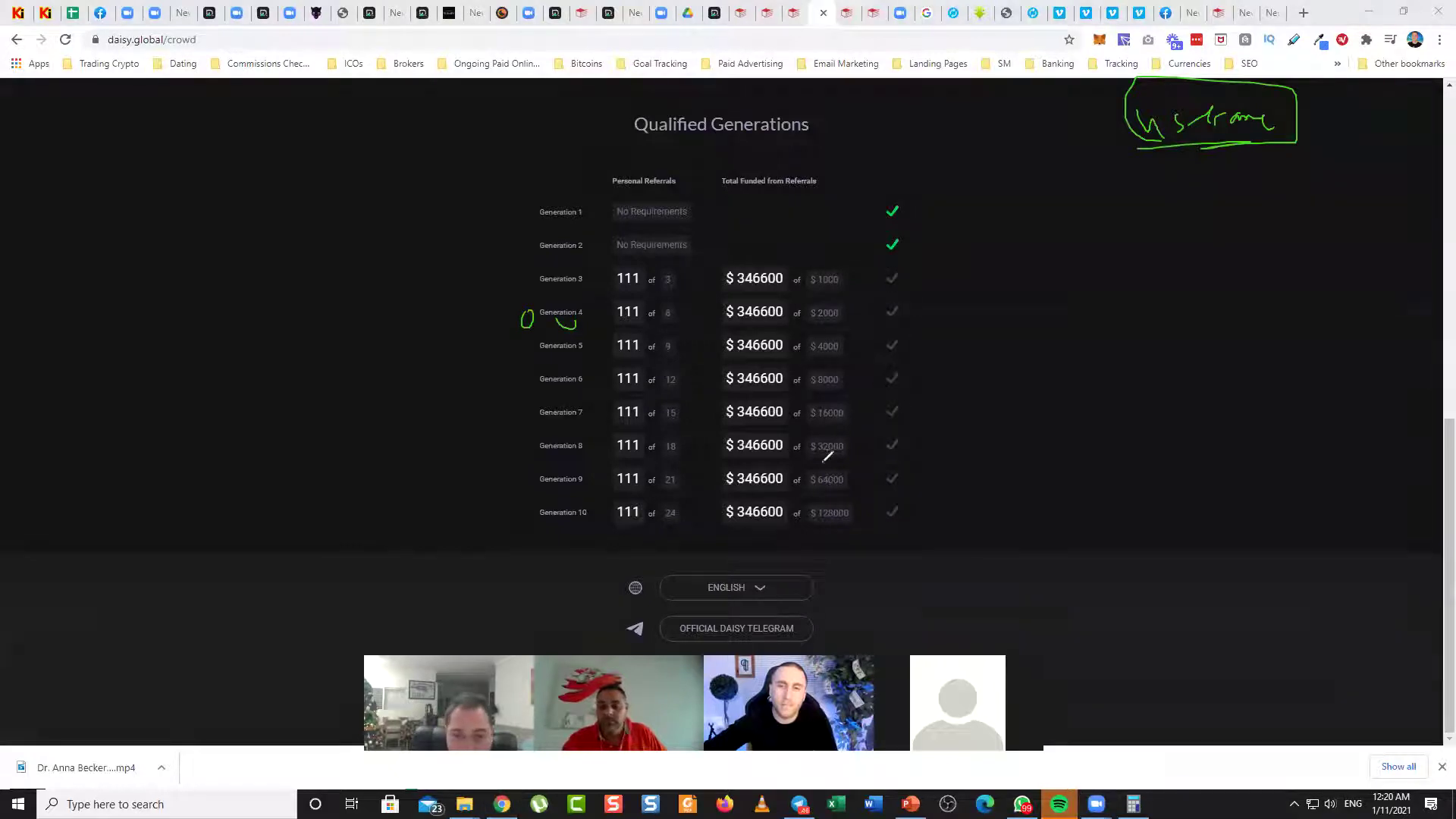
{"action": "mouse_move", "coordinate": [623, 125]}
{"action": "left_mouse_down"}
{"action": "mouse_move", "coordinate": [546, 524]}
{"action": "mouse_move", "coordinate": [670, 148]}
{"action": "mouse_move", "coordinate": [589, 594]}
{"action": "mouse_move", "coordinate": [805, 119]}
{"action": "mouse_move", "coordinate": [442, 396]}
{"action": "mouse_move", "coordinate": [969, 522]}
{"action": "left_mouse_up"}
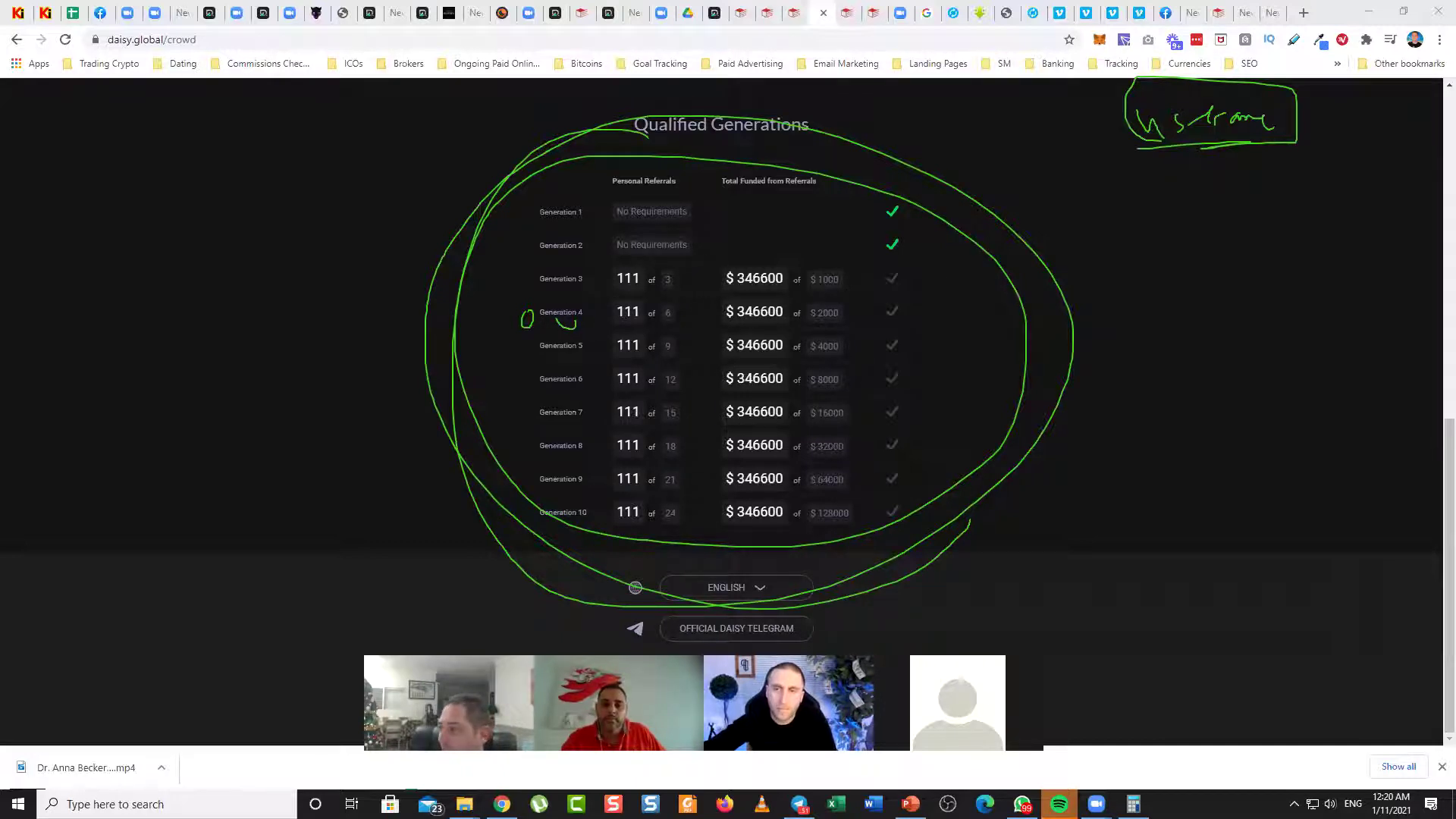
{"action": "key", "text": "Escape"}
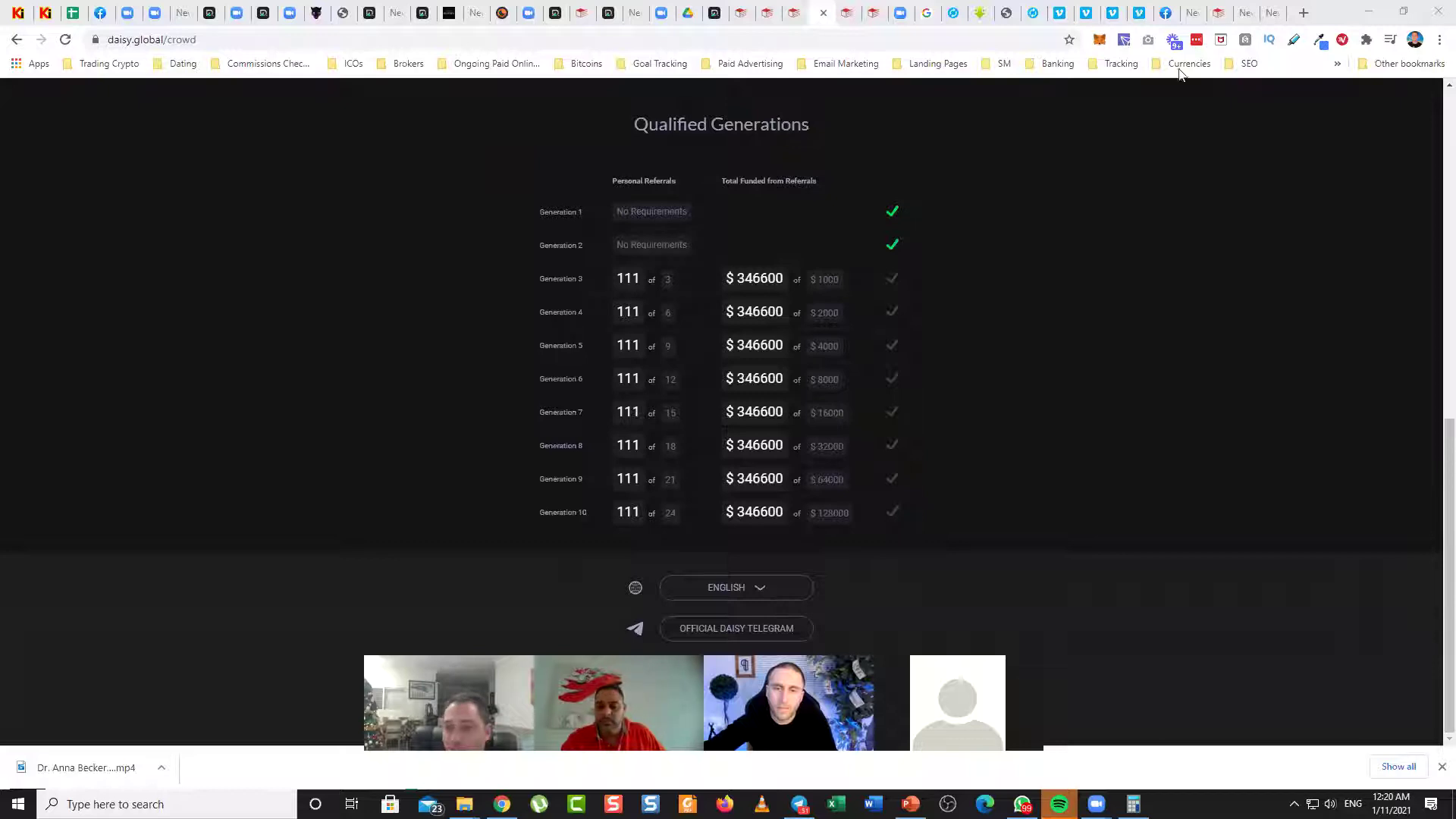
- Open the TRX token in TronLink and scroll its history of small incoming Daisy transfers
{"action": "left_click", "coordinate": [1123, 39]}
{"action": "left_click", "coordinate": [1004, 300]}
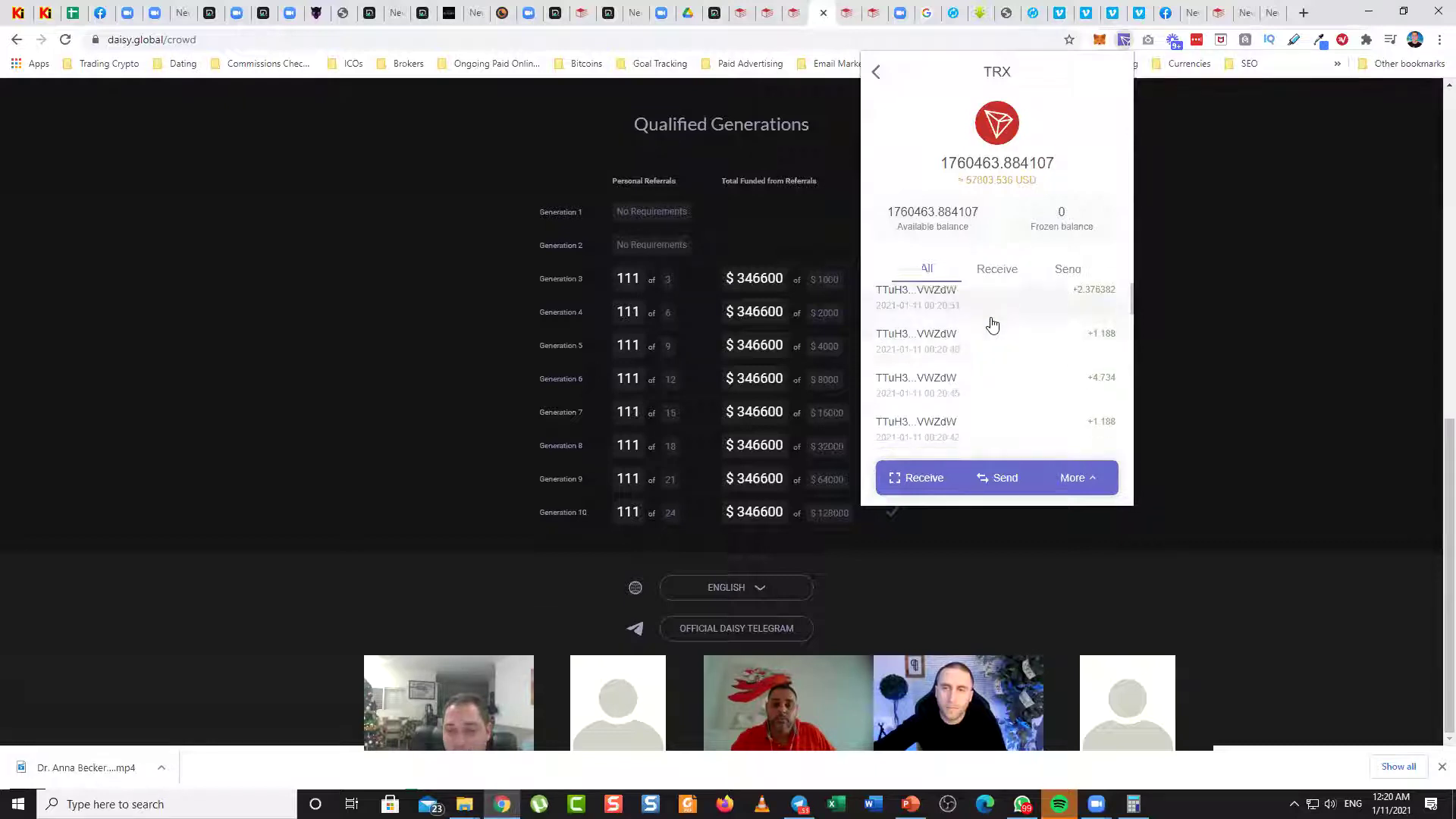
{"action": "scroll", "coordinate": [978, 303], "scroll_direction": "down", "scroll_amount": 2}
{"action": "scroll", "coordinate": [1070, 338], "scroll_direction": "down", "scroll_amount": 1}
{"action": "scroll", "coordinate": [1070, 337], "scroll_direction": "down", "scroll_amount": 4}
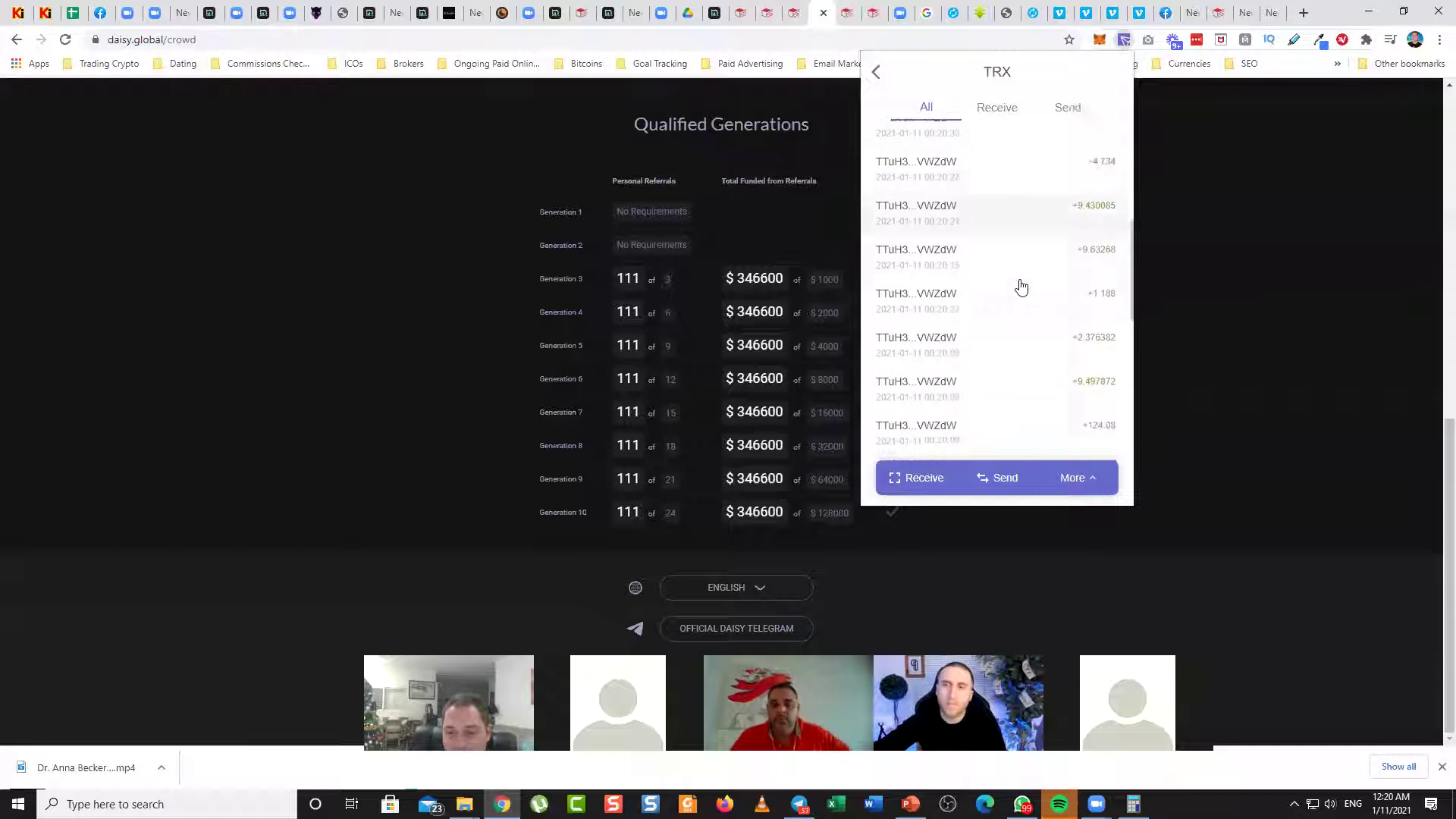
{"action": "scroll", "coordinate": [1020, 286], "scroll_direction": "down", "scroll_amount": 5}
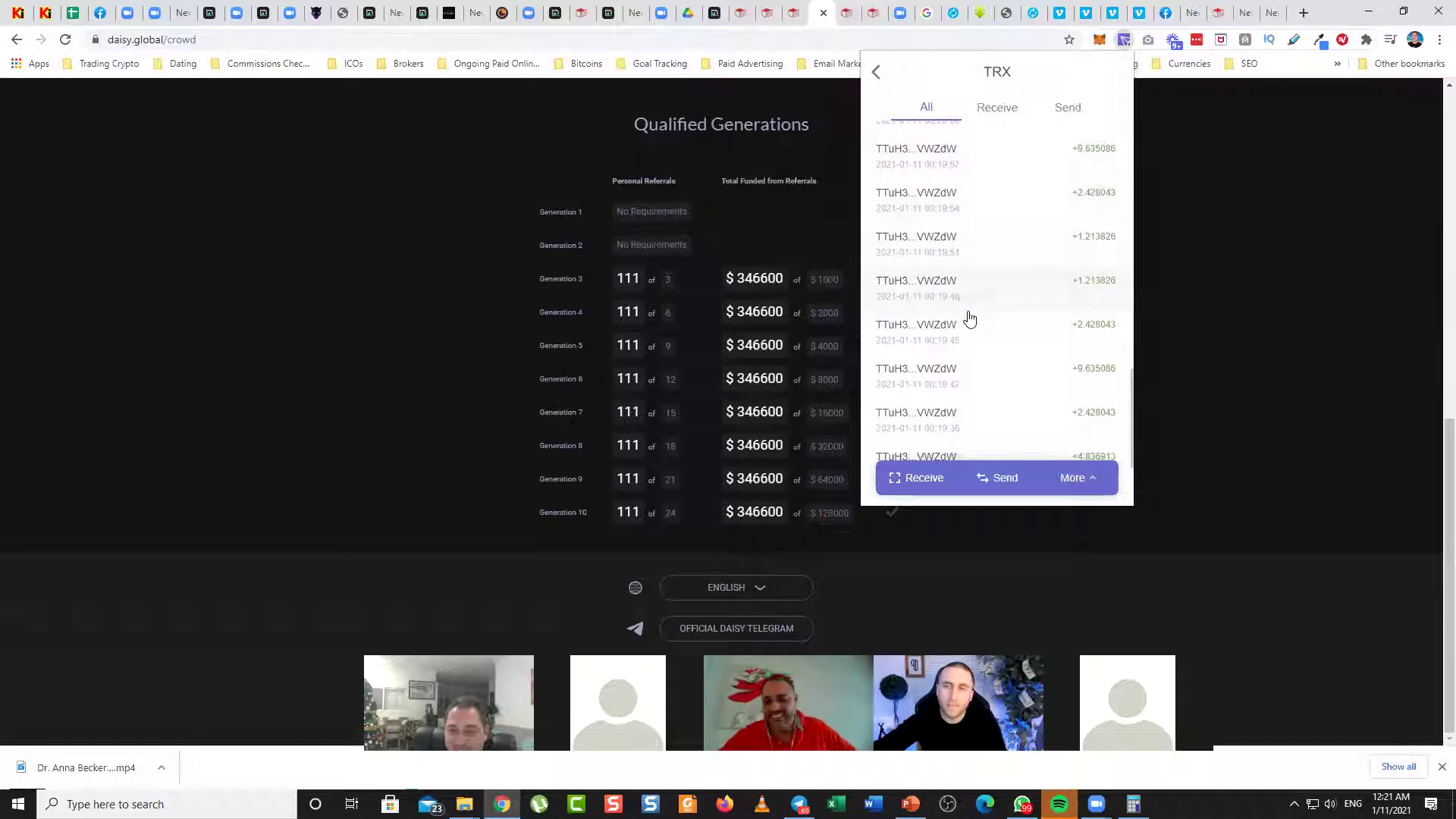
{"action": "scroll", "coordinate": [965, 334], "scroll_direction": "down", "scroll_amount": 1}
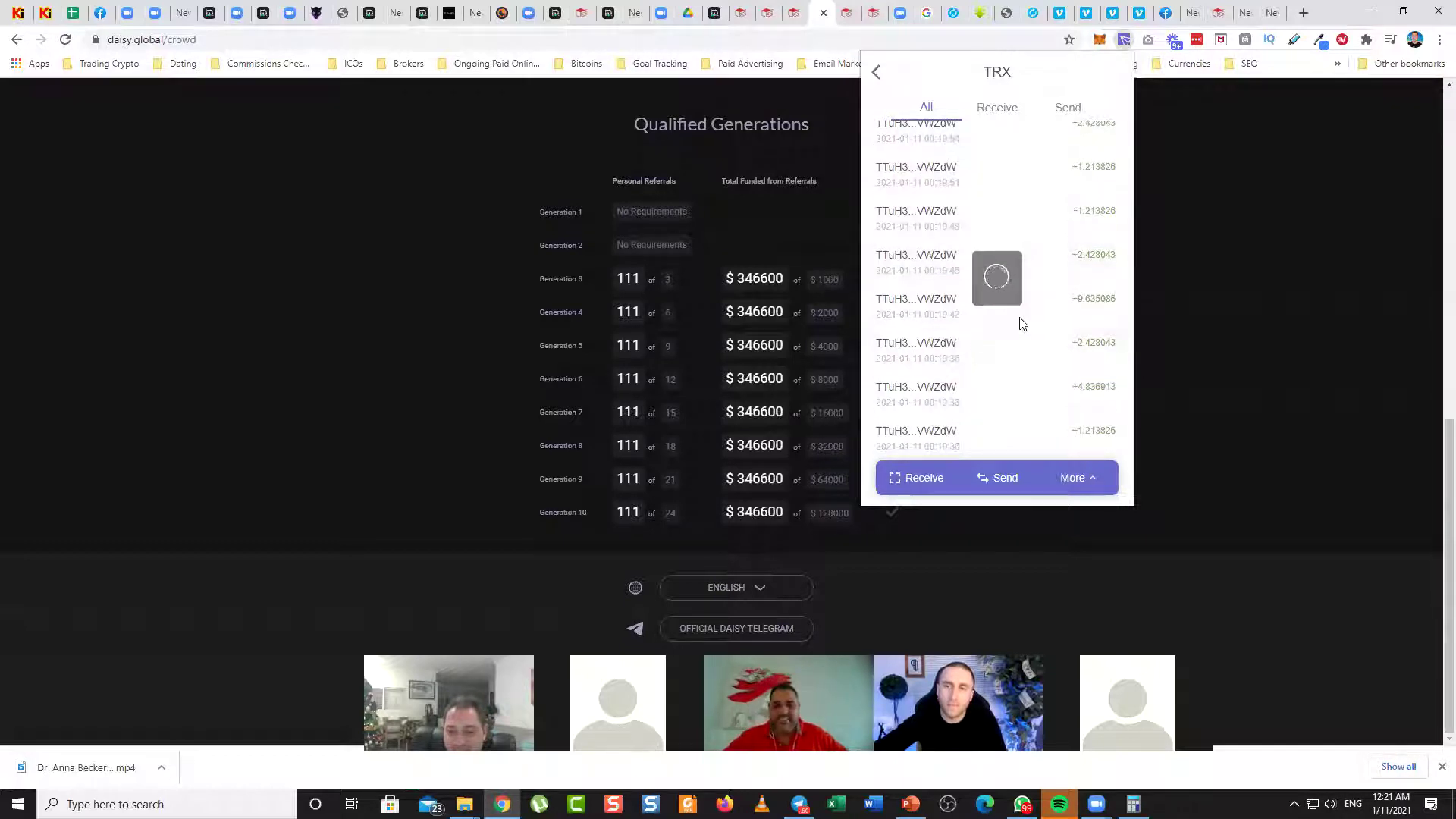
{"action": "scroll", "coordinate": [991, 338], "scroll_direction": "down", "scroll_amount": 1}
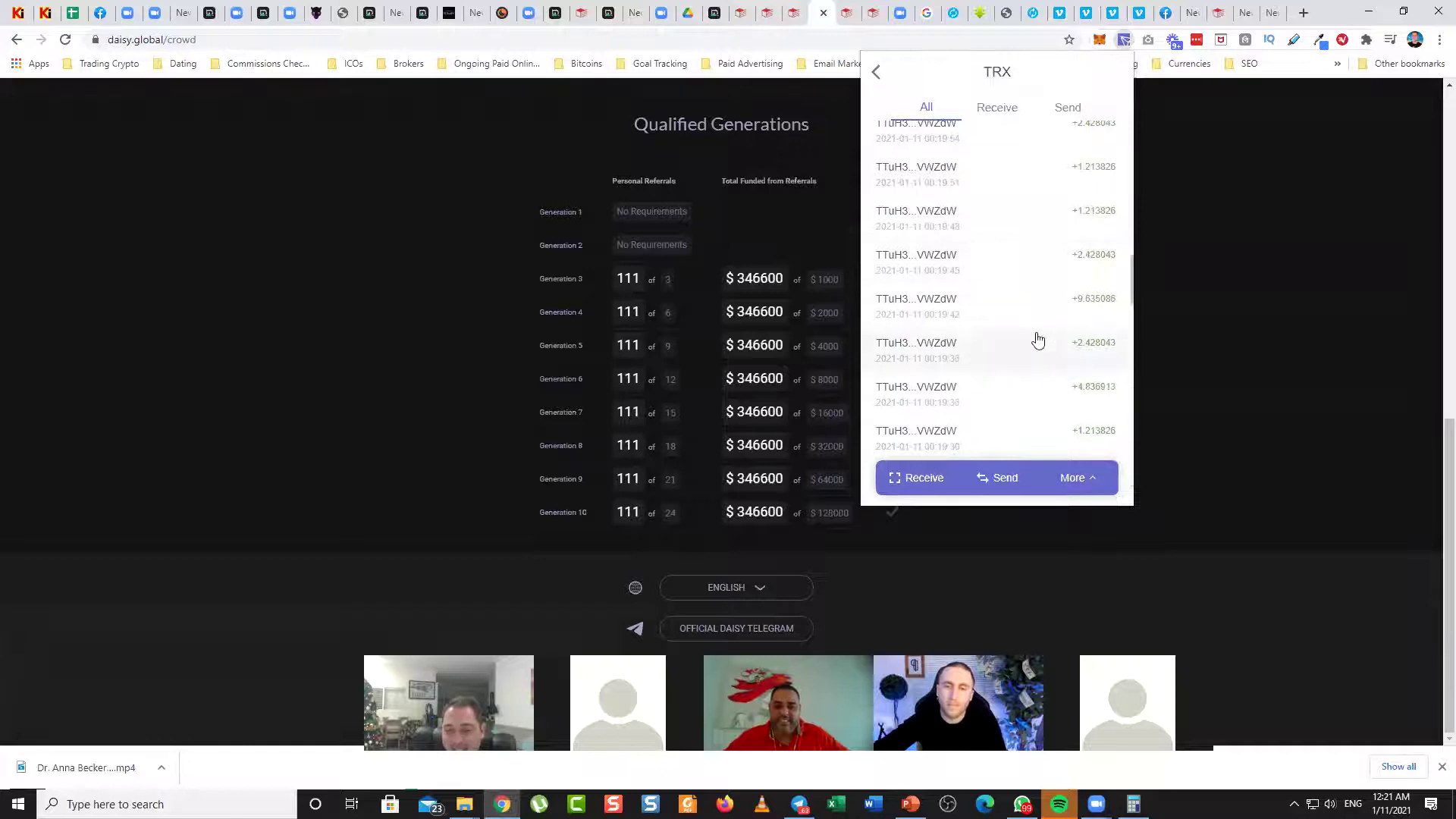
{"action": "scroll", "coordinate": [1028, 315], "scroll_direction": "down", "scroll_amount": 3}
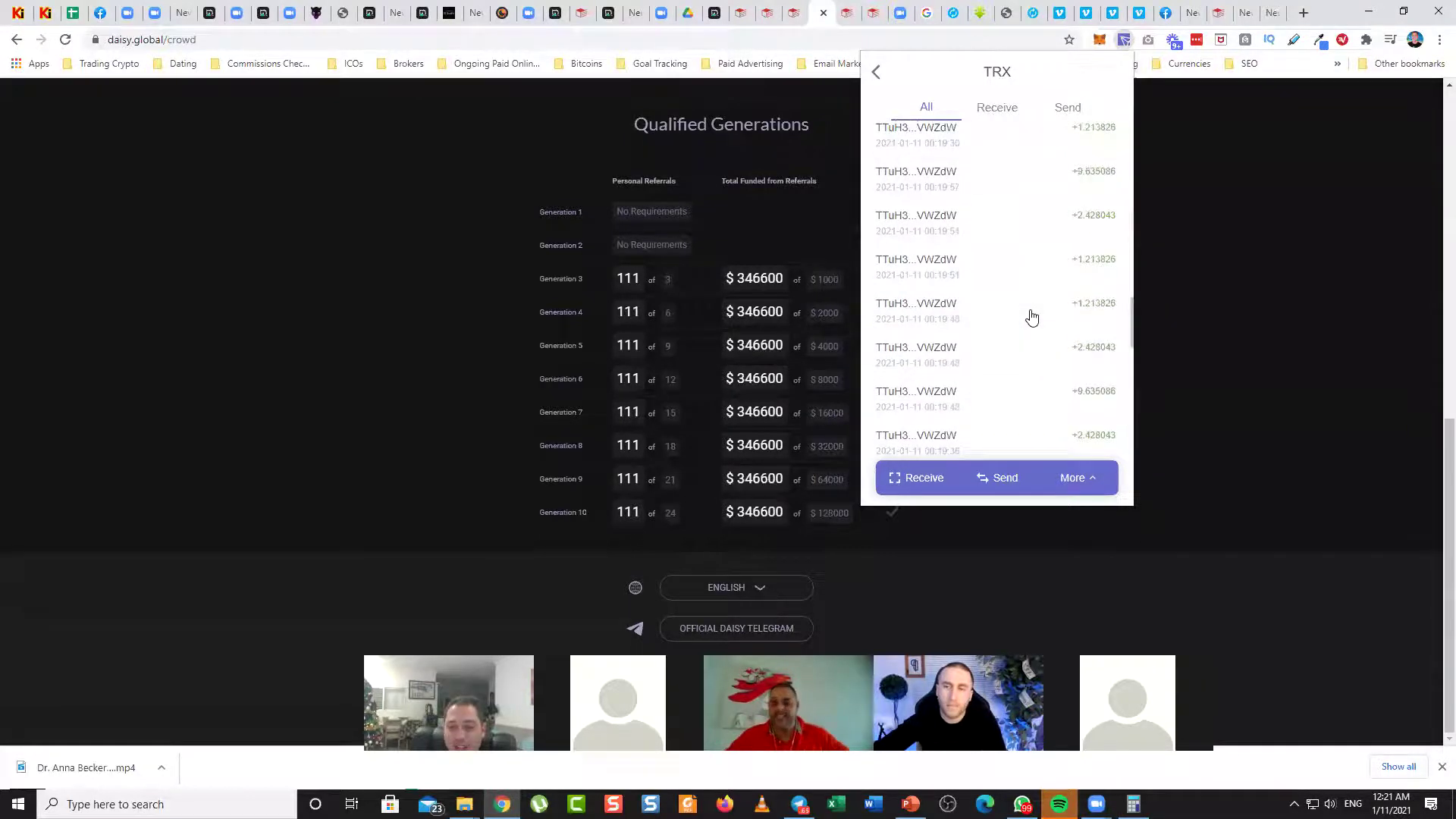
{"action": "scroll", "coordinate": [1031, 317], "scroll_direction": "down", "scroll_amount": 3}
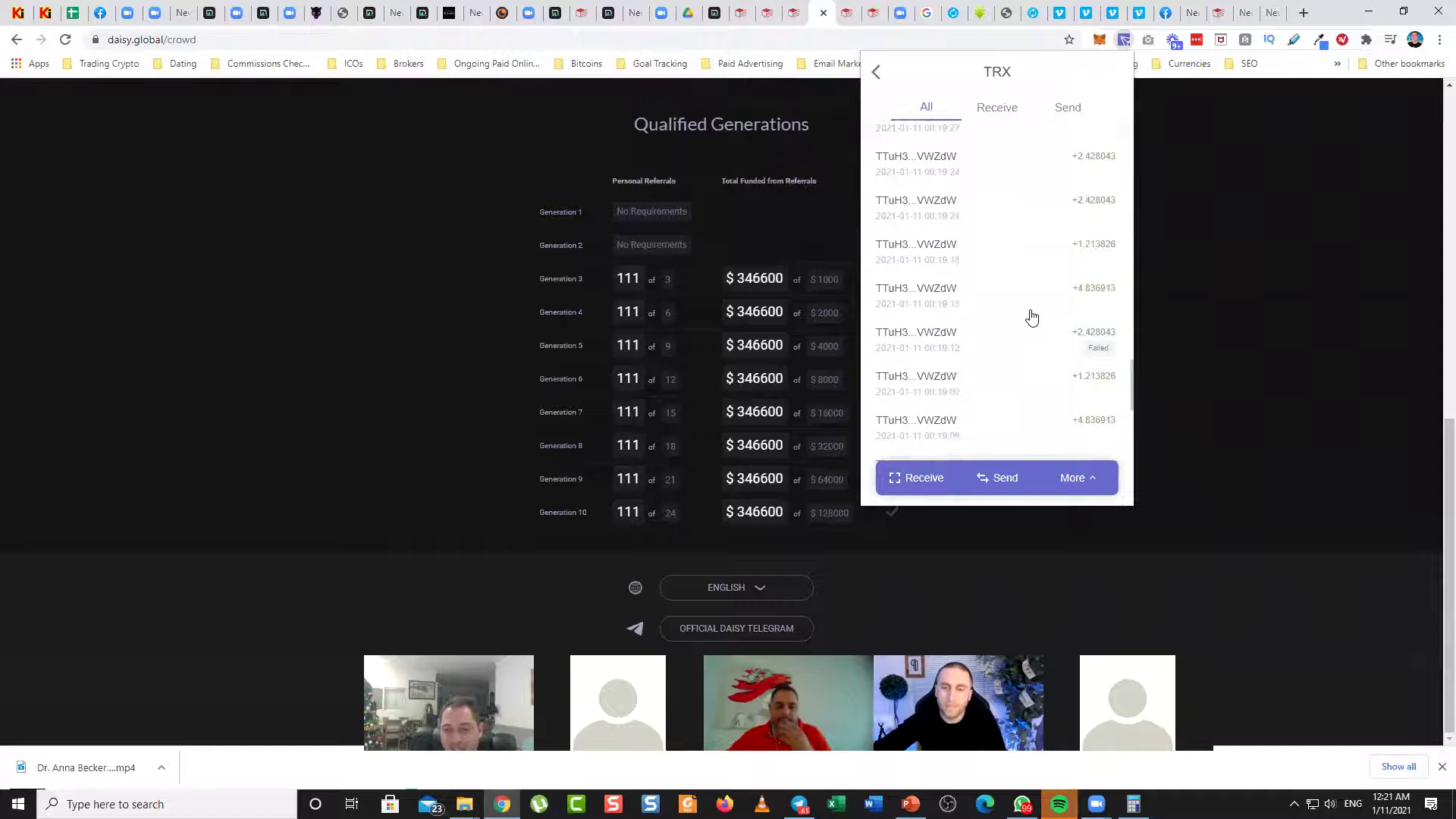
{"action": "scroll", "coordinate": [1031, 317], "scroll_direction": "down", "scroll_amount": 4}
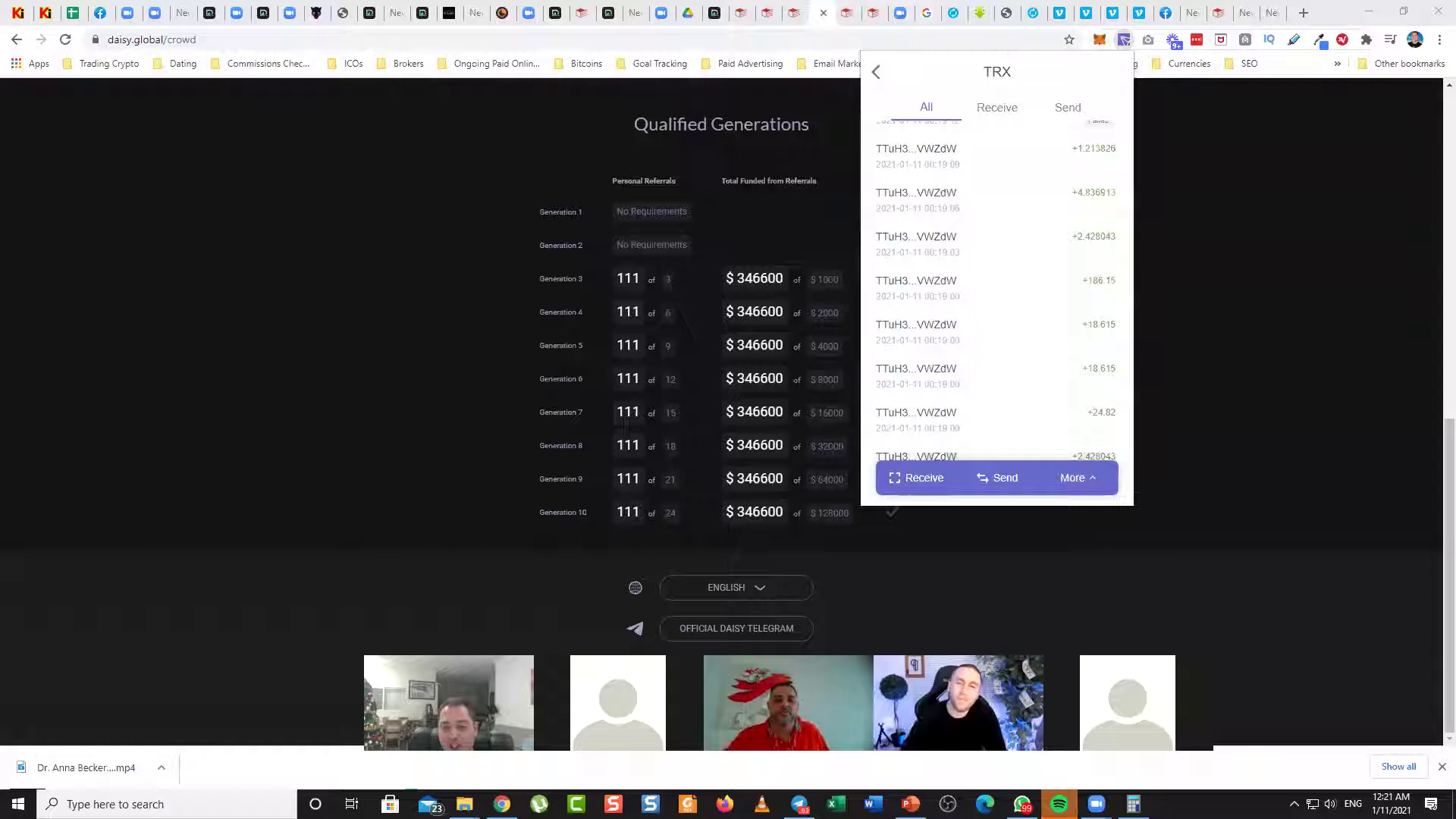
- Scroll on to the larger transfers (+370.83, +186.15, +19.211478), then go back to the account home view
{"action": "scroll", "coordinate": [985, 292], "scroll_direction": "down", "scroll_amount": 4}
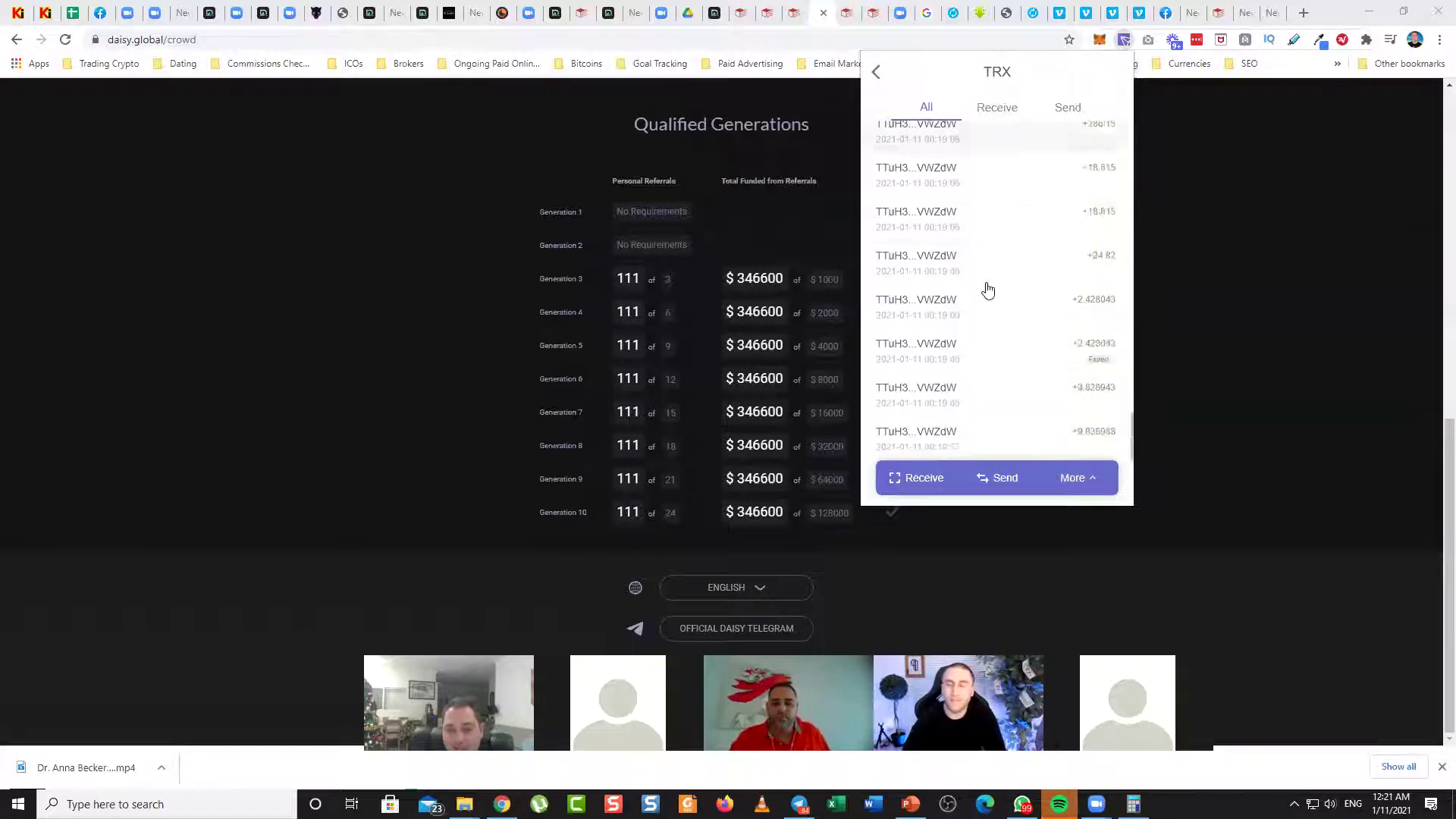
{"action": "scroll", "coordinate": [985, 321], "scroll_direction": "down", "scroll_amount": 1}
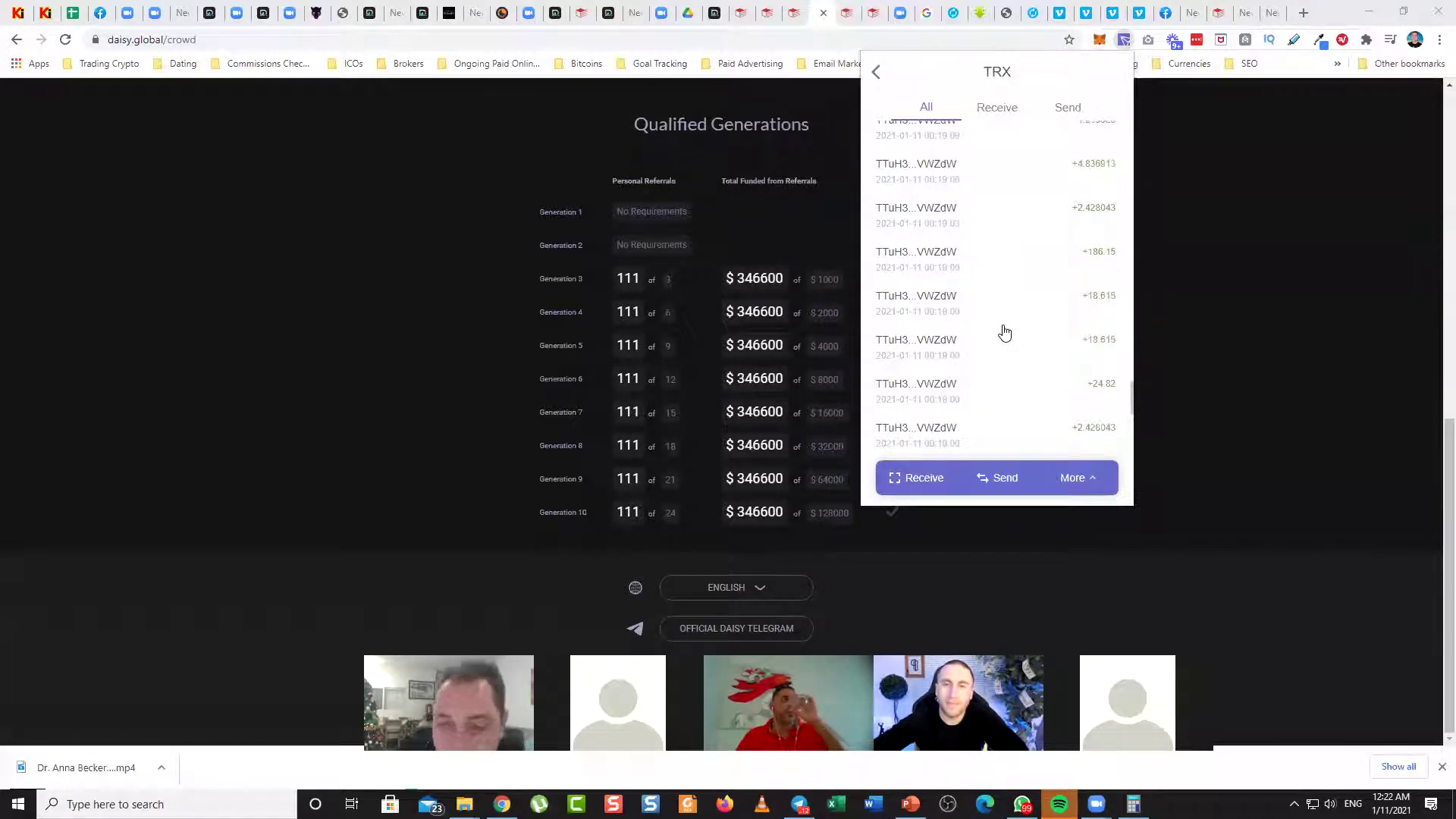
{"action": "scroll", "coordinate": [1009, 301], "scroll_direction": "down", "scroll_amount": 2}
{"action": "scroll", "coordinate": [1009, 301], "scroll_direction": "down", "scroll_amount": 5}
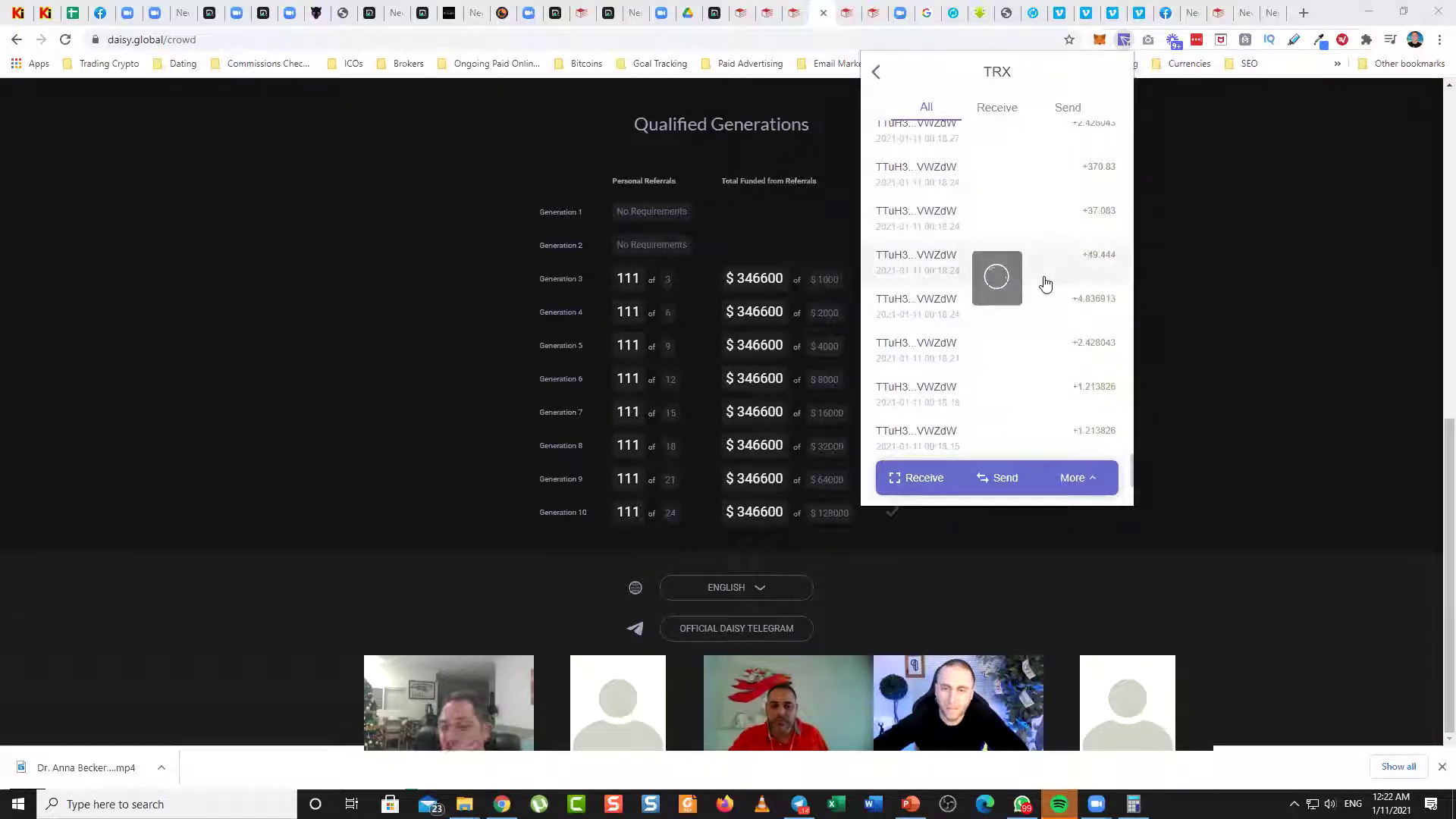
{"action": "scroll", "coordinate": [1042, 303], "scroll_direction": "up", "scroll_amount": 1}
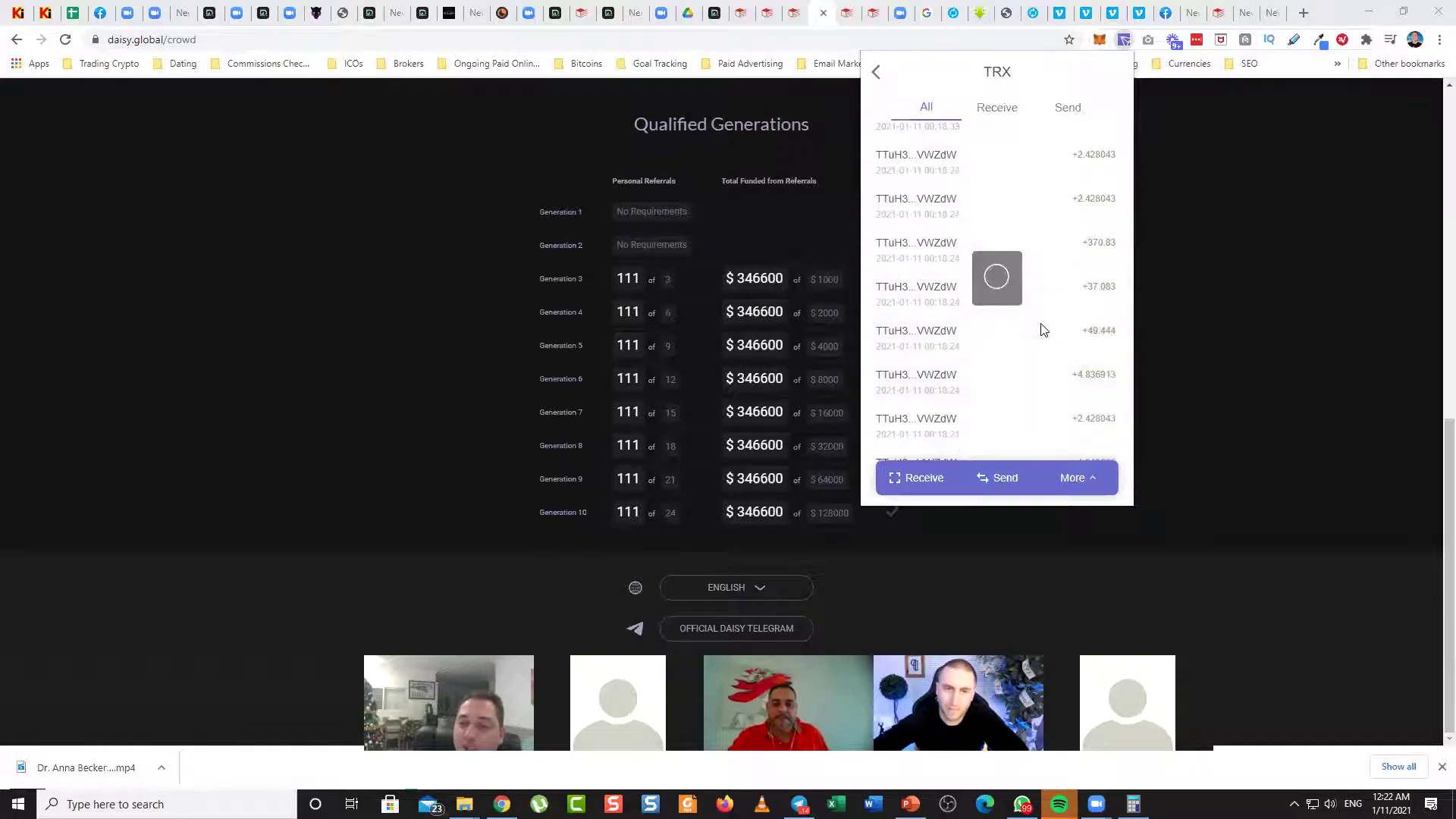
{"action": "left_click", "coordinate": [875, 71]}
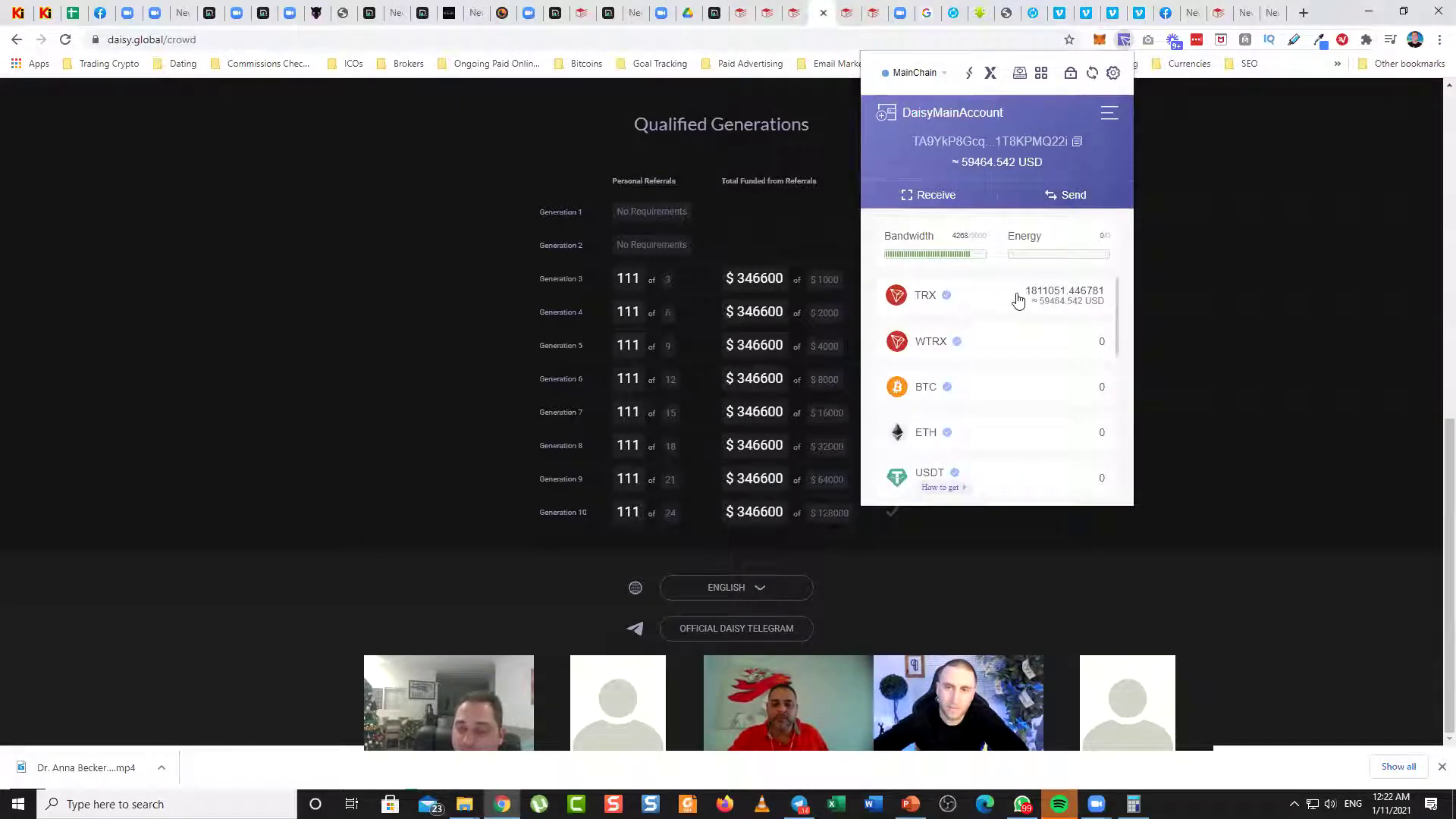
- Dismiss the TronLink popup and scroll the Crowd page back to the Total Reports section
{"action": "left_click", "coordinate": [1237, 239]}
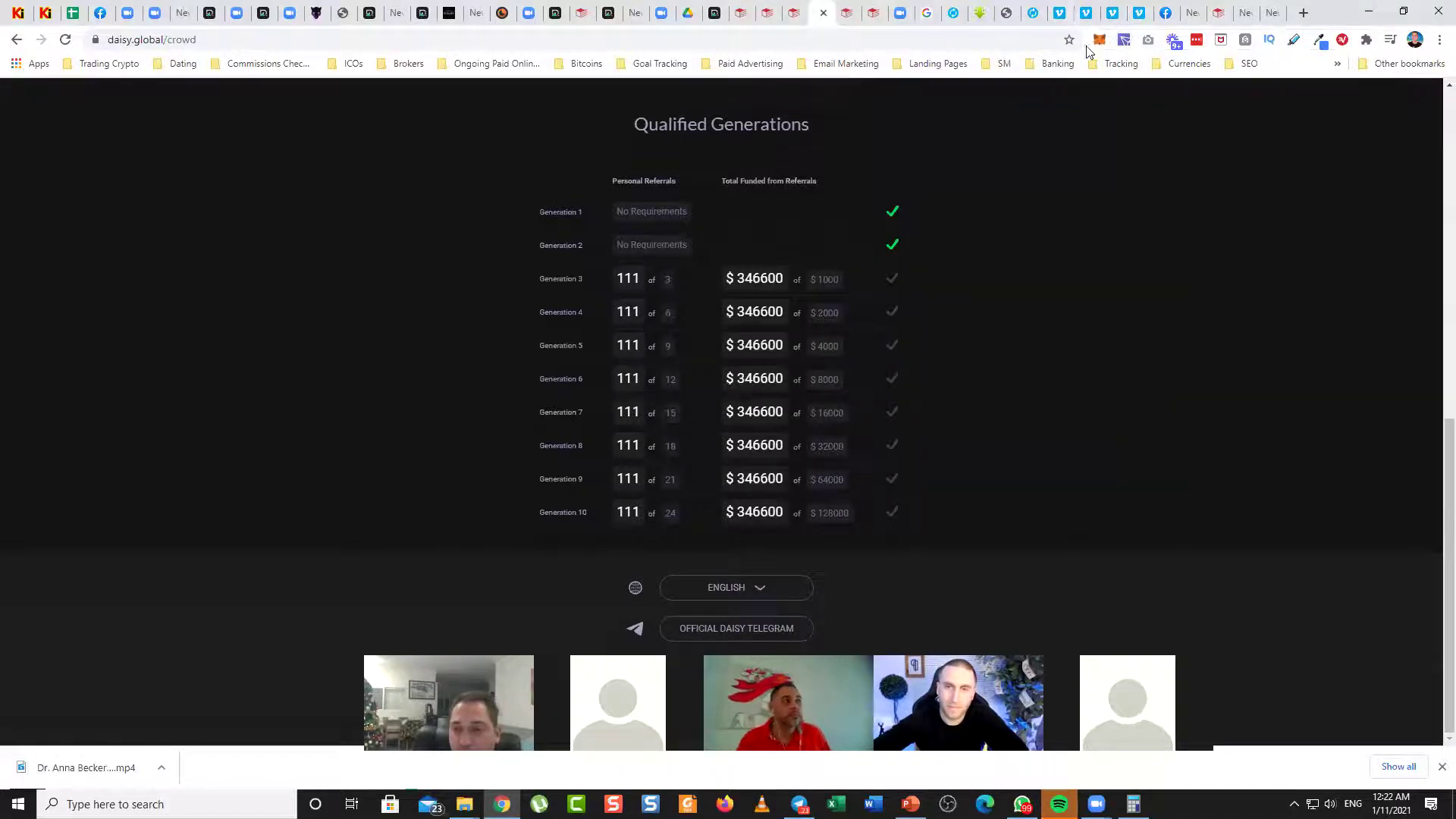
{"action": "scroll", "coordinate": [1066, 411], "scroll_direction": "up", "scroll_amount": 10}
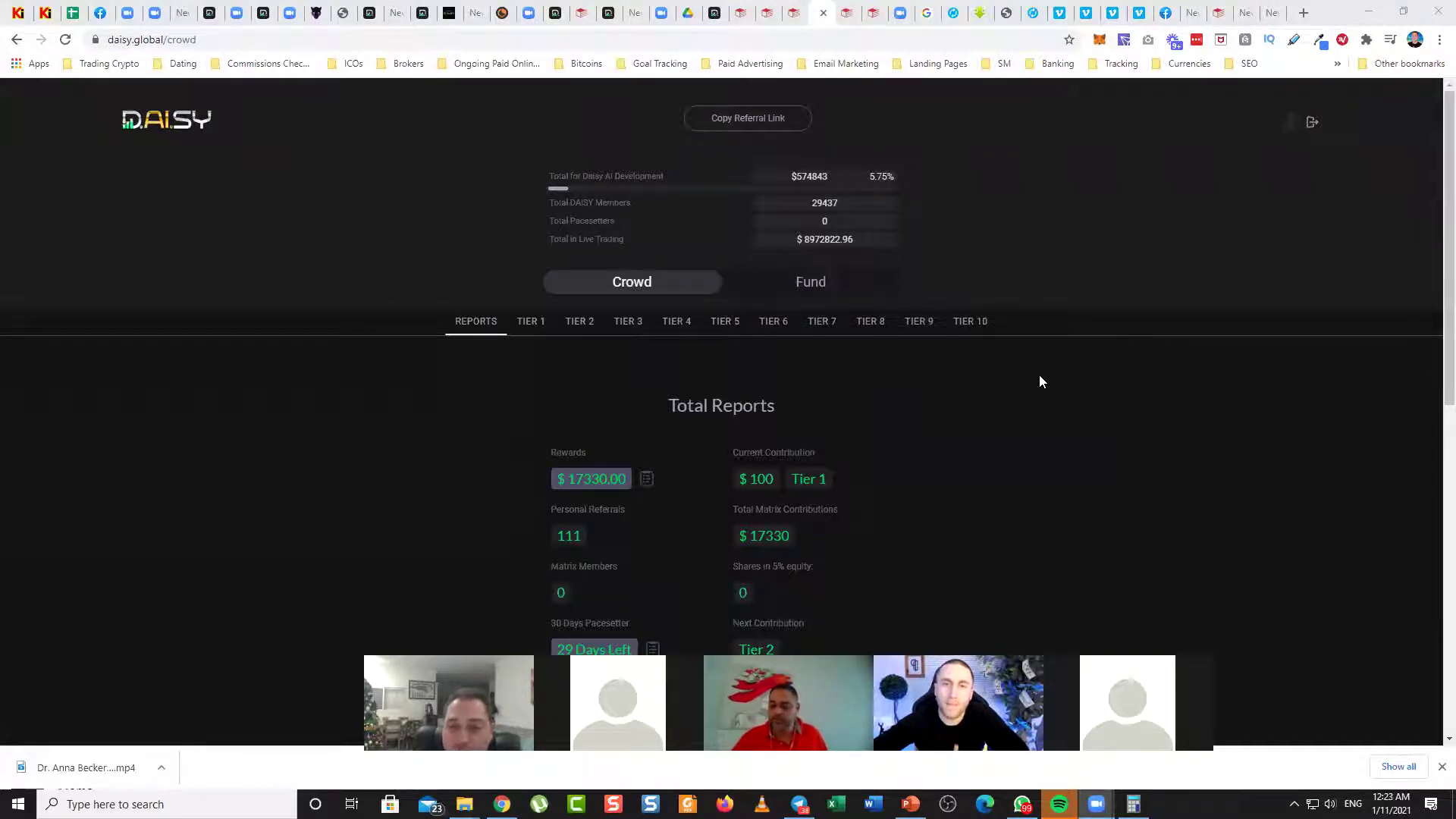
{"action": "scroll", "coordinate": [861, 152], "scroll_direction": "down", "scroll_amount": 1}
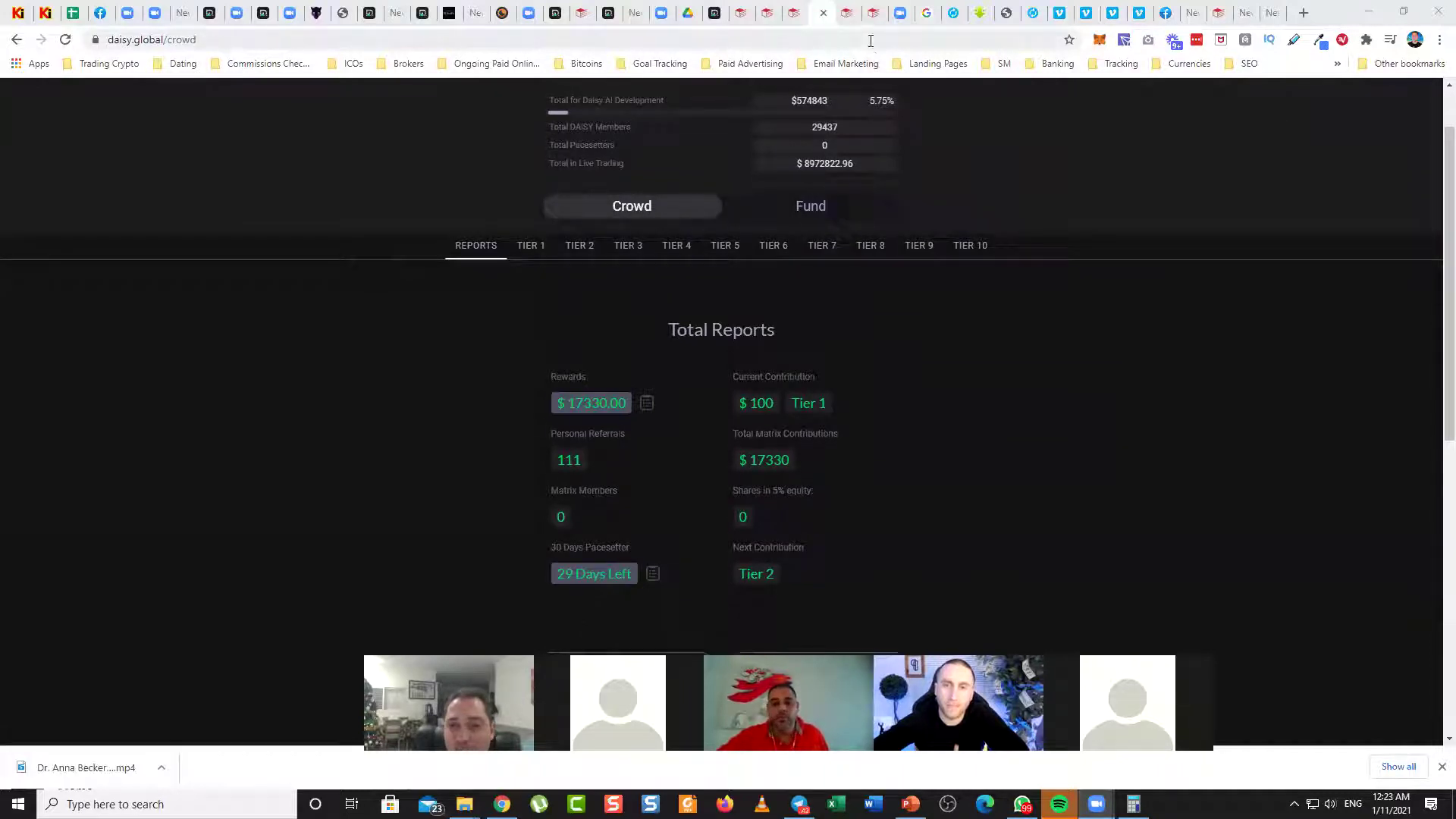
- Switch TronLink's active wallet to tronlink3, which shows 299.57458 TRX
{"action": "left_click", "coordinate": [1124, 39]}
{"action": "left_click", "coordinate": [983, 121]}
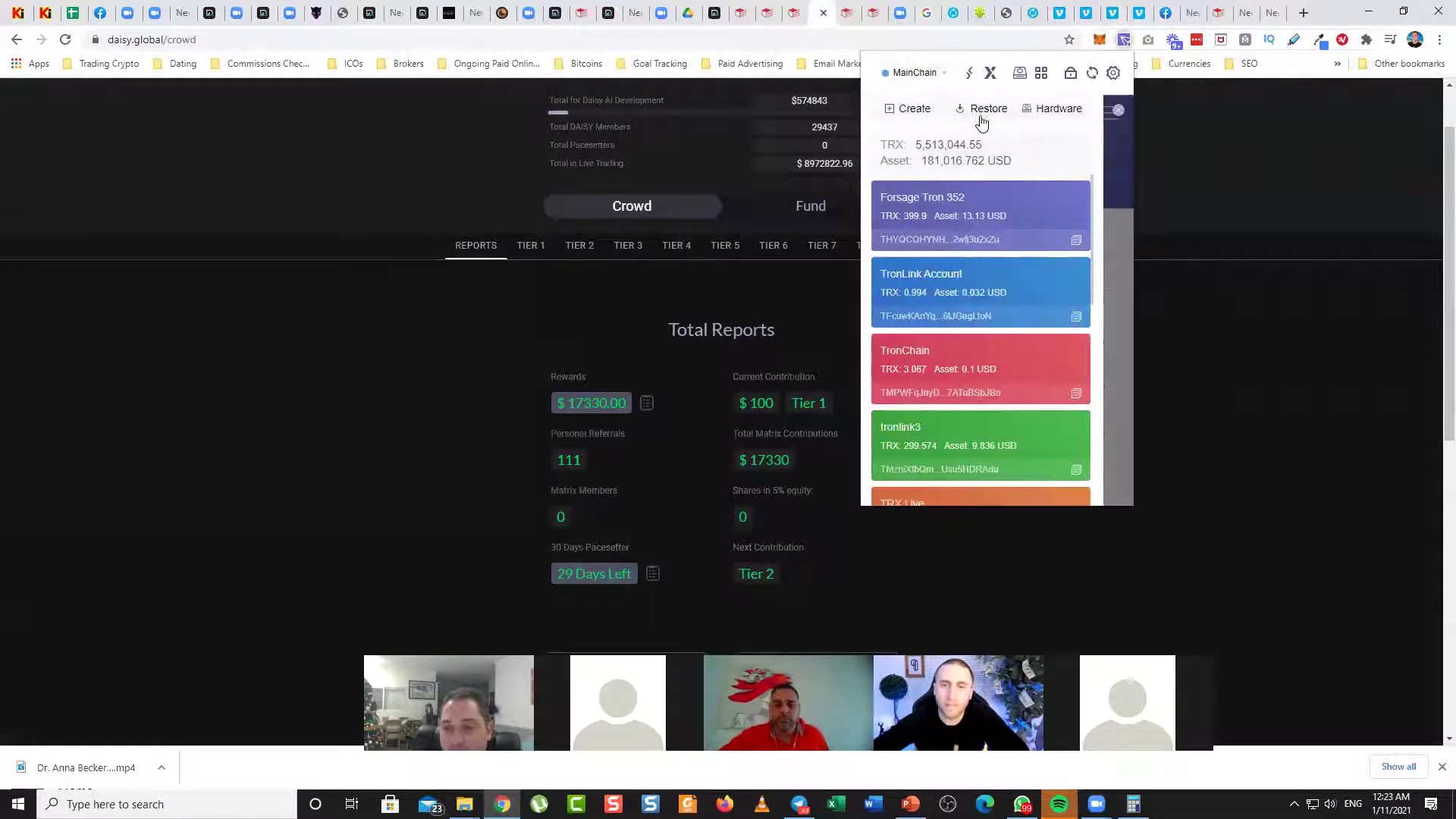
{"action": "scroll", "coordinate": [1008, 295], "scroll_direction": "down", "scroll_amount": 2}
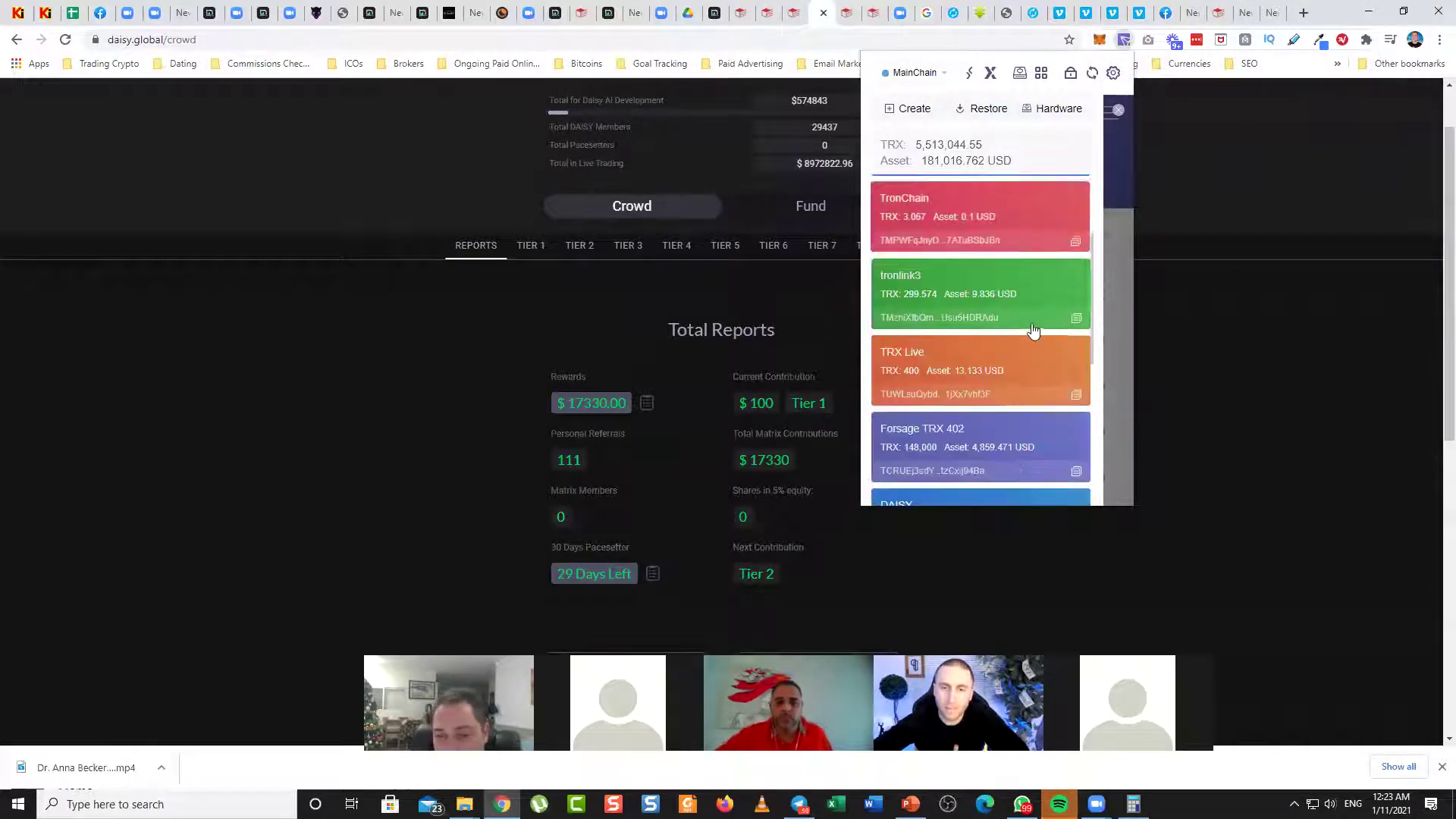
{"action": "left_click", "coordinate": [935, 287]}
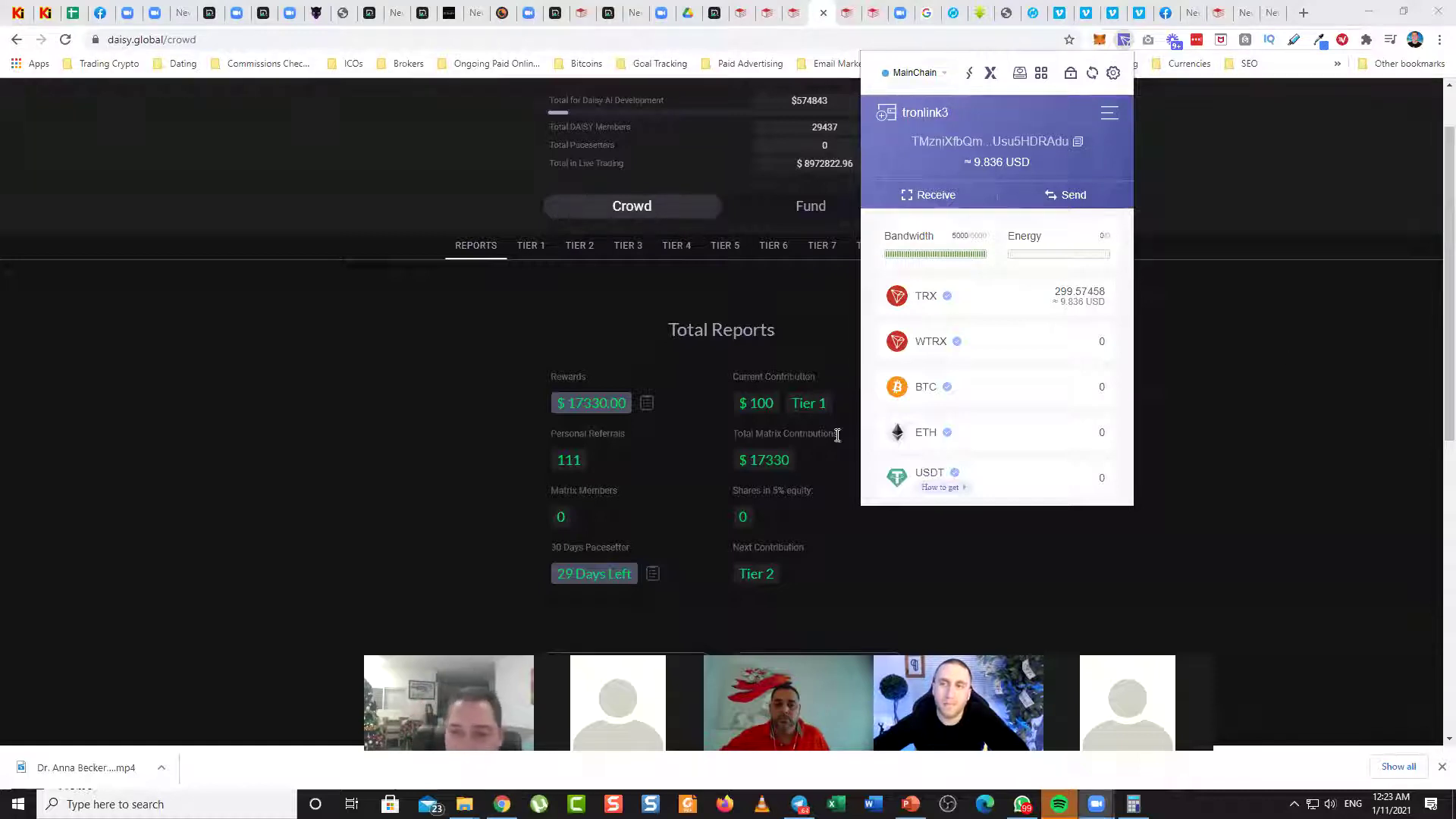
- Copy the tronlink3 address and switch TronLink to DaisyMainAccount
{"action": "left_click", "coordinate": [1077, 142]}
{"action": "left_click", "coordinate": [888, 112]}
{"action": "scroll", "coordinate": [980, 333], "scroll_direction": "down", "scroll_amount": 6}
{"action": "left_click", "coordinate": [978, 387]}
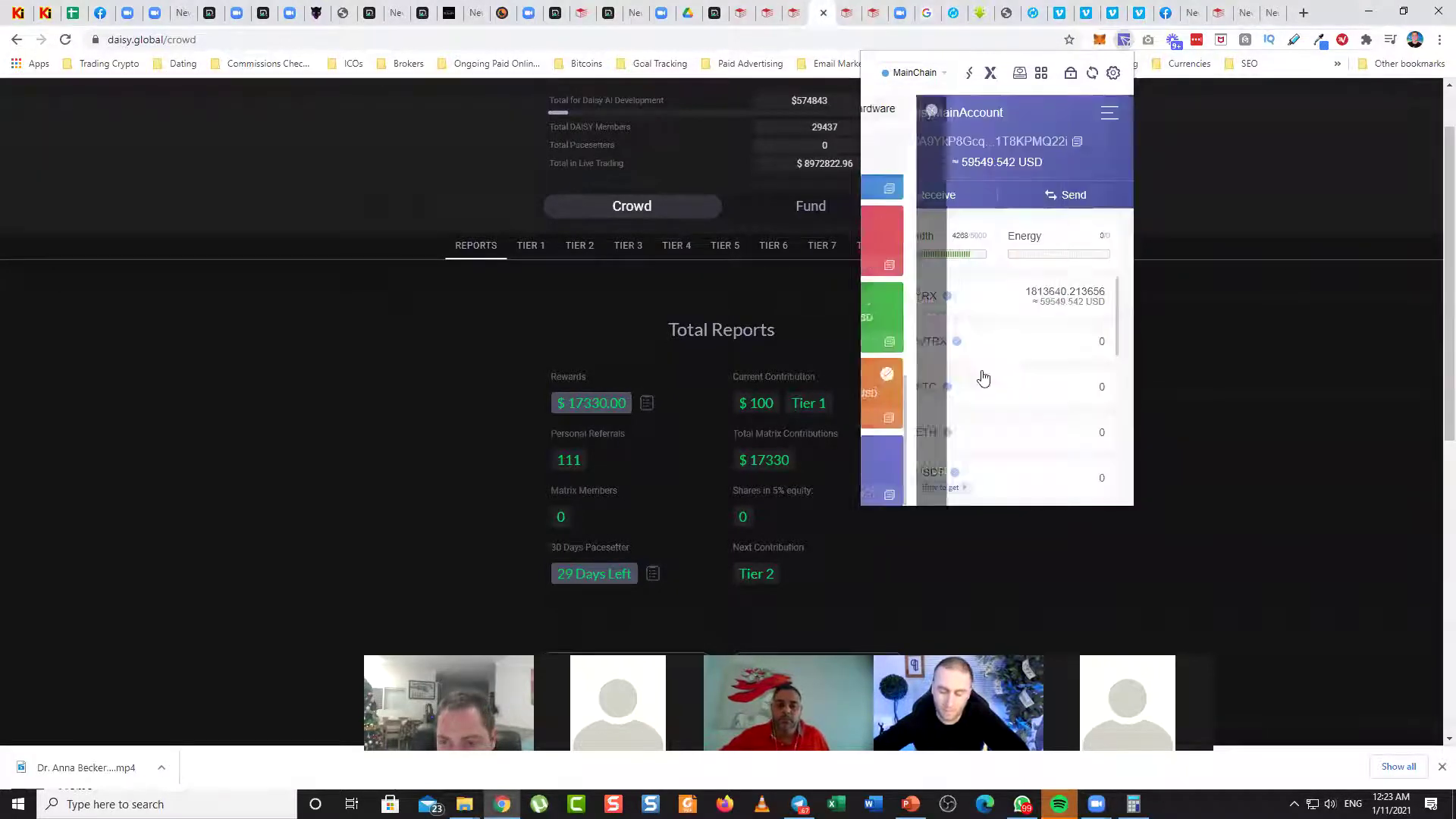
- Send 10000 TRX to the pasted tronlink3 address and approve the transfer
{"action": "left_click", "coordinate": [1059, 197]}
{"action": "left_click", "coordinate": [952, 233]}
{"action": "key", "text": "ctrl+v"}
{"action": "left_click", "coordinate": [985, 387]}
{"action": "type", "text": "10000"}
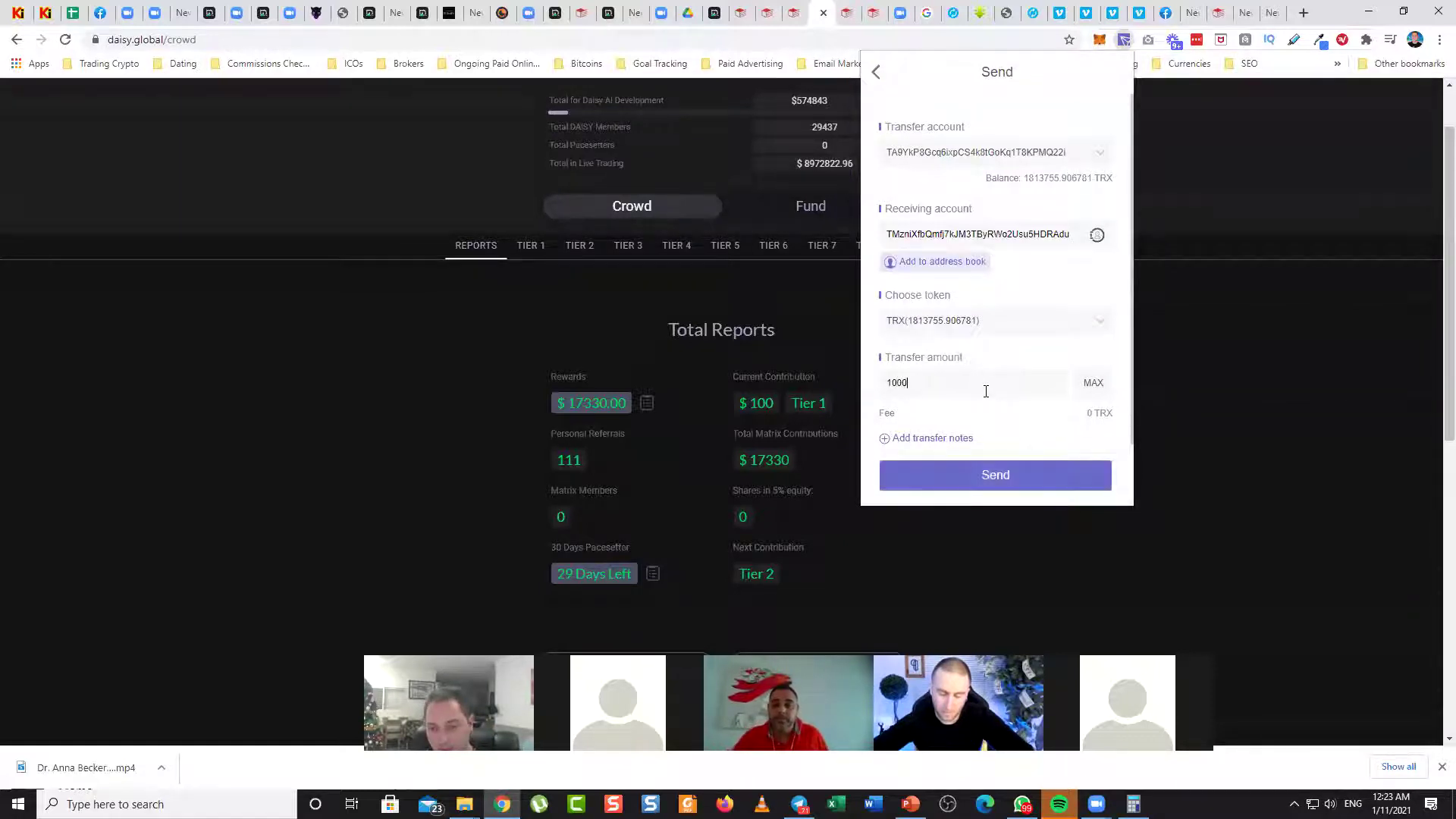
{"action": "left_click", "coordinate": [1001, 476]}
{"action": "left_click", "coordinate": [1056, 478]}
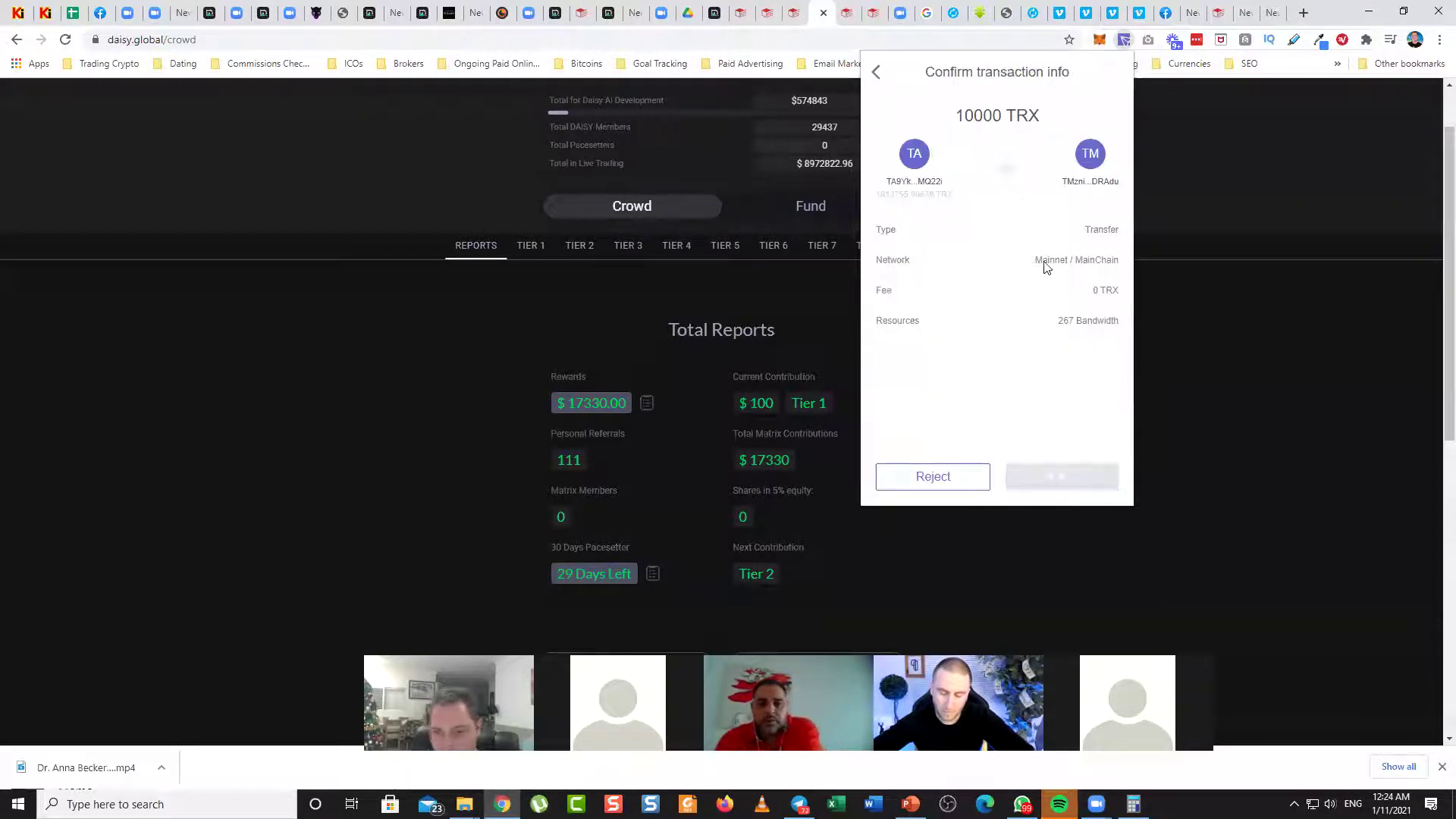
{"action": "left_click", "coordinate": [873, 74]}
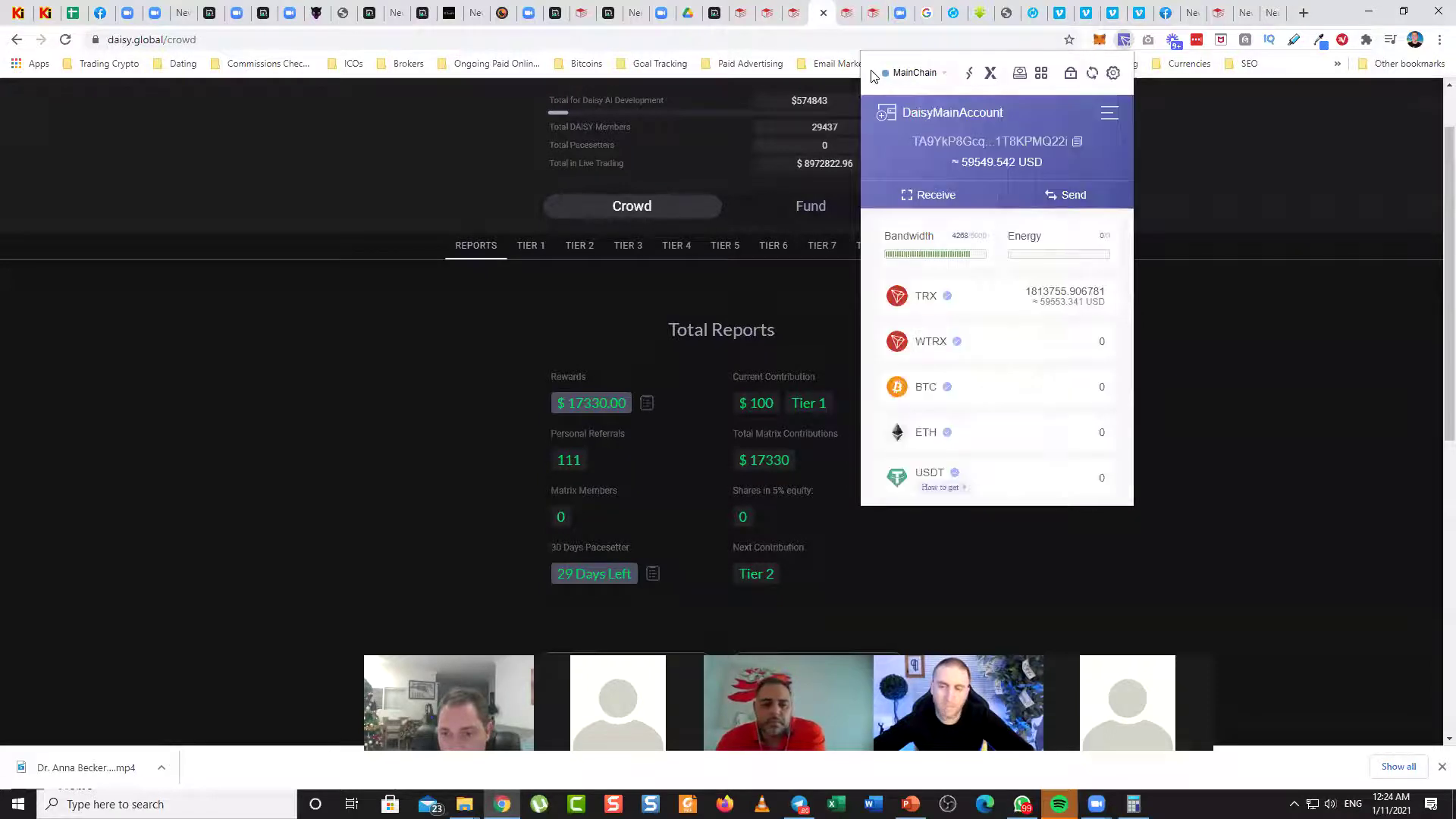
- Select tronlink3 in the account list to see its 10299.57458 TRX balance
{"action": "left_click", "coordinate": [945, 113]}
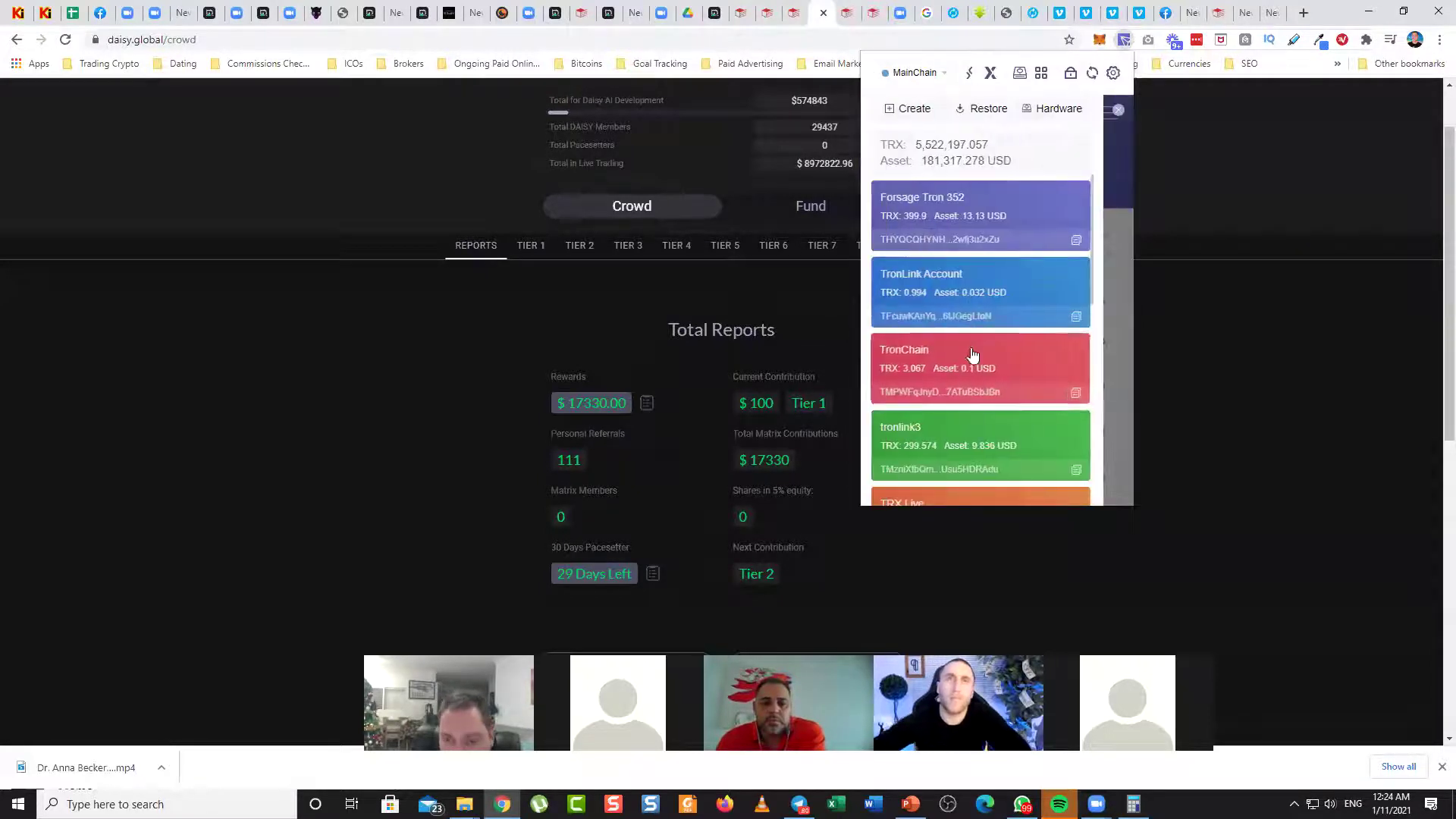
{"action": "scroll", "coordinate": [963, 341], "scroll_direction": "down", "scroll_amount": 2}
{"action": "left_click", "coordinate": [926, 278]}
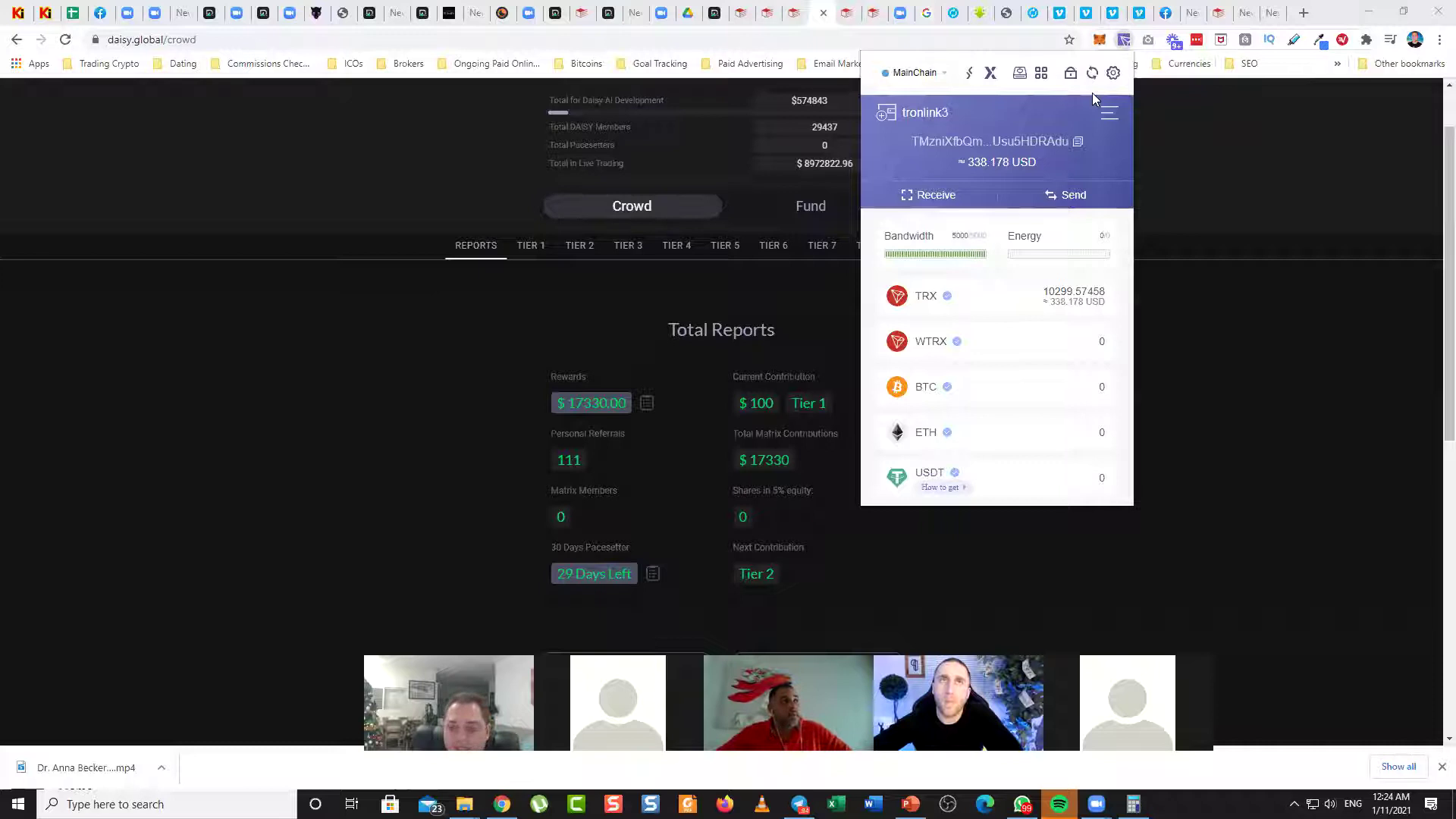
- Go to the Daisy contract's Tronscan tab and drag it into its own window
{"action": "left_click", "coordinate": [846, 18]}
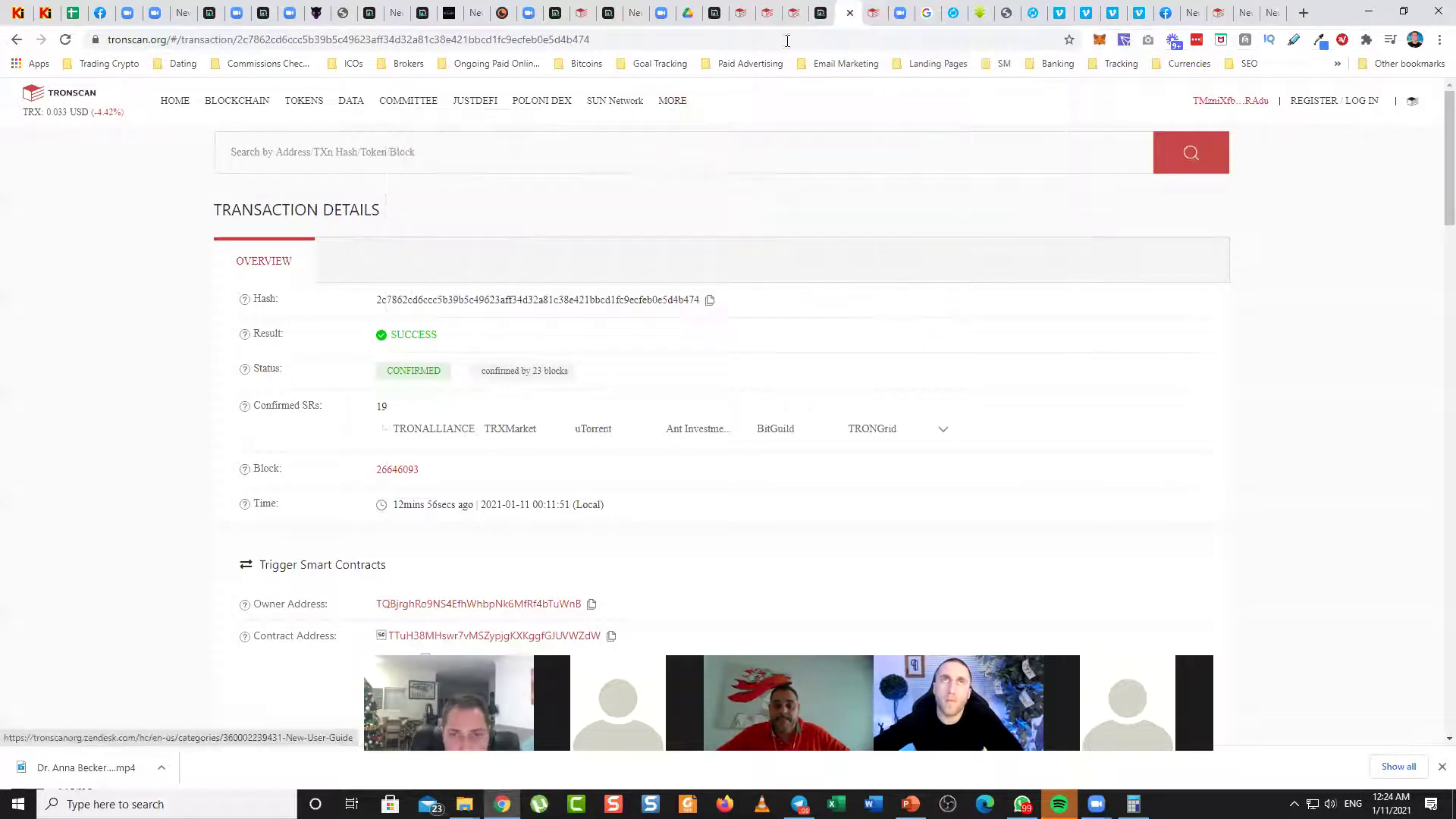
{"action": "left_click", "coordinate": [796, 19]}
{"action": "scroll", "coordinate": [316, 303], "scroll_direction": "up", "scroll_amount": 4}
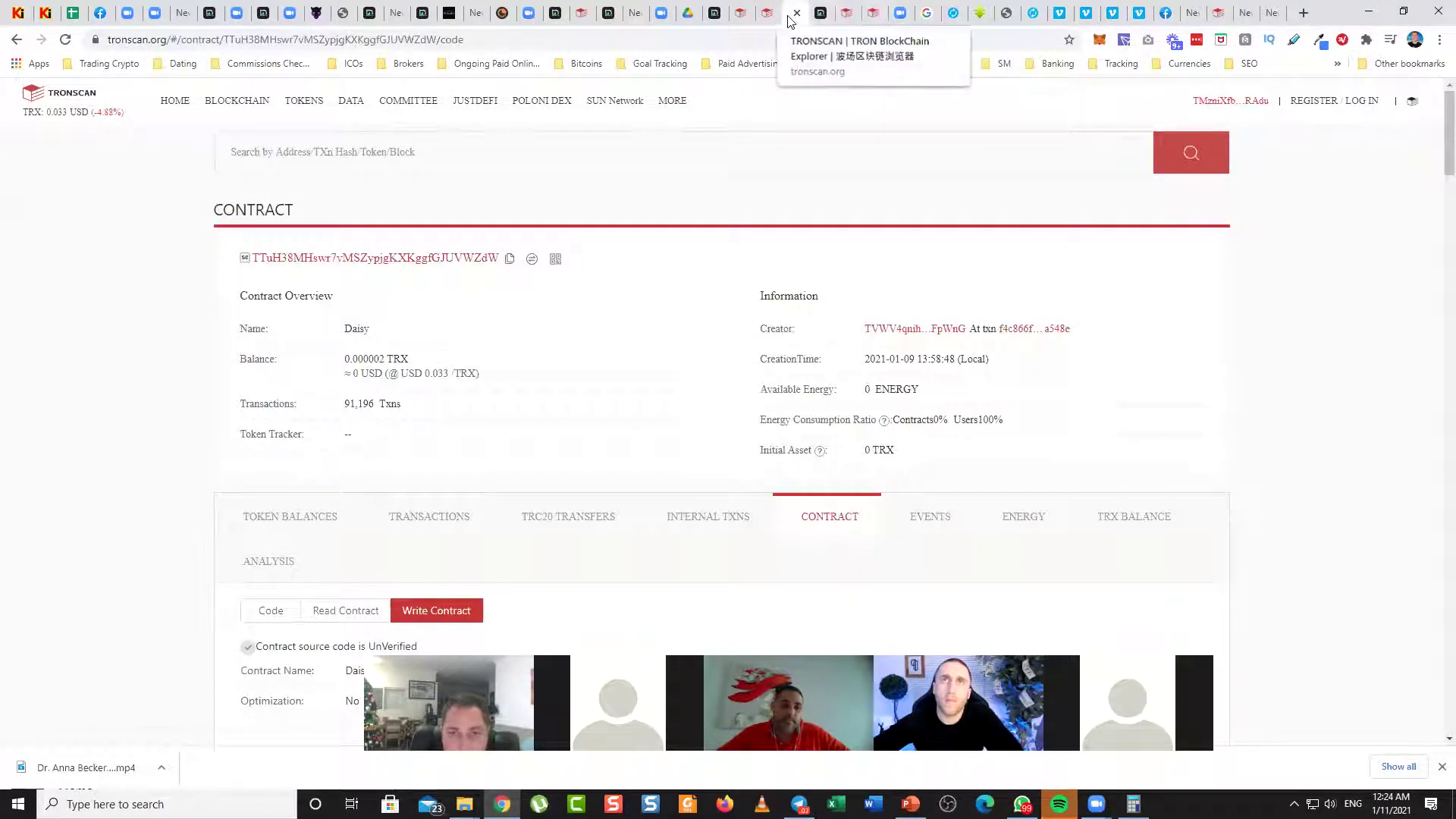
{"action": "left_click_drag", "start_coordinate": [788, 19], "coordinate": [1168, 49]}
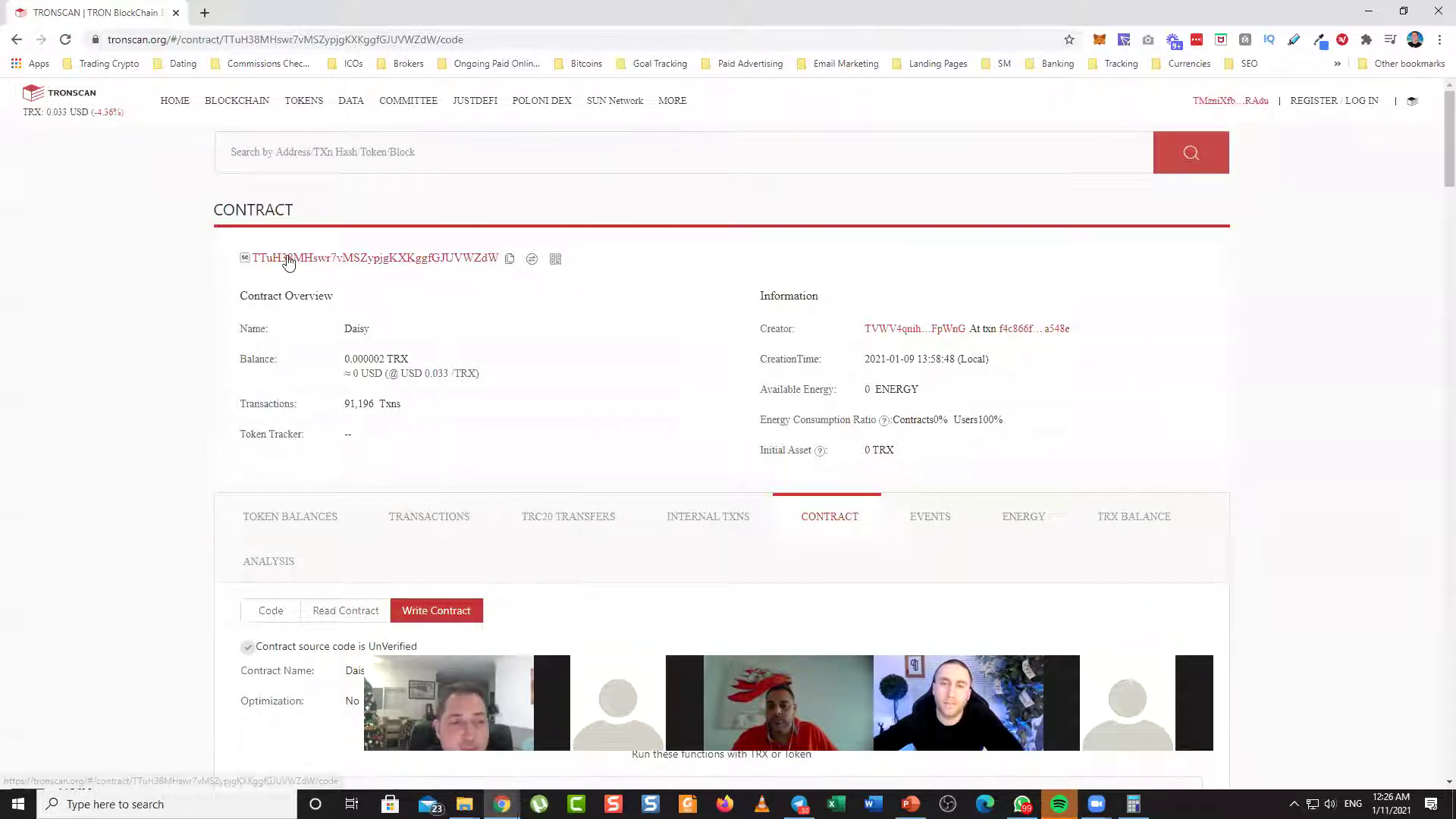
{"action": "left_click", "coordinate": [285, 41]}
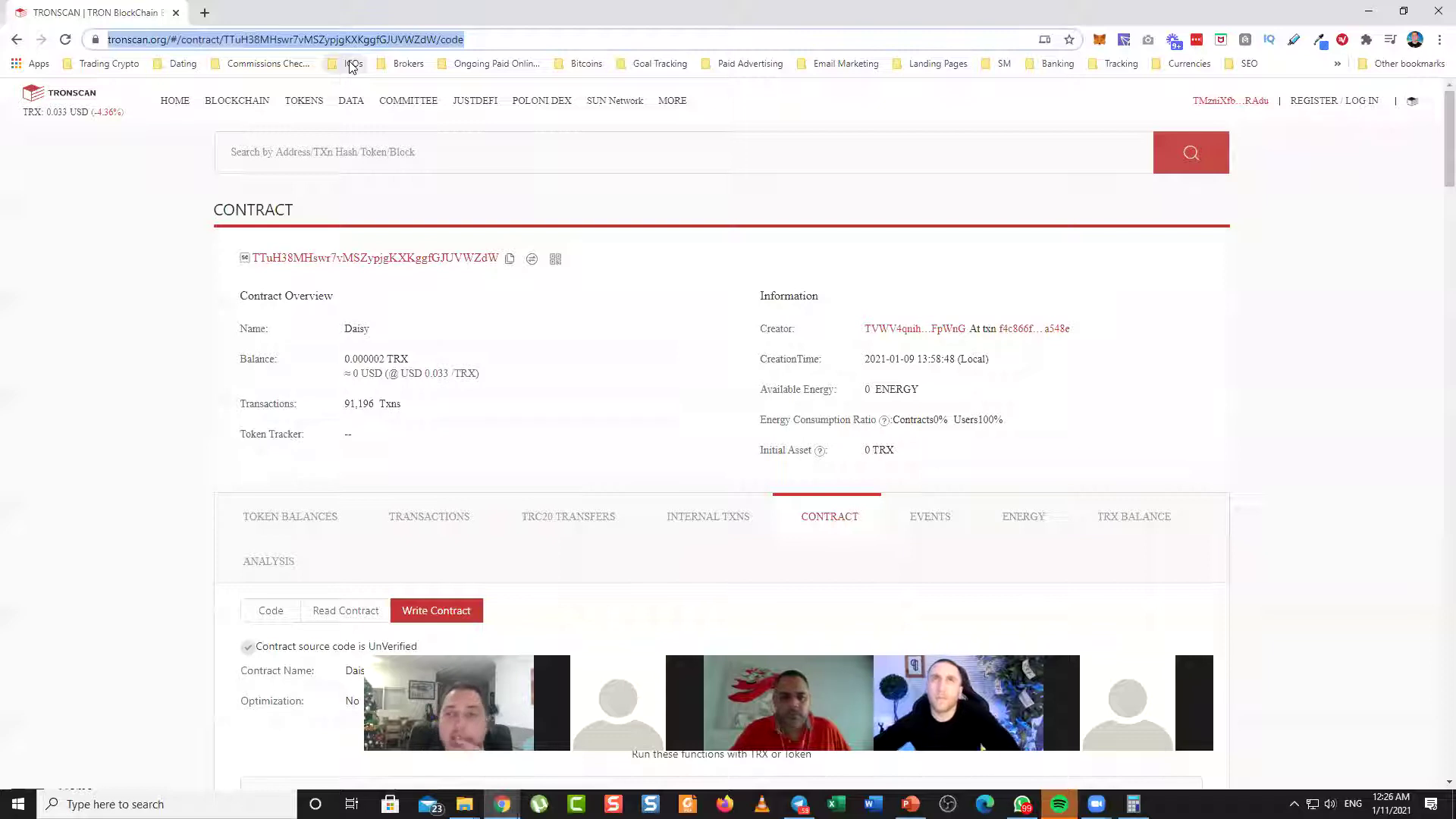
{"action": "left_click", "coordinate": [1124, 41]}
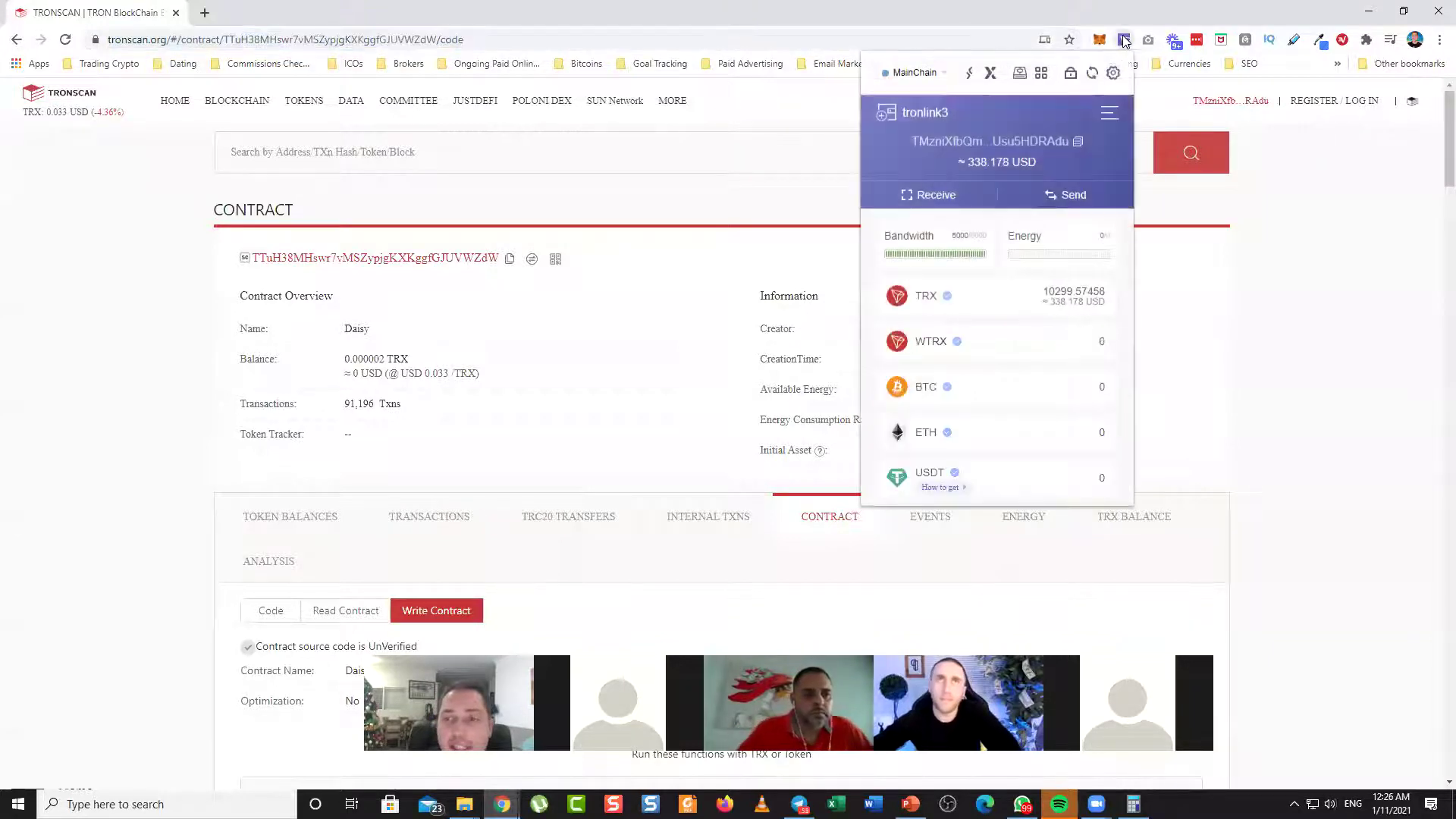
{"action": "left_click", "coordinate": [1124, 41]}
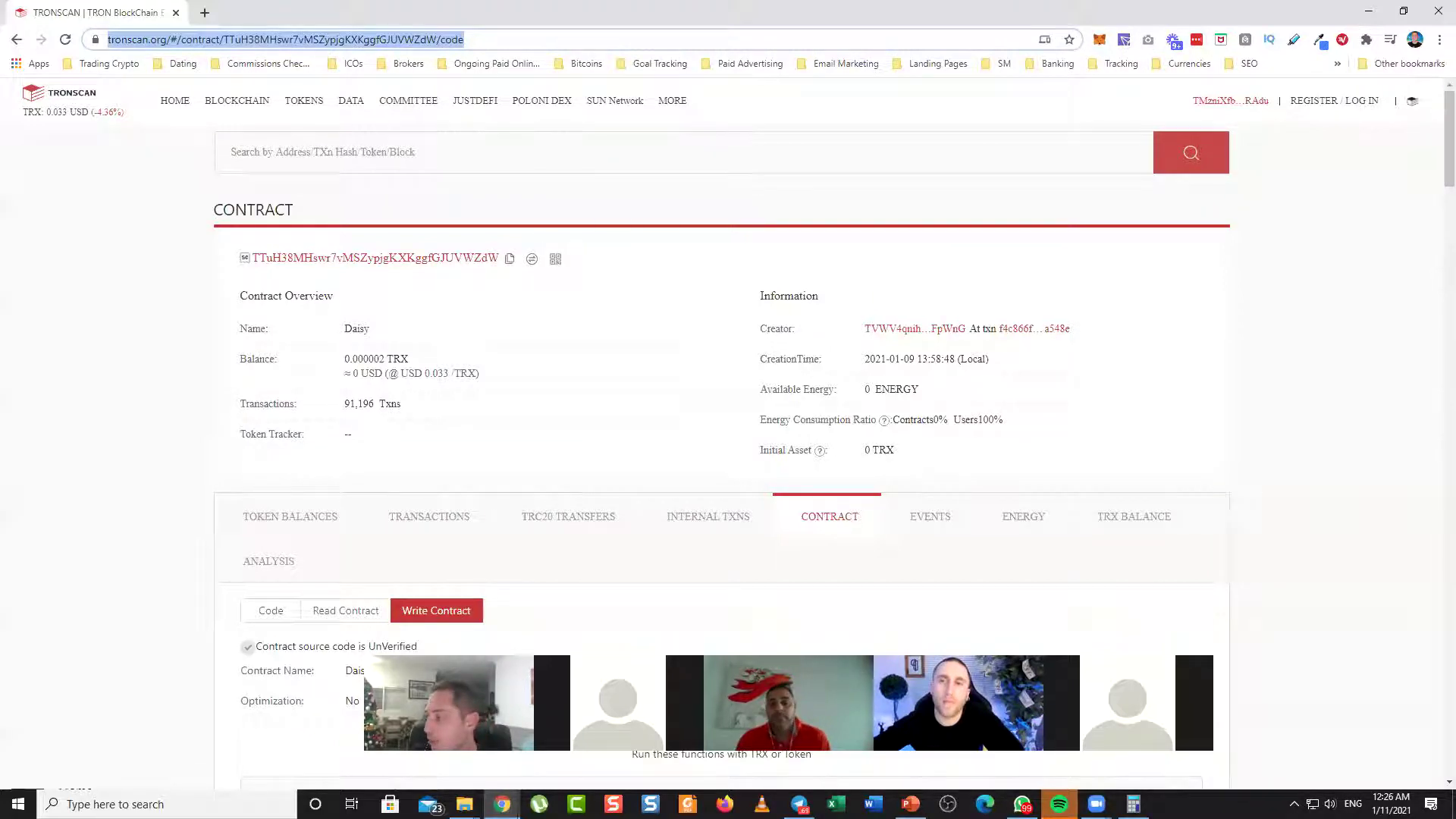
- Annotate the contract URL, contract address, Daisy name and 91,196 transaction count
{"action": "mouse_move", "coordinate": [72, 44]}
{"action": "left_mouse_down"}
{"action": "mouse_move", "coordinate": [497, 44]}
{"action": "mouse_move", "coordinate": [72, 49]}
{"action": "left_mouse_up"}
{"action": "left_click_drag", "start_coordinate": [361, 225], "coordinate": [368, 219]}
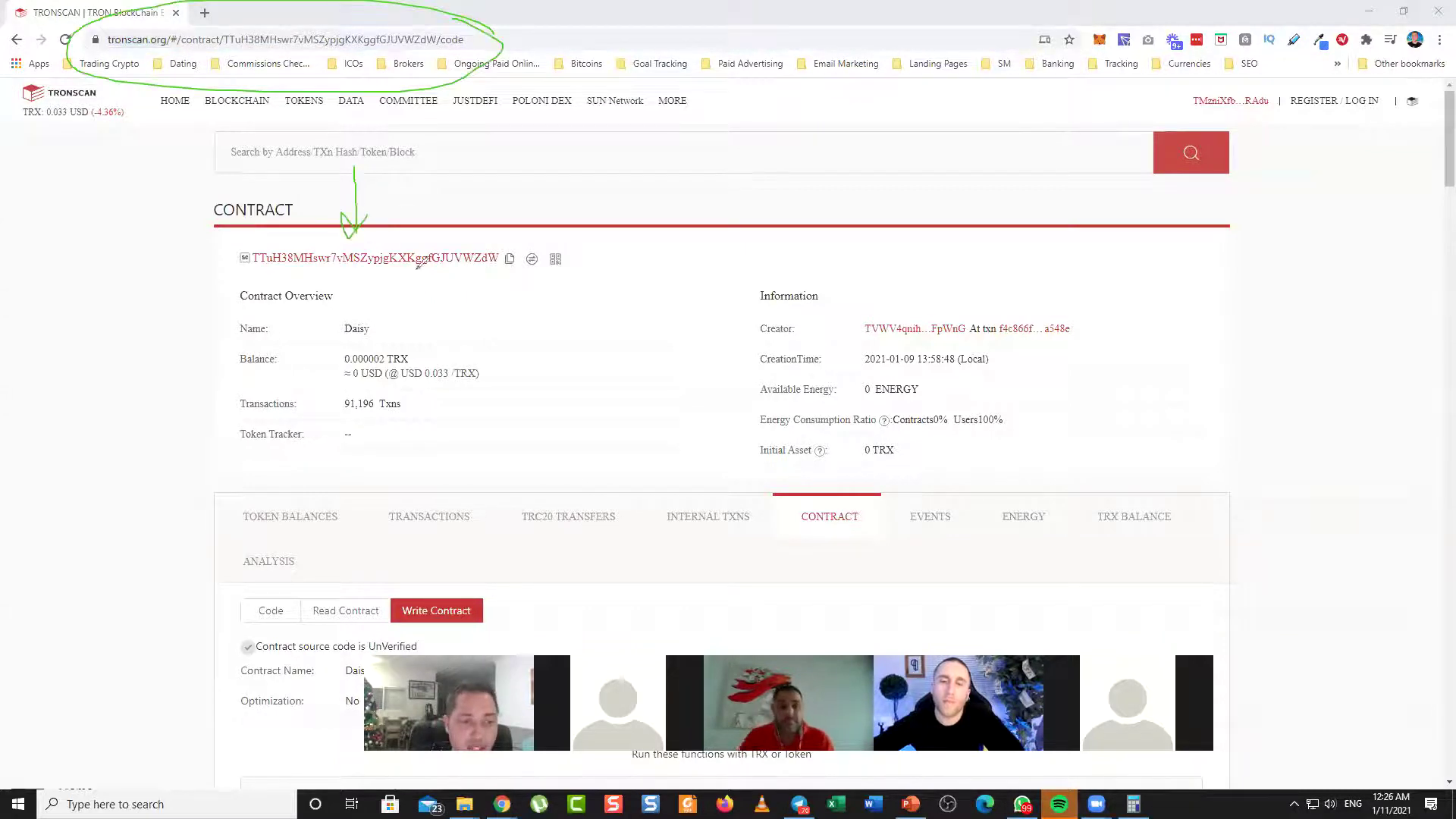
{"action": "mouse_move", "coordinate": [347, 308]}
{"action": "left_mouse_down"}
{"action": "mouse_move", "coordinate": [383, 338]}
{"action": "mouse_move", "coordinate": [302, 296]}
{"action": "mouse_move", "coordinate": [341, 267]}
{"action": "mouse_move", "coordinate": [498, 265]}
{"action": "left_mouse_up"}
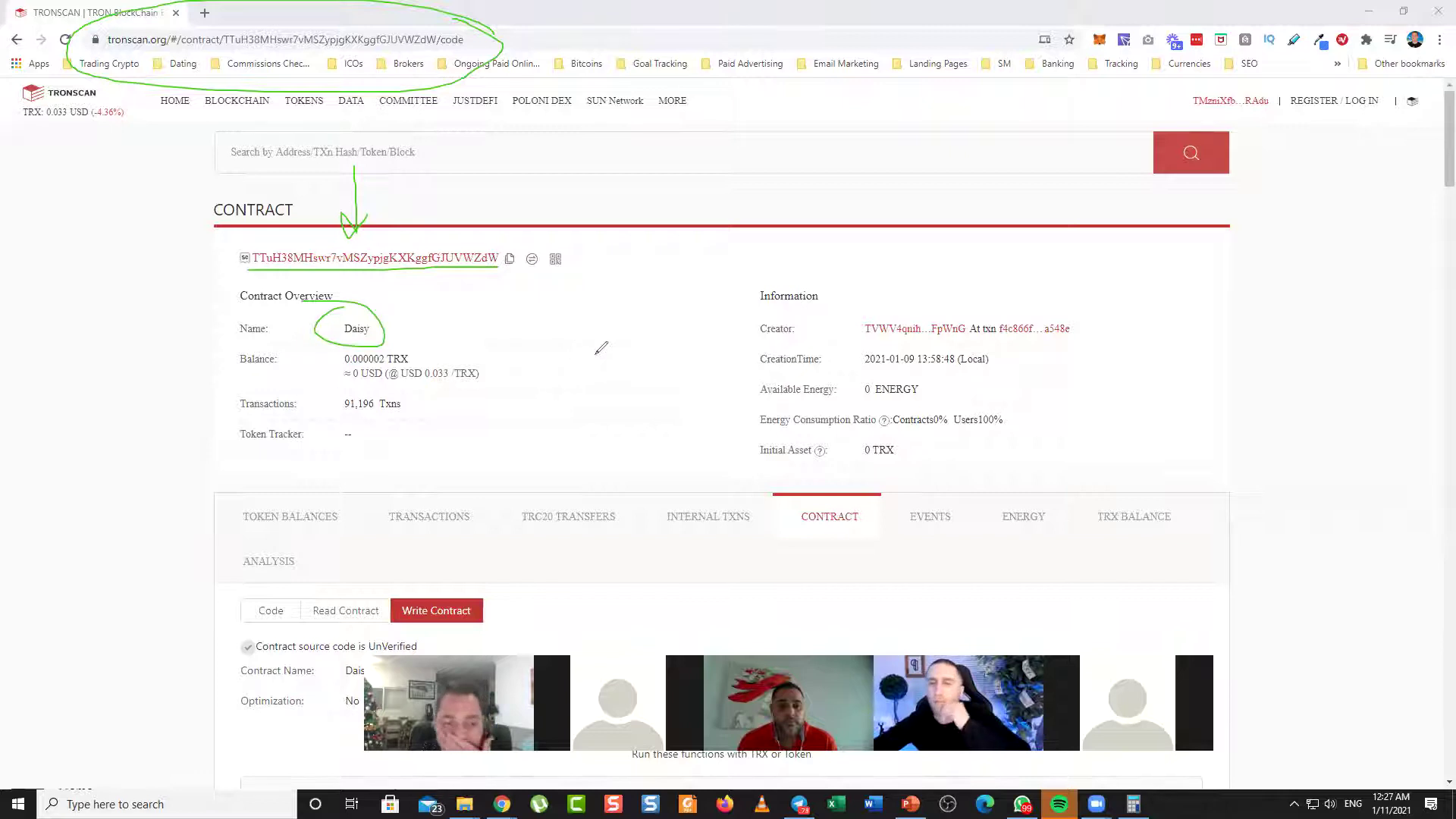
{"action": "left_click_drag", "start_coordinate": [336, 414], "coordinate": [400, 414]}
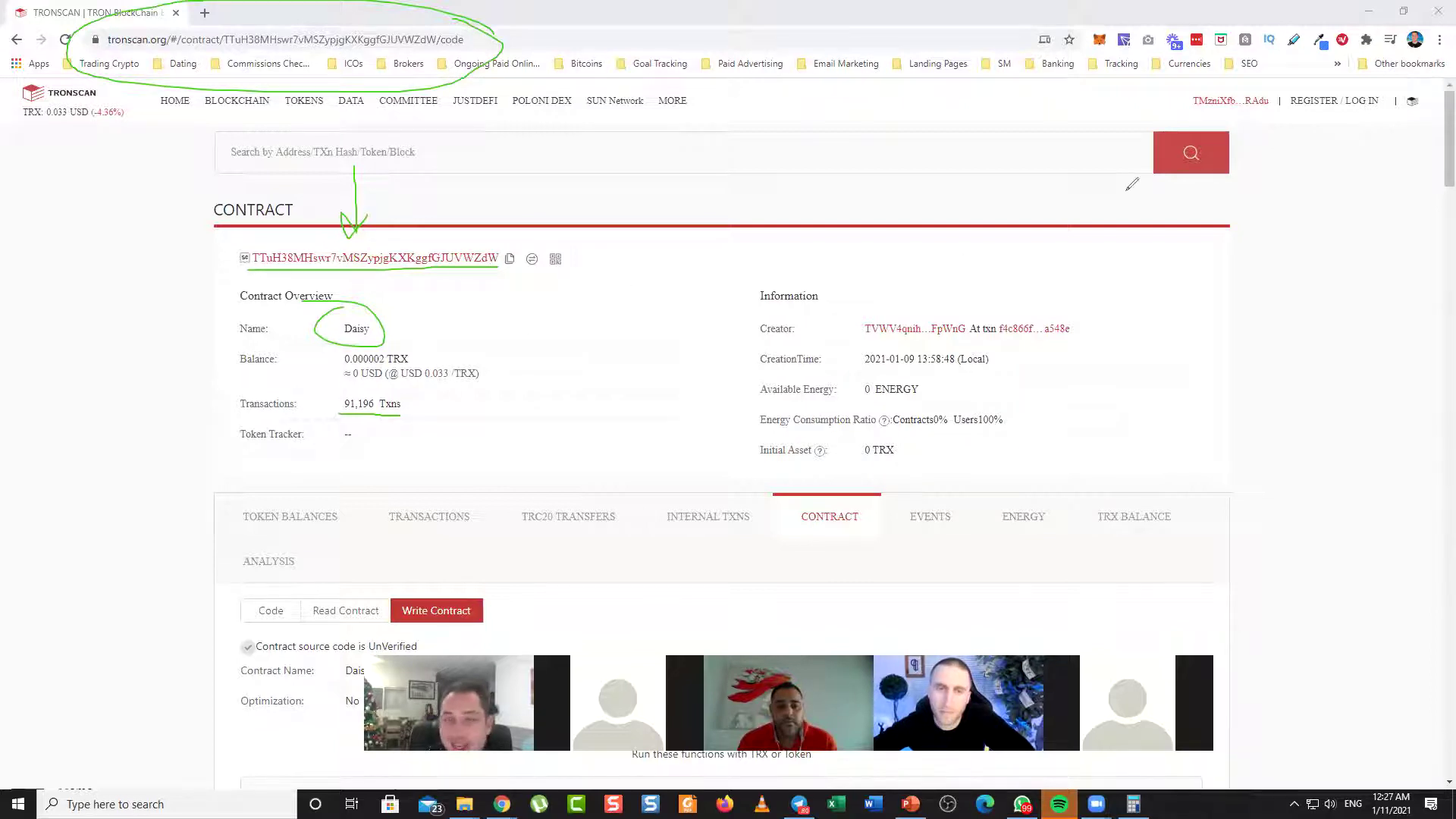
{"action": "mouse_move", "coordinate": [449, 103]}
{"action": "left_mouse_down"}
{"action": "mouse_move", "coordinate": [426, 156]}
{"action": "mouse_move", "coordinate": [474, 161]}
{"action": "left_mouse_up"}
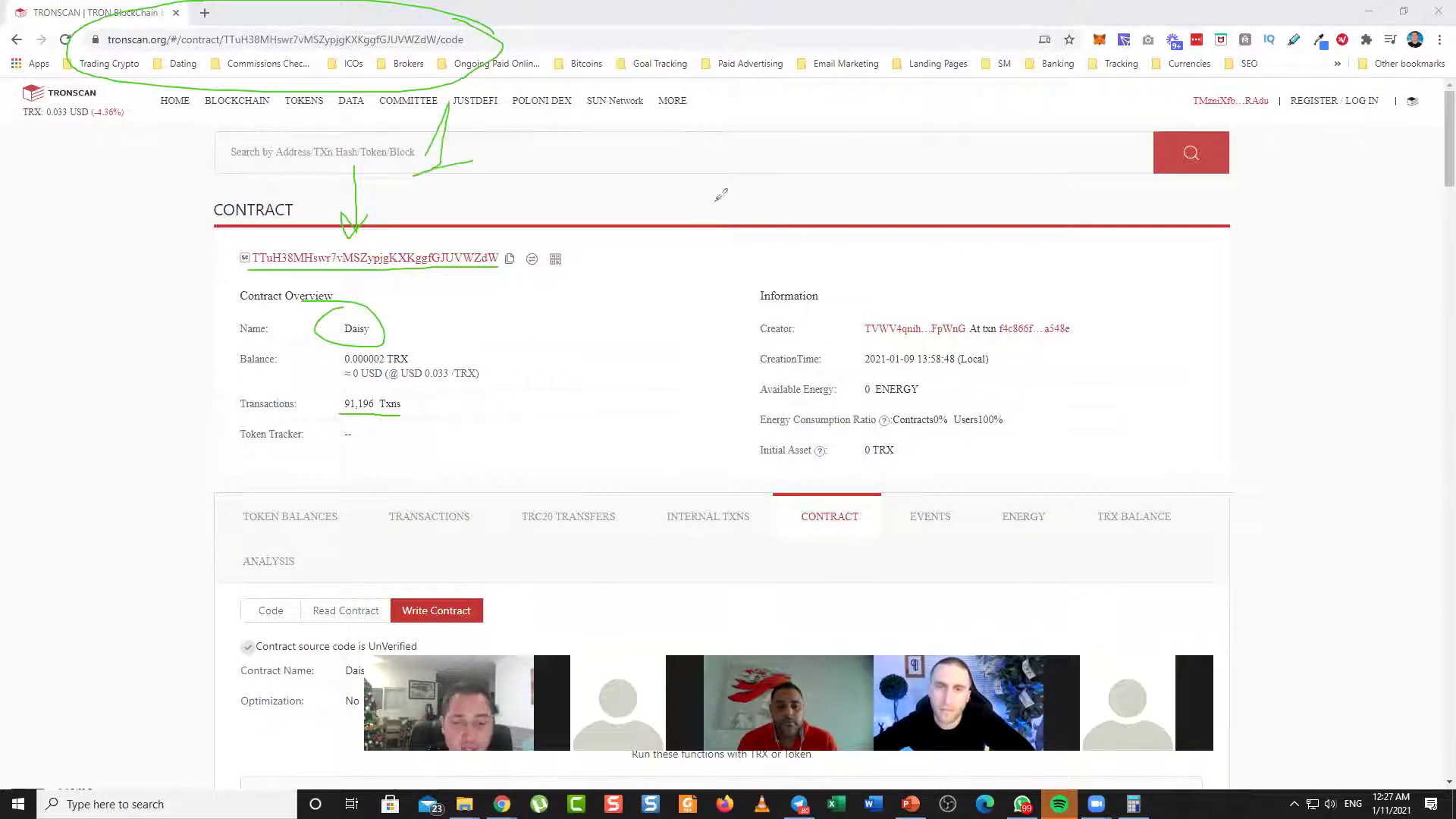
- Underline the connected wallet address and bring up its 10,299.575 TRX dropdown
{"action": "mouse_move", "coordinate": [1139, 92]}
{"action": "left_mouse_down"}
{"action": "mouse_move", "coordinate": [1122, 118]}
{"action": "mouse_move", "coordinate": [1293, 108]}
{"action": "left_mouse_up"}
{"action": "left_click_drag", "start_coordinate": [1187, 107], "coordinate": [1293, 106]}
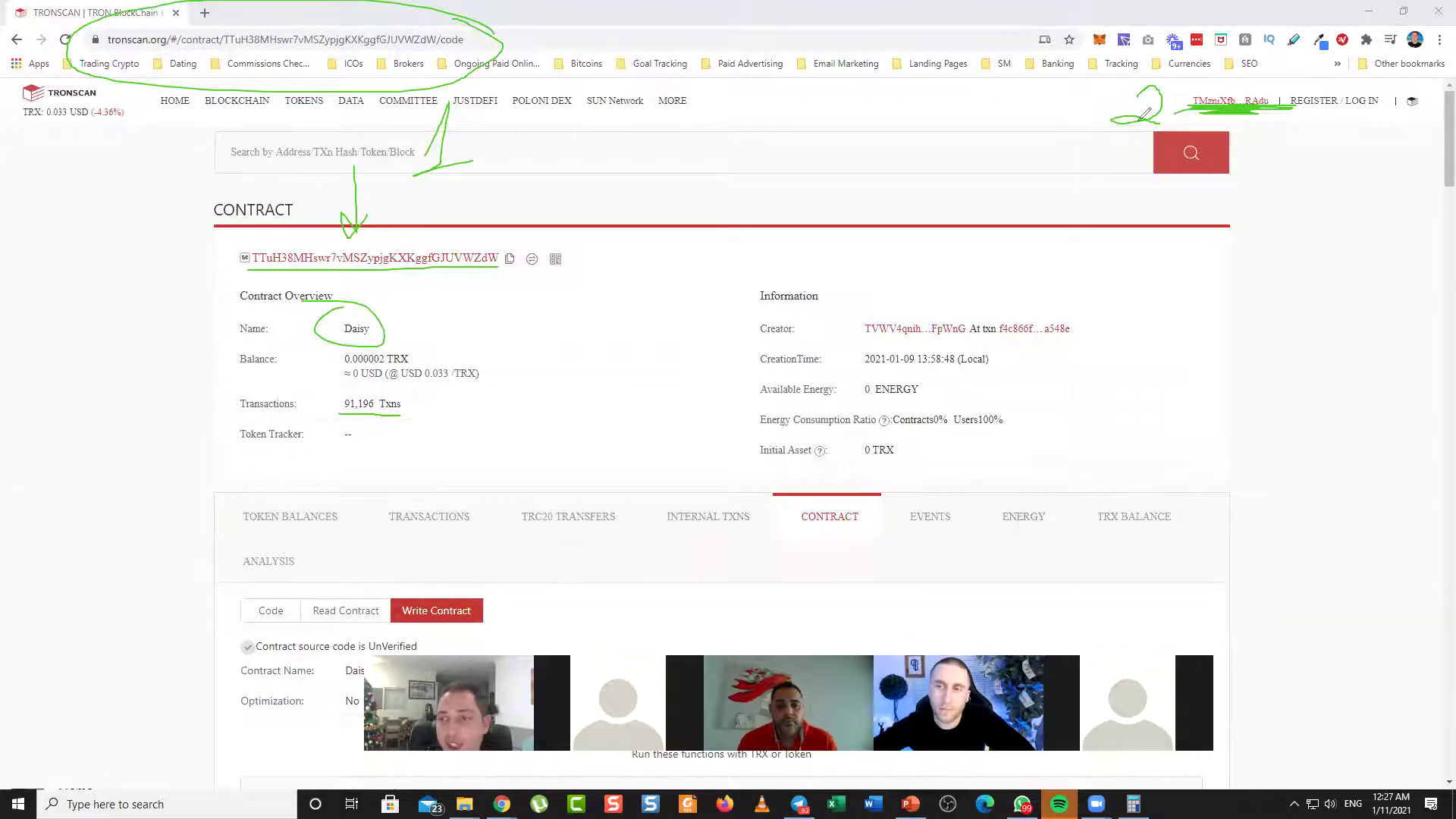
{"action": "mouse_move", "coordinate": [1230, 101]}
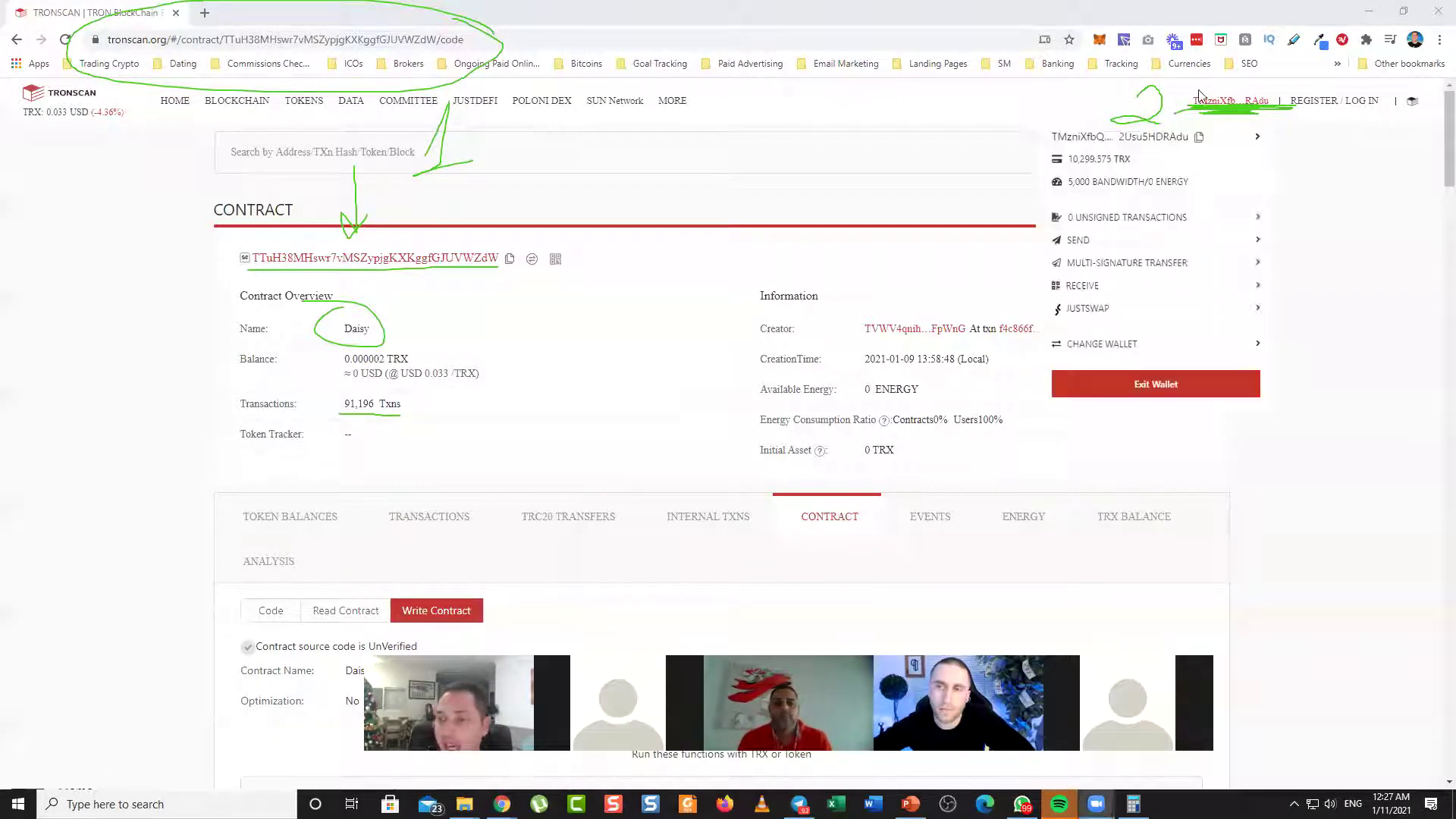
- Exit and confirm disconnecting the wallet, then draw an arrow at Connect Wallet
{"action": "left_click", "coordinate": [1161, 387]}
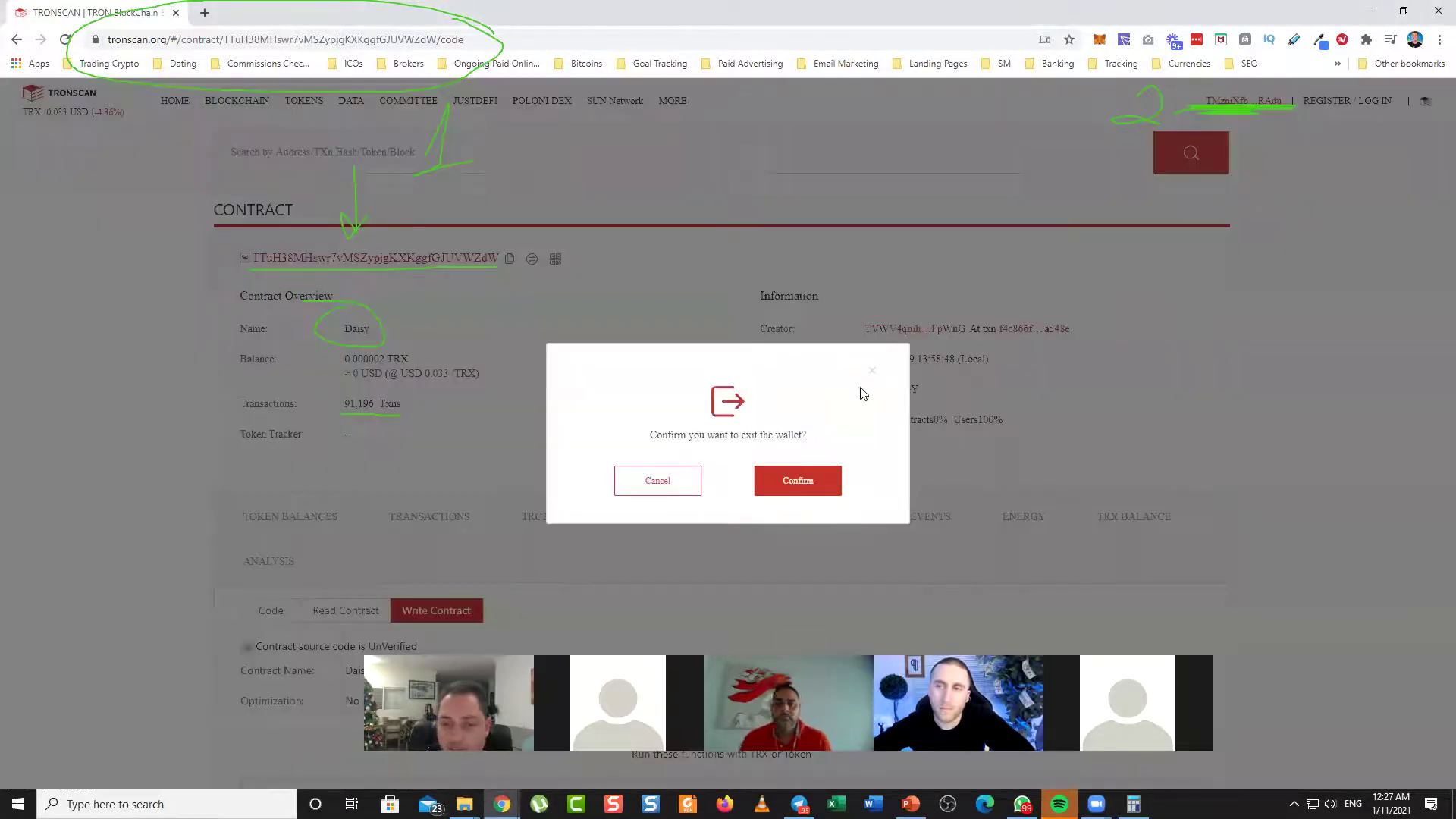
{"action": "left_click", "coordinate": [797, 481]}
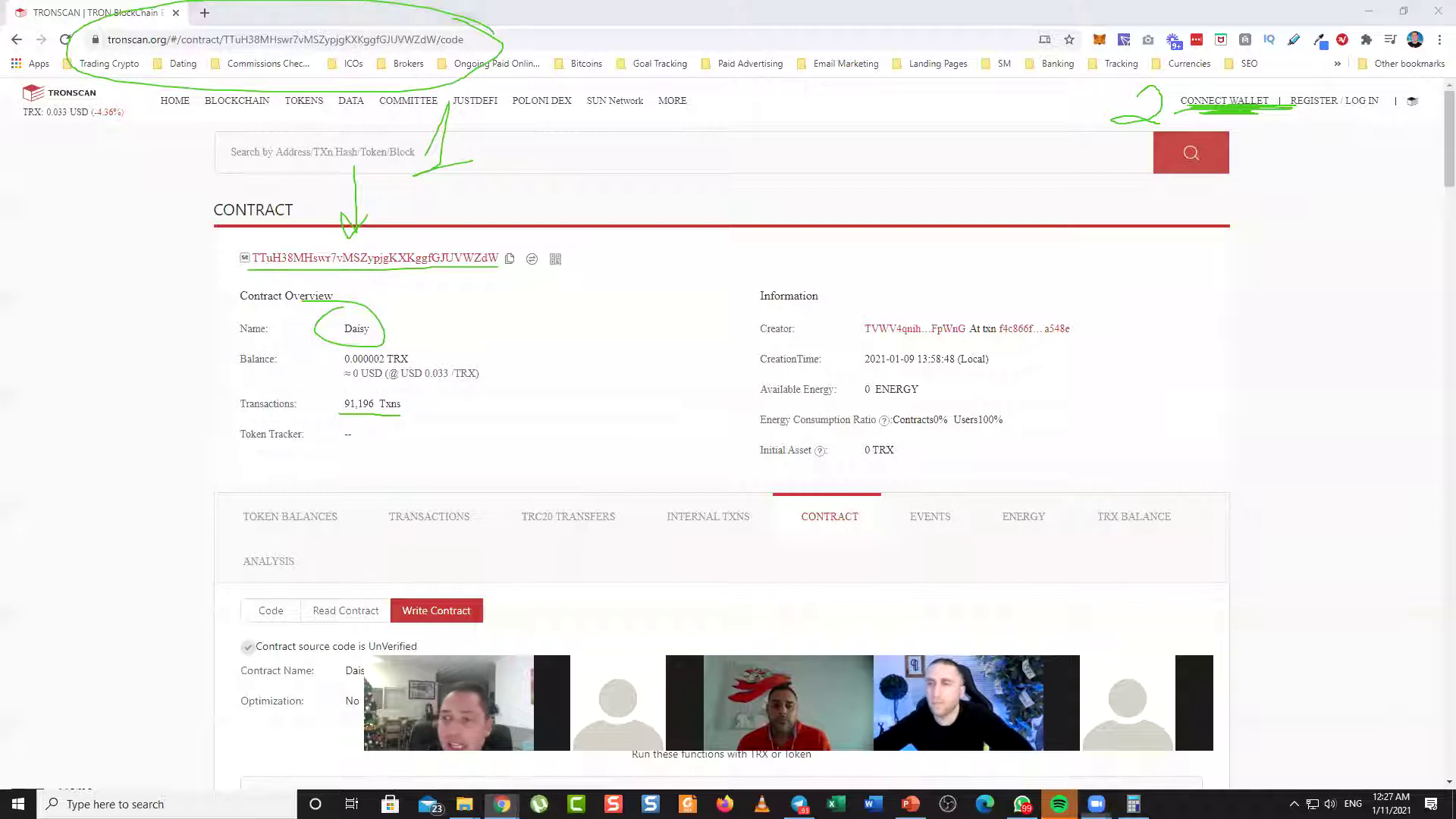
{"action": "mouse_move", "coordinate": [1272, 188]}
{"action": "left_mouse_down"}
{"action": "mouse_move", "coordinate": [1265, 125]}
{"action": "mouse_move", "coordinate": [1236, 116]}
{"action": "mouse_move", "coordinate": [1210, 142]}
{"action": "mouse_move", "coordinate": [1238, 120]}
{"action": "left_mouse_up"}
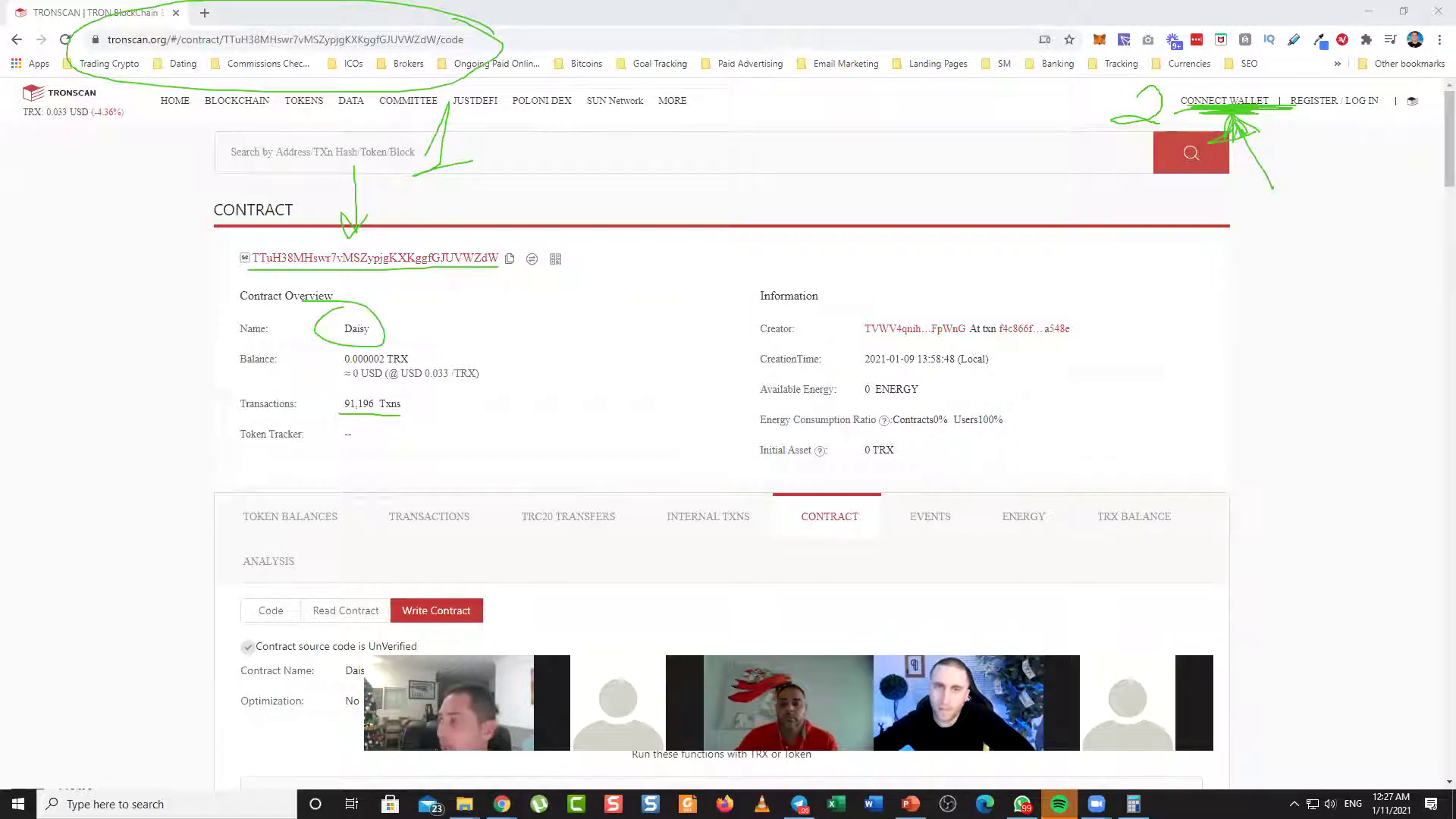
- Connect the TronLink wallet to Tronscan and go back twice to the Daisy contract page
{"action": "left_click", "coordinate": [1211, 97]}
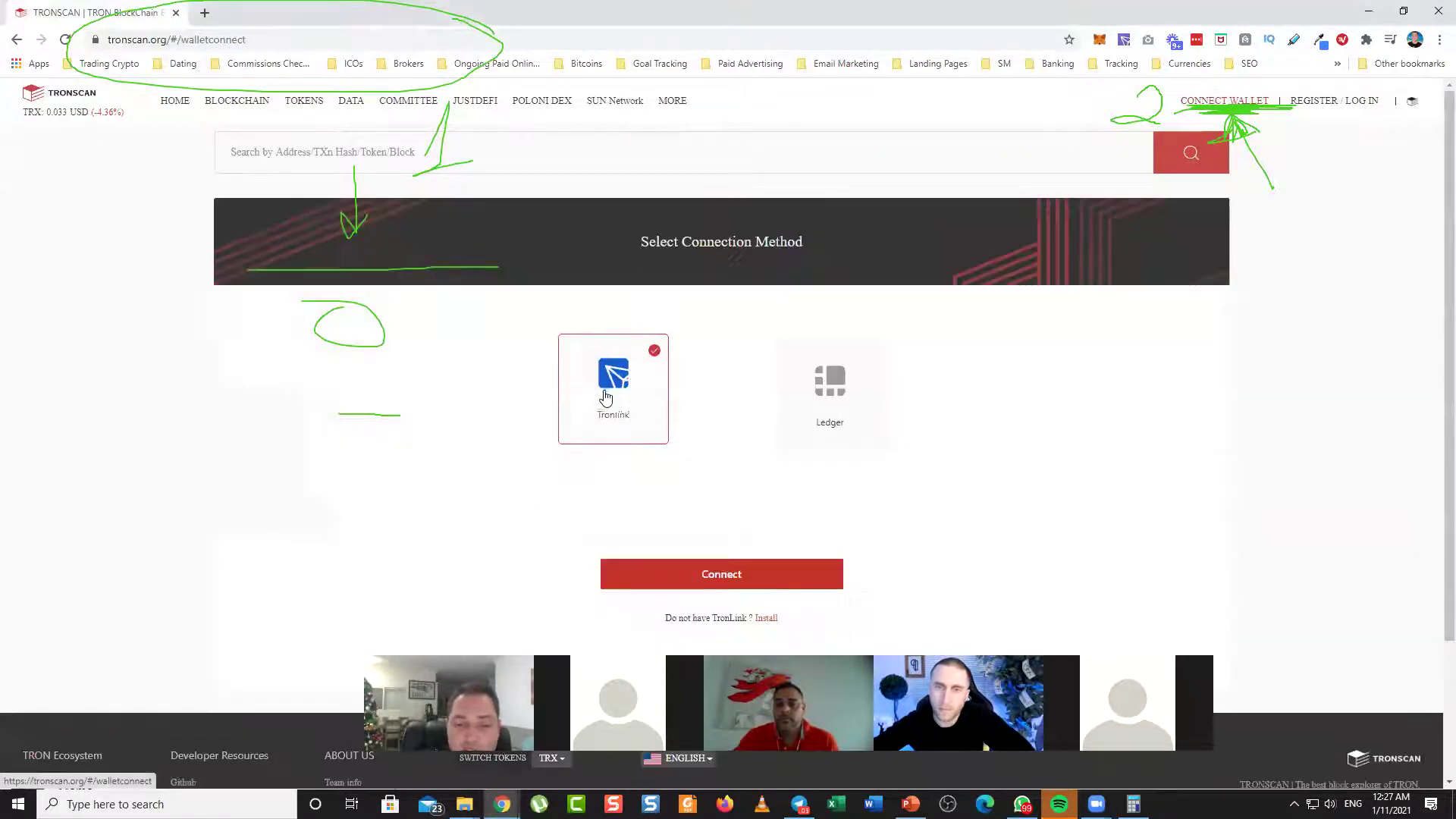
{"action": "left_click", "coordinate": [690, 574]}
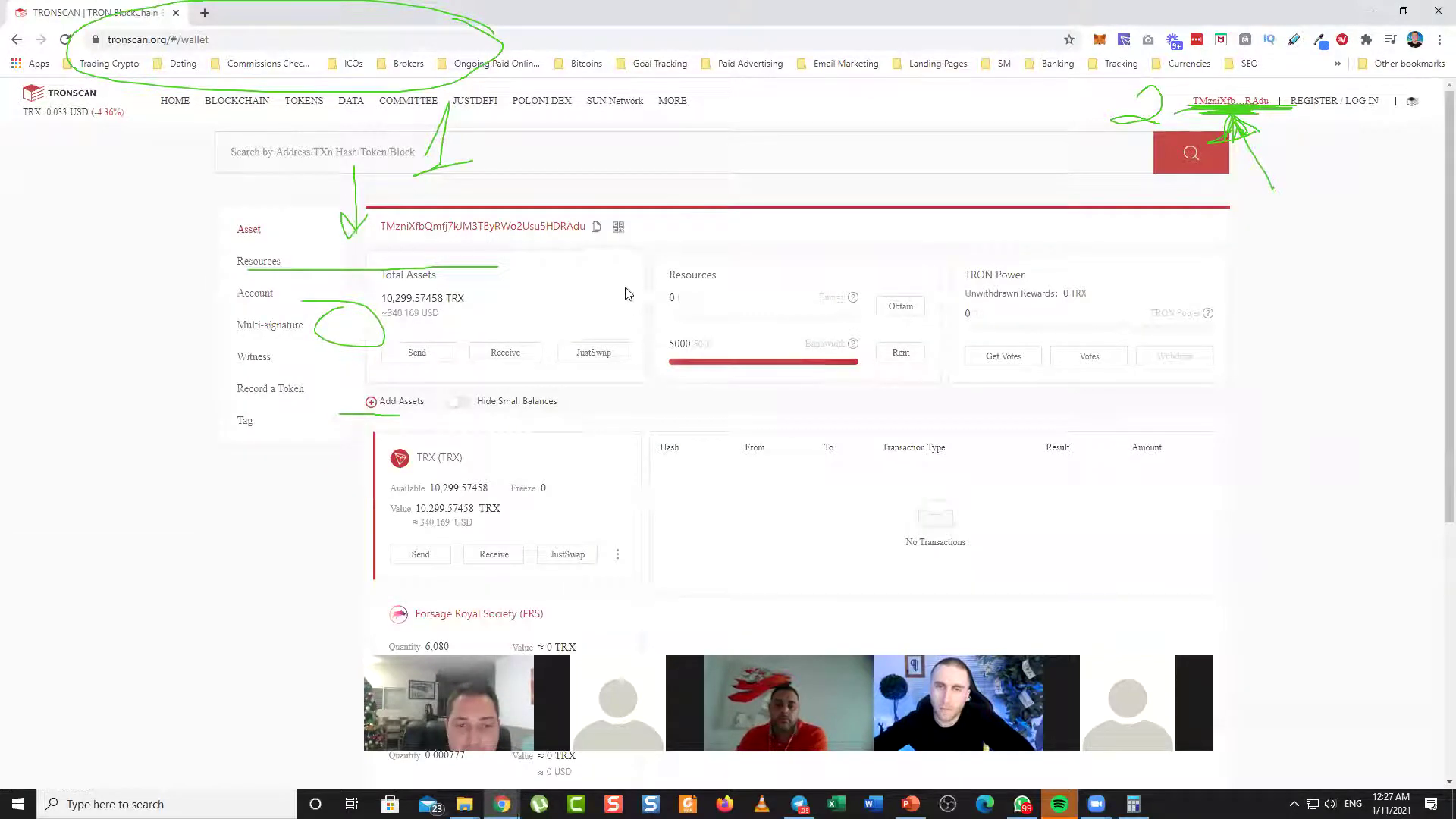
{"action": "mouse_move", "coordinate": [1218, 89]}
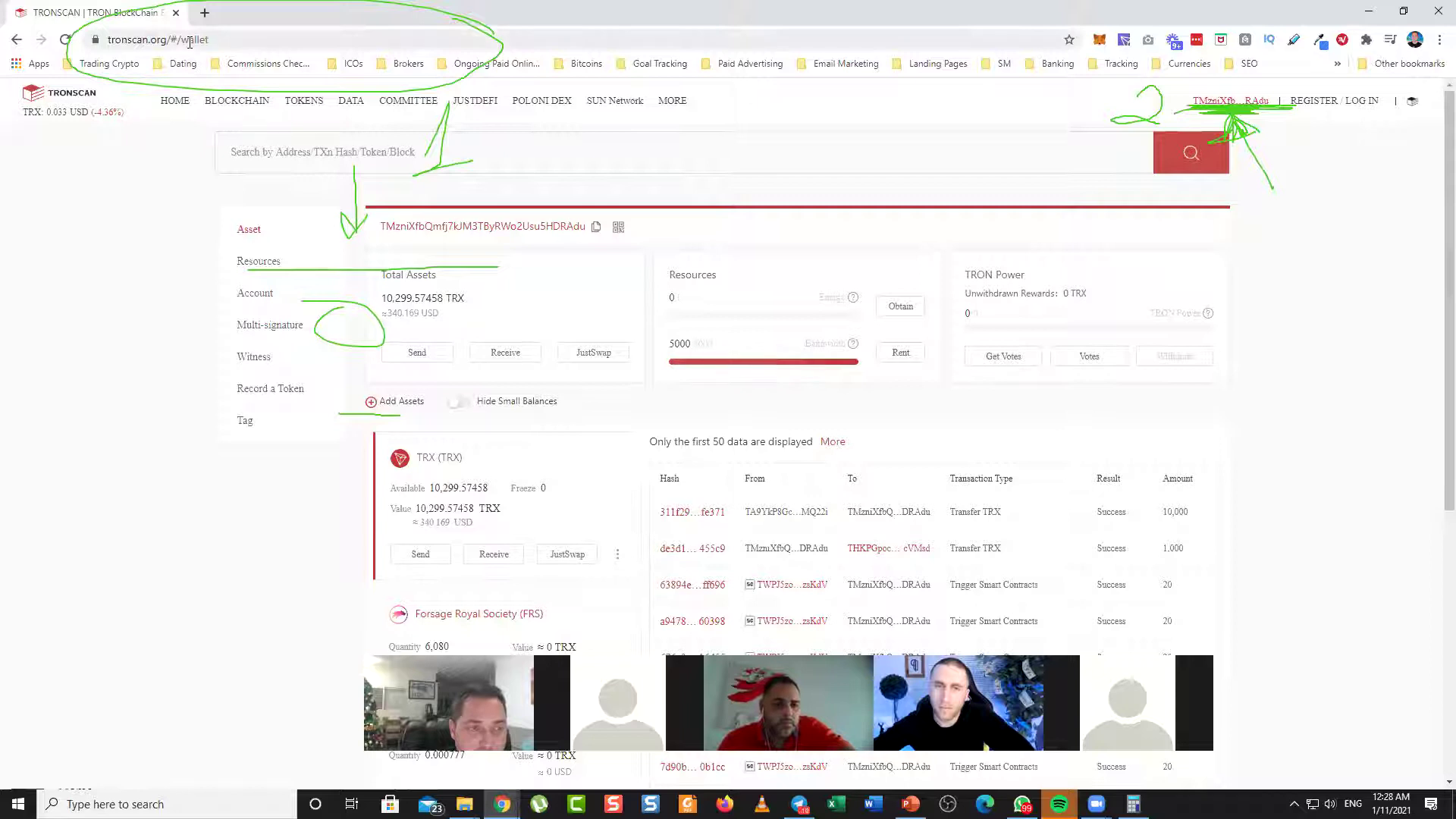
{"action": "left_click", "coordinate": [13, 44]}
{"action": "left_click", "coordinate": [13, 44]}
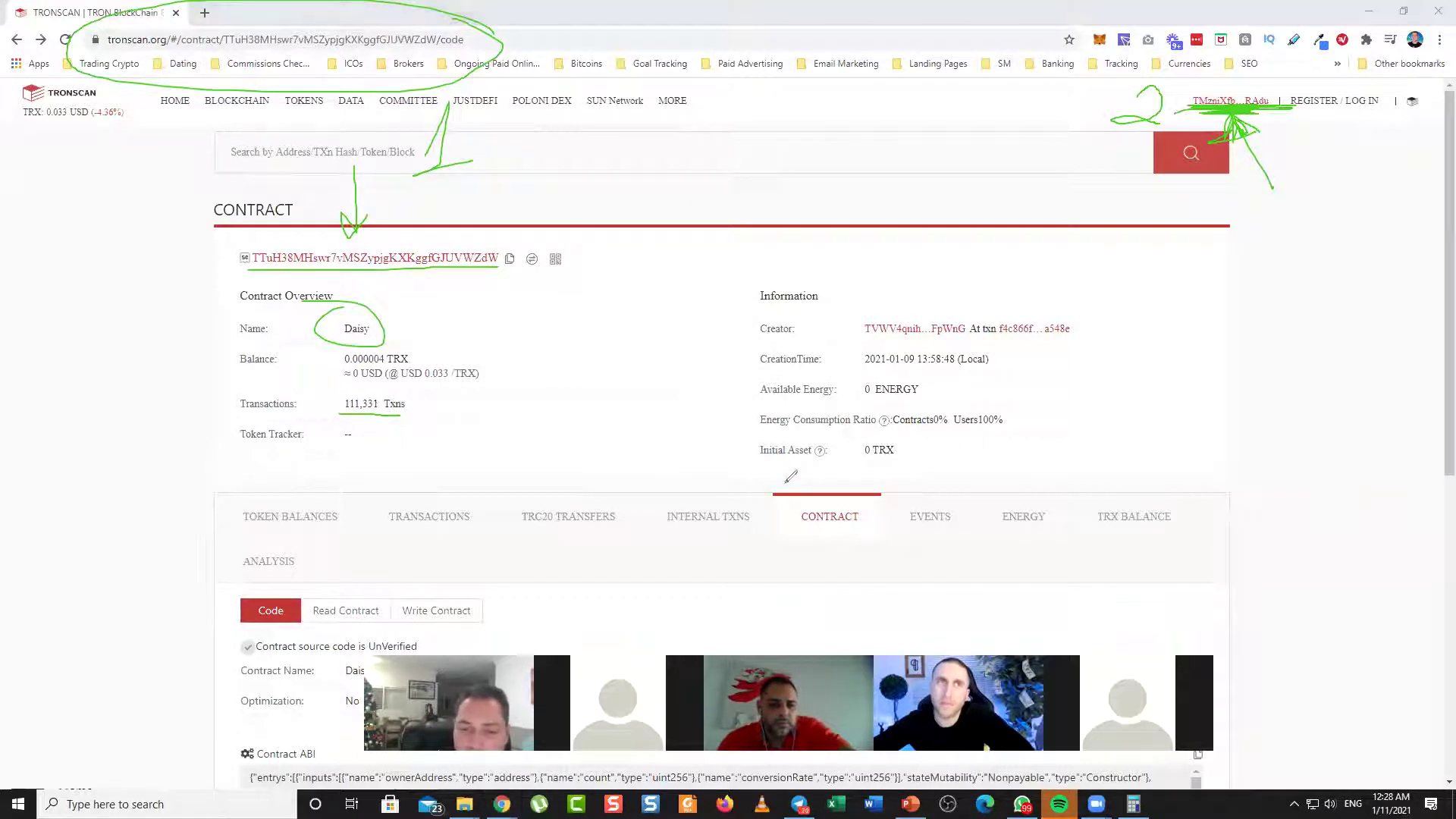
{"action": "mouse_move", "coordinate": [680, 407]}
{"action": "left_mouse_down"}
{"action": "mouse_move", "coordinate": [781, 474]}
{"action": "mouse_move", "coordinate": [757, 499]}
{"action": "left_mouse_up"}
{"action": "mouse_move", "coordinate": [825, 429]}
{"action": "left_mouse_down"}
{"action": "mouse_move", "coordinate": [856, 426]}
{"action": "mouse_move", "coordinate": [838, 470]}
{"action": "mouse_move", "coordinate": [805, 487]}
{"action": "left_mouse_up"}
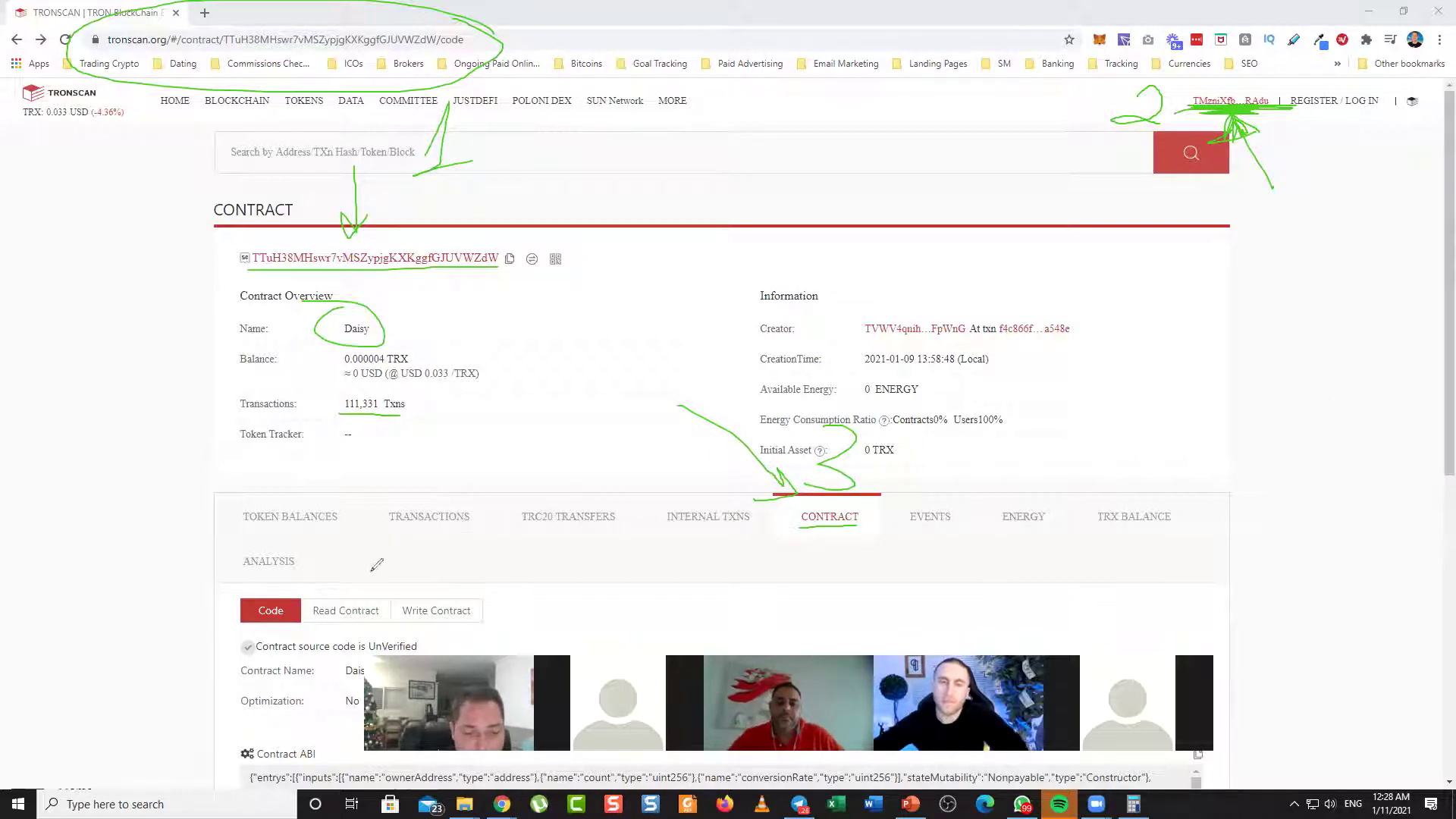
{"action": "mouse_move", "coordinate": [389, 516]}
{"action": "left_mouse_down"}
{"action": "mouse_move", "coordinate": [398, 557]}
{"action": "mouse_move", "coordinate": [446, 593]}
{"action": "mouse_move", "coordinate": [449, 564]}
{"action": "left_mouse_up"}
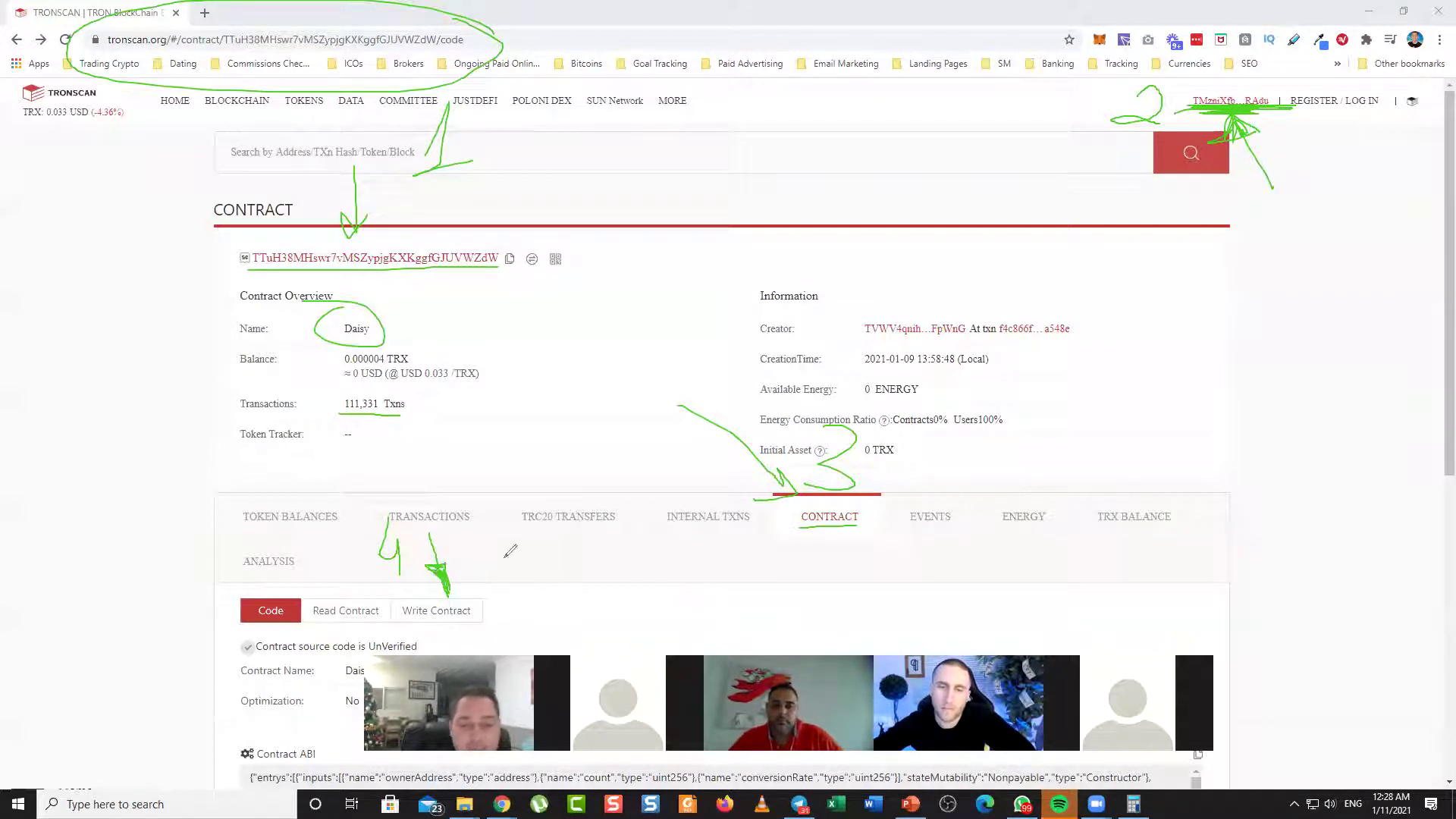
{"action": "mouse_move", "coordinate": [454, 597]}
{"action": "left_mouse_down"}
{"action": "mouse_move", "coordinate": [477, 623]}
{"action": "mouse_move", "coordinate": [489, 599]}
{"action": "left_mouse_up"}
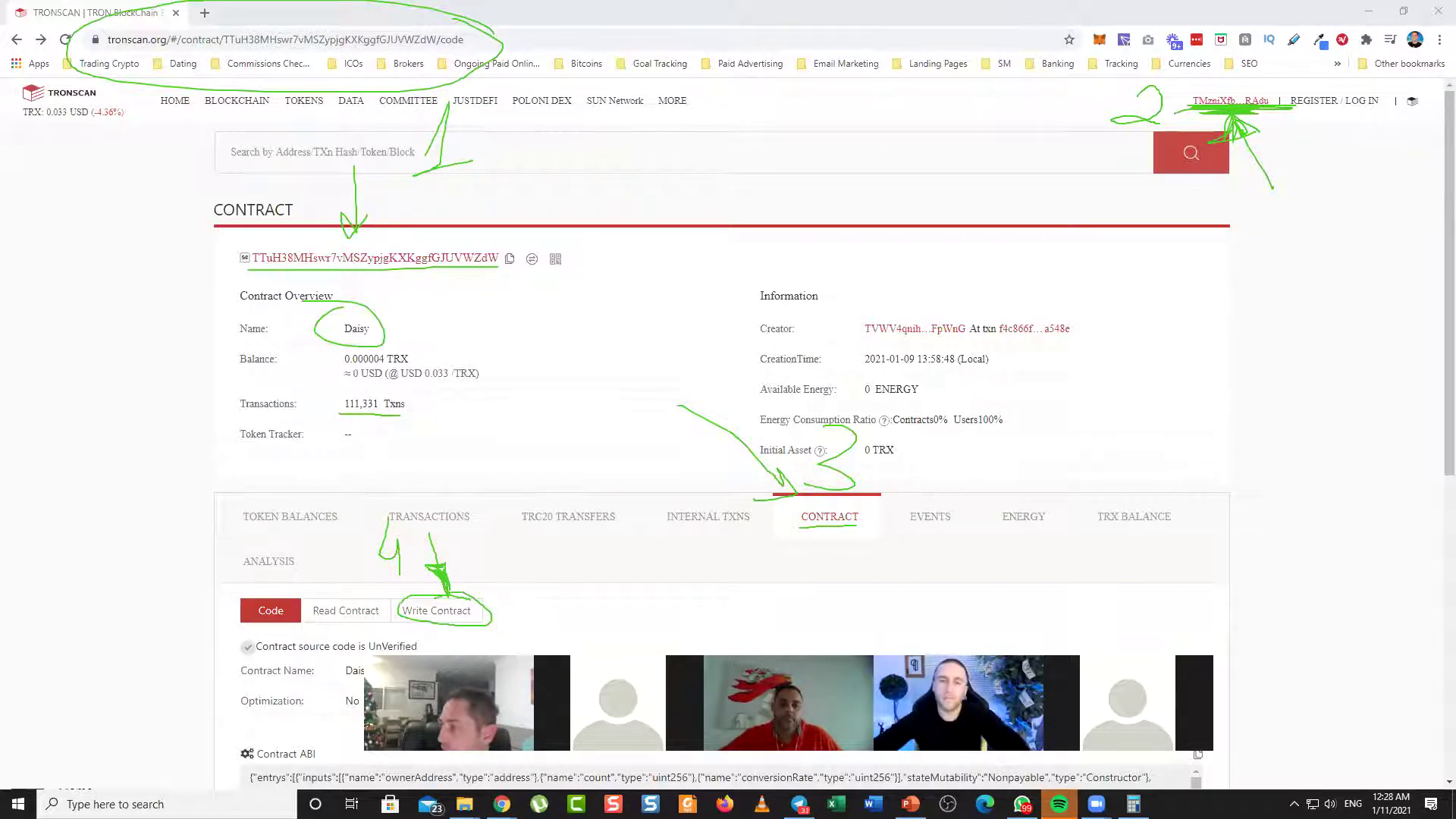
- Open Write Contract and scroll to the regUser function
{"action": "left_click", "coordinate": [443, 609]}
{"action": "left_click", "coordinate": [444, 609]}
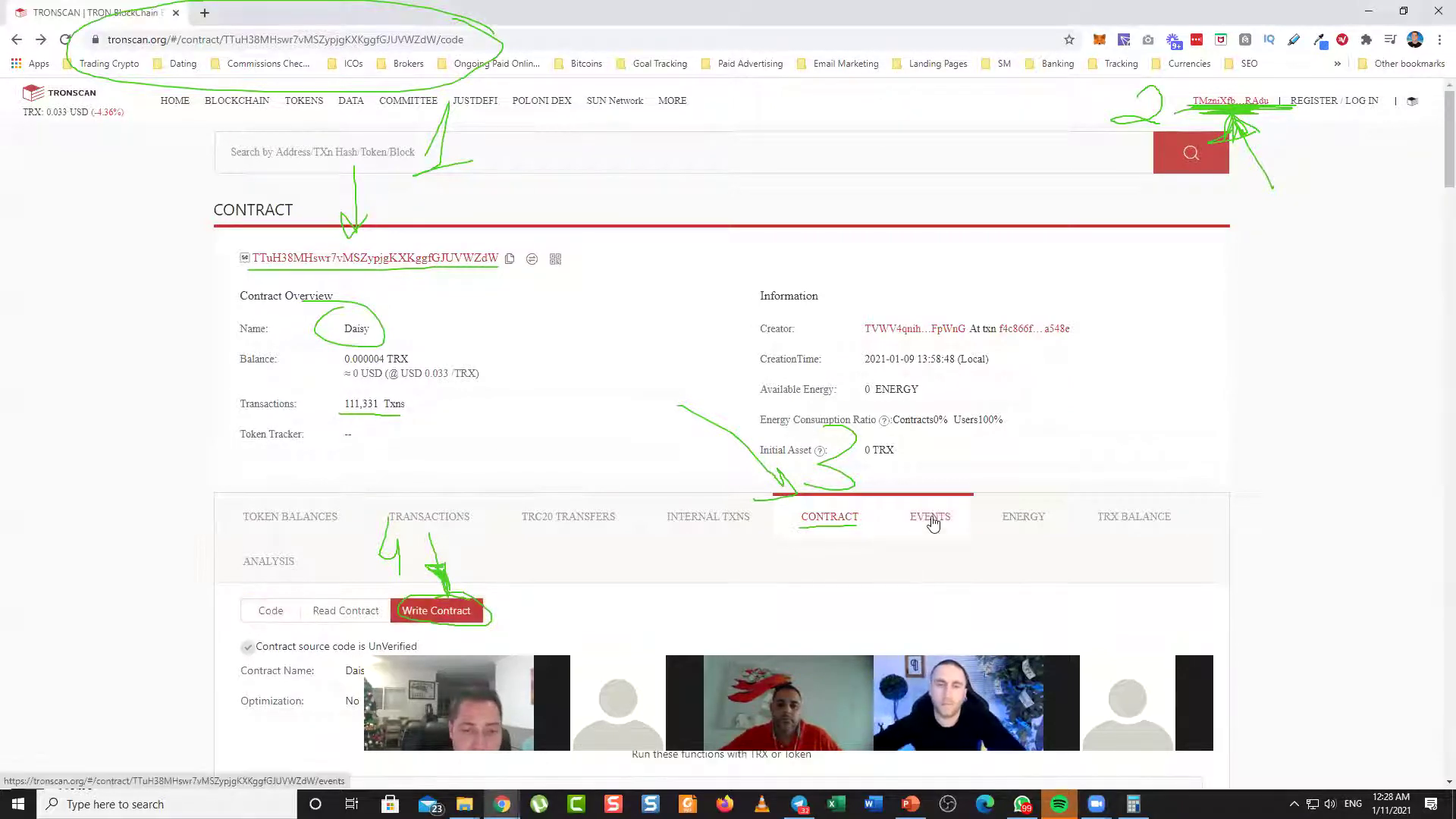
{"action": "scroll", "coordinate": [935, 523], "scroll_direction": "down", "scroll_amount": 2}
{"action": "scroll", "coordinate": [935, 523], "scroll_direction": "down", "scroll_amount": 6}
{"action": "scroll", "coordinate": [1188, 429], "scroll_direction": "up", "scroll_amount": 1}
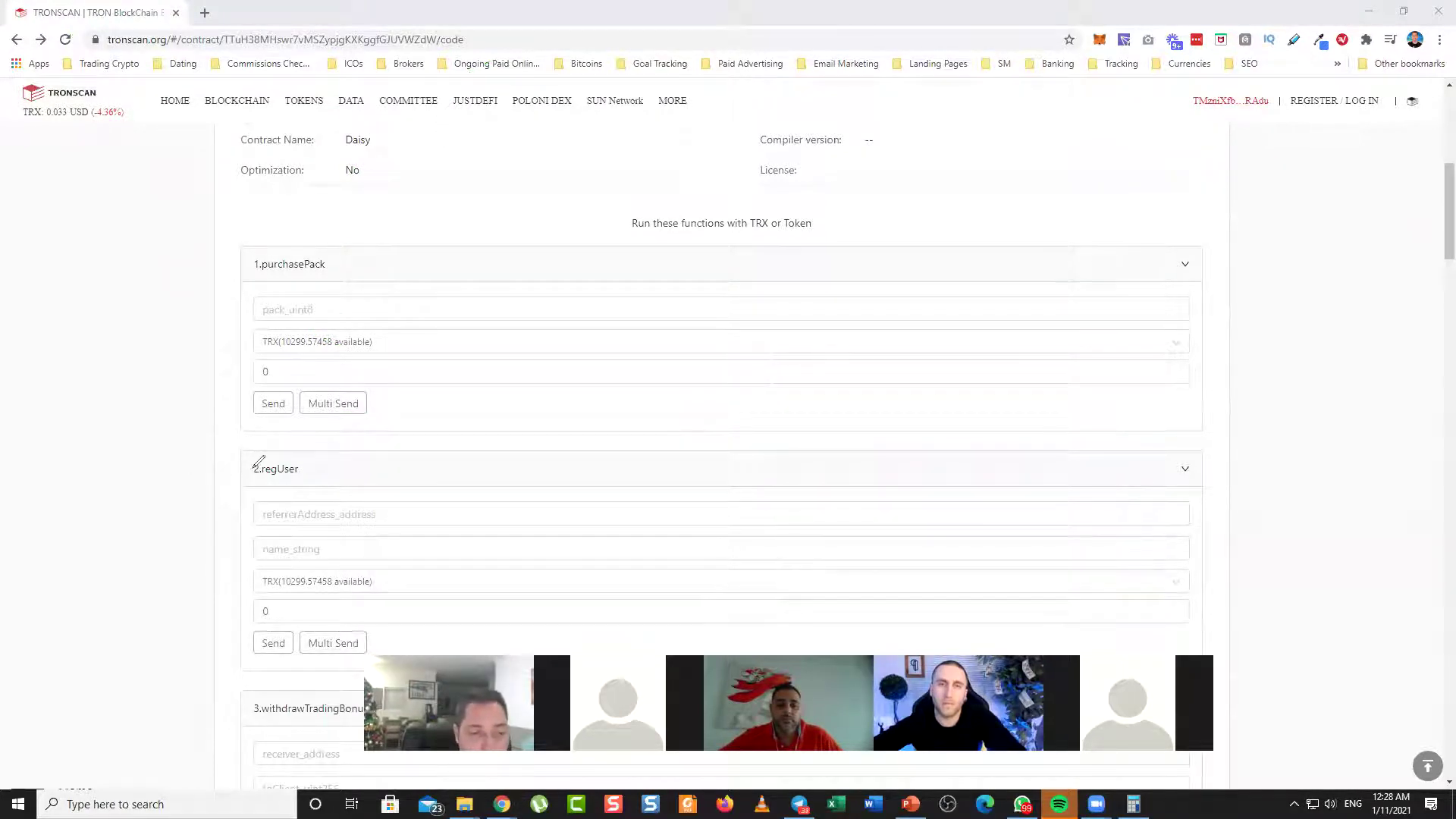
- Circle regUser and label referrerAddress as 'upline trx wallet address'
{"action": "mouse_move", "coordinate": [252, 453]}
{"action": "left_mouse_down"}
{"action": "mouse_move", "coordinate": [241, 643]}
{"action": "mouse_move", "coordinate": [919, 646]}
{"action": "mouse_move", "coordinate": [1203, 535]}
{"action": "mouse_move", "coordinate": [410, 426]}
{"action": "mouse_move", "coordinate": [257, 445]}
{"action": "left_mouse_up"}
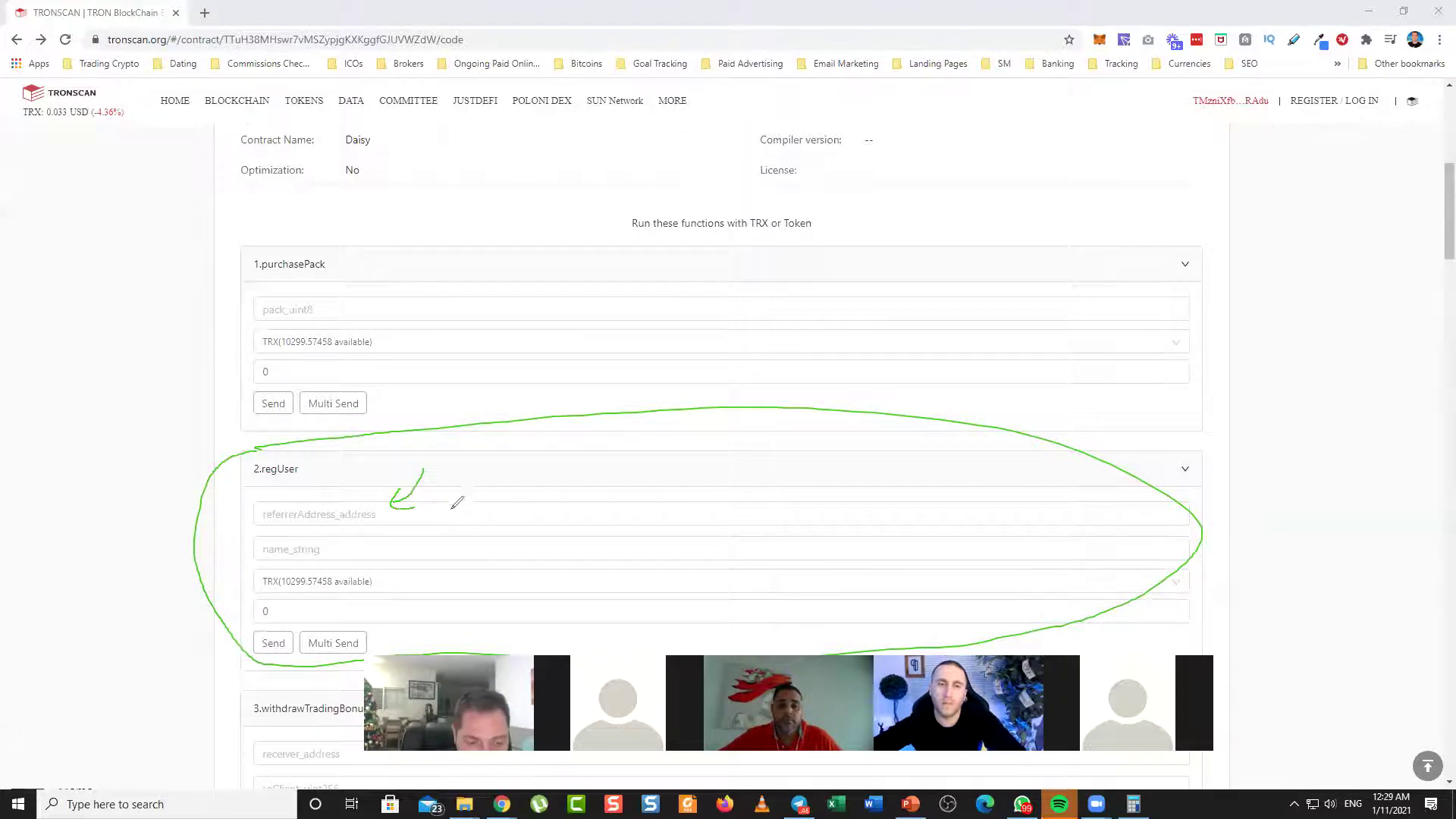
{"action": "mouse_move", "coordinate": [507, 529]}
{"action": "left_mouse_down"}
{"action": "mouse_move", "coordinate": [524, 497]}
{"action": "mouse_move", "coordinate": [543, 493]}
{"action": "mouse_move", "coordinate": [767, 516]}
{"action": "mouse_move", "coordinate": [812, 489]}
{"action": "left_mouse_up"}
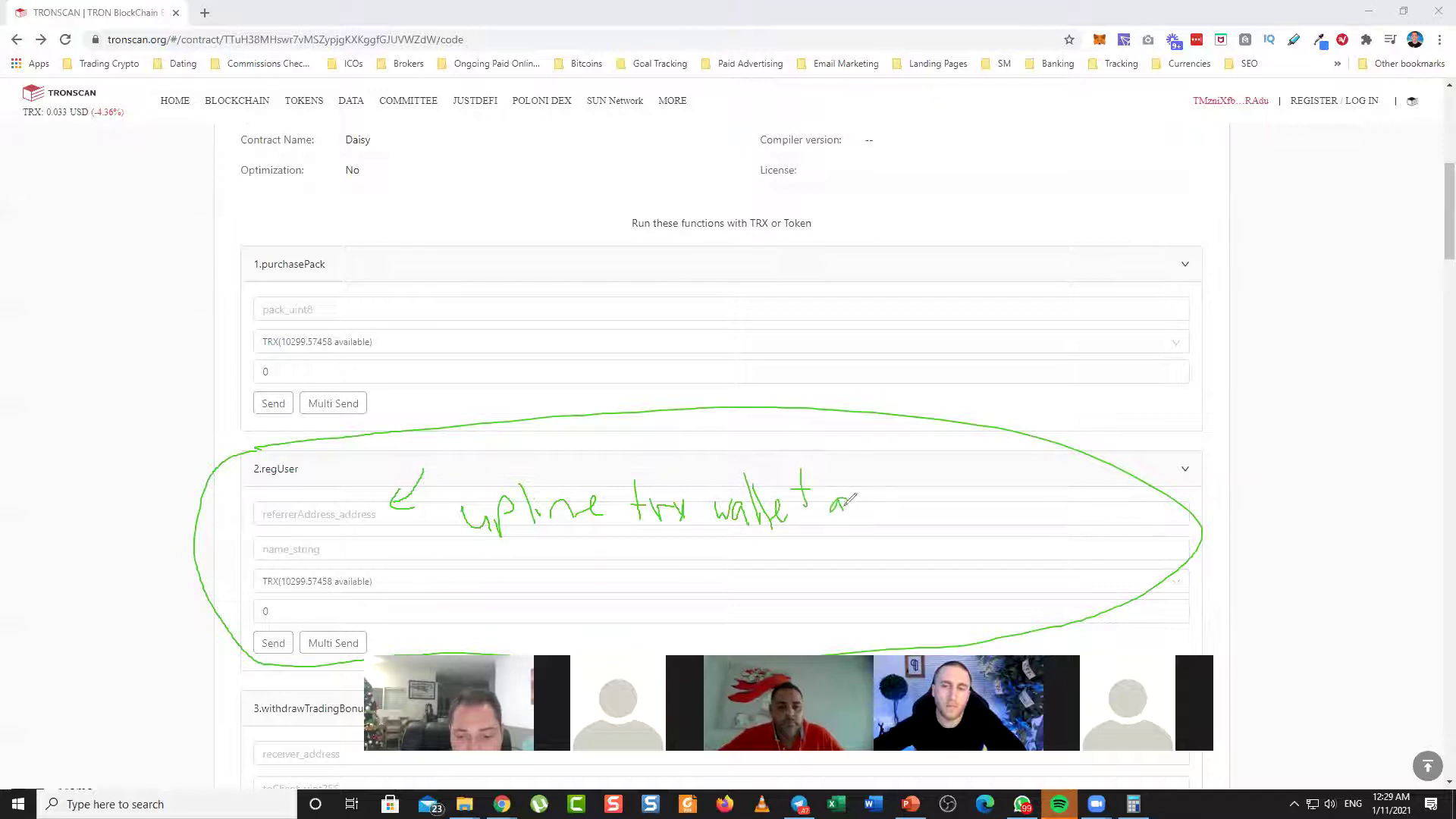
{"action": "left_click_drag", "start_coordinate": [898, 503], "coordinate": [989, 508]}
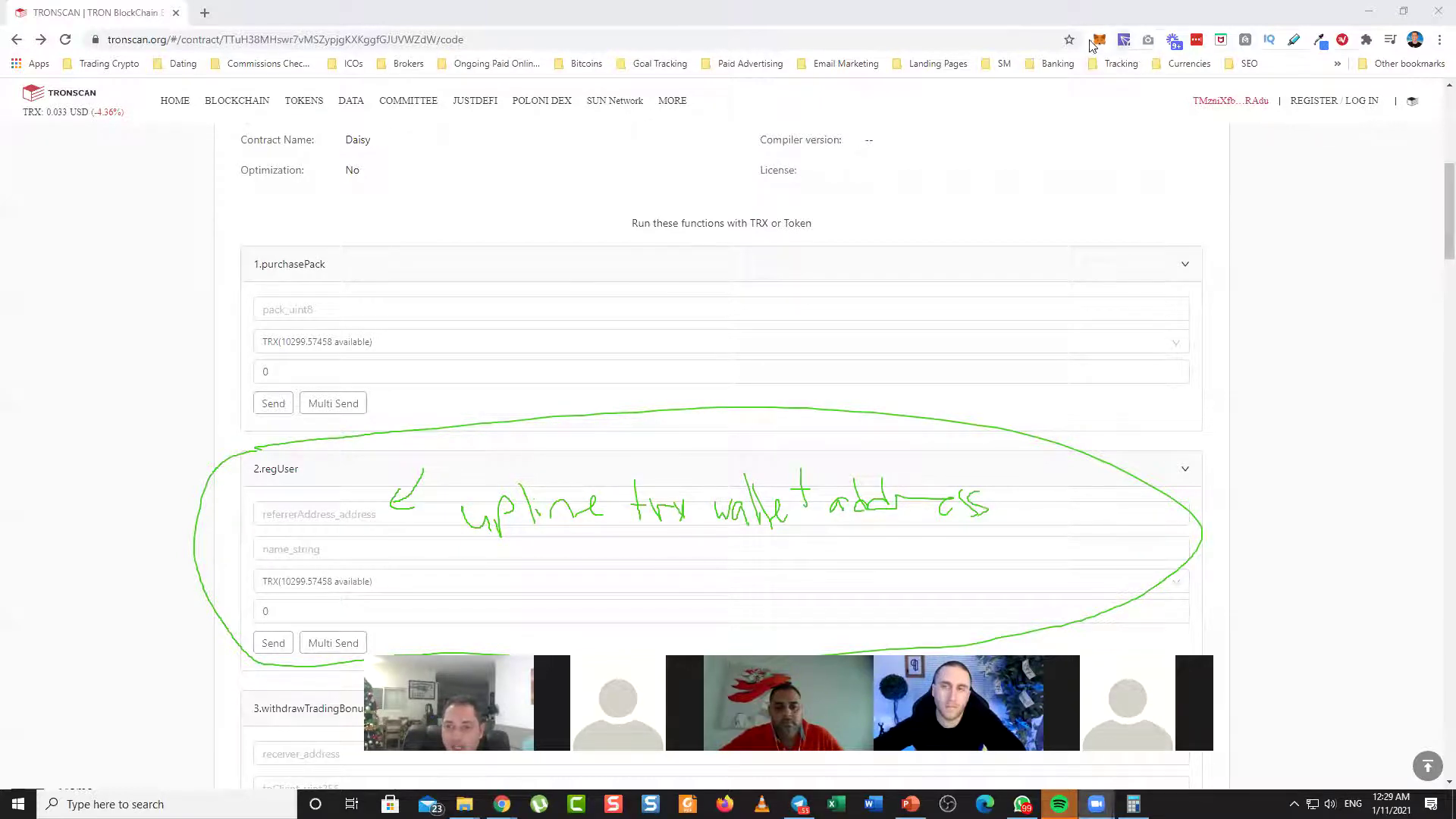
- Copy the Shared Top Daisy Account's wallet address from TronLink's account list
{"action": "left_click", "coordinate": [1124, 40]}
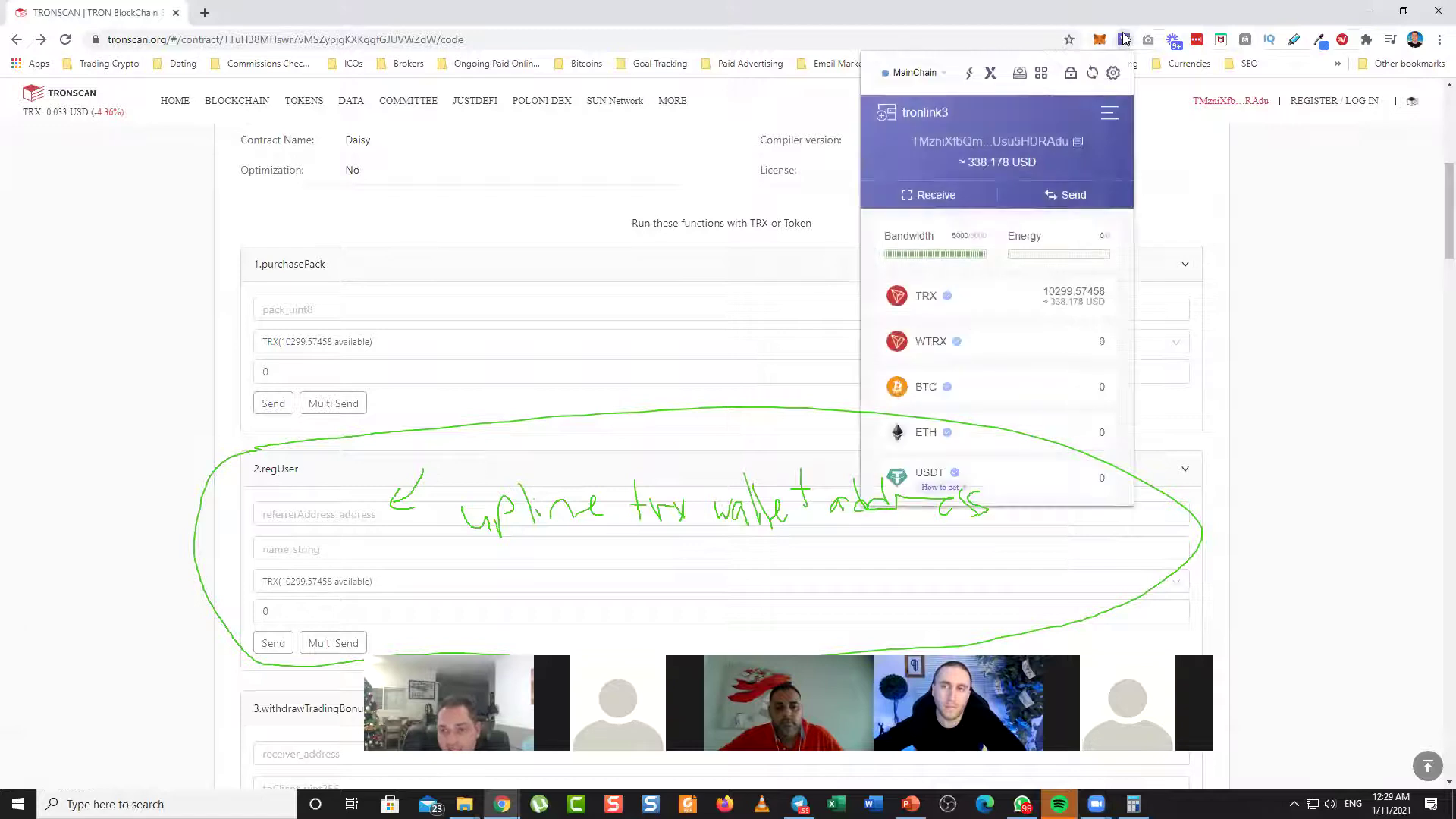
{"action": "left_click", "coordinate": [1109, 113]}
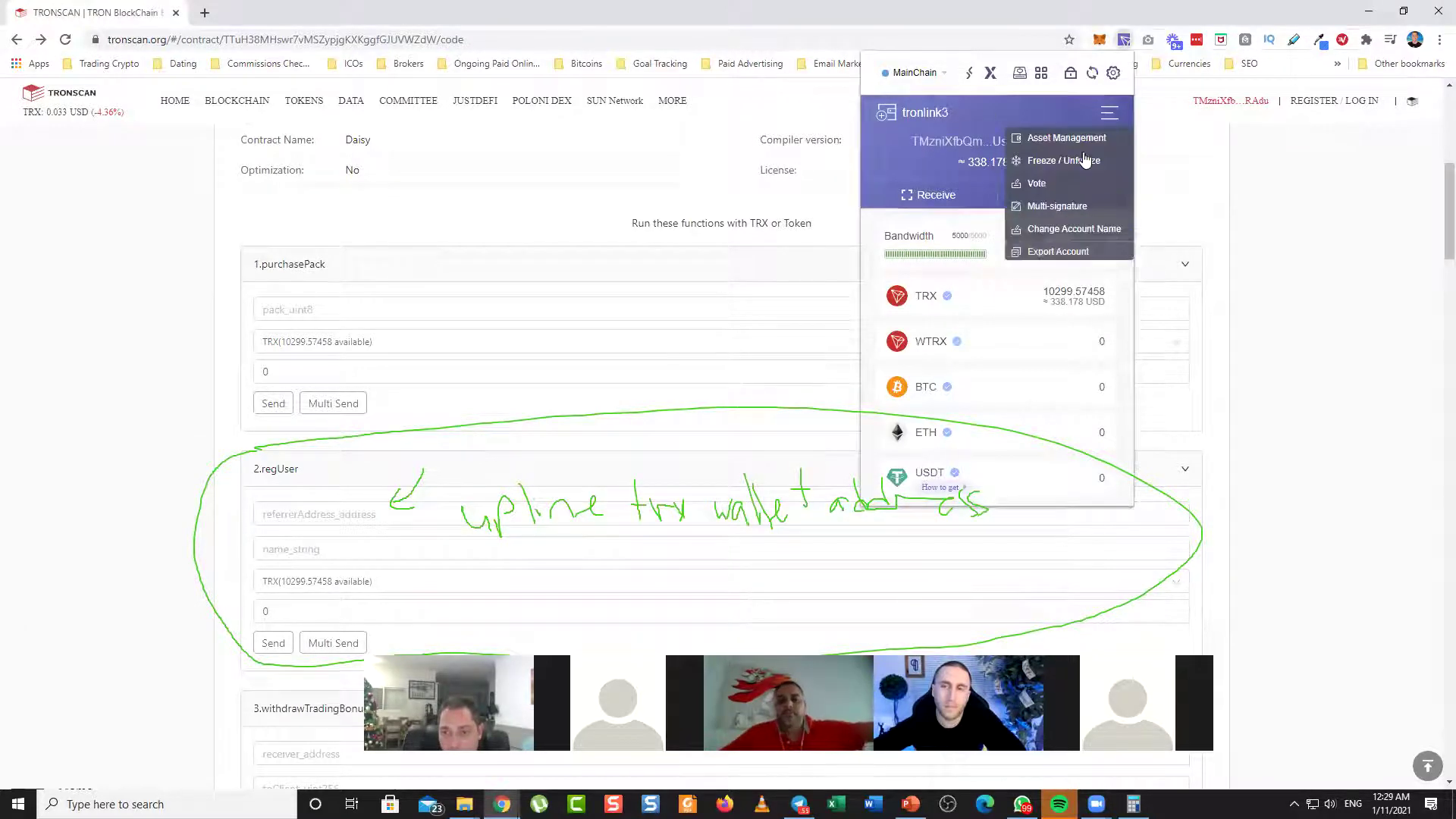
{"action": "left_click", "coordinate": [942, 141]}
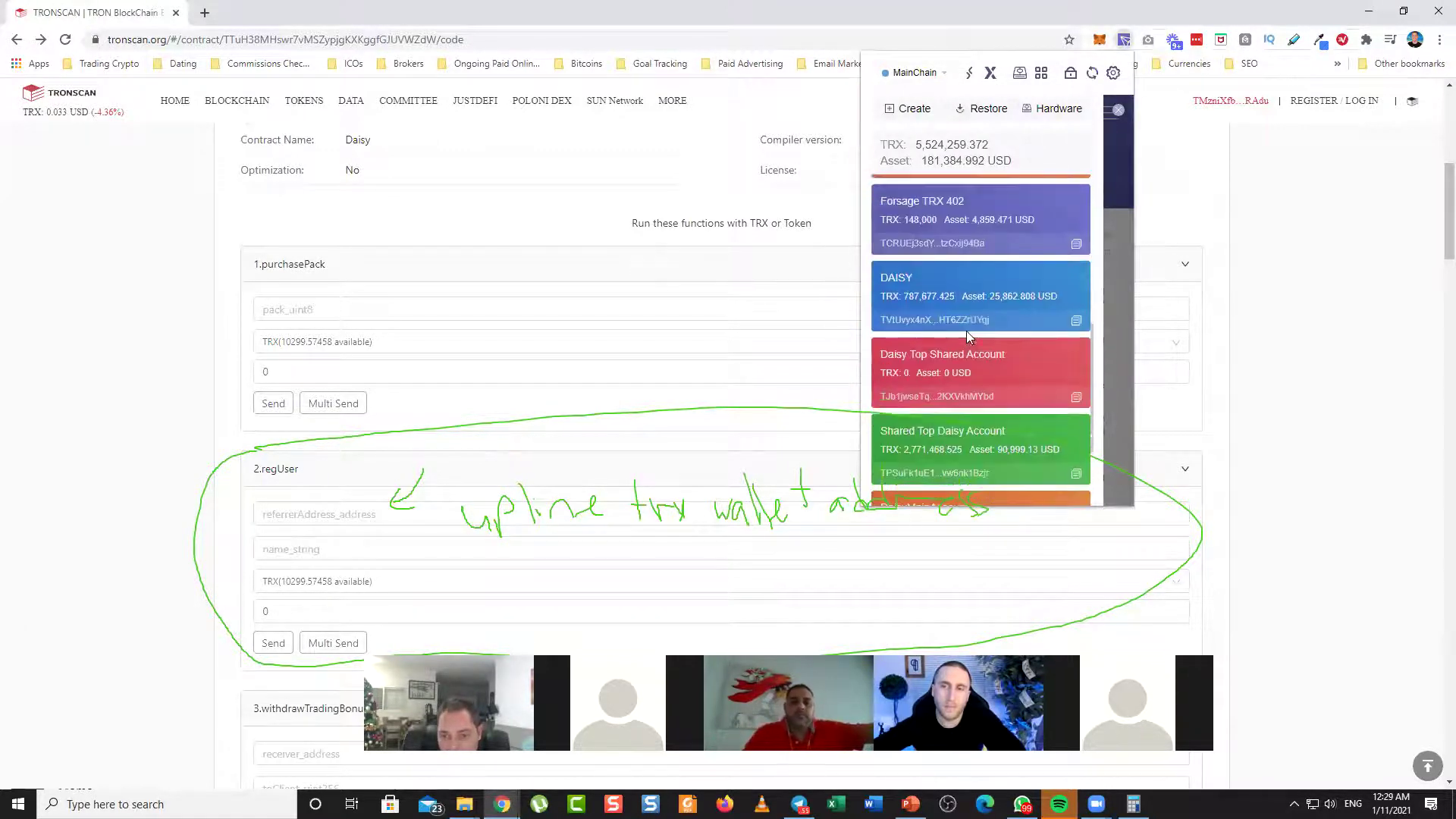
{"action": "scroll", "coordinate": [967, 336], "scroll_direction": "down", "scroll_amount": 2}
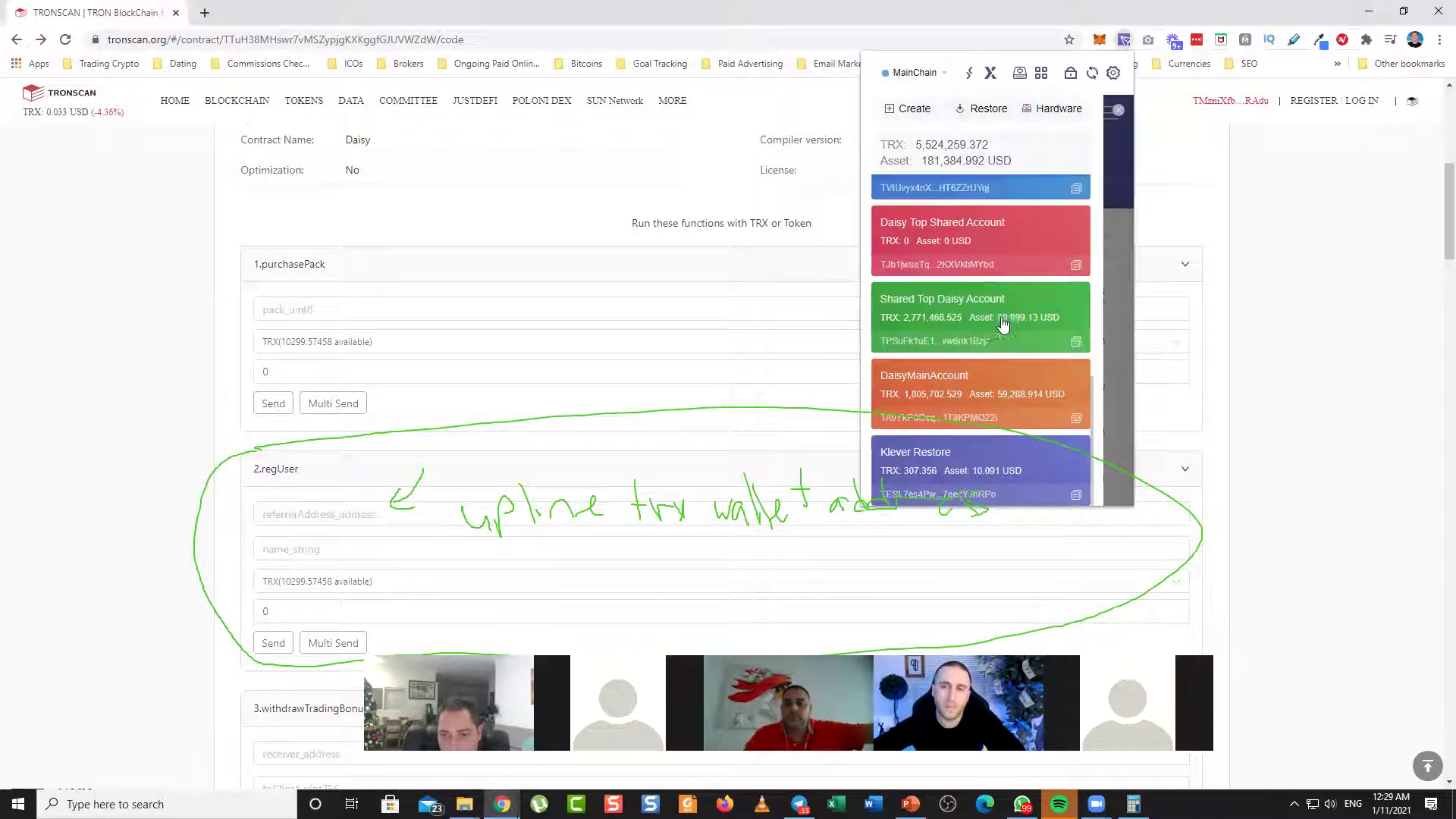
{"action": "left_click", "coordinate": [1076, 342]}
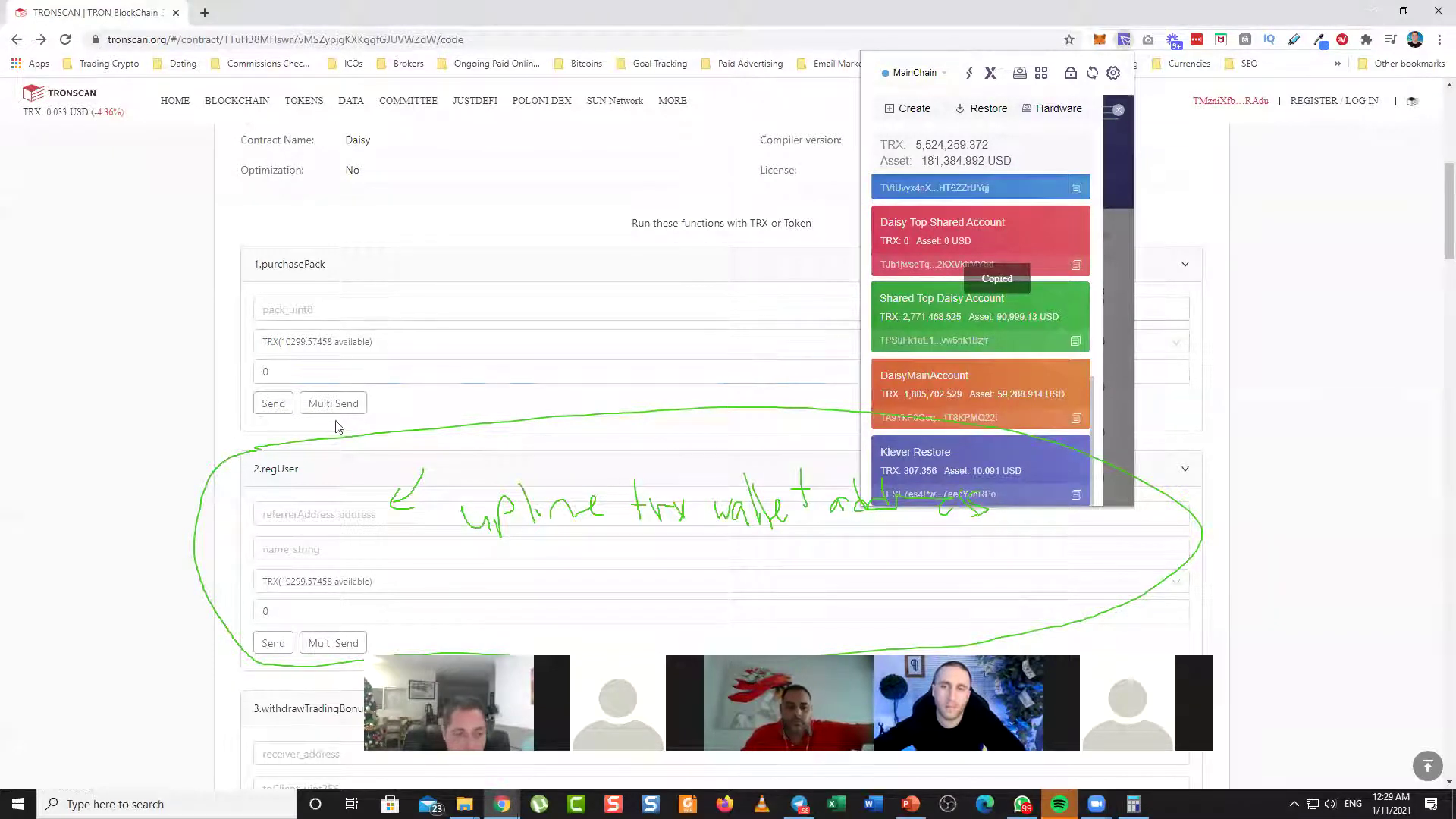
- Paste the copied address into regUser's referrerAddress field
{"action": "left_click", "coordinate": [357, 514]}
{"action": "key", "text": "ctrl+v"}
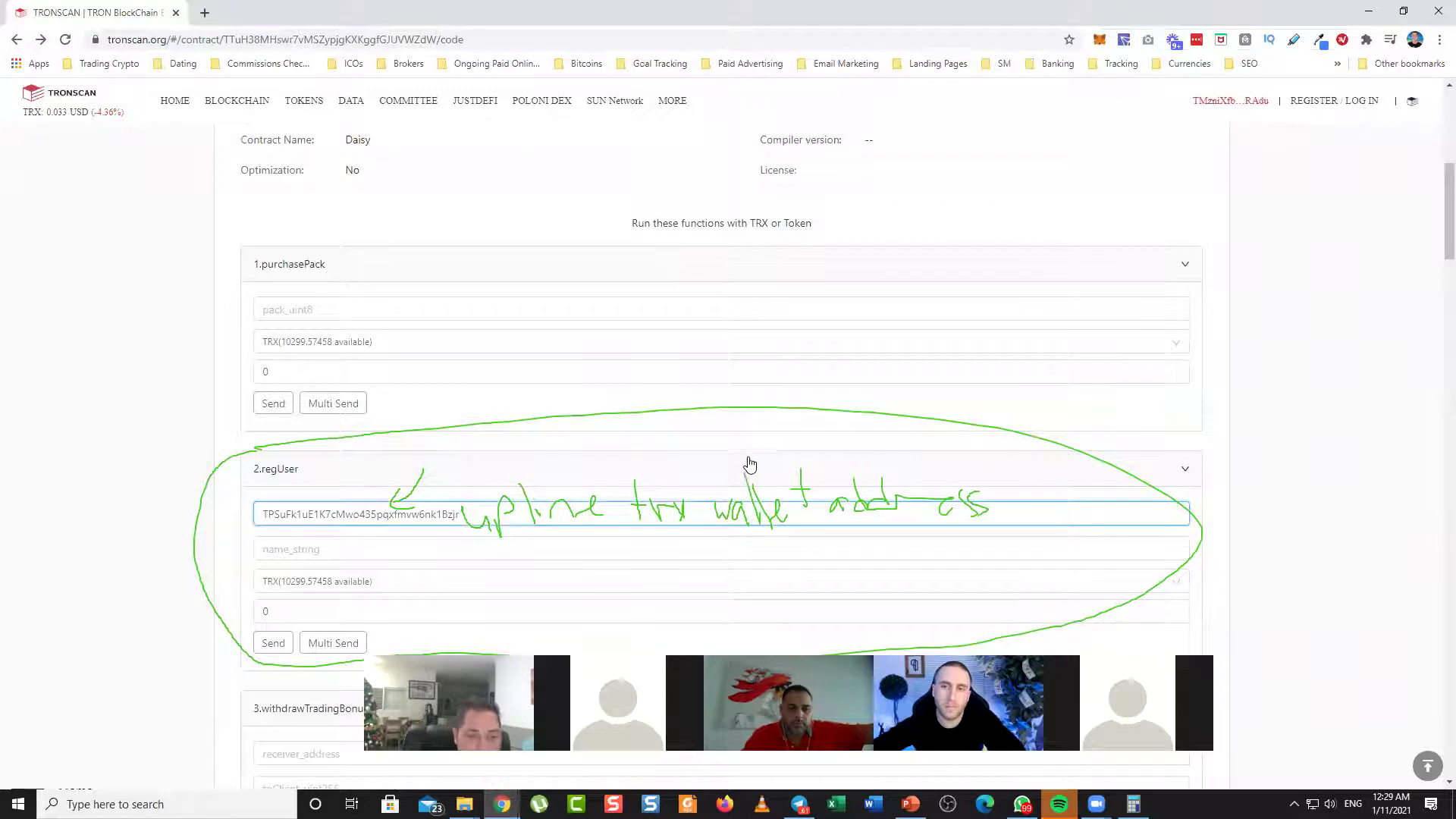
{"action": "left_click", "coordinate": [768, 465]}
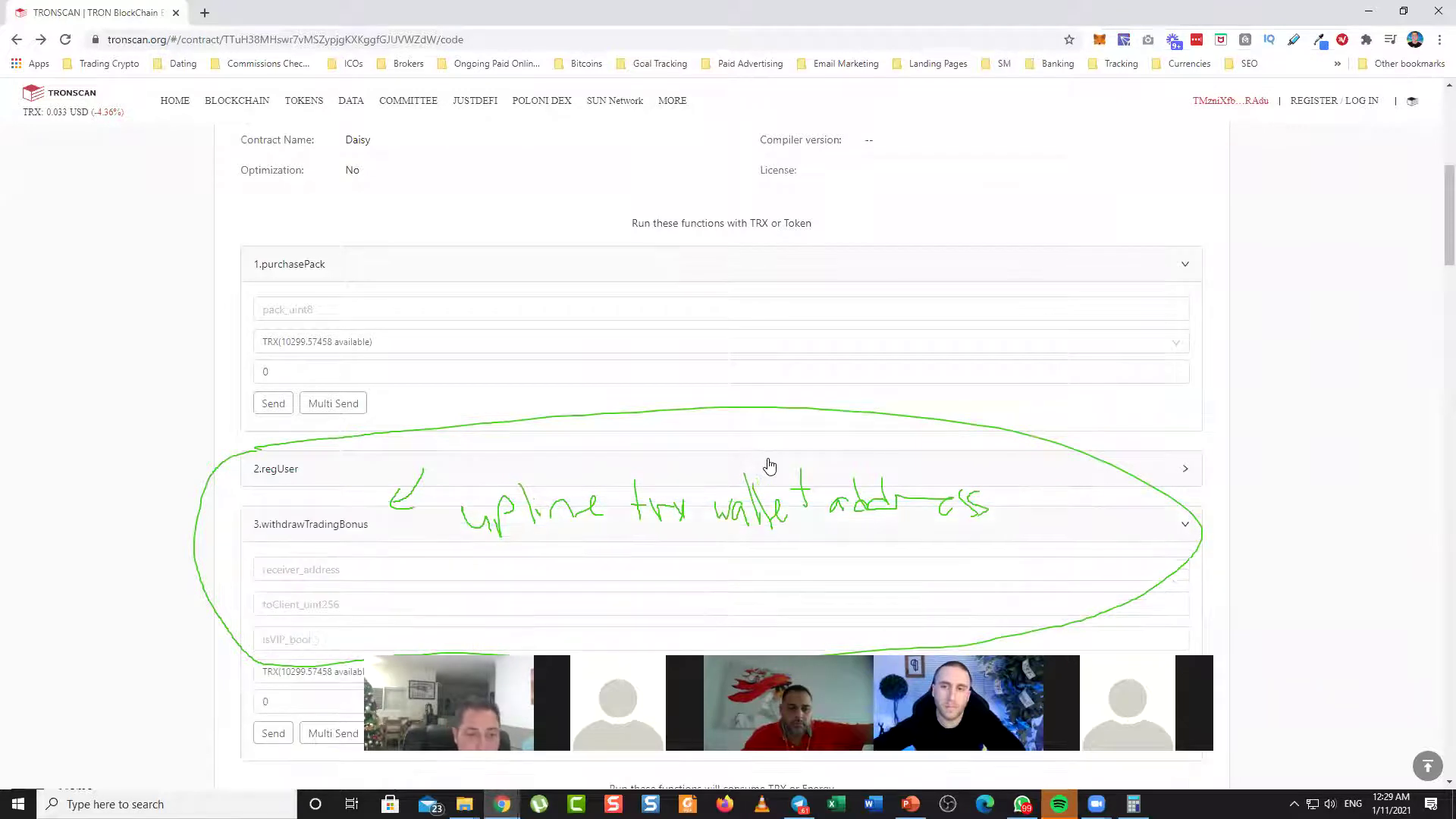
{"action": "left_click", "coordinate": [1185, 473]}
{"action": "left_click", "coordinate": [300, 548]}
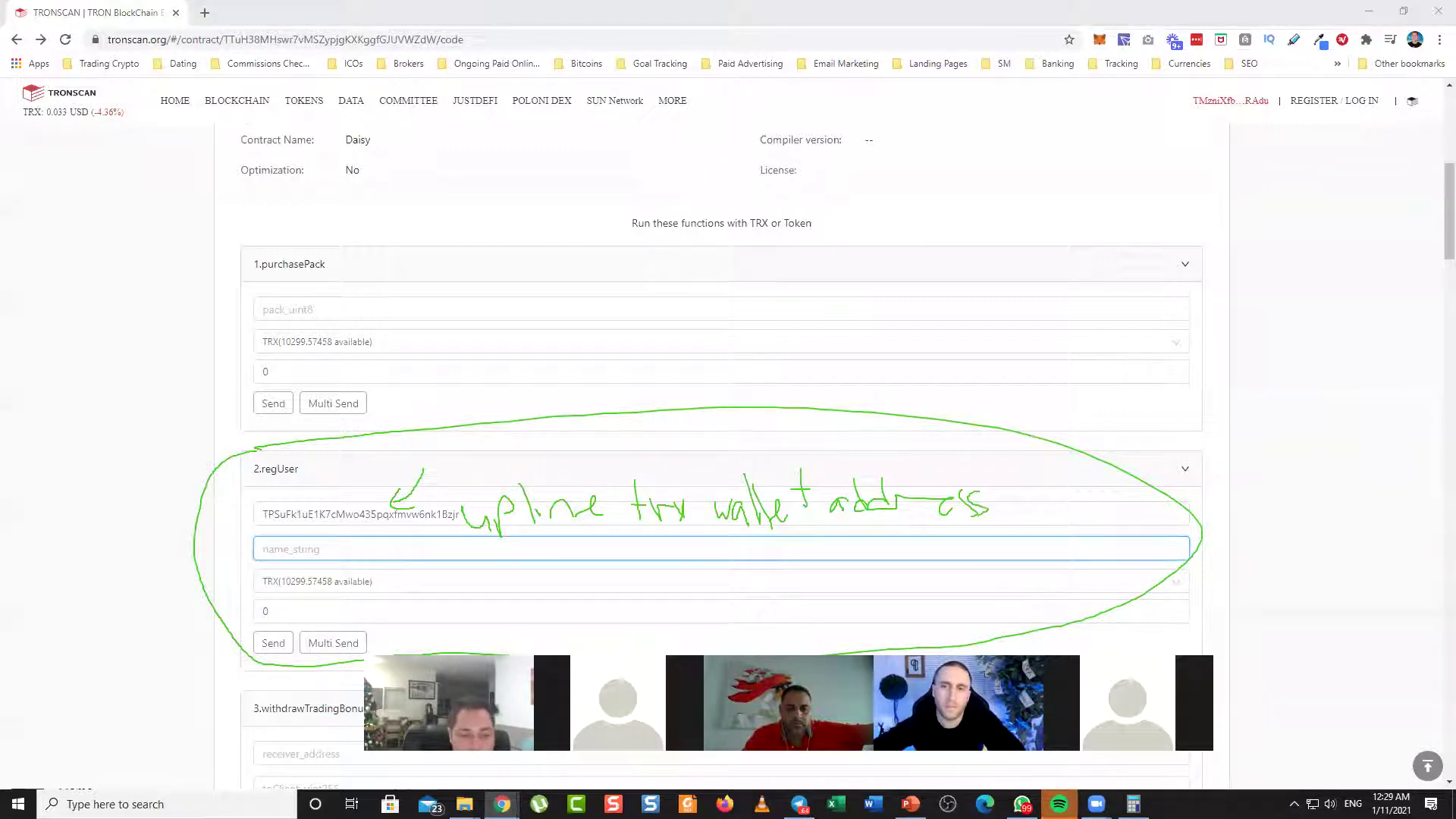
- Label the name_string field as the desired username and enter the username
{"action": "left_click_drag", "start_coordinate": [409, 550], "coordinate": [497, 544]}
{"action": "left_click_drag", "start_coordinate": [526, 541], "coordinate": [540, 549]}
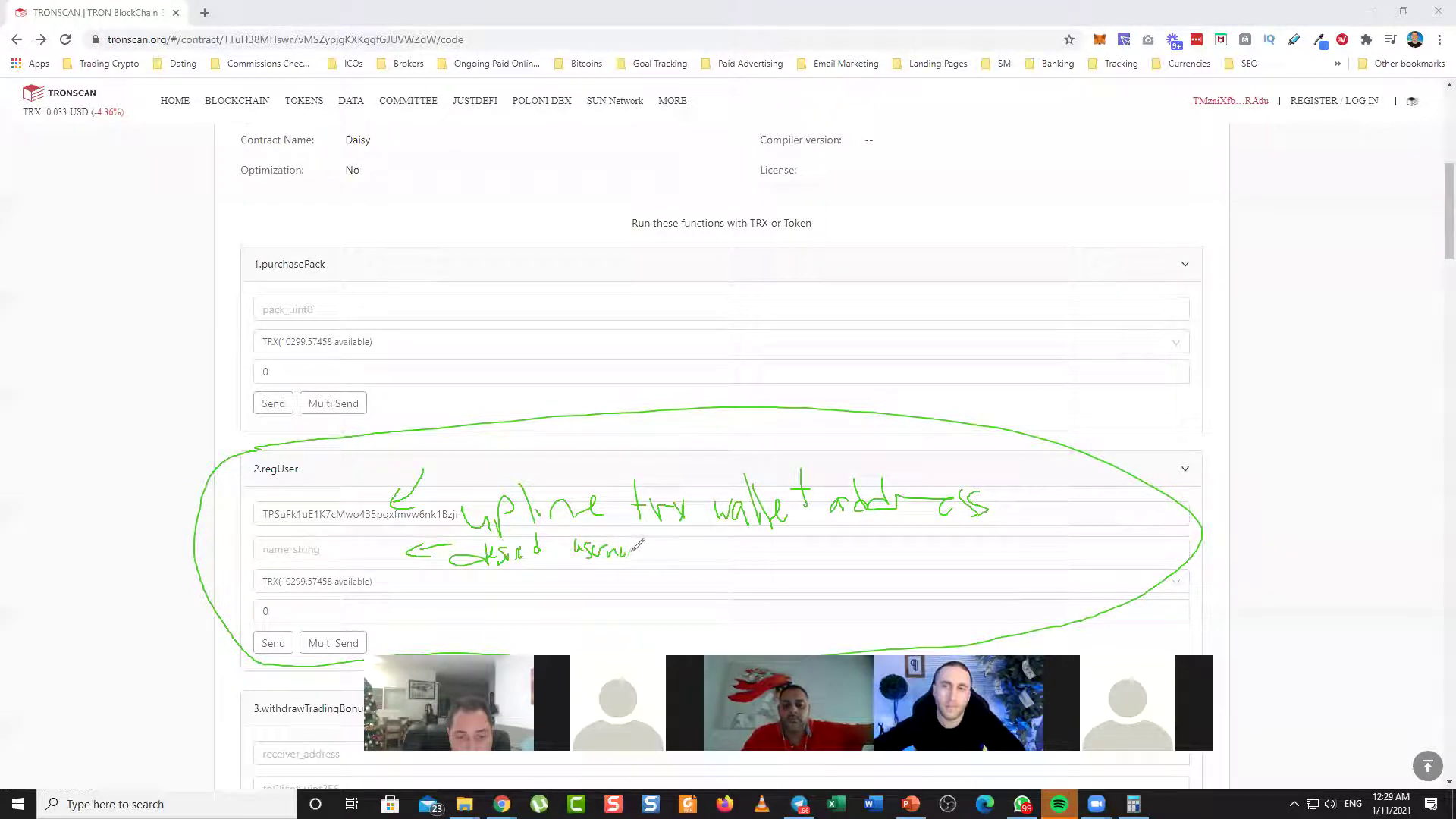
{"action": "left_click_drag", "start_coordinate": [637, 544], "coordinate": [659, 556]}
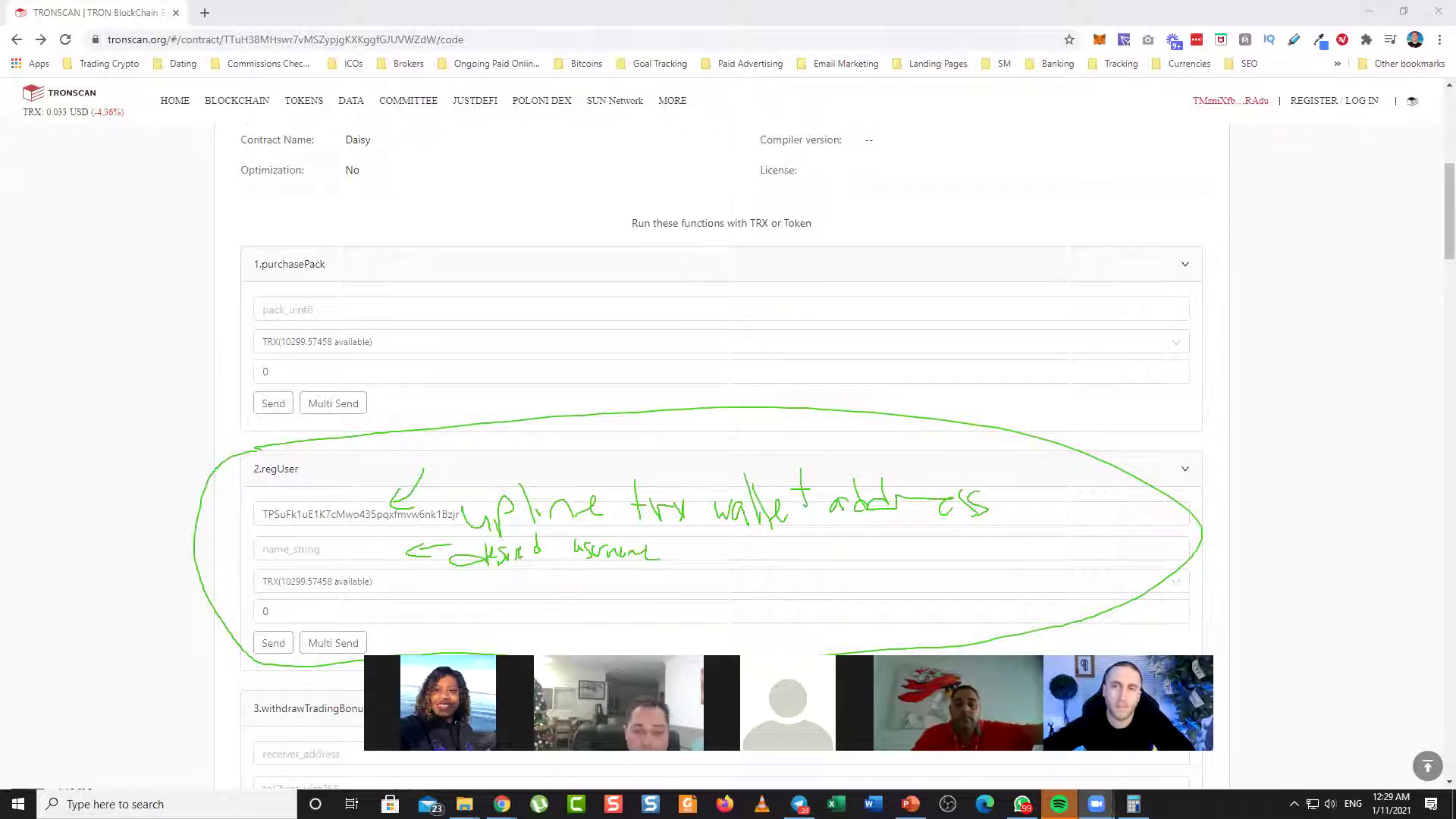
{"action": "left_click", "coordinate": [311, 540]}
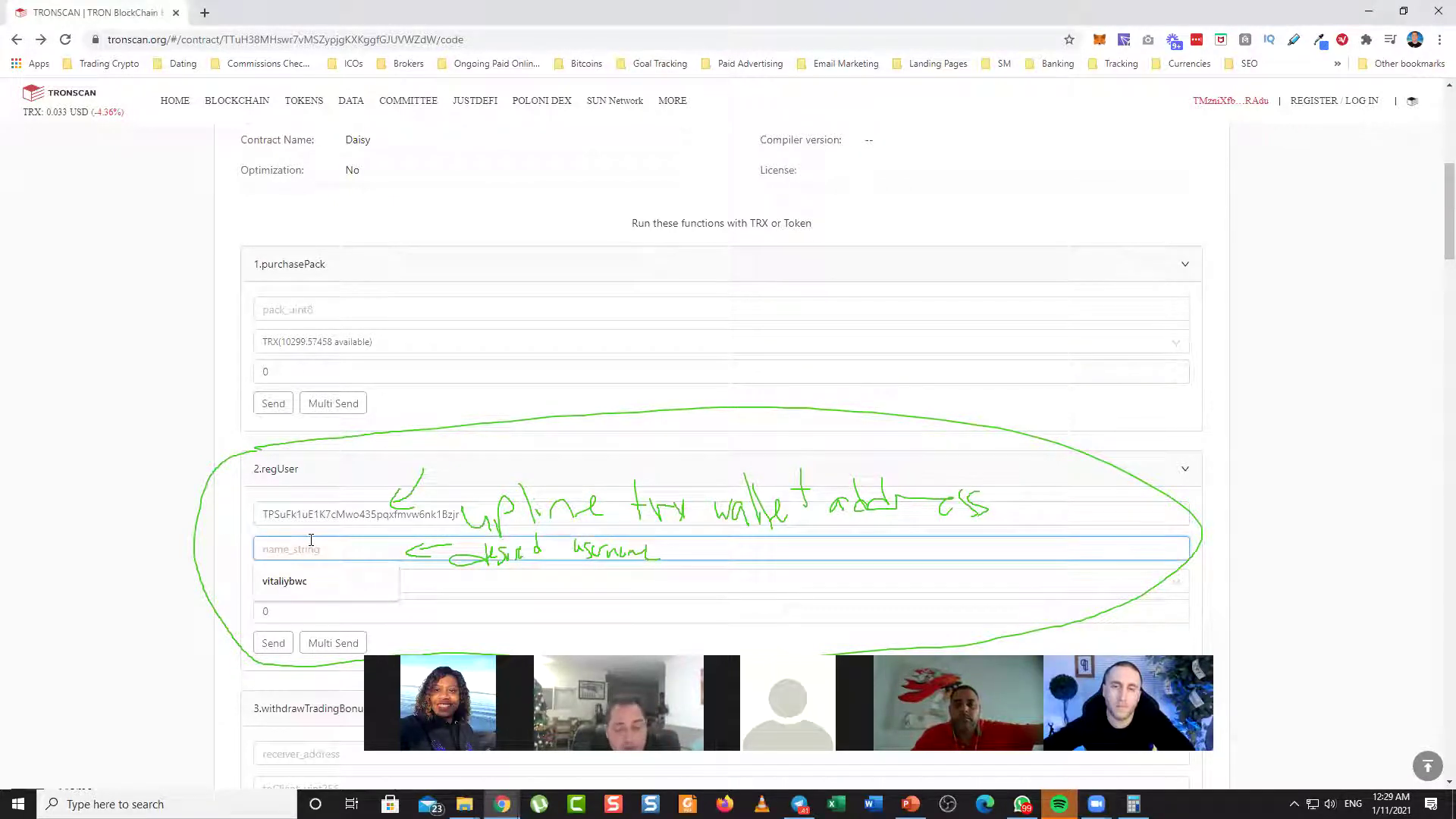
{"action": "type", "text": "vitaliybwc1"}
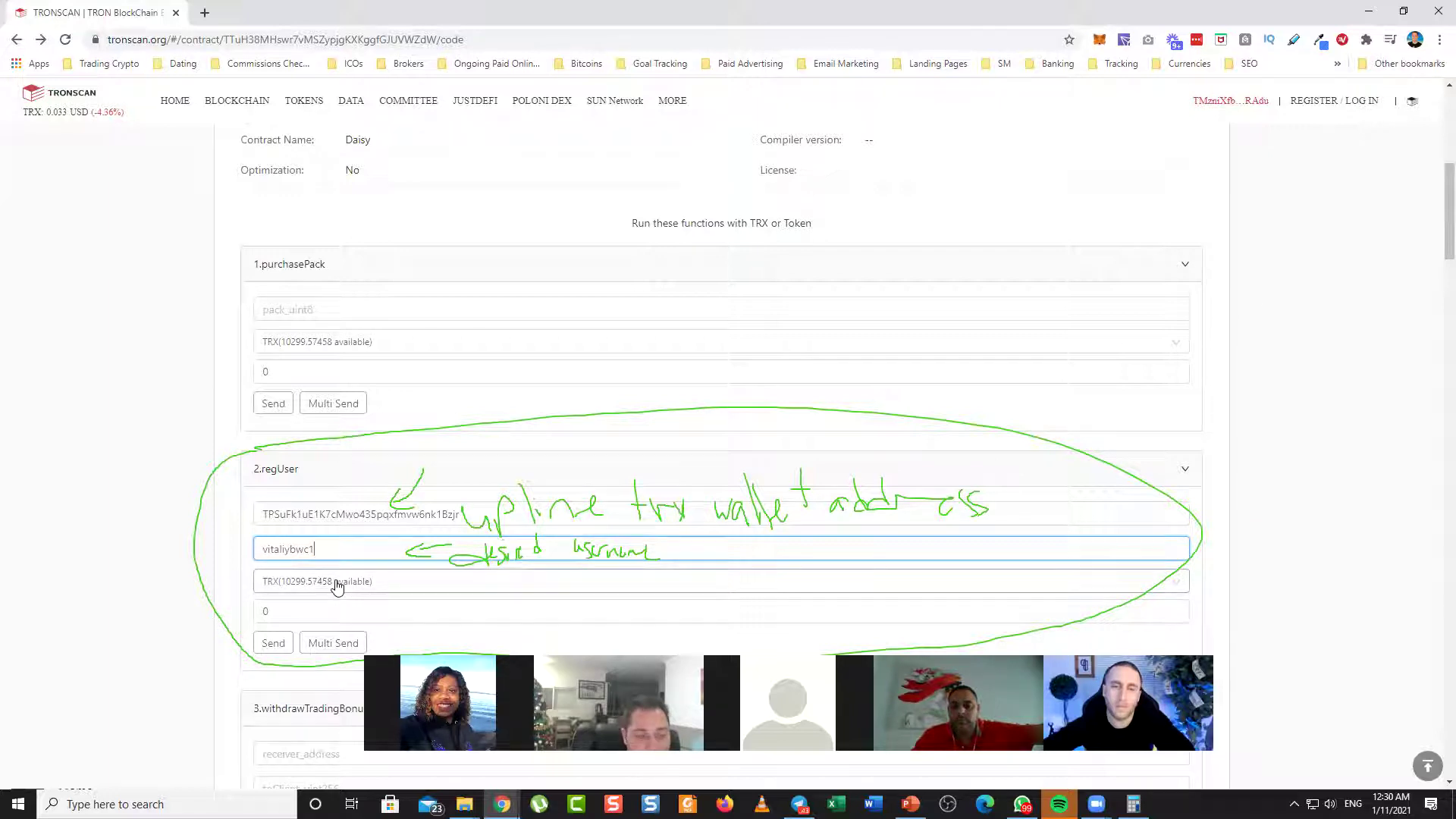
- Keep TRX as the payment token and annotate the exact TRX amount field
{"action": "left_click", "coordinate": [298, 592]}
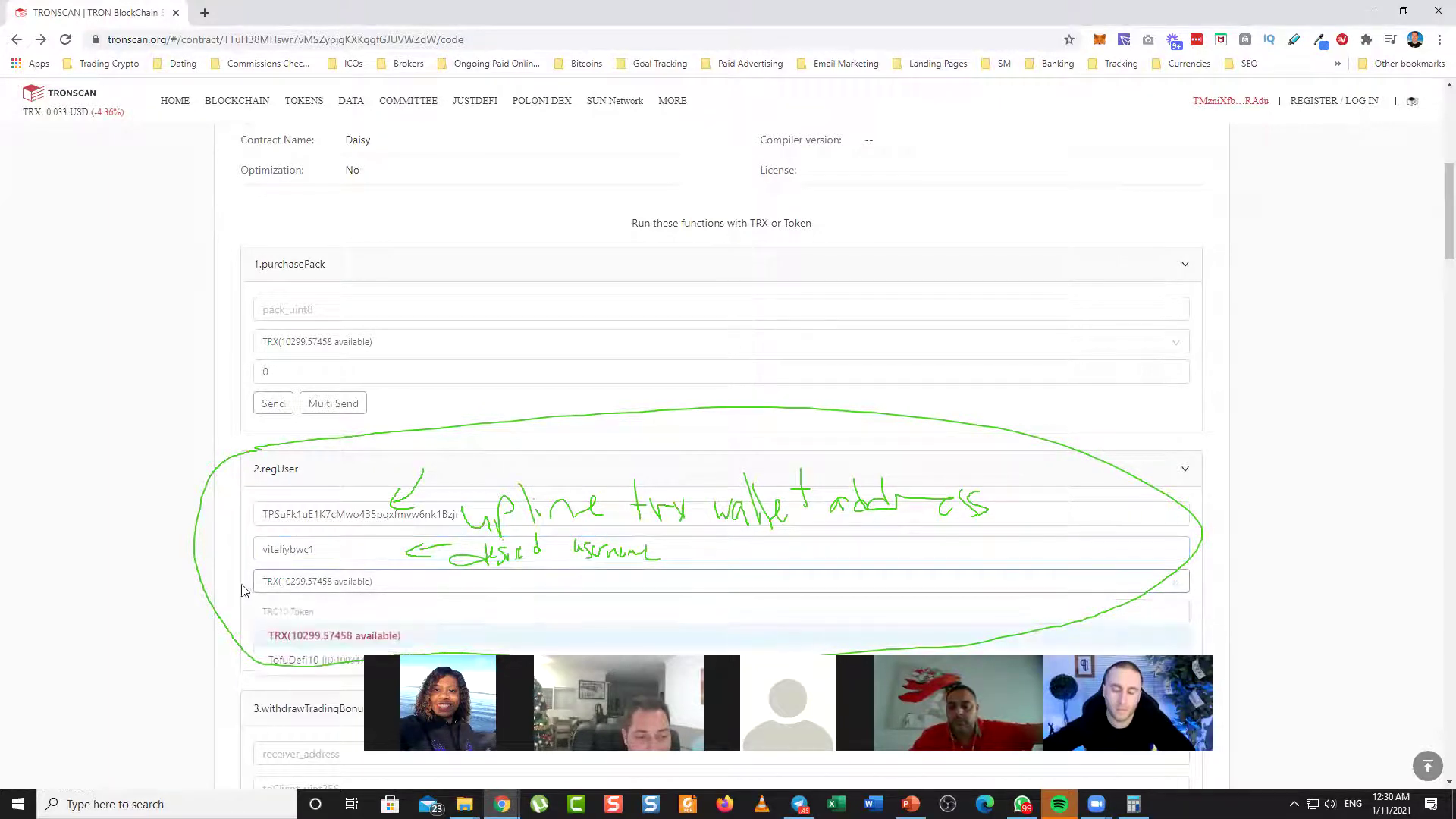
{"action": "left_click", "coordinate": [278, 591]}
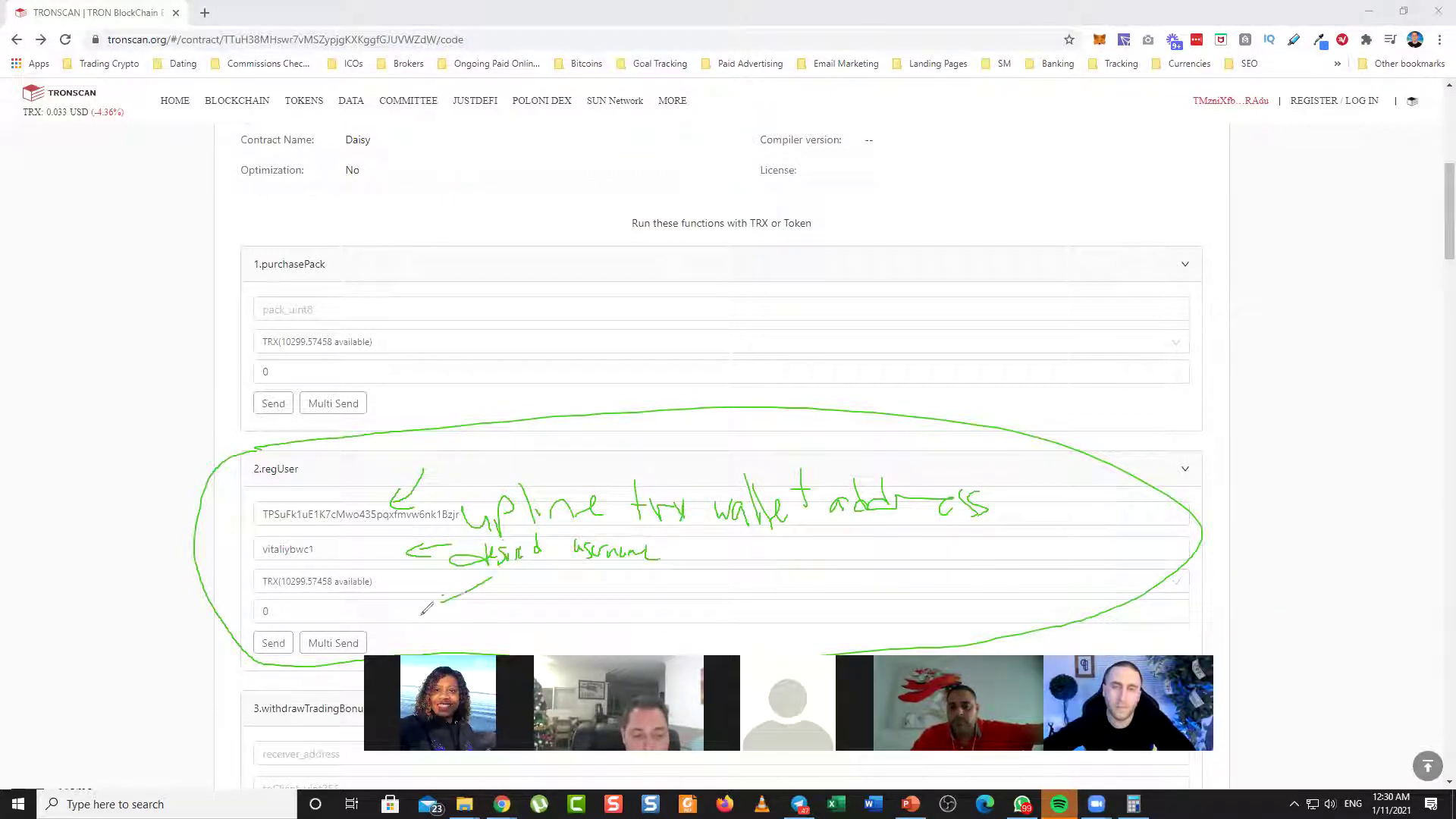
{"action": "left_click_drag", "start_coordinate": [490, 598], "coordinate": [510, 616]}
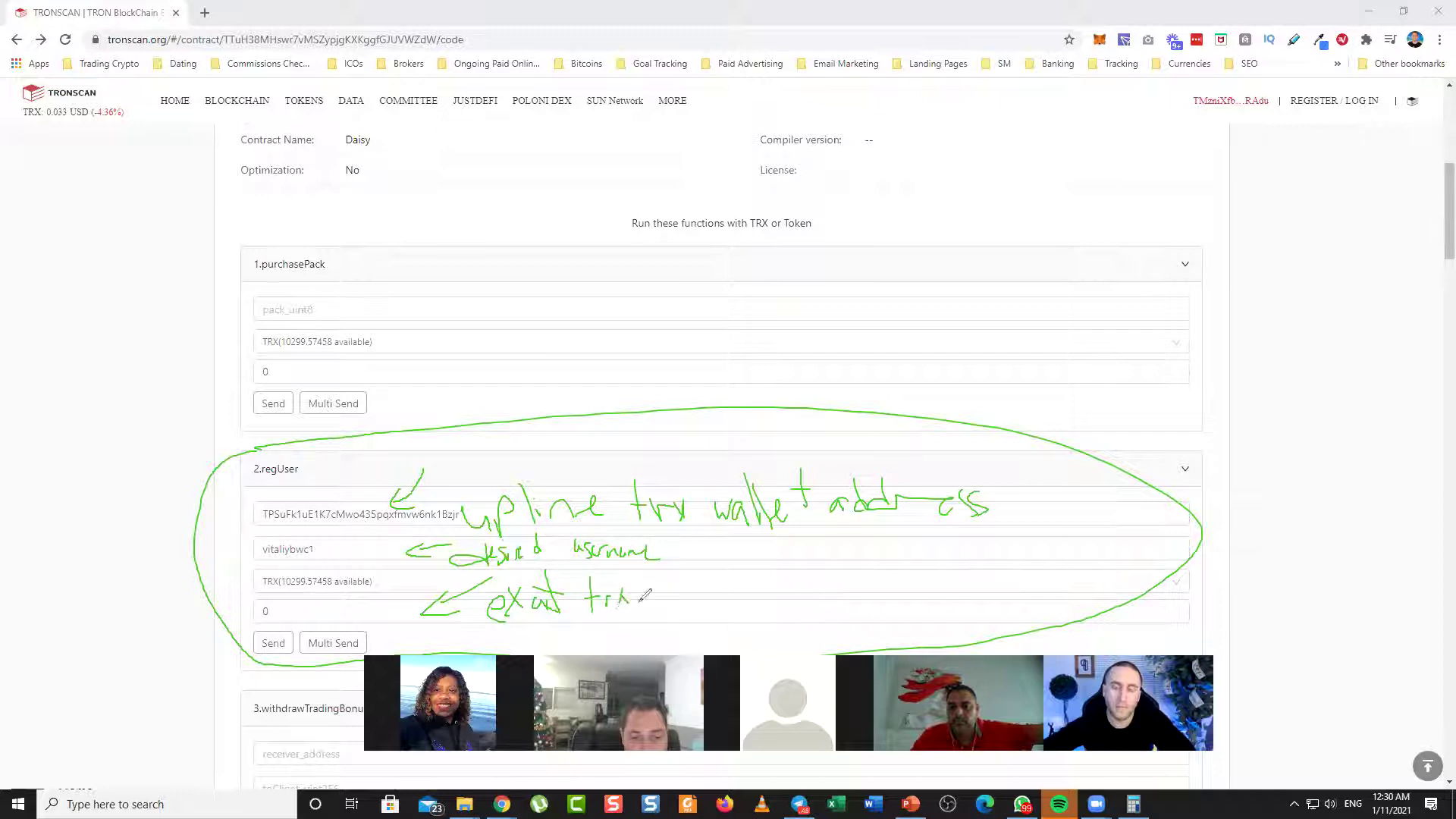
{"action": "mouse_move", "coordinate": [743, 599]}
{"action": "left_mouse_down"}
{"action": "mouse_move", "coordinate": [733, 642]}
{"action": "mouse_move", "coordinate": [831, 621]}
{"action": "mouse_move", "coordinate": [779, 622]}
{"action": "left_mouse_up"}
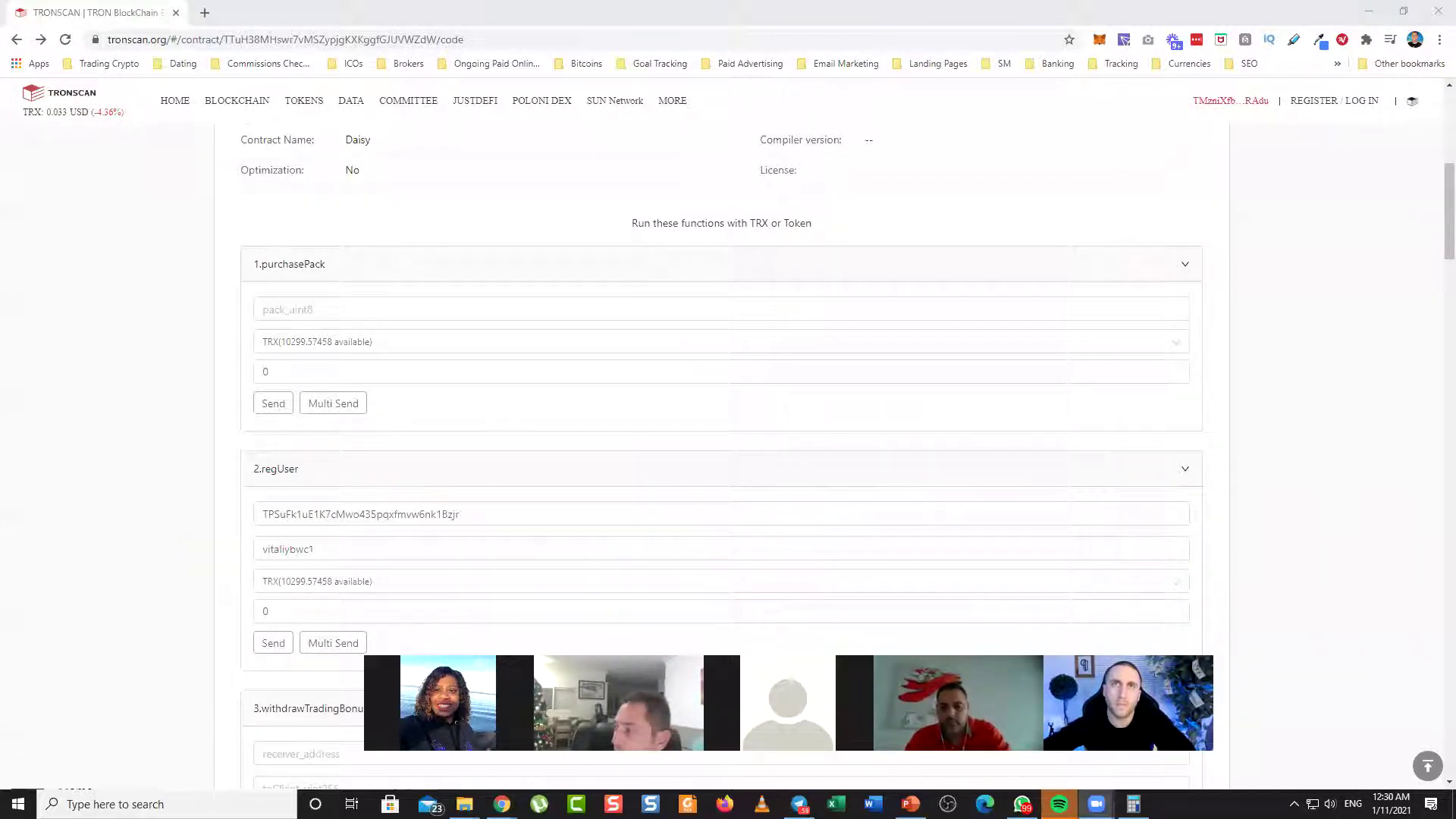
- Copy the 3102 TRX amount from the Daisy contract's transaction list
{"action": "scroll", "coordinate": [769, 393], "scroll_direction": "up", "scroll_amount": 7}
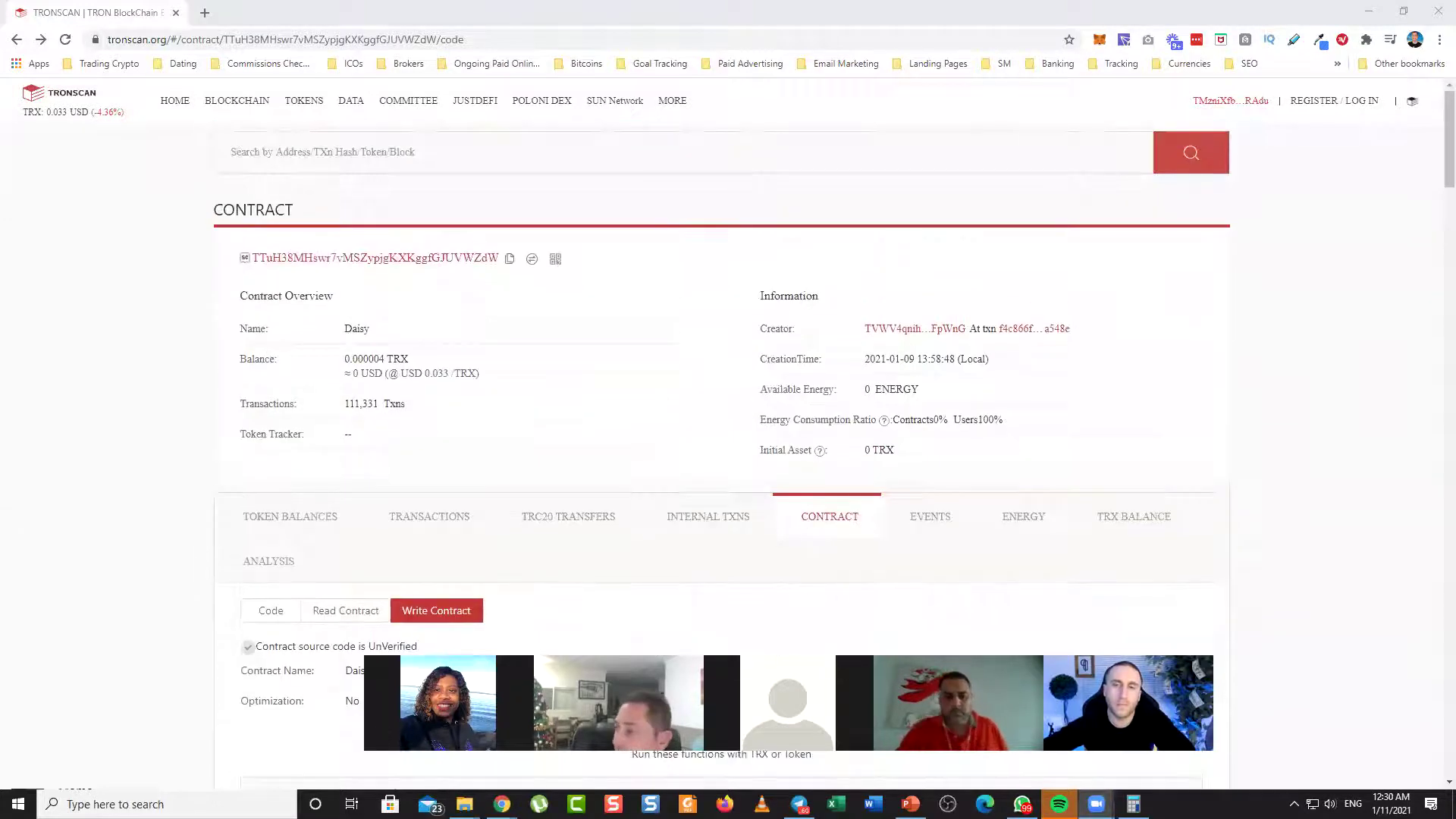
{"action": "mouse_move", "coordinate": [407, 408]}
{"action": "left_mouse_down"}
{"action": "mouse_move", "coordinate": [426, 479]}
{"action": "mouse_move", "coordinate": [500, 516]}
{"action": "left_mouse_up"}
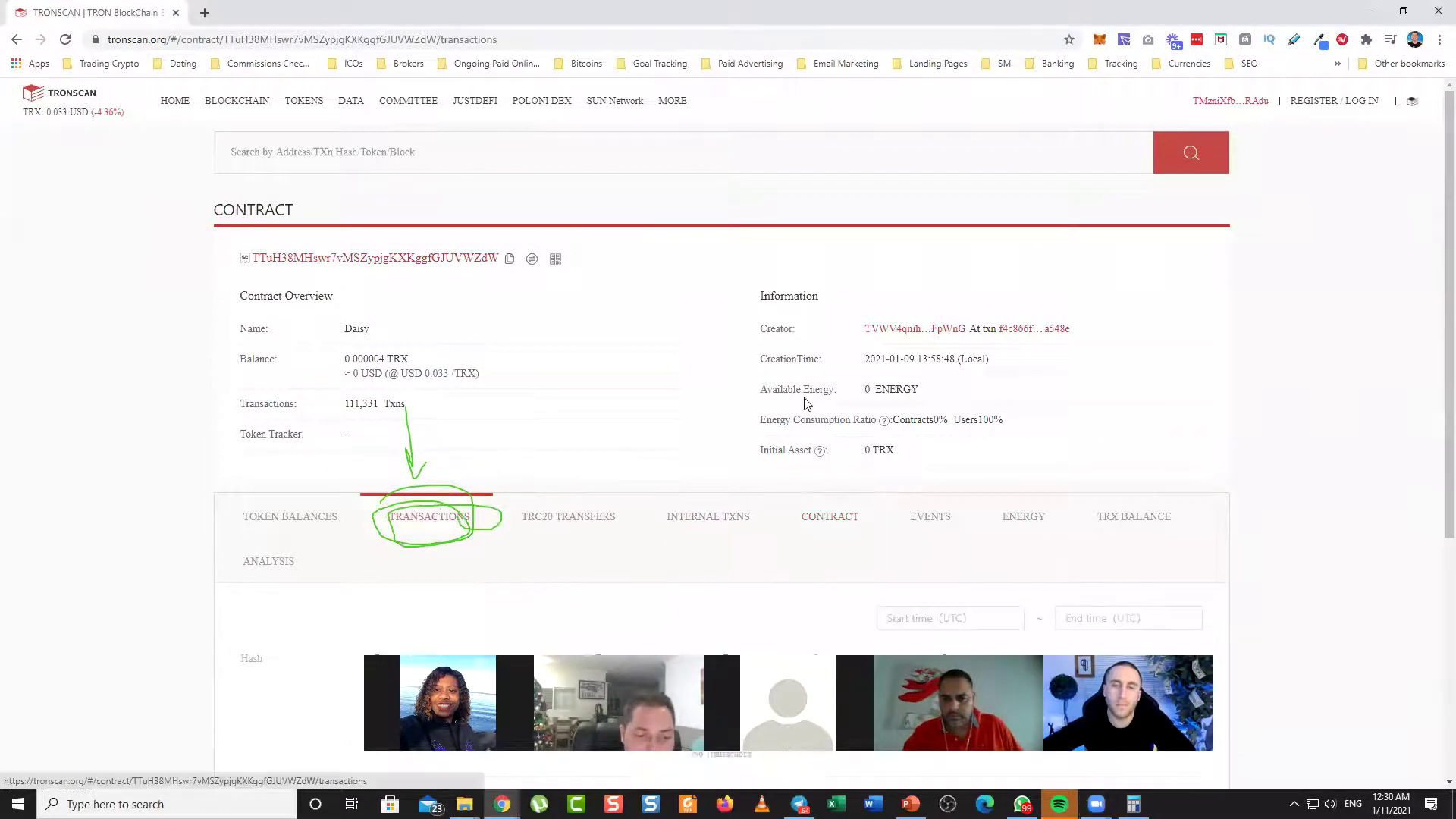
{"action": "left_click", "coordinate": [425, 516]}
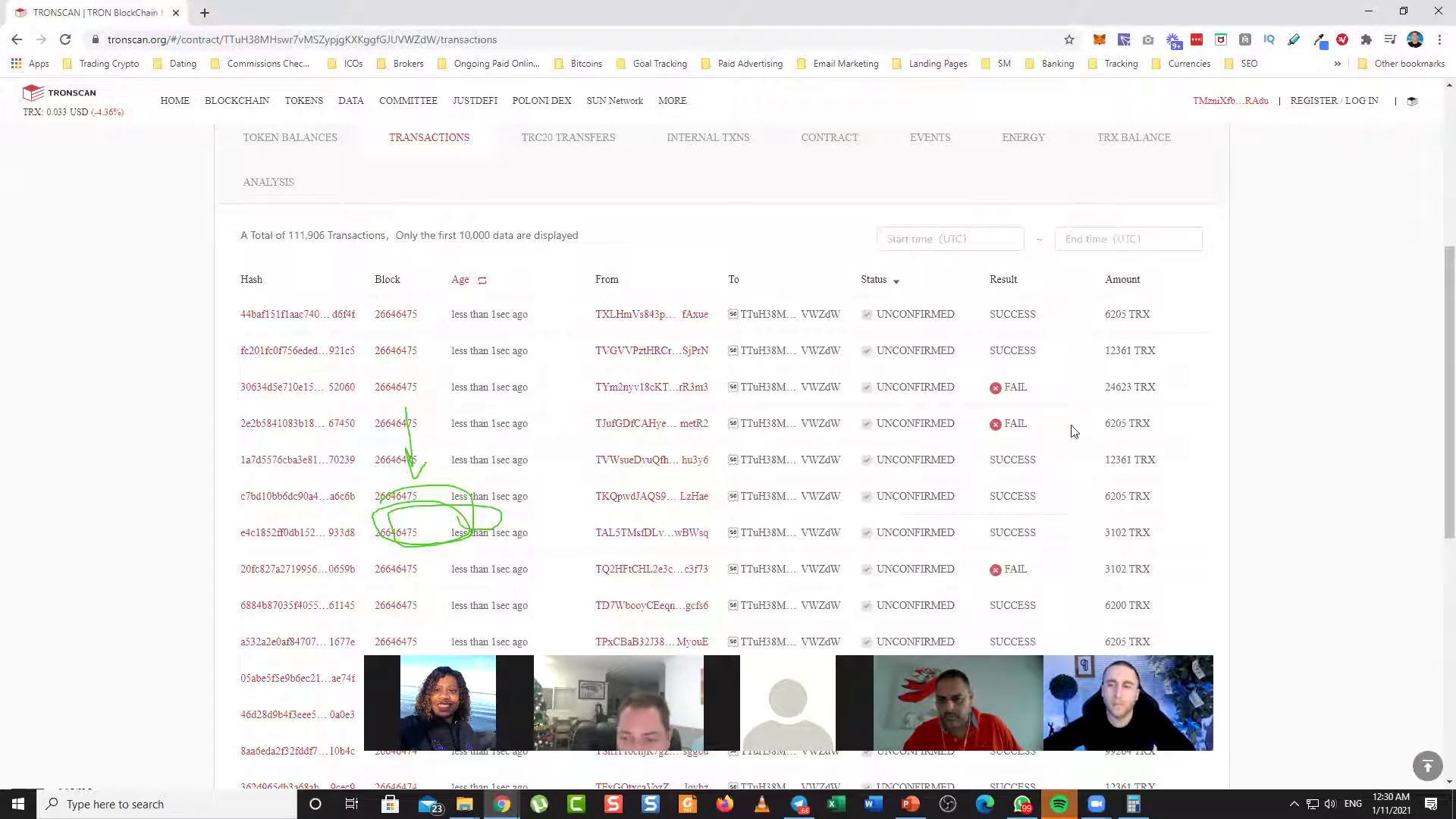
{"action": "right_click", "coordinate": [1115, 532]}
{"action": "left_click", "coordinate": [1134, 548]}
- In Write Contract, paste 3102 as the regUser amount and autofill the upline referrer address
{"action": "scroll", "coordinate": [1082, 494], "scroll_direction": "up", "scroll_amount": 5}
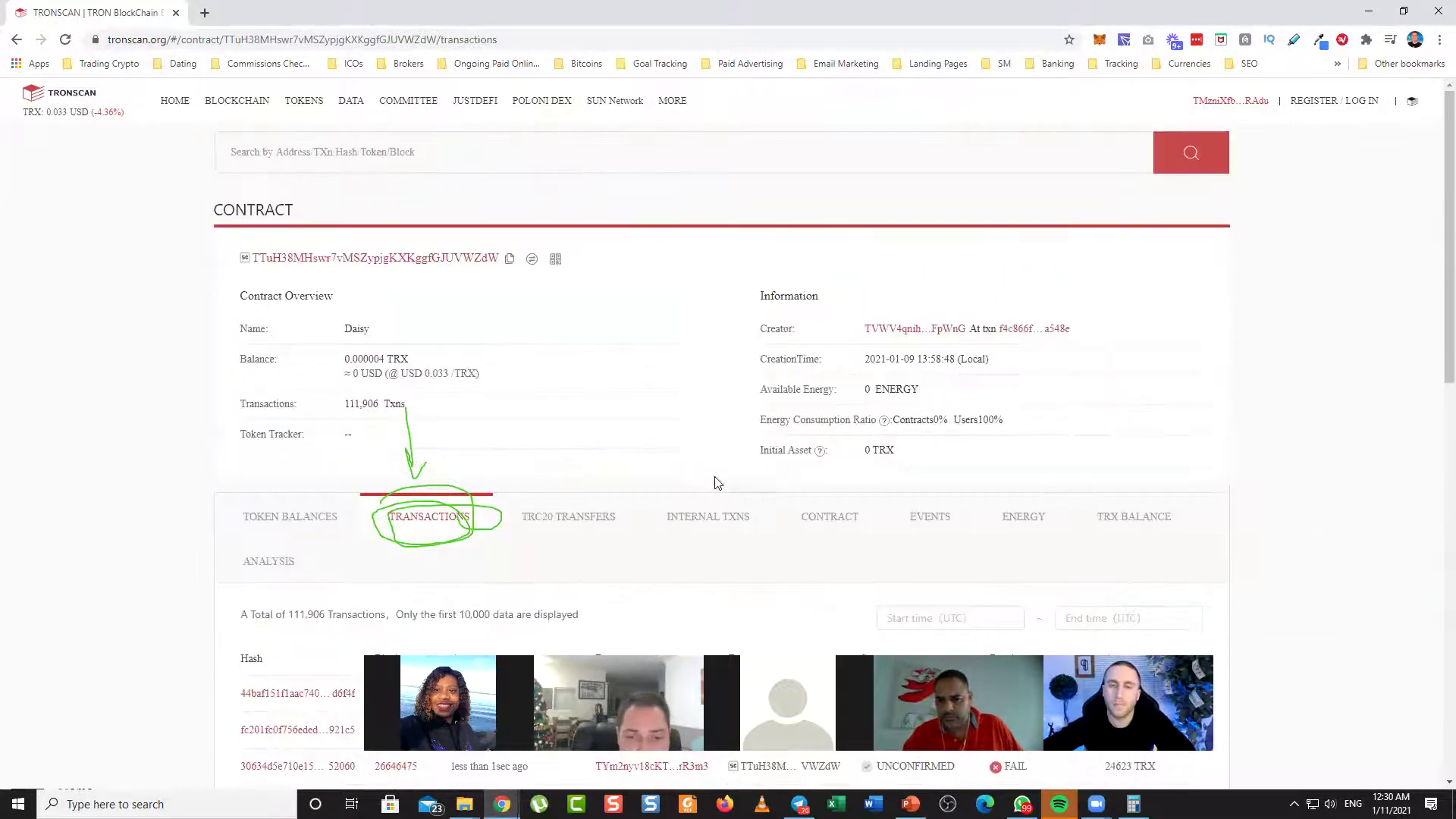
{"action": "left_click", "coordinate": [828, 519]}
{"action": "scroll", "coordinate": [741, 478], "scroll_direction": "down", "scroll_amount": 6}
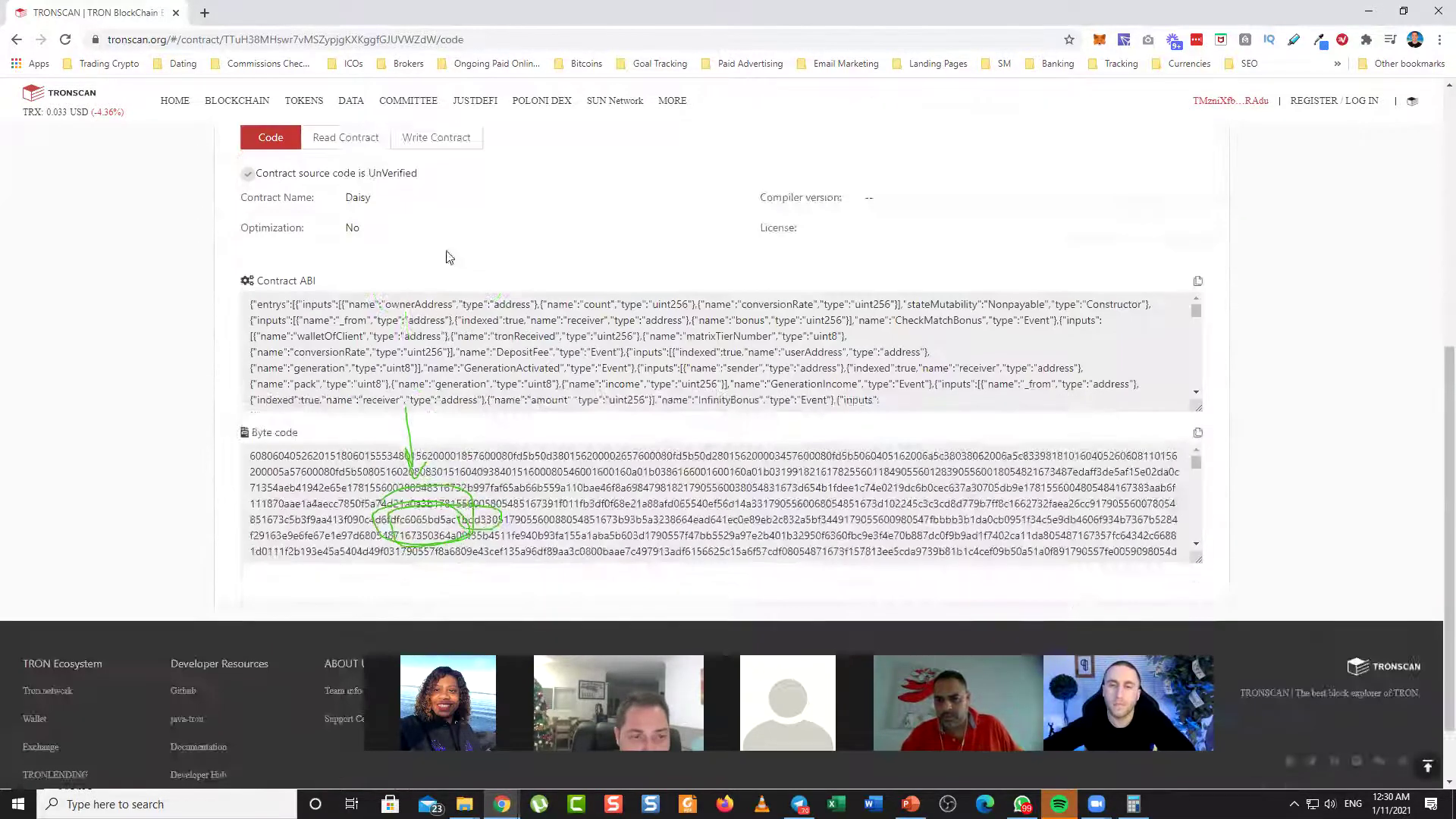
{"action": "left_click", "coordinate": [436, 137]}
{"action": "scroll", "coordinate": [312, 423], "scroll_direction": "down", "scroll_amount": 3}
{"action": "double_click", "coordinate": [266, 441]}
{"action": "key", "text": "ctrl+v"}
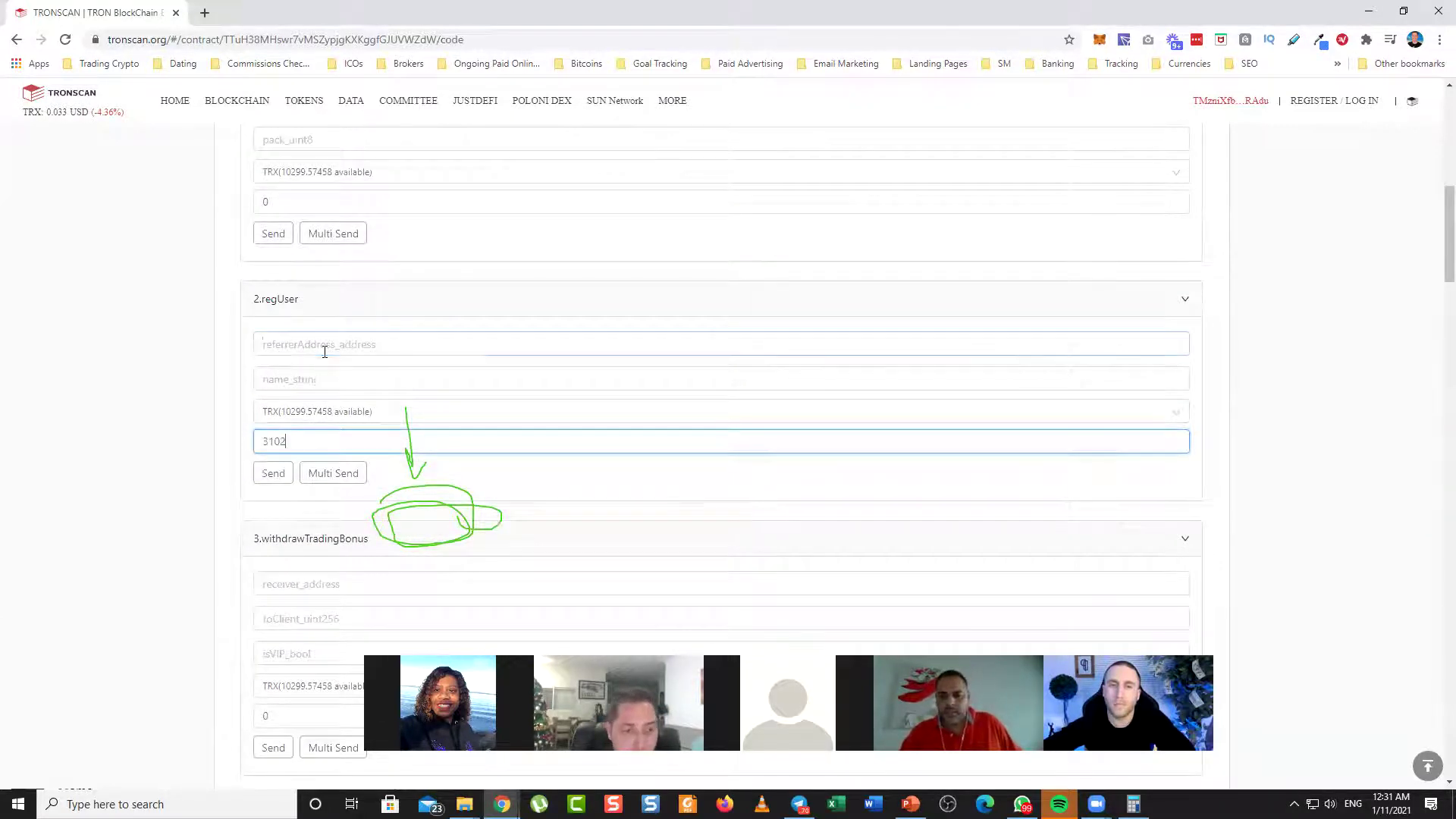
{"action": "left_click", "coordinate": [324, 352]}
{"action": "left_click", "coordinate": [318, 376]}
{"action": "left_click", "coordinate": [311, 379]}
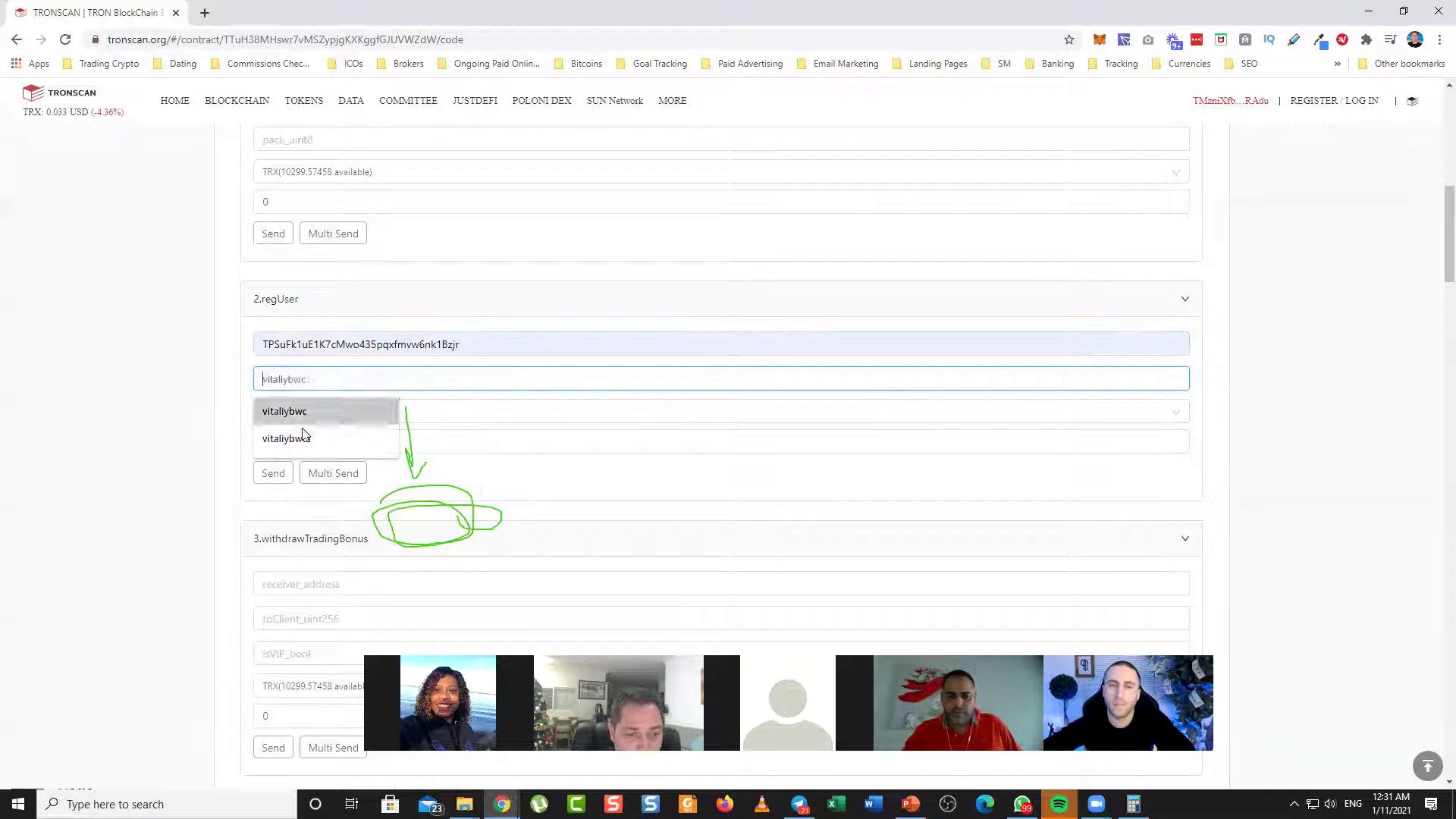
{"action": "left_click", "coordinate": [303, 432]}
{"action": "left_click", "coordinate": [231, 429]}
{"action": "left_click", "coordinate": [269, 474]}
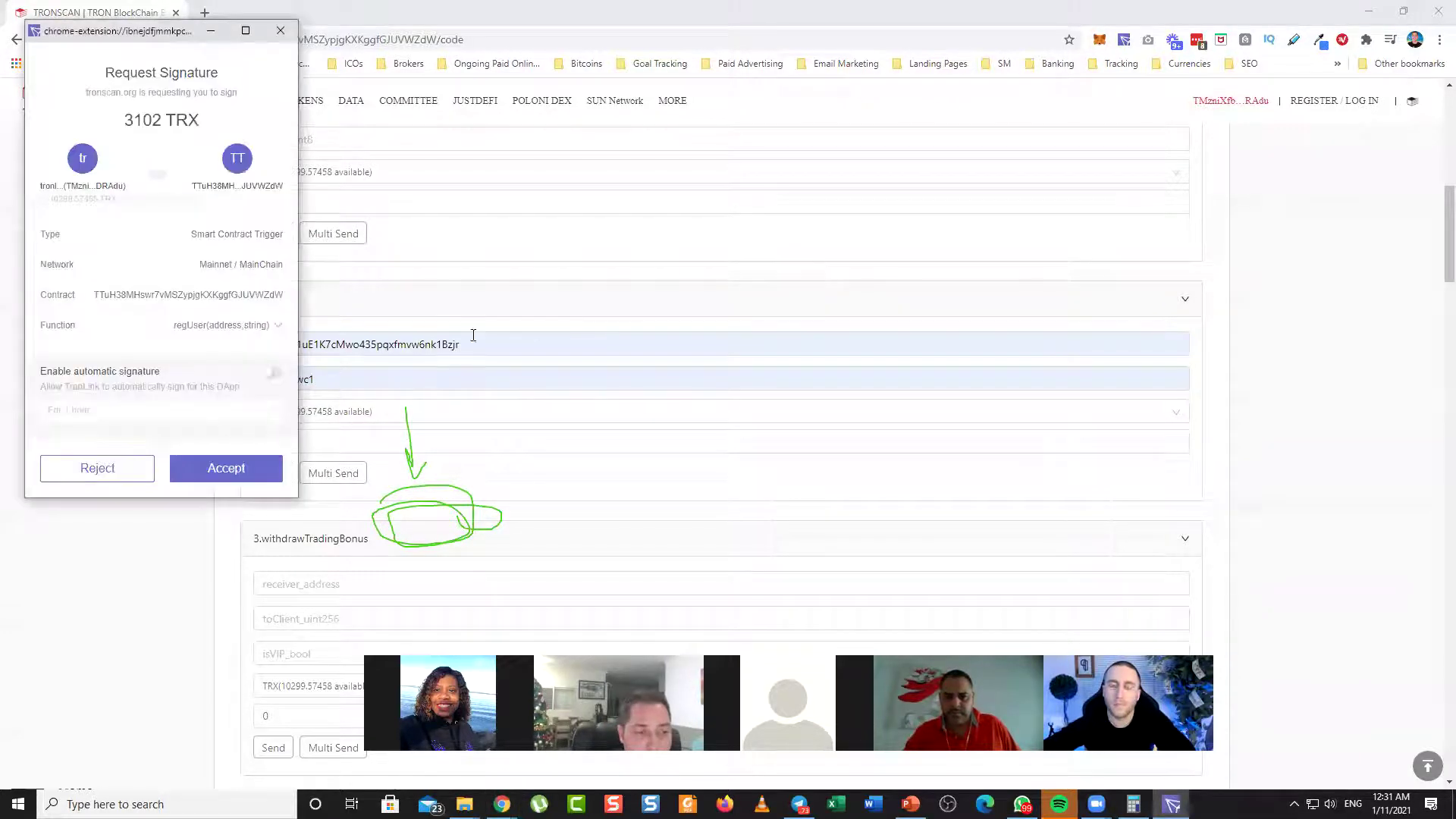
{"action": "left_click", "coordinate": [221, 470]}
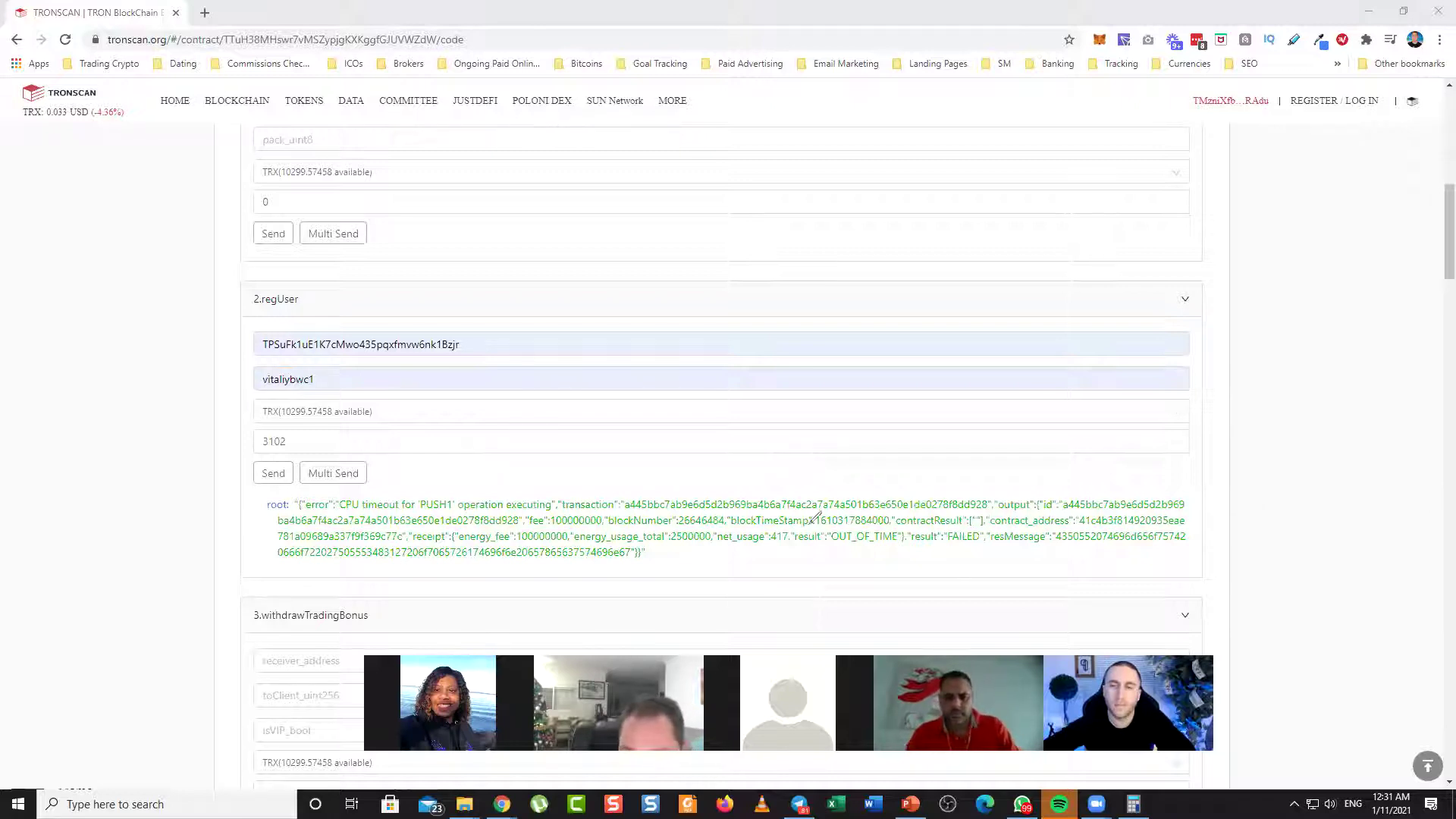
{"action": "left_click_drag", "start_coordinate": [941, 544], "coordinate": [973, 543]}
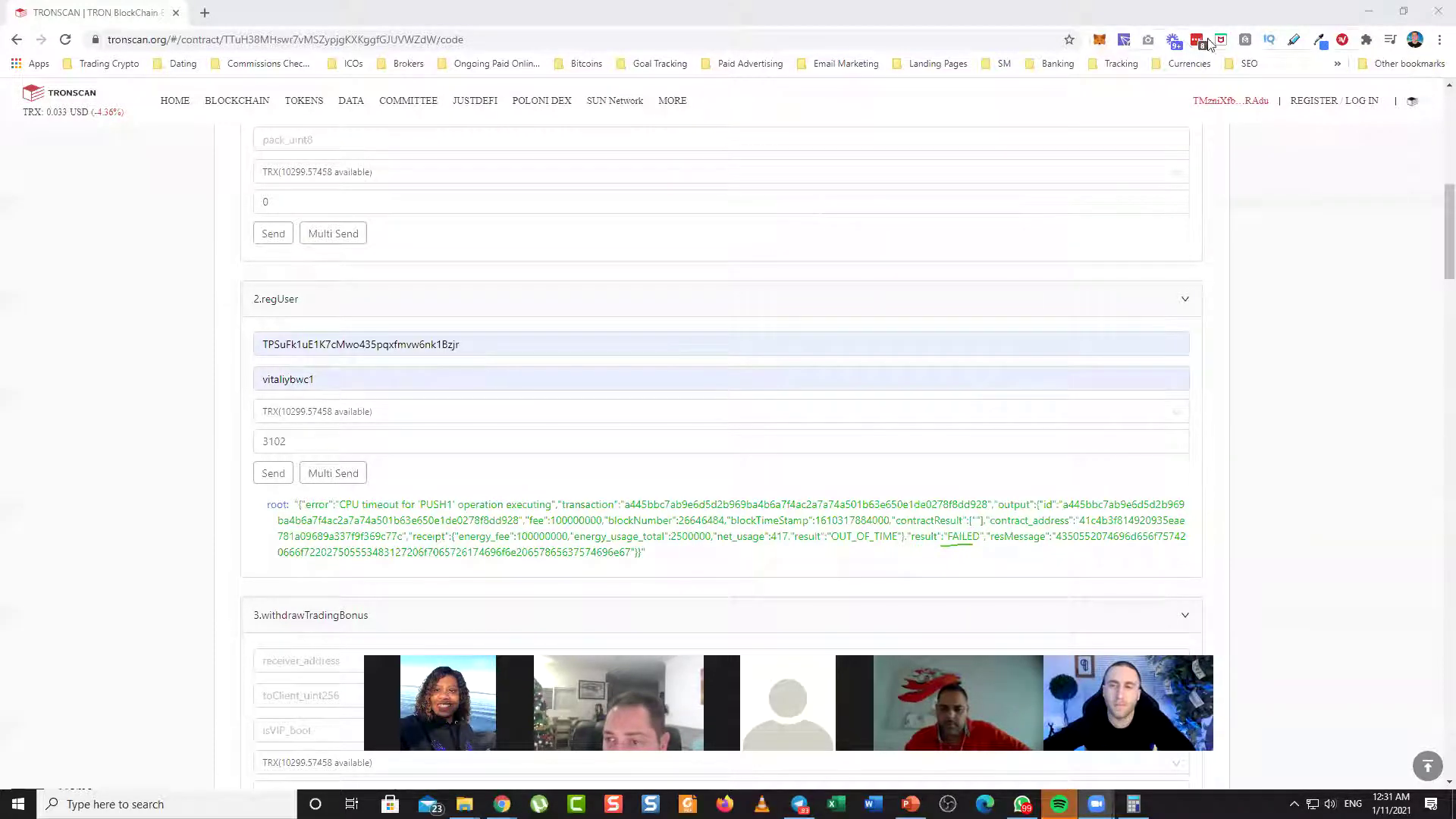
- Check TronLink's TRX history, where the -3102 TRX transfer to the Daisy contract shows as Failed
{"action": "left_click", "coordinate": [1123, 39]}
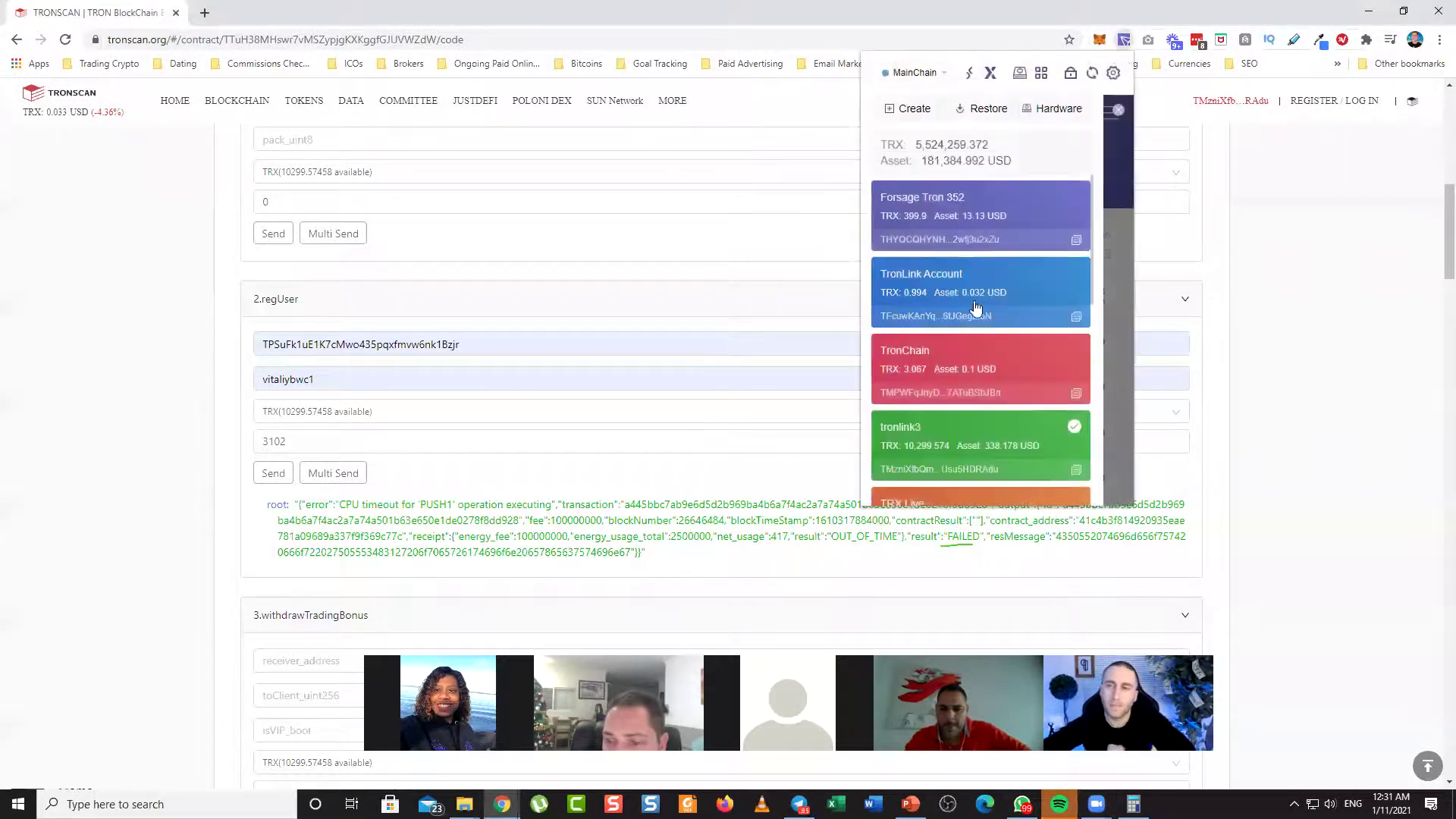
{"action": "scroll", "coordinate": [940, 341], "scroll_direction": "up", "scroll_amount": 2}
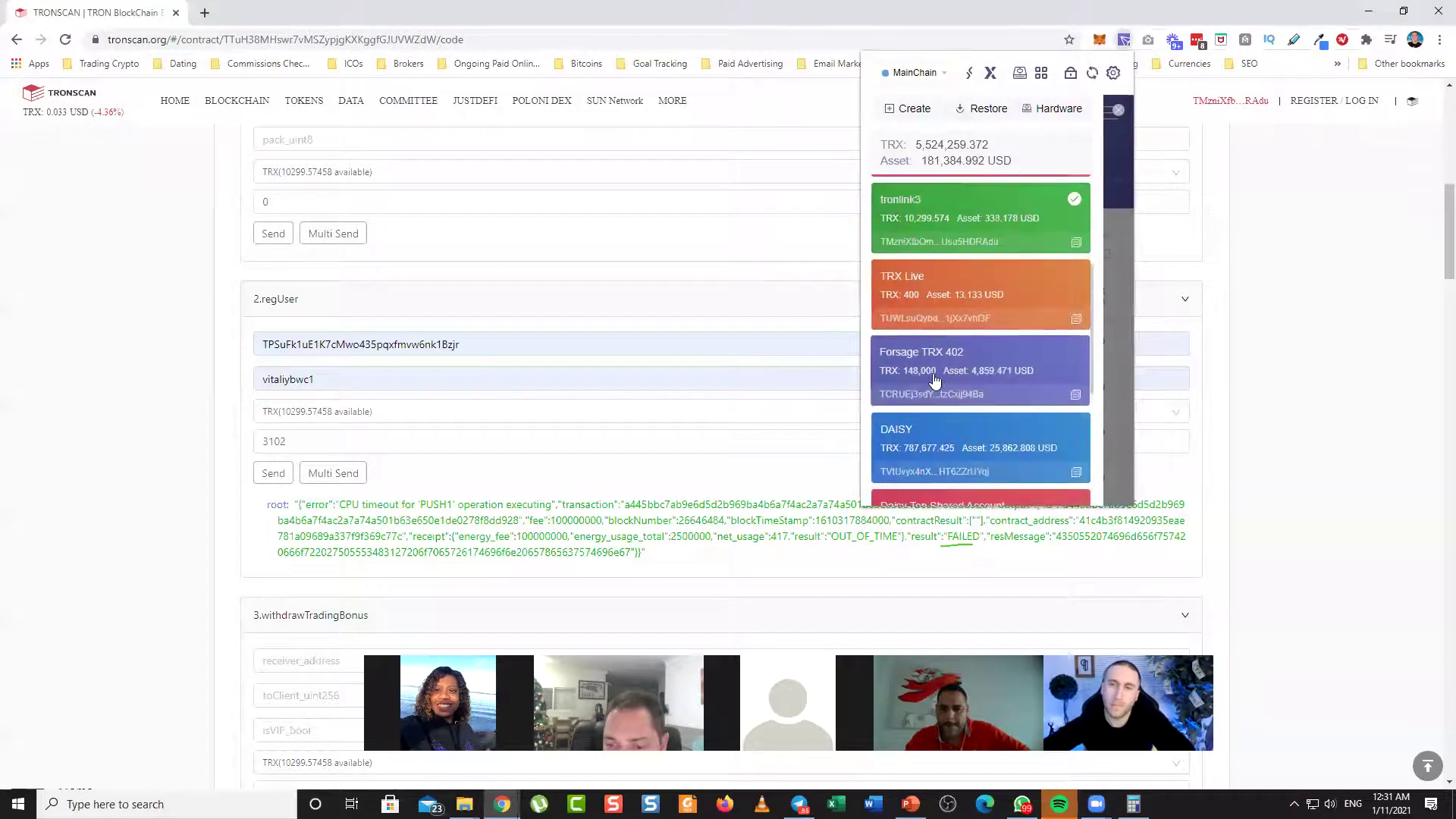
{"action": "scroll", "coordinate": [939, 381], "scroll_direction": "down", "scroll_amount": 1}
{"action": "scroll", "coordinate": [934, 364], "scroll_direction": "up", "scroll_amount": 2}
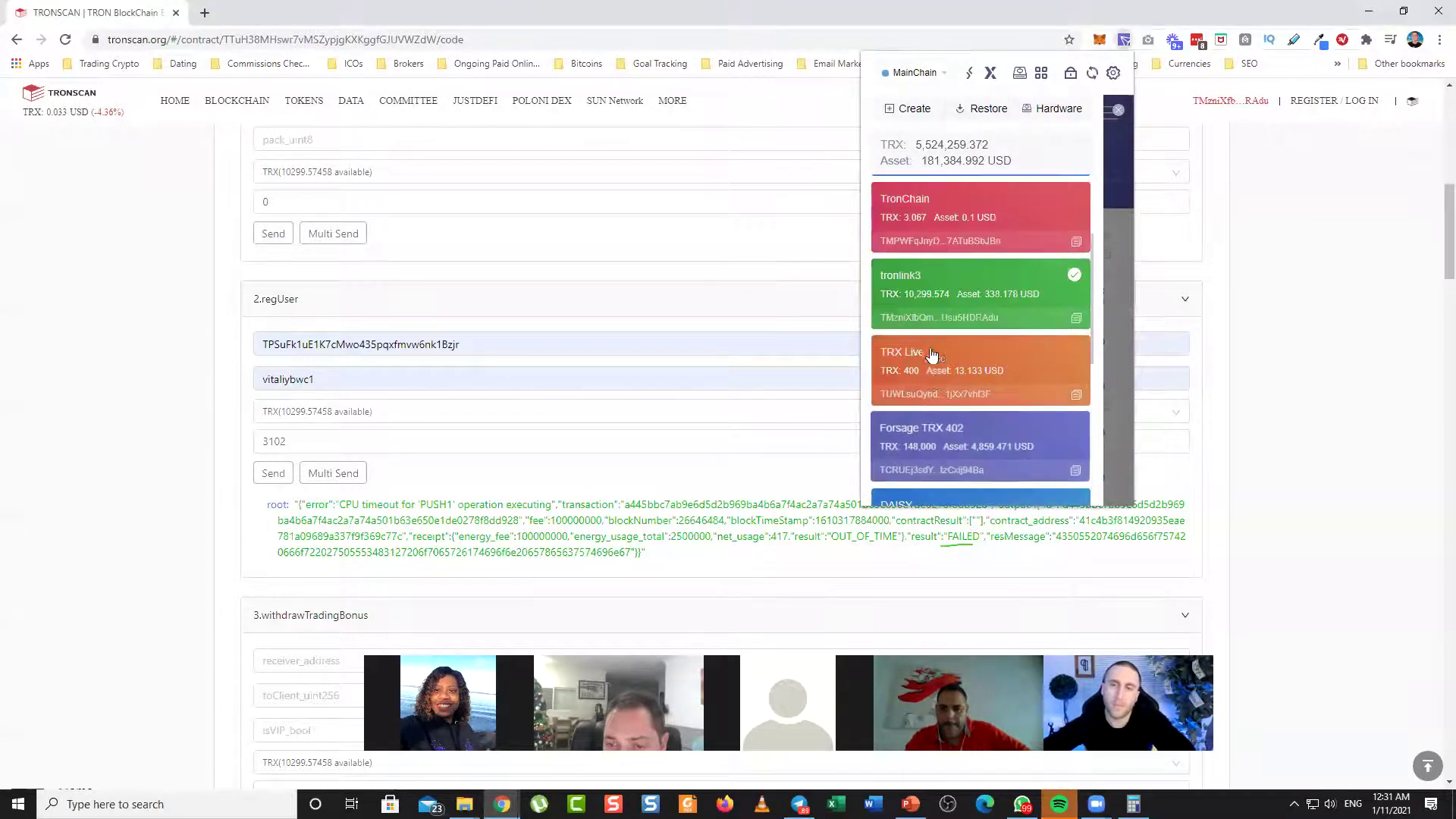
{"action": "left_click", "coordinate": [936, 289]}
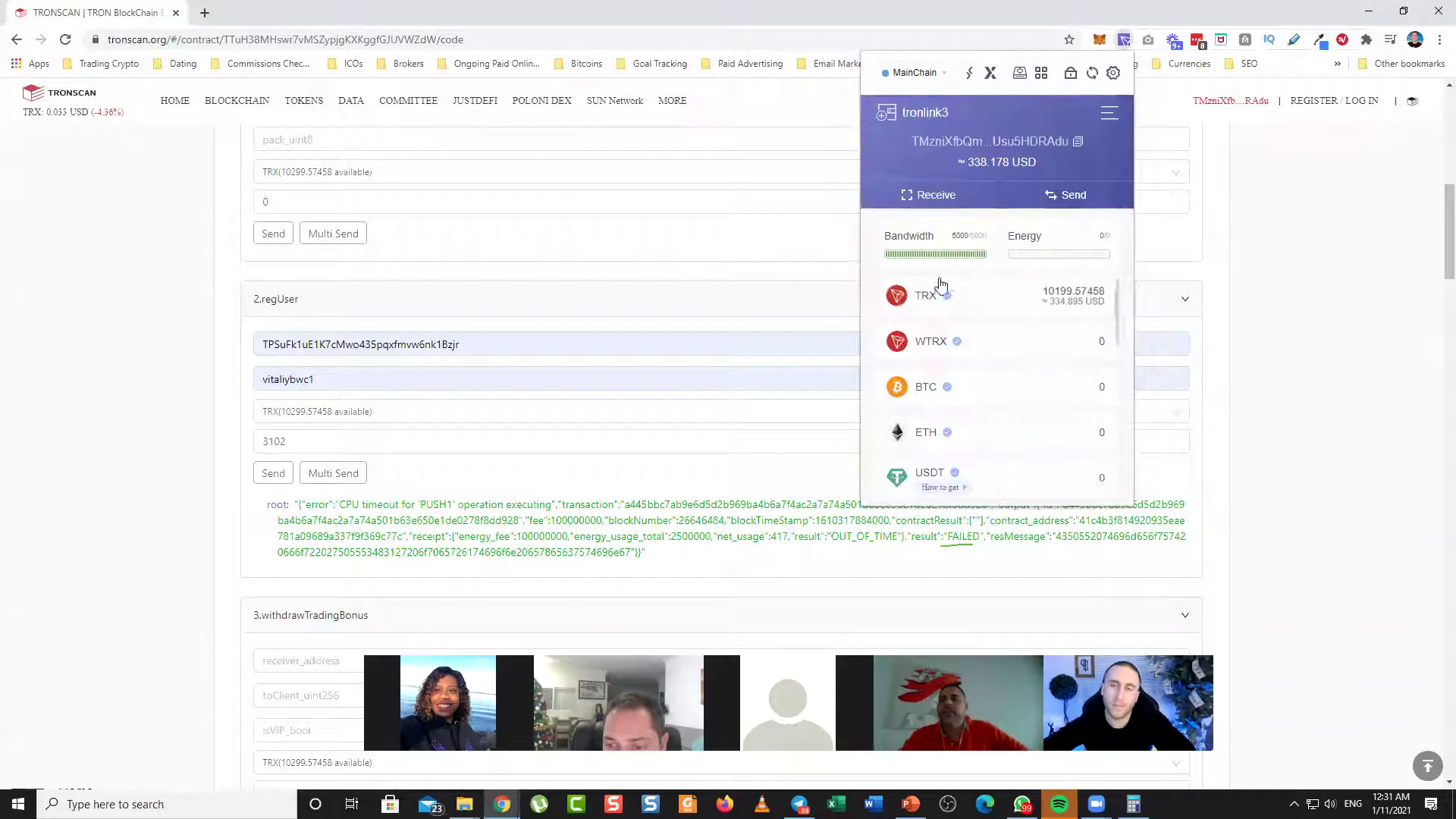
{"action": "left_click", "coordinate": [937, 291]}
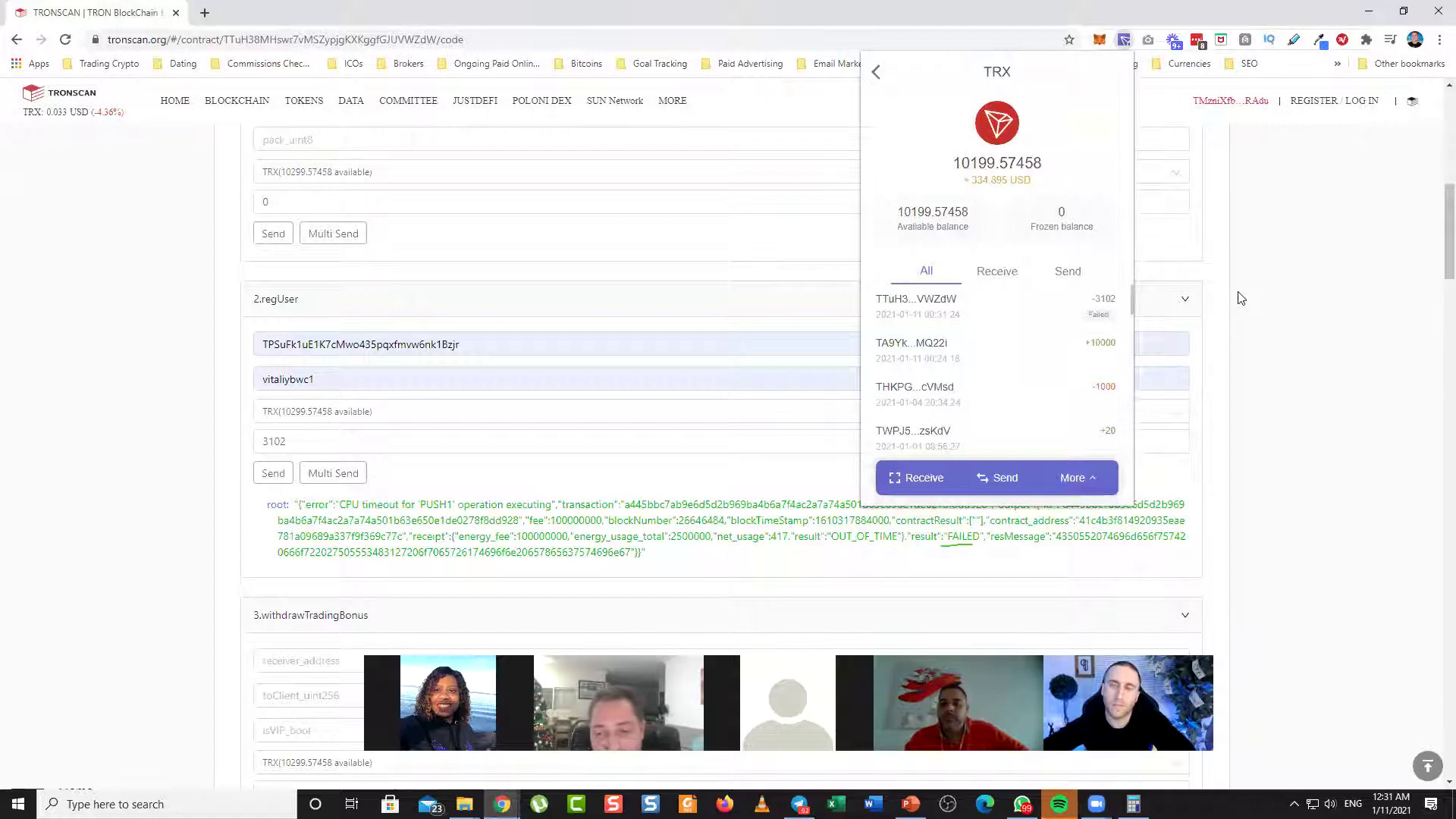
{"action": "left_click", "coordinate": [803, 518]}
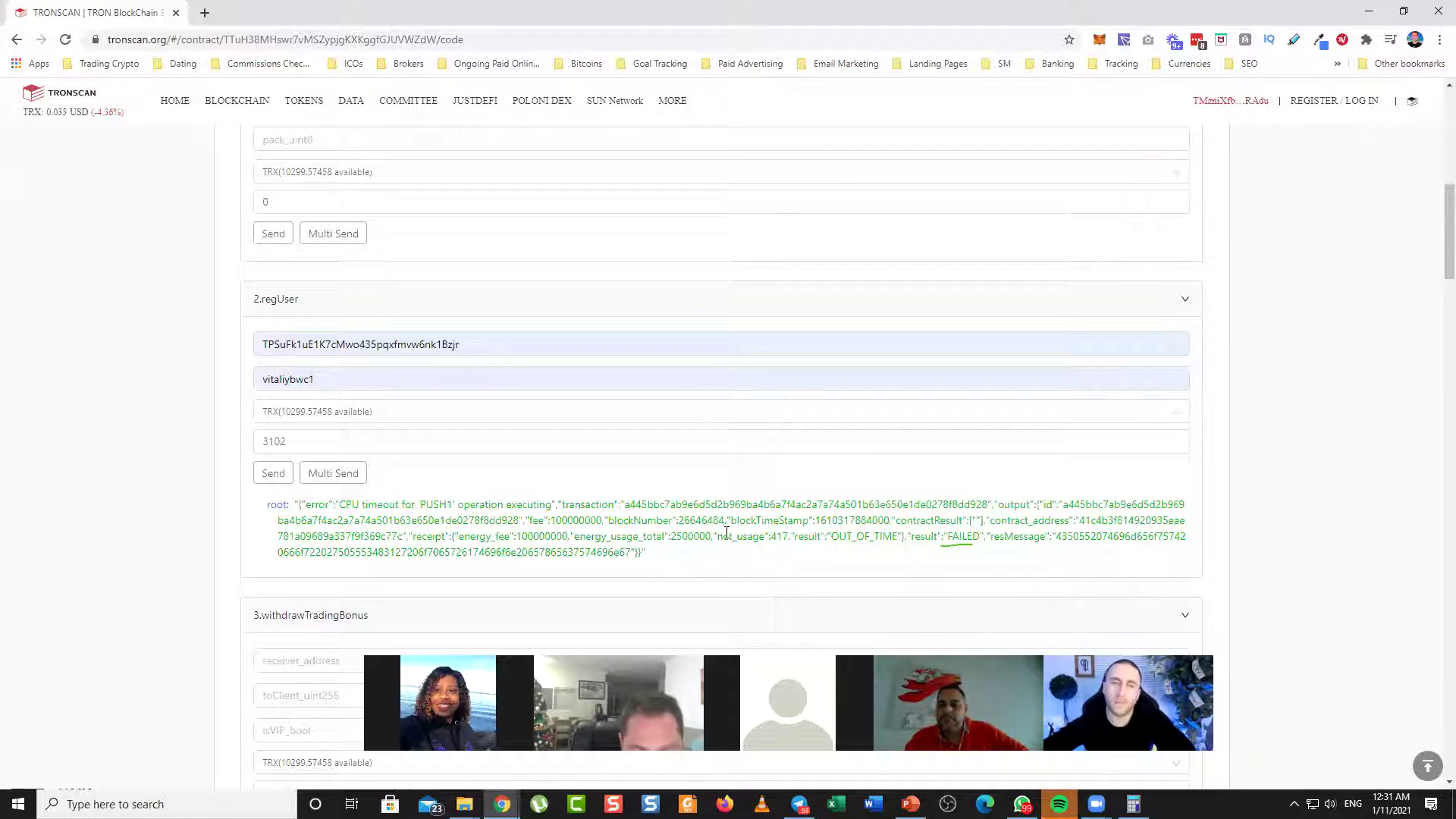
{"action": "scroll", "coordinate": [559, 491], "scroll_direction": "up", "scroll_amount": 5}
{"action": "scroll", "coordinate": [530, 474], "scroll_direction": "up", "scroll_amount": 3}
- Browse the Daisy contract's transactions, highlight a 3102 TRX amount, then return to the CONTRACT code view
{"action": "left_click", "coordinate": [429, 512]}
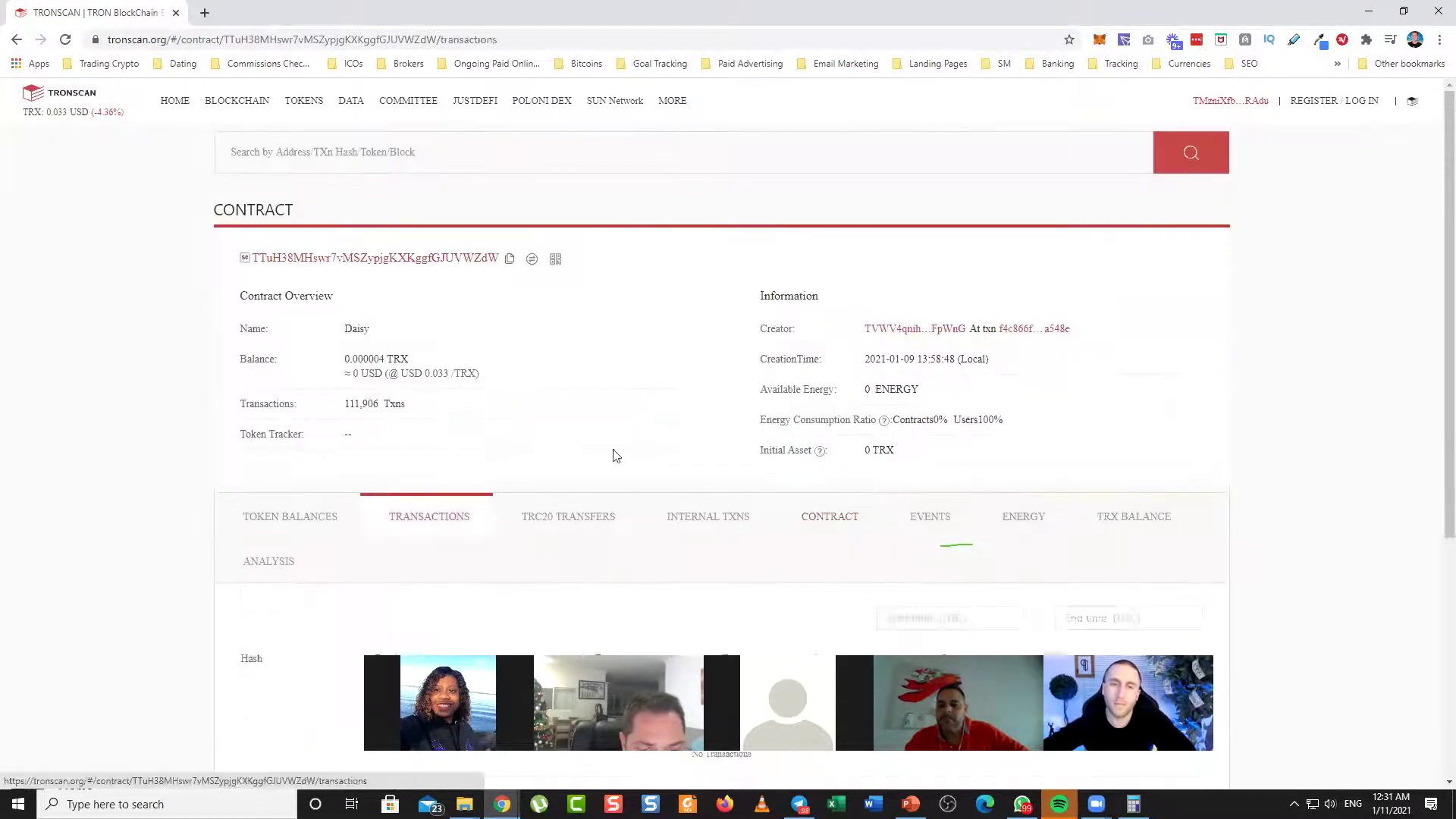
{"action": "scroll", "coordinate": [770, 445], "scroll_direction": "down", "scroll_amount": 3}
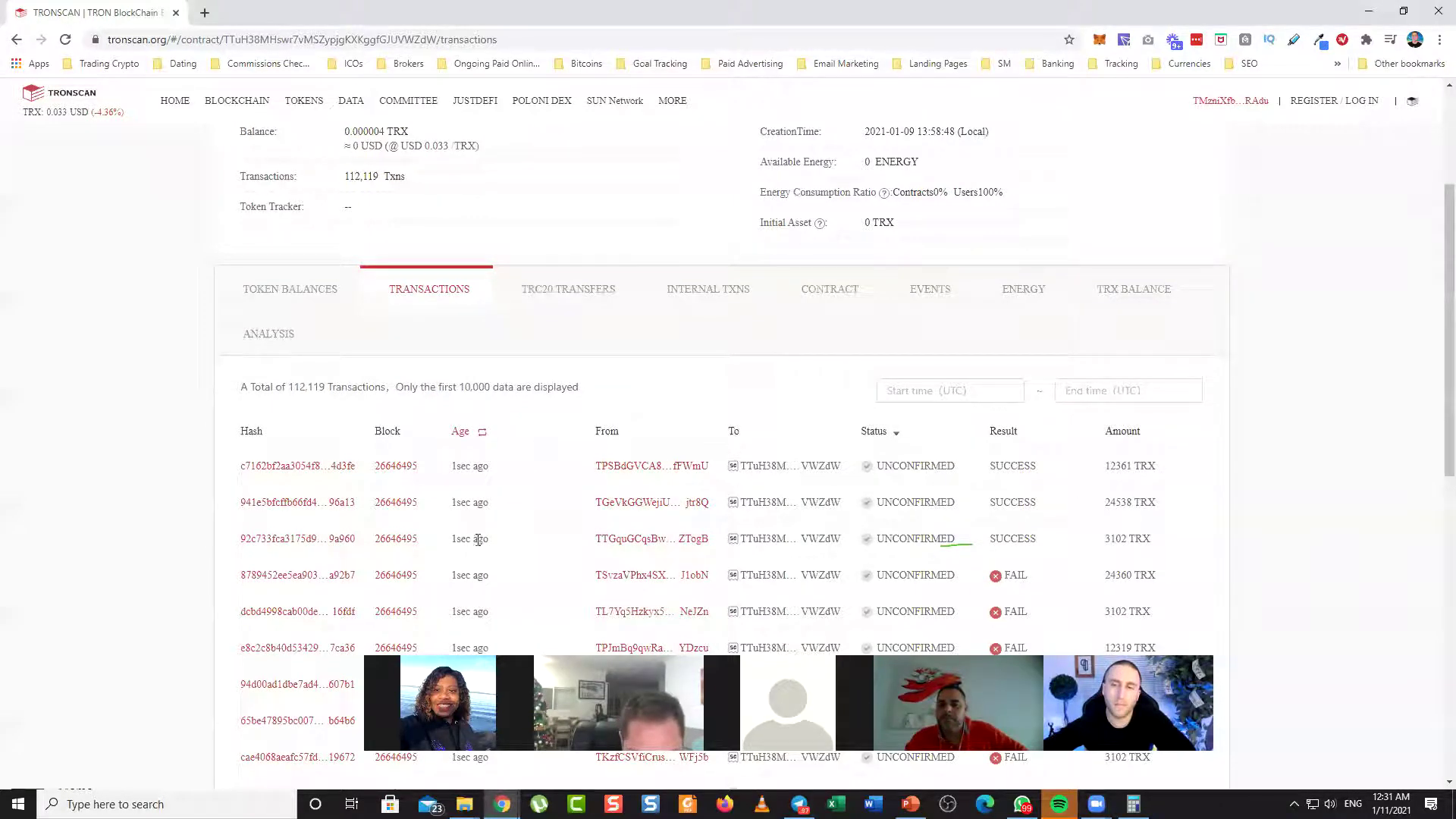
{"action": "scroll", "coordinate": [754, 494], "scroll_direction": "down", "scroll_amount": 1}
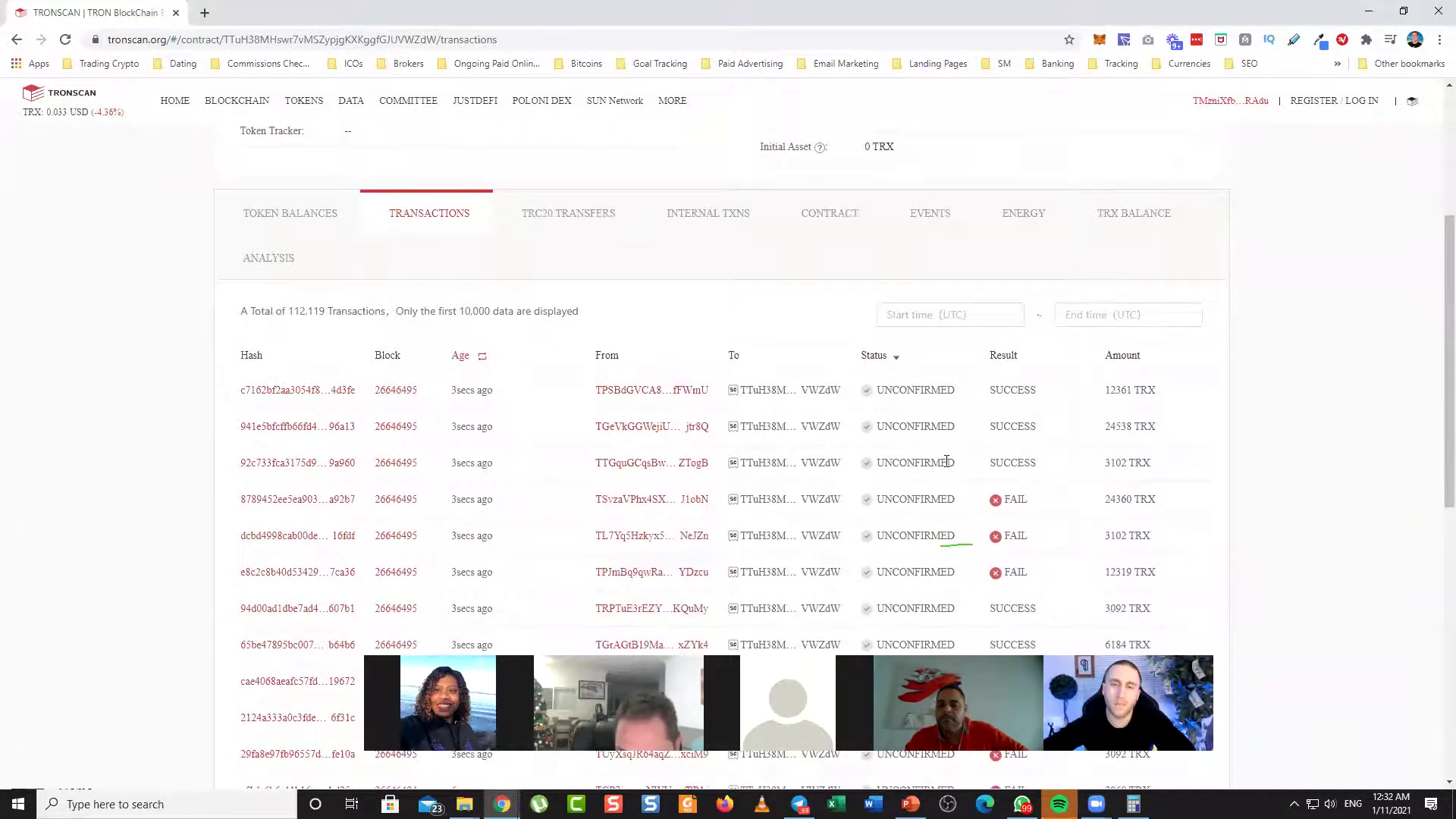
{"action": "scroll", "coordinate": [946, 462], "scroll_direction": "down", "scroll_amount": 7}
{"action": "scroll", "coordinate": [947, 464], "scroll_direction": "up", "scroll_amount": 7}
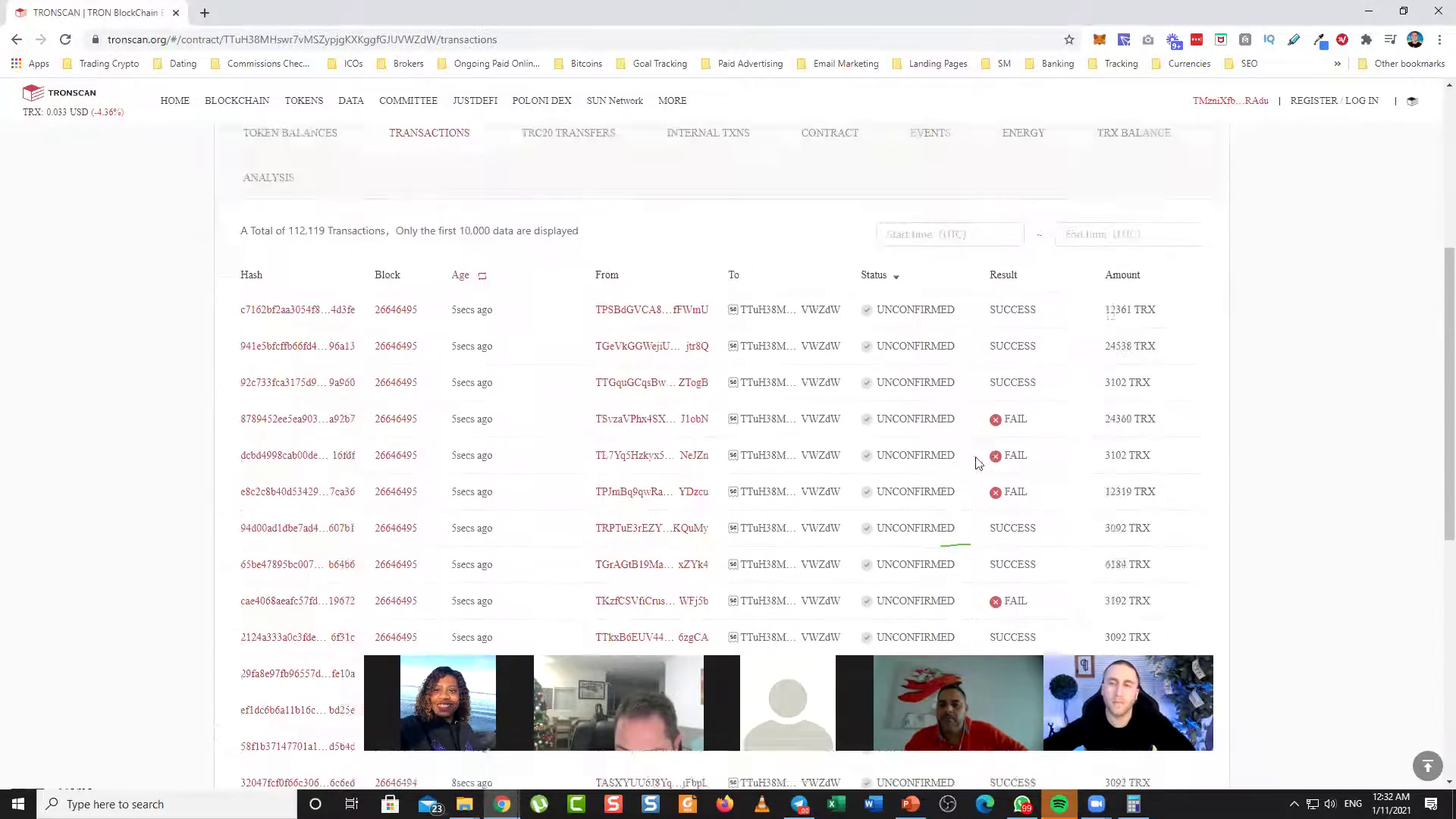
{"action": "left_click_drag", "start_coordinate": [1127, 462], "coordinate": [1105, 461]}
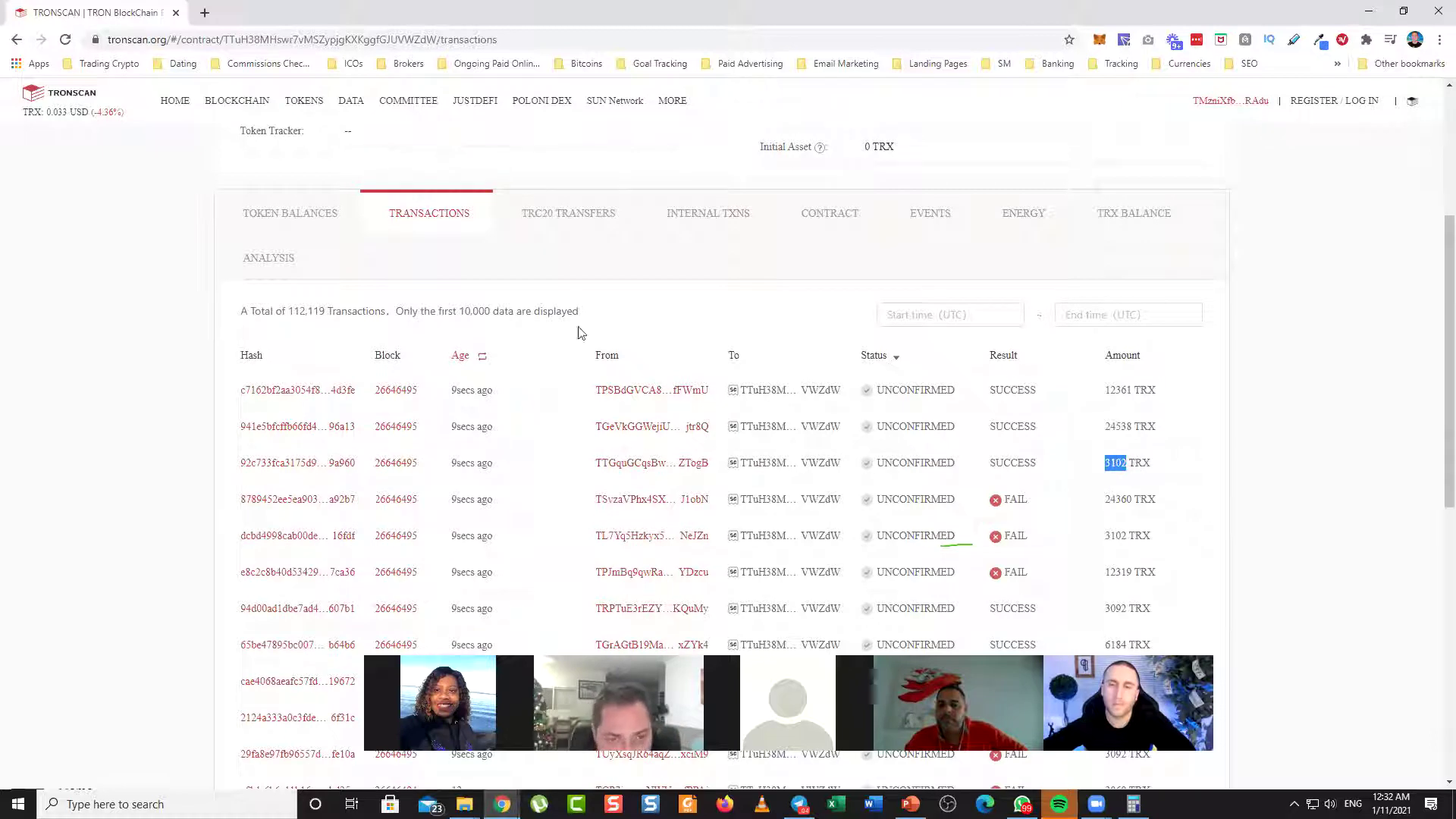
{"action": "left_click", "coordinate": [827, 213]}
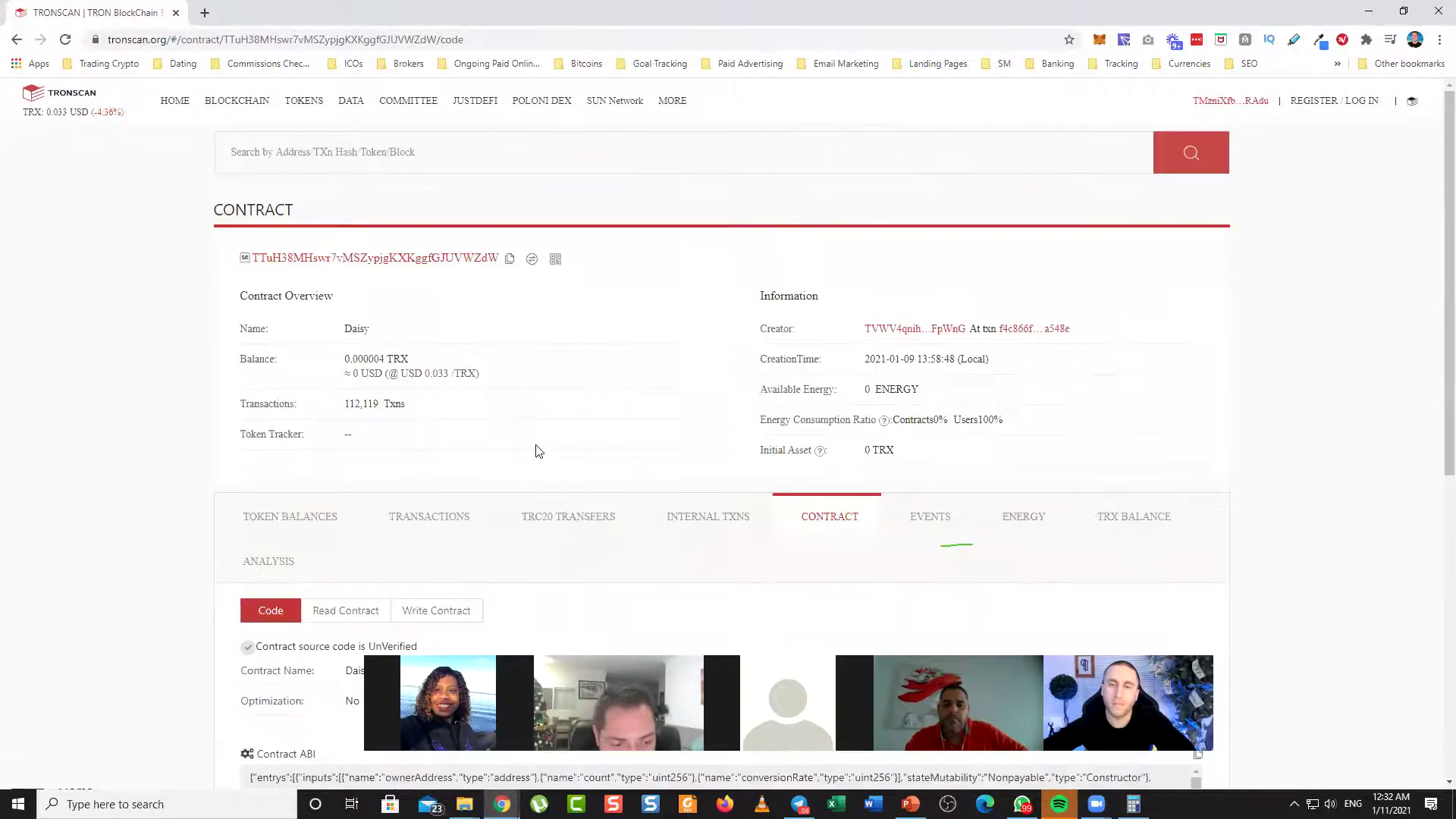
{"action": "scroll", "coordinate": [536, 448], "scroll_direction": "down", "scroll_amount": 5}
{"action": "left_click", "coordinate": [436, 231]}
{"action": "scroll", "coordinate": [518, 388], "scroll_direction": "down", "scroll_amount": 3}
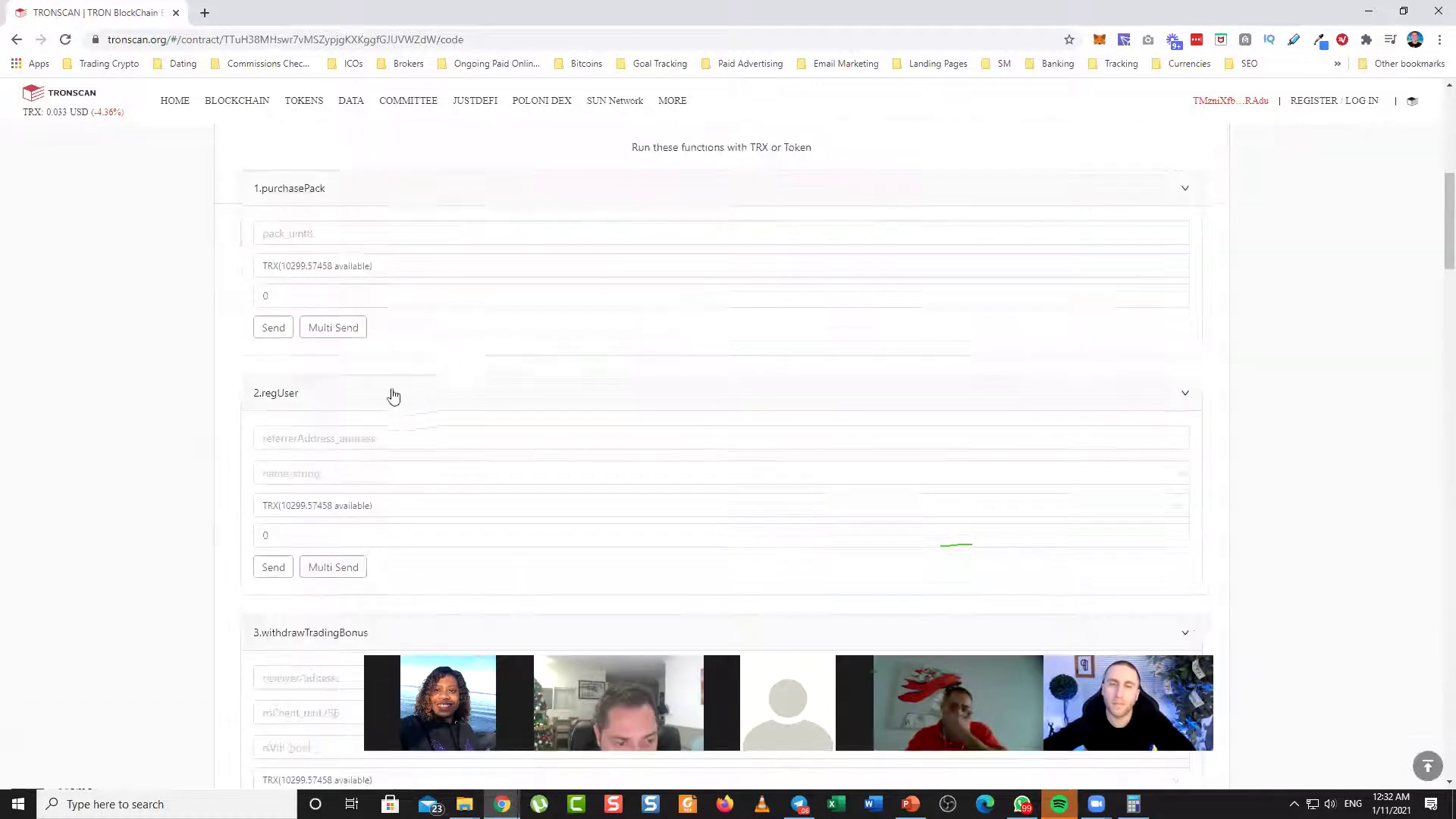
{"action": "left_click", "coordinate": [337, 438]}
{"action": "left_click", "coordinate": [337, 480]}
{"action": "left_click", "coordinate": [337, 473]}
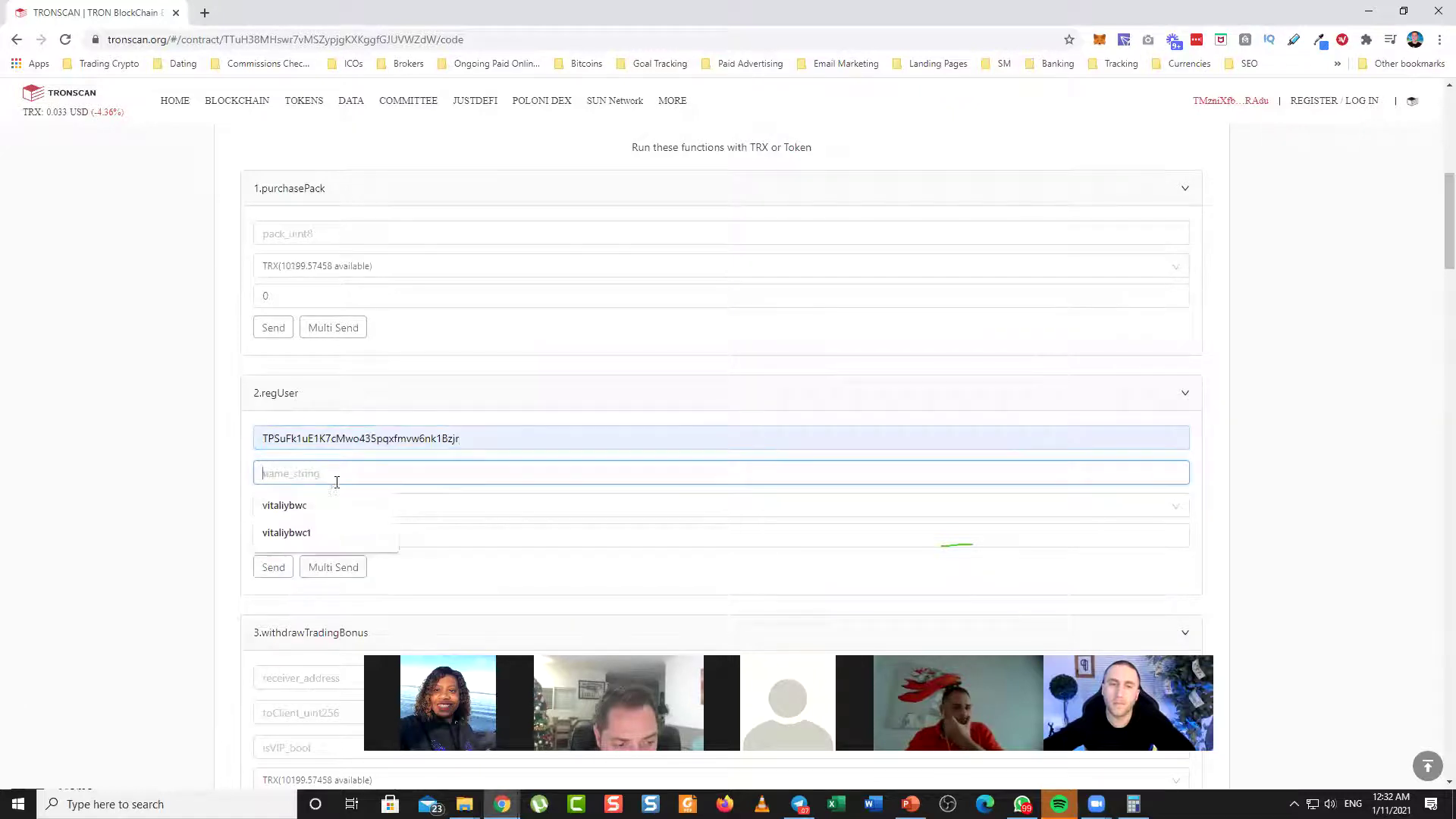
{"action": "left_click", "coordinate": [319, 527]}
{"action": "key", "text": "Tab"}
{"action": "key", "text": "Tab"}
{"action": "type", "text": "3102"}
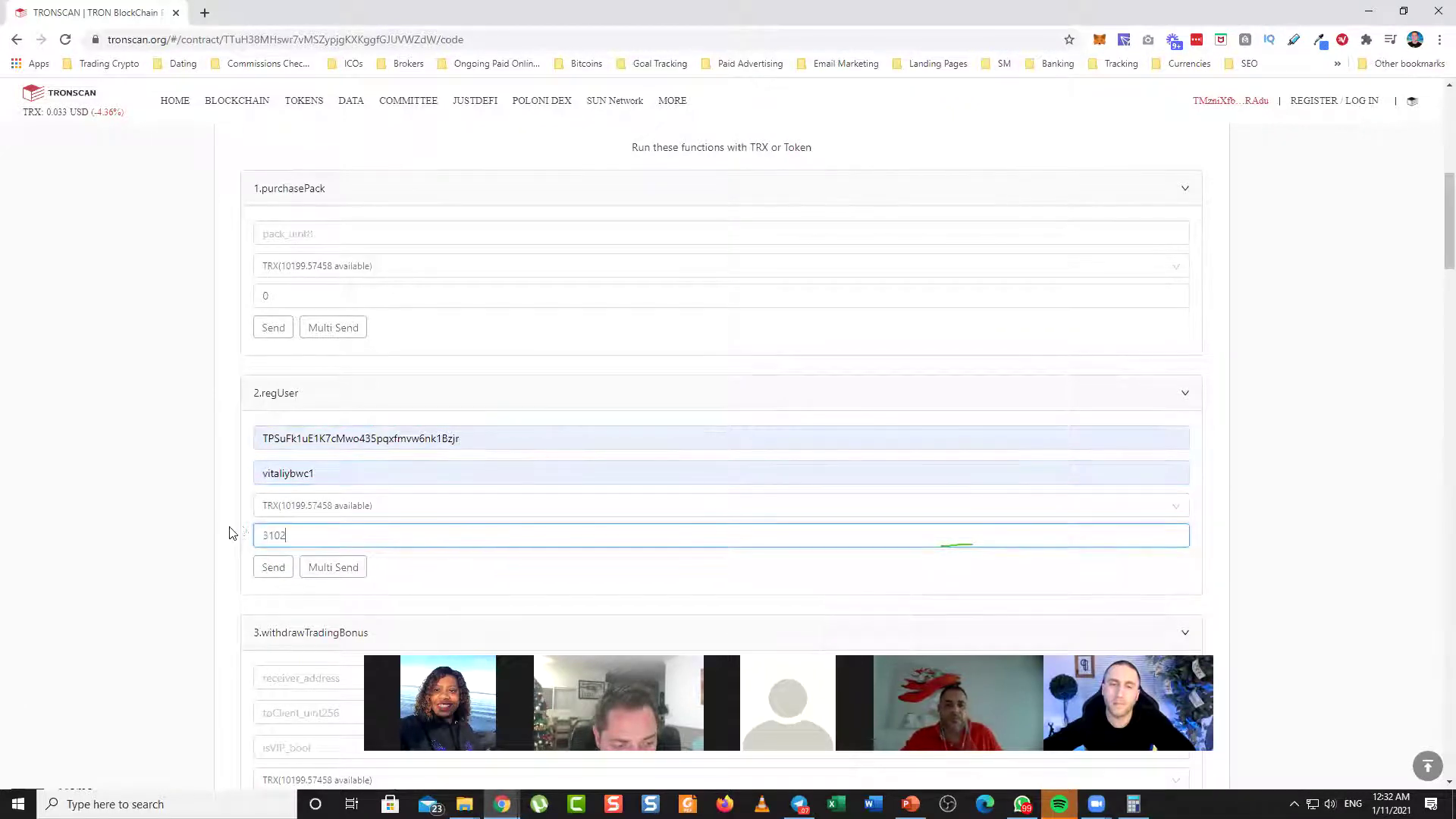
{"action": "left_click", "coordinate": [273, 567]}
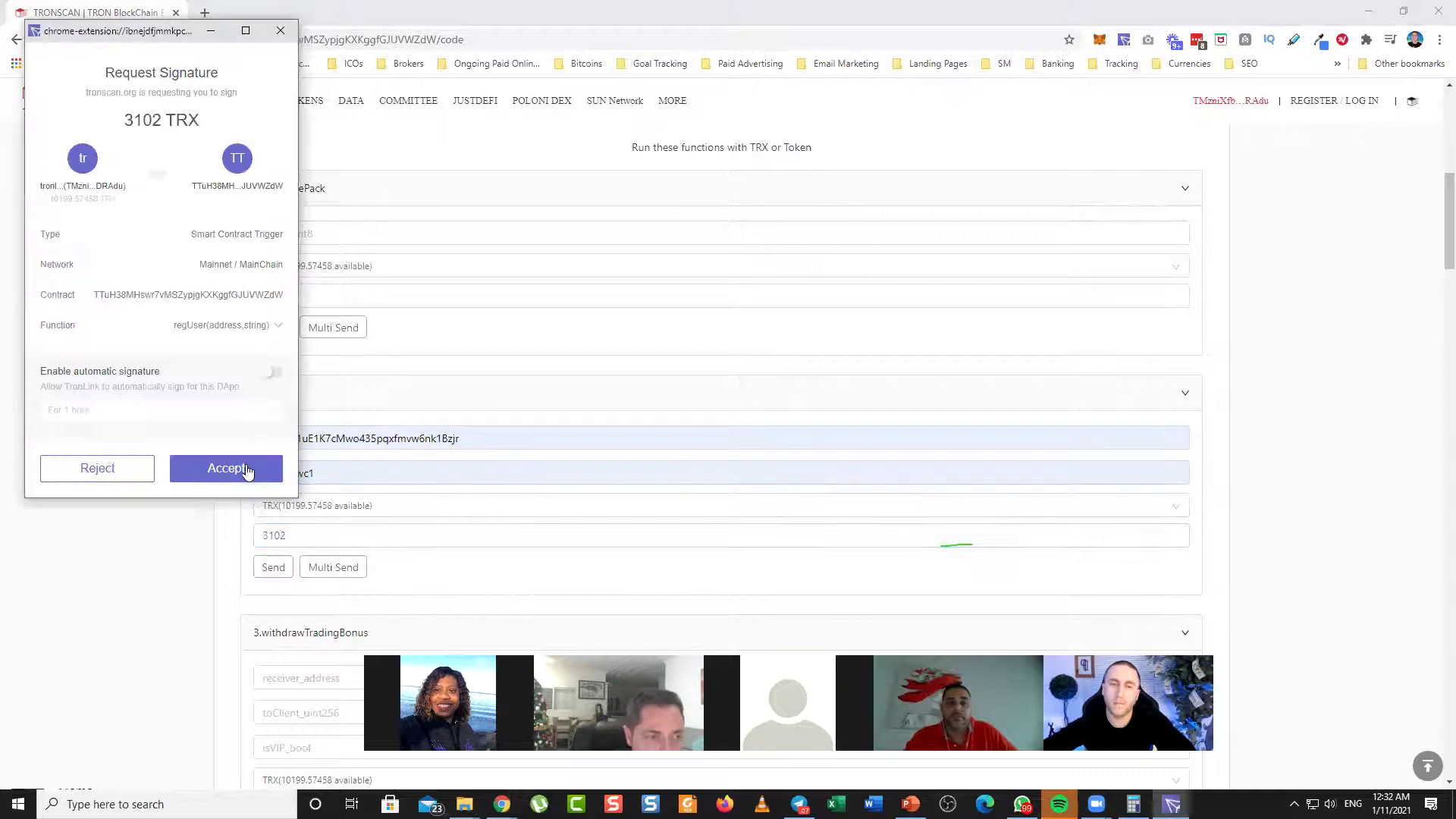
{"action": "left_click", "coordinate": [241, 468]}
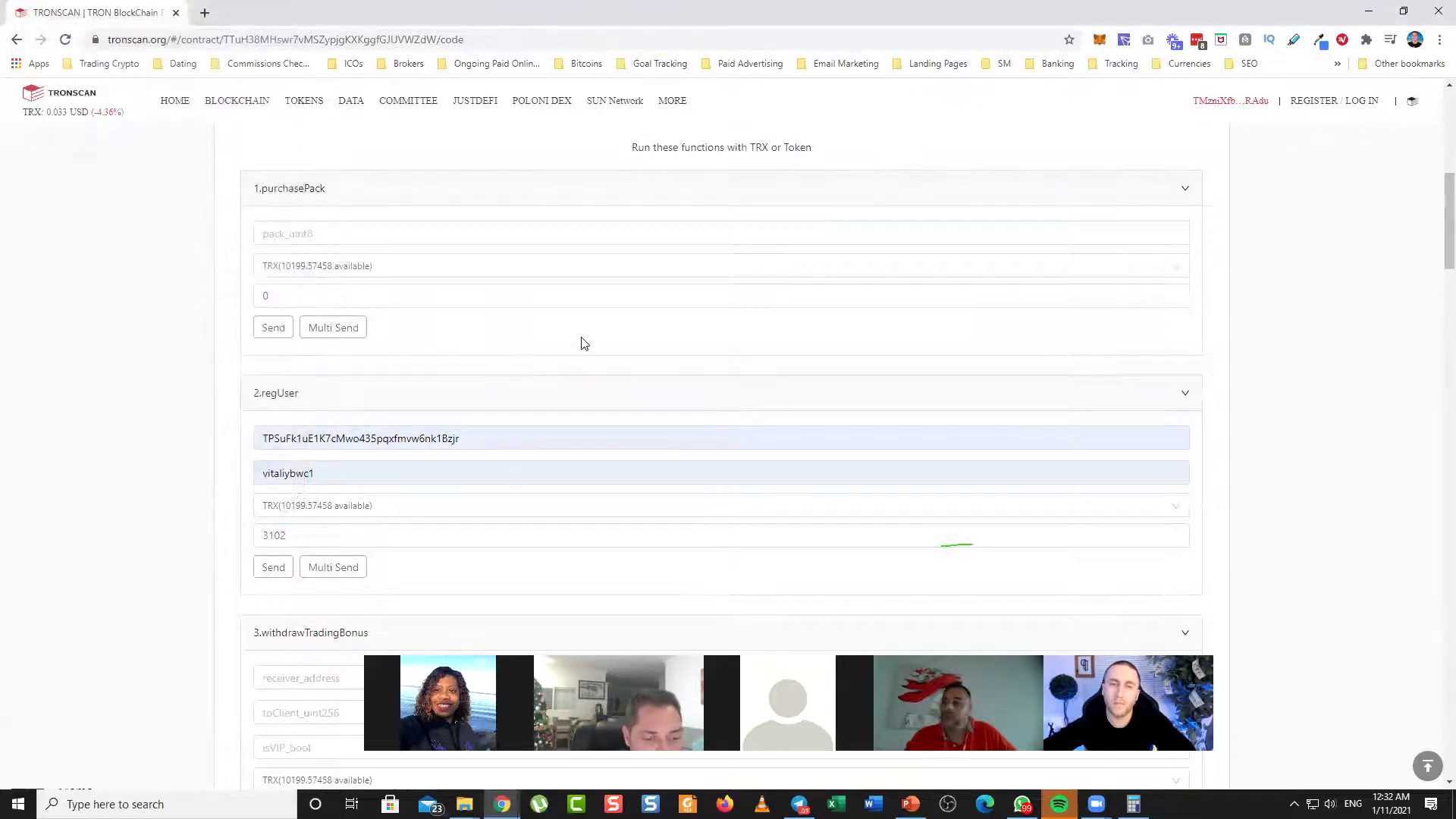
{"action": "scroll", "coordinate": [584, 344], "scroll_direction": "down", "scroll_amount": 1}
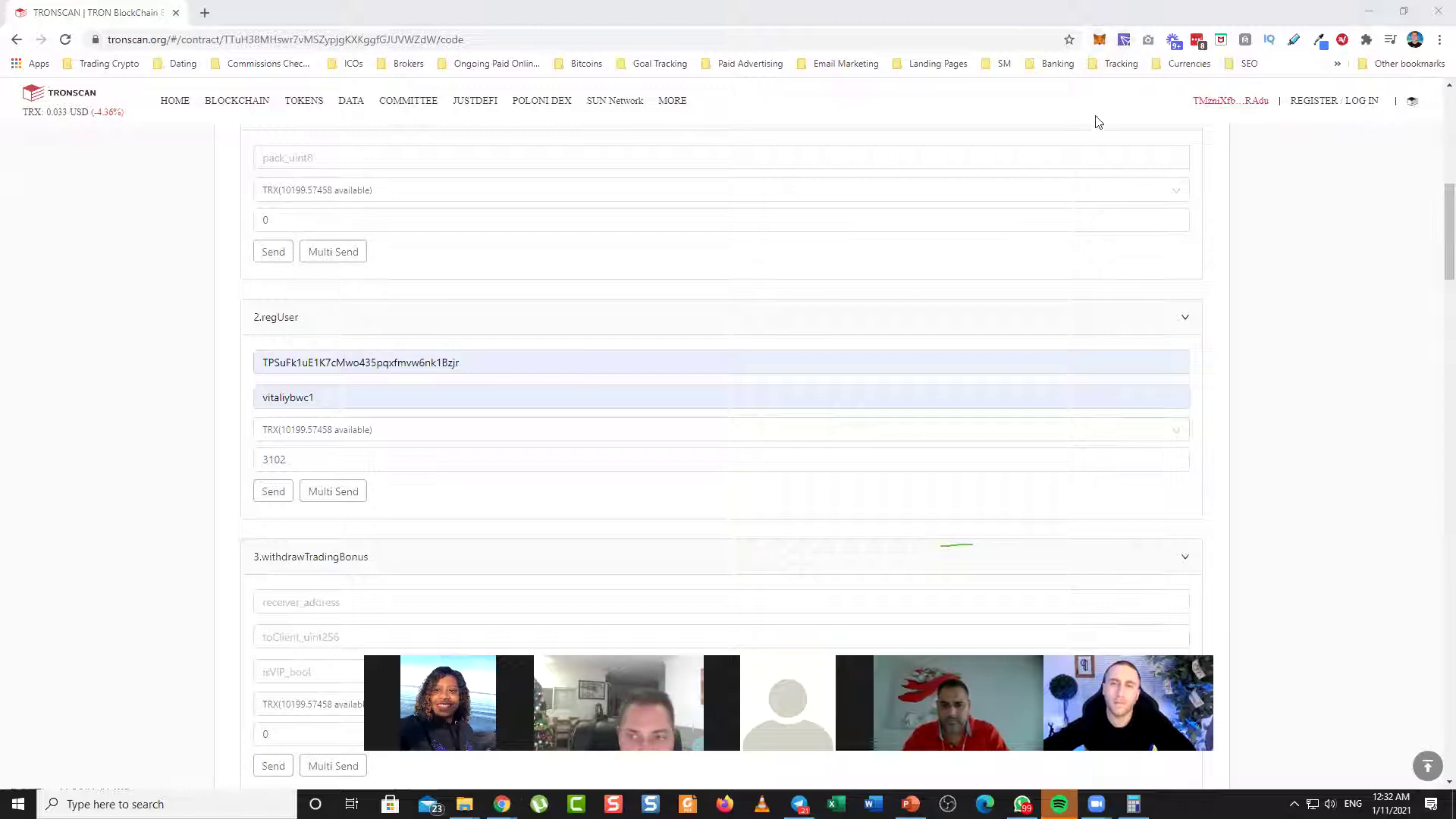
- Check TronLink's TRX history, then resend regUser with 3102 TRX and approve the signature
{"action": "left_click", "coordinate": [1126, 42]}
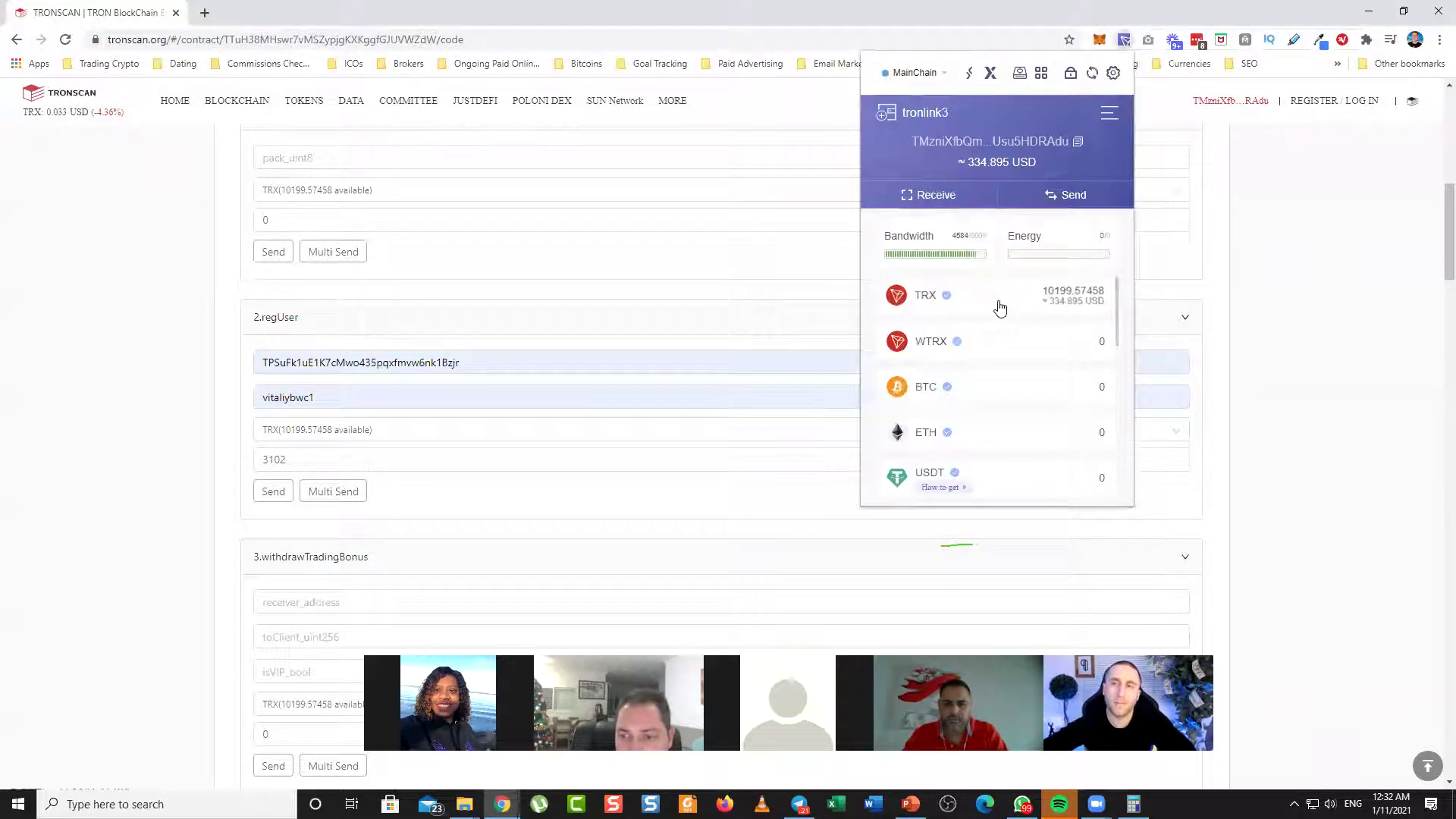
{"action": "left_click", "coordinate": [998, 304]}
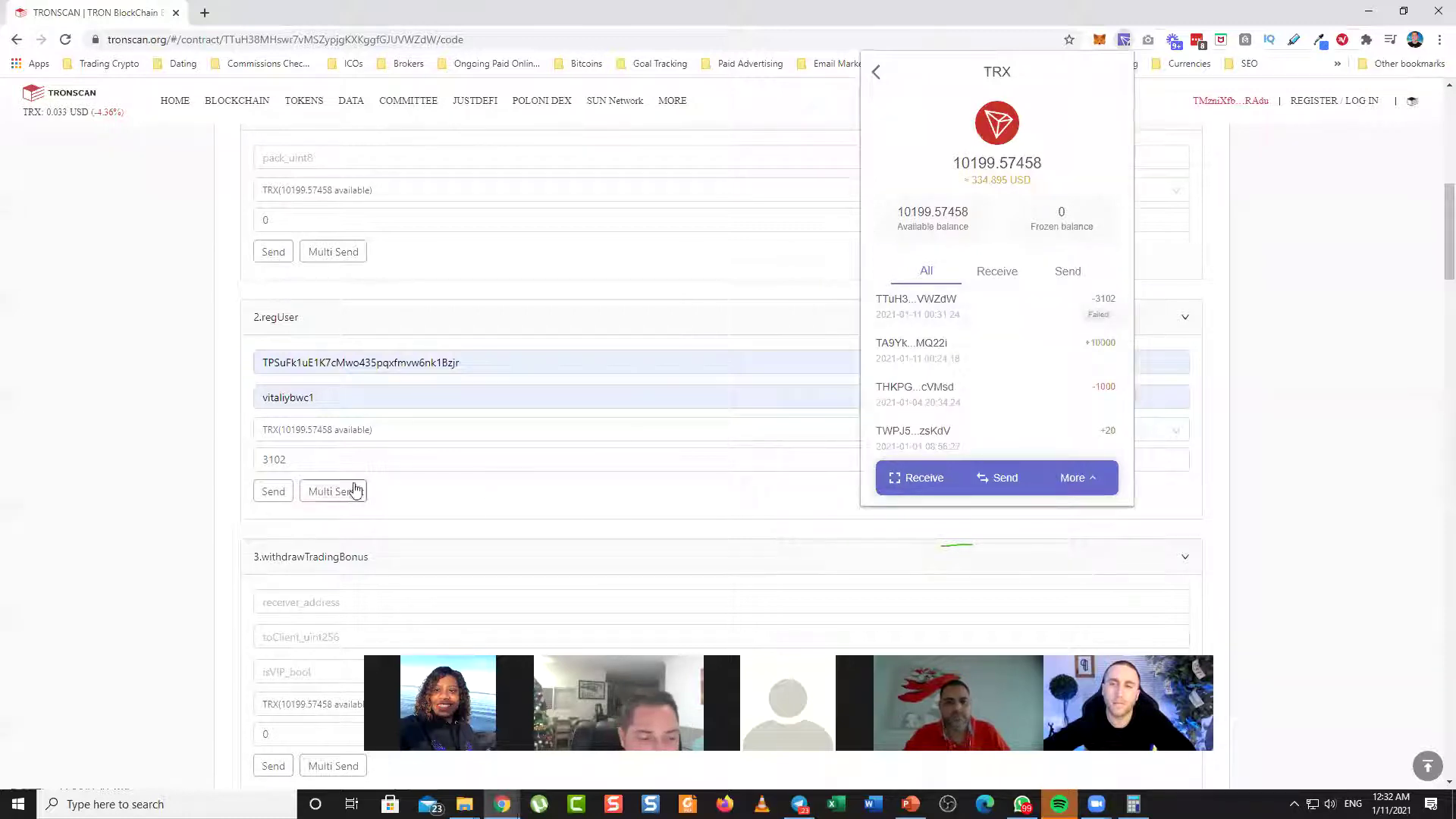
{"action": "left_click", "coordinate": [442, 508]}
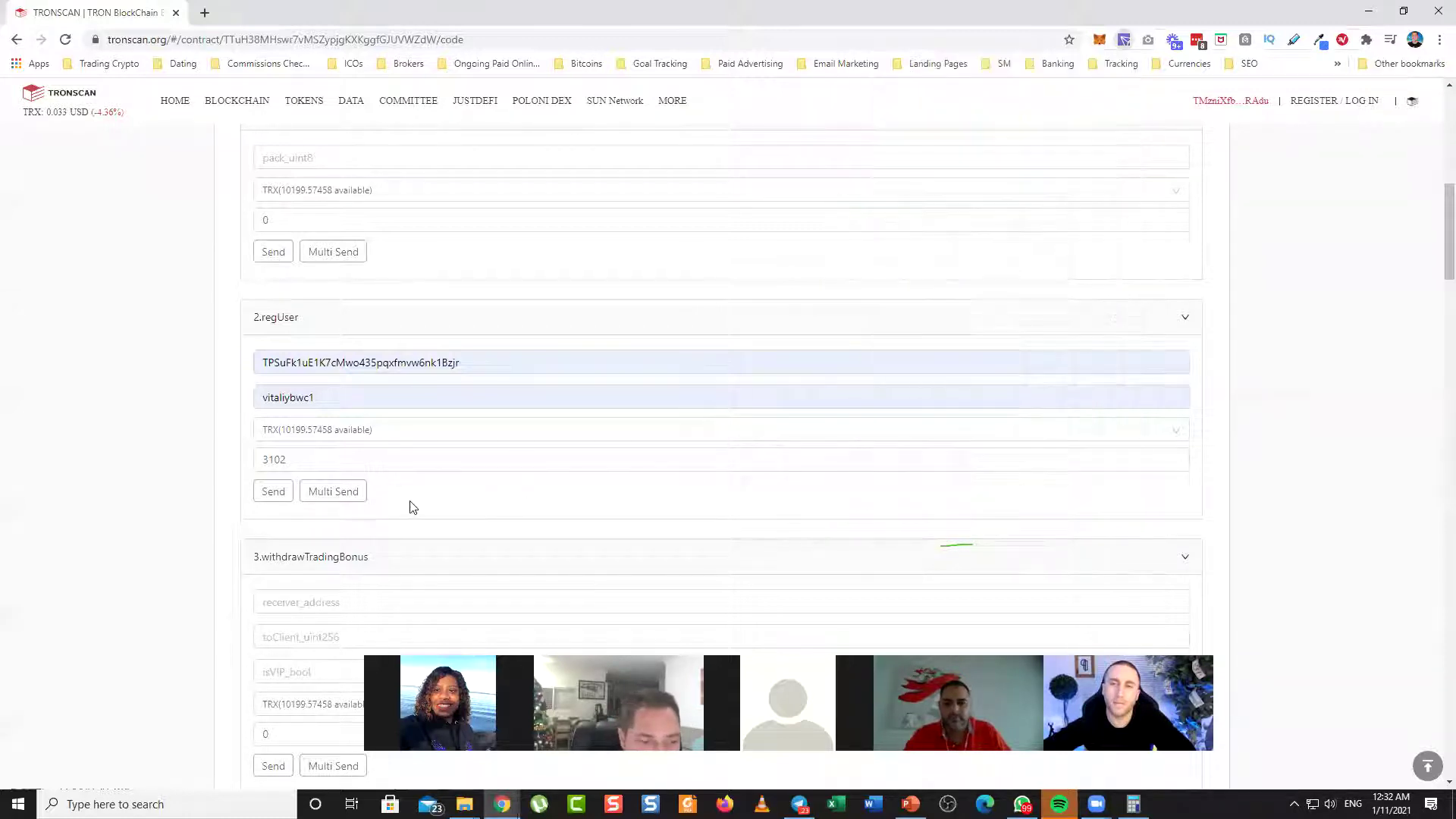
{"action": "left_click", "coordinate": [278, 493]}
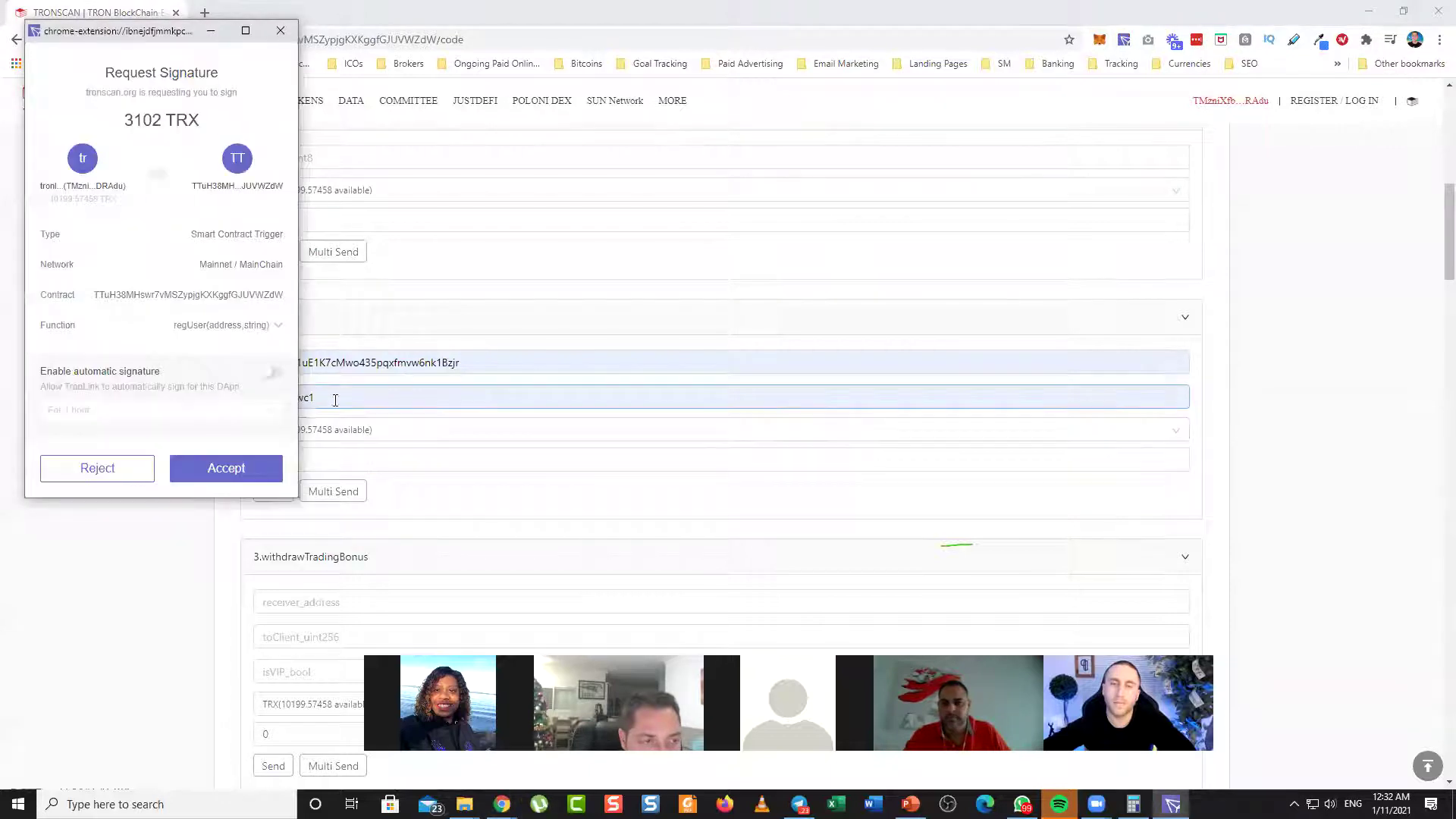
{"action": "left_click", "coordinate": [255, 473]}
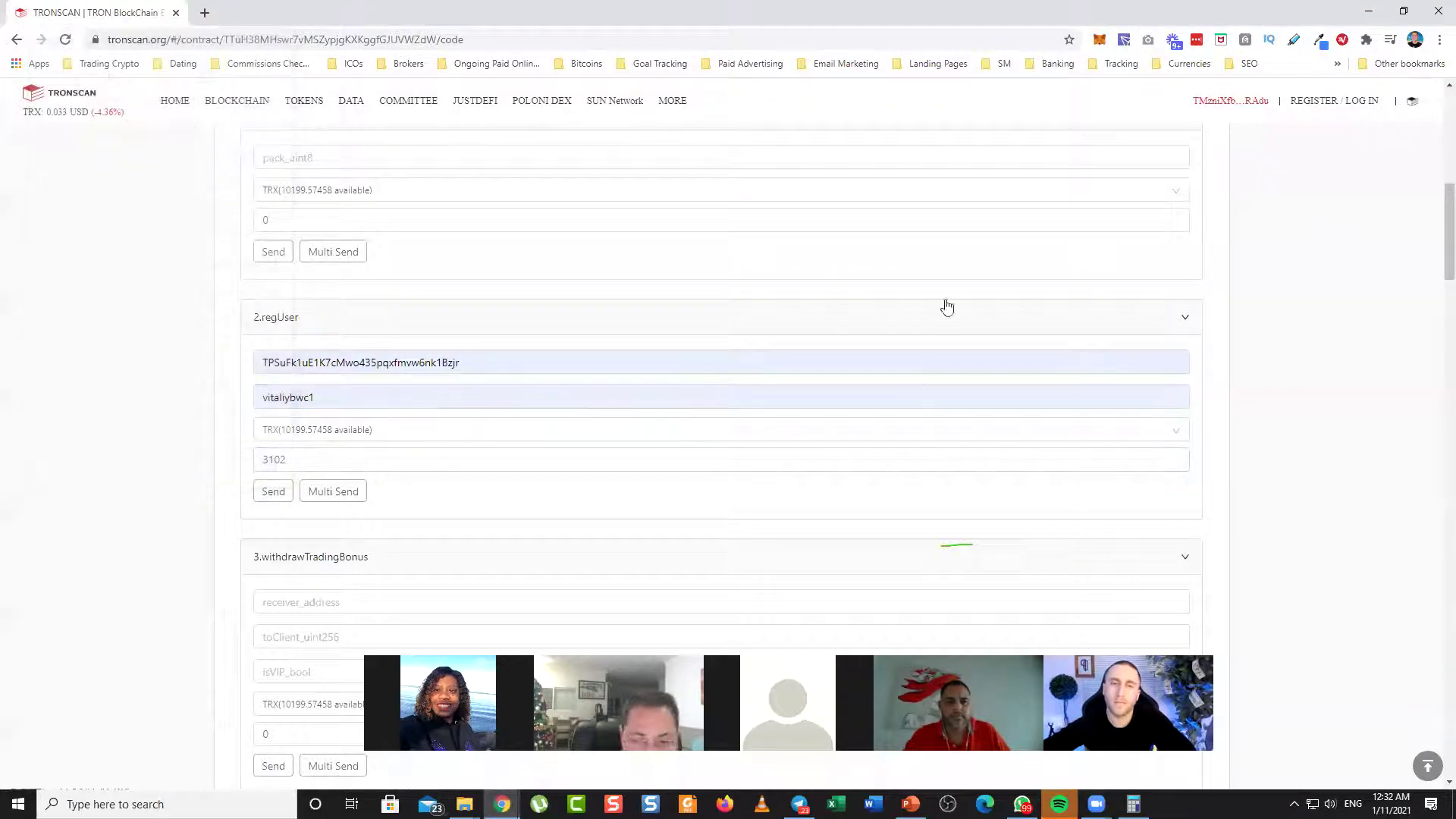
- Confirm the new failure in TronLink's TRX history and open the contract's transactions list
{"action": "left_click", "coordinate": [1124, 46]}
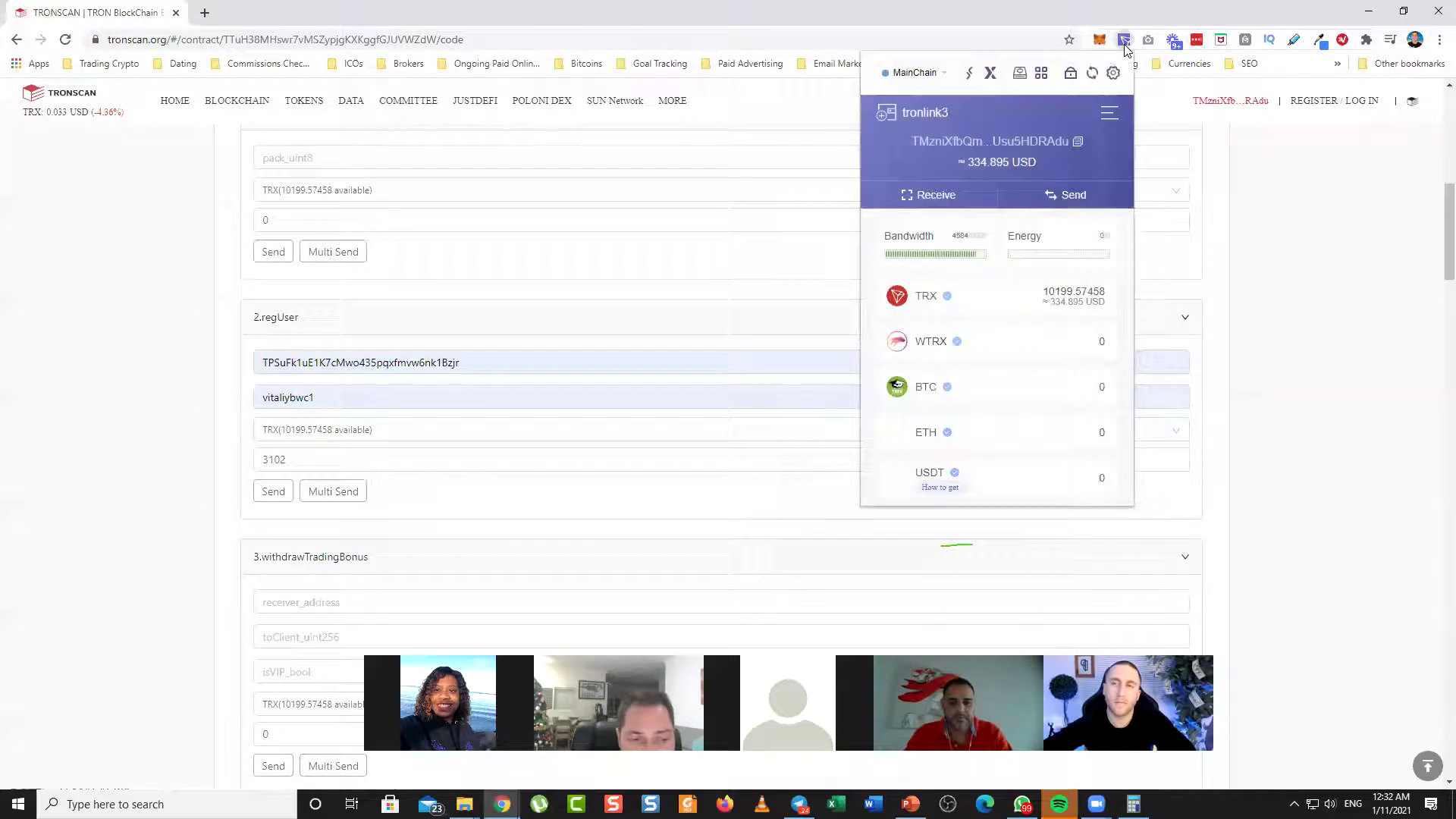
{"action": "left_click", "coordinate": [1018, 306]}
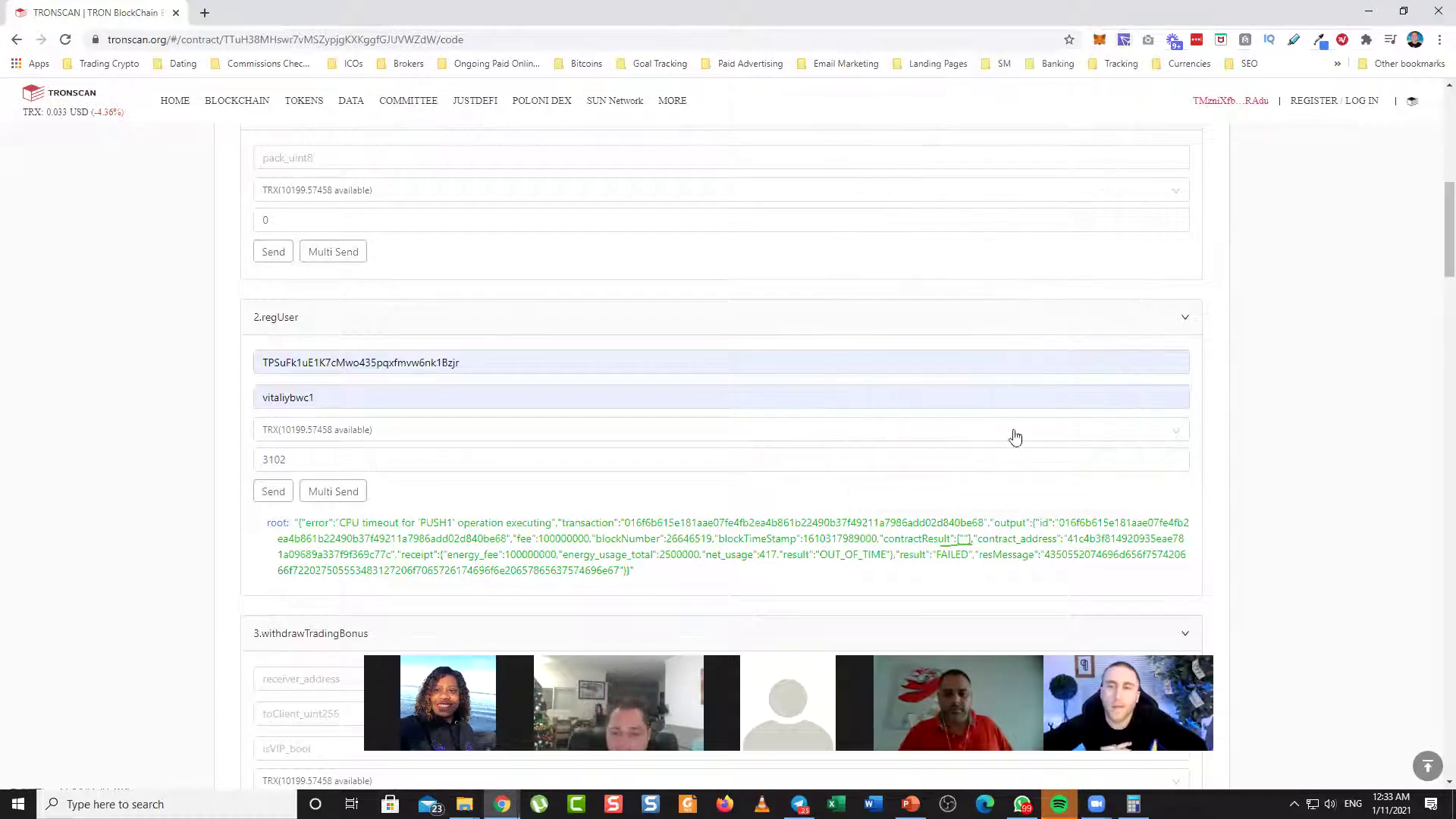
{"action": "left_click_drag", "start_coordinate": [966, 655], "coordinate": [930, 654]}
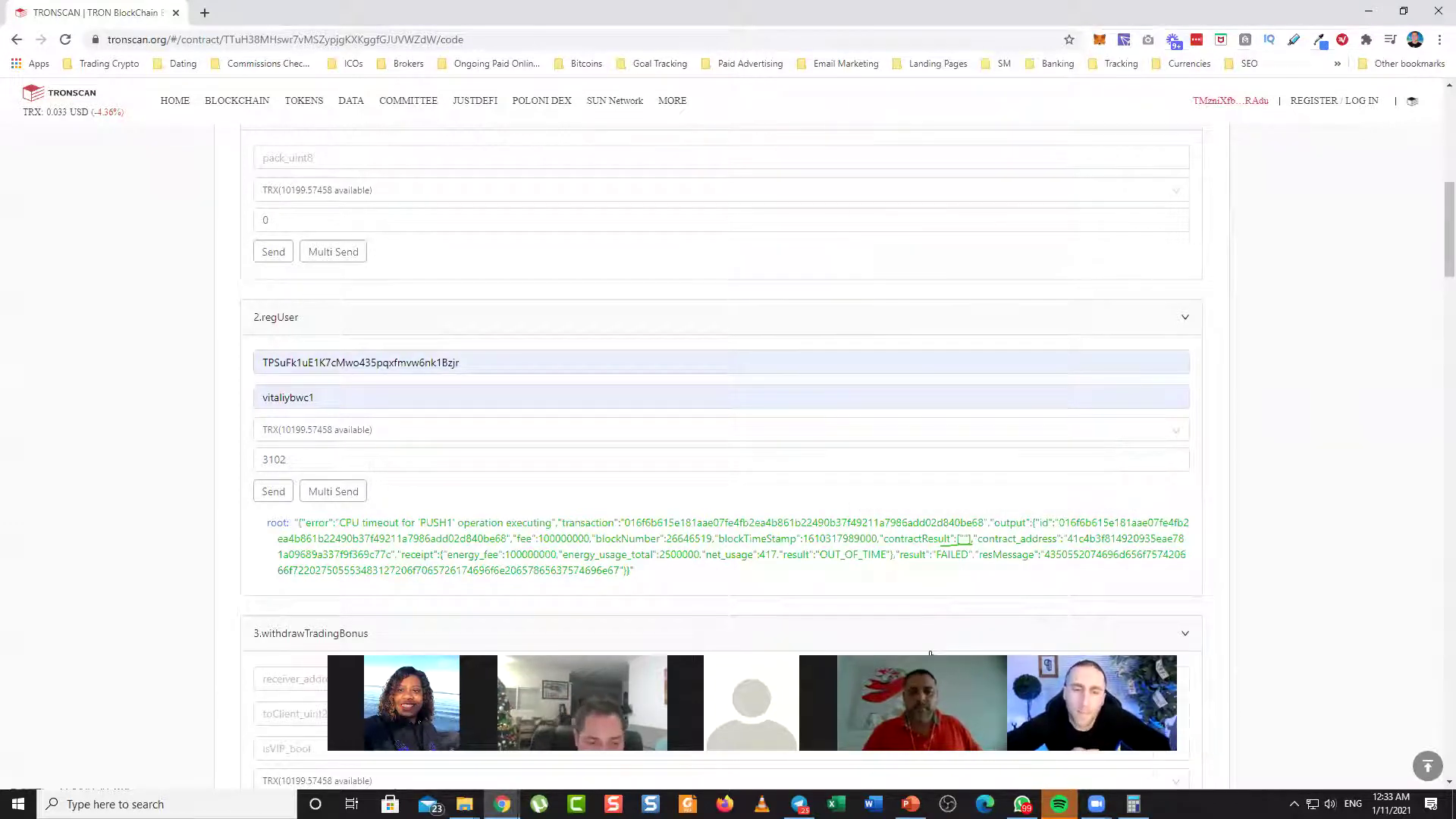
{"action": "scroll", "coordinate": [668, 523], "scroll_direction": "up", "scroll_amount": 1}
{"action": "scroll", "coordinate": [667, 518], "scroll_direction": "up", "scroll_amount": 6}
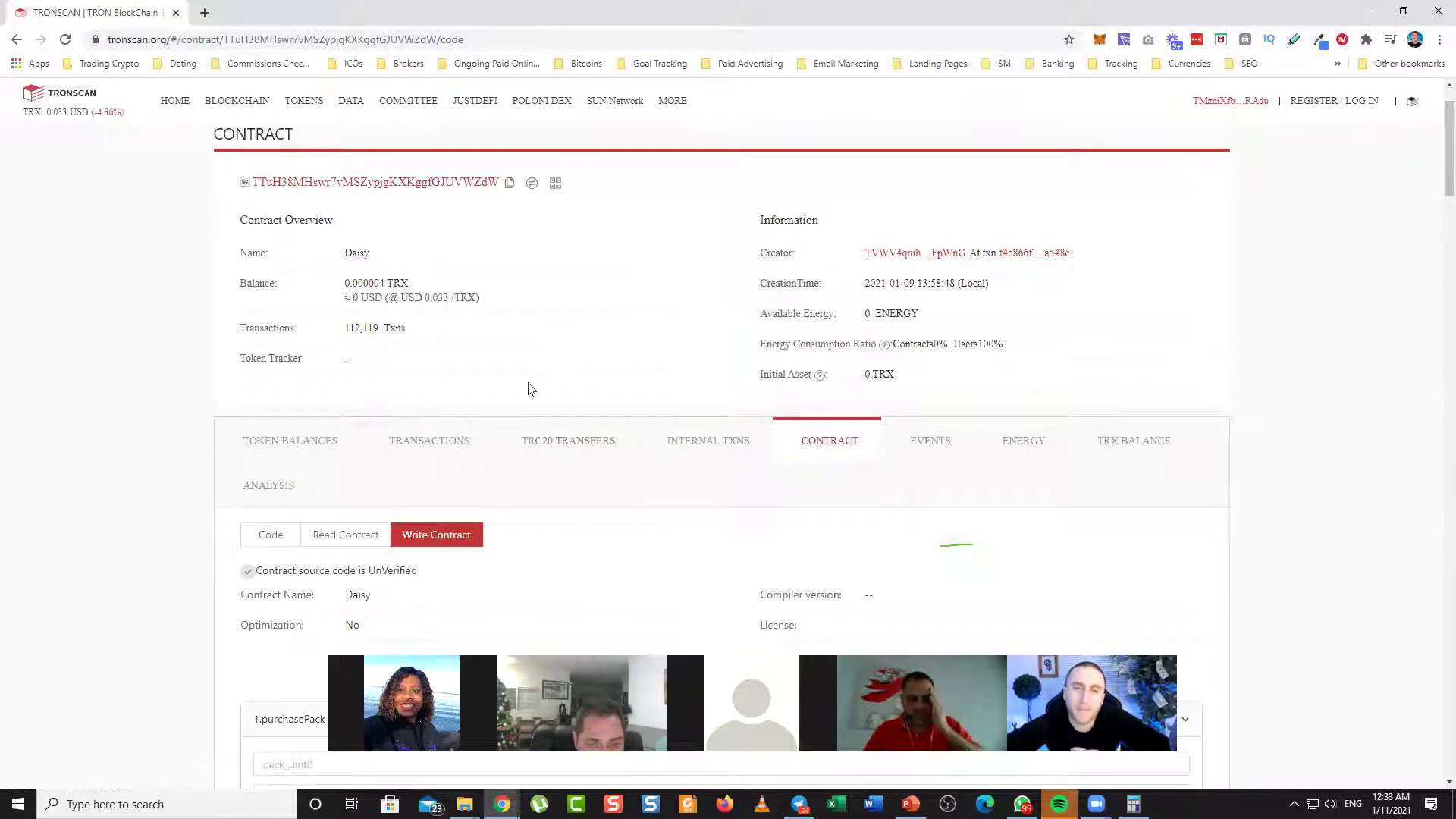
{"action": "left_click", "coordinate": [463, 448]}
{"action": "scroll", "coordinate": [621, 379], "scroll_direction": "down", "scroll_amount": 5}
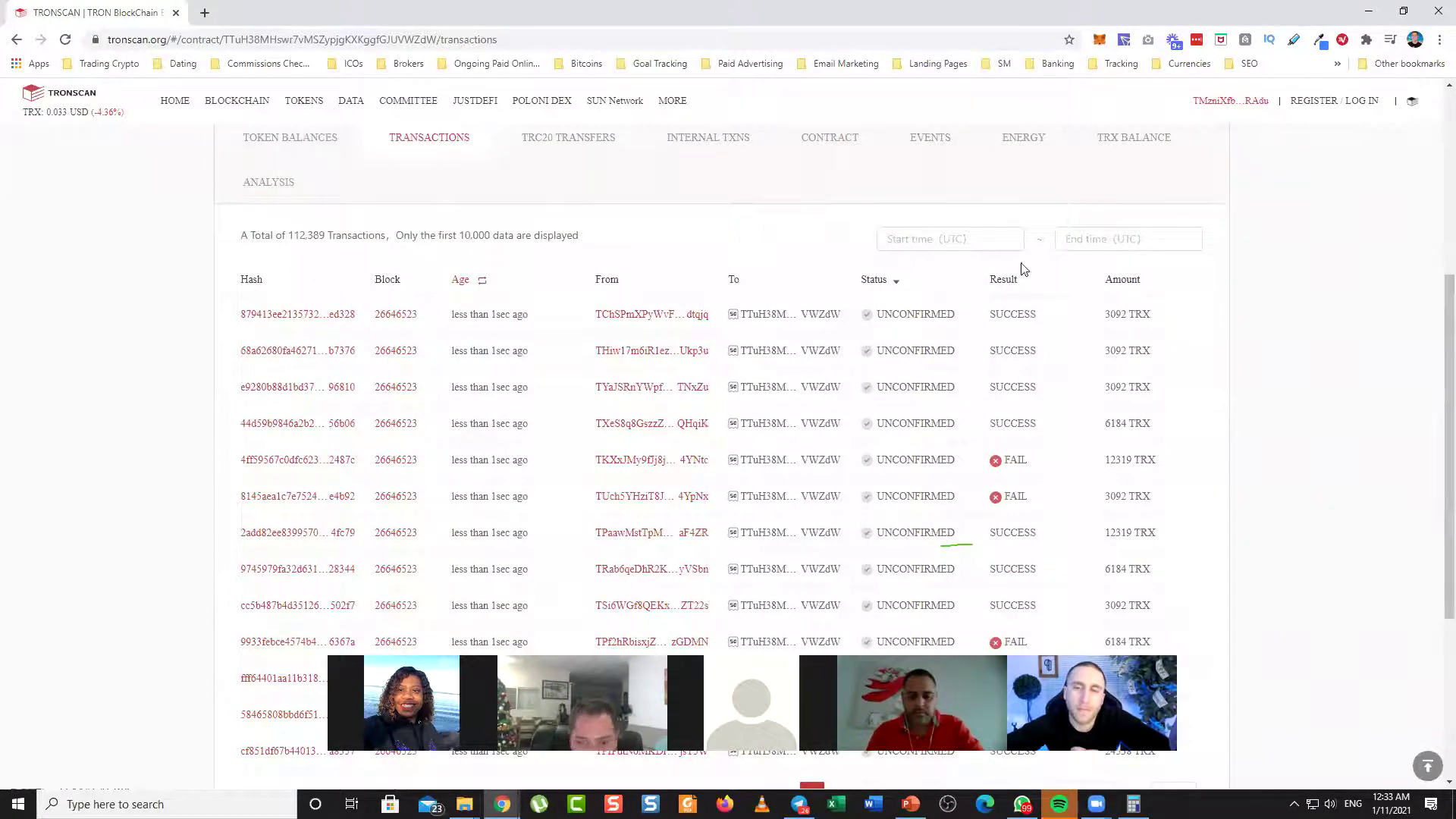
- Highlight the newest 3092 TRX transaction amount and return to the contract's Write Contract functions
{"action": "left_click_drag", "start_coordinate": [1106, 315], "coordinate": [1124, 316]}
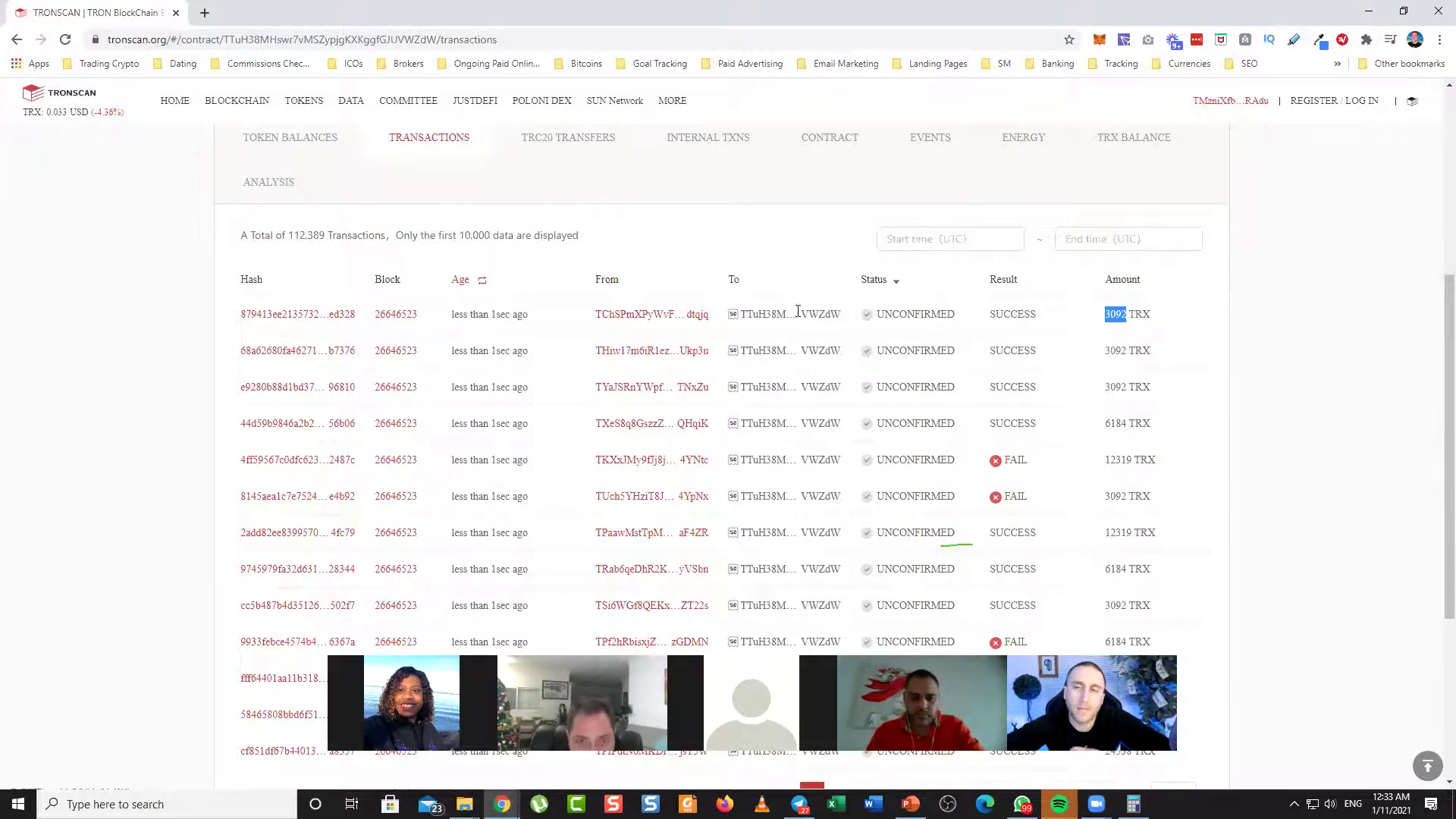
{"action": "scroll", "coordinate": [798, 311], "scroll_direction": "up", "scroll_amount": 5}
{"action": "left_click", "coordinate": [775, 513]}
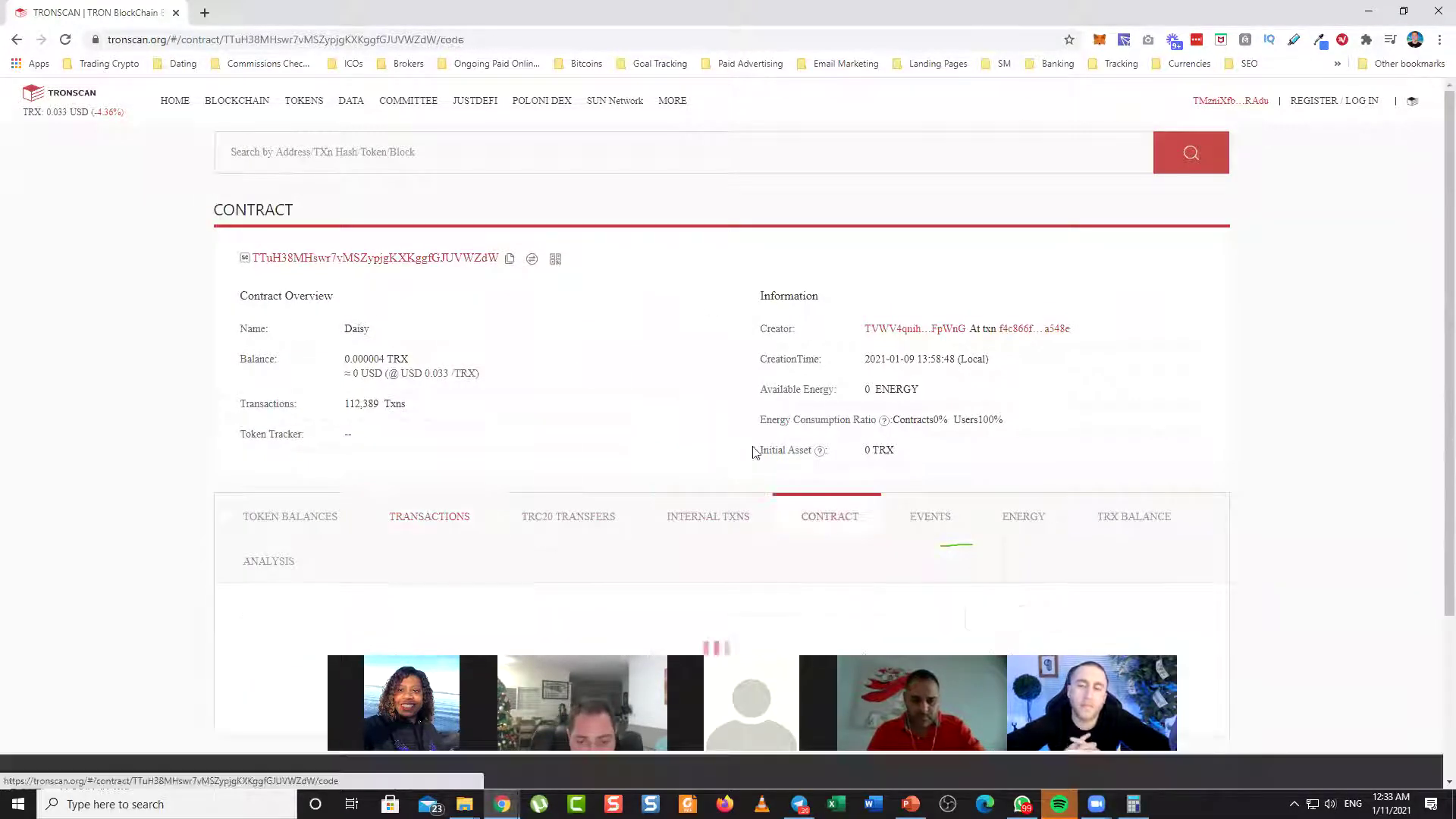
{"action": "scroll", "coordinate": [727, 425], "scroll_direction": "down", "scroll_amount": 3}
{"action": "left_click", "coordinate": [474, 370]}
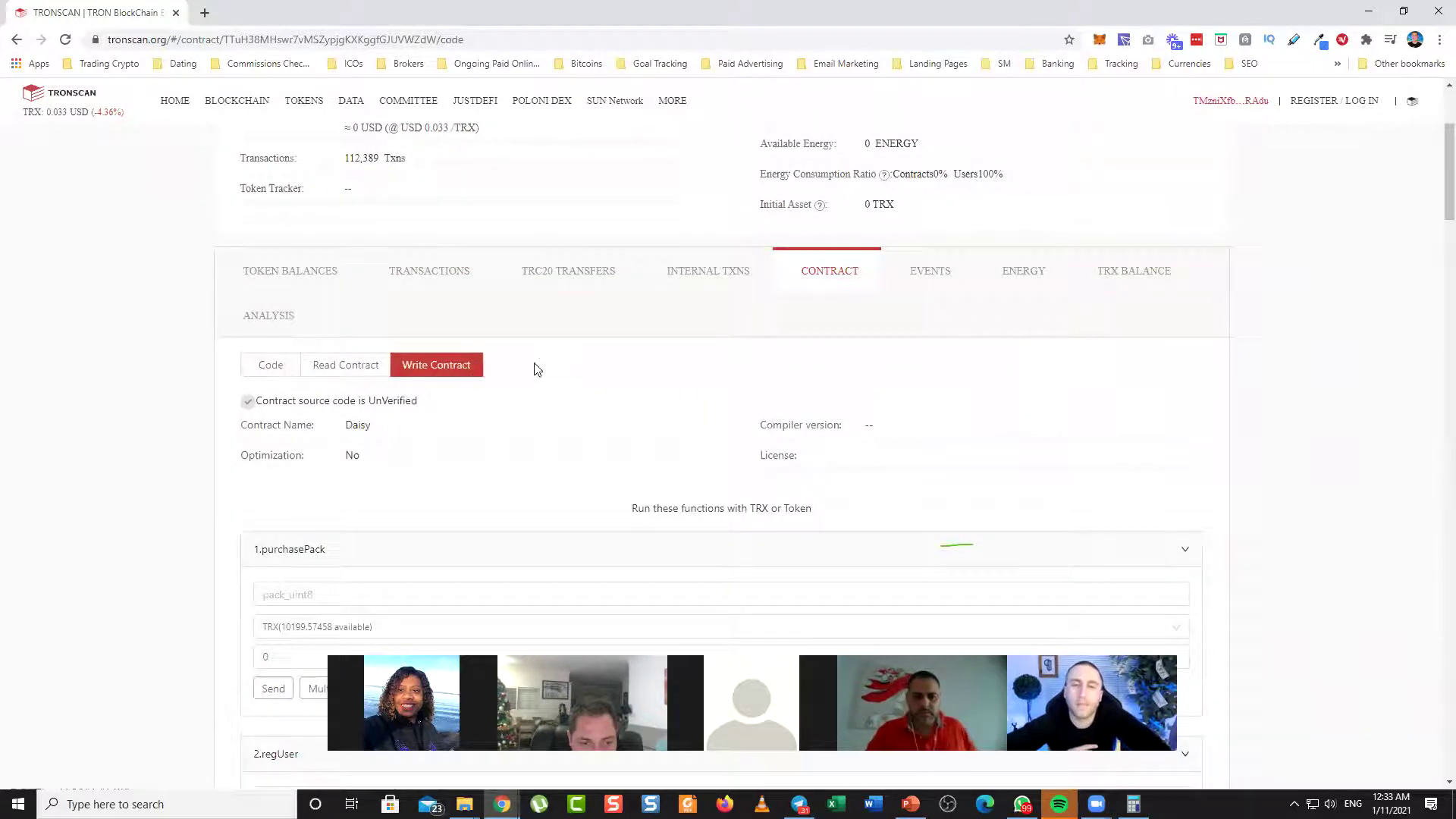
{"action": "scroll", "coordinate": [534, 376], "scroll_direction": "down", "scroll_amount": 5}
- Fill regUser with the upline referrer, user name and 3092 TRX, then send and approve in TronLink
{"action": "left_click", "coordinate": [361, 413]}
{"action": "left_click", "coordinate": [357, 455]}
{"action": "left_click", "coordinate": [357, 455]}
{"action": "left_click", "coordinate": [338, 480]}
{"action": "left_click", "coordinate": [259, 521]}
{"action": "key", "text": "BackSpace"}
{"action": "type", "text": "3092"}
{"action": "left_click", "coordinate": [273, 549]}
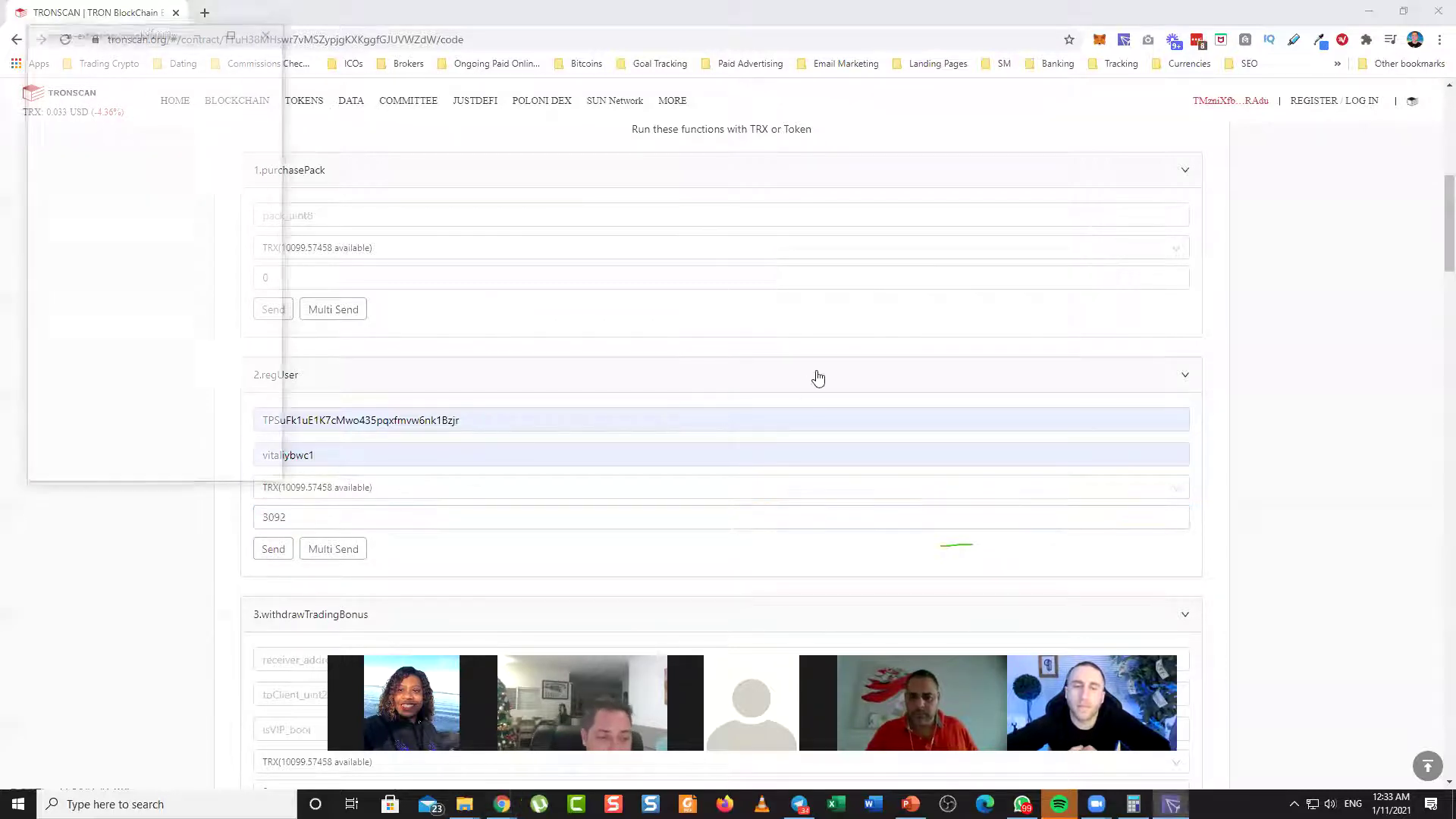
{"action": "left_click", "coordinate": [546, 360]}
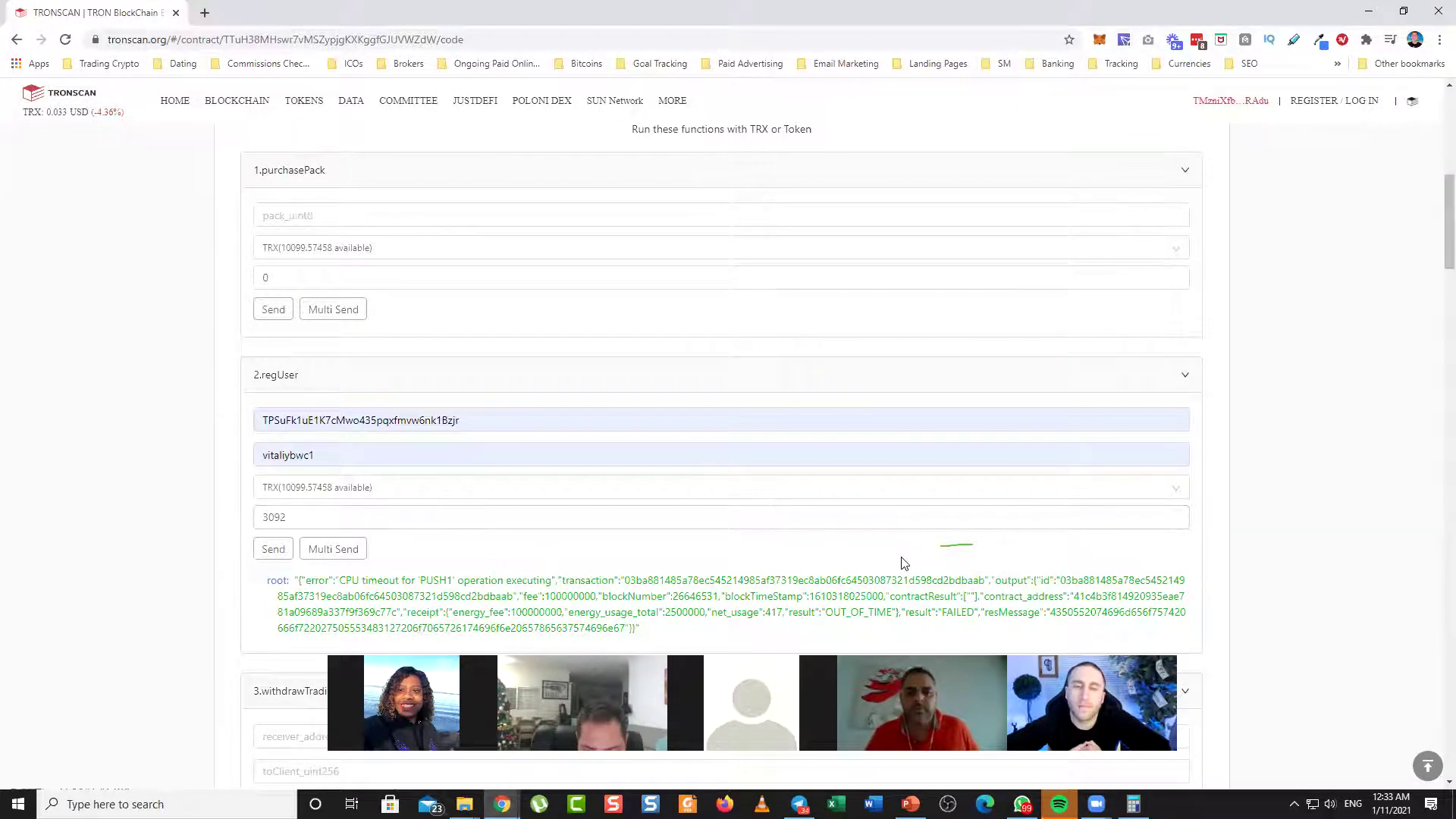
{"action": "scroll", "coordinate": [902, 562], "scroll_direction": "down", "scroll_amount": 1}
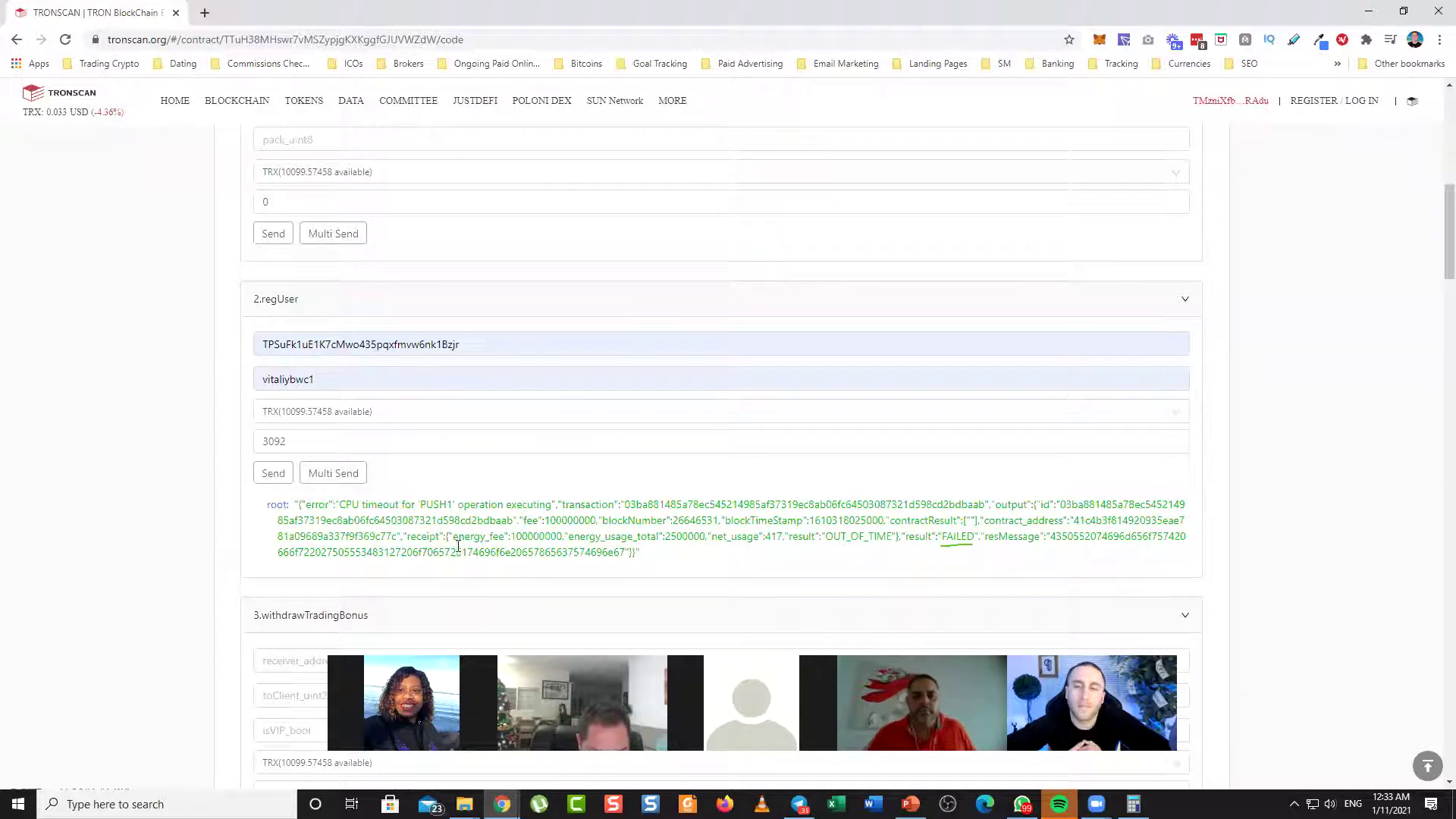
{"action": "left_click_drag", "start_coordinate": [458, 536], "coordinate": [567, 536]}
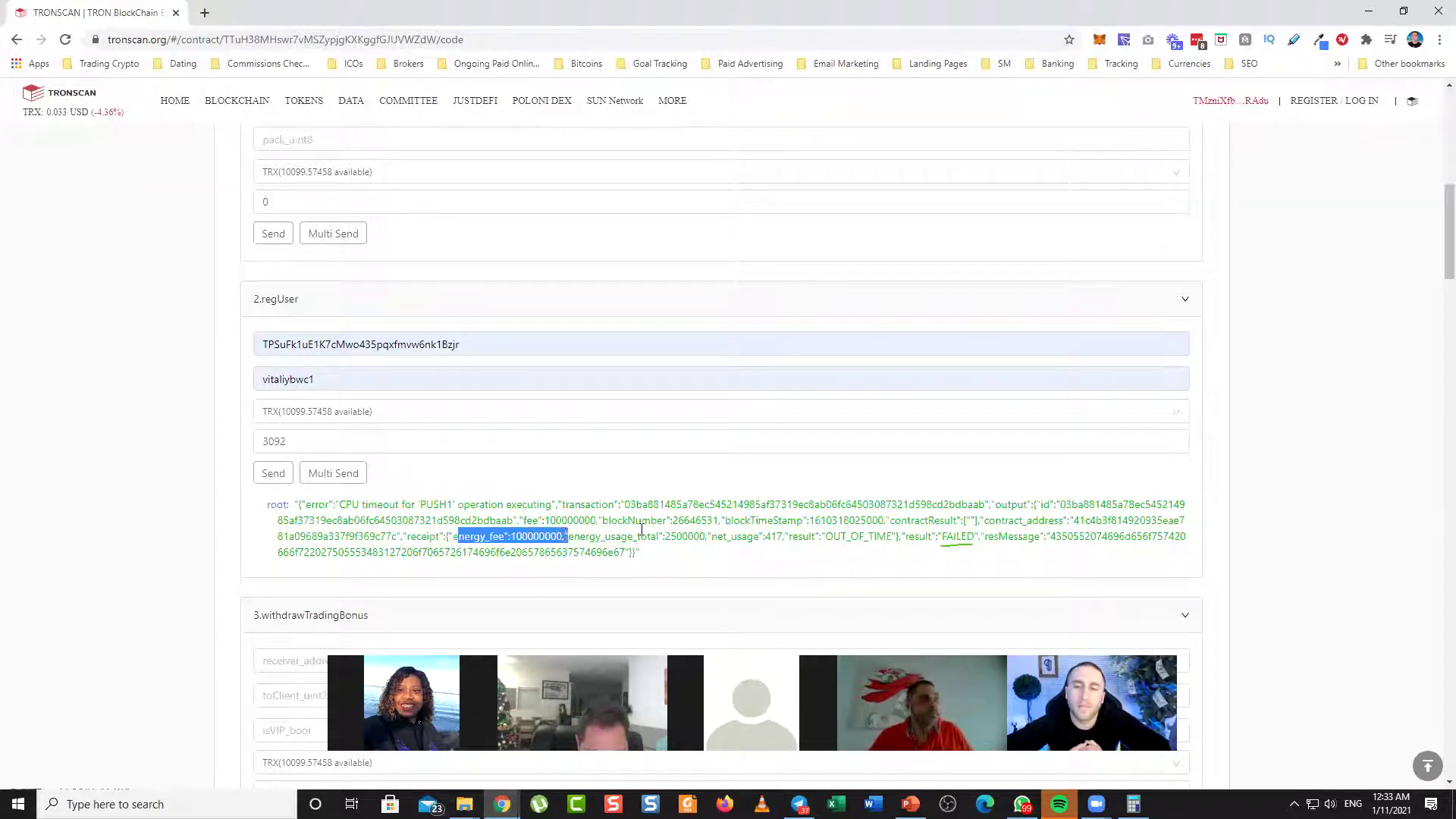
{"action": "left_click", "coordinate": [682, 528]}
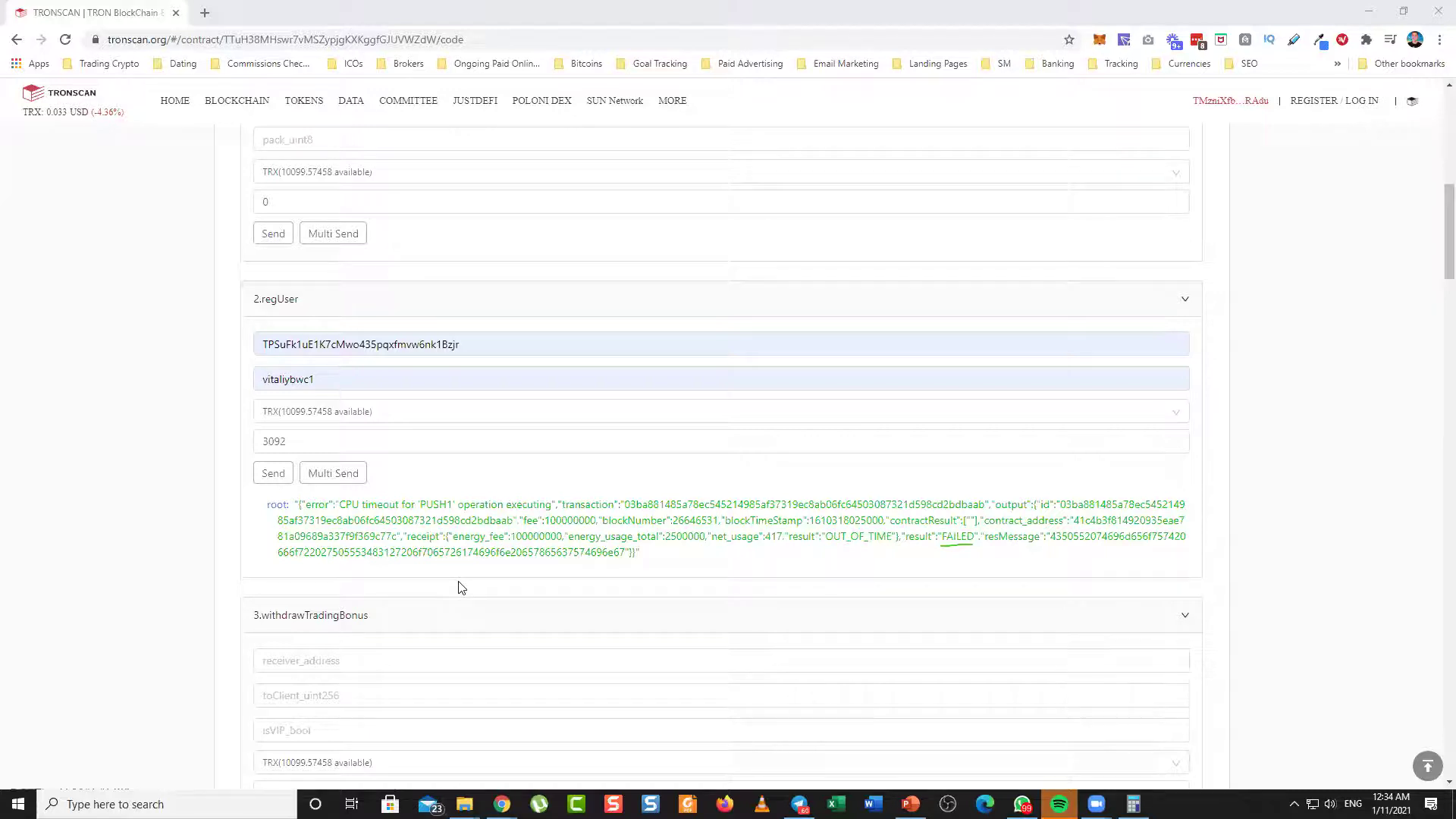
- Change the regUser name from vitaliybwc1 to vitaliybwc2
{"action": "left_click", "coordinate": [196, 414]}
{"action": "left_click", "coordinate": [349, 384]}
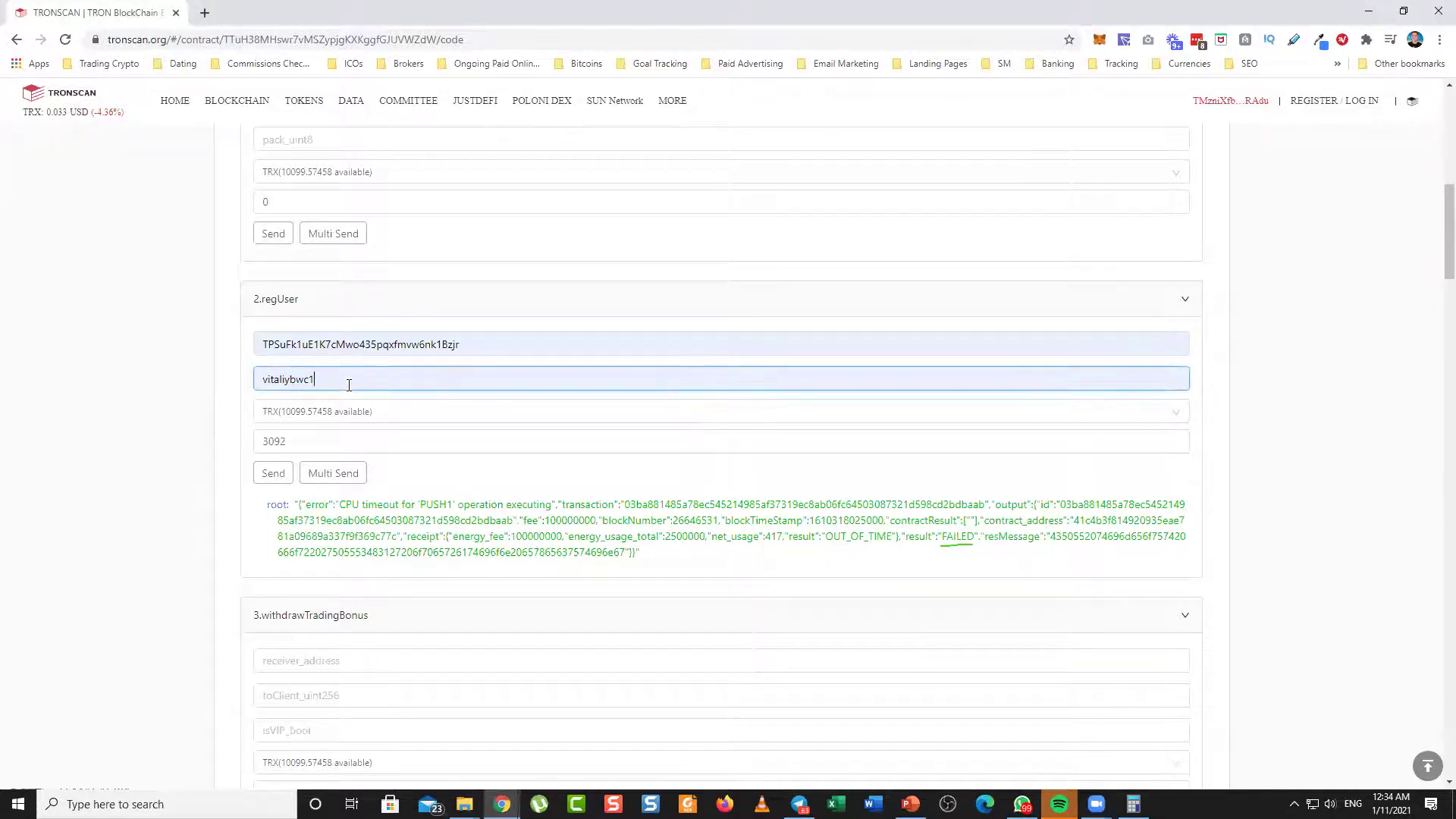
{"action": "key", "text": "BackSpace"}
{"action": "type", "text": "2"}
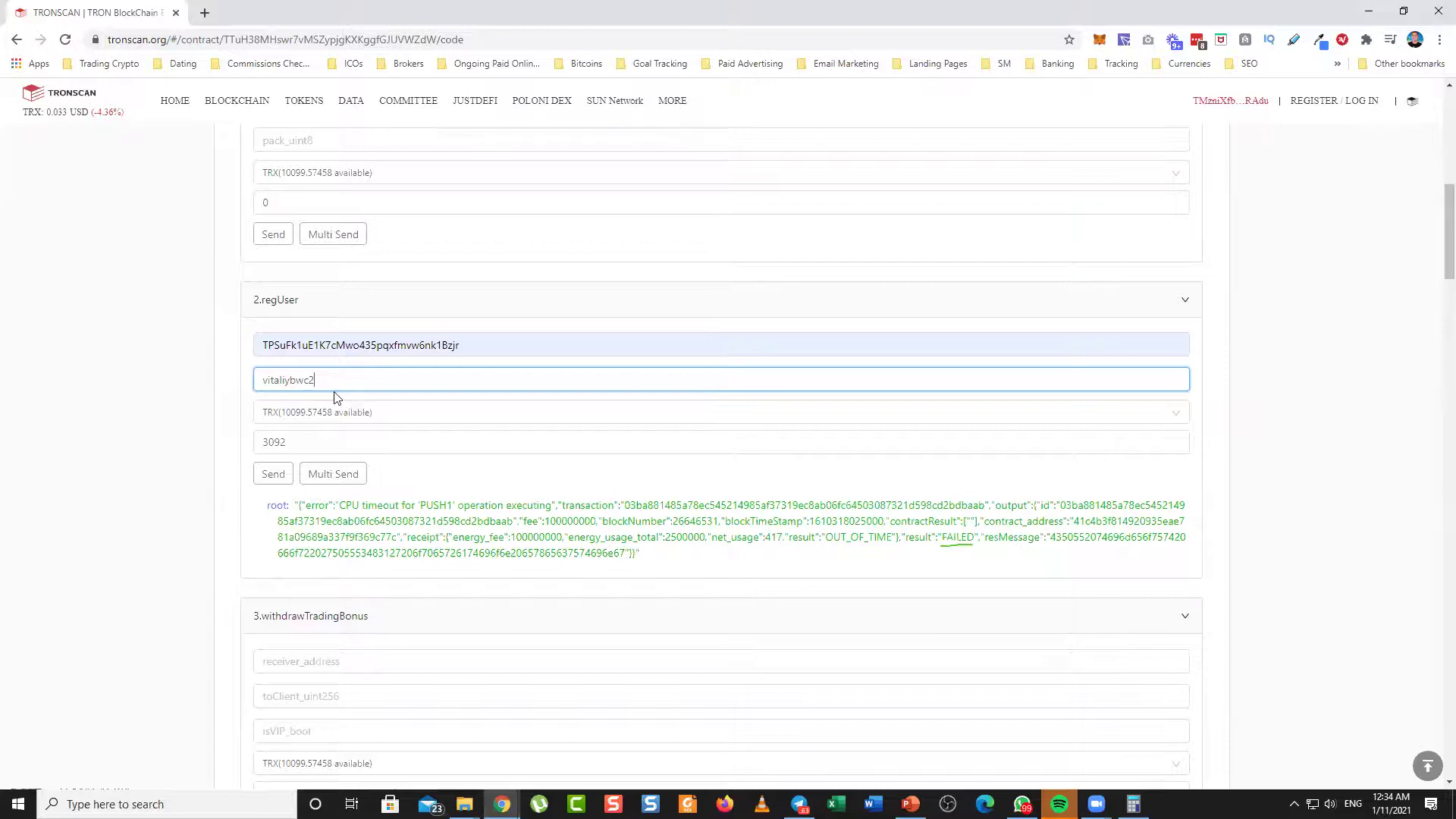
- Open and reload the contract's transaction list, reviewing the recent 3092 TRX entries
{"action": "scroll", "coordinate": [334, 326], "scroll_direction": "up", "scroll_amount": 10}
{"action": "left_click", "coordinate": [425, 523]}
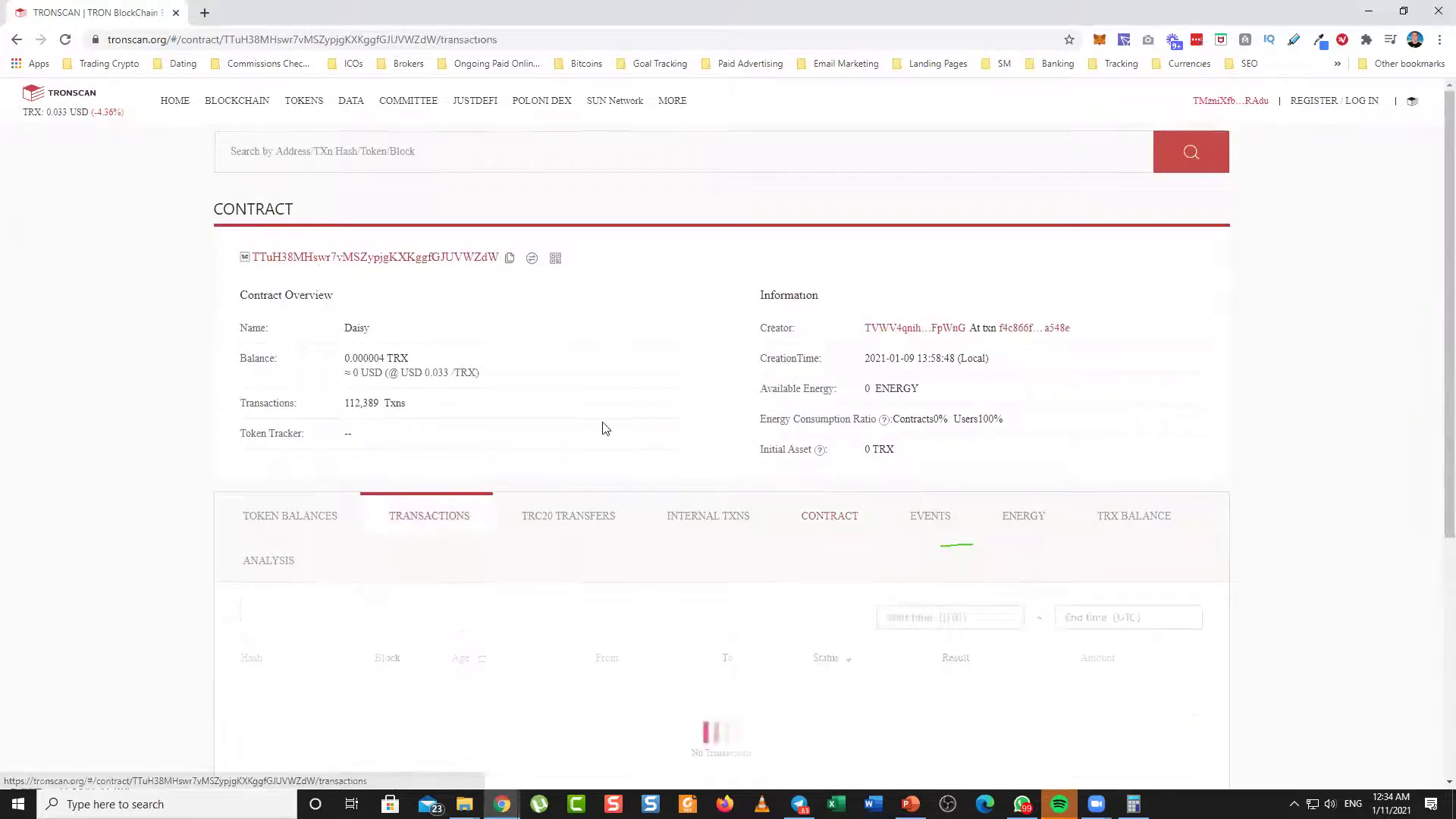
{"action": "scroll", "coordinate": [601, 426], "scroll_direction": "down", "scroll_amount": 4}
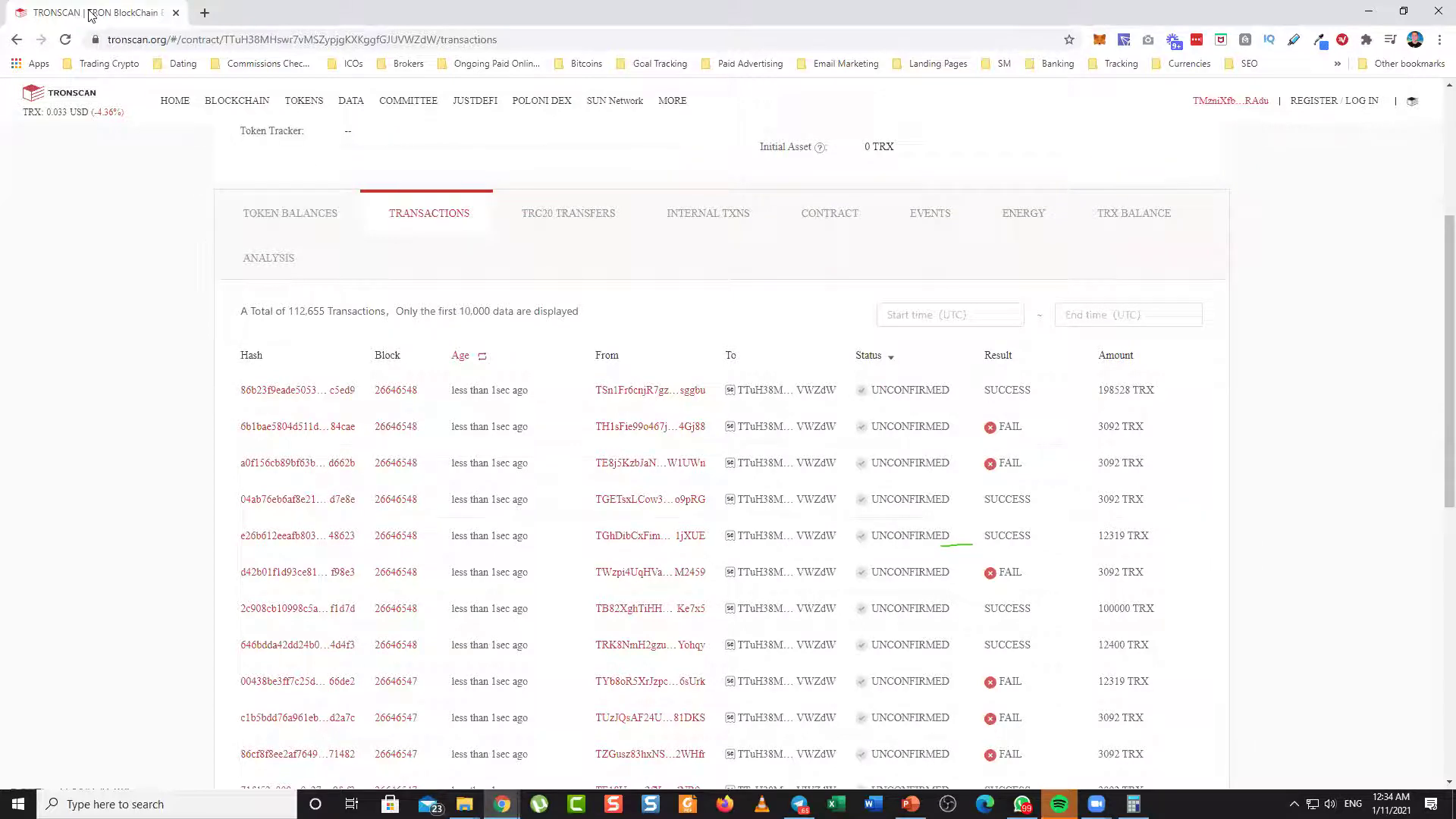
{"action": "left_click", "coordinate": [66, 40]}
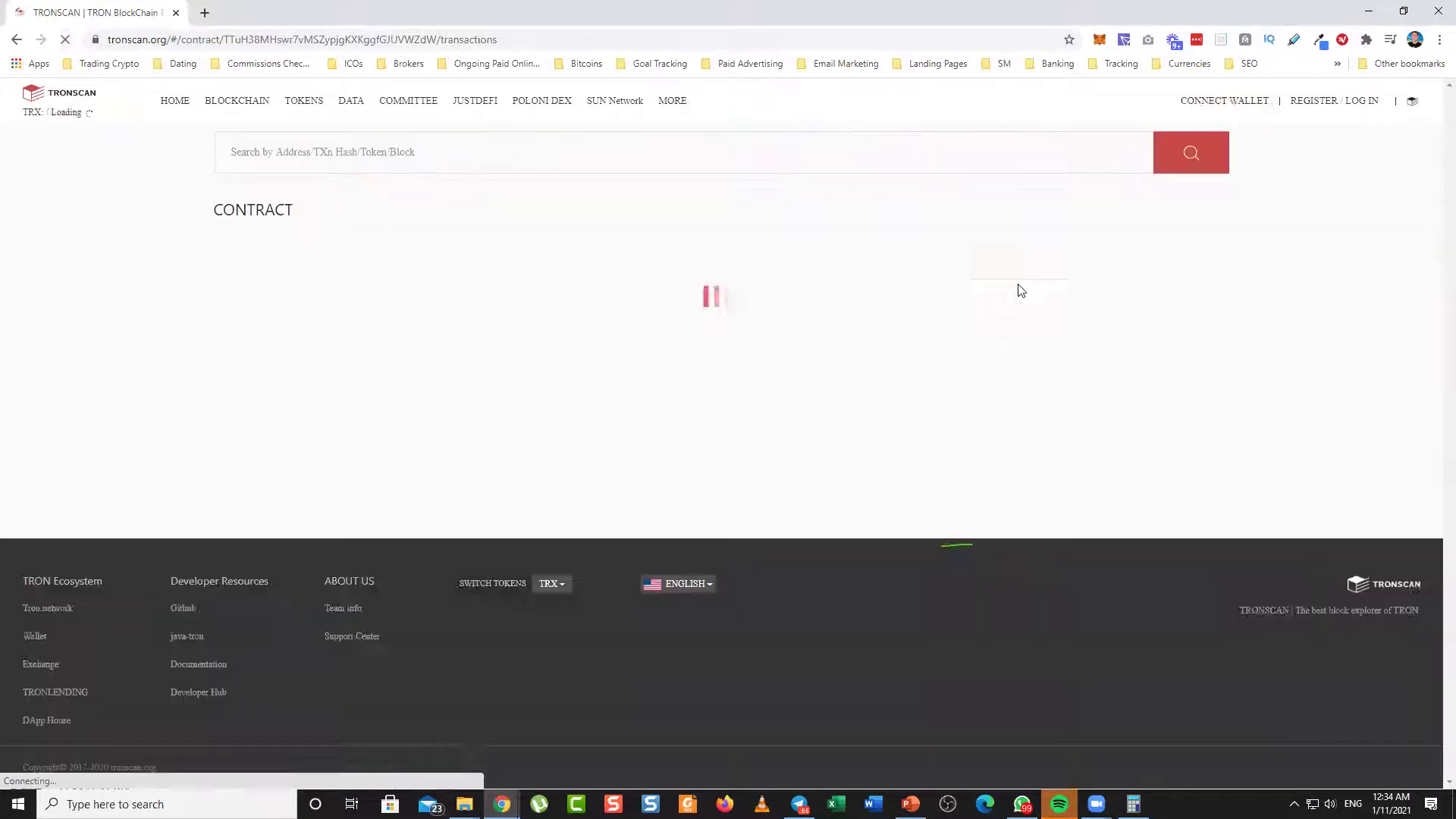
{"action": "scroll", "coordinate": [773, 316], "scroll_direction": "down", "scroll_amount": 4}
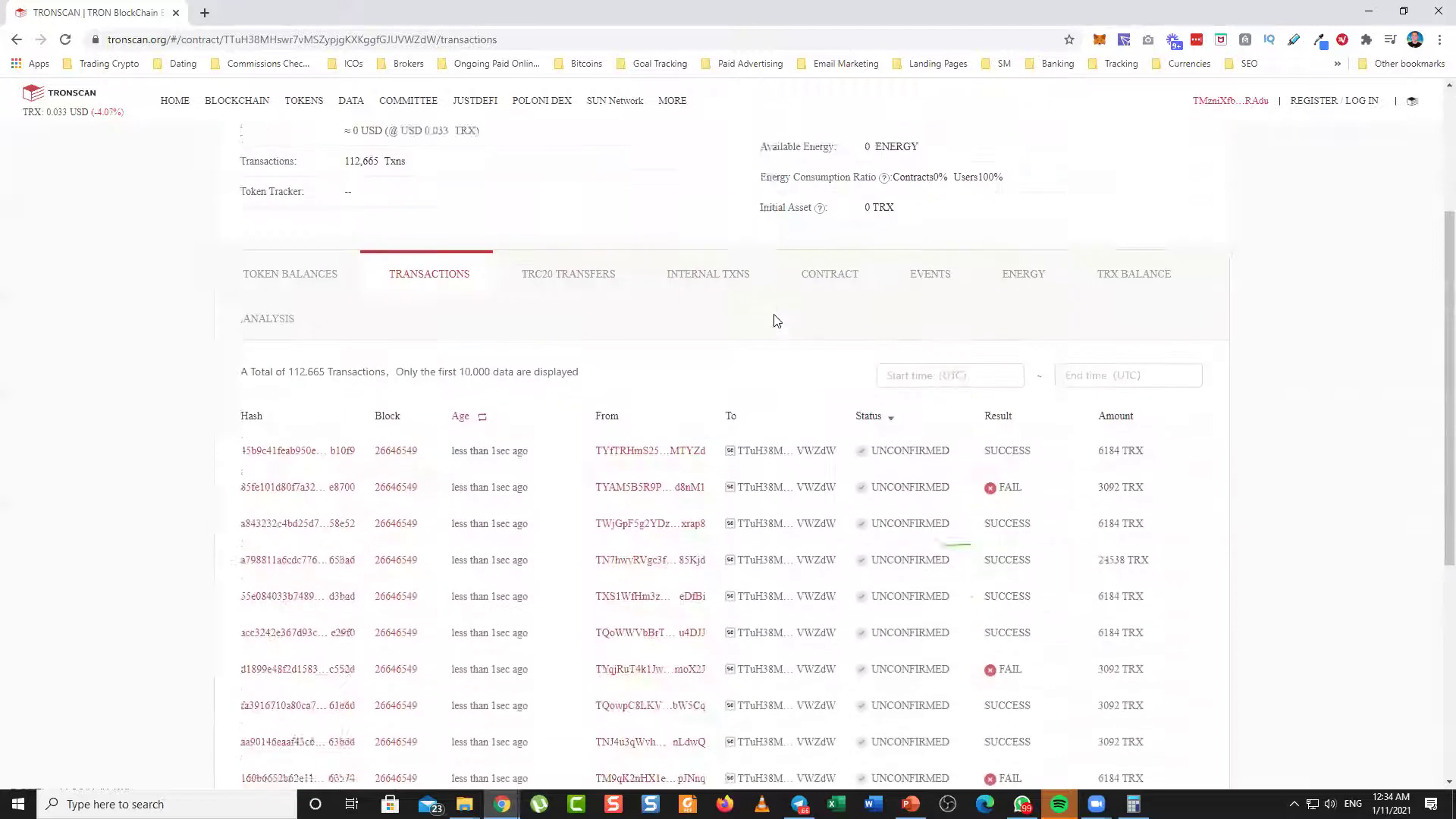
{"action": "scroll", "coordinate": [962, 360], "scroll_direction": "down", "scroll_amount": 1}
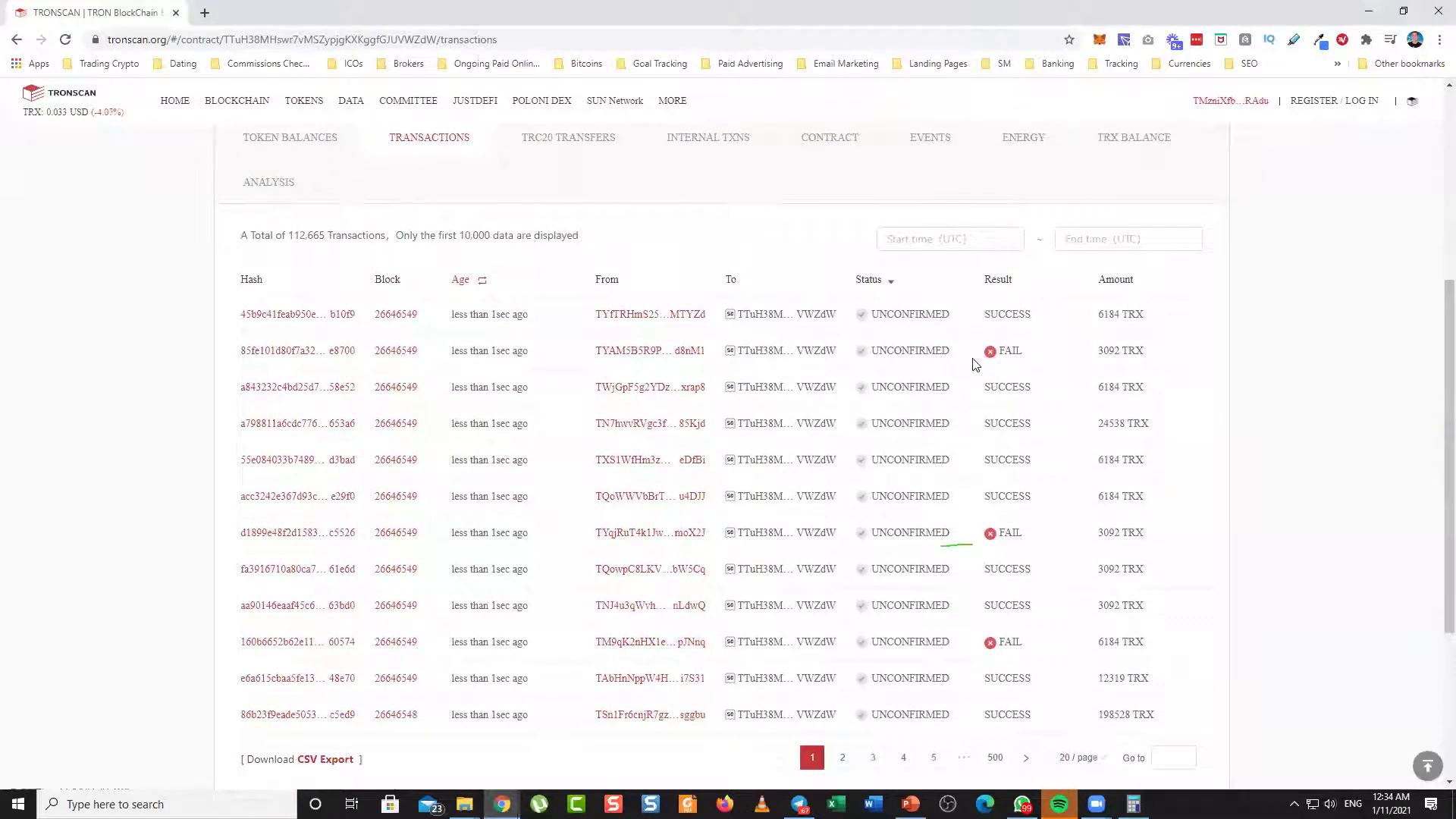
{"action": "scroll", "coordinate": [1031, 383], "scroll_direction": "down", "scroll_amount": 1}
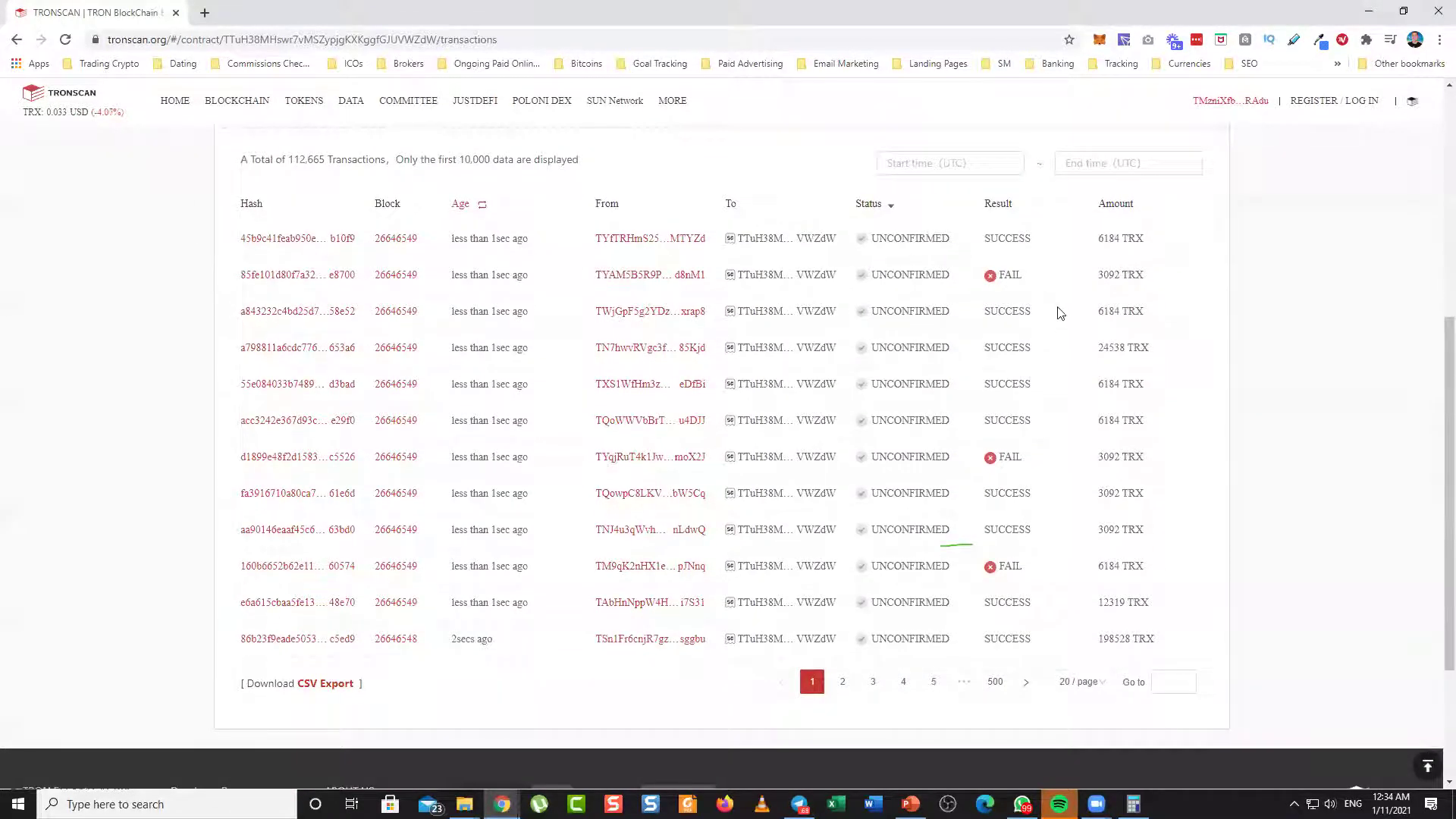
{"action": "mouse_move", "coordinate": [991, 282]}
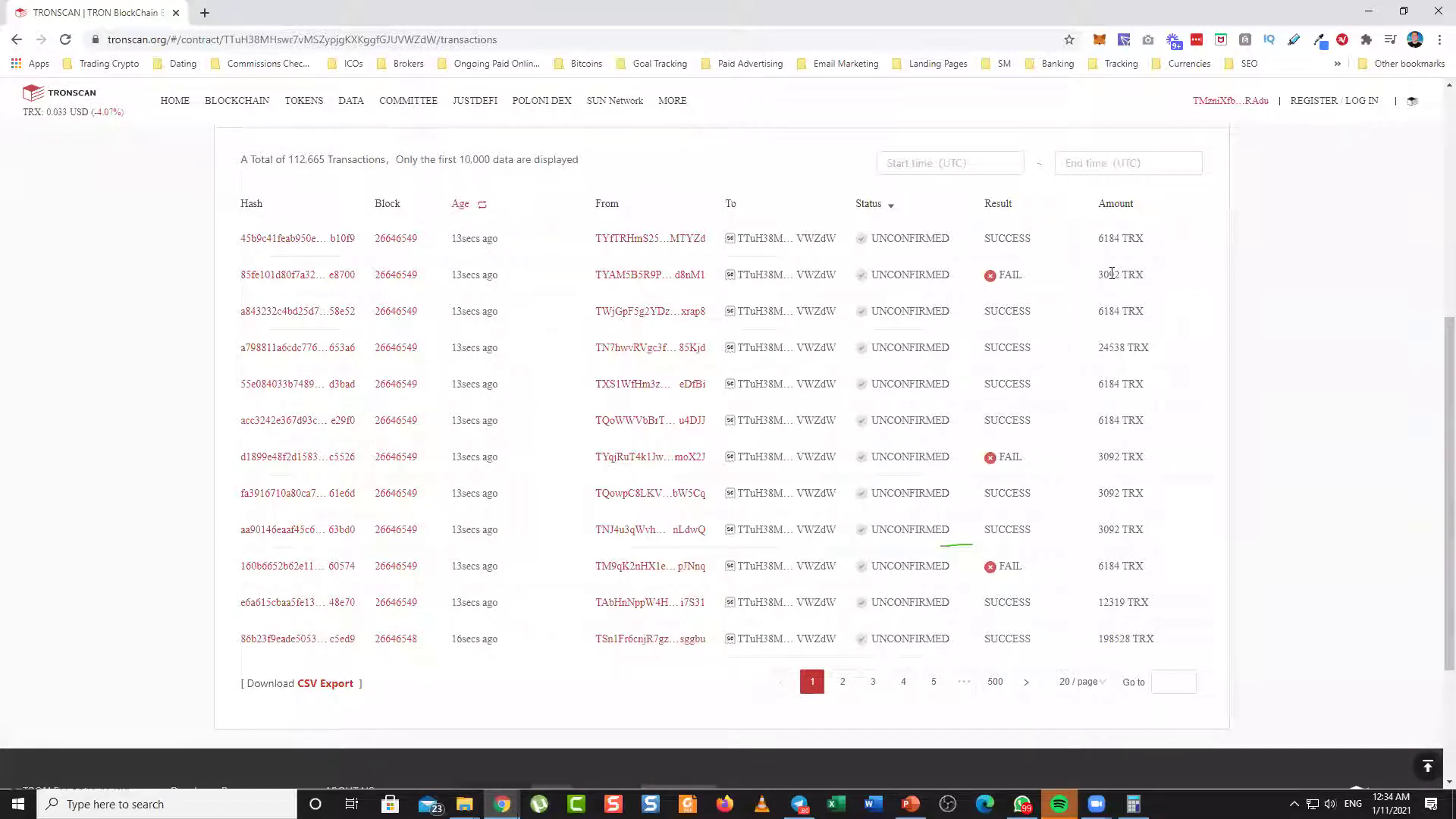
{"action": "scroll", "coordinate": [1105, 319], "scroll_direction": "down", "scroll_amount": 2}
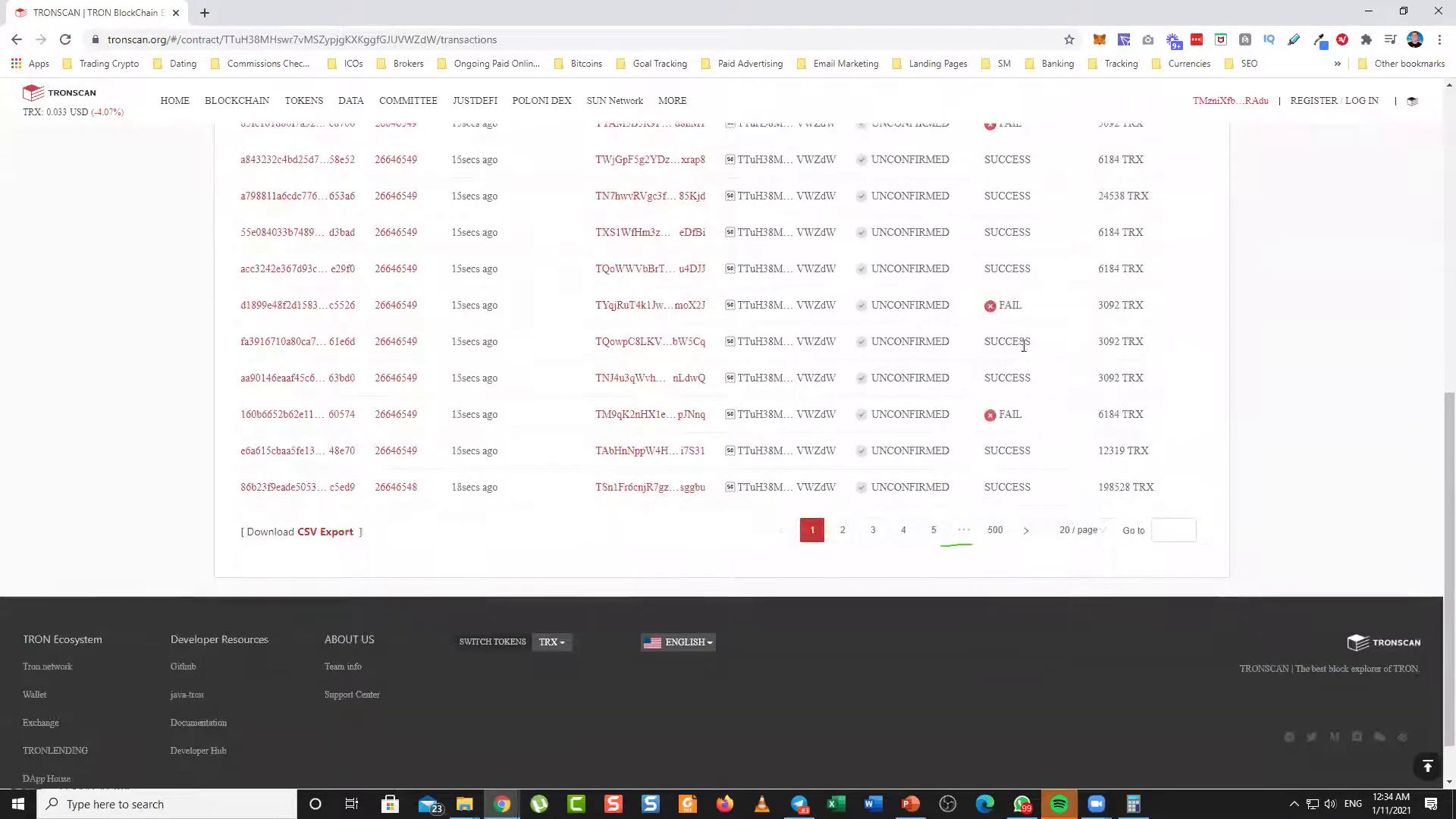
{"action": "left_click", "coordinate": [1100, 346]}
{"action": "double_click", "coordinate": [1104, 340]}
{"action": "scroll", "coordinate": [1013, 376], "scroll_direction": "up", "scroll_amount": 7}
{"action": "scroll", "coordinate": [569, 351], "scroll_direction": "down", "scroll_amount": 2}
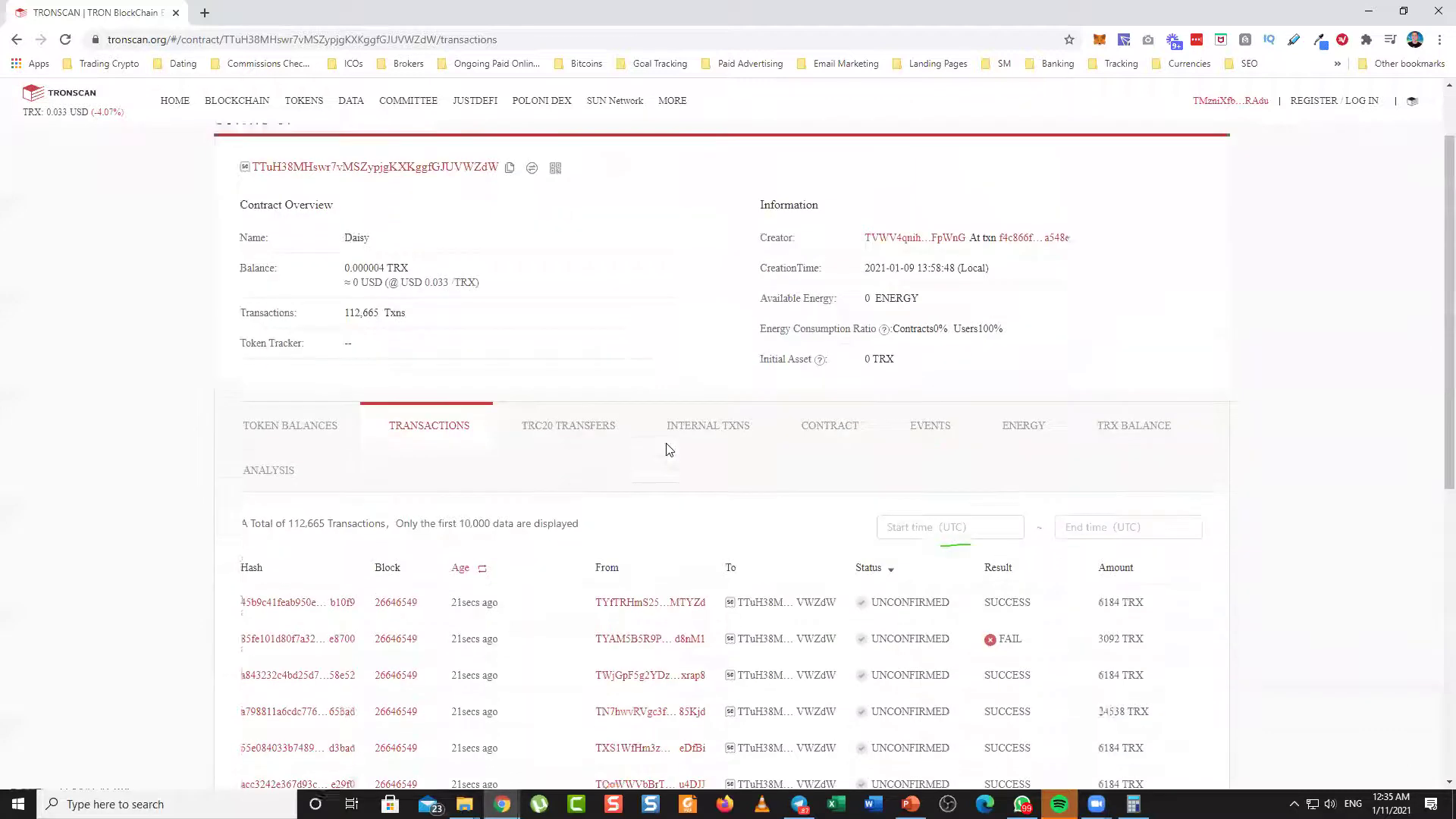
{"action": "left_click", "coordinate": [807, 367]}
{"action": "scroll", "coordinate": [715, 390], "scroll_direction": "down", "scroll_amount": 4}
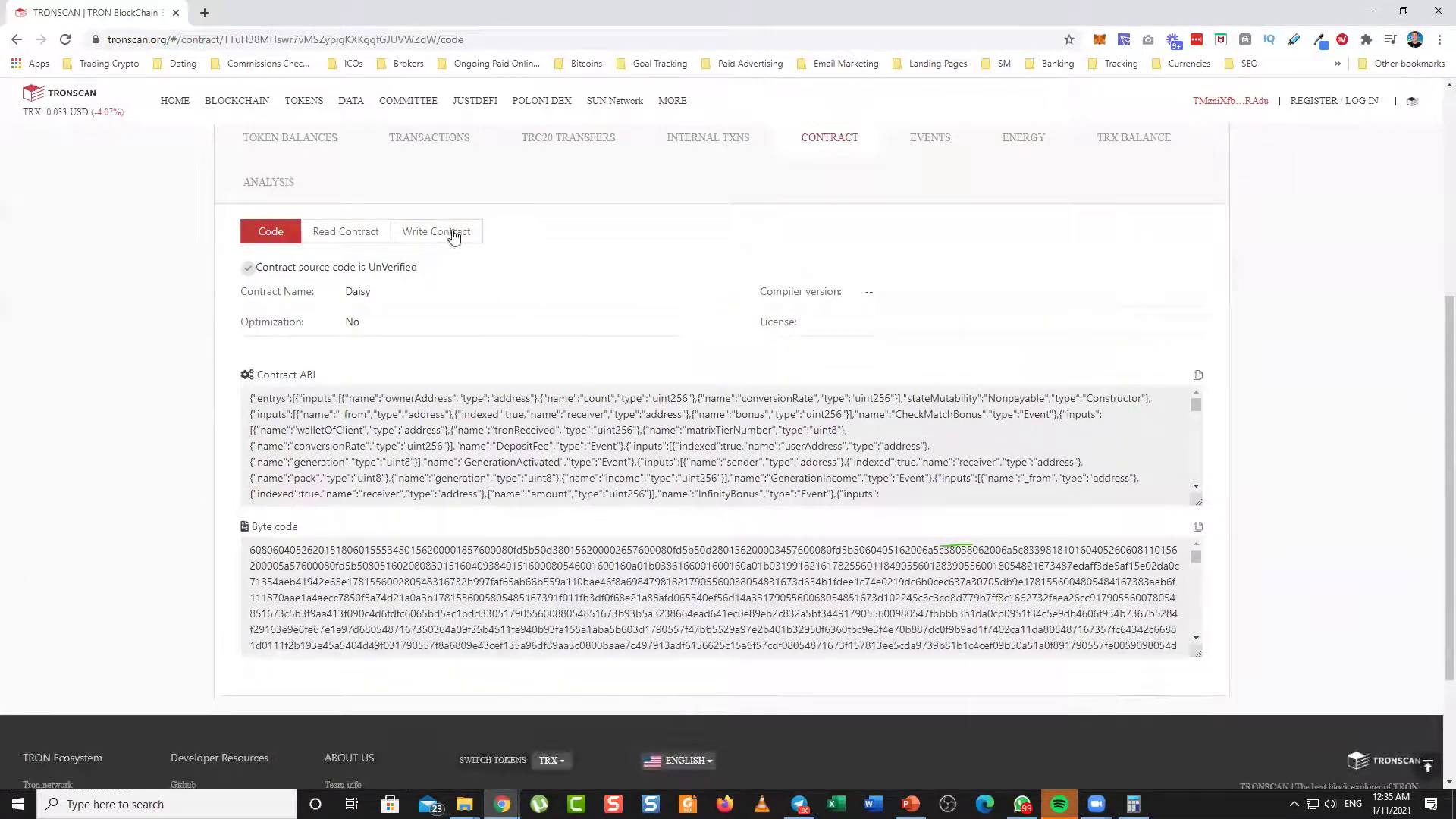
{"action": "left_click", "coordinate": [455, 233]}
{"action": "scroll", "coordinate": [423, 373], "scroll_direction": "down", "scroll_amount": 2}
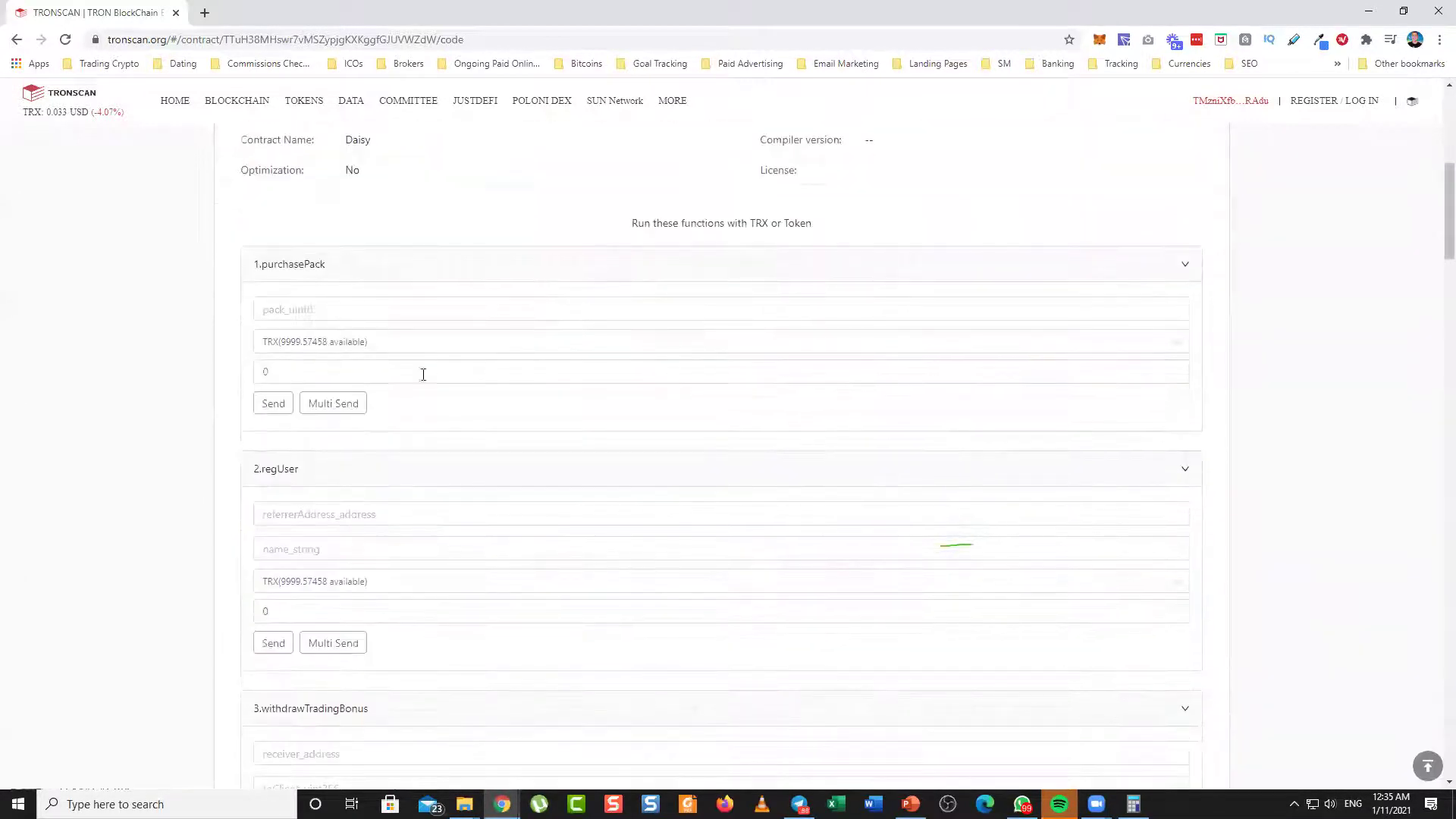
{"action": "left_click", "coordinate": [370, 506]}
{"action": "left_click", "coordinate": [369, 541]}
{"action": "scroll", "coordinate": [511, 458], "scroll_direction": "down", "scroll_amount": 3}
{"action": "left_click", "coordinate": [371, 325]}
{"action": "left_click", "coordinate": [328, 410]}
{"action": "left_click", "coordinate": [318, 384]}
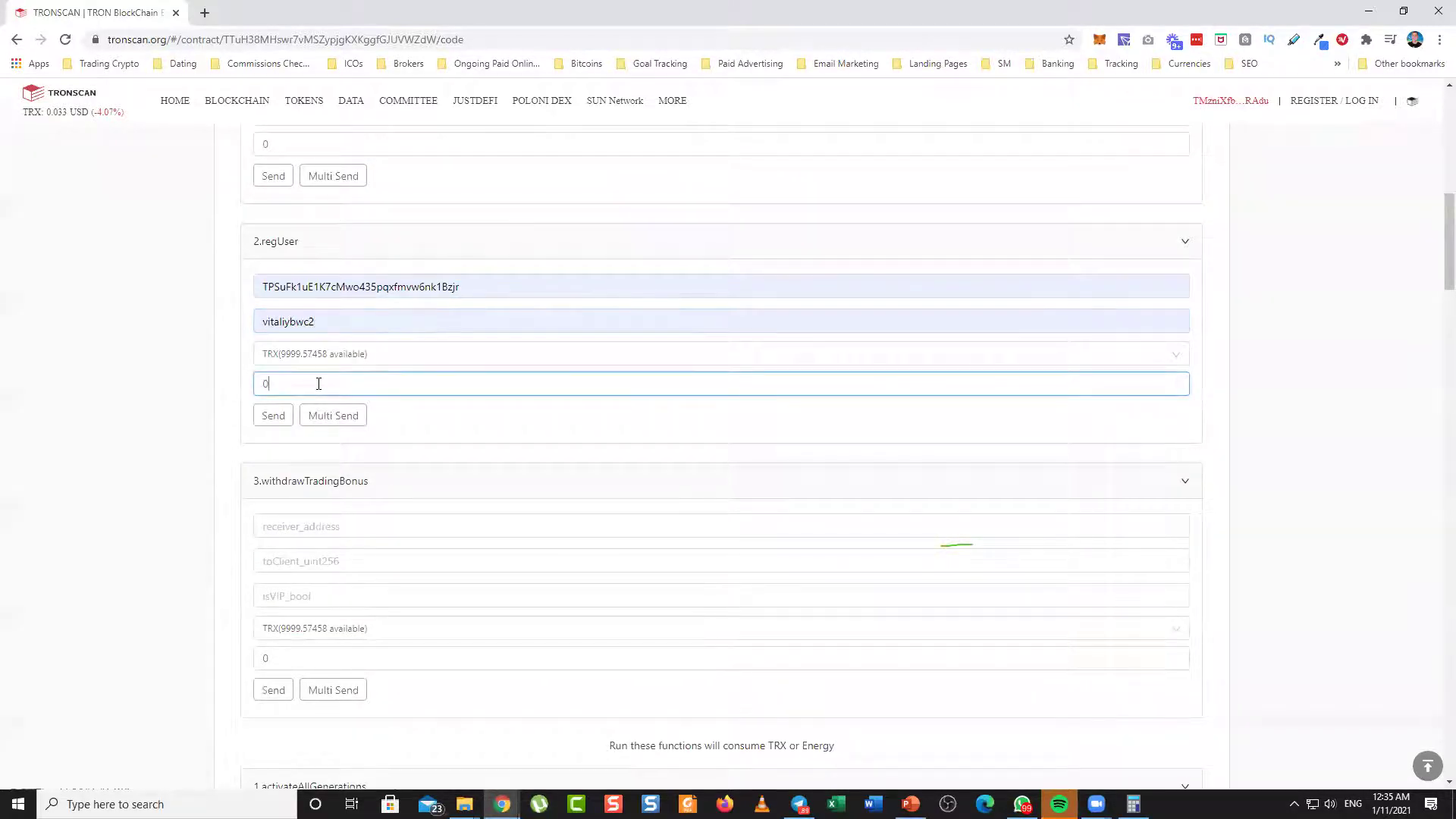
{"action": "type", "text": "3092"}
- Send the regUser call, approve it in TronLink, and check the Failed entry in TRX history
{"action": "left_click", "coordinate": [273, 415]}
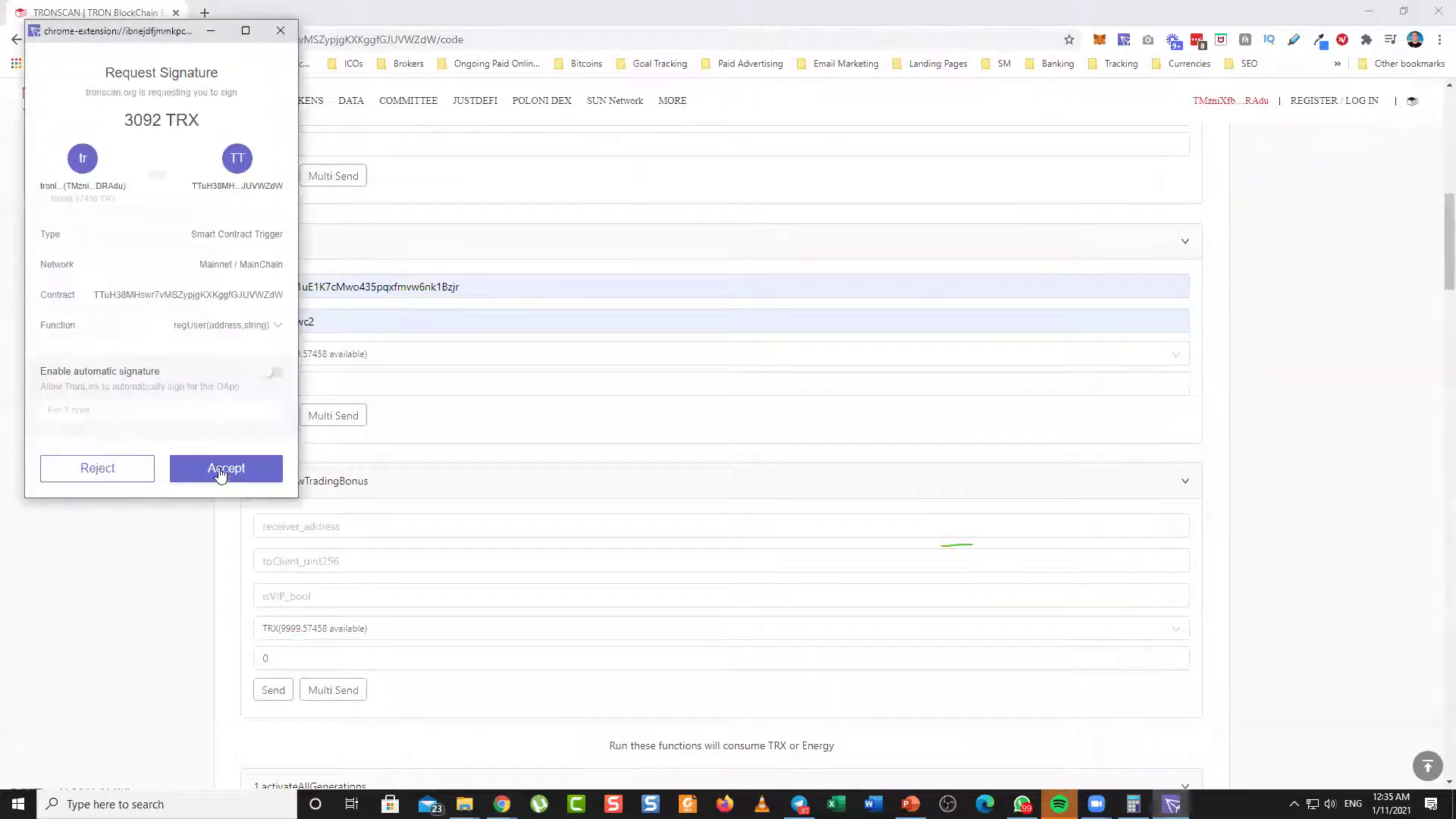
{"action": "left_click", "coordinate": [220, 470]}
{"action": "left_click", "coordinate": [1123, 44]}
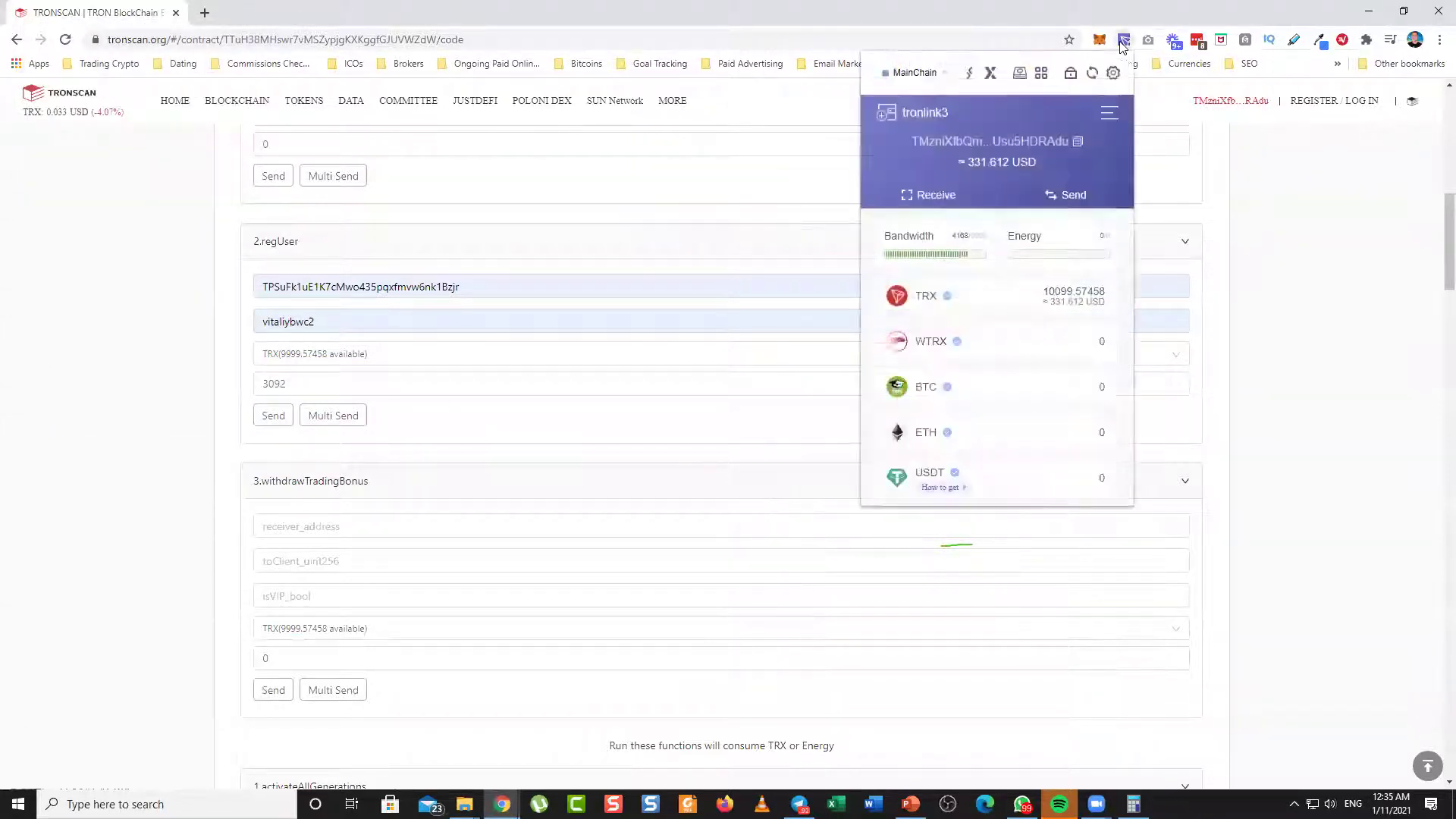
{"action": "left_click", "coordinate": [1056, 292]}
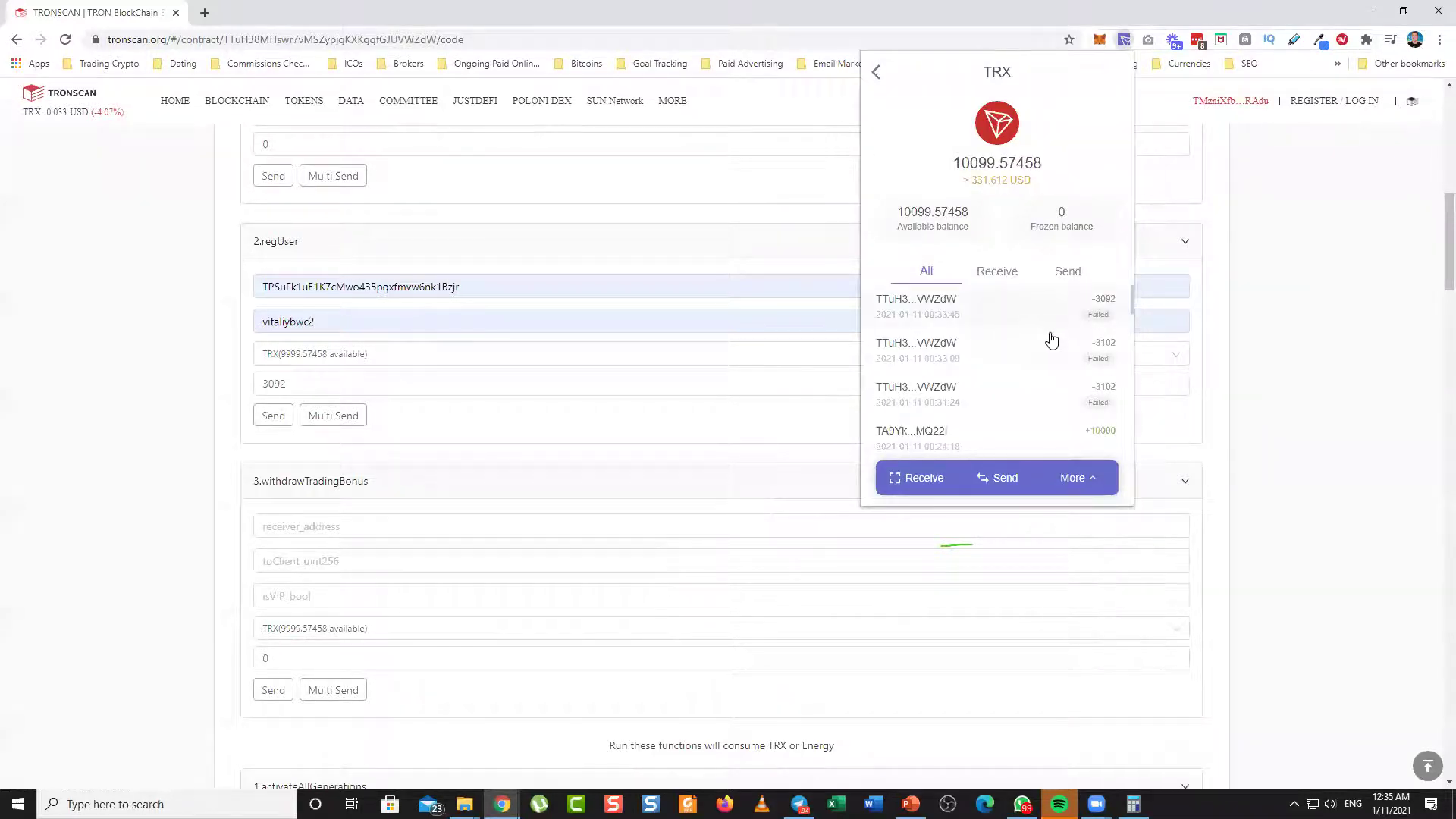
{"action": "scroll", "coordinate": [1047, 346], "scroll_direction": "down", "scroll_amount": 3}
{"action": "scroll", "coordinate": [1047, 346], "scroll_direction": "up", "scroll_amount": 3}
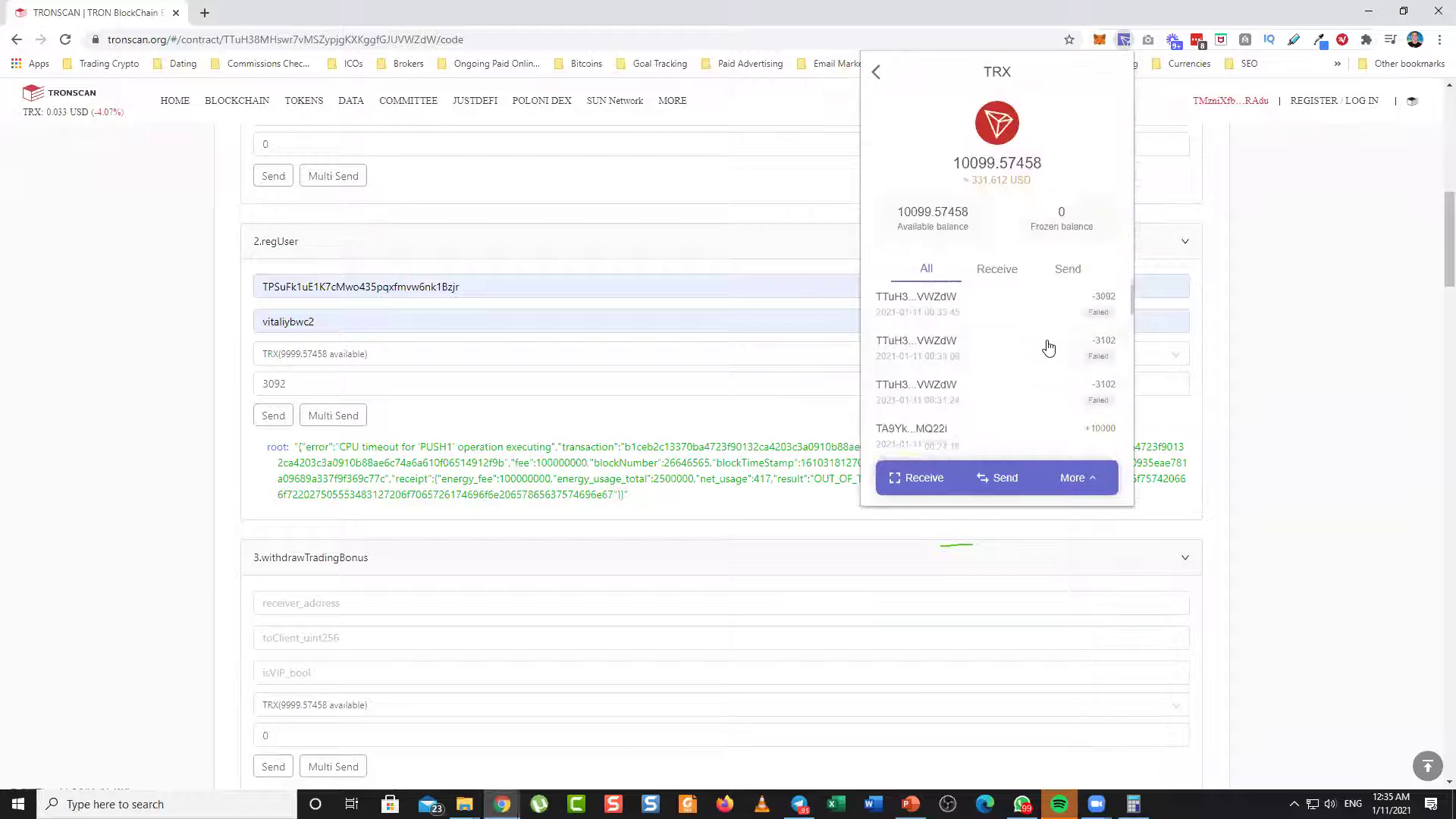
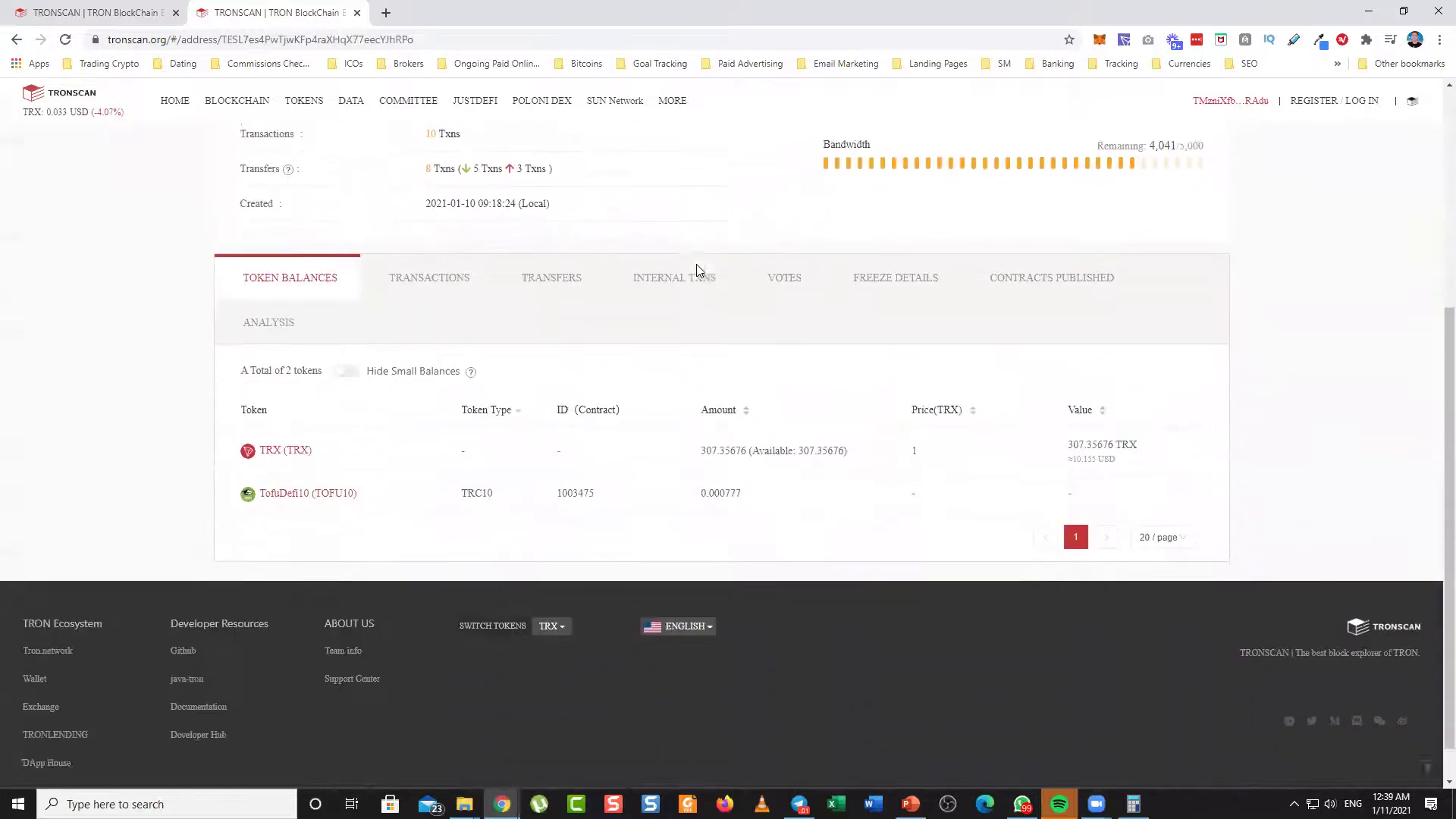
- Show the account's full list of 10 transactions
{"action": "left_click", "coordinate": [449, 254]}
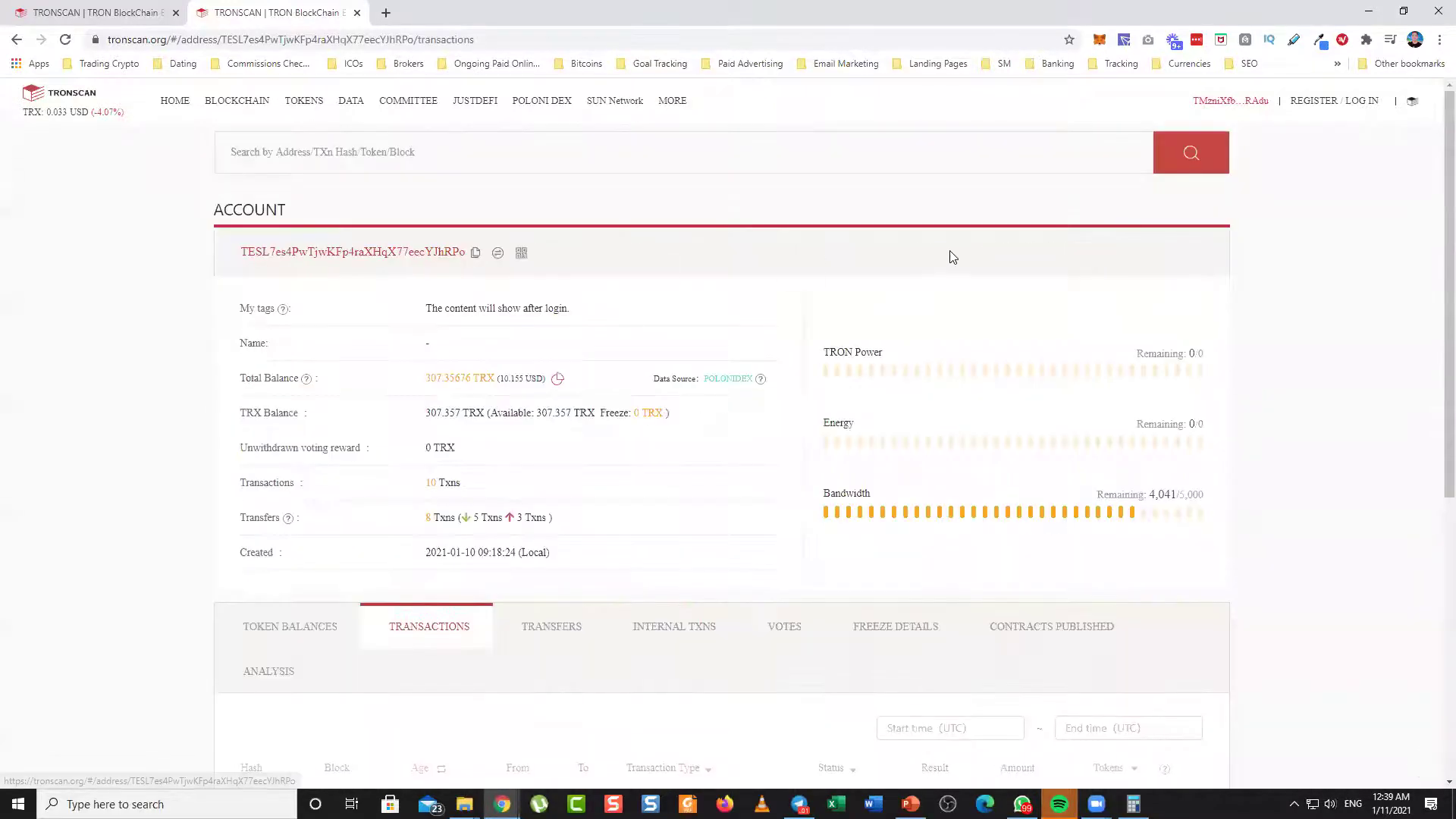
{"action": "scroll", "coordinate": [981, 258], "scroll_direction": "down", "scroll_amount": 2}
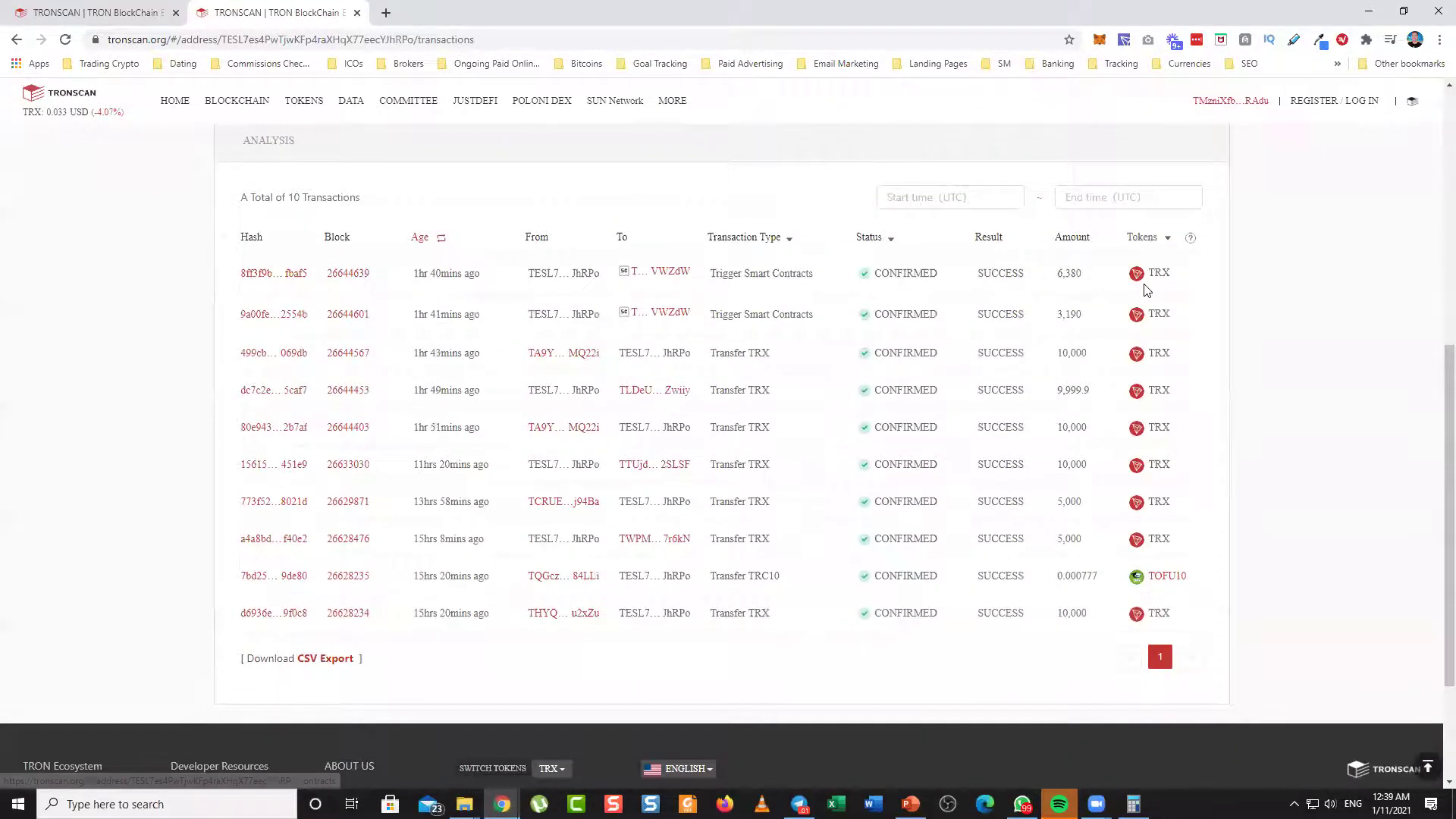
{"action": "scroll", "coordinate": [1144, 286], "scroll_direction": "up", "scroll_amount": 3}
{"action": "scroll", "coordinate": [452, 344], "scroll_direction": "up", "scroll_amount": 1}
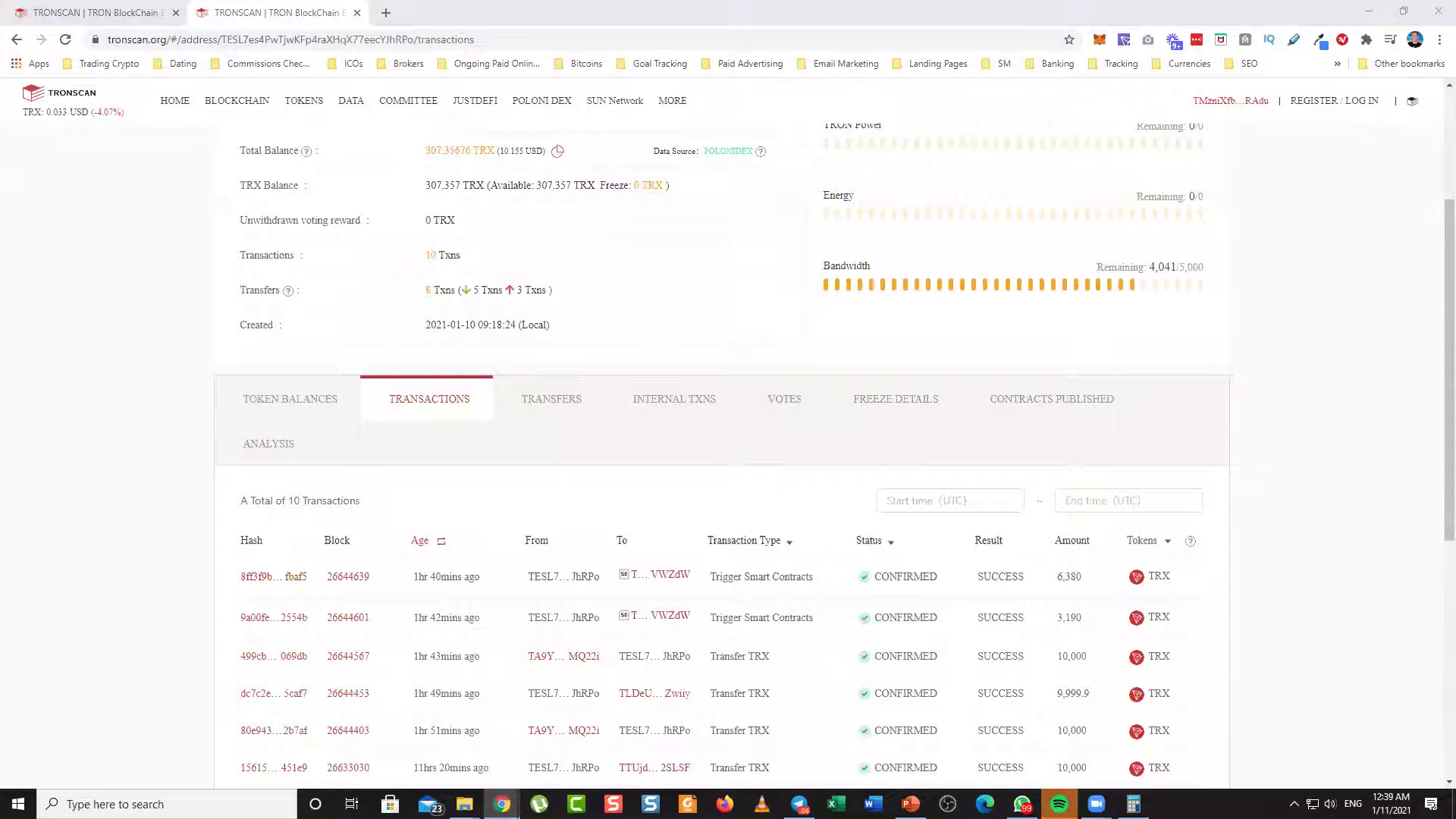
- Mark the Transaction Type column and both Trigger Smart Contracts entries in green
{"action": "mouse_move", "coordinate": [399, 373]}
{"action": "left_mouse_down"}
{"action": "mouse_move", "coordinate": [454, 430]}
{"action": "mouse_move", "coordinate": [345, 394]}
{"action": "mouse_move", "coordinate": [369, 371]}
{"action": "left_mouse_up"}
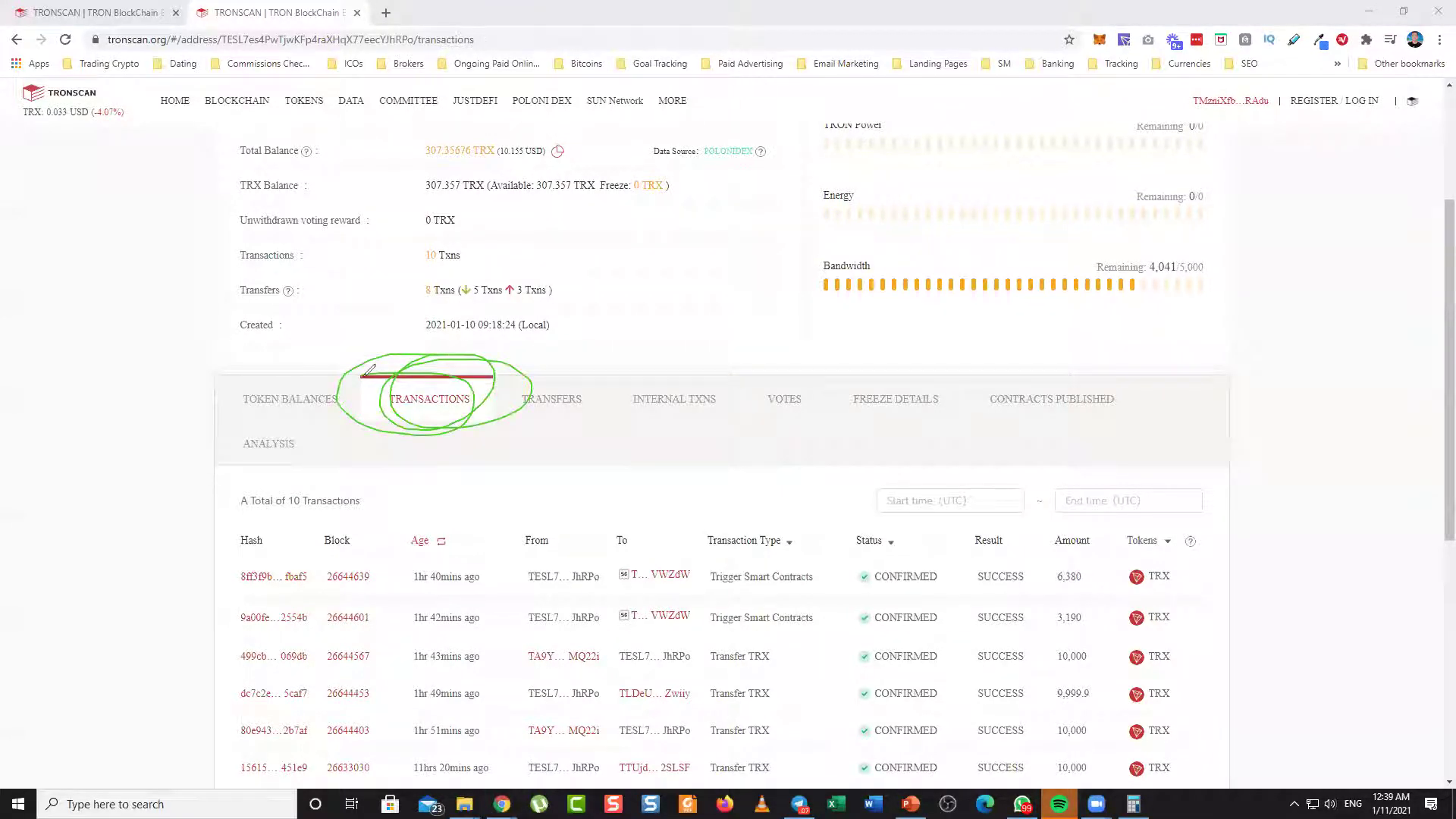
{"action": "left_click_drag", "start_coordinate": [707, 546], "coordinate": [783, 544]}
{"action": "mouse_move", "coordinate": [710, 574]}
{"action": "left_mouse_down"}
{"action": "mouse_move", "coordinate": [818, 565]}
{"action": "mouse_move", "coordinate": [820, 582]}
{"action": "mouse_move", "coordinate": [721, 585]}
{"action": "mouse_move", "coordinate": [847, 606]}
{"action": "mouse_move", "coordinate": [710, 626]}
{"action": "left_mouse_up"}
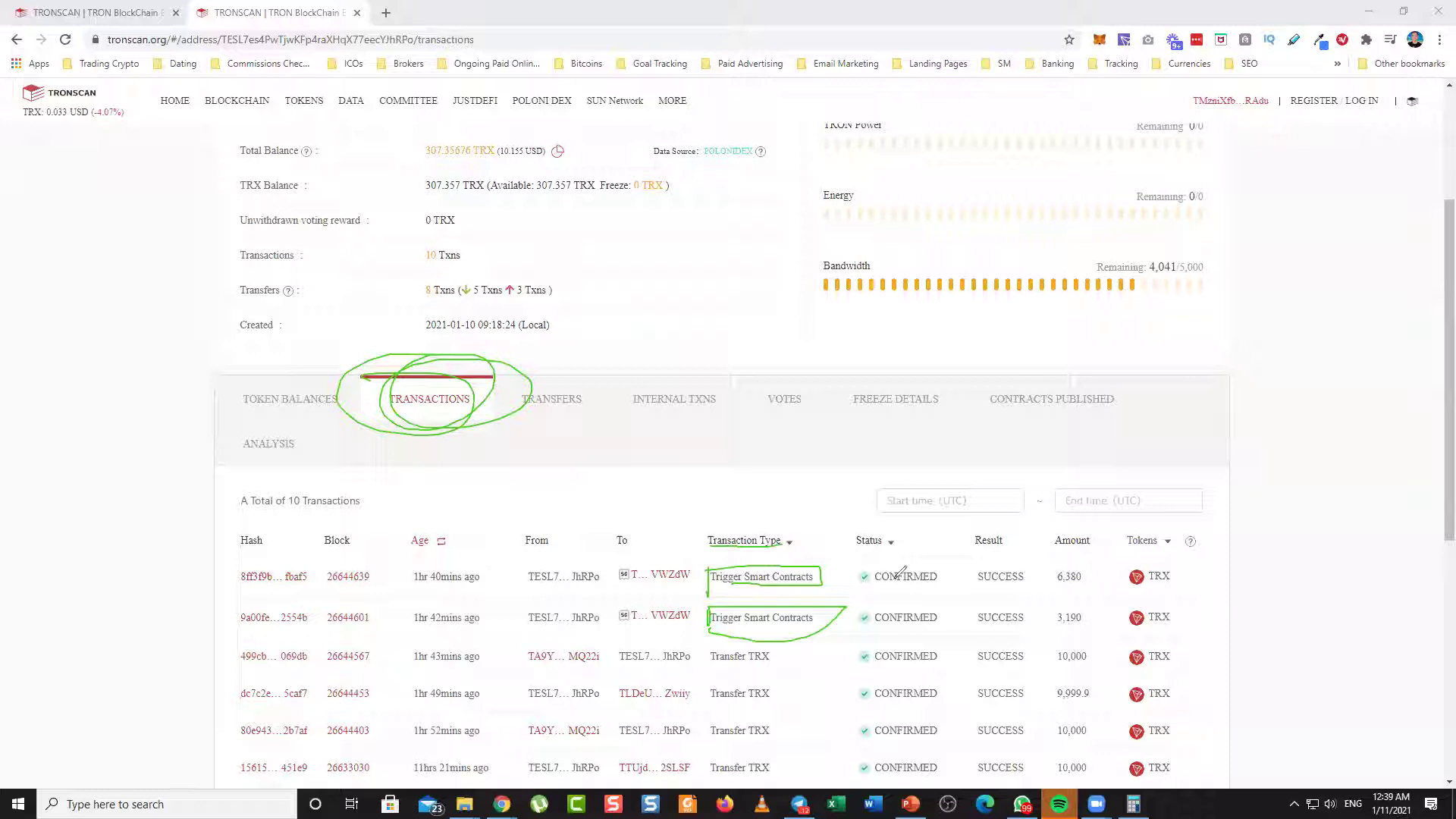
- Filter to Trigger Smart Contracts and mark the second call's token and 3,190 TRX amount
{"action": "left_click", "coordinate": [787, 543]}
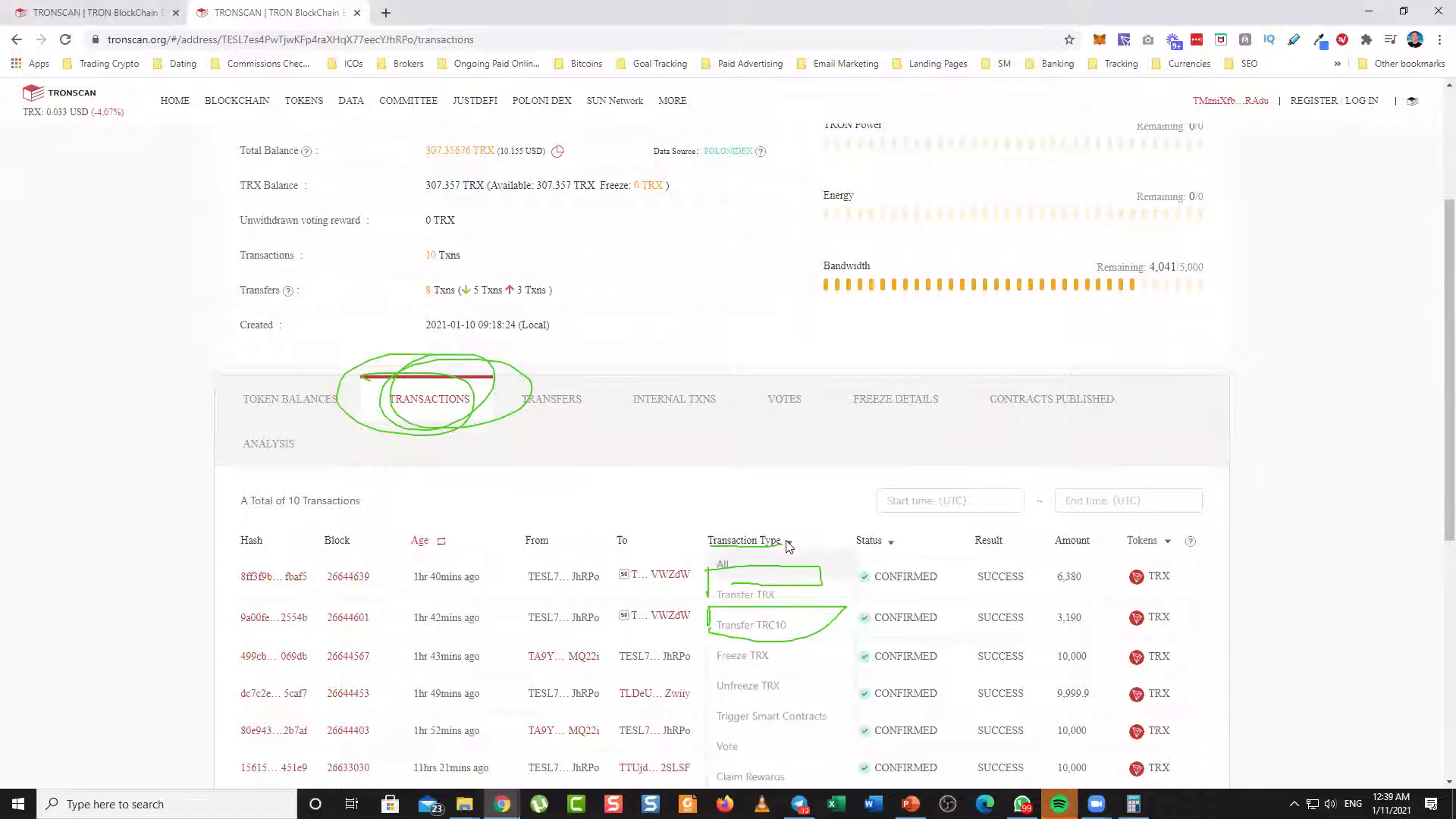
{"action": "left_click", "coordinate": [755, 717]}
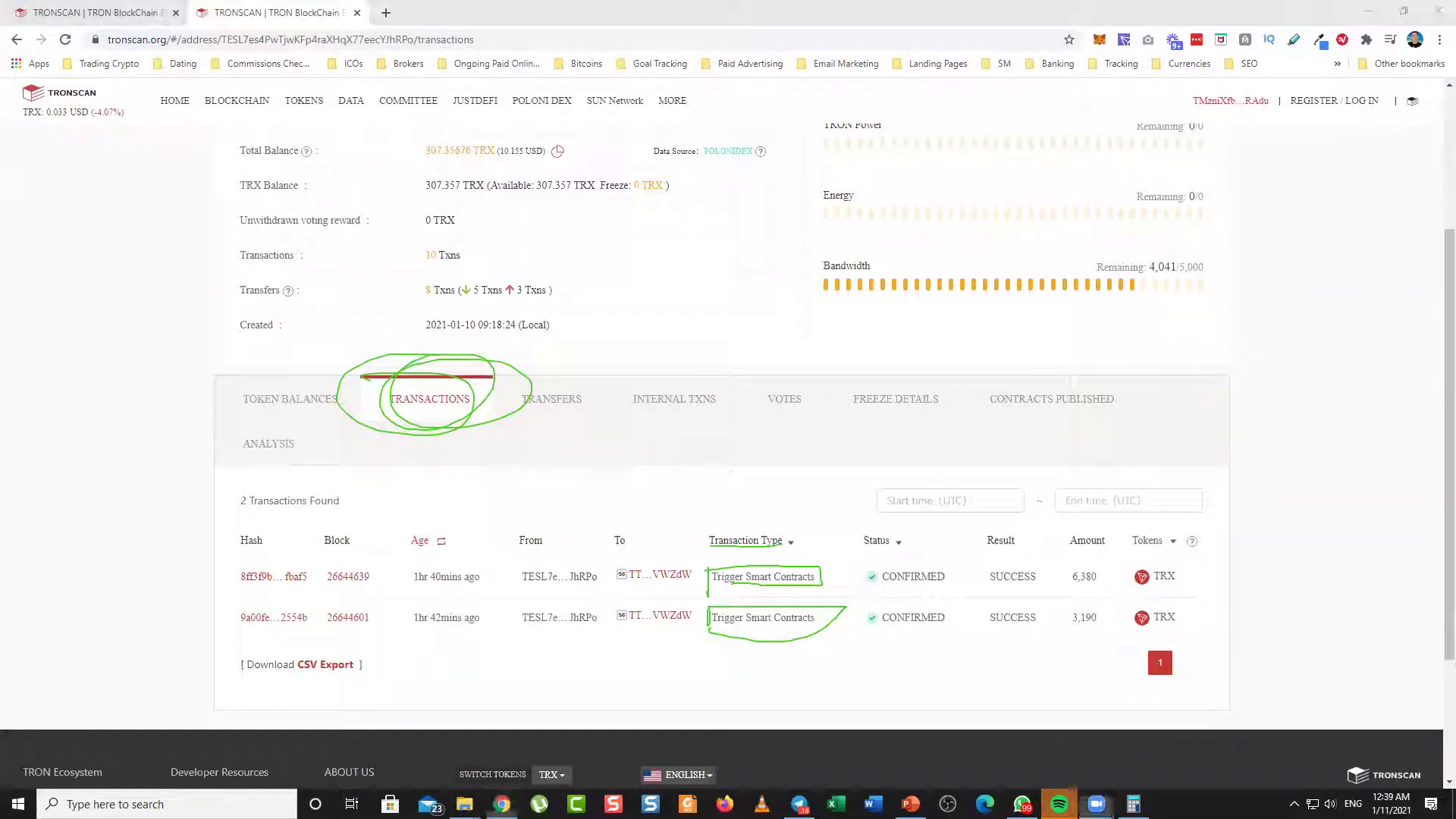
{"action": "mouse_move", "coordinate": [1178, 604]}
{"action": "left_mouse_down"}
{"action": "mouse_move", "coordinate": [1228, 590]}
{"action": "mouse_move", "coordinate": [1227, 609]}
{"action": "left_mouse_up"}
{"action": "mouse_move", "coordinate": [1109, 624]}
{"action": "left_mouse_down"}
{"action": "mouse_move", "coordinate": [1069, 626]}
{"action": "mouse_move", "coordinate": [1091, 623]}
{"action": "mouse_move", "coordinate": [1071, 626]}
{"action": "mouse_move", "coordinate": [1075, 606]}
{"action": "mouse_move", "coordinate": [1092, 626]}
{"action": "mouse_move", "coordinate": [1050, 669]}
{"action": "mouse_move", "coordinate": [1031, 661]}
{"action": "mouse_move", "coordinate": [1081, 660]}
{"action": "mouse_move", "coordinate": [1092, 668]}
{"action": "mouse_move", "coordinate": [1049, 702]}
{"action": "mouse_move", "coordinate": [1062, 686]}
{"action": "mouse_move", "coordinate": [1076, 696]}
{"action": "left_mouse_up"}
- Annotate the 6,380 amount, SUCCESS results, tier 2 / tier 1 labels and contract address
{"action": "mouse_move", "coordinate": [1085, 582]}
{"action": "left_mouse_down"}
{"action": "mouse_move", "coordinate": [1058, 565]}
{"action": "mouse_move", "coordinate": [1095, 576]}
{"action": "mouse_move", "coordinate": [1076, 554]}
{"action": "mouse_move", "coordinate": [1071, 565]}
{"action": "mouse_move", "coordinate": [1239, 569]}
{"action": "mouse_move", "coordinate": [1259, 554]}
{"action": "mouse_move", "coordinate": [1270, 572]}
{"action": "mouse_move", "coordinate": [1259, 553]}
{"action": "mouse_move", "coordinate": [1255, 568]}
{"action": "left_mouse_up"}
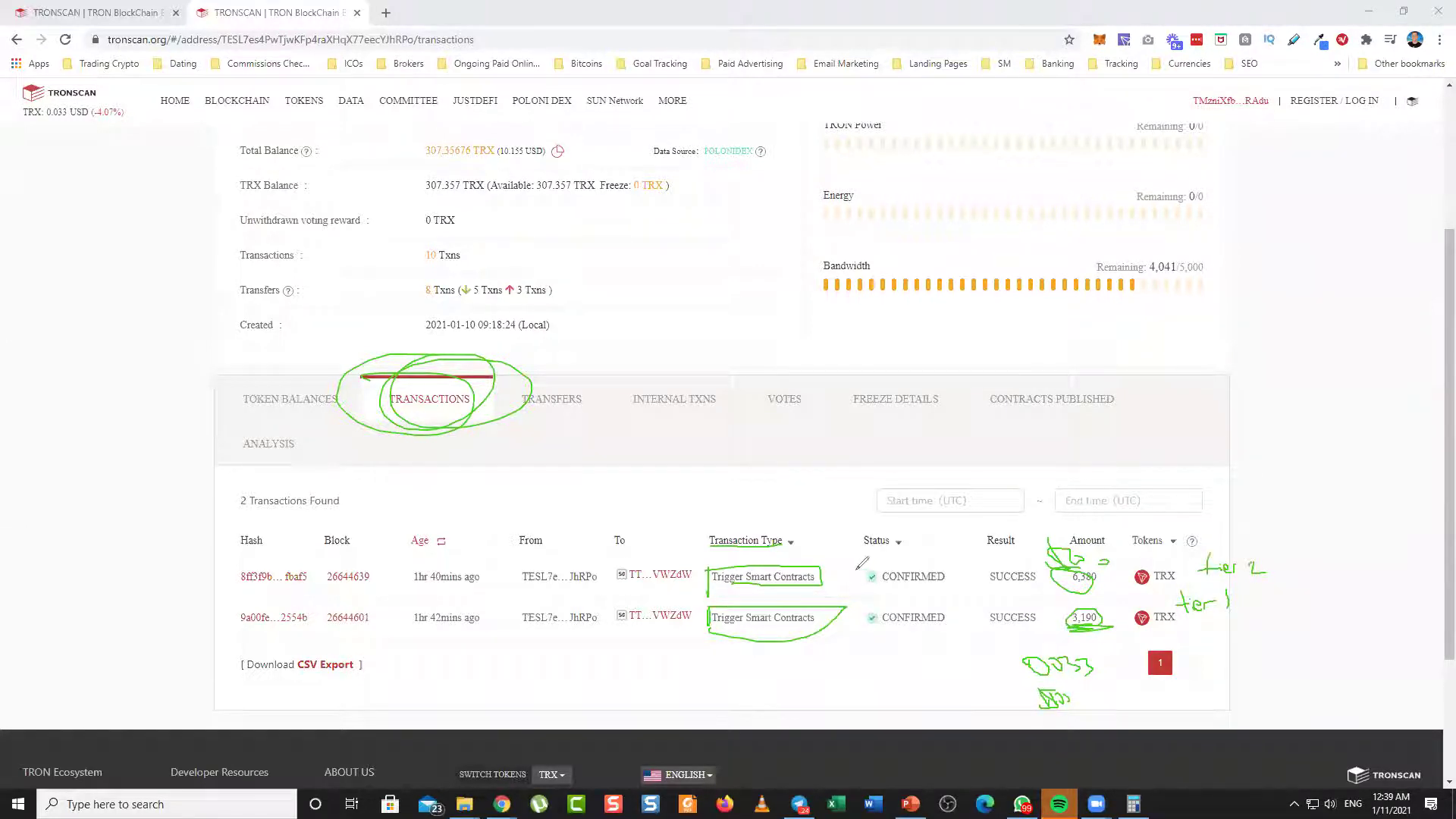
{"action": "mouse_move", "coordinate": [1021, 556]}
{"action": "left_mouse_down"}
{"action": "mouse_move", "coordinate": [1012, 596]}
{"action": "mouse_move", "coordinate": [1037, 568]}
{"action": "mouse_move", "coordinate": [990, 626]}
{"action": "mouse_move", "coordinate": [1016, 599]}
{"action": "left_mouse_up"}
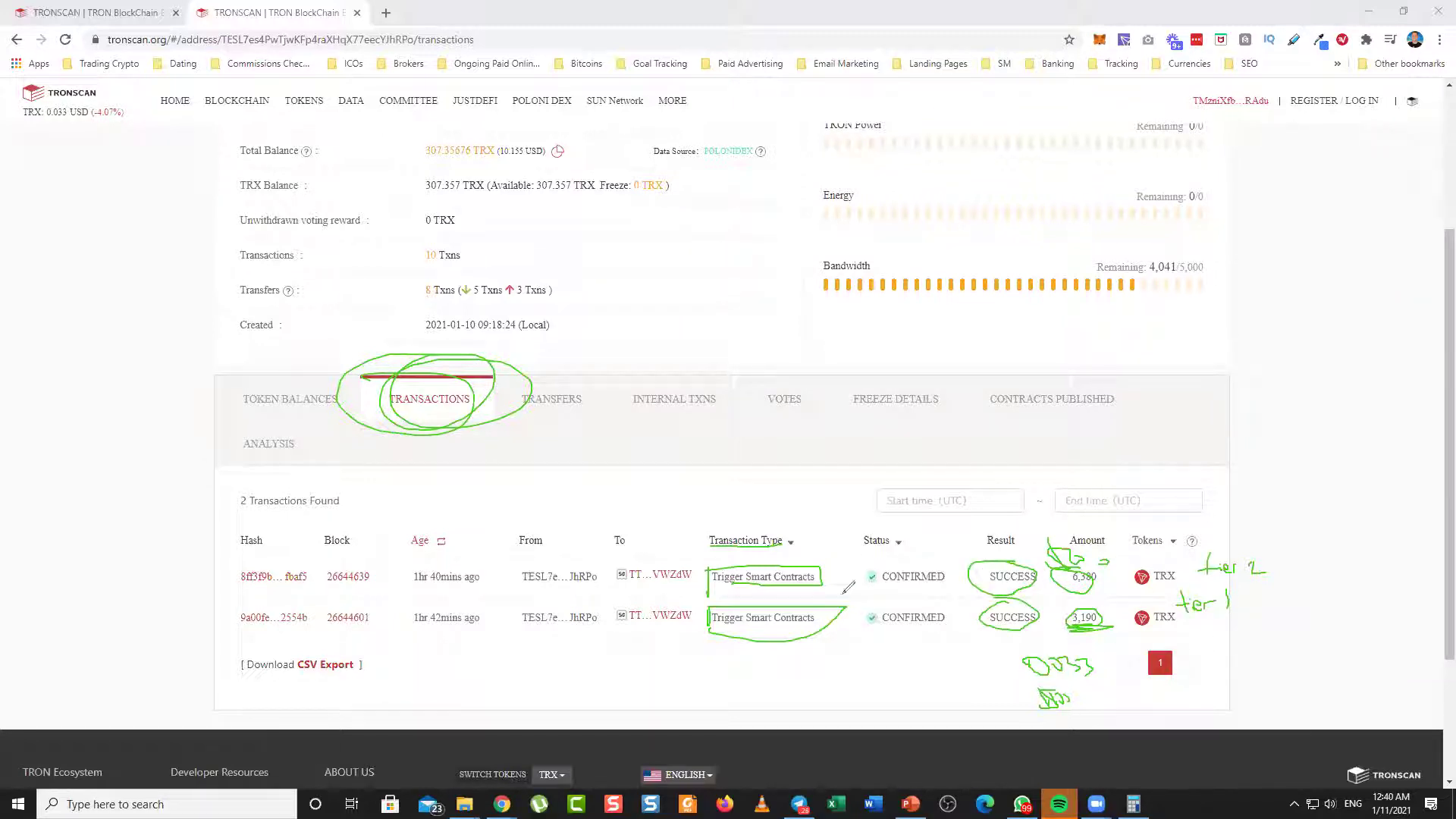
{"action": "left_click_drag", "start_coordinate": [1195, 586], "coordinate": [1264, 576]}
{"action": "left_click_drag", "start_coordinate": [1182, 623], "coordinate": [1232, 618]}
{"action": "mouse_move", "coordinate": [703, 583]}
{"action": "left_mouse_down"}
{"action": "mouse_move", "coordinate": [631, 584]}
{"action": "mouse_move", "coordinate": [707, 625]}
{"action": "left_mouse_up"}
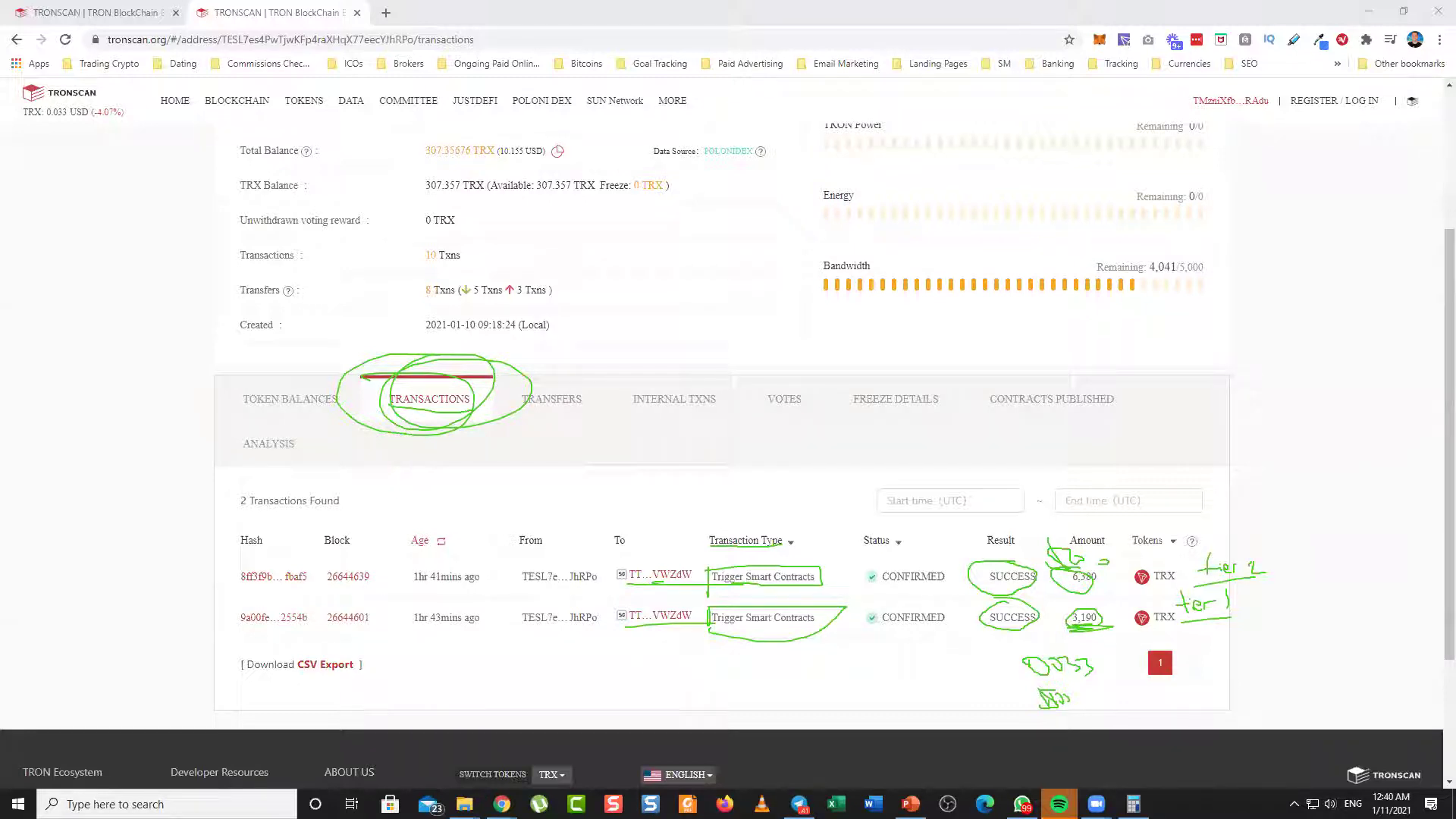
{"action": "key", "text": "alt+Tab"}
{"action": "key", "text": "alt+Tab"}
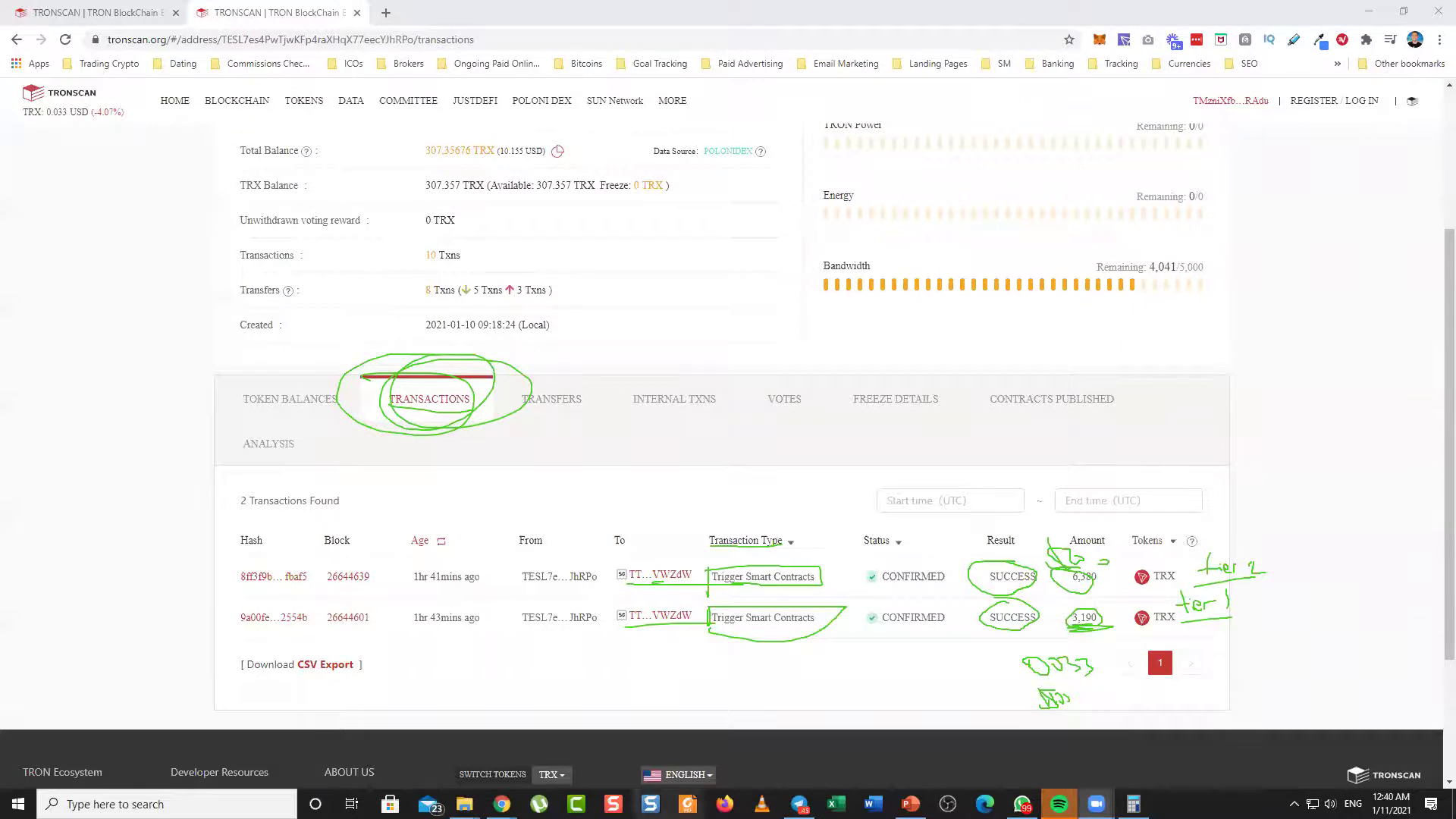
- Read the Partnership Daisy Project WhatsApp chat about the conversion rate, then return to TRONSCAN
{"action": "left_click", "coordinate": [1022, 803]}
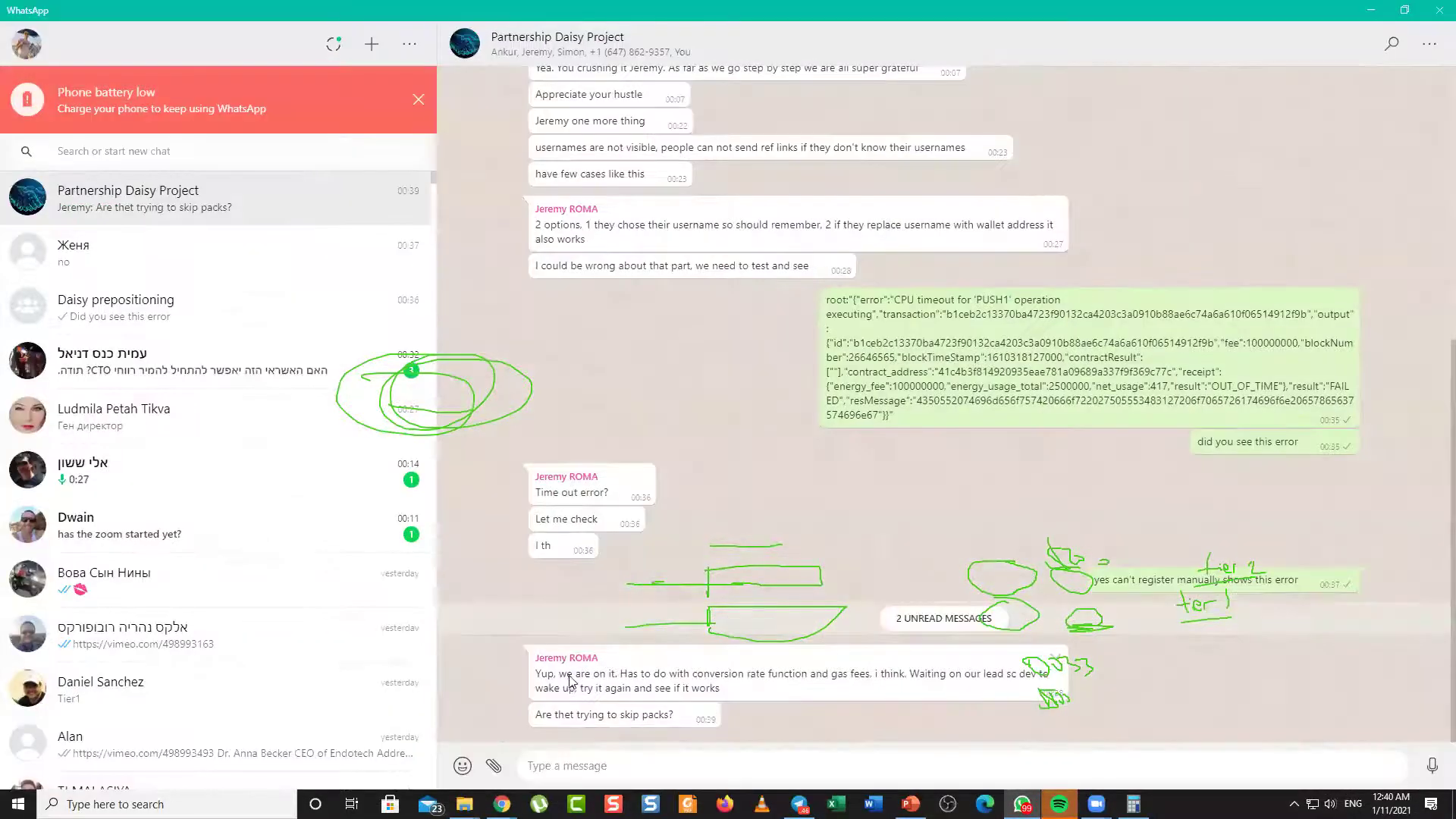
{"action": "left_click_drag", "start_coordinate": [610, 688], "coordinate": [770, 673]}
{"action": "left_click", "coordinate": [770, 673]}
{"action": "key", "text": "alt+Tab"}
{"action": "mouse_move", "coordinate": [1191, 95]}
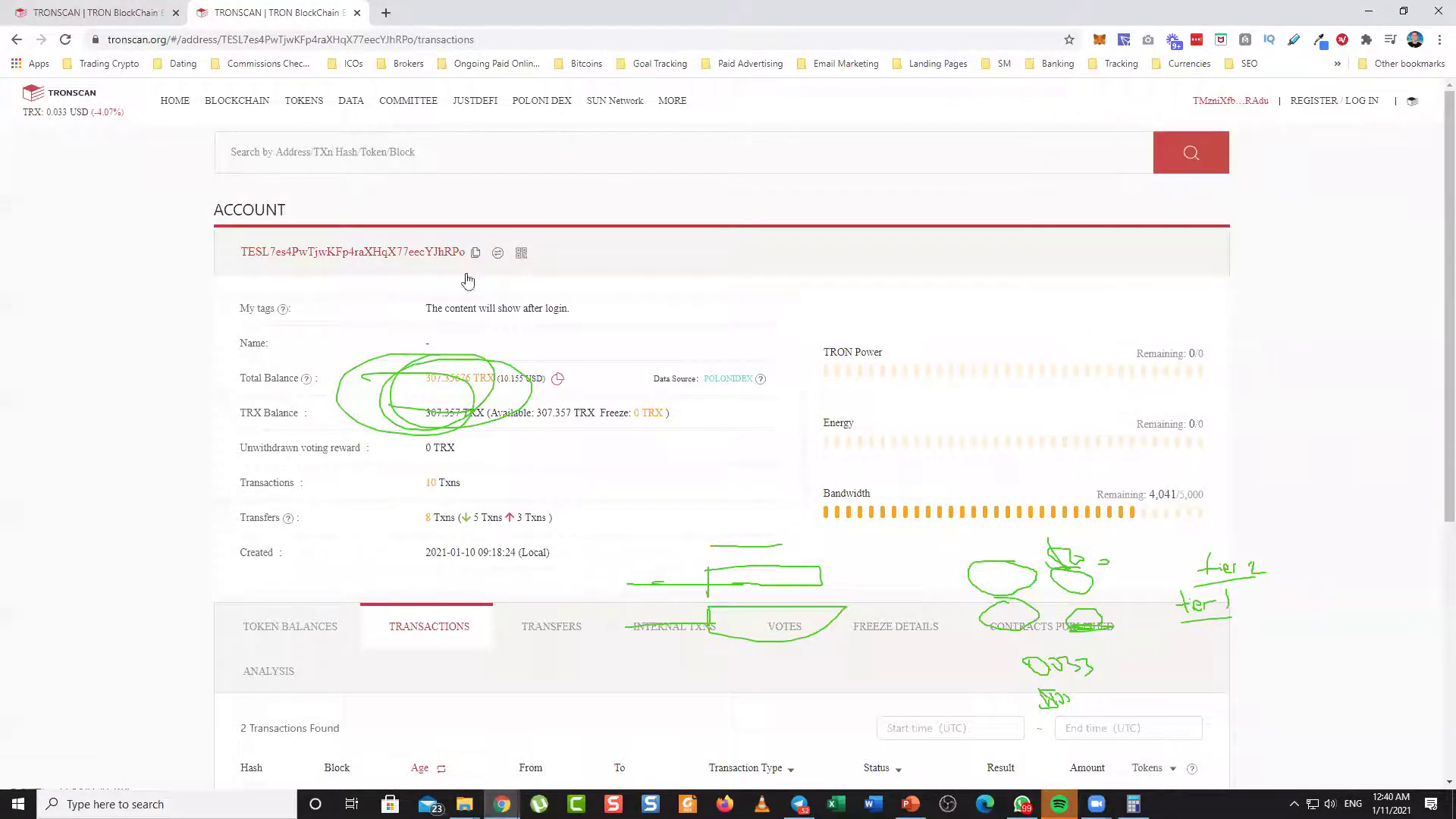
- Open the Daisy contract's page and its transaction list, clearing the green annotations
{"action": "scroll", "coordinate": [562, 406], "scroll_direction": "down", "scroll_amount": 3}
{"action": "left_click", "coordinate": [653, 575]}
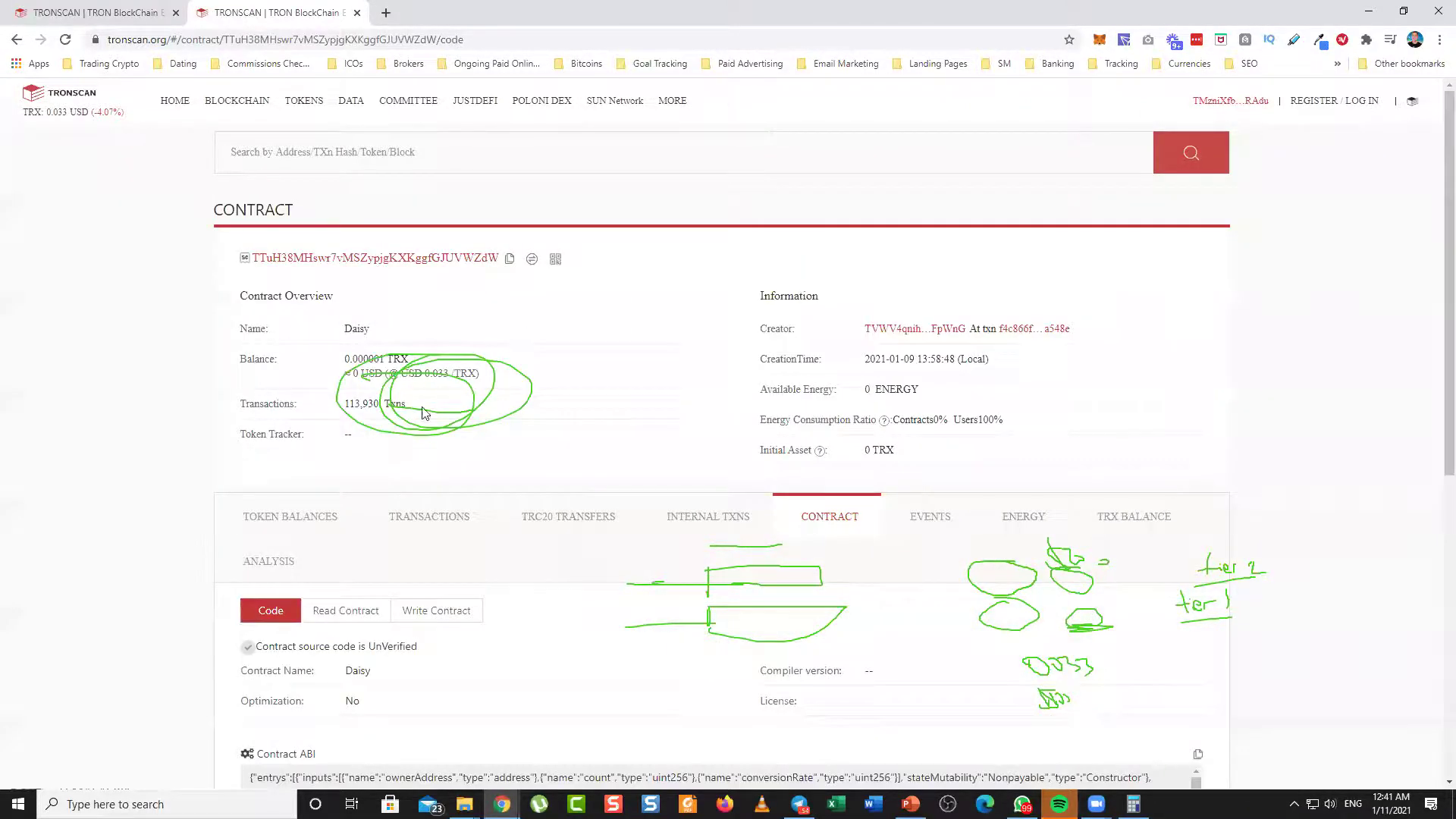
{"action": "left_click", "coordinate": [429, 517]}
{"action": "scroll", "coordinate": [740, 379], "scroll_direction": "down", "scroll_amount": 2}
{"action": "scroll", "coordinate": [741, 379], "scroll_direction": "down", "scroll_amount": 2}
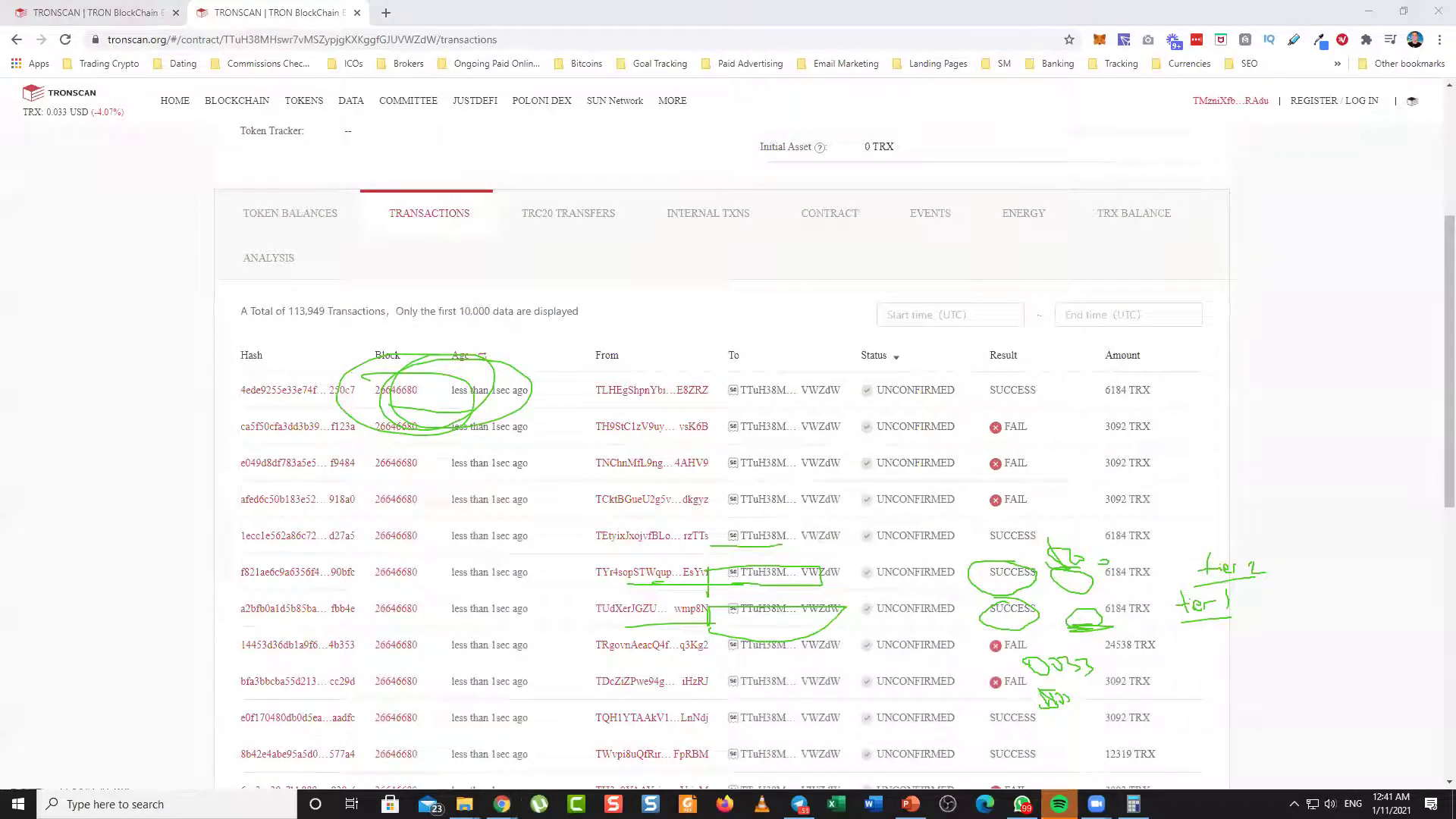
{"action": "key", "text": "Escape"}
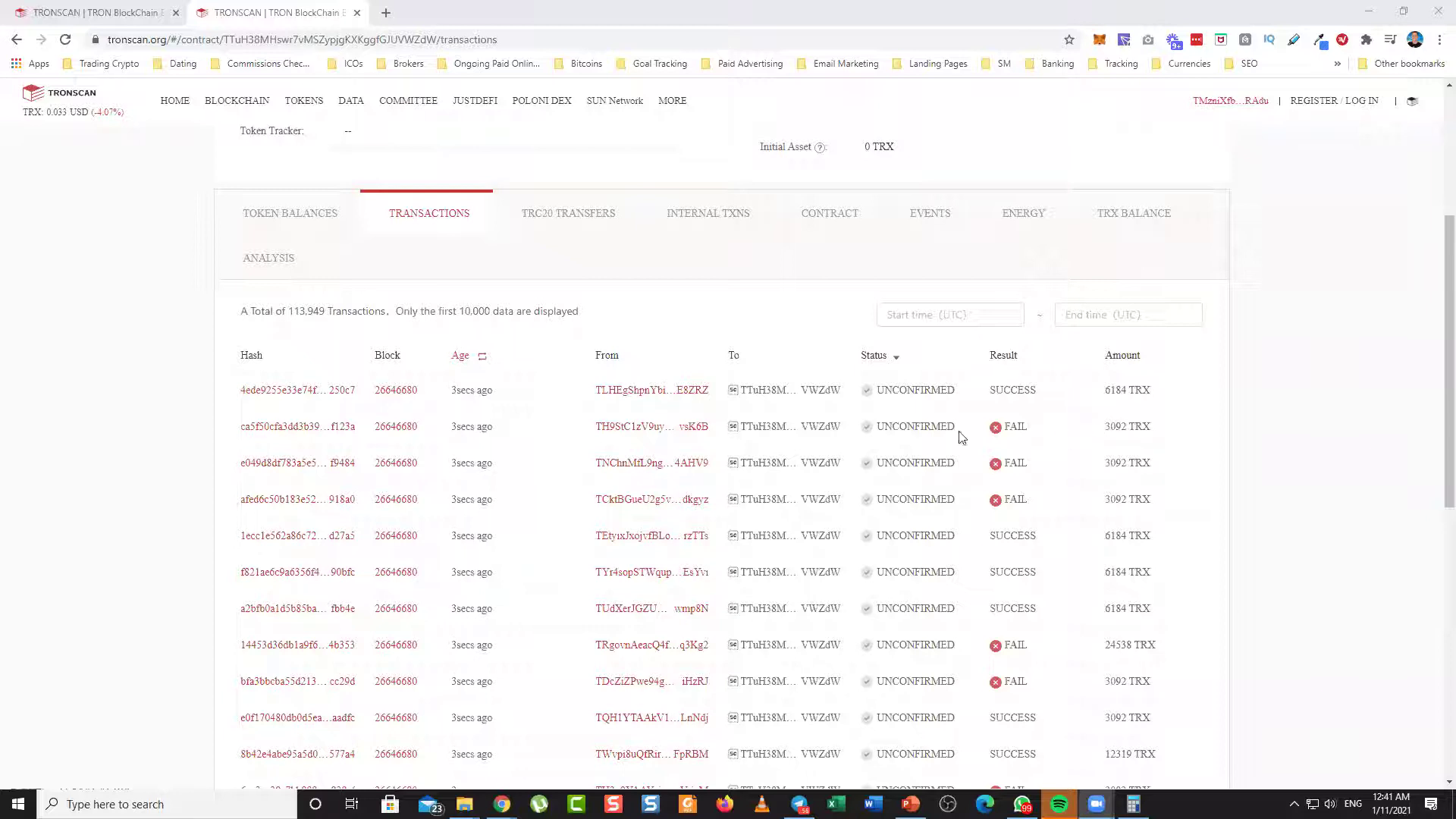
- Refresh the contract's 114,004 transactions, highlight the 3092 TRX amount, and open the contract section
{"action": "left_click", "coordinate": [67, 40]}
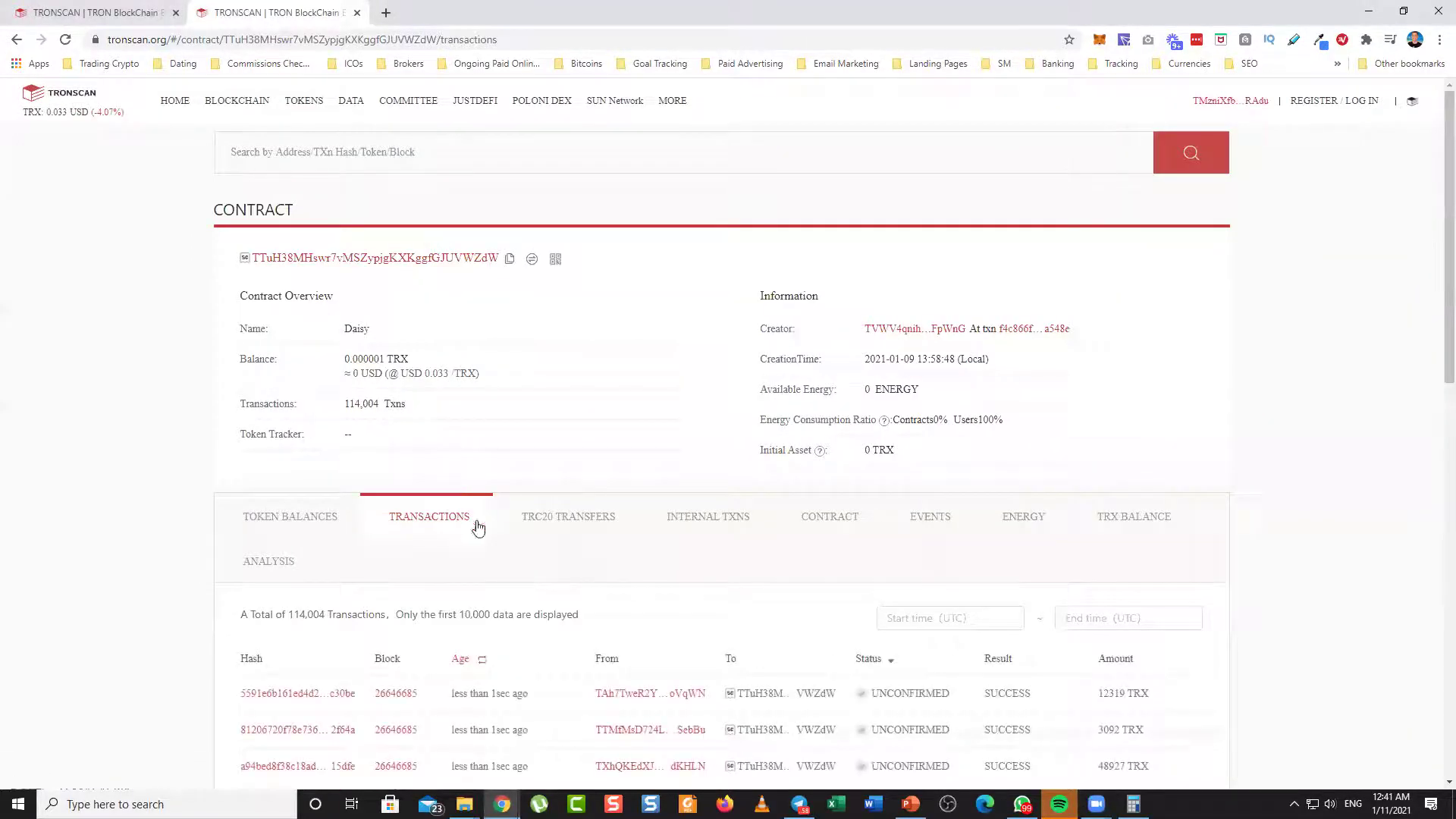
{"action": "scroll", "coordinate": [771, 453], "scroll_direction": "down", "scroll_amount": 3}
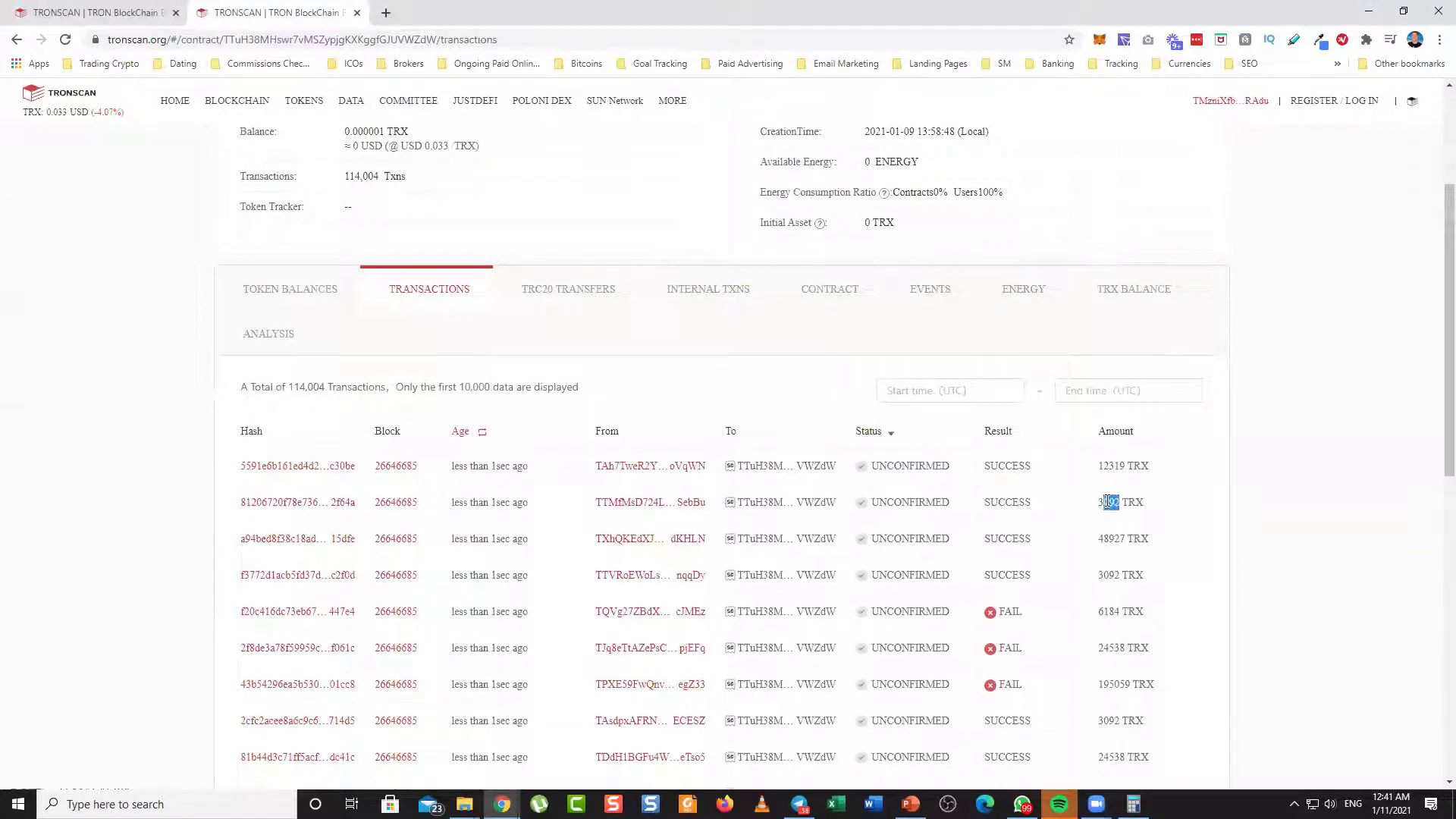
{"action": "left_click_drag", "start_coordinate": [1100, 502], "coordinate": [1119, 504]}
{"action": "left_click", "coordinate": [817, 291]}
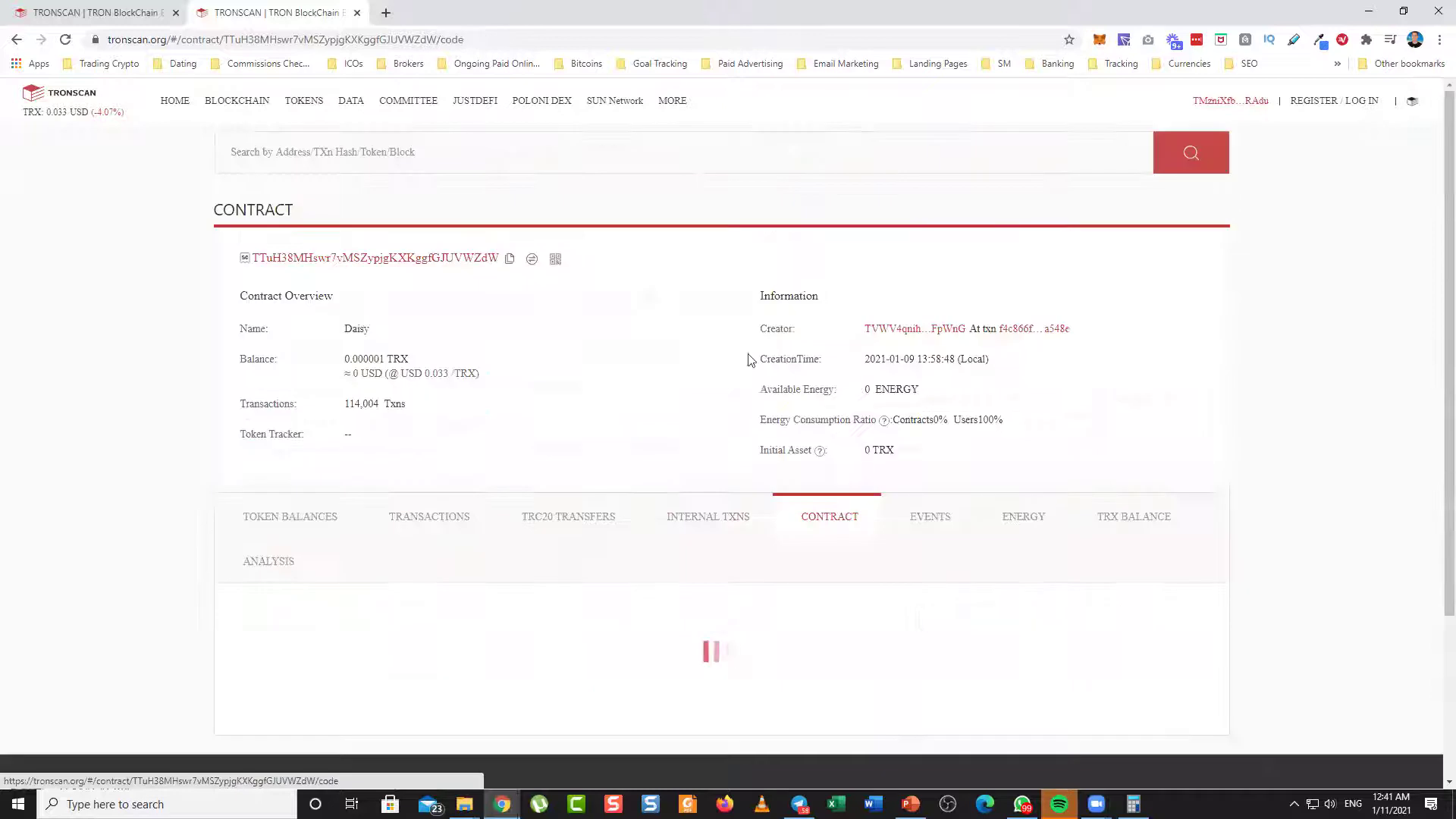
- Fill regUser's referrer address and username from saved entries under Write Contract
{"action": "left_click", "coordinate": [455, 611]}
{"action": "scroll", "coordinate": [565, 565], "scroll_direction": "down", "scroll_amount": 5}
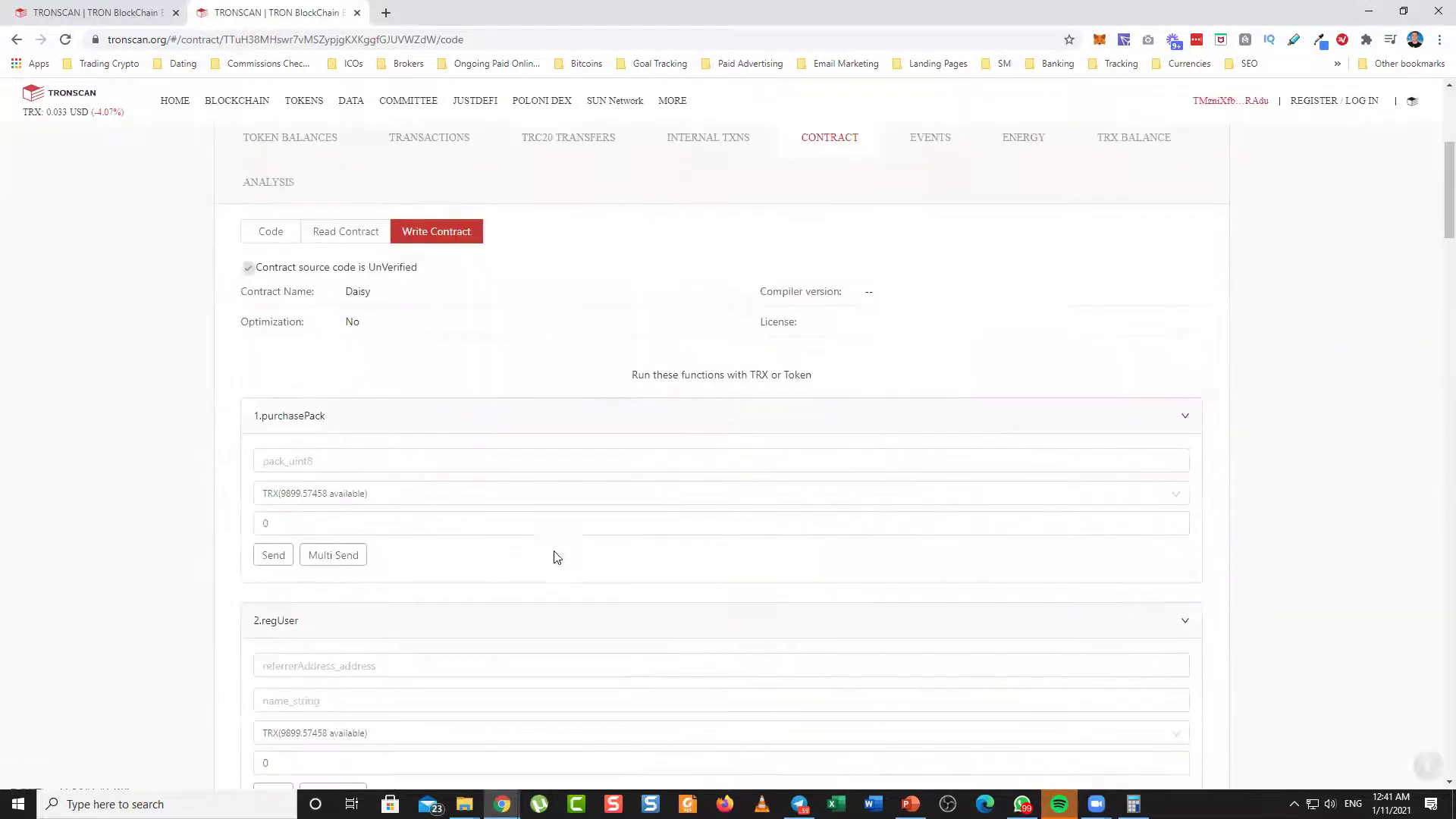
{"action": "scroll", "coordinate": [331, 666], "scroll_direction": "down", "scroll_amount": 1}
{"action": "left_click", "coordinate": [338, 591]}
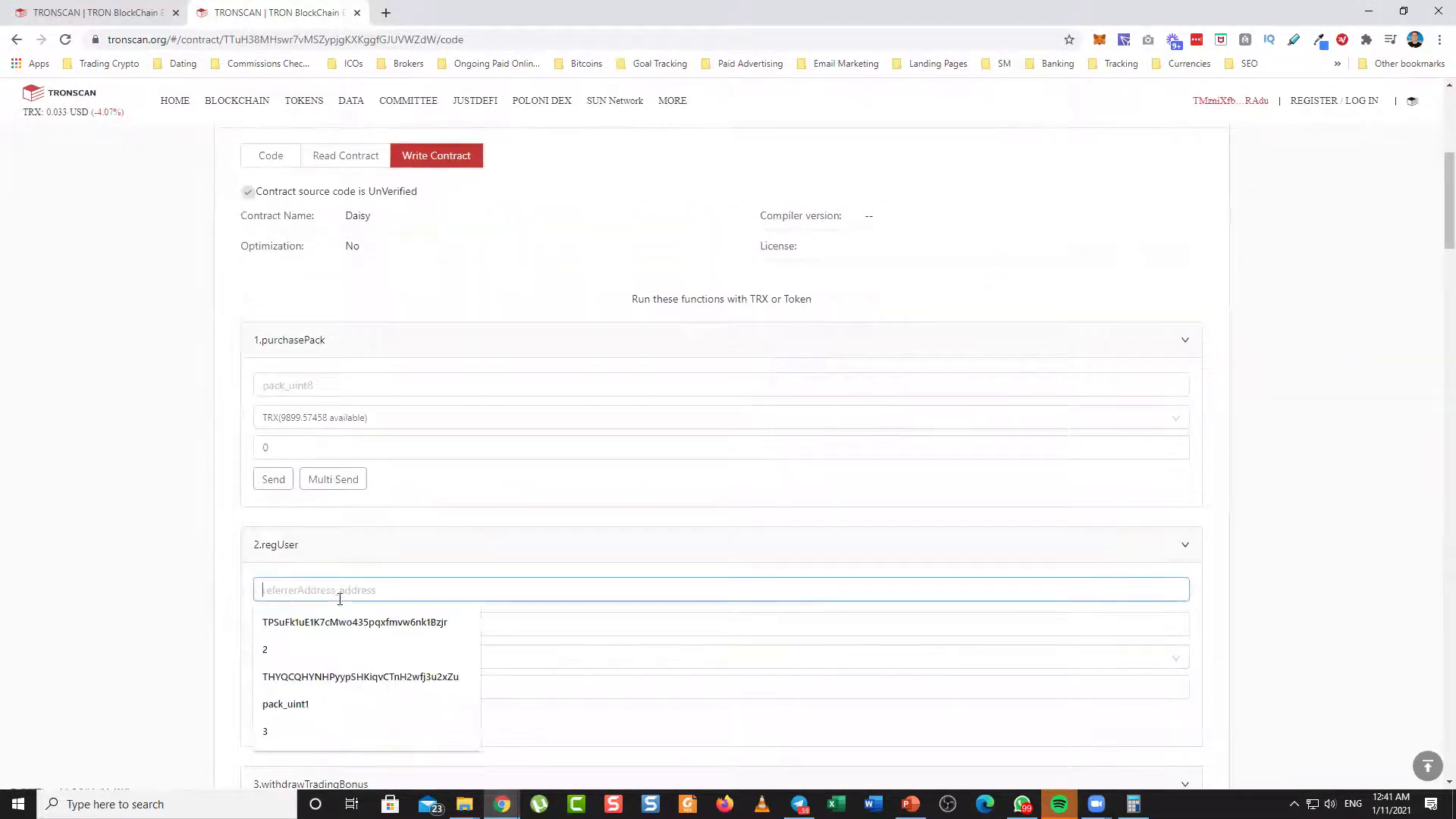
{"action": "left_click", "coordinate": [349, 622]}
{"action": "left_click", "coordinate": [328, 624]}
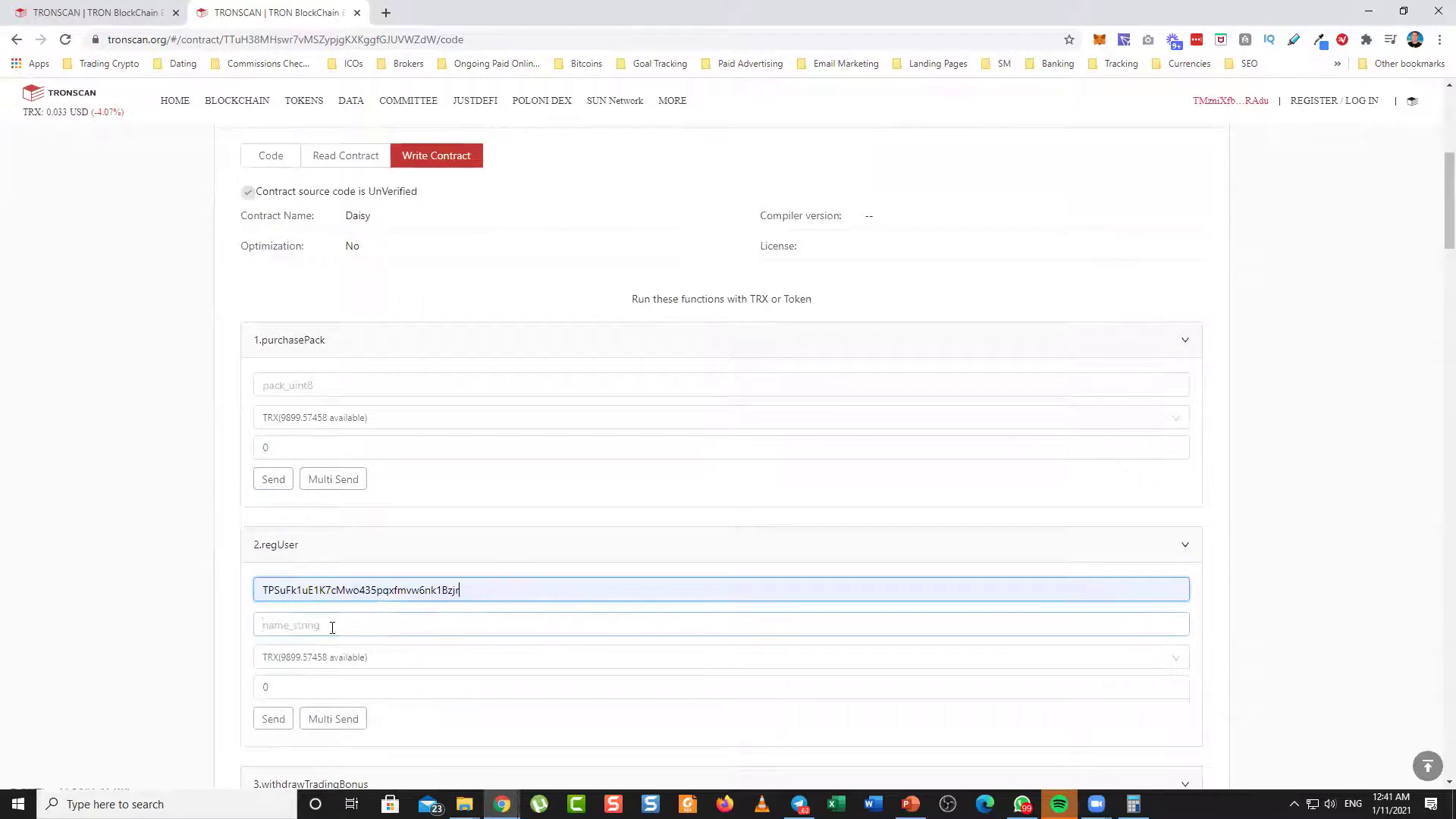
{"action": "left_click", "coordinate": [324, 711]}
{"action": "left_click_drag", "start_coordinate": [314, 627], "coordinate": [311, 627]}
- Send regUser with 3092 TRX and sign in TronLink, getting a CPU timeout failure
{"action": "double_click", "coordinate": [303, 683]}
{"action": "type", "text": "3092"}
{"action": "scroll", "coordinate": [336, 659], "scroll_direction": "down", "scroll_amount": 1}
{"action": "left_click", "coordinate": [273, 641]}
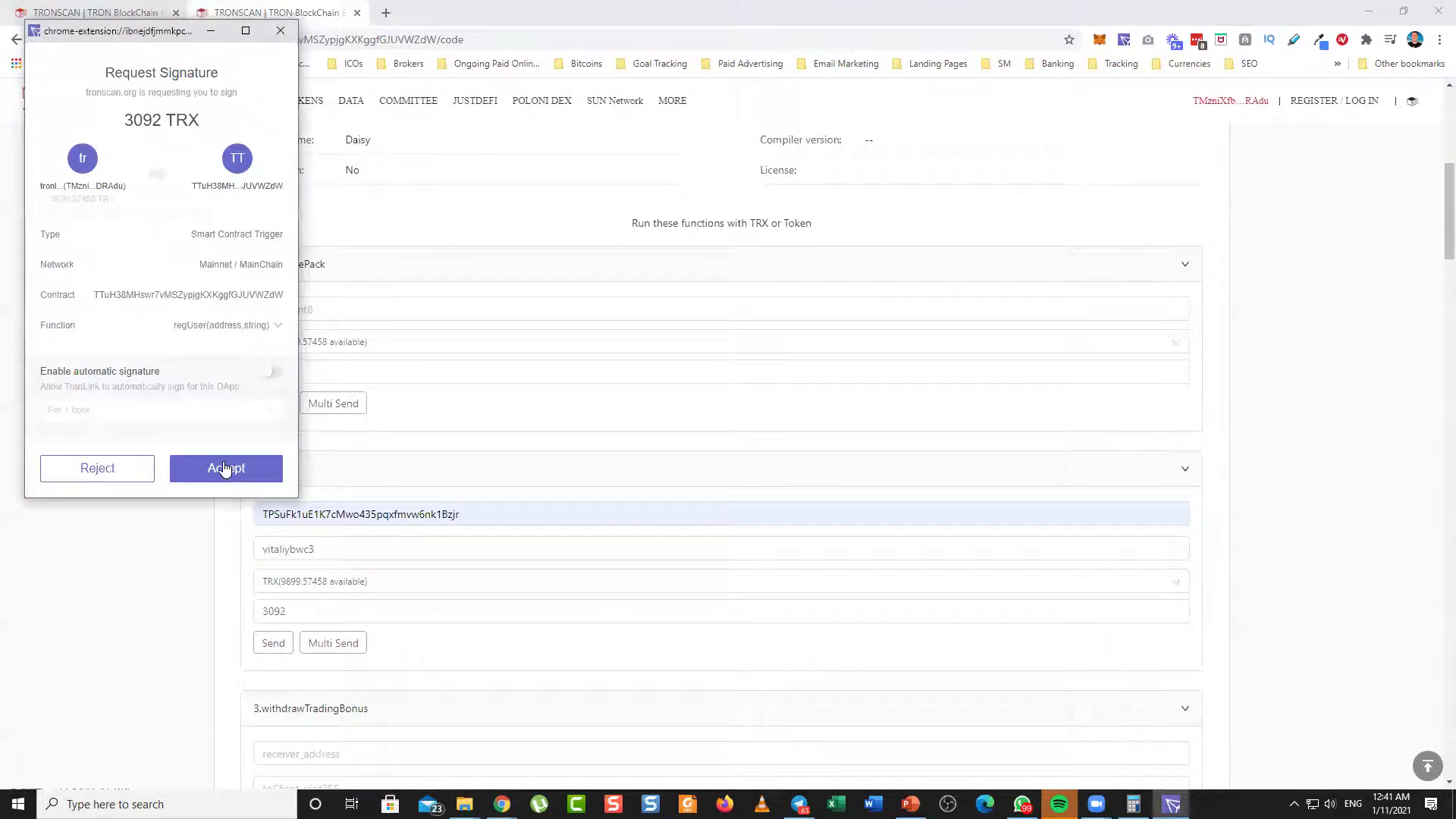
{"action": "left_click", "coordinate": [225, 468]}
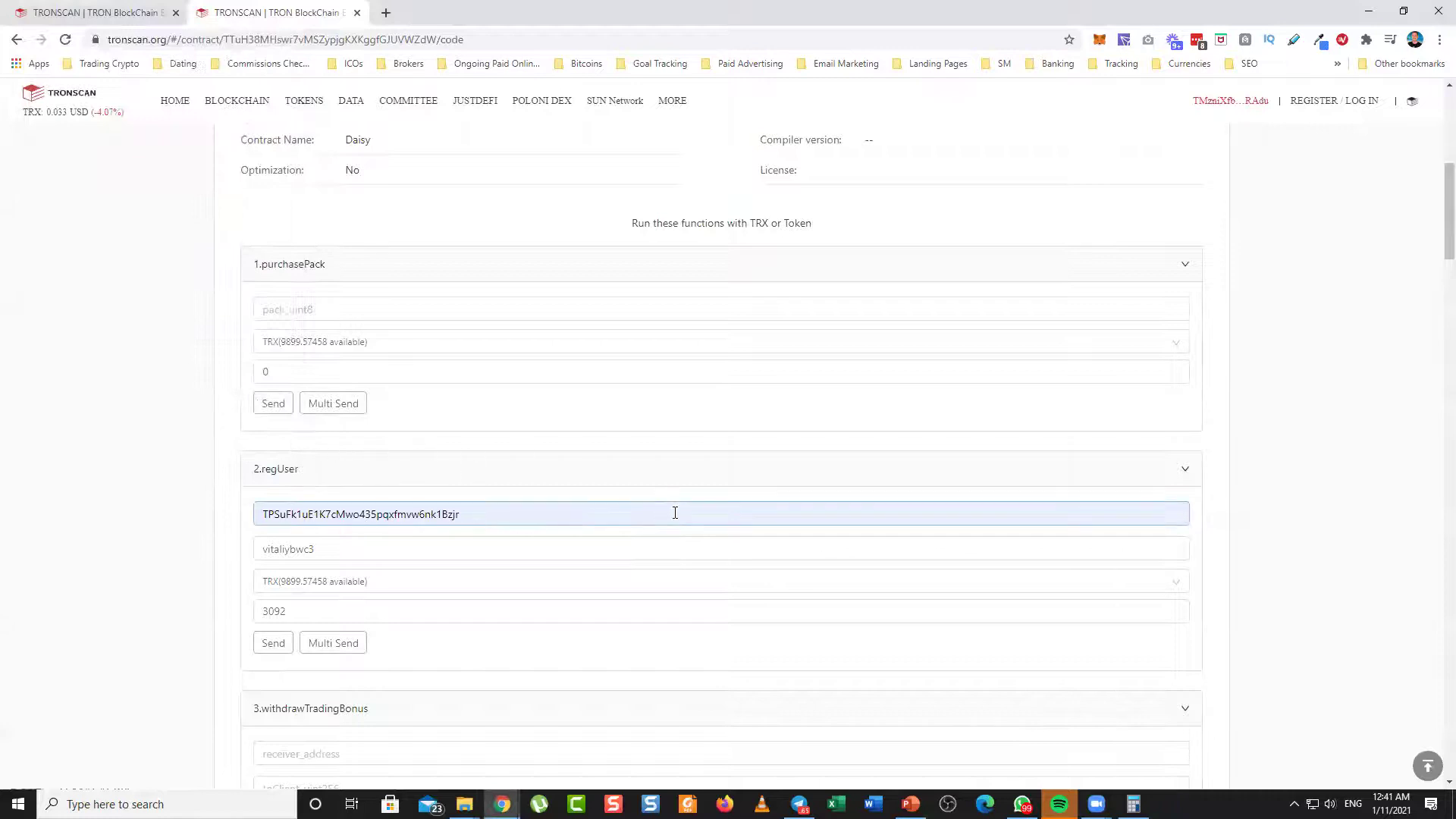
{"action": "left_click", "coordinate": [464, 614]}
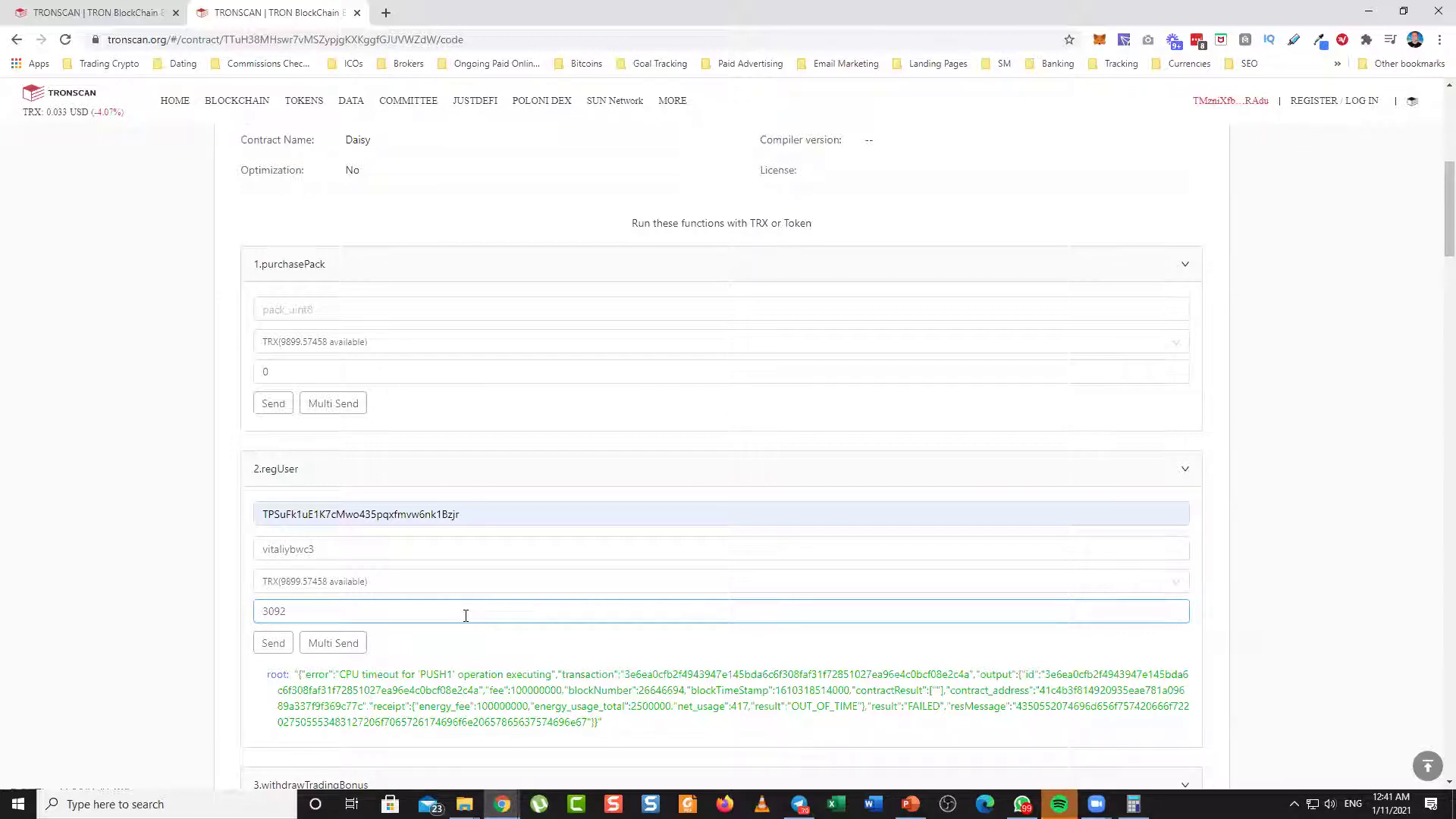
- Highlight the CPU timeout error text in the regUser output
{"action": "left_click", "coordinate": [428, 660]}
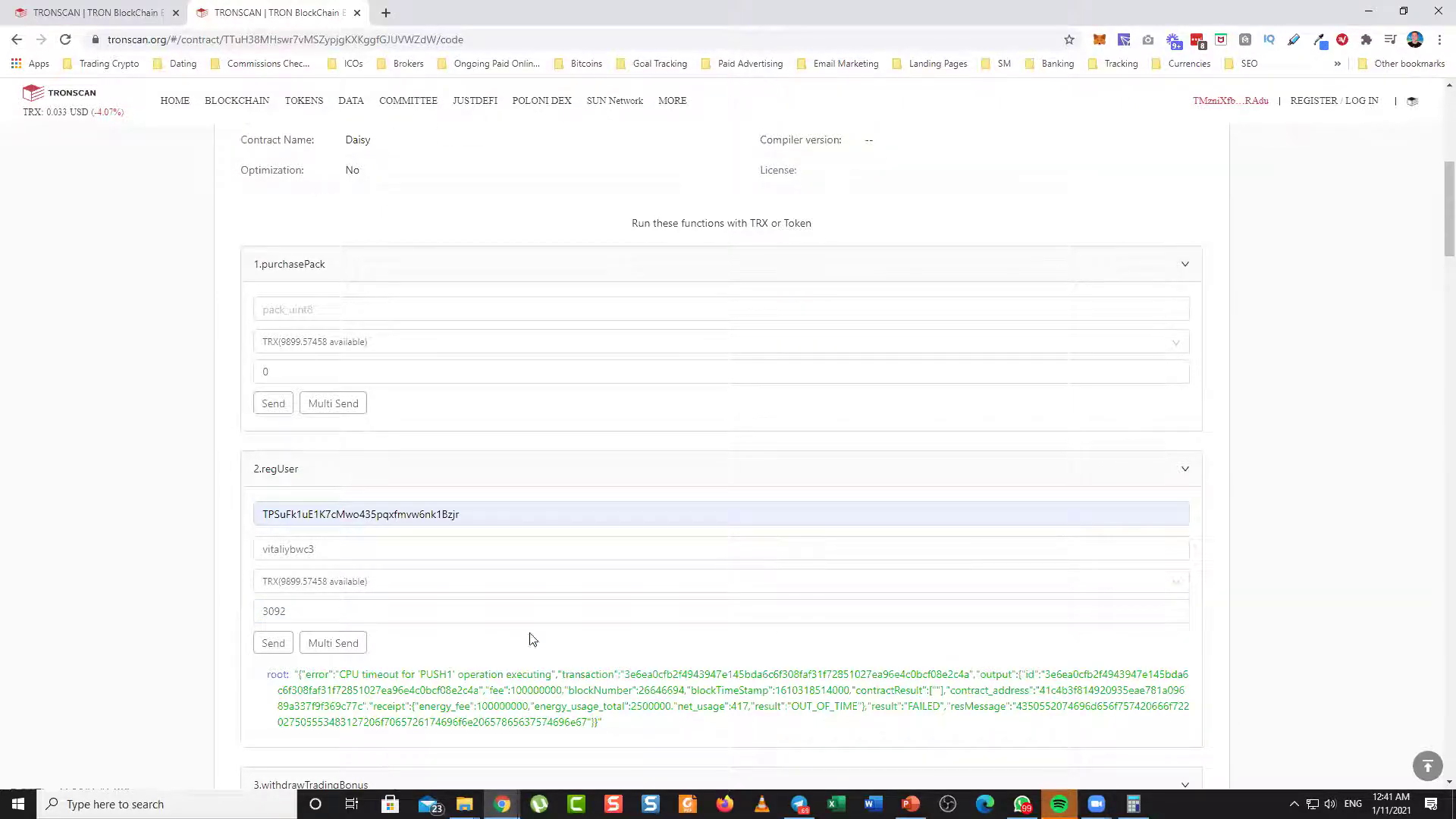
{"action": "scroll", "coordinate": [577, 634], "scroll_direction": "down", "scroll_amount": 1}
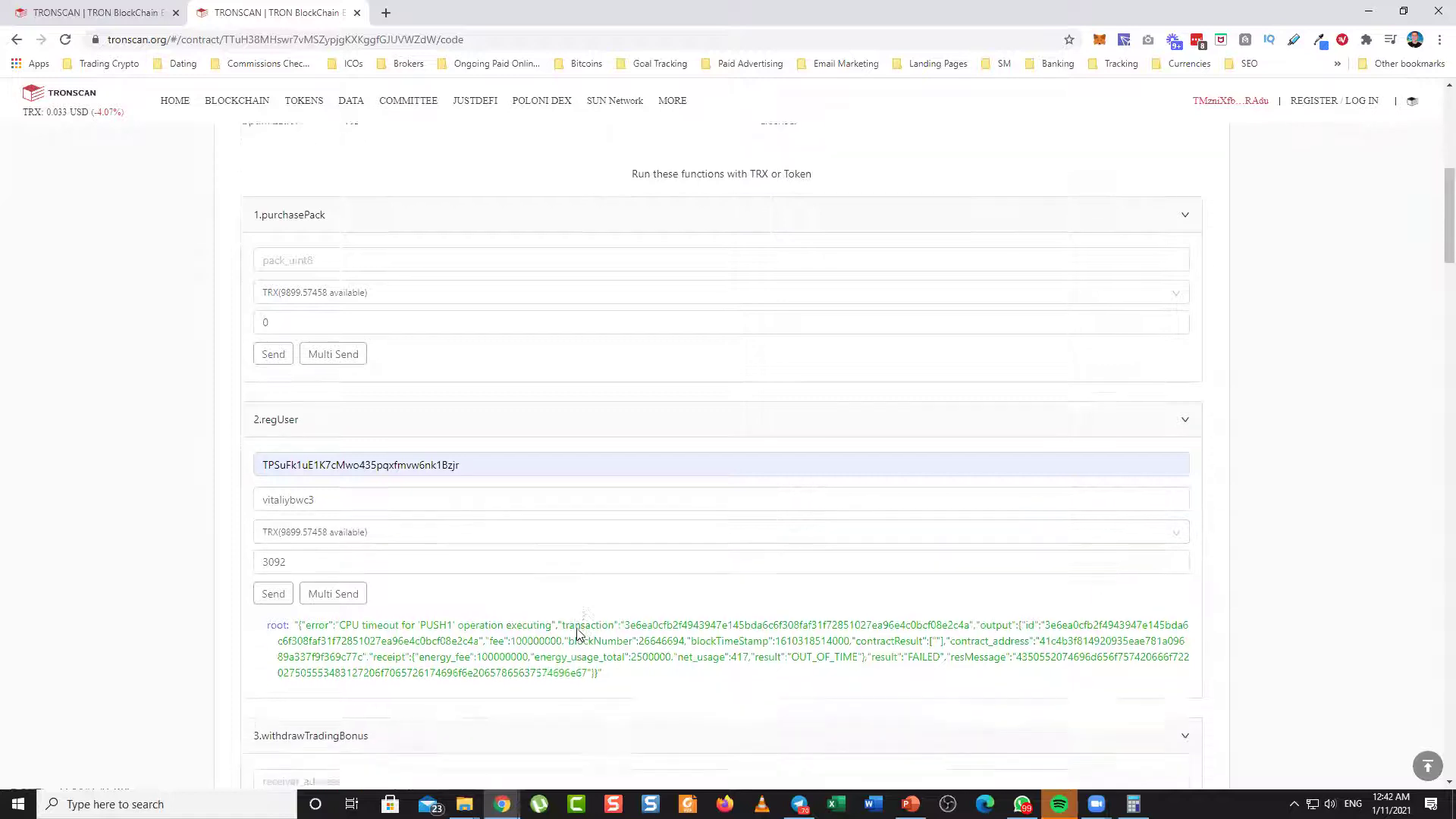
{"action": "scroll", "coordinate": [576, 634], "scroll_direction": "down", "scroll_amount": 2}
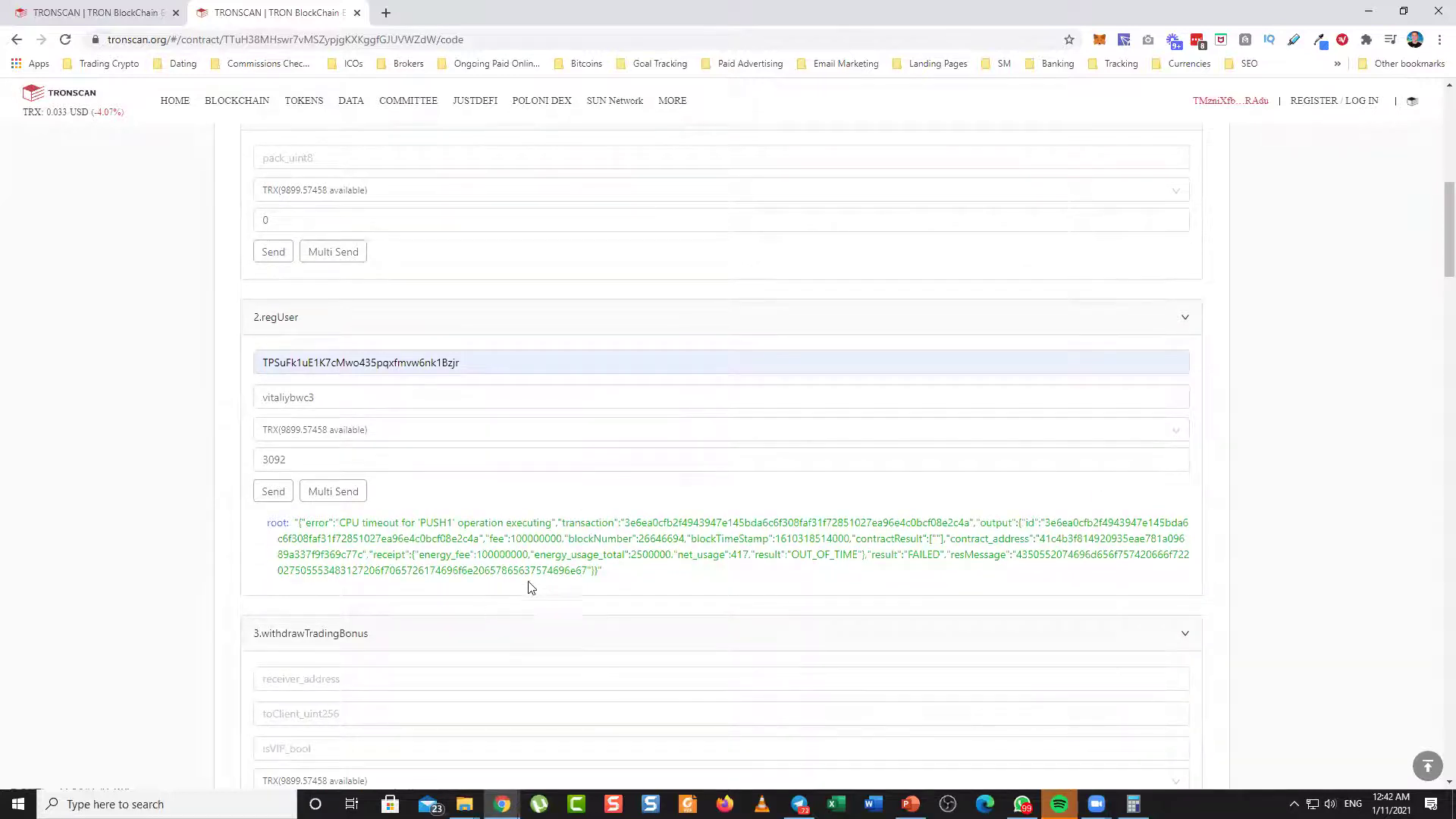
{"action": "scroll", "coordinate": [544, 562], "scroll_direction": "up", "scroll_amount": 1}
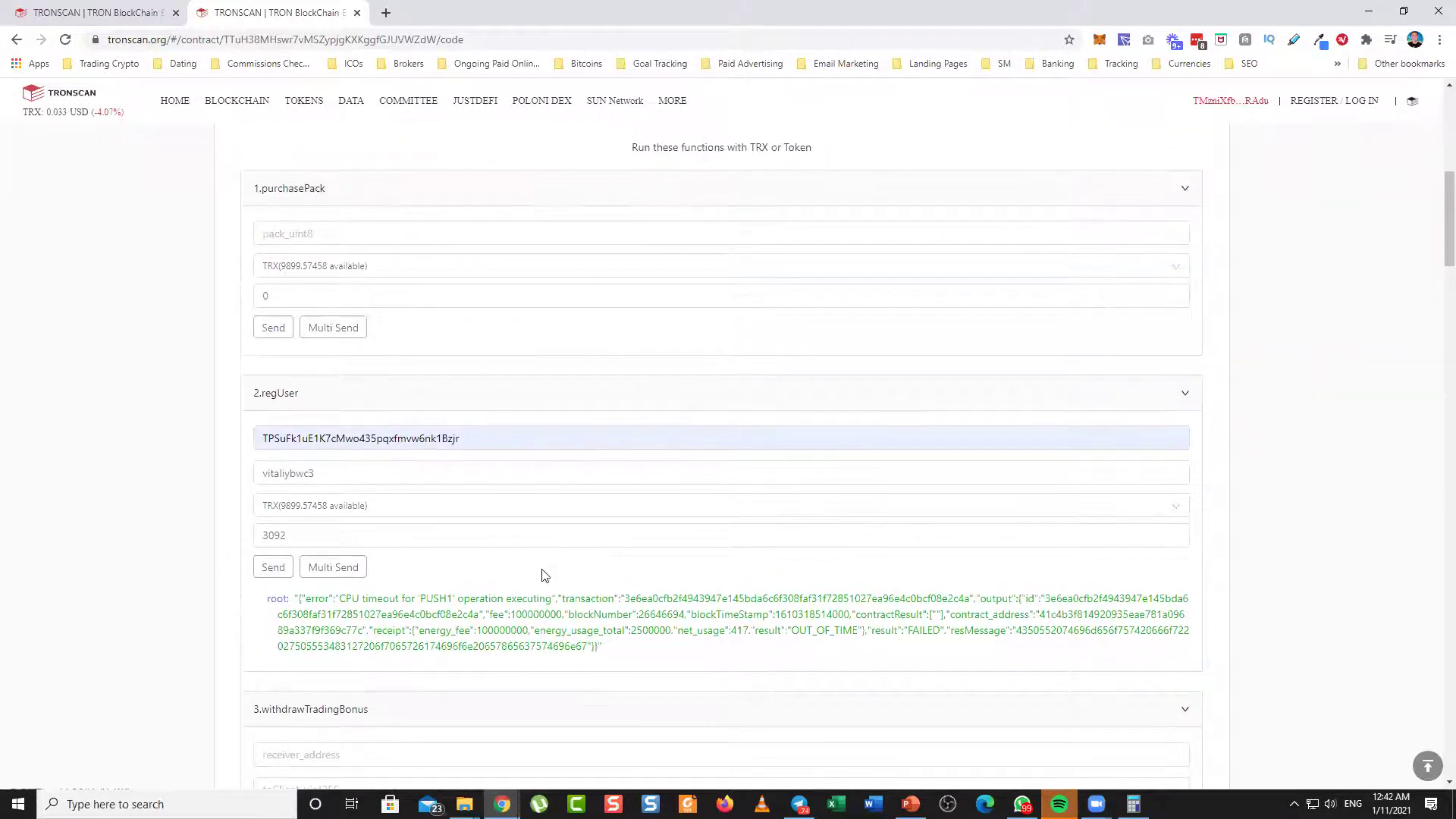
{"action": "left_click_drag", "start_coordinate": [297, 596], "coordinate": [419, 599]}
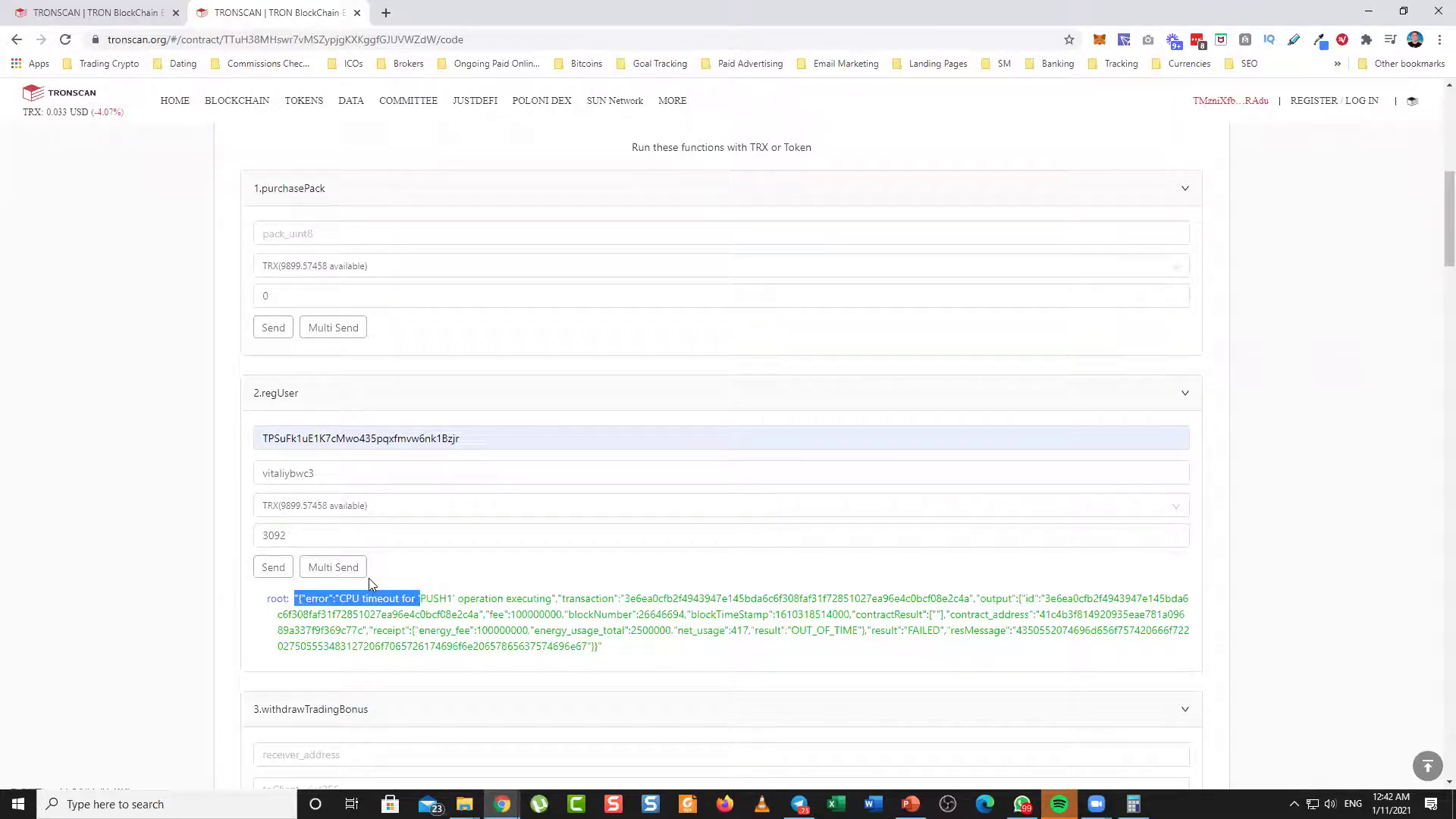
{"action": "left_click", "coordinate": [309, 596]}
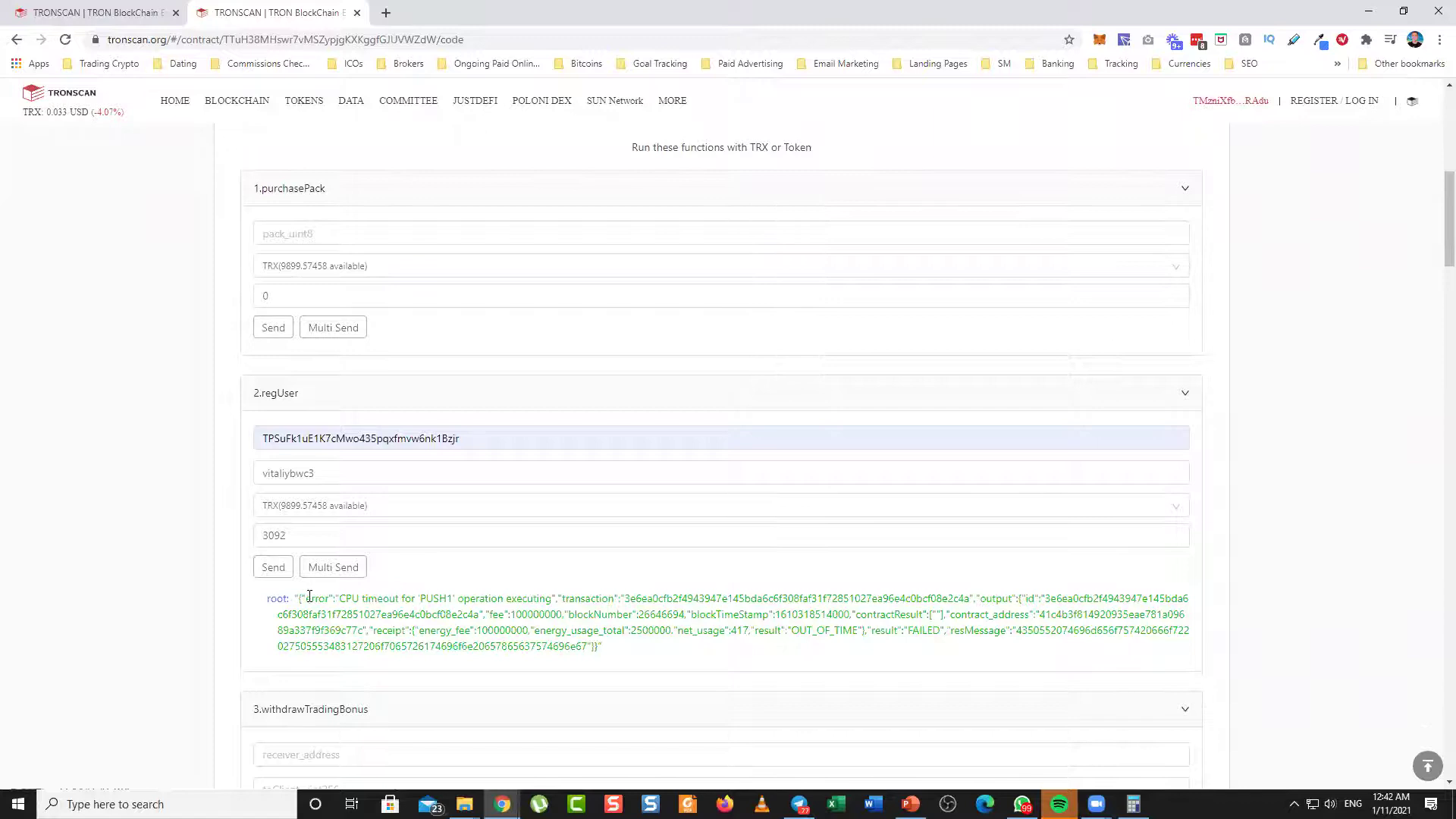
{"action": "left_click_drag", "start_coordinate": [295, 599], "coordinate": [349, 596]}
{"action": "scroll", "coordinate": [458, 590], "scroll_direction": "up", "scroll_amount": 1}
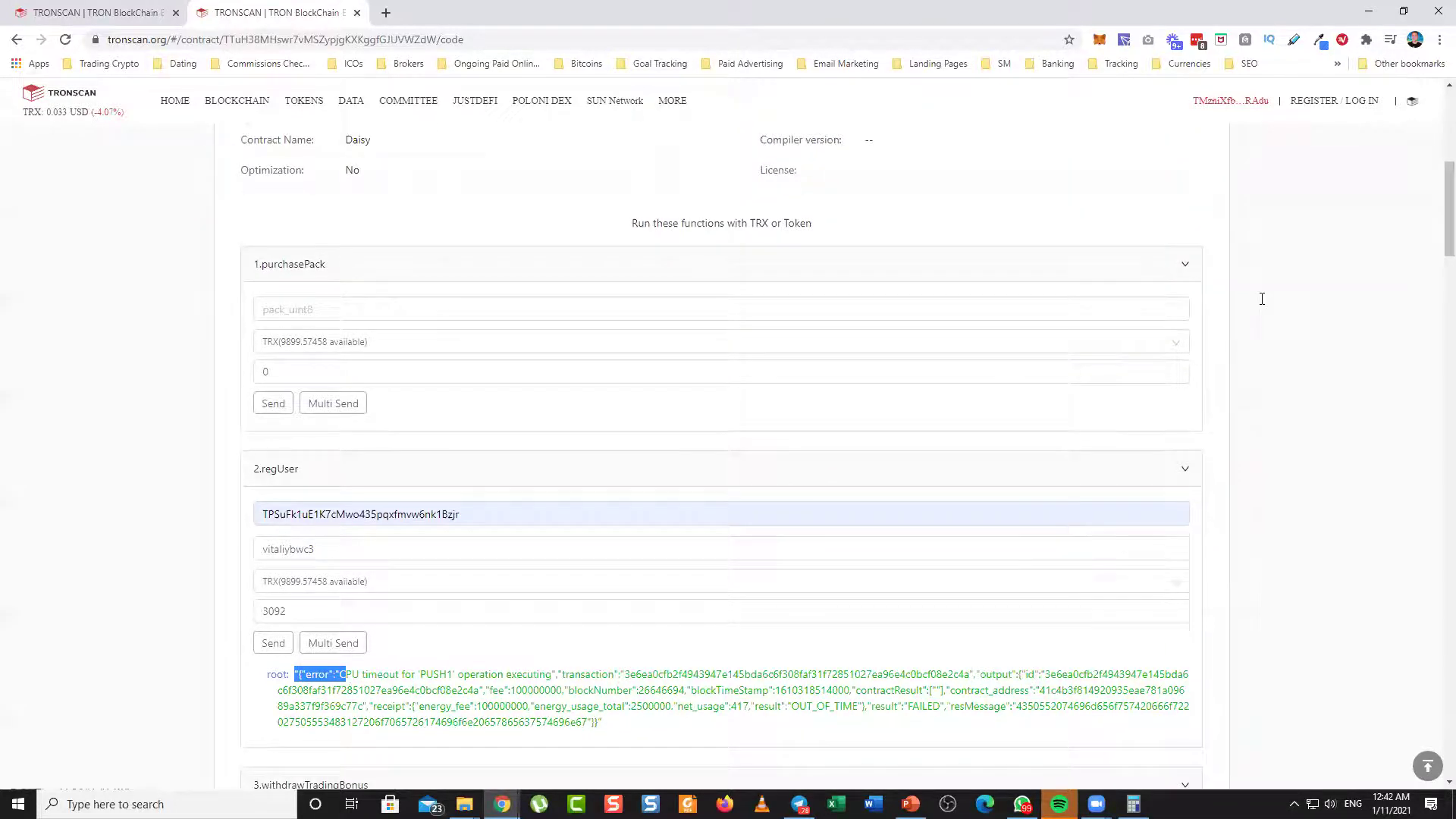
- Circle the purchasePack function and enter pack number 2
{"action": "mouse_move", "coordinate": [360, 240]}
{"action": "left_mouse_down"}
{"action": "mouse_move", "coordinate": [228, 250]}
{"action": "mouse_move", "coordinate": [296, 244]}
{"action": "left_mouse_up"}
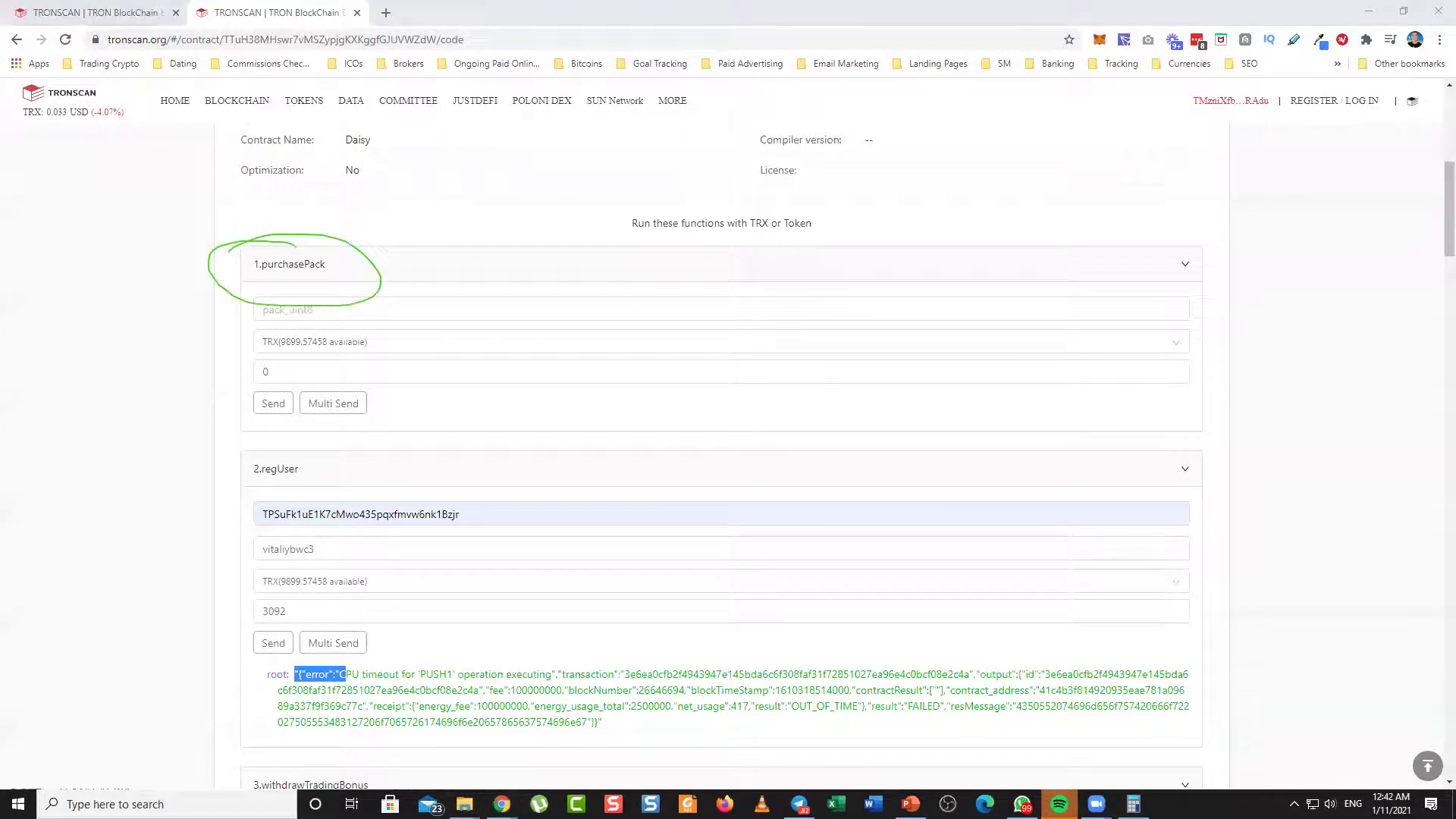
{"action": "left_click", "coordinate": [422, 309]}
{"action": "type", "text": "2"}
{"action": "left_click_drag", "start_coordinate": [283, 371], "coordinate": [242, 377]}
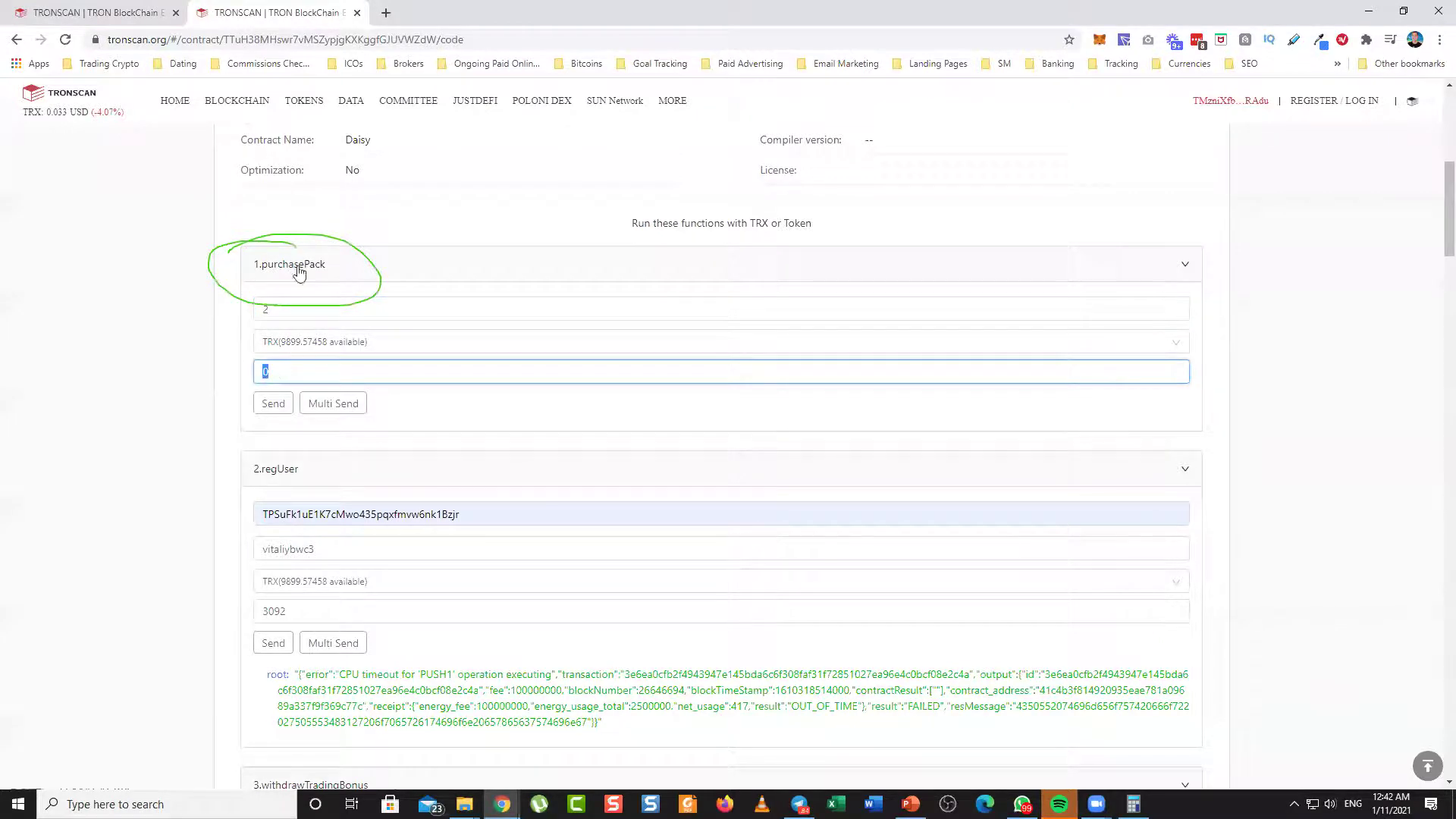
- Check the 6184 TRX payment in the contract's transactions and return to the code view
{"action": "scroll", "coordinate": [307, 140], "scroll_direction": "up", "scroll_amount": 7}
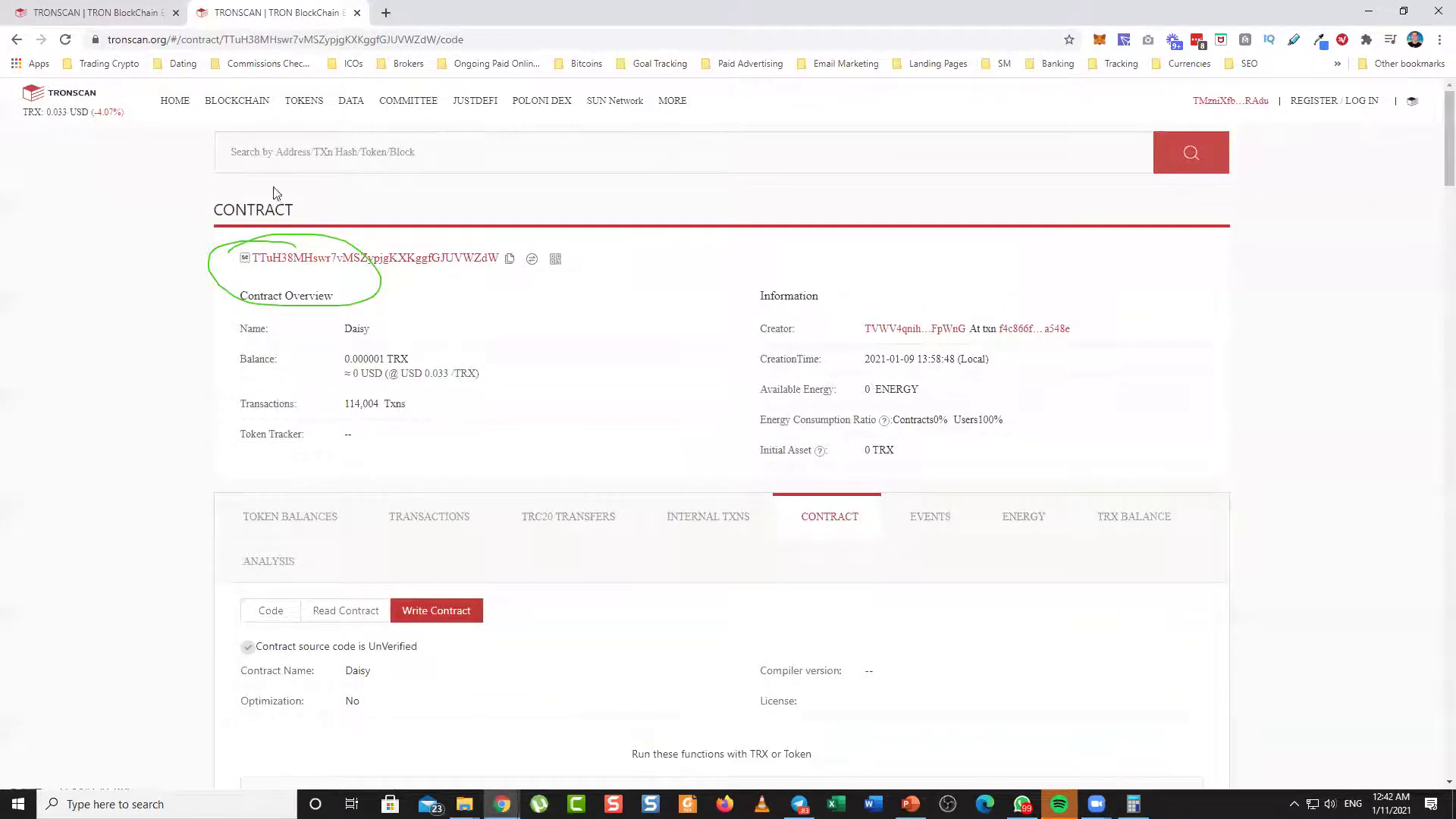
{"action": "scroll", "coordinate": [834, 417], "scroll_direction": "down", "scroll_amount": 5}
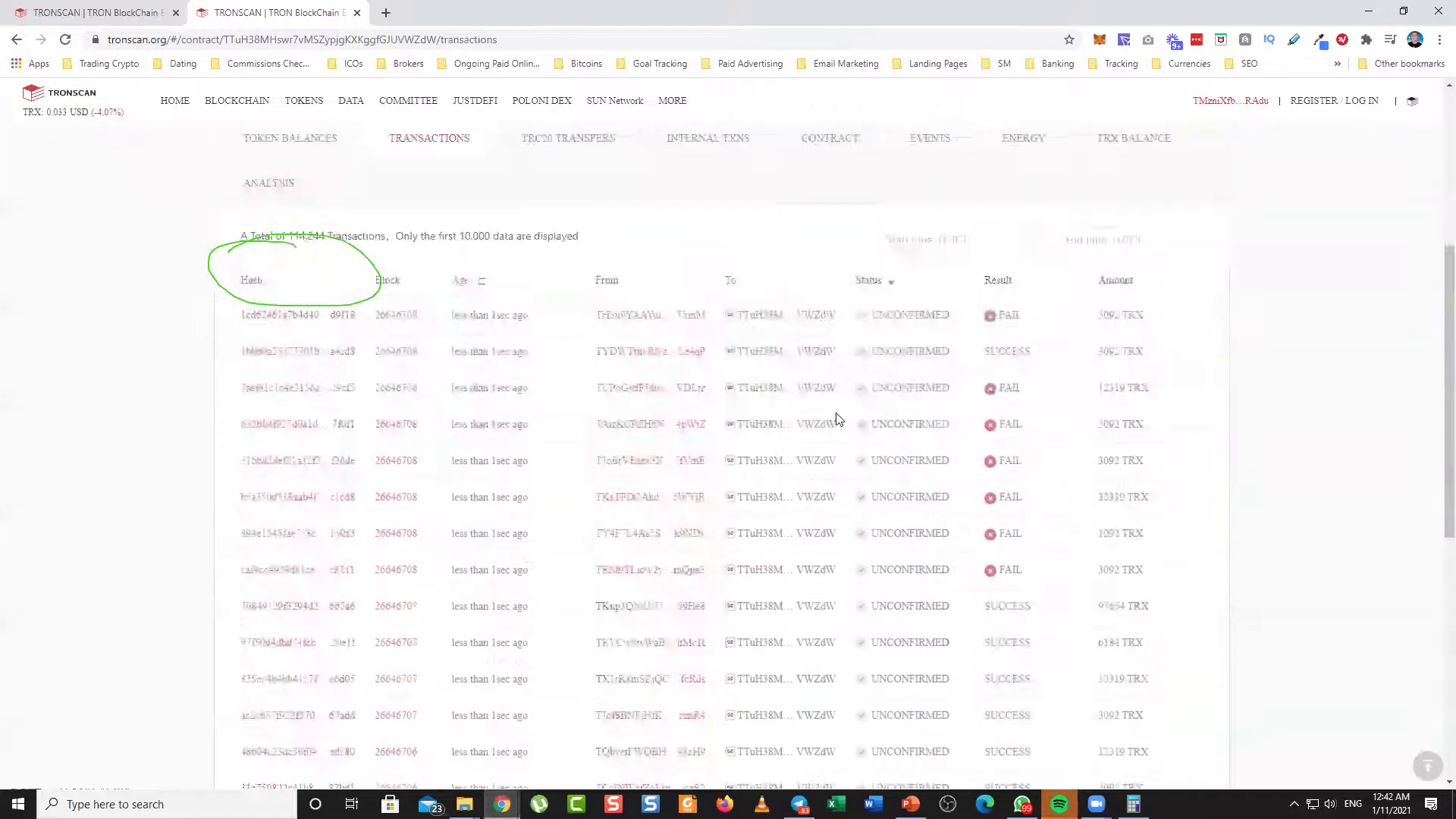
{"action": "scroll", "coordinate": [1071, 455], "scroll_direction": "up", "scroll_amount": 3}
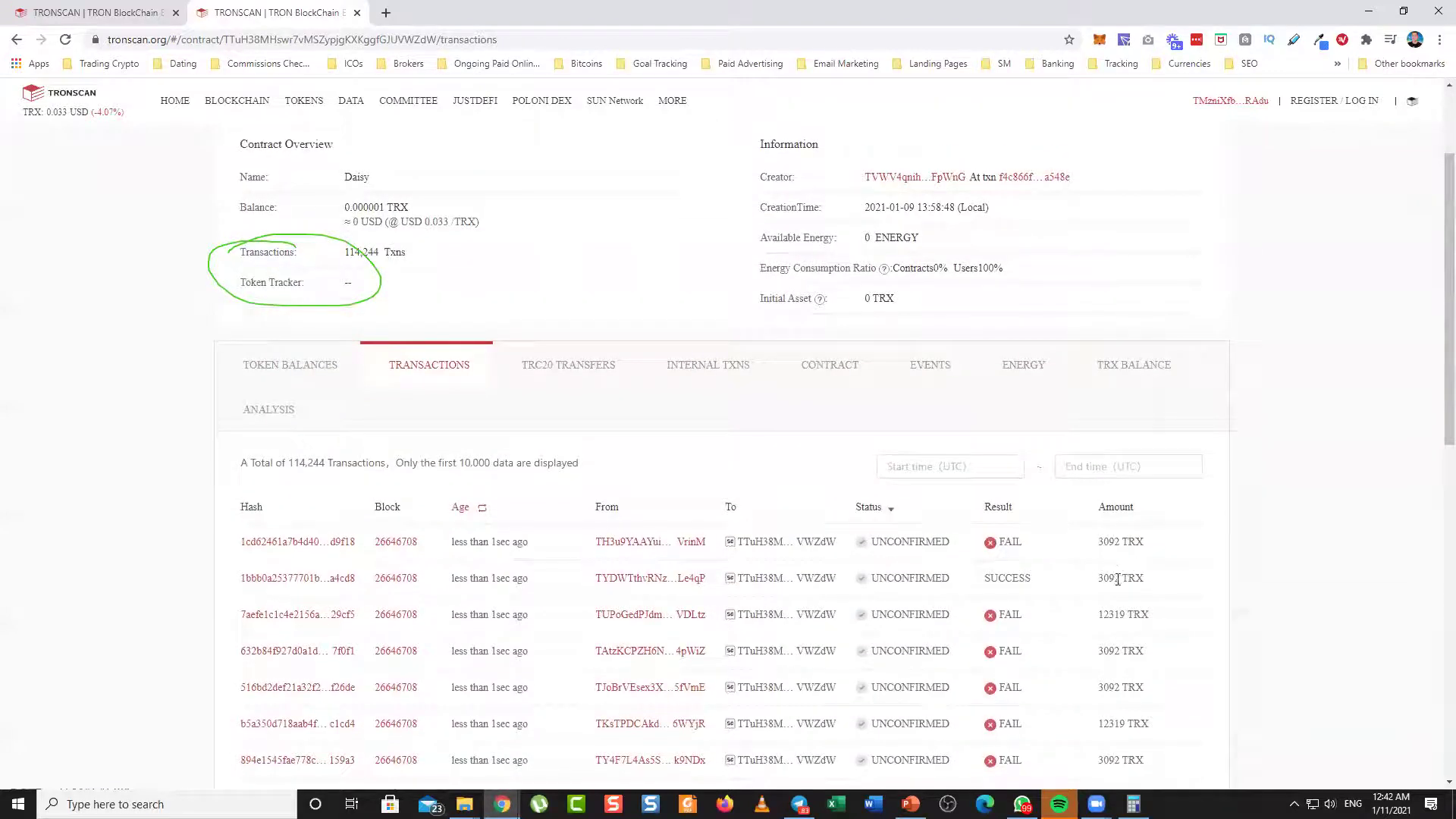
{"action": "scroll", "coordinate": [1117, 578], "scroll_direction": "down", "scroll_amount": 1}
{"action": "scroll", "coordinate": [1112, 603], "scroll_direction": "down", "scroll_amount": 2}
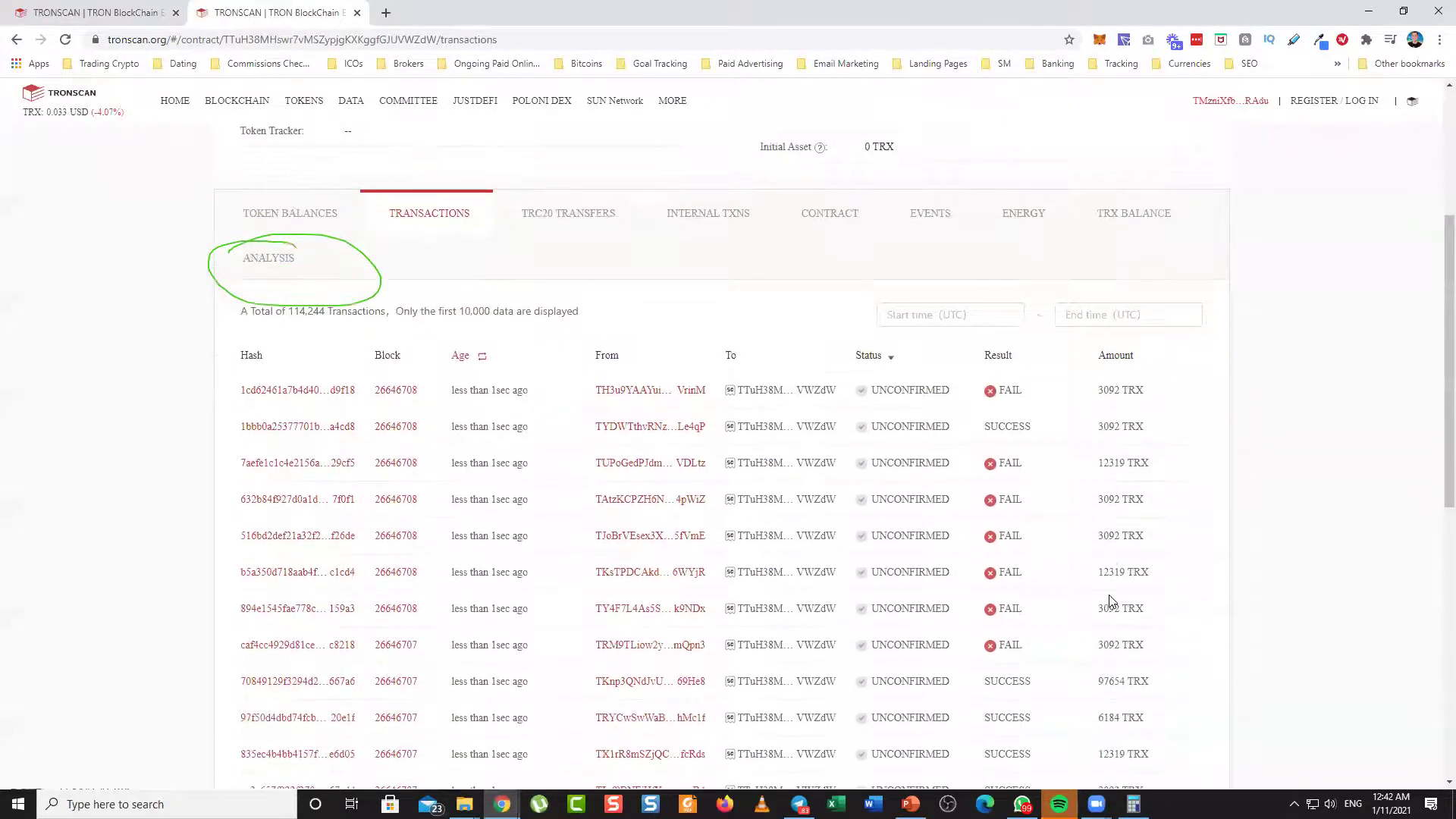
{"action": "left_click_drag", "start_coordinate": [1103, 643], "coordinate": [1115, 643]}
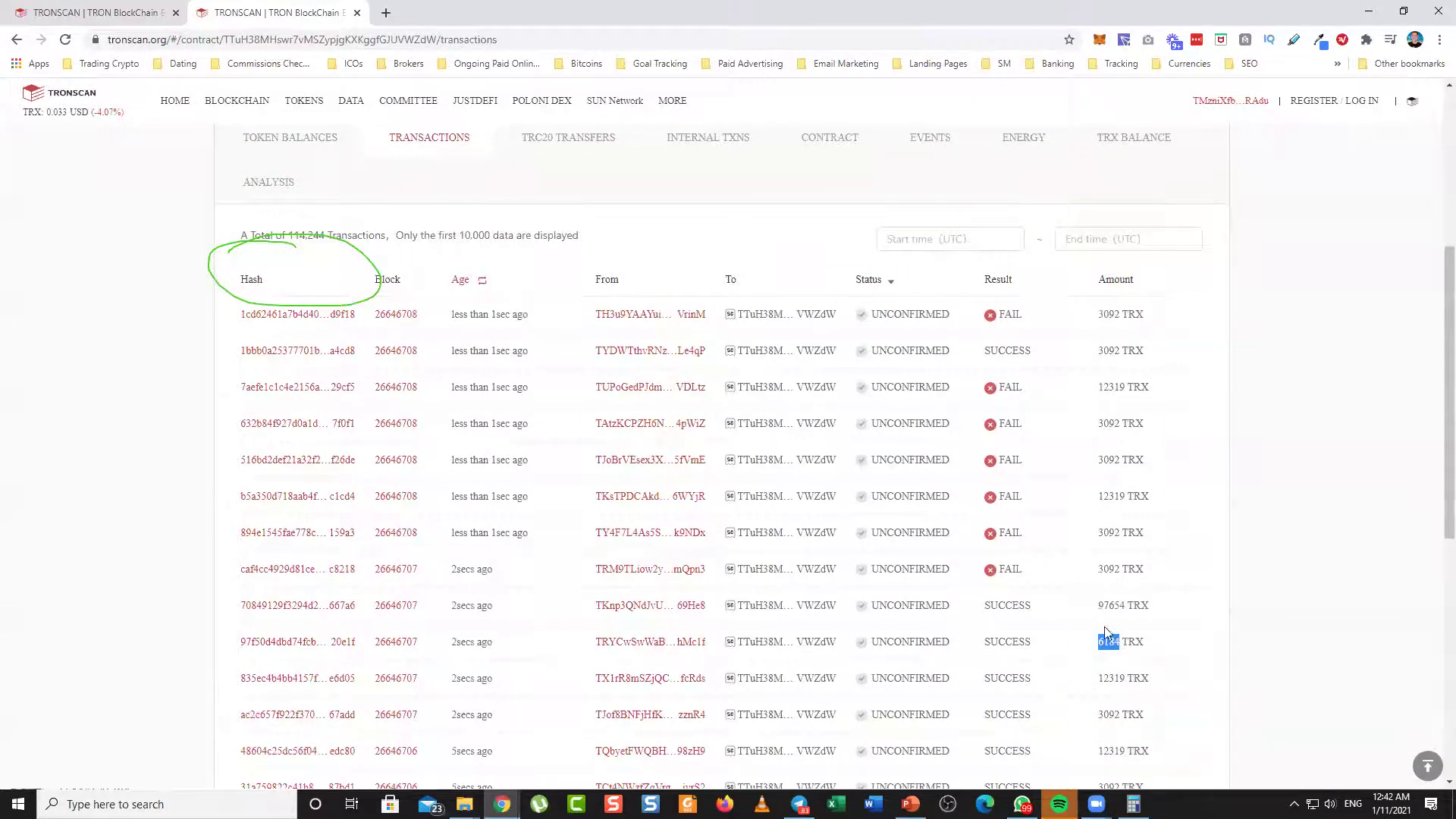
{"action": "scroll", "coordinate": [717, 430], "scroll_direction": "up", "scroll_amount": 5}
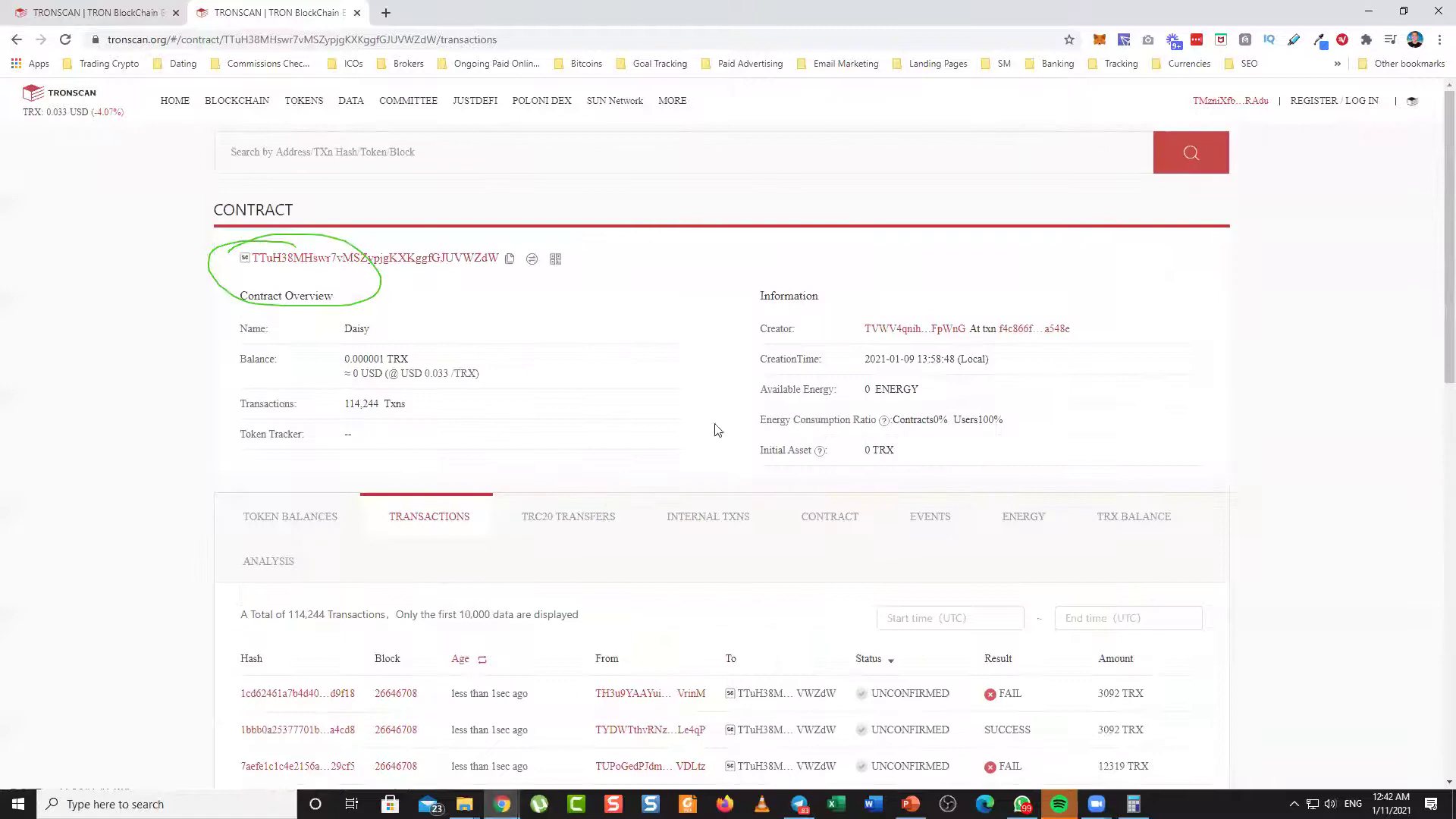
{"action": "left_click", "coordinate": [830, 516]}
{"action": "scroll", "coordinate": [594, 503], "scroll_direction": "down", "scroll_amount": 5}
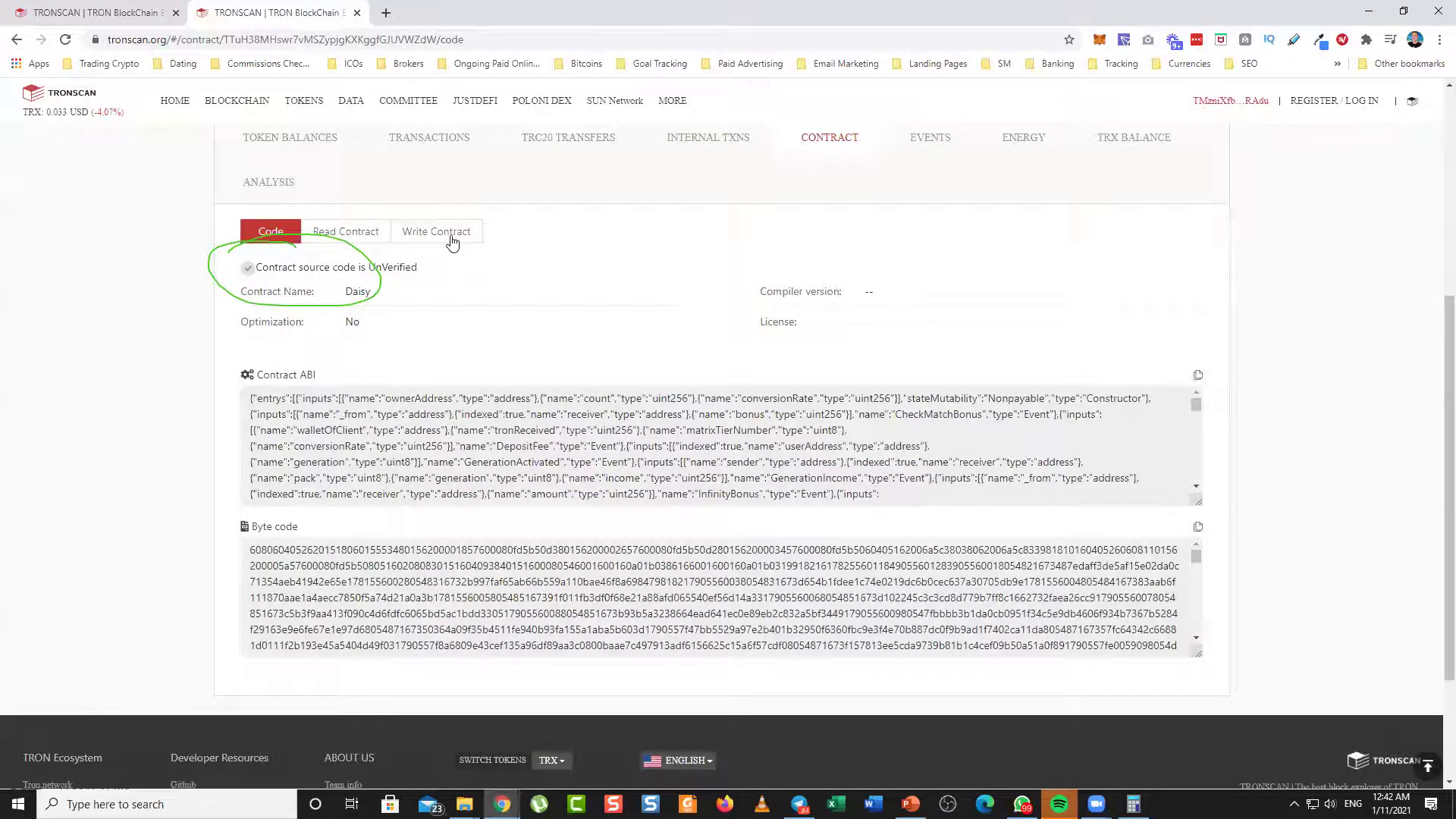
- Fill purchasePack with pack 2 and 6184 TRX and try sending it
{"action": "left_click", "coordinate": [450, 234]}
{"action": "left_click", "coordinate": [289, 463]}
{"action": "type", "text": "2"}
{"action": "left_click", "coordinate": [288, 523]}
{"action": "type", "text": "6184"}
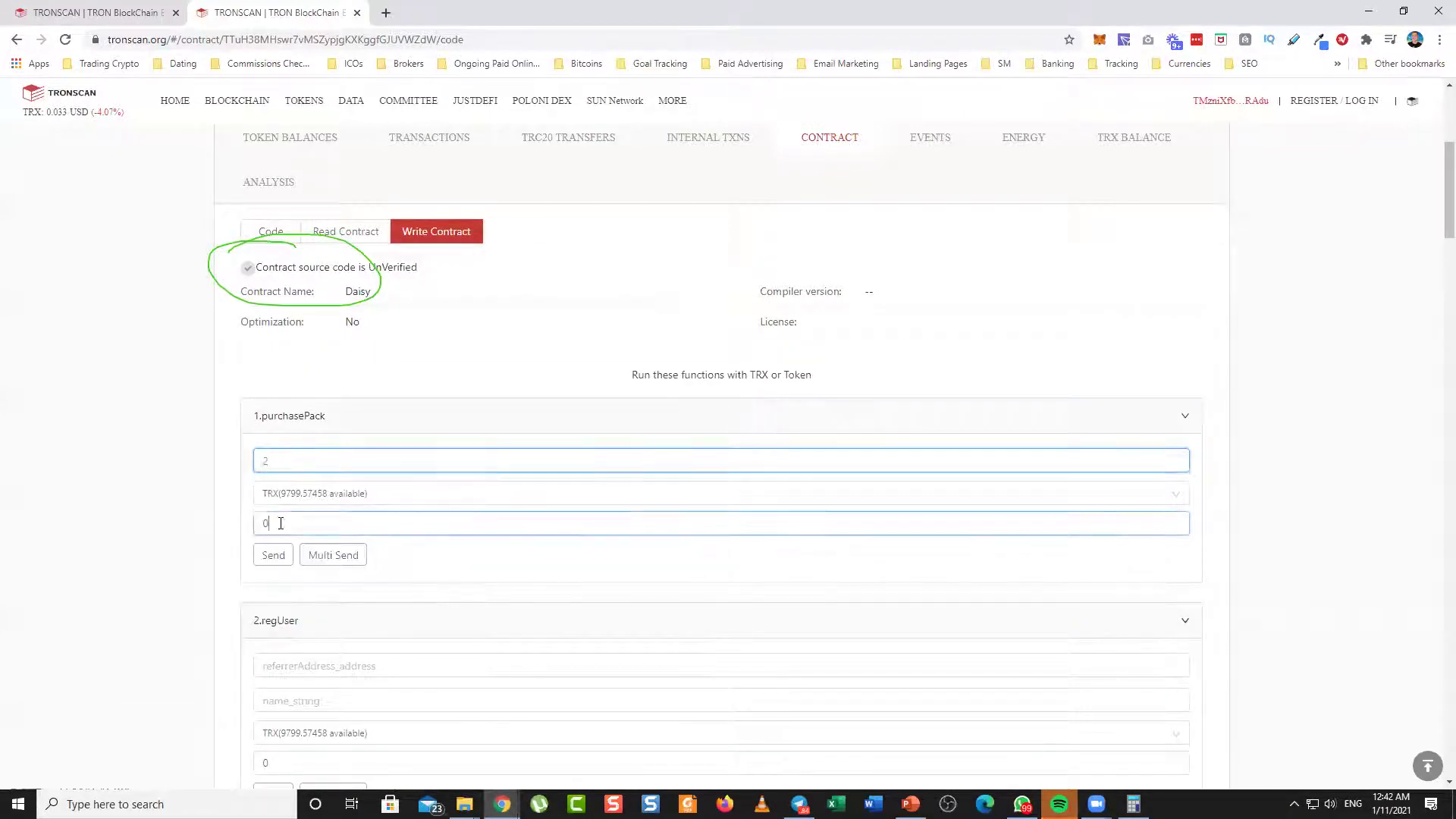
{"action": "left_click", "coordinate": [271, 556]}
- Change the purchasePack pack number to 4, keeping the 6184 TRX amount
{"action": "left_click", "coordinate": [258, 461]}
{"action": "type", "text": "3"}
{"action": "double_click", "coordinate": [258, 525]}
{"action": "left_click", "coordinate": [281, 455]}
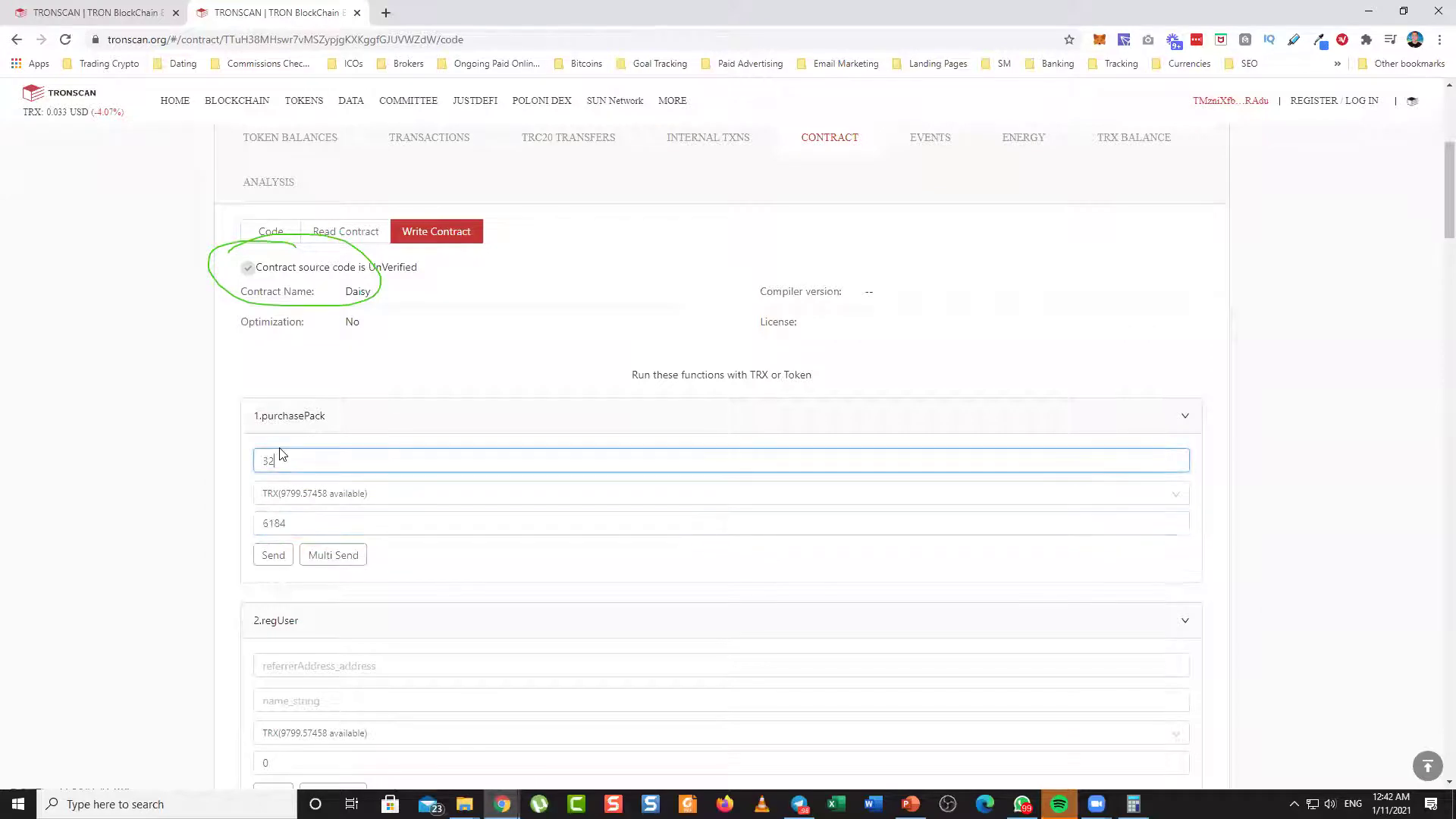
{"action": "key", "text": "BackSpace"}
{"action": "type", "text": "4"}
{"action": "double_click", "coordinate": [294, 523]}
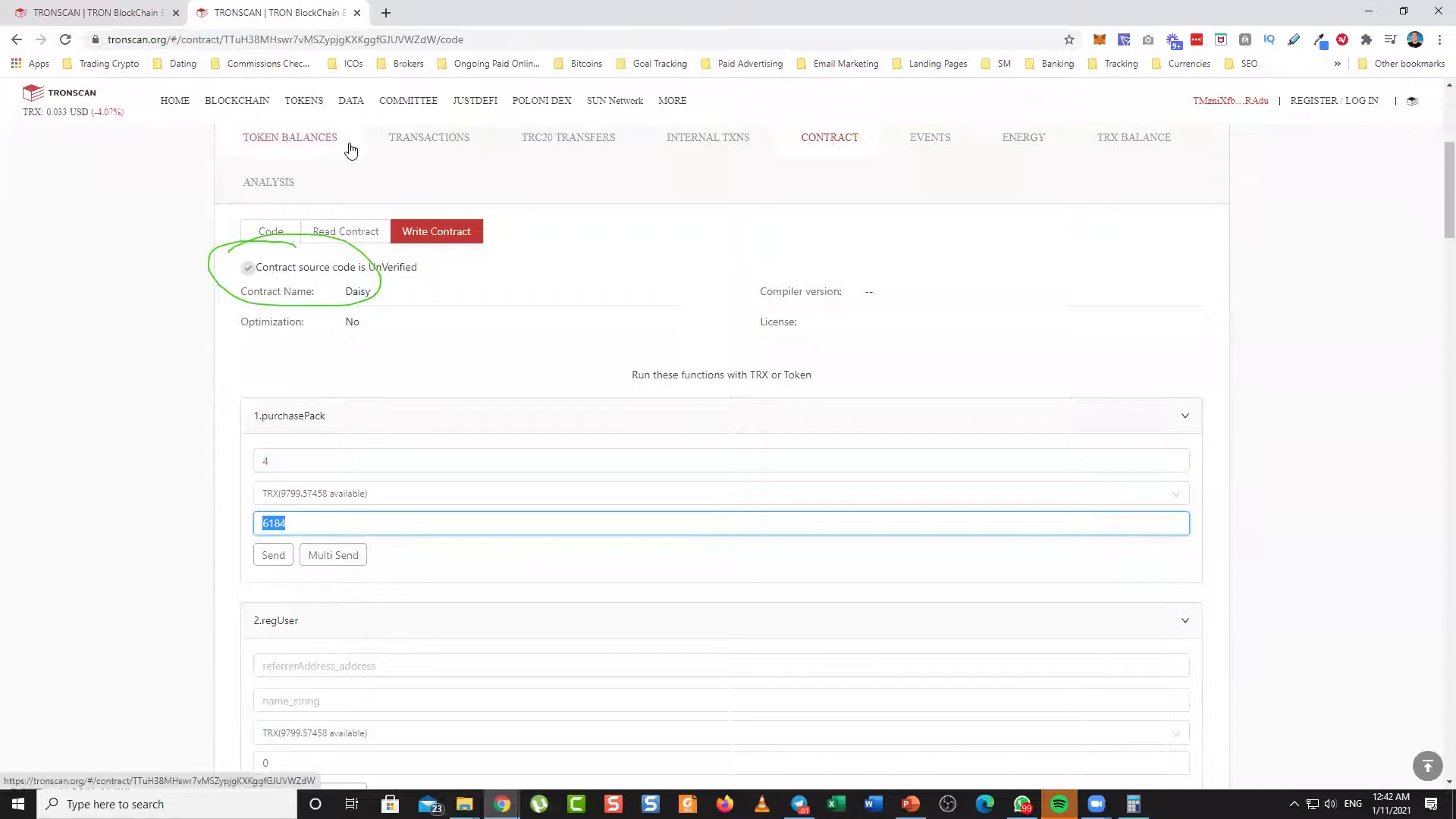
{"action": "scroll", "coordinate": [357, 228], "scroll_direction": "up", "scroll_amount": 5}
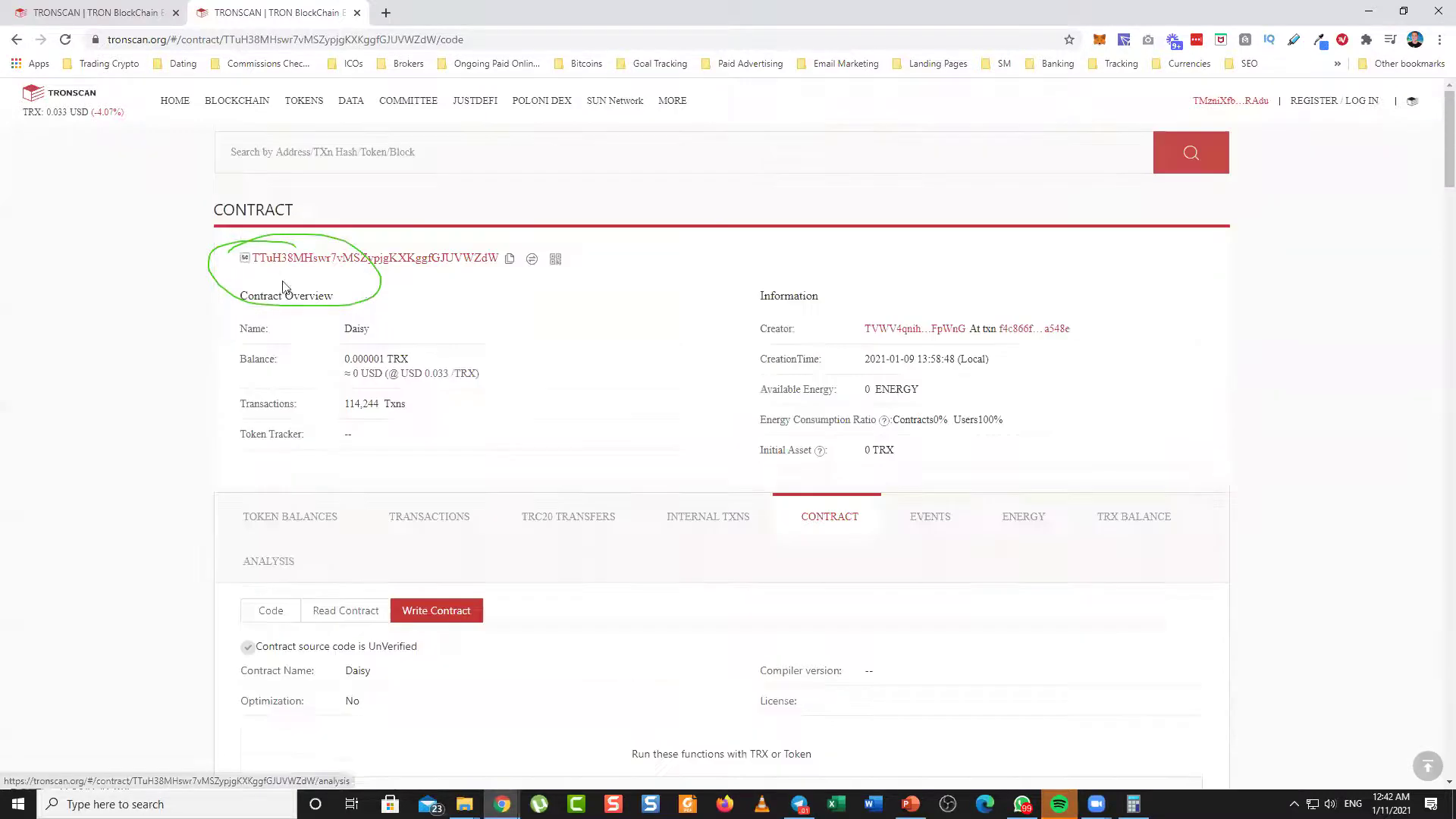
- Copy the 3092 TRX amount from the first transaction row and return to the contract code
{"action": "left_click", "coordinate": [447, 520]}
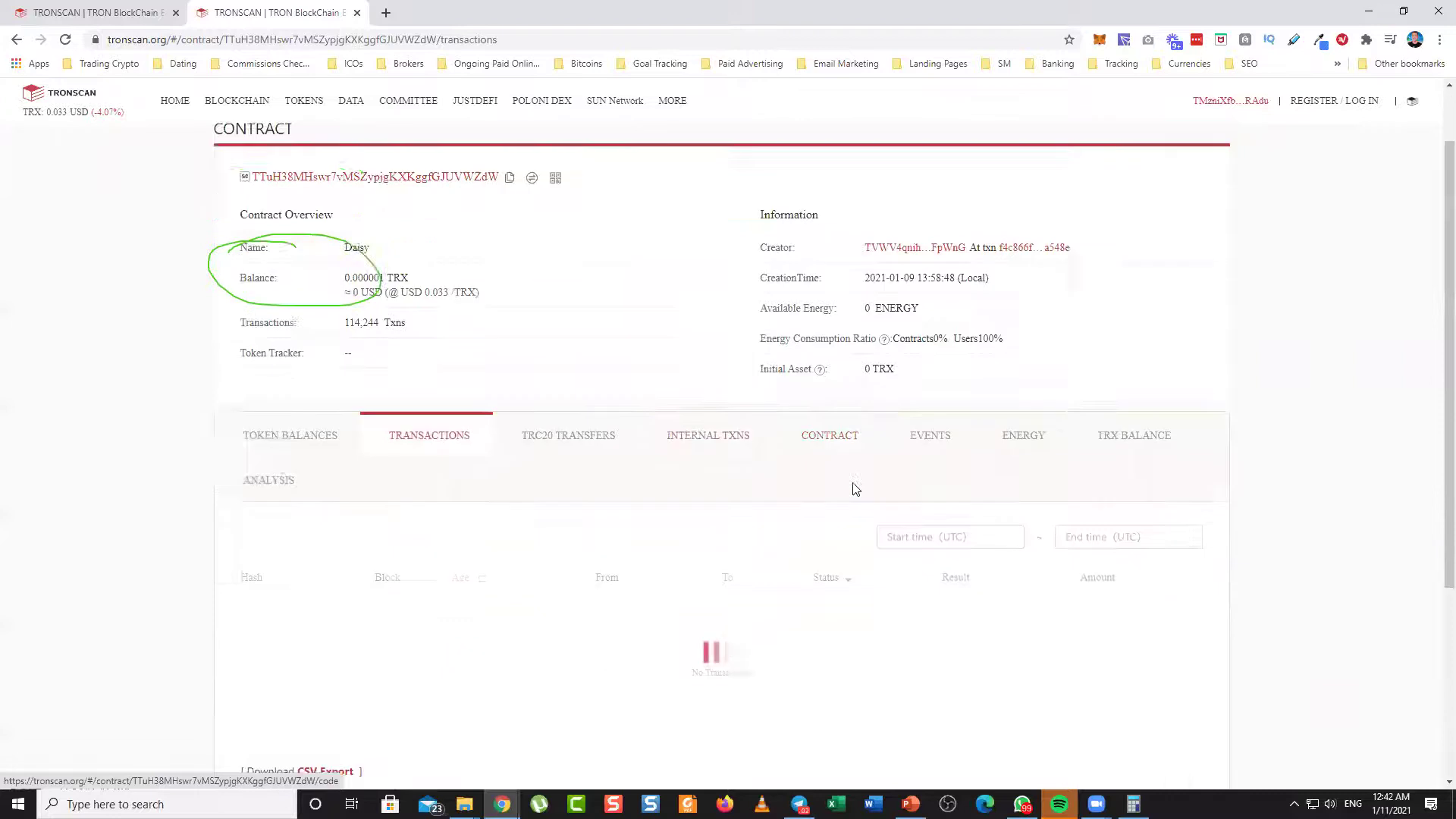
{"action": "scroll", "coordinate": [1072, 358], "scroll_direction": "down", "scroll_amount": 5}
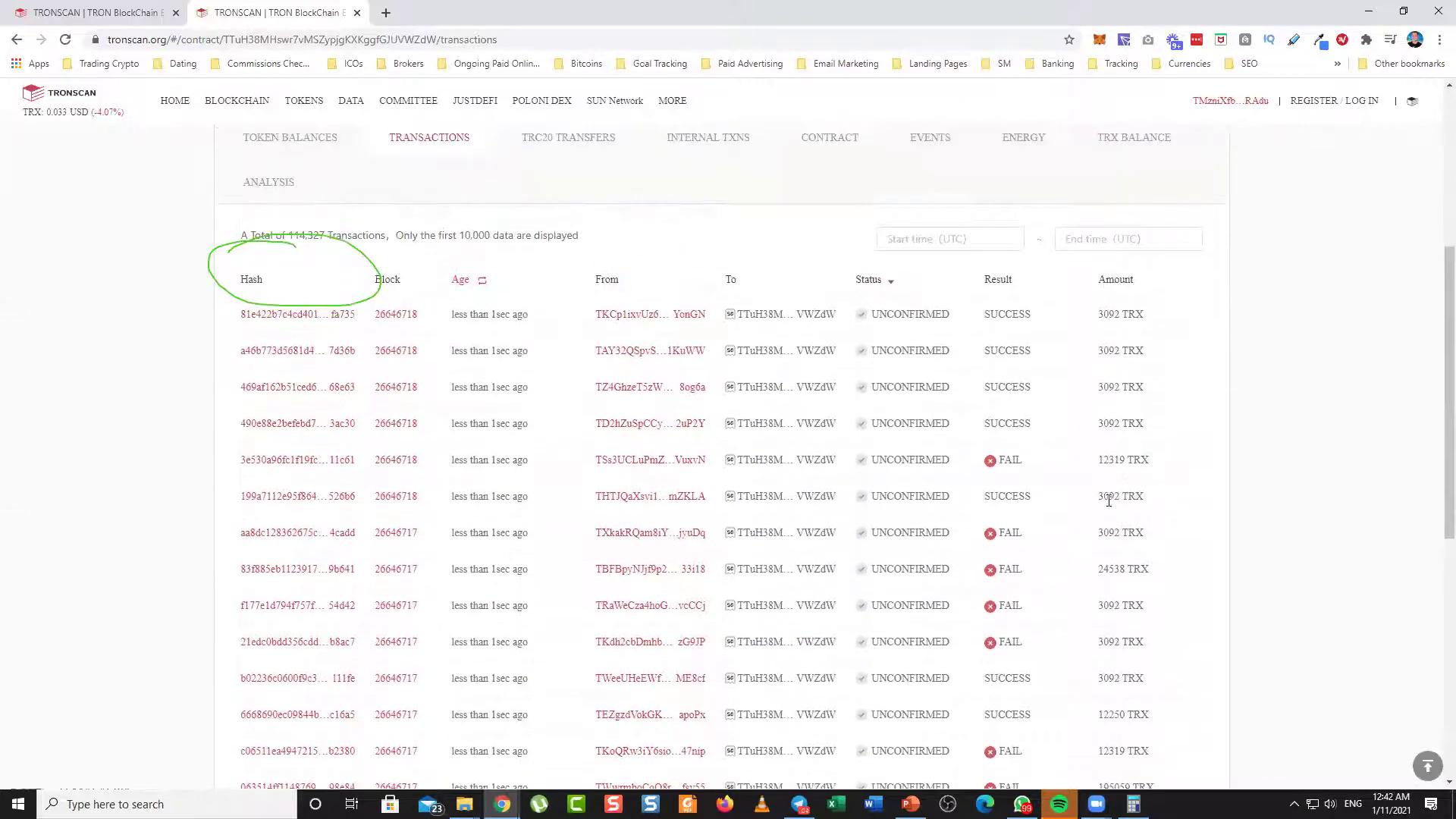
{"action": "double_click", "coordinate": [1121, 461]}
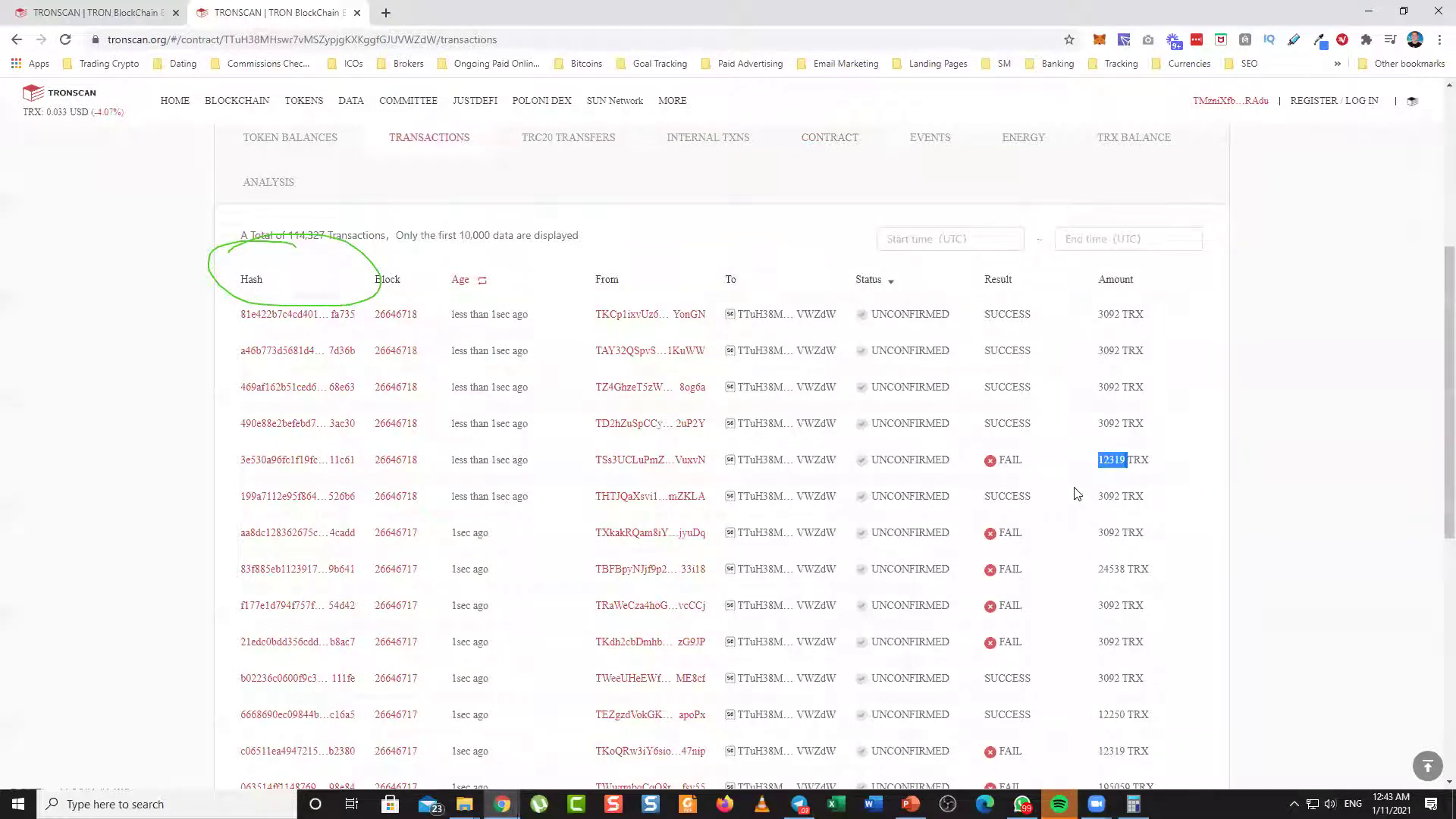
{"action": "double_click", "coordinate": [1105, 314]}
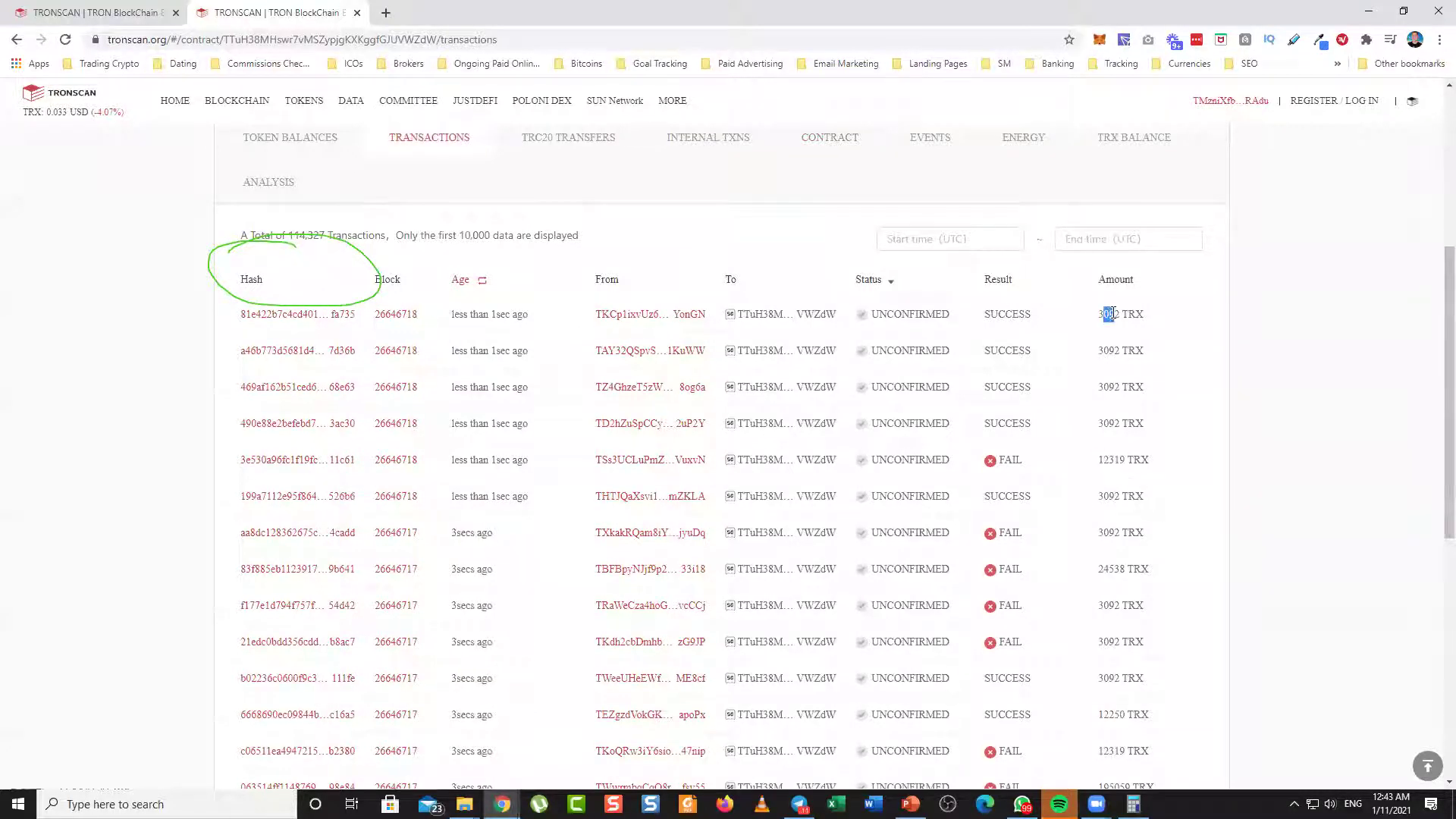
{"action": "right_click", "coordinate": [1109, 319]}
{"action": "left_click", "coordinate": [1142, 326]}
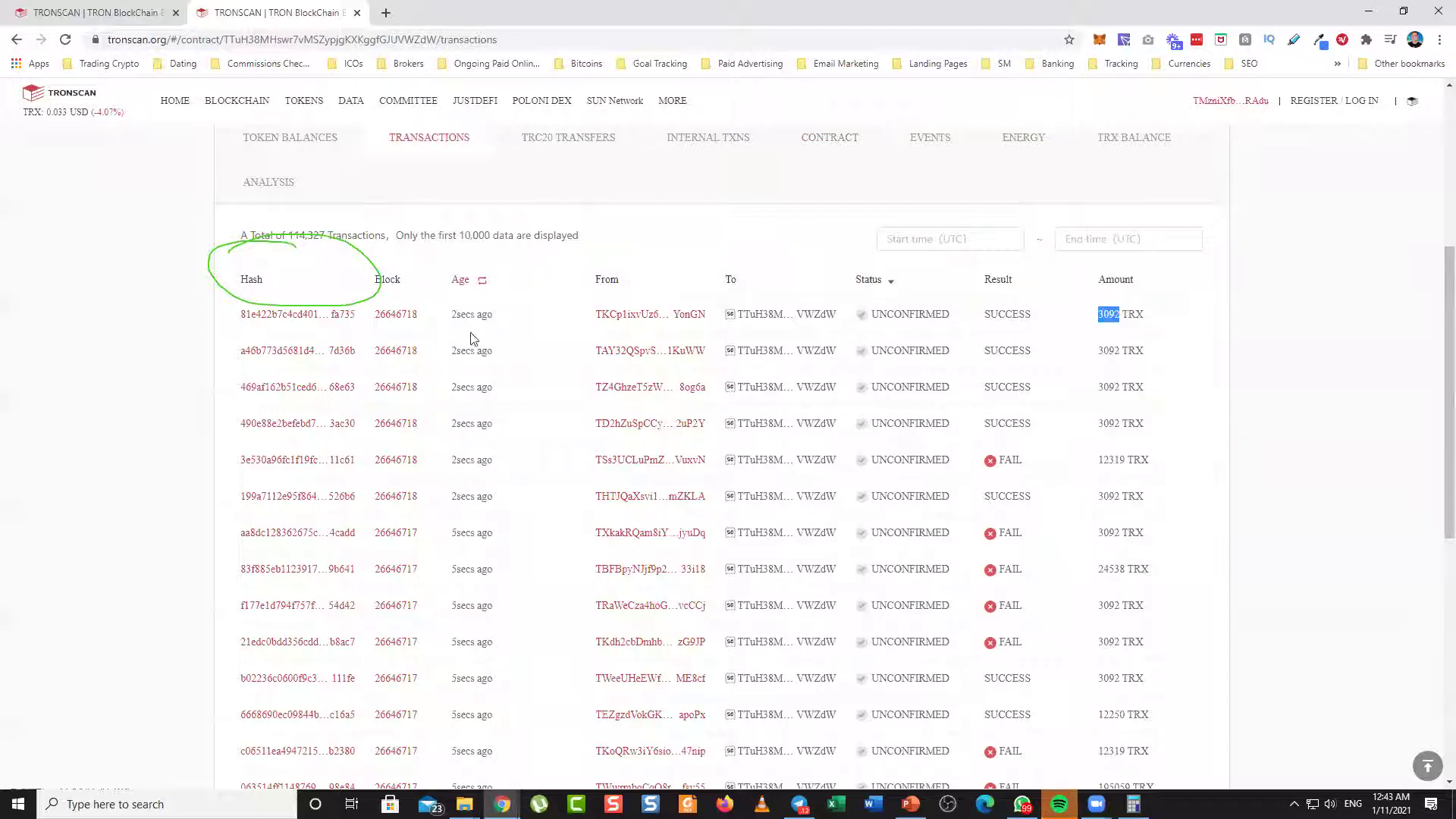
{"action": "scroll", "coordinate": [604, 387], "scroll_direction": "up", "scroll_amount": 5}
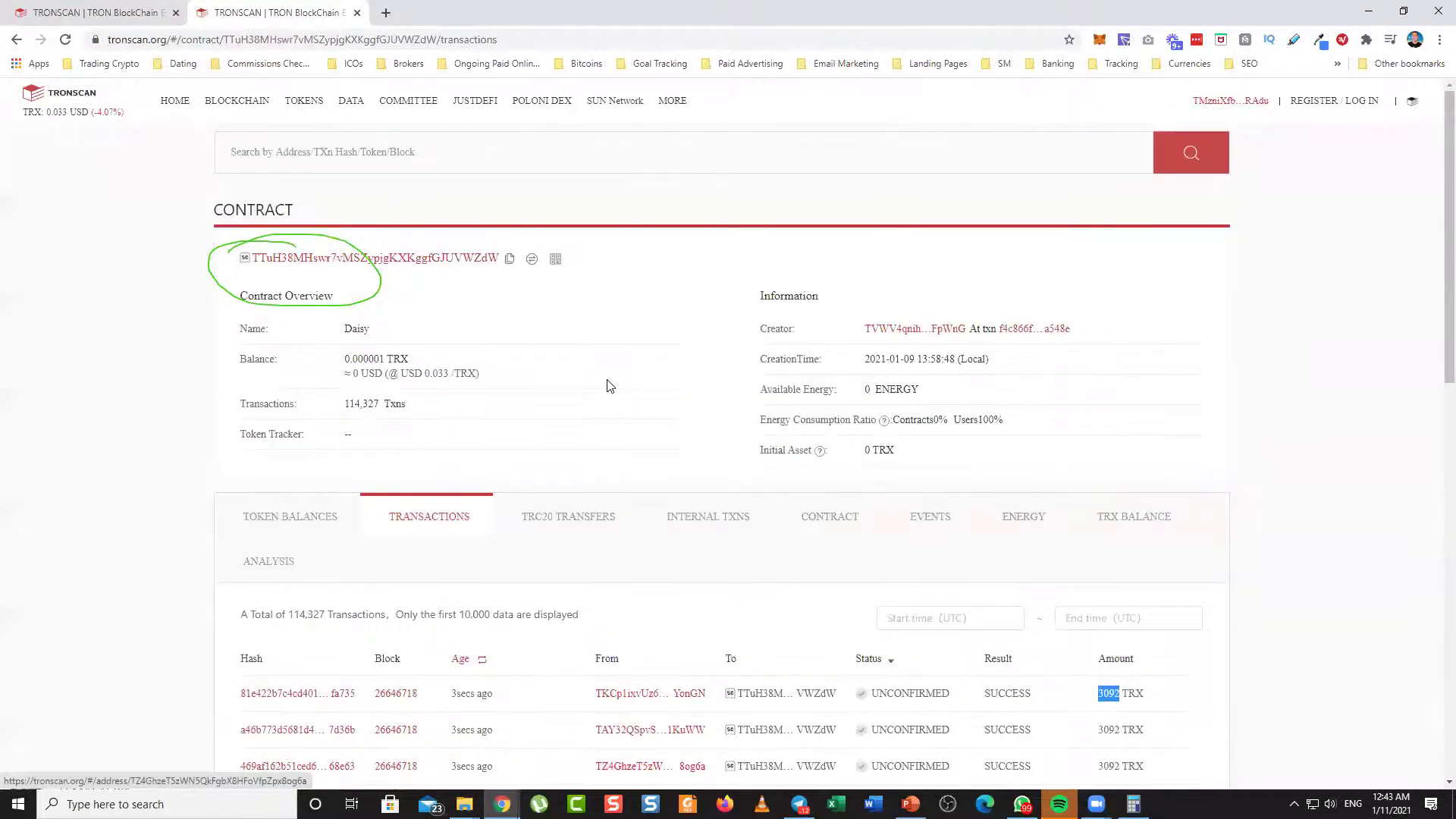
{"action": "left_click", "coordinate": [826, 516]}
{"action": "scroll", "coordinate": [572, 411], "scroll_direction": "down", "scroll_amount": 5}
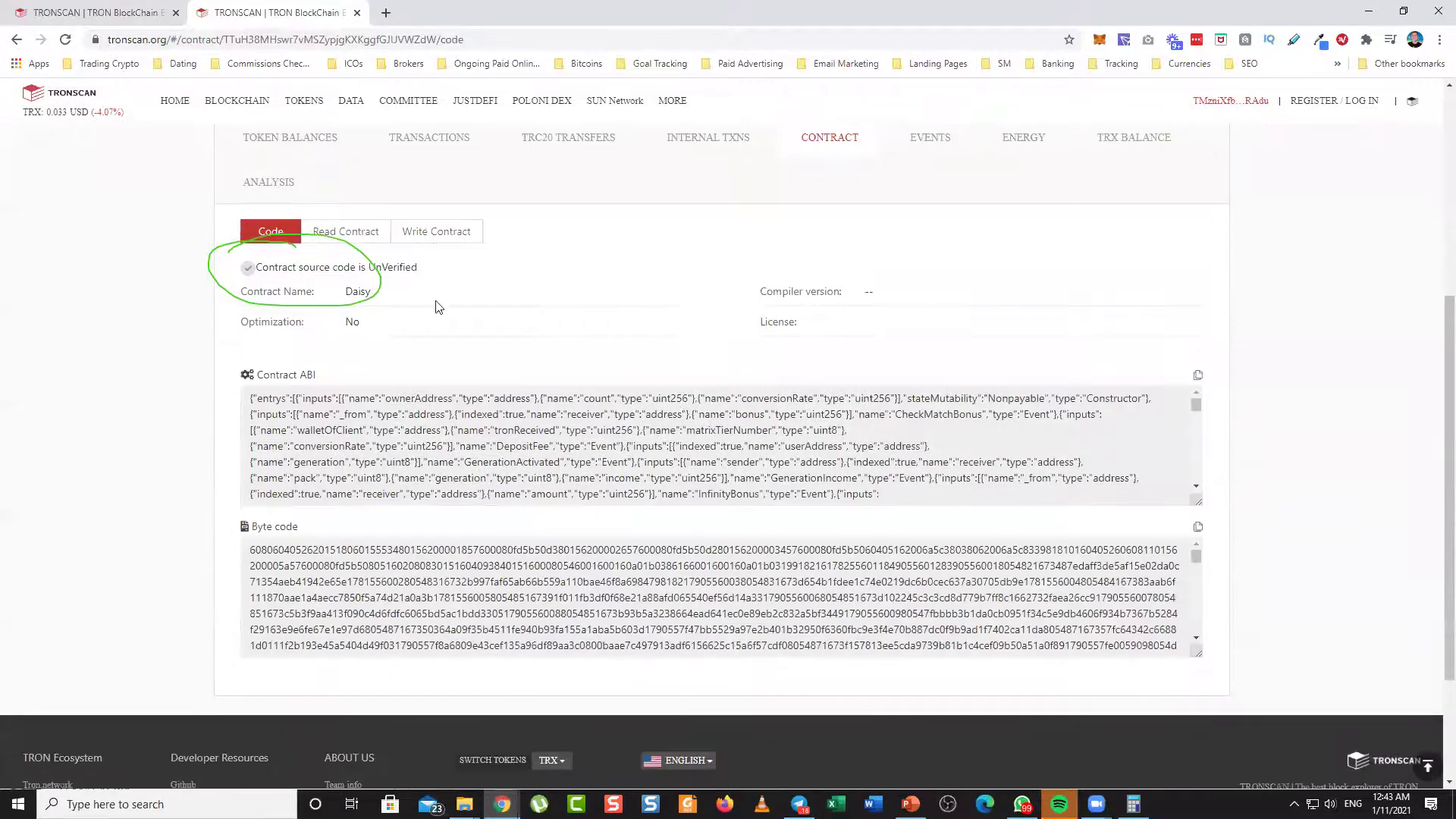
- Fill regUser with the saved referrer address, a saved user name and 3092 TRX
{"action": "left_click", "coordinate": [436, 231]}
{"action": "scroll", "coordinate": [394, 353], "scroll_direction": "down", "scroll_amount": 4}
{"action": "left_click", "coordinate": [394, 354]}
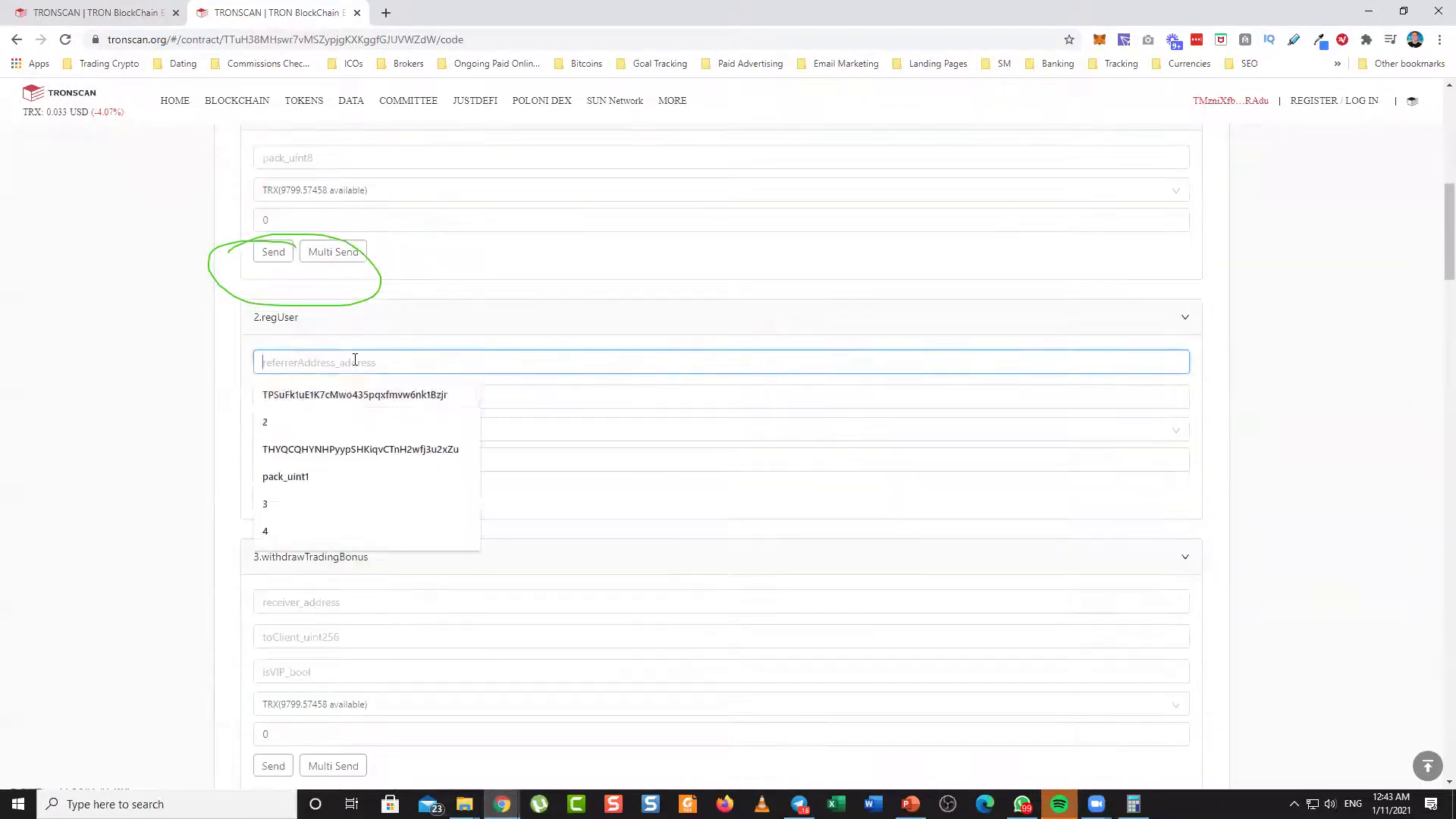
{"action": "left_click", "coordinate": [357, 390]}
{"action": "left_click", "coordinate": [391, 391]}
{"action": "left_click", "coordinate": [391, 392]}
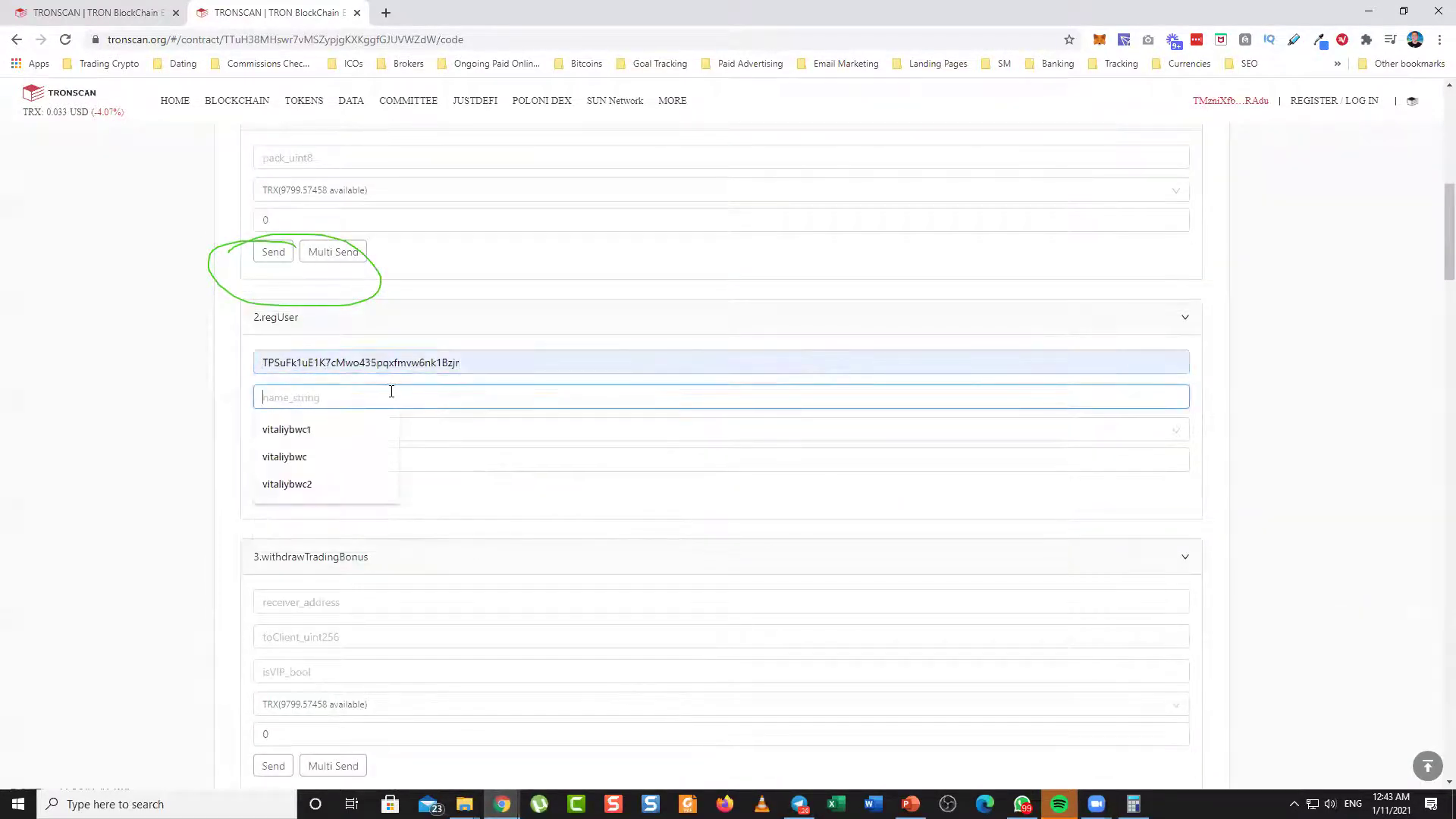
{"action": "type", "text": "vitaliybwc"}
{"action": "left_click", "coordinate": [367, 483]}
{"action": "left_click_drag", "start_coordinate": [351, 458], "coordinate": [238, 462]}
{"action": "type", "text": "3092"}
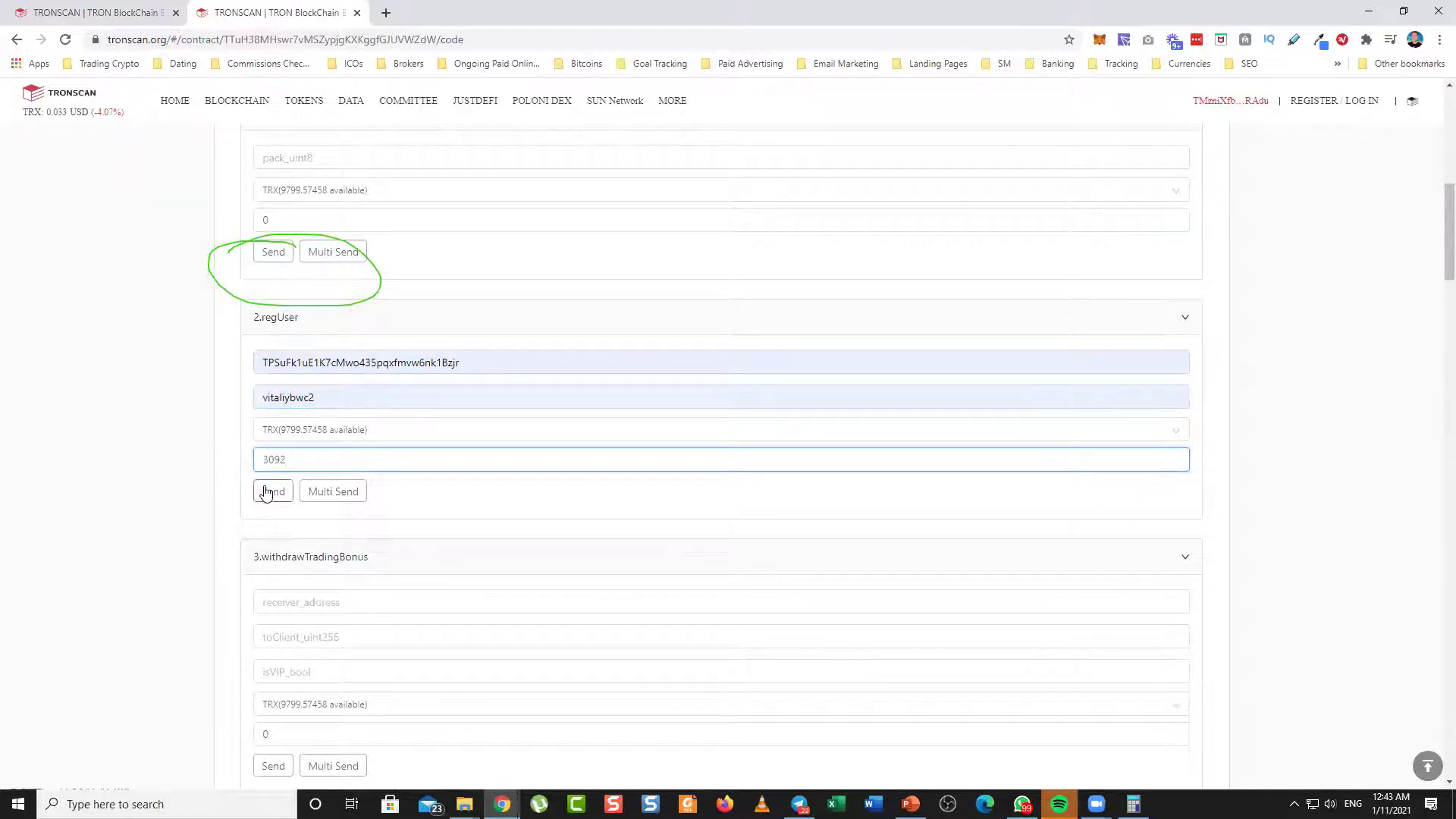
- Send regUser, approve the TronLink signature, and confirm the 'No value return' result
{"action": "left_click", "coordinate": [267, 494]}
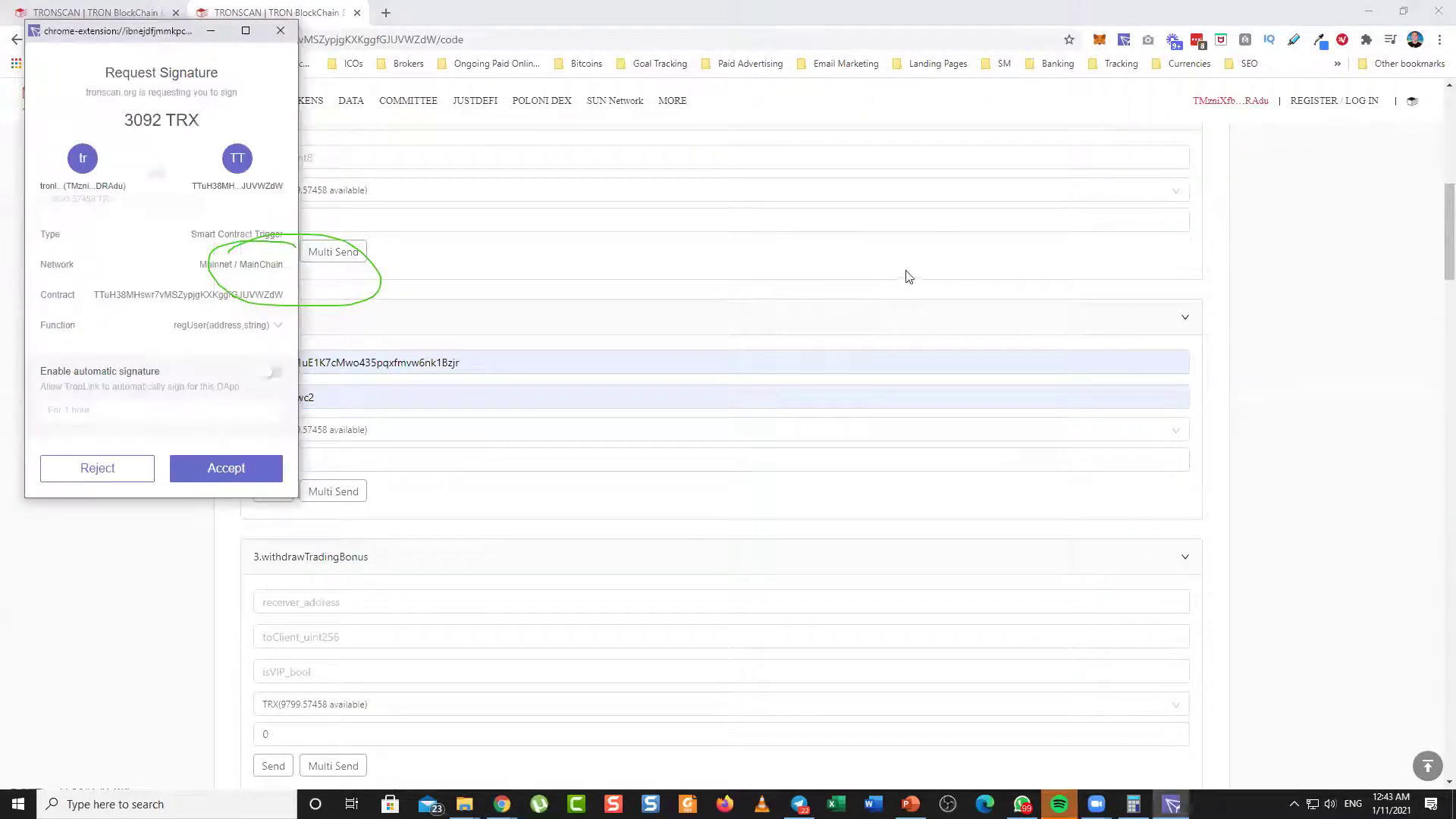
{"action": "left_click", "coordinate": [206, 468]}
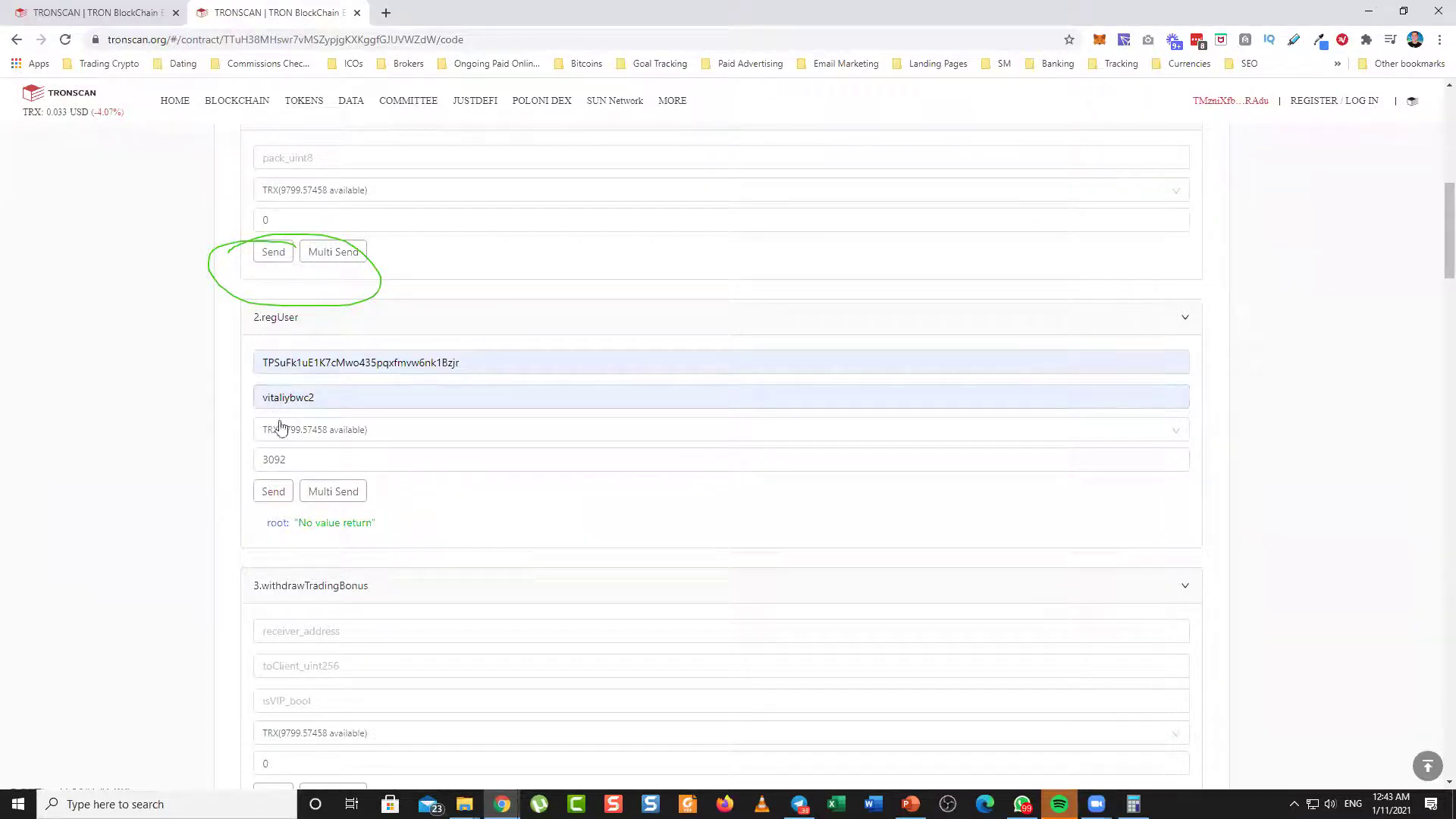
{"action": "triple_click", "coordinate": [283, 521]}
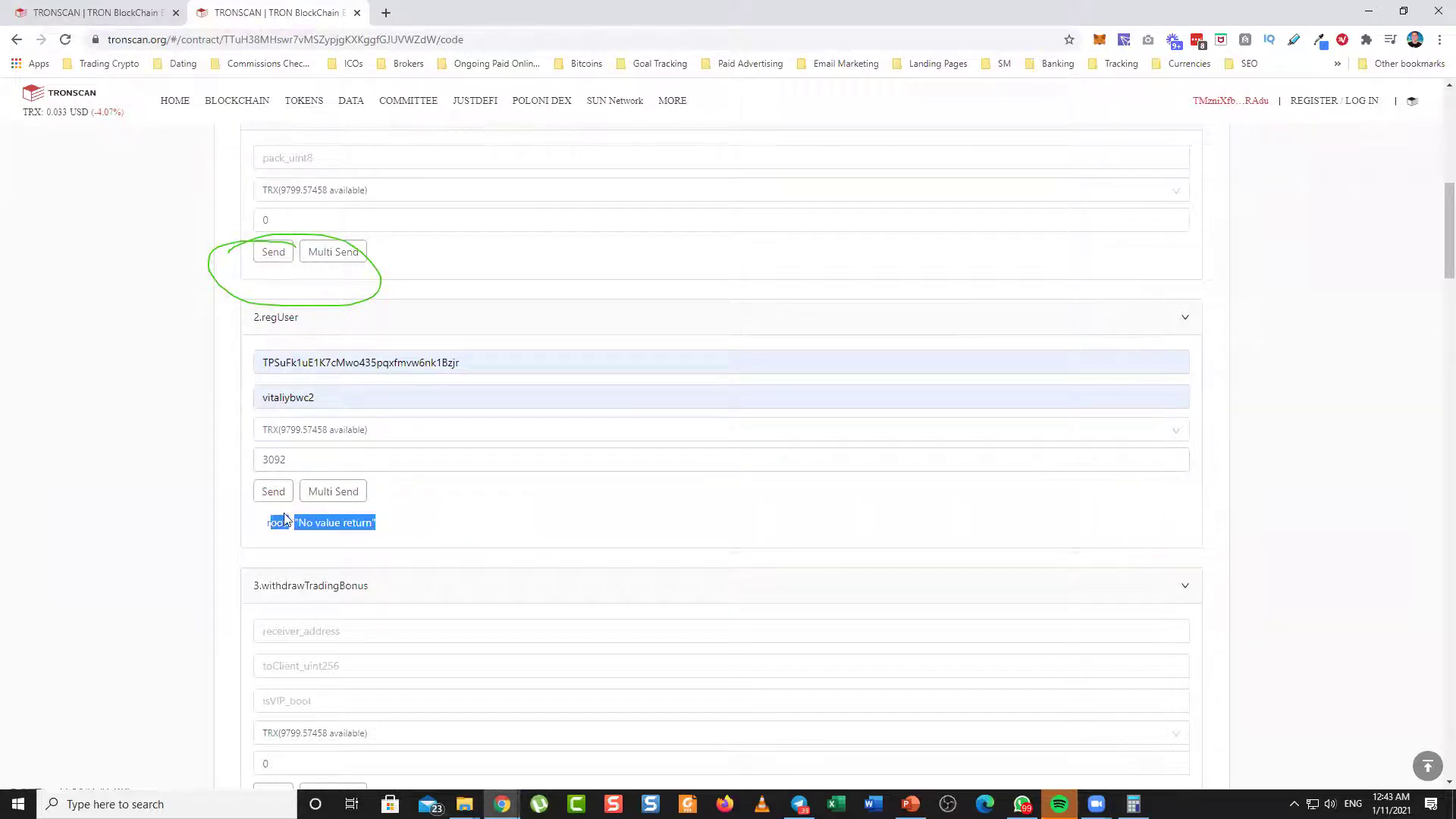
{"action": "left_click", "coordinate": [510, 515]}
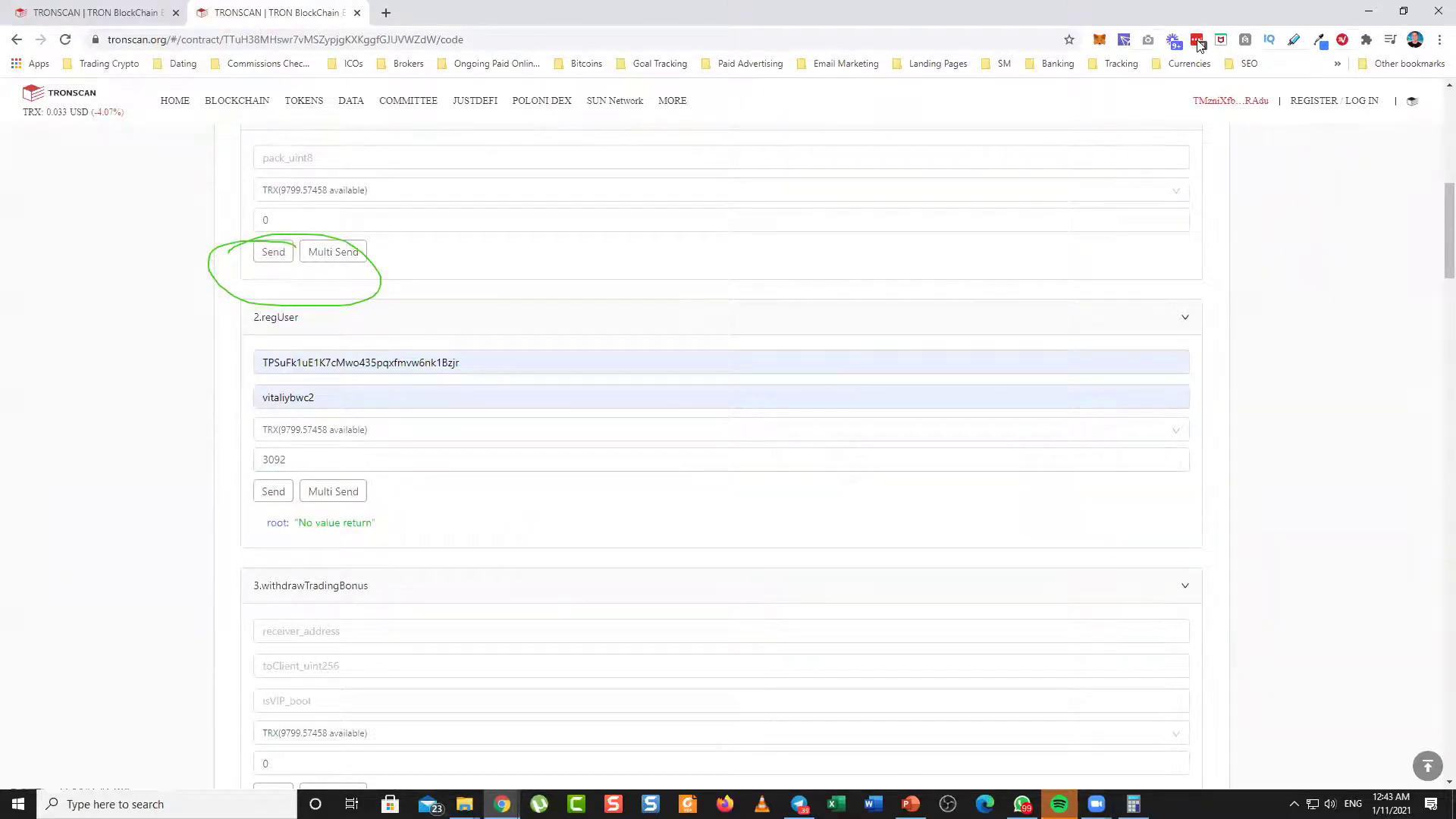
- In TronLink, check the latest -3092 TRX transaction on the active account and copy its Transaction ID
{"action": "left_click", "coordinate": [1123, 38]}
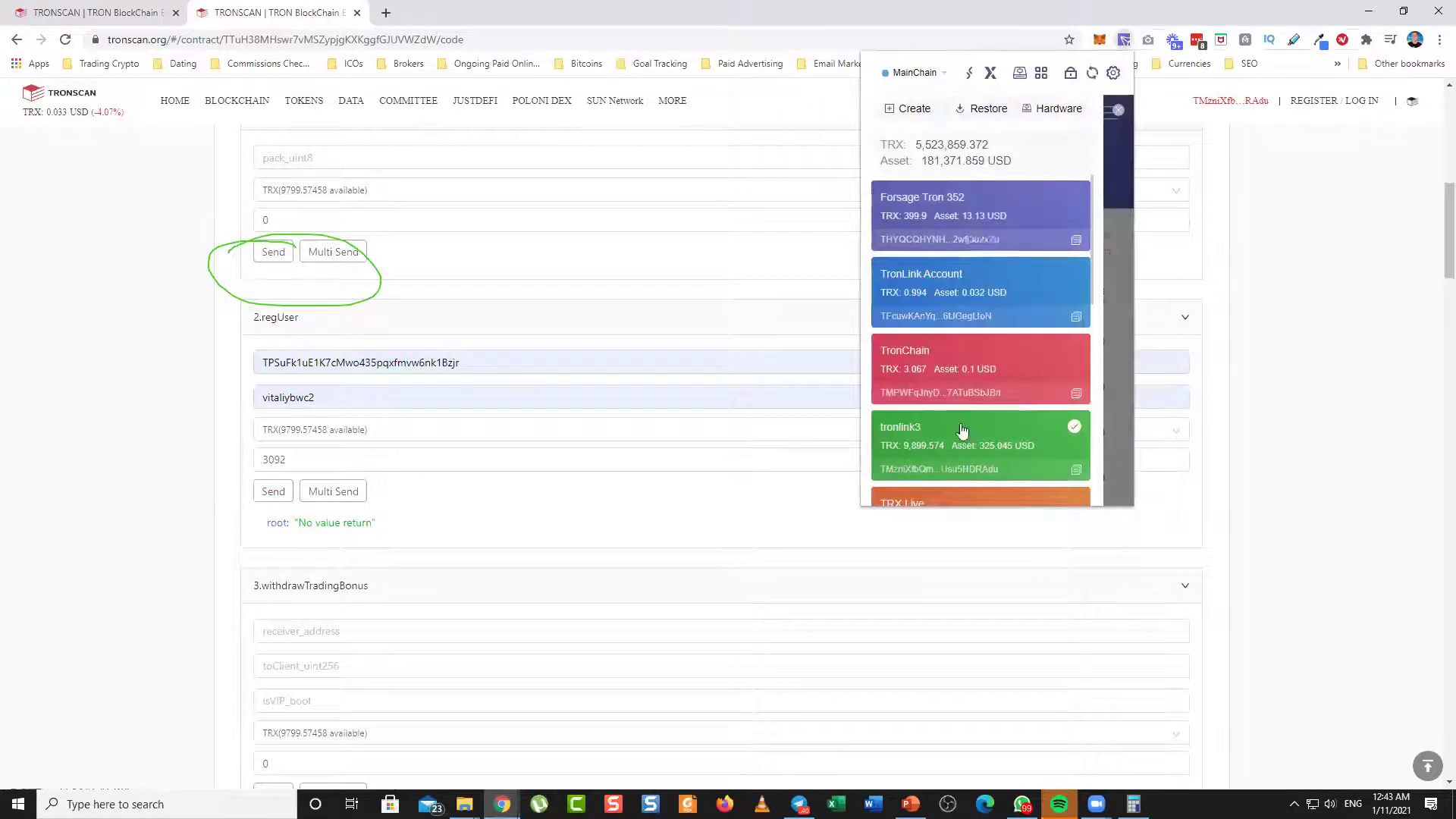
{"action": "scroll", "coordinate": [961, 429], "scroll_direction": "down", "scroll_amount": 2}
{"action": "scroll", "coordinate": [936, 341], "scroll_direction": "up", "scroll_amount": 1}
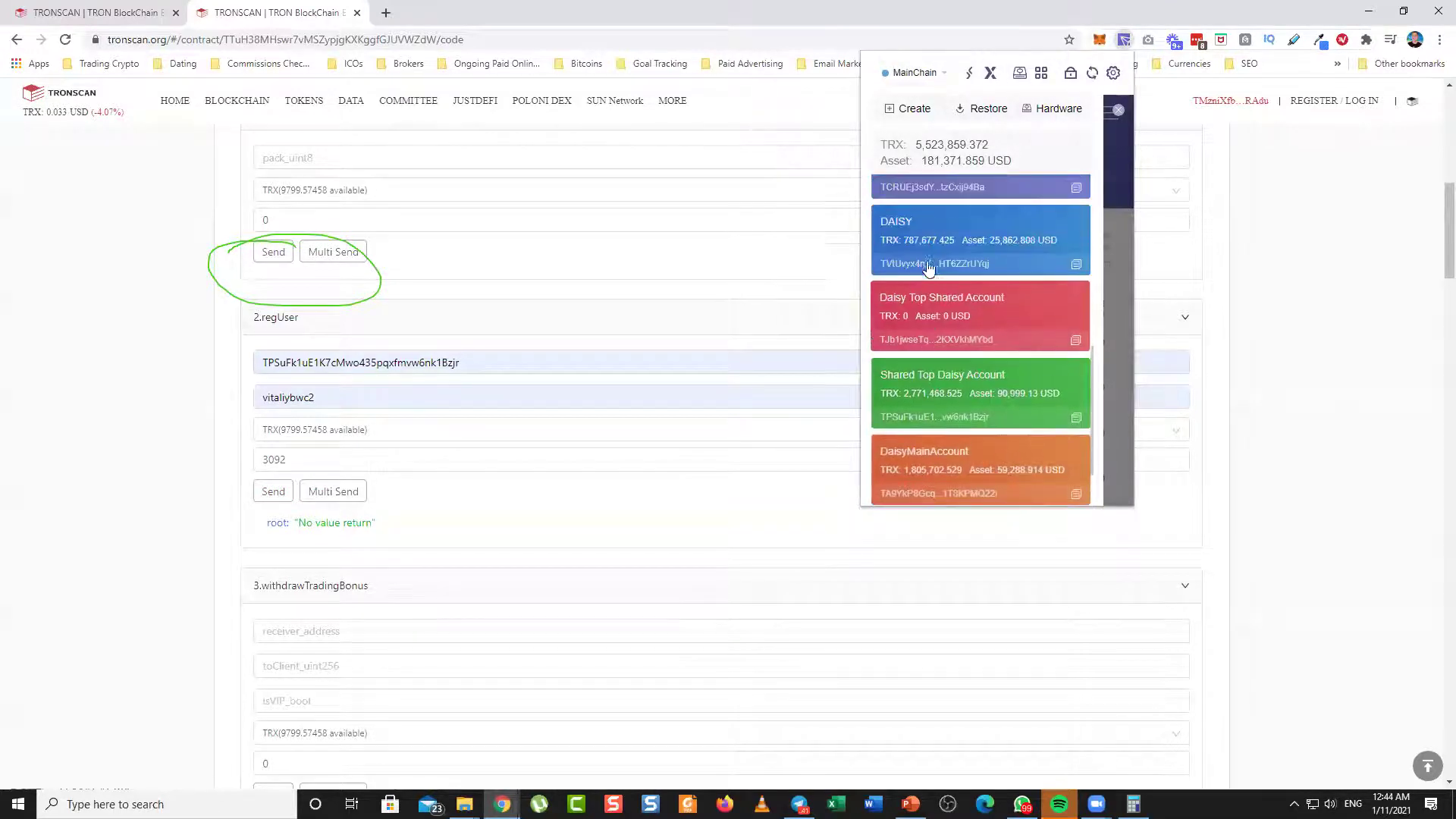
{"action": "scroll", "coordinate": [932, 334], "scroll_direction": "up", "scroll_amount": 3}
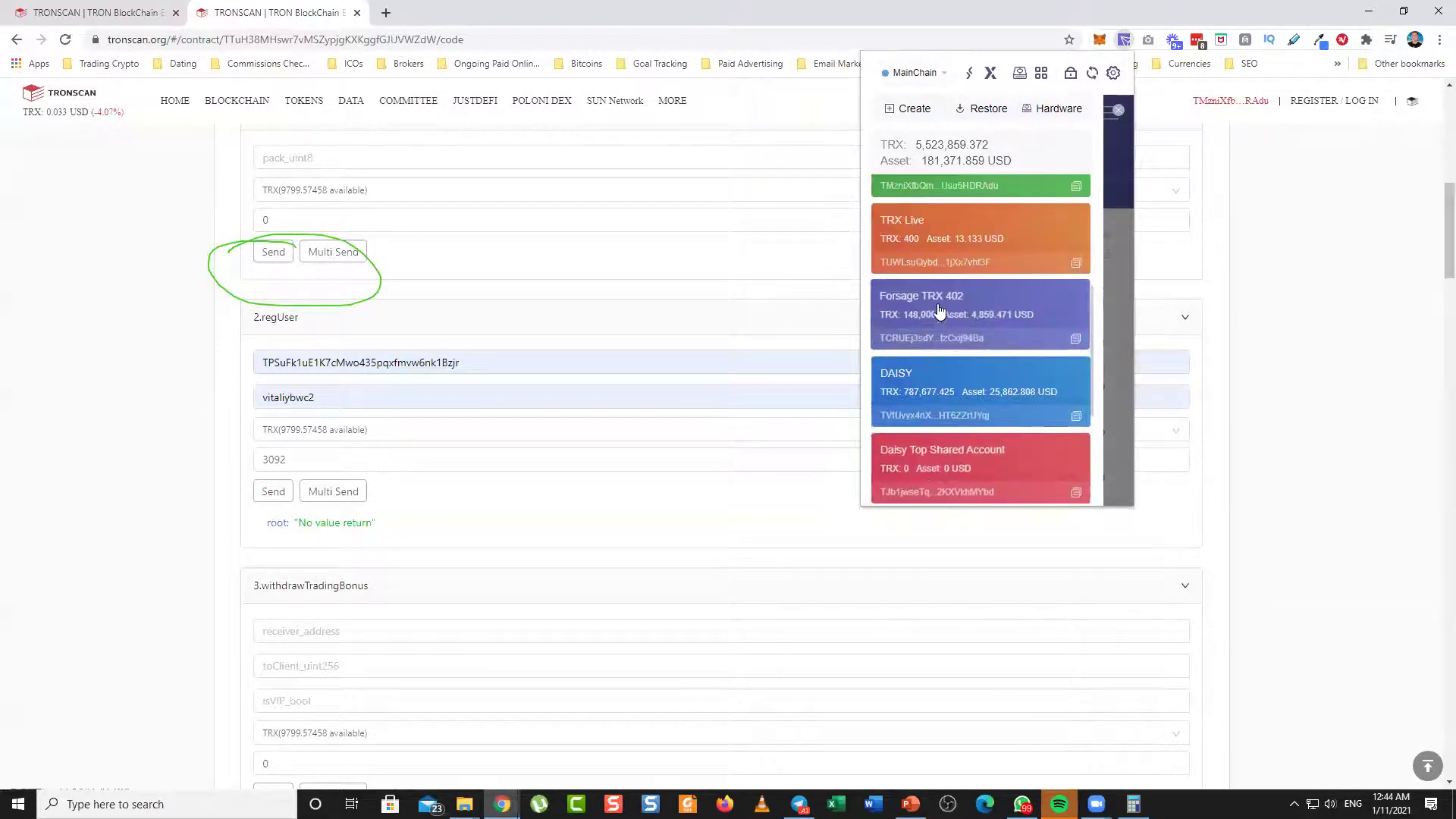
{"action": "left_click", "coordinate": [948, 277]}
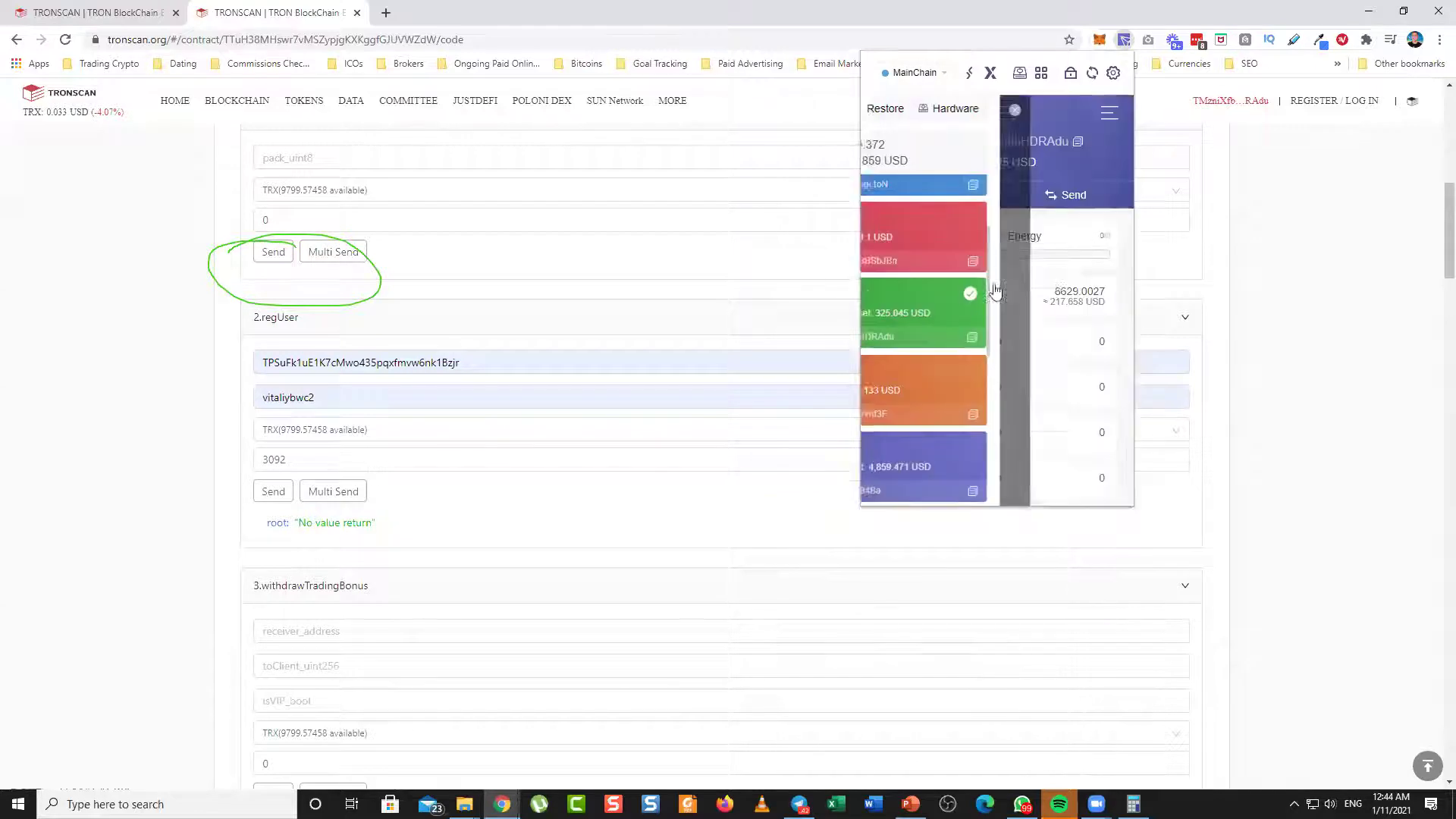
{"action": "left_click", "coordinate": [1060, 291]}
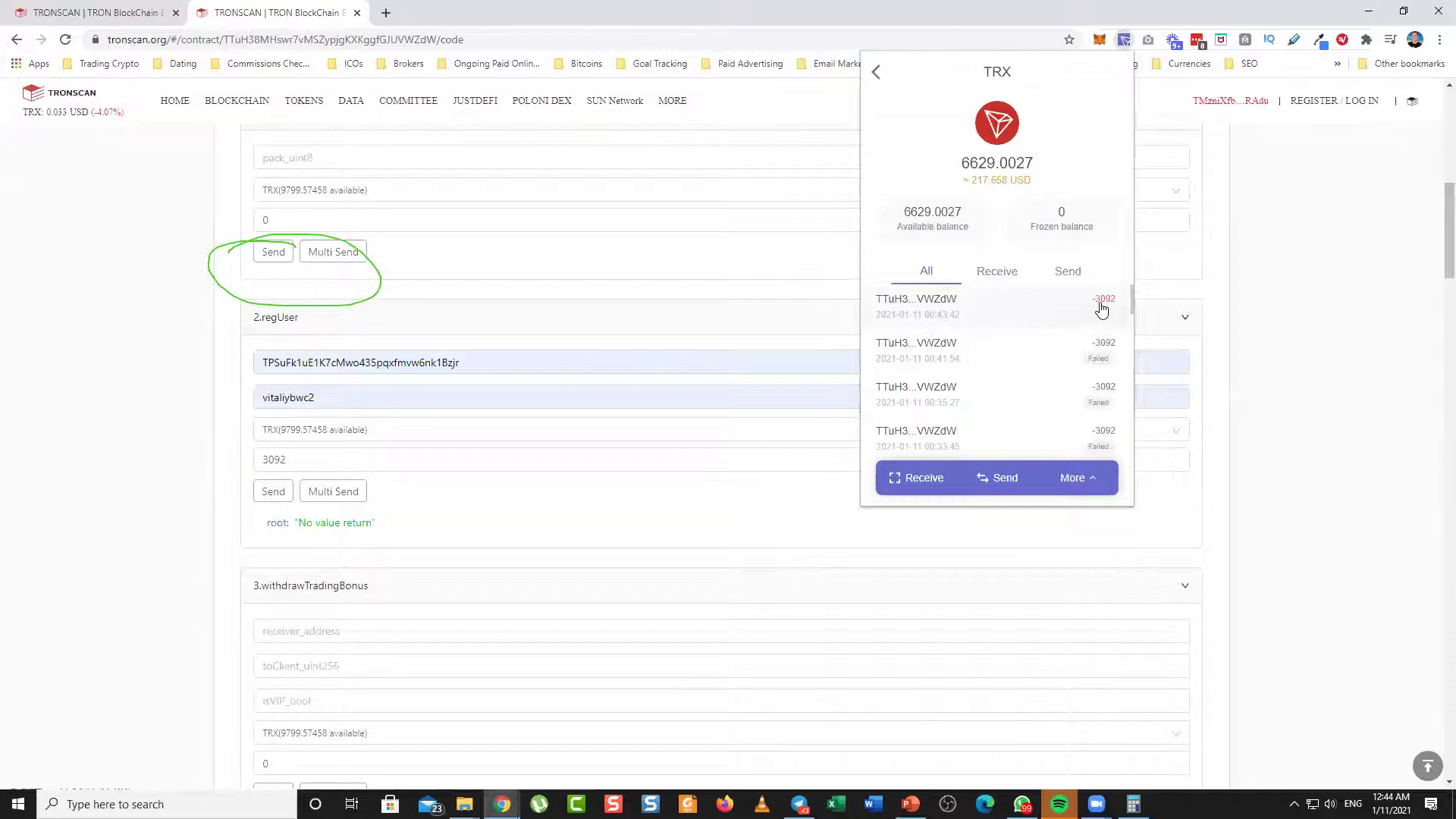
{"action": "left_click", "coordinate": [1044, 302]}
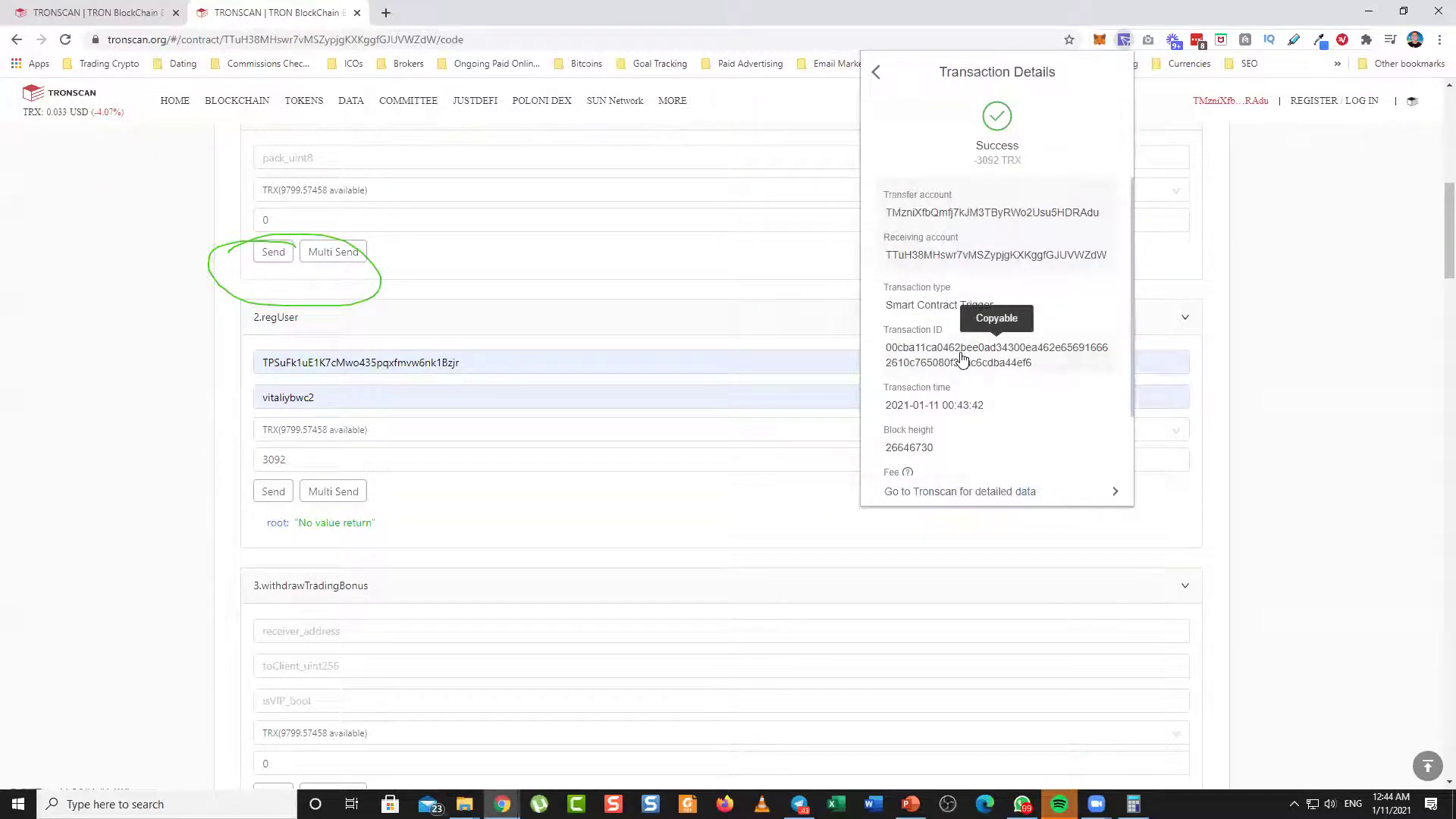
{"action": "scroll", "coordinate": [789, 351], "scroll_direction": "up", "scroll_amount": 10}
{"action": "left_click", "coordinate": [473, 165]}
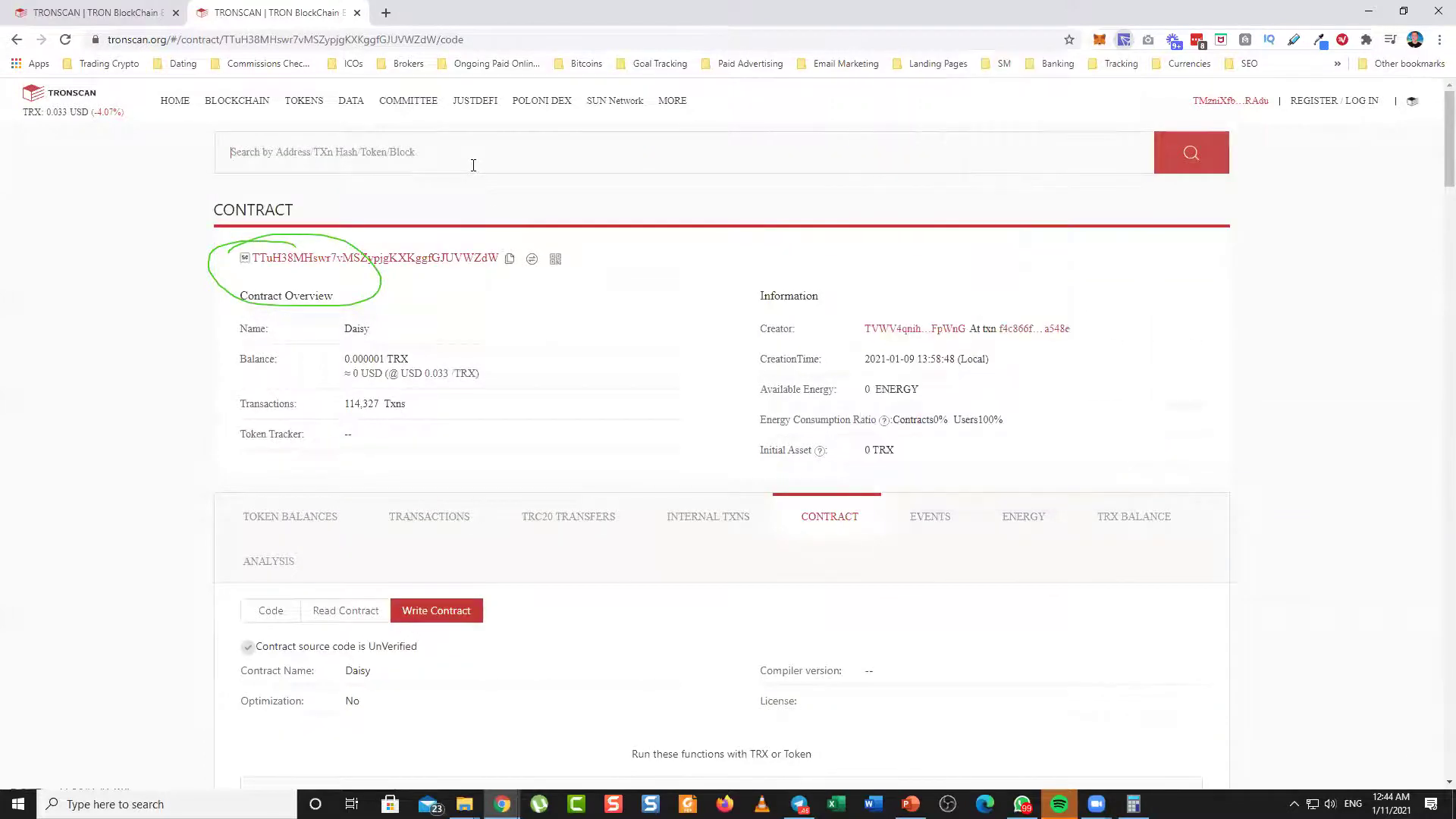
- Look up the 3092 TRX transaction on TRONSCAN using its copied hash
{"action": "key", "text": "ctrl+v"}
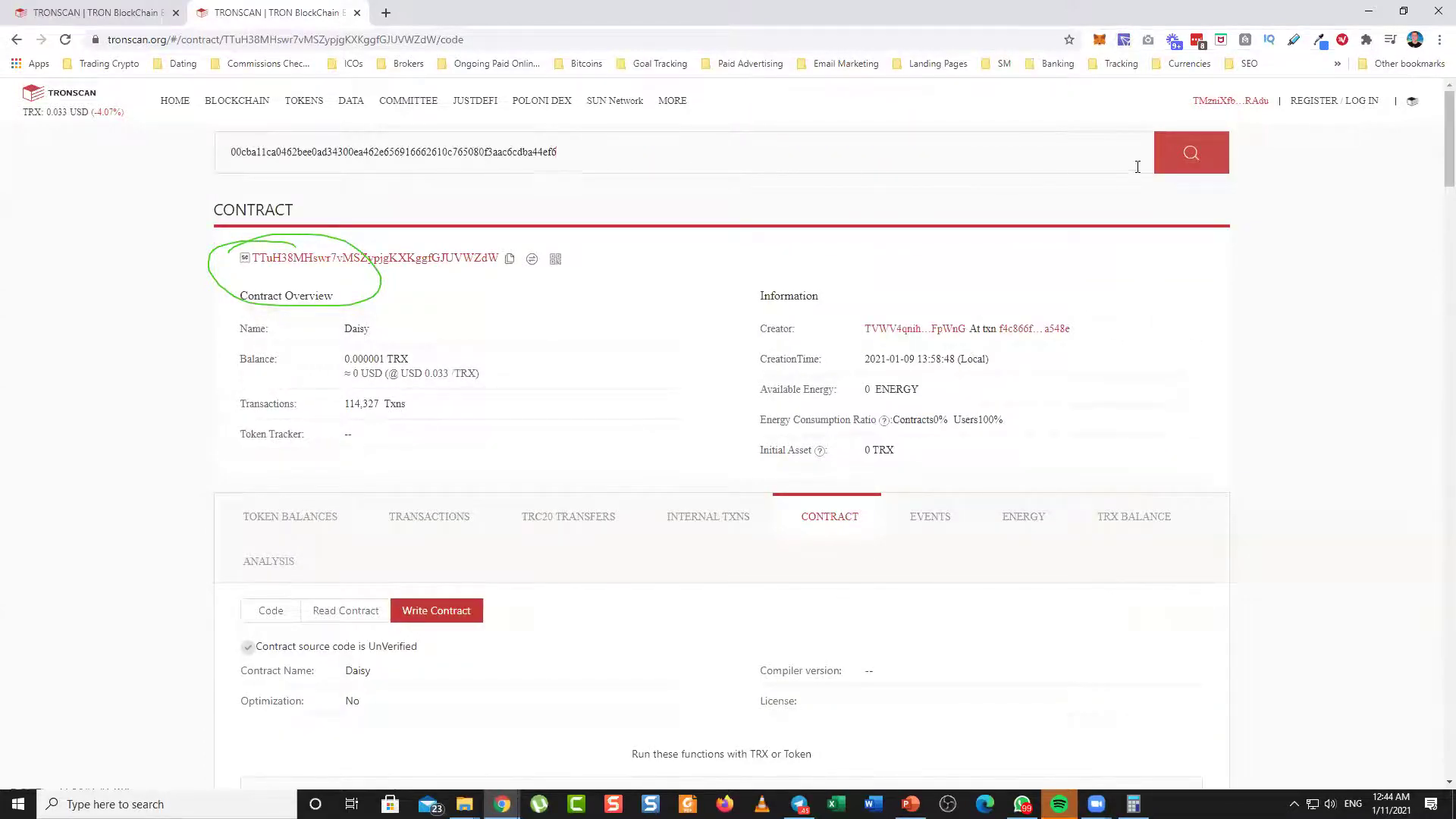
{"action": "left_click", "coordinate": [1171, 163]}
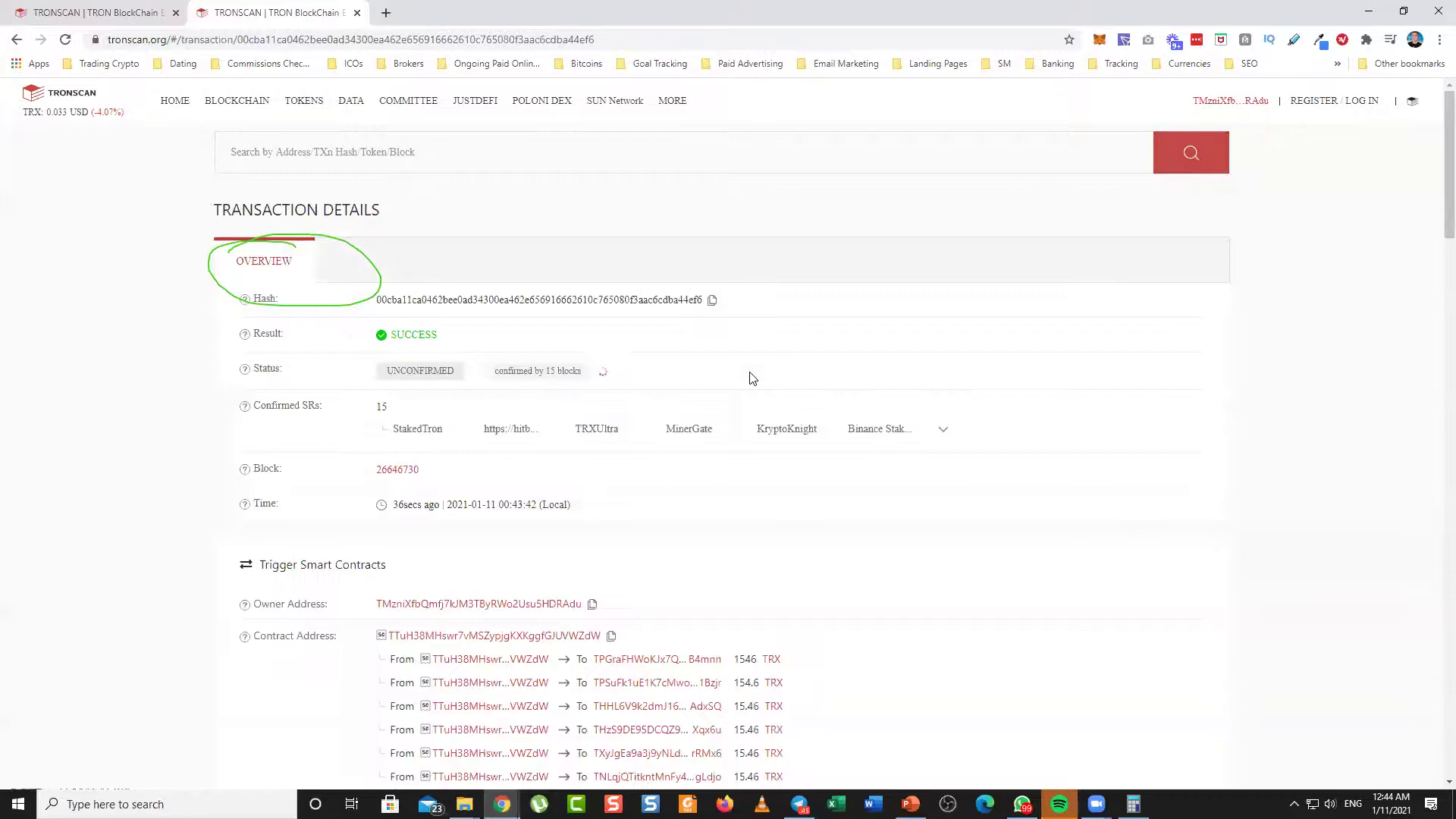
{"action": "scroll", "coordinate": [751, 377], "scroll_direction": "down", "scroll_amount": 4}
{"action": "scroll", "coordinate": [416, 301], "scroll_direction": "up", "scroll_amount": 3}
{"action": "left_click_drag", "start_coordinate": [436, 258], "coordinate": [391, 261]}
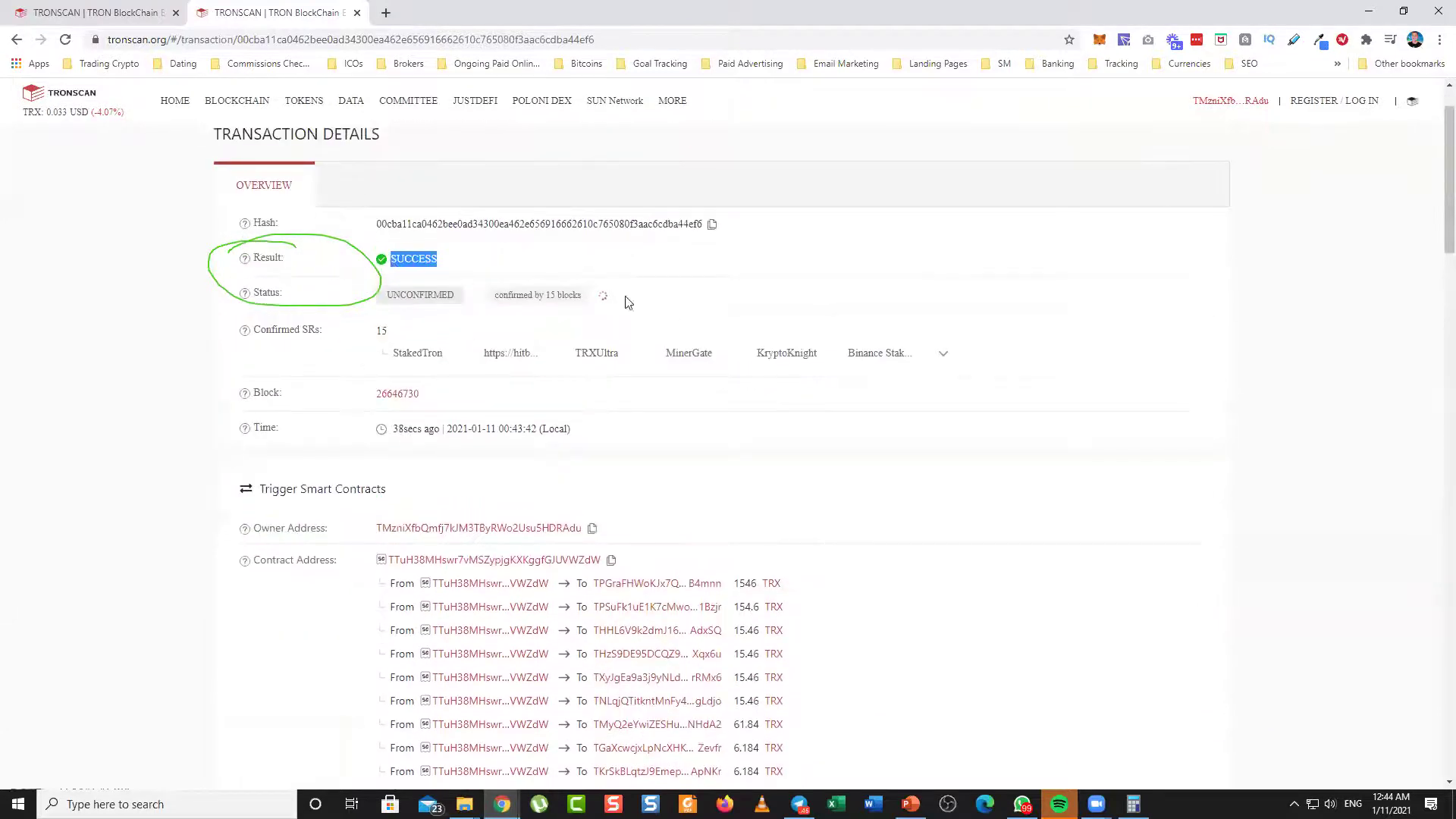
- Review the details: SUCCESS, block 26646730, with payouts of 1546, 154.6 and 15.46 TRX
{"action": "scroll", "coordinate": [628, 301], "scroll_direction": "down", "scroll_amount": 12}
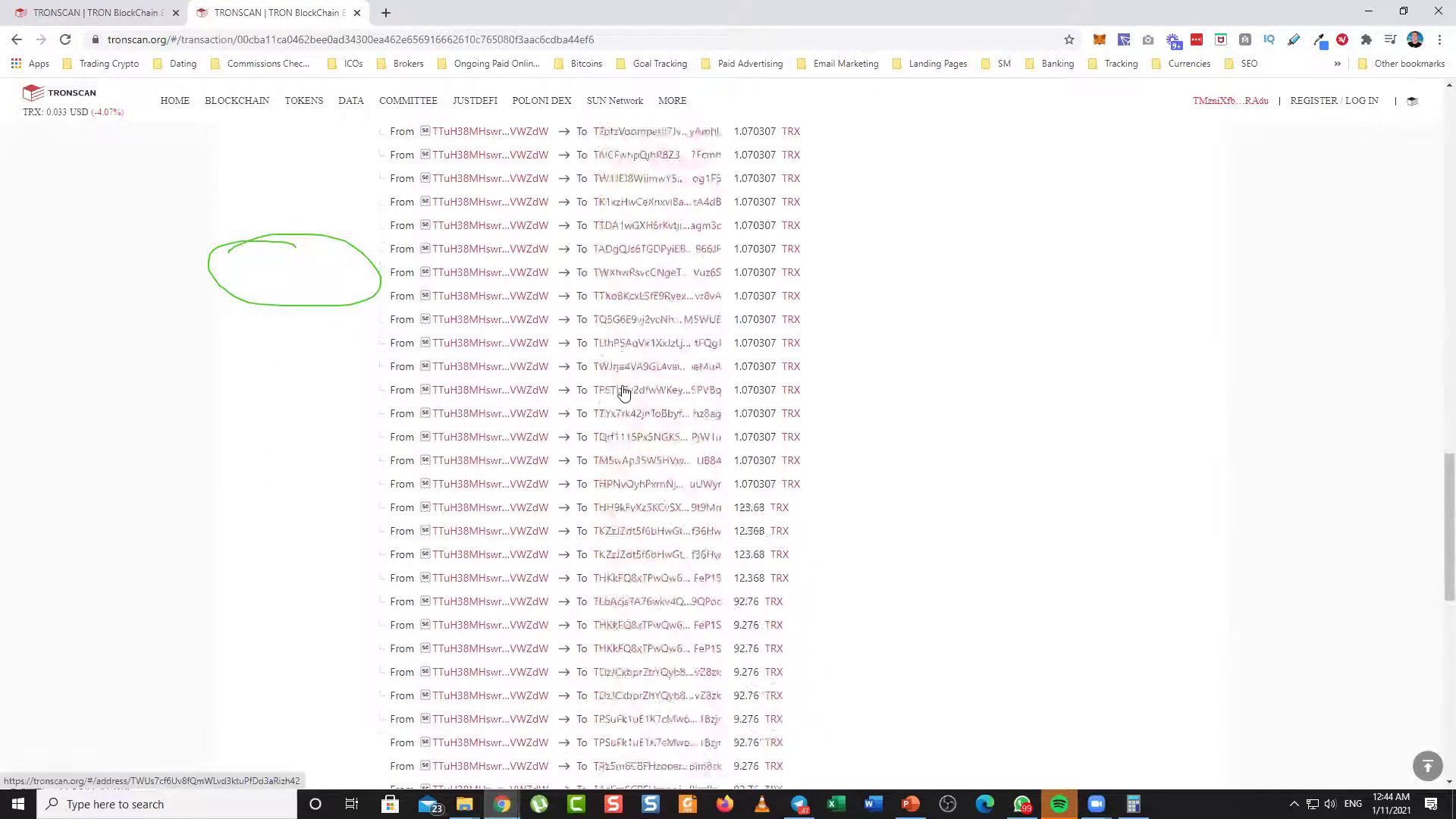
{"action": "scroll", "coordinate": [623, 391], "scroll_direction": "down", "scroll_amount": 10}
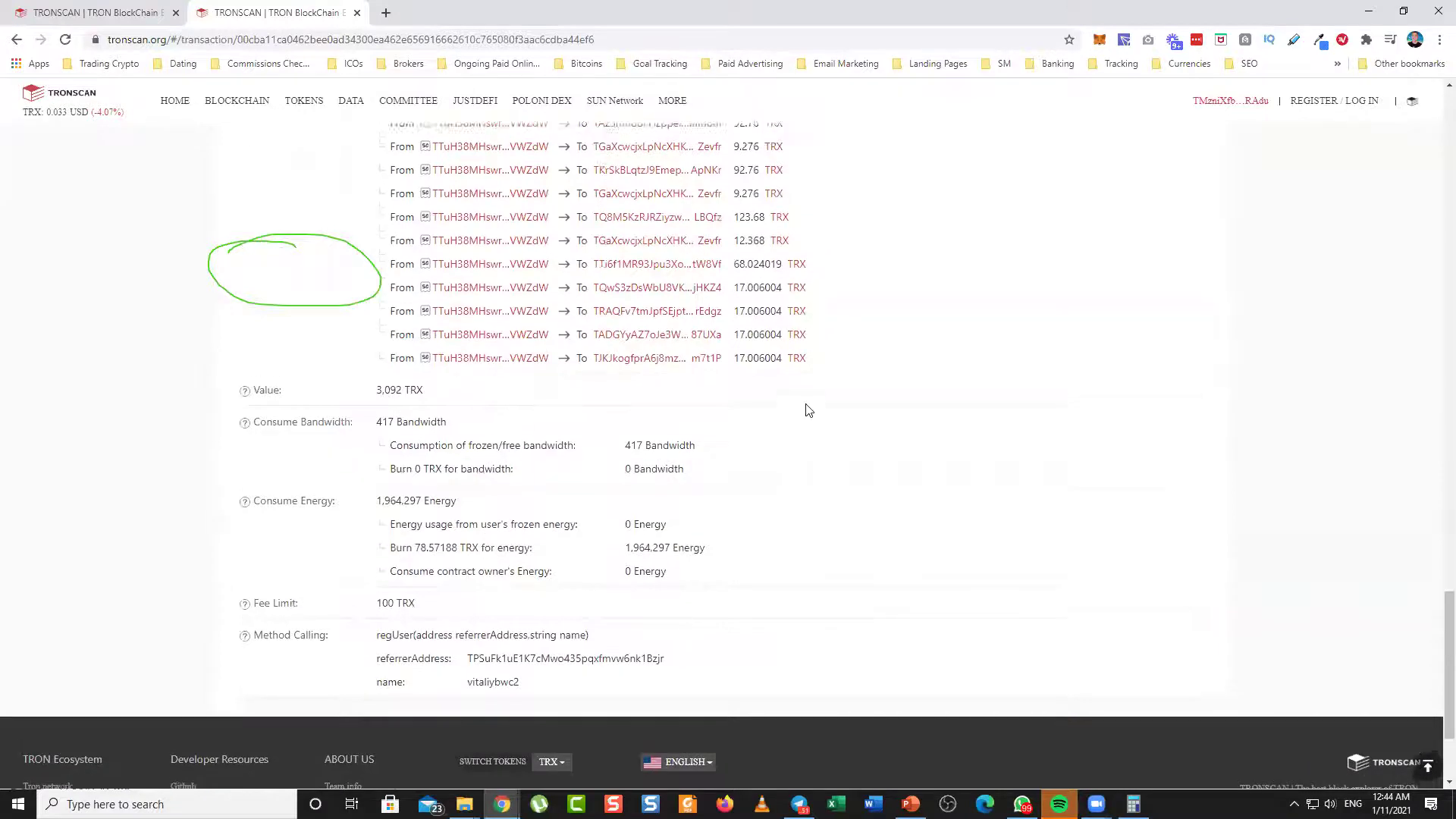
{"action": "scroll", "coordinate": [813, 501], "scroll_direction": "up", "scroll_amount": 2}
{"action": "left_click_drag", "start_coordinate": [826, 503], "coordinate": [819, 601]}
{"action": "left_click", "coordinate": [819, 602]}
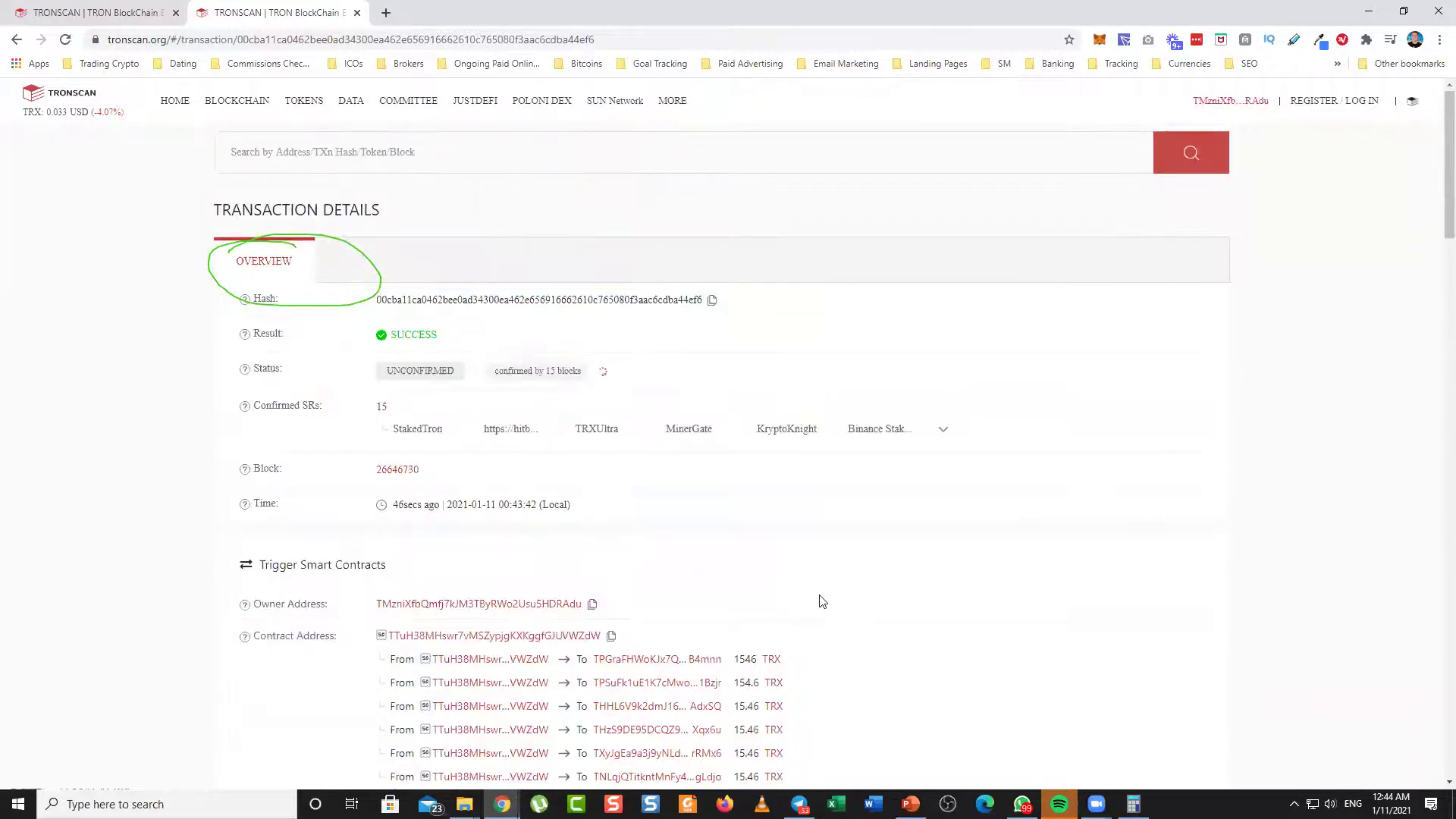
{"action": "scroll", "coordinate": [819, 601], "scroll_direction": "down", "scroll_amount": 4}
{"action": "scroll", "coordinate": [796, 585], "scroll_direction": "down", "scroll_amount": 6}
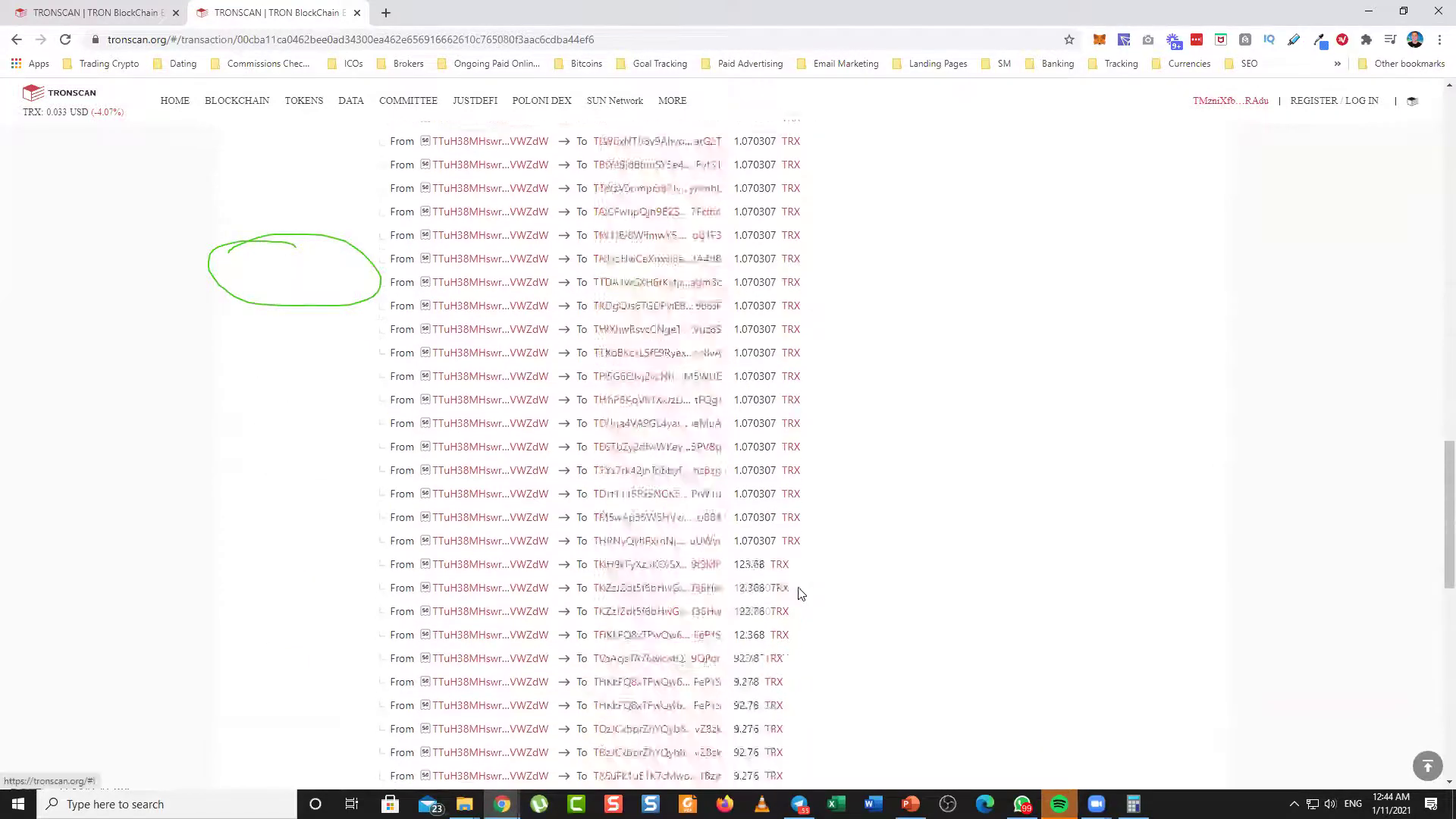
{"action": "scroll", "coordinate": [804, 594], "scroll_direction": "up", "scroll_amount": 10}
{"action": "scroll", "coordinate": [754, 594], "scroll_direction": "down", "scroll_amount": 3}
{"action": "left_click_drag", "start_coordinate": [758, 439], "coordinate": [691, 434]}
{"action": "left_click", "coordinate": [870, 554]}
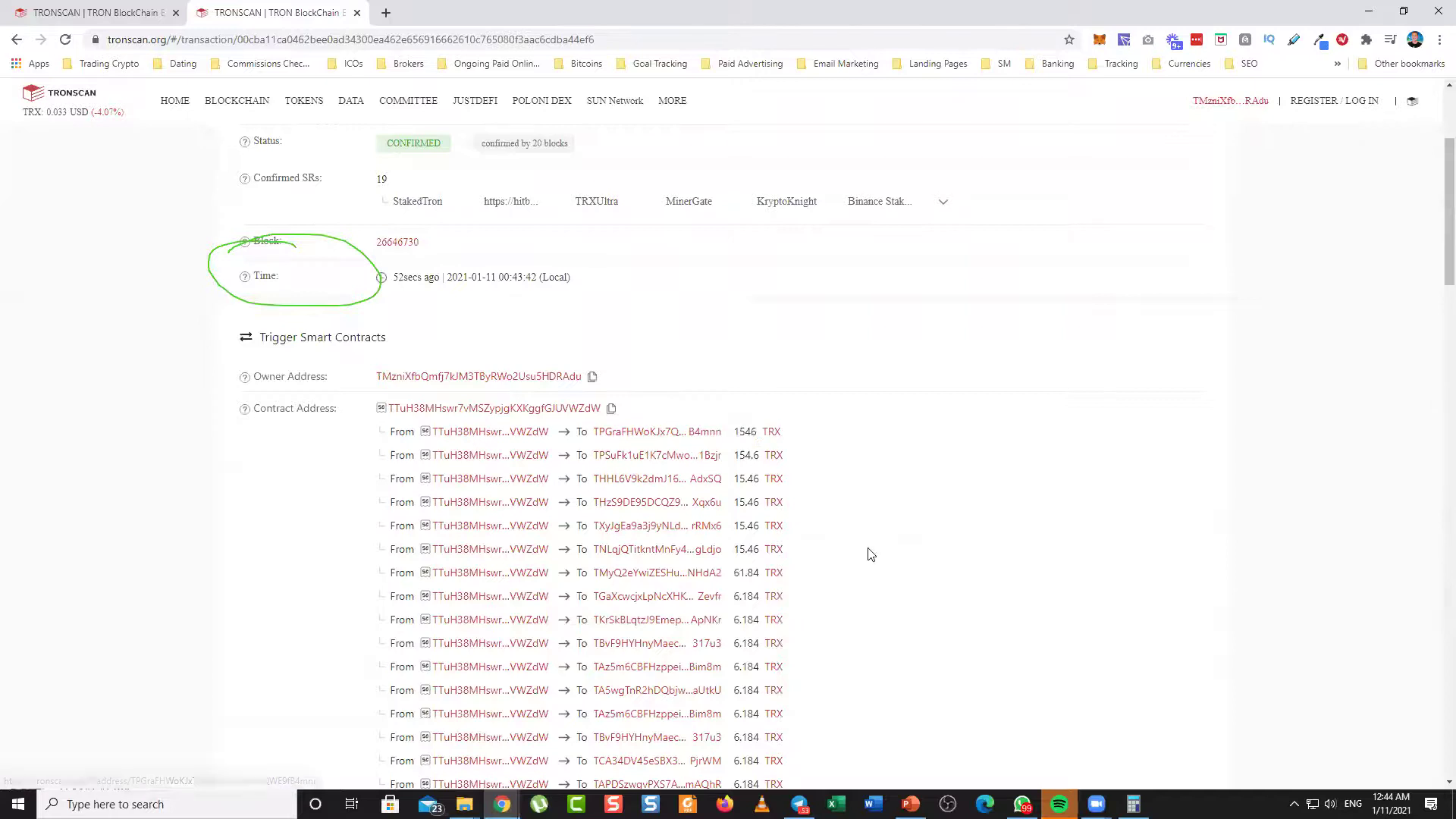
{"action": "scroll", "coordinate": [870, 554], "scroll_direction": "down", "scroll_amount": 10}
{"action": "scroll", "coordinate": [870, 552], "scroll_direction": "up", "scroll_amount": 15}
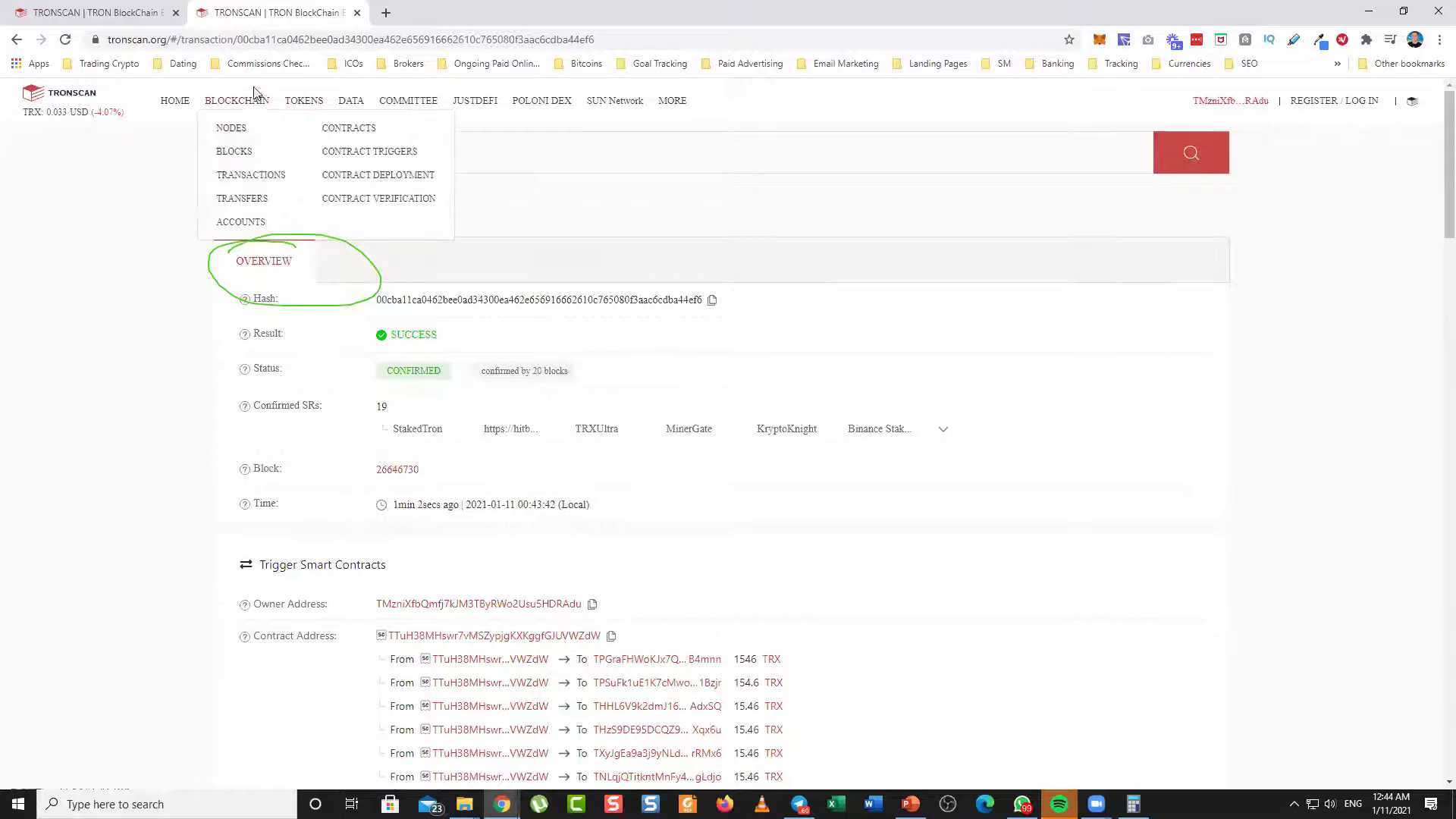
- Return to the Daisy contract page and annotate its code section as step #1 and step #2
{"action": "left_click", "coordinate": [544, 636]}
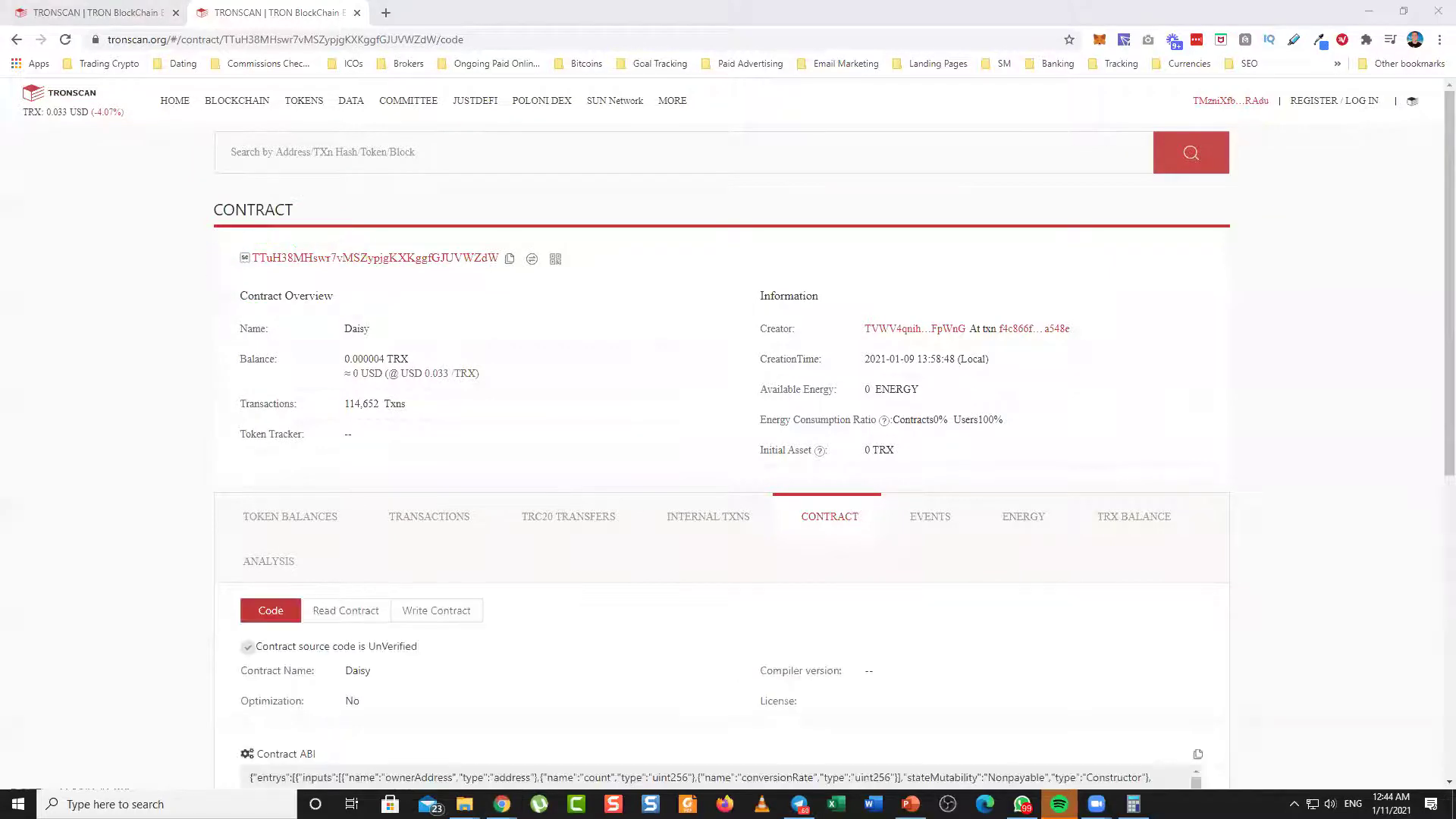
{"action": "mouse_move", "coordinate": [498, 34]}
{"action": "left_mouse_down"}
{"action": "mouse_move", "coordinate": [535, 23]}
{"action": "mouse_move", "coordinate": [597, 37]}
{"action": "mouse_move", "coordinate": [603, 15]}
{"action": "mouse_move", "coordinate": [611, 47]}
{"action": "left_mouse_up"}
{"action": "mouse_move", "coordinate": [489, 58]}
{"action": "left_mouse_down"}
{"action": "mouse_move", "coordinate": [436, 79]}
{"action": "mouse_move", "coordinate": [368, 57]}
{"action": "mouse_move", "coordinate": [385, 55]}
{"action": "left_mouse_up"}
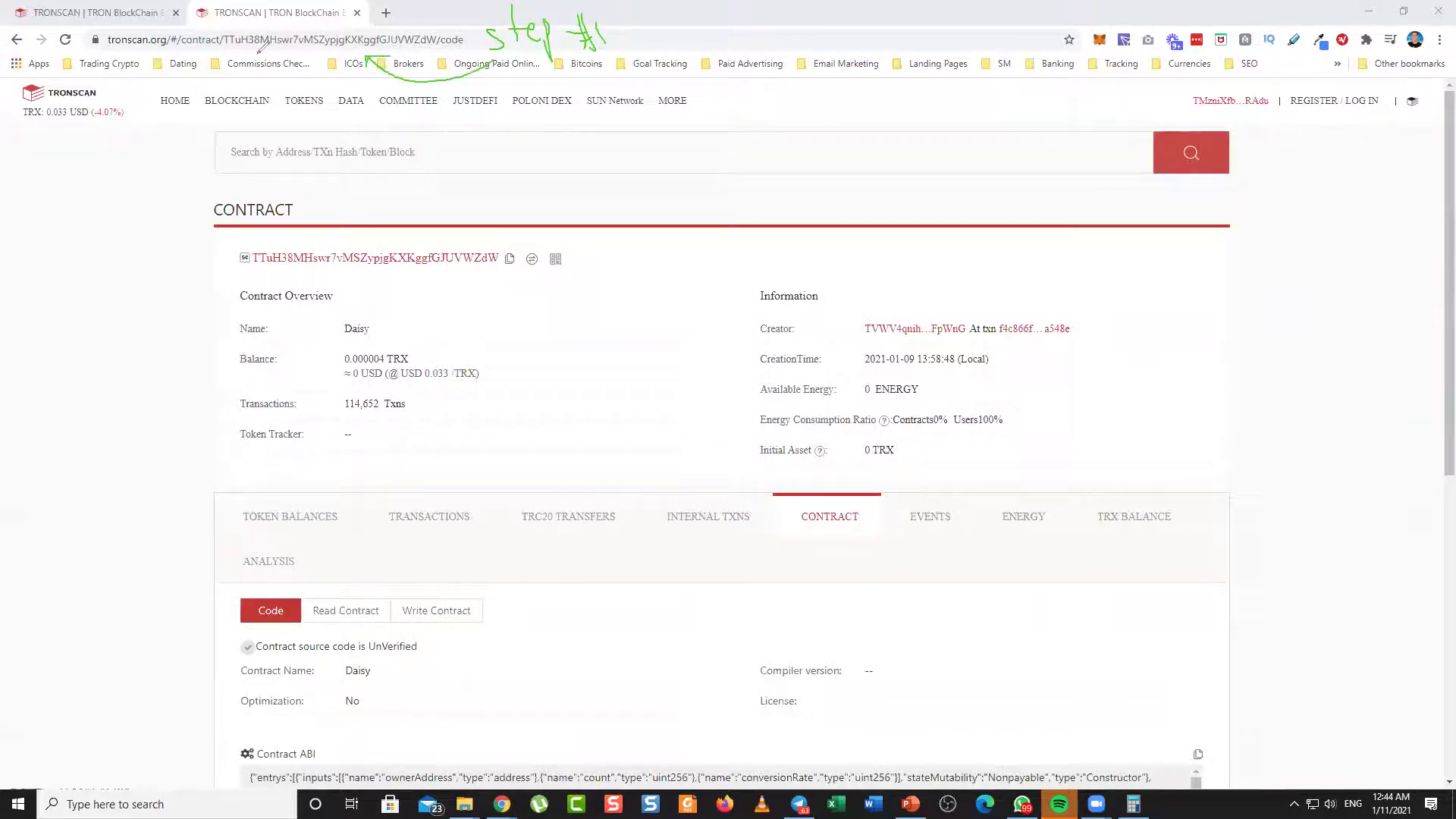
{"action": "left_click_drag", "start_coordinate": [110, 51], "coordinate": [479, 44]}
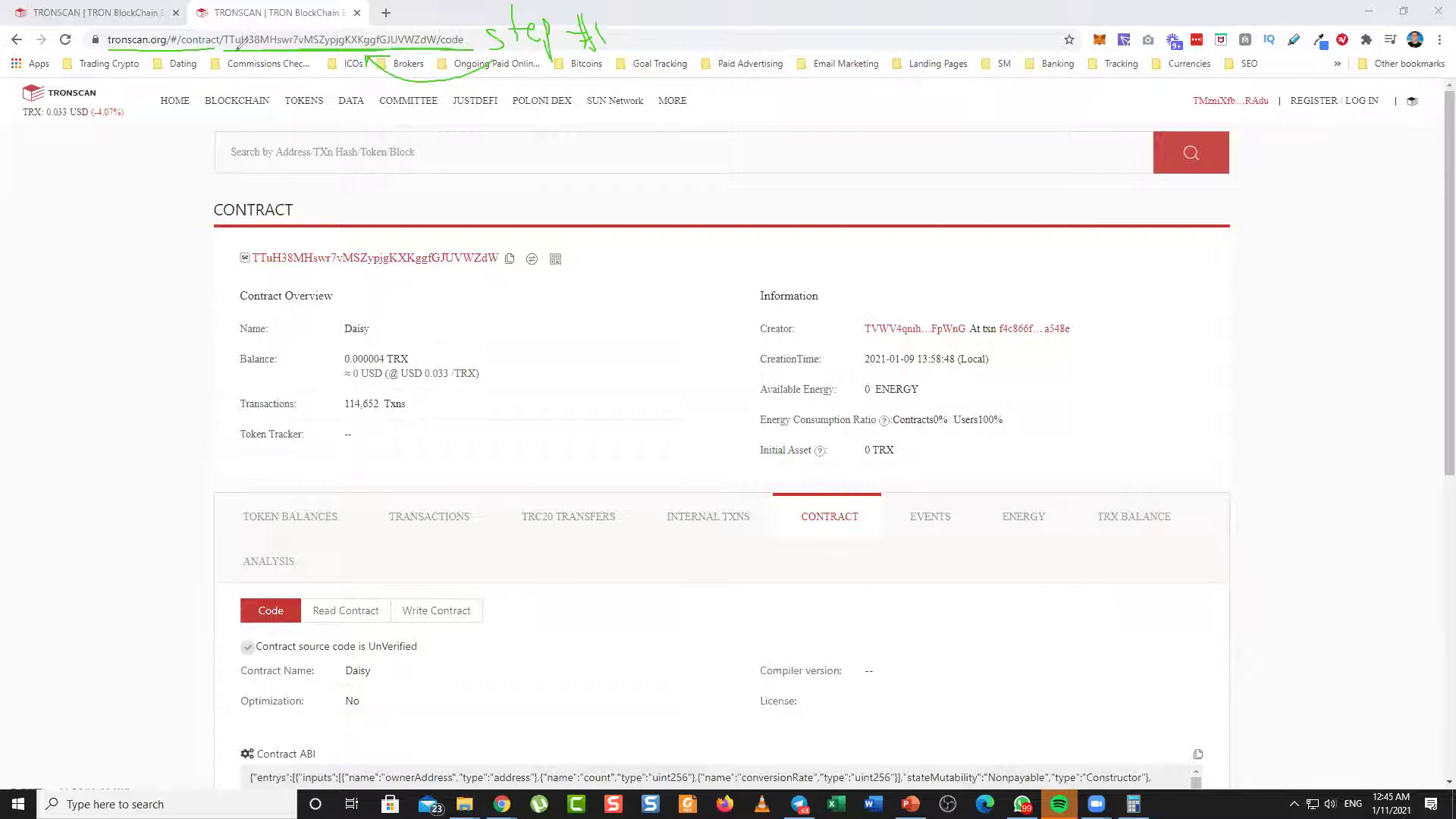
{"action": "left_click_drag", "start_coordinate": [181, 45], "coordinate": [465, 45]}
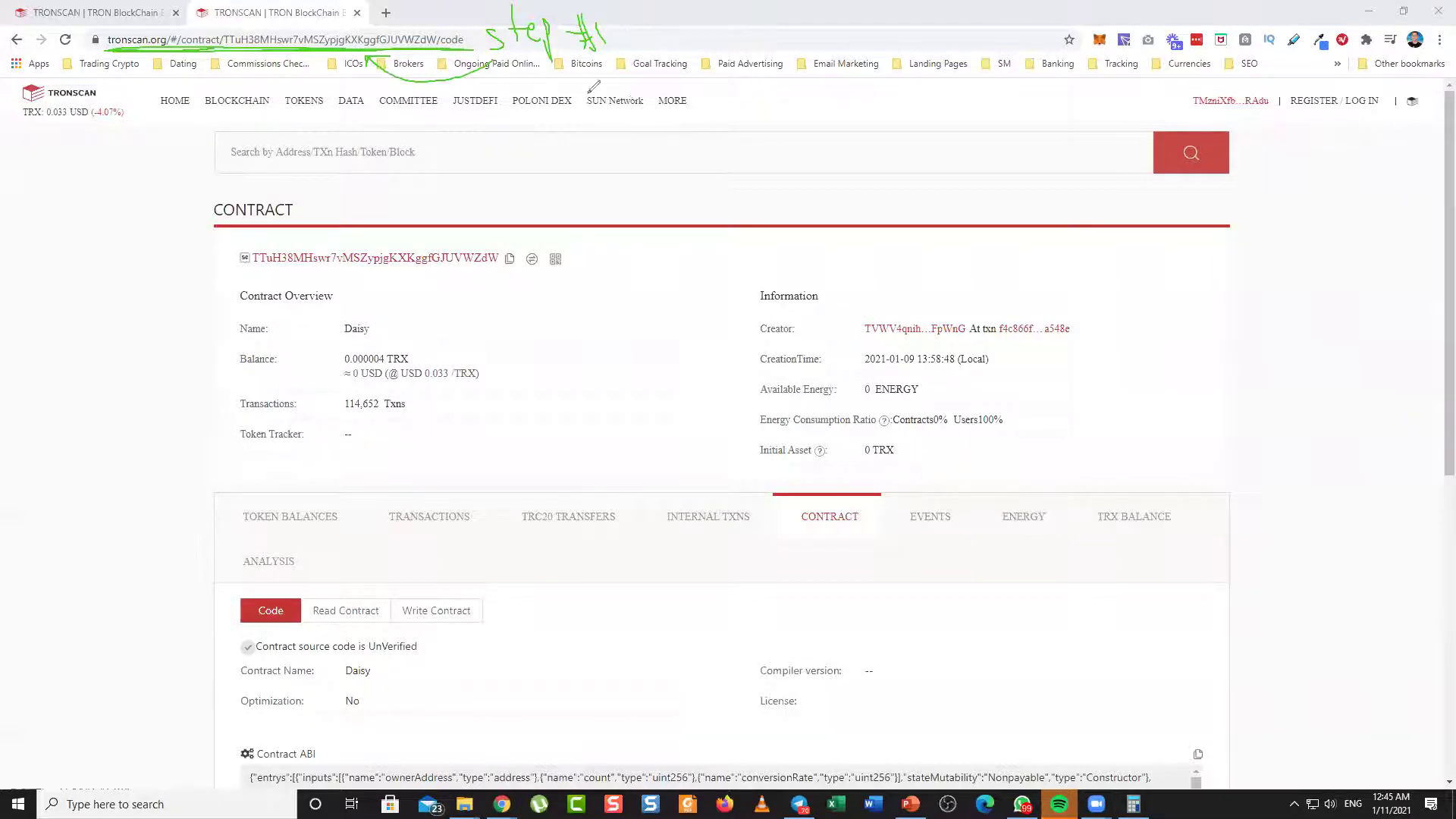
- Mark the connected wallet address in the header and choose Exit Wallet
{"action": "mouse_move", "coordinate": [1001, 84]}
{"action": "left_mouse_down"}
{"action": "mouse_move", "coordinate": [990, 115]}
{"action": "mouse_move", "coordinate": [1020, 97]}
{"action": "mouse_move", "coordinate": [1098, 99]}
{"action": "mouse_move", "coordinate": [1108, 83]}
{"action": "mouse_move", "coordinate": [1125, 112]}
{"action": "left_mouse_up"}
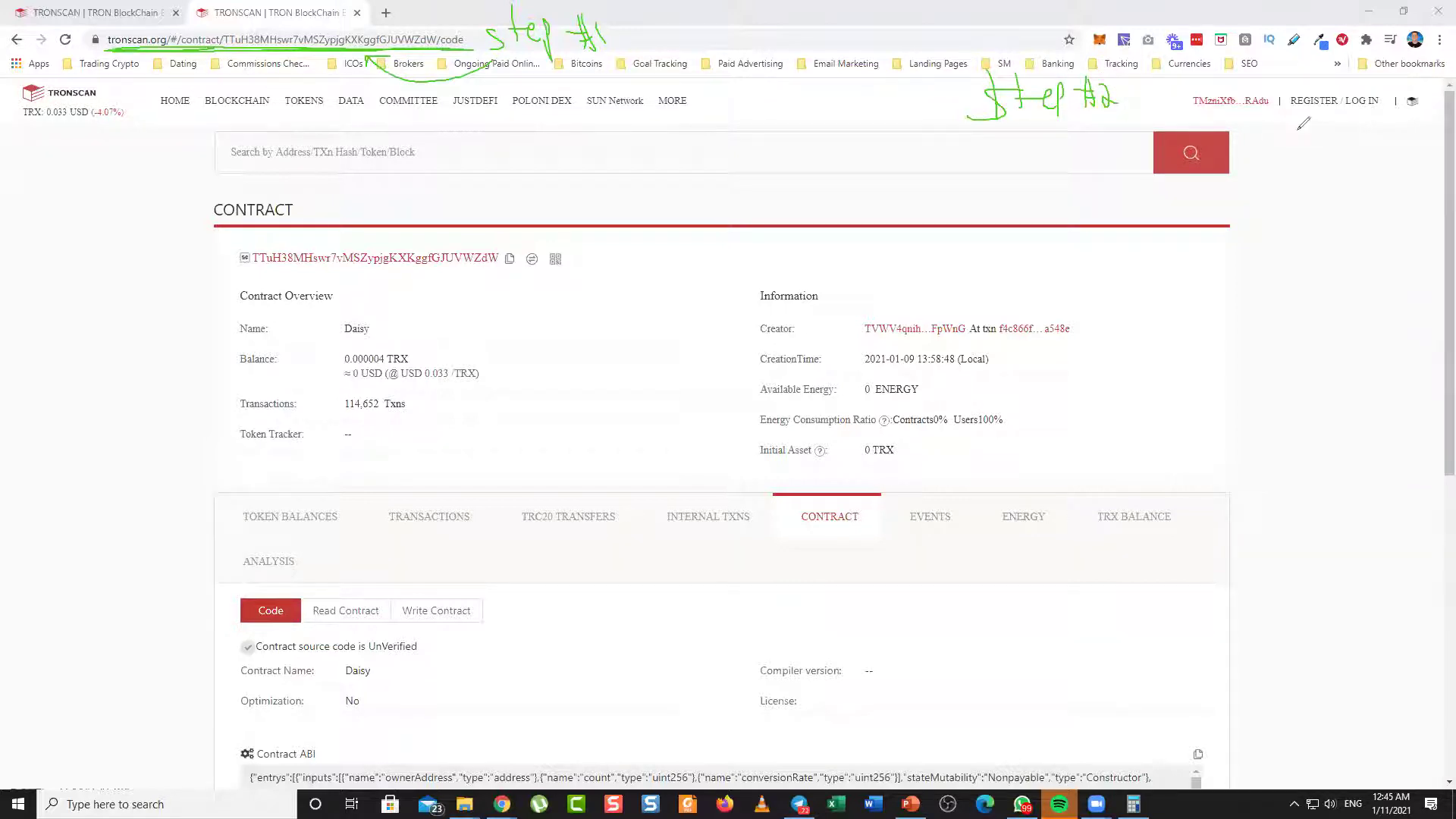
{"action": "left_click_drag", "start_coordinate": [1257, 144], "coordinate": [1250, 109]}
{"action": "left_click_drag", "start_coordinate": [1244, 119], "coordinate": [1262, 113]}
{"action": "mouse_move", "coordinate": [1236, 104]}
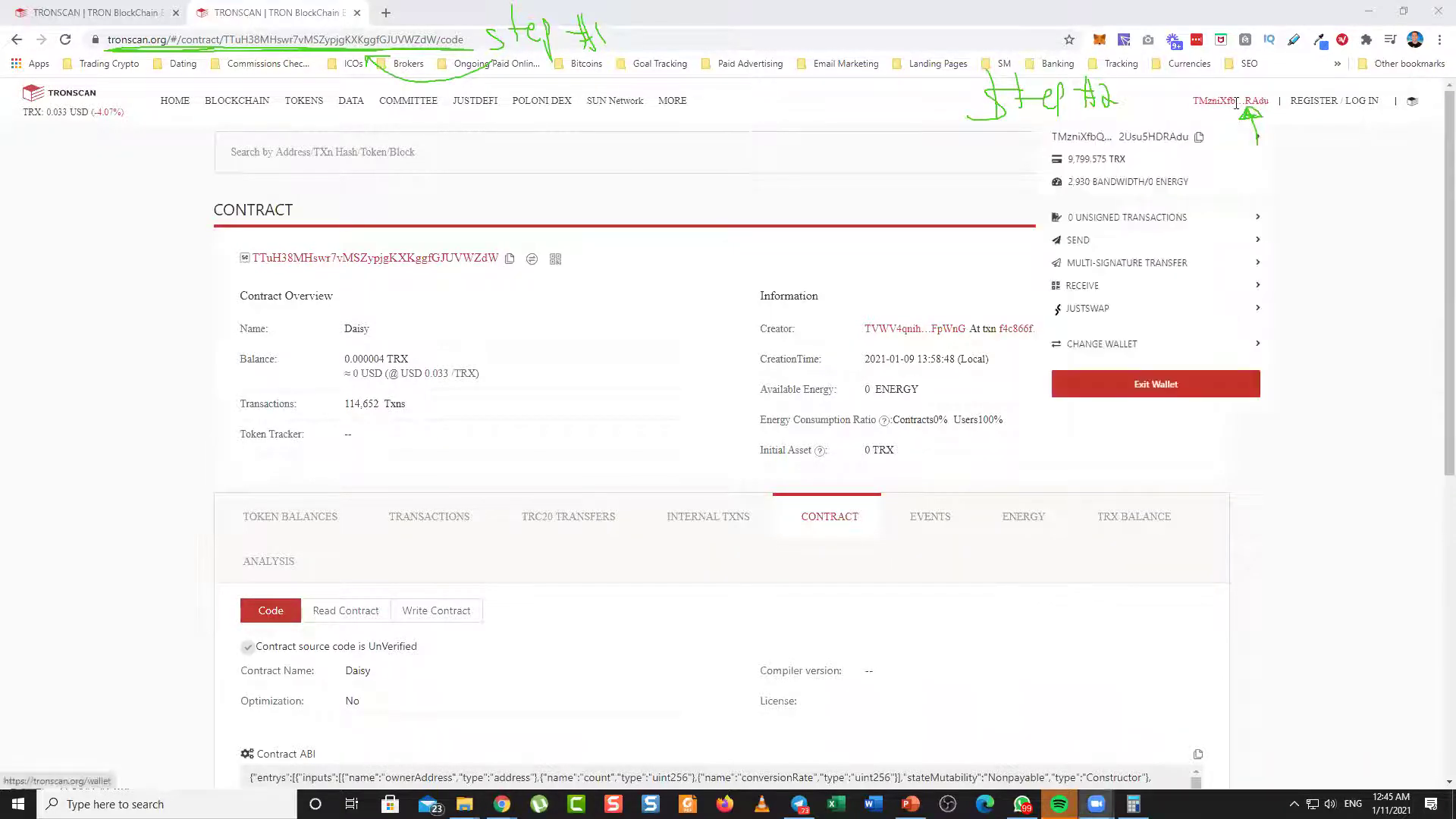
{"action": "left_click", "coordinate": [1156, 384]}
- Confirm the wallet exit, reconnect the wallet, then return to the Daisy contract page
{"action": "left_click", "coordinate": [792, 486]}
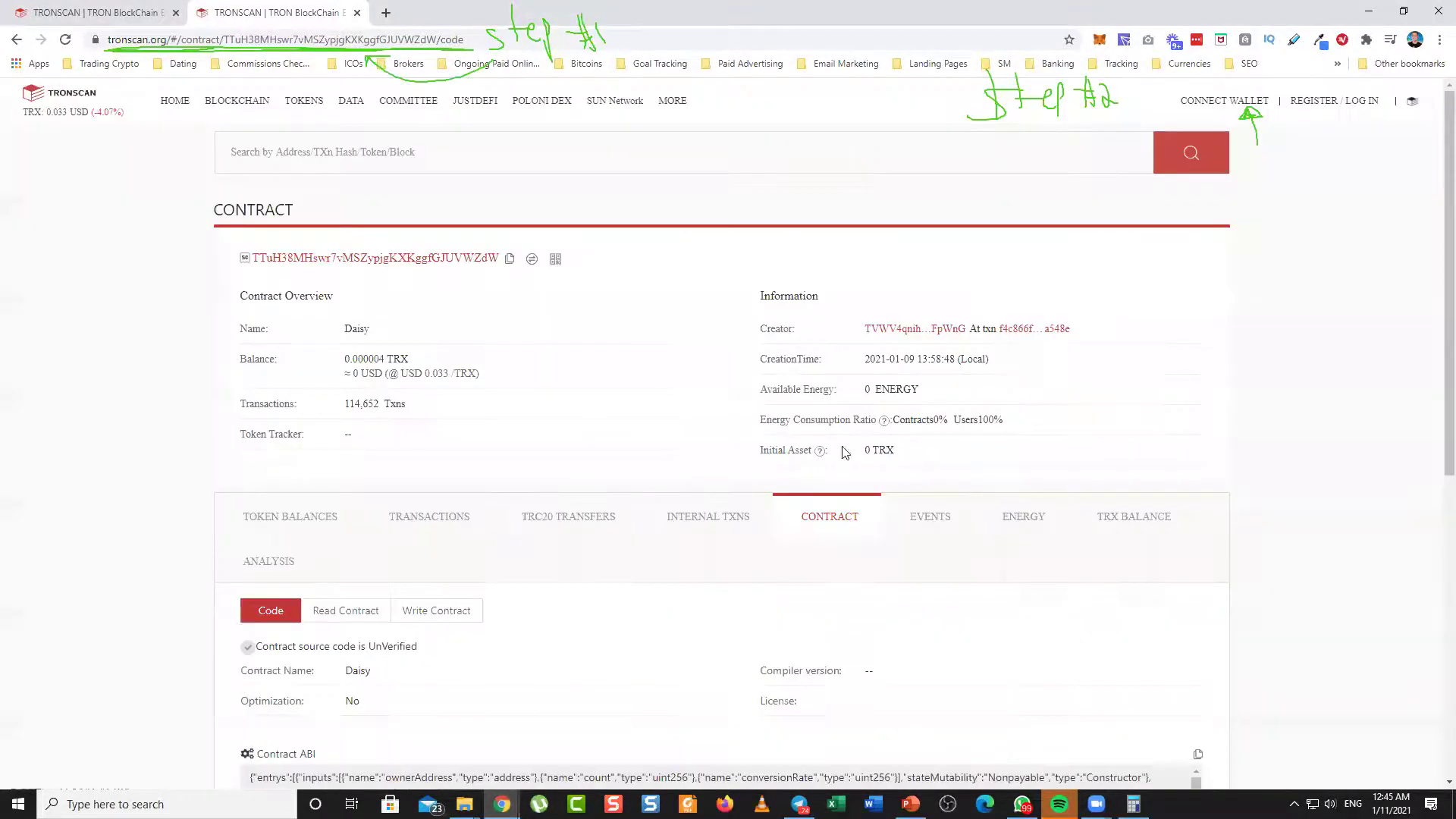
{"action": "left_click", "coordinate": [1217, 100]}
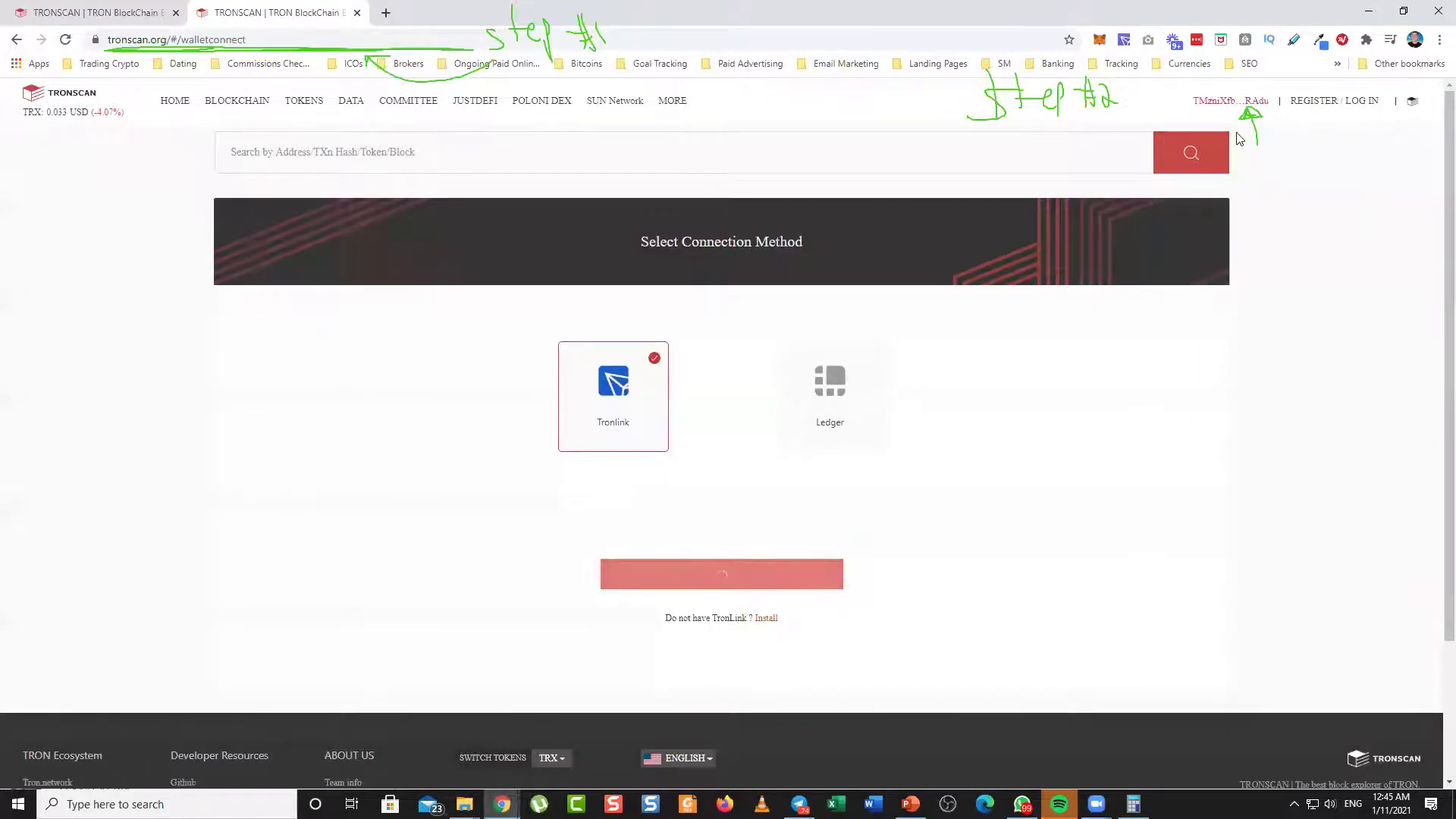
{"action": "left_click", "coordinate": [1230, 100]}
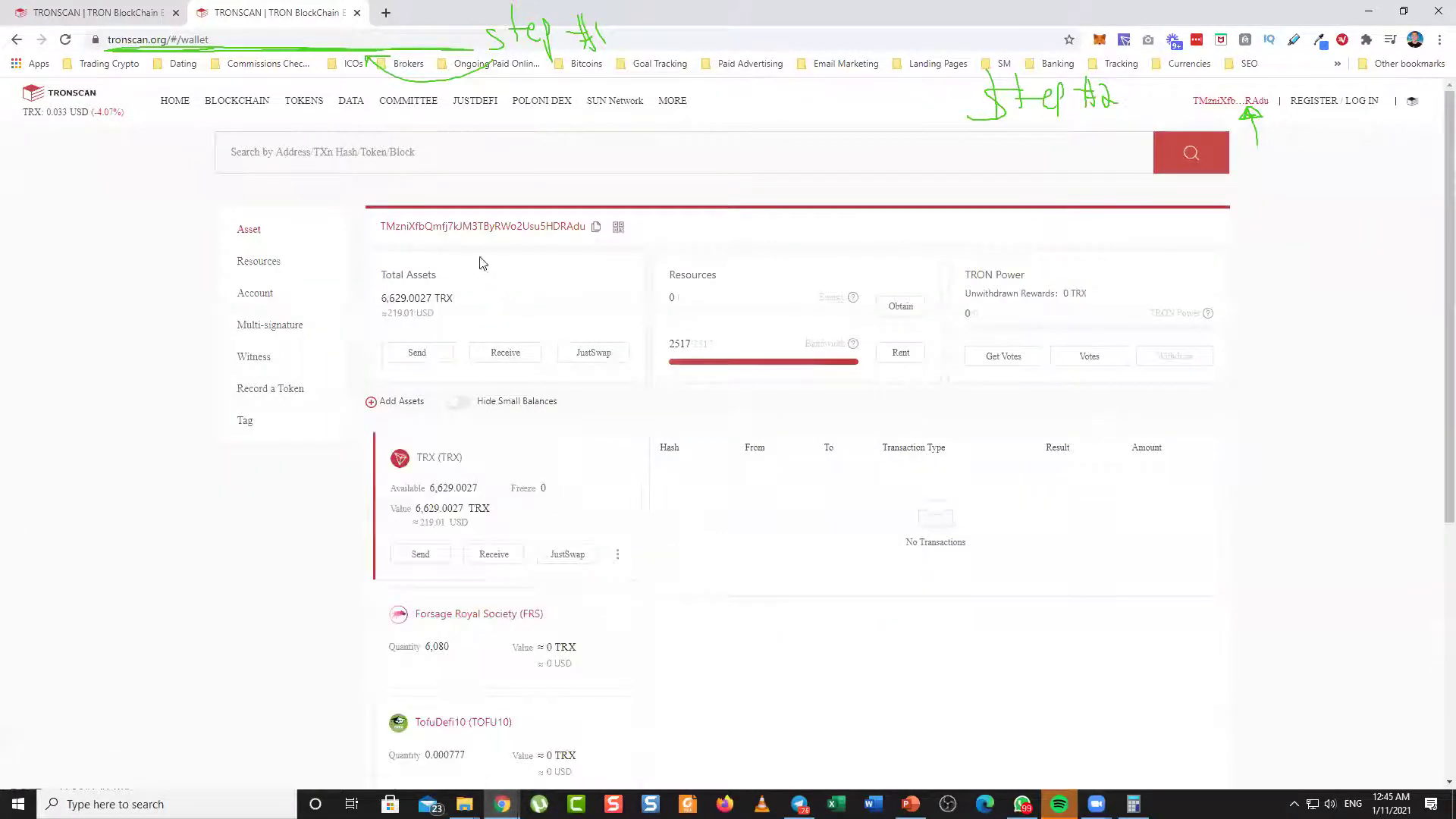
{"action": "left_click", "coordinate": [14, 41]}
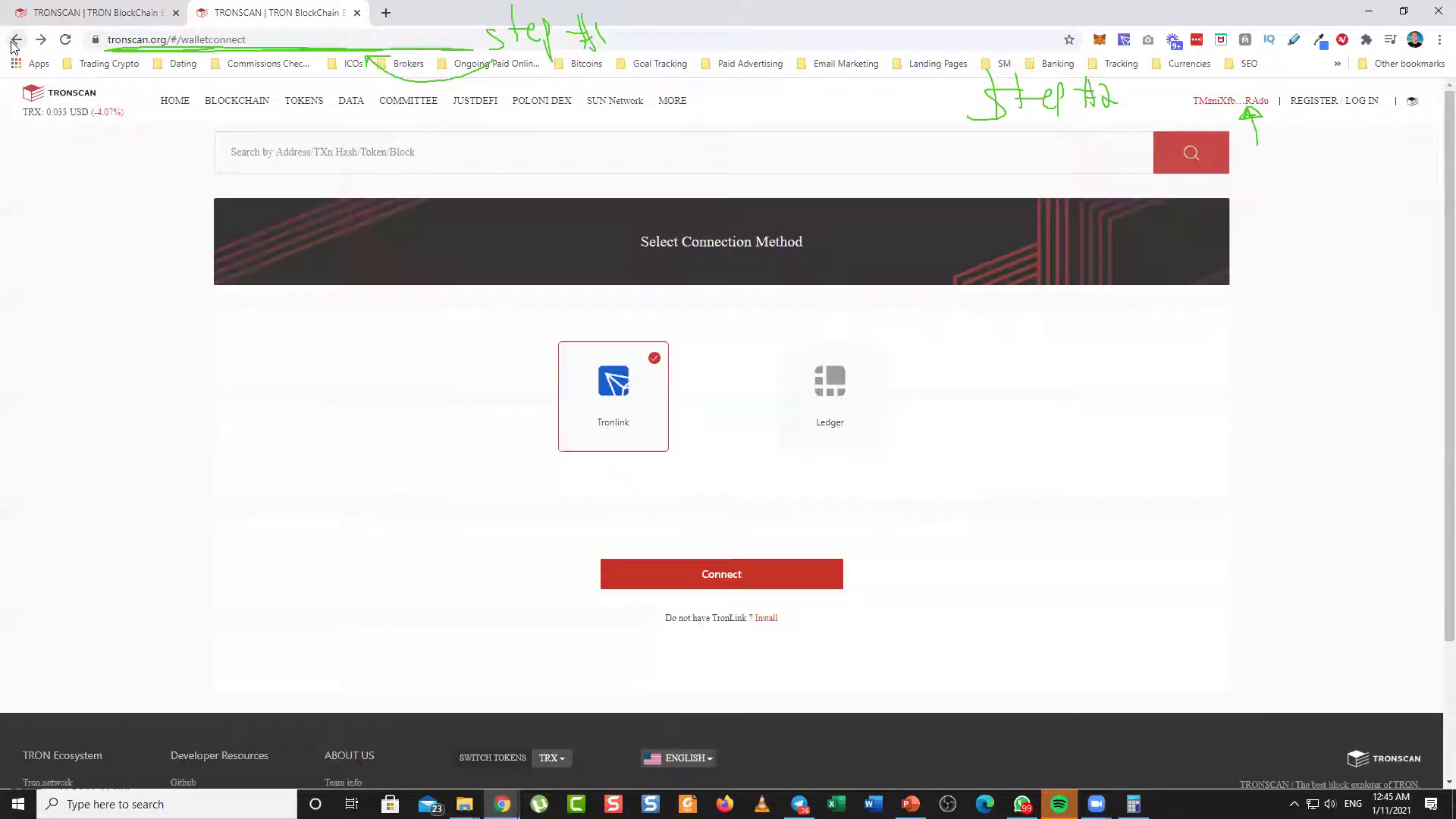
{"action": "left_click", "coordinate": [14, 42]}
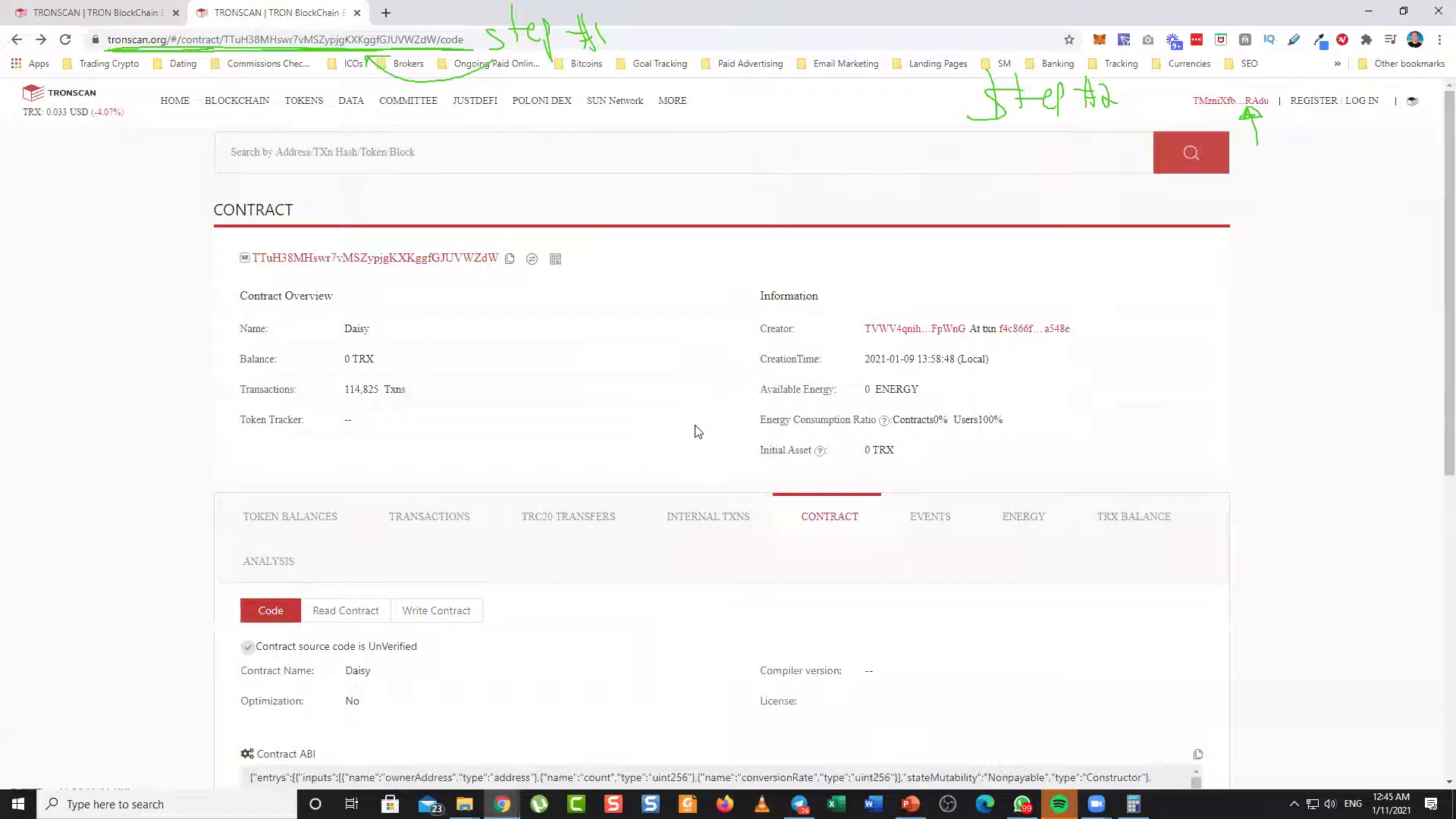
- Show the contract's transactions, mark them step 3, circle the 3092 TRX payment, then clear annotations
{"action": "left_click", "coordinate": [421, 518]}
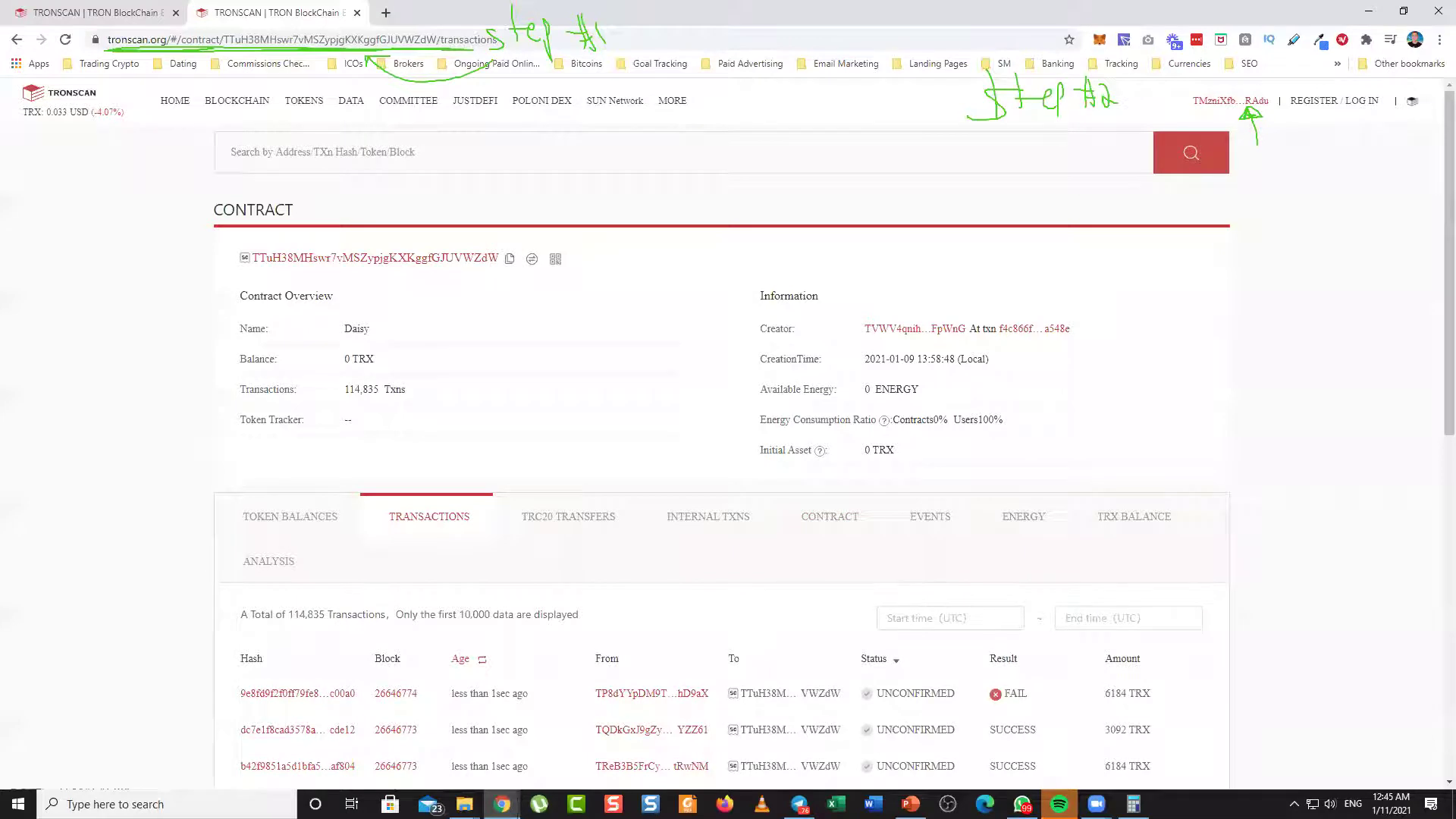
{"action": "left_click_drag", "start_coordinate": [400, 464], "coordinate": [402, 492]}
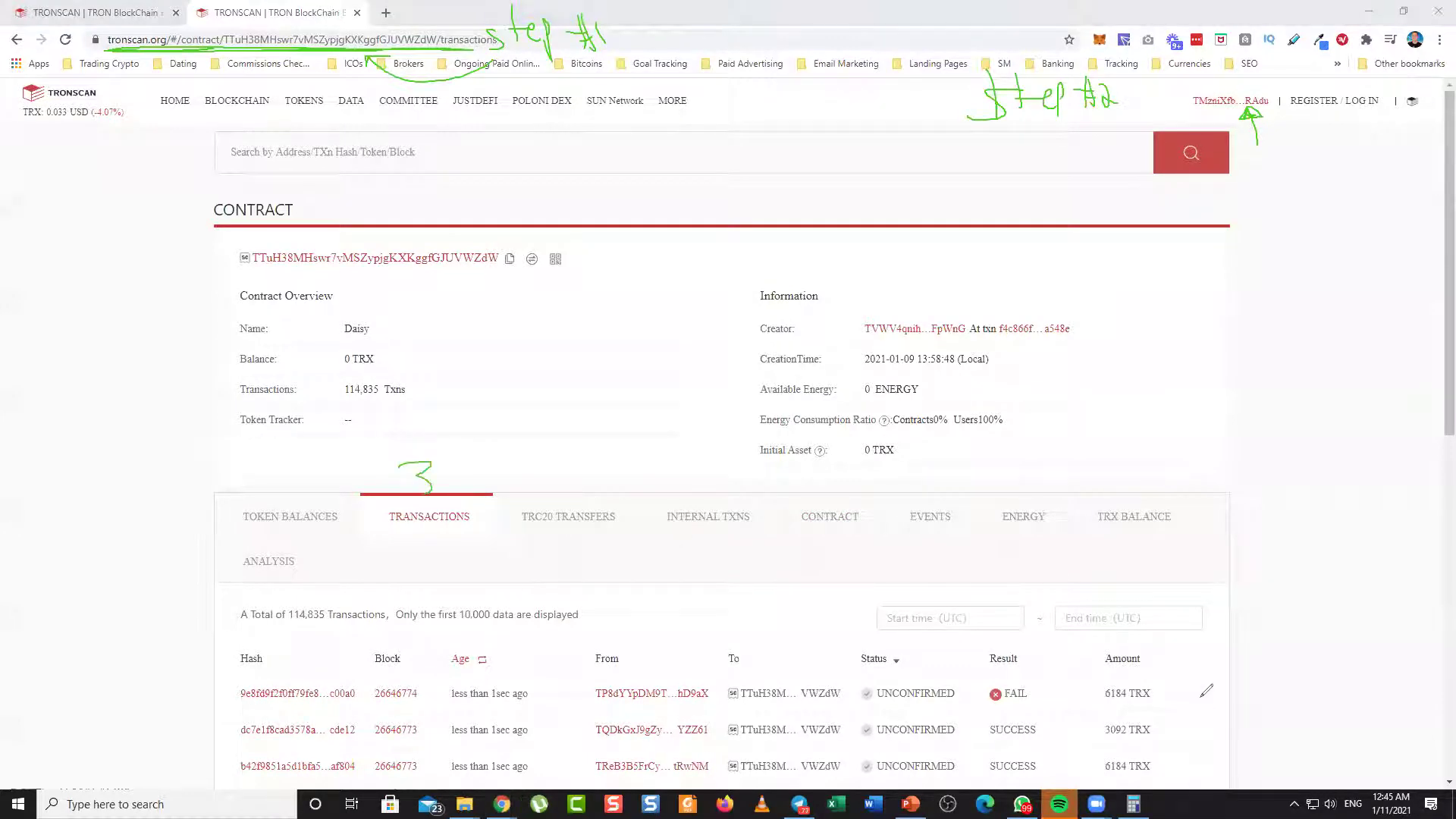
{"action": "left_click_drag", "start_coordinate": [1118, 723], "coordinate": [1104, 718]}
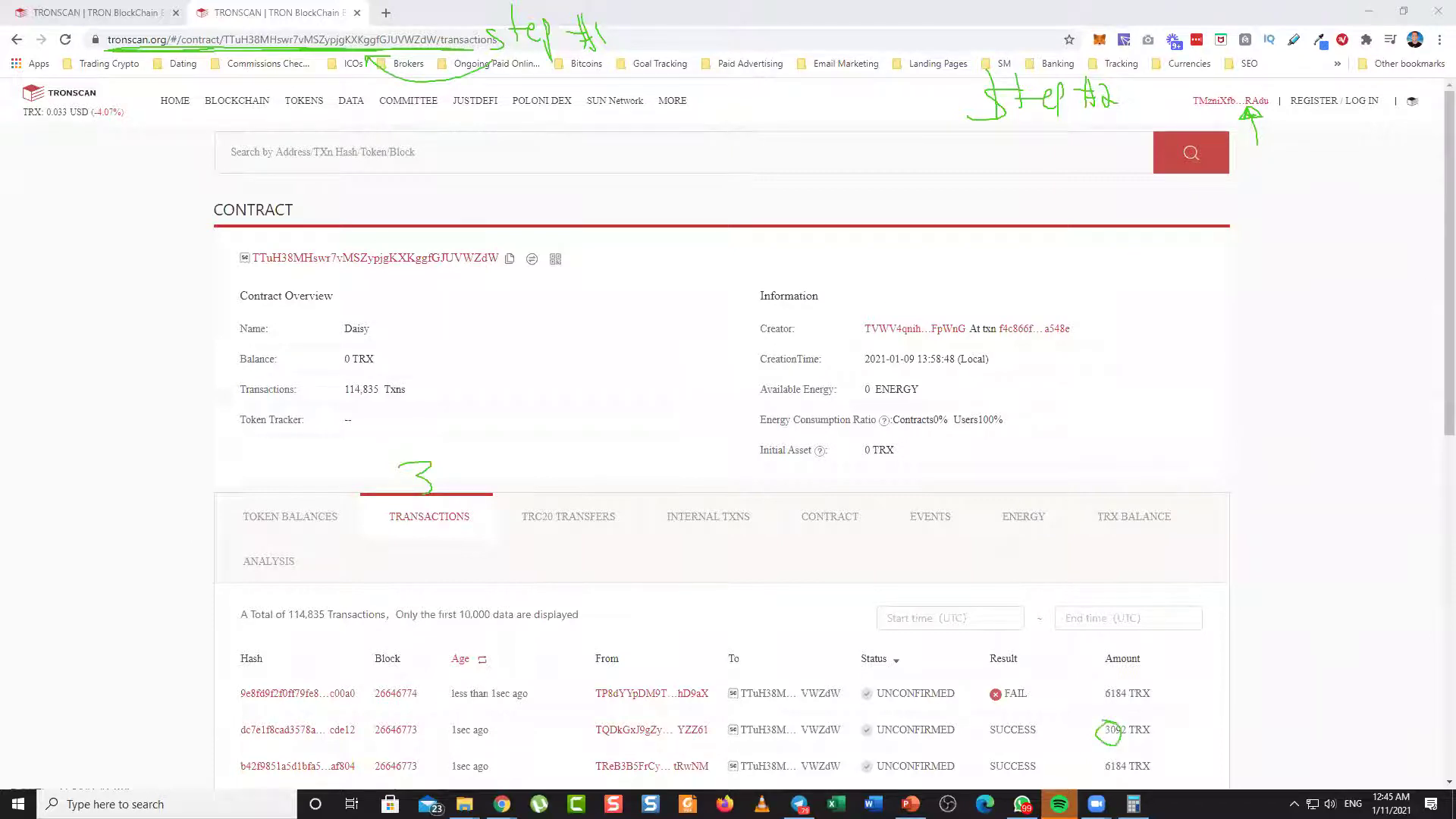
{"action": "key", "text": "Escape"}
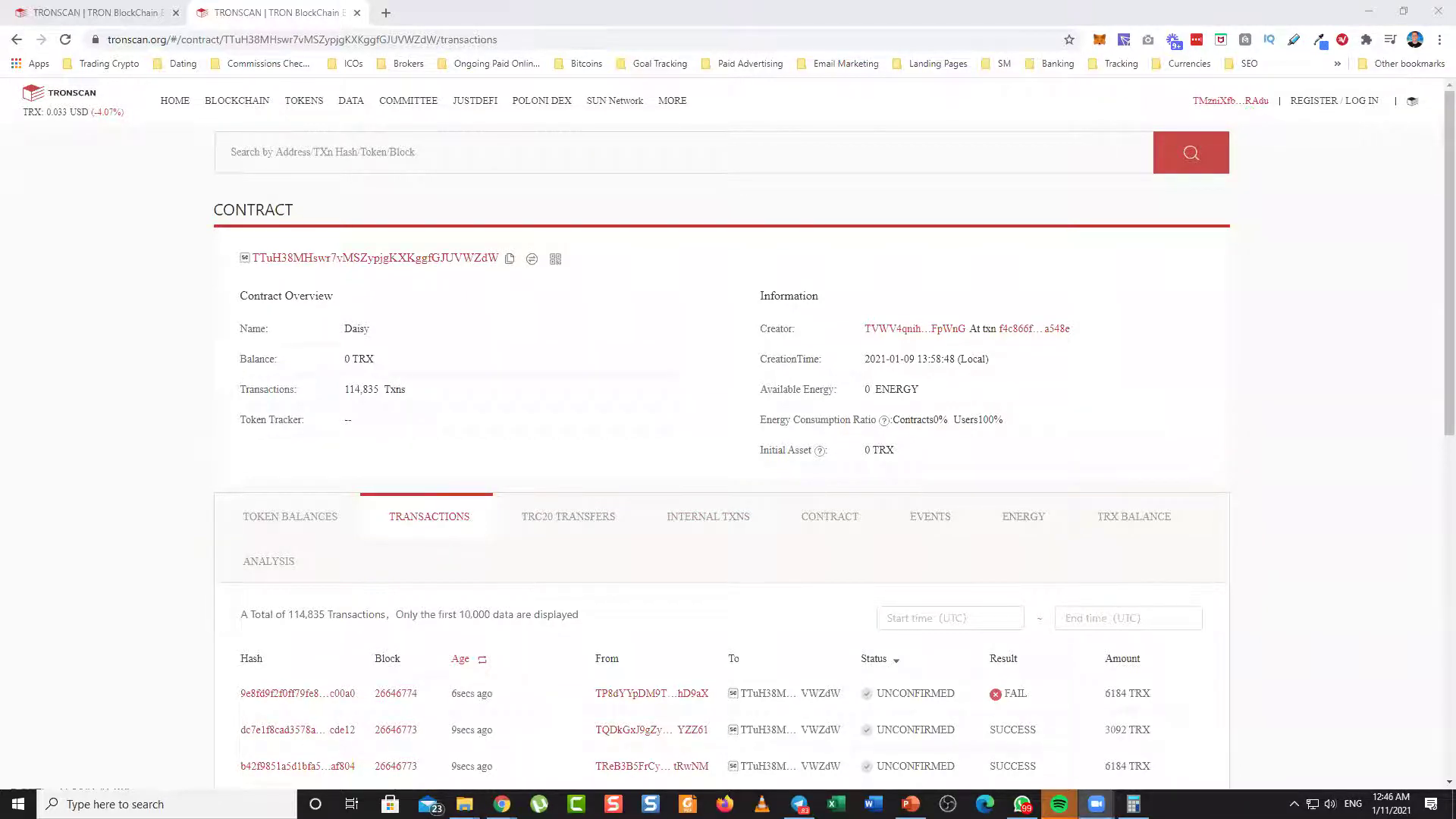
- Open the contract's code section and annotate it as step 4
{"action": "left_click", "coordinate": [829, 516]}
{"action": "scroll", "coordinate": [951, 455], "scroll_direction": "down", "scroll_amount": 4}
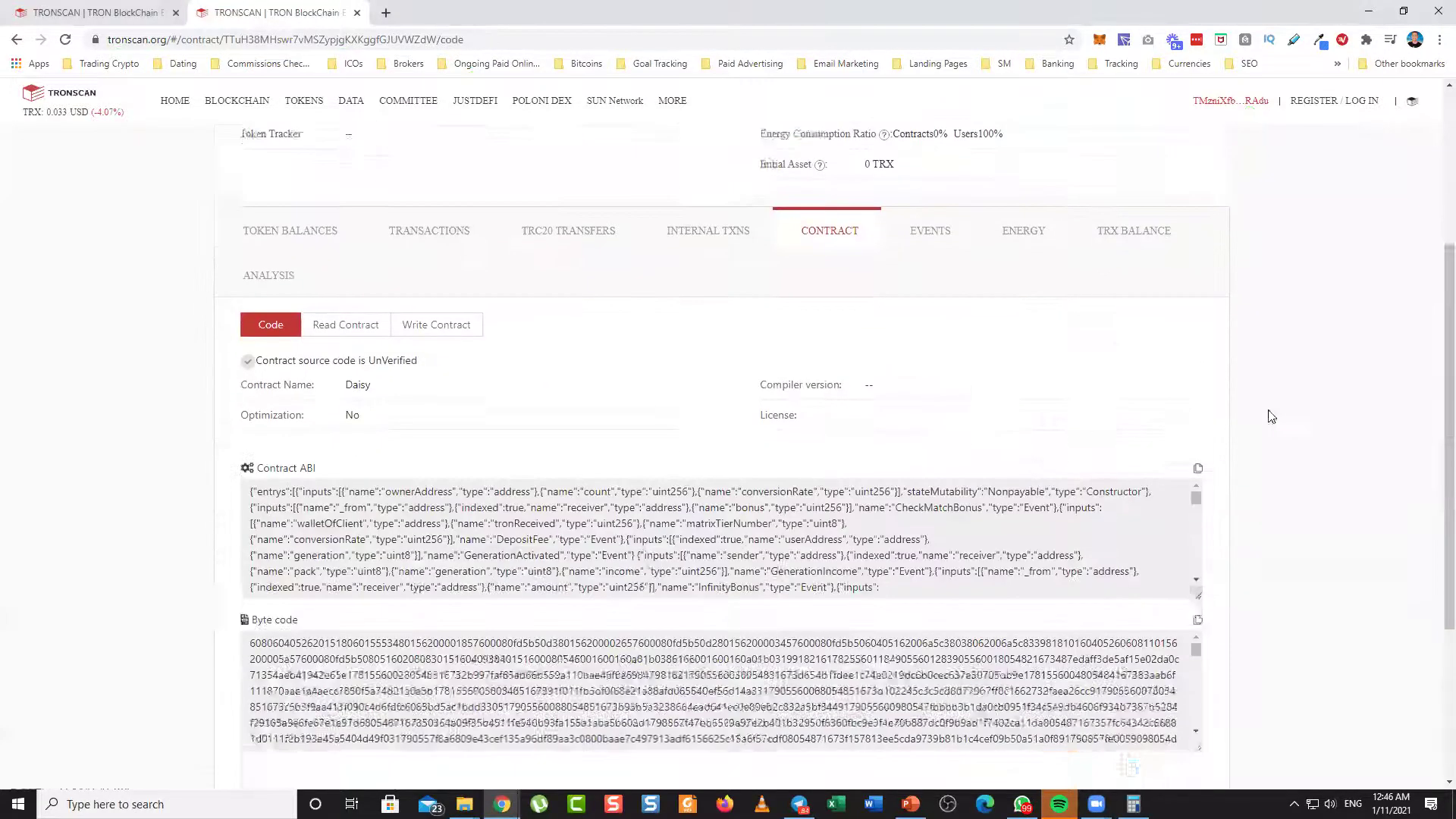
{"action": "scroll", "coordinate": [1271, 416], "scroll_direction": "down", "scroll_amount": 1}
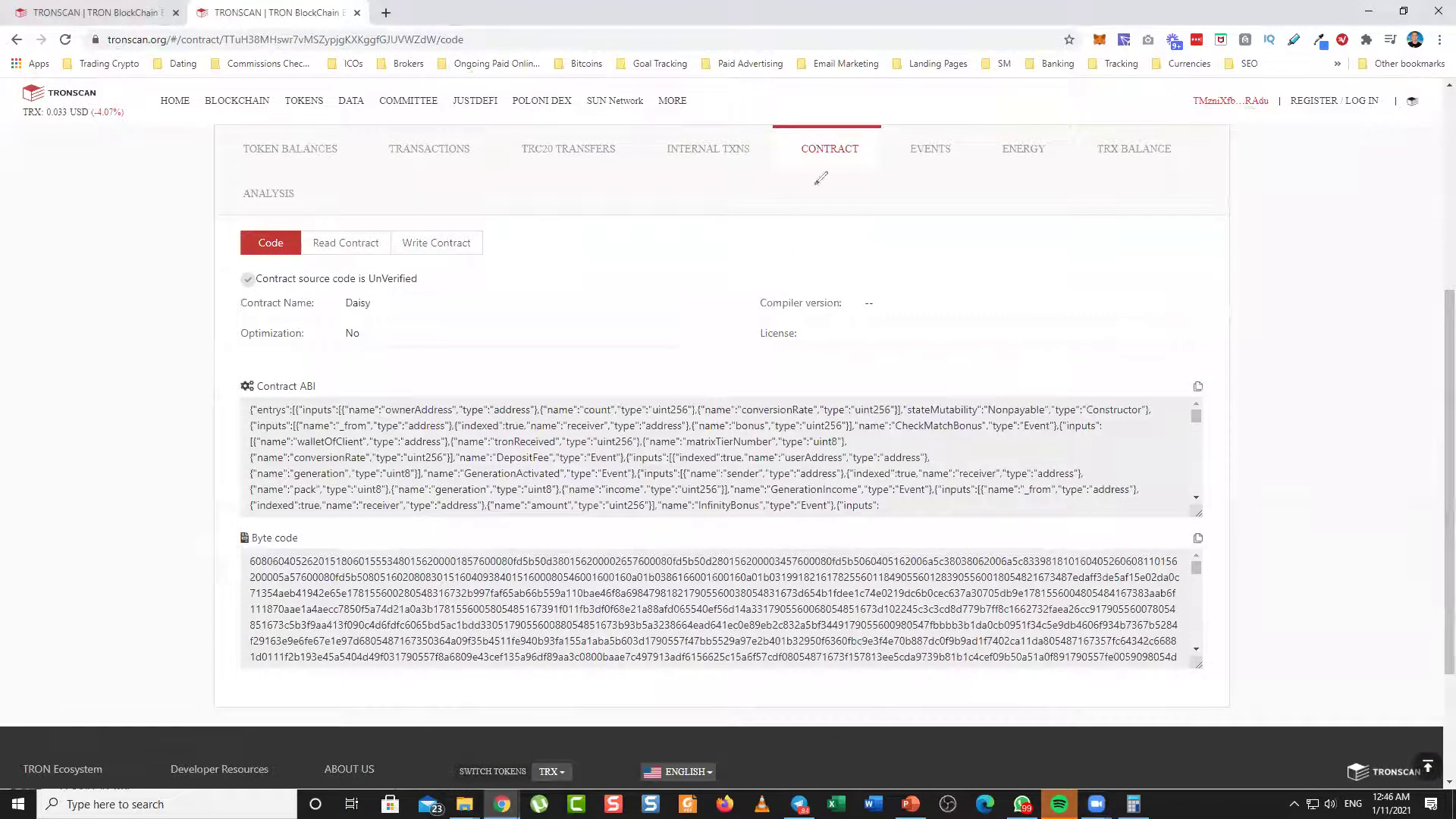
{"action": "left_click_drag", "start_coordinate": [821, 178], "coordinate": [840, 214]}
{"action": "mouse_move", "coordinate": [836, 101]}
{"action": "left_mouse_down"}
{"action": "mouse_move", "coordinate": [767, 97]}
{"action": "mouse_move", "coordinate": [857, 91]}
{"action": "left_mouse_up"}
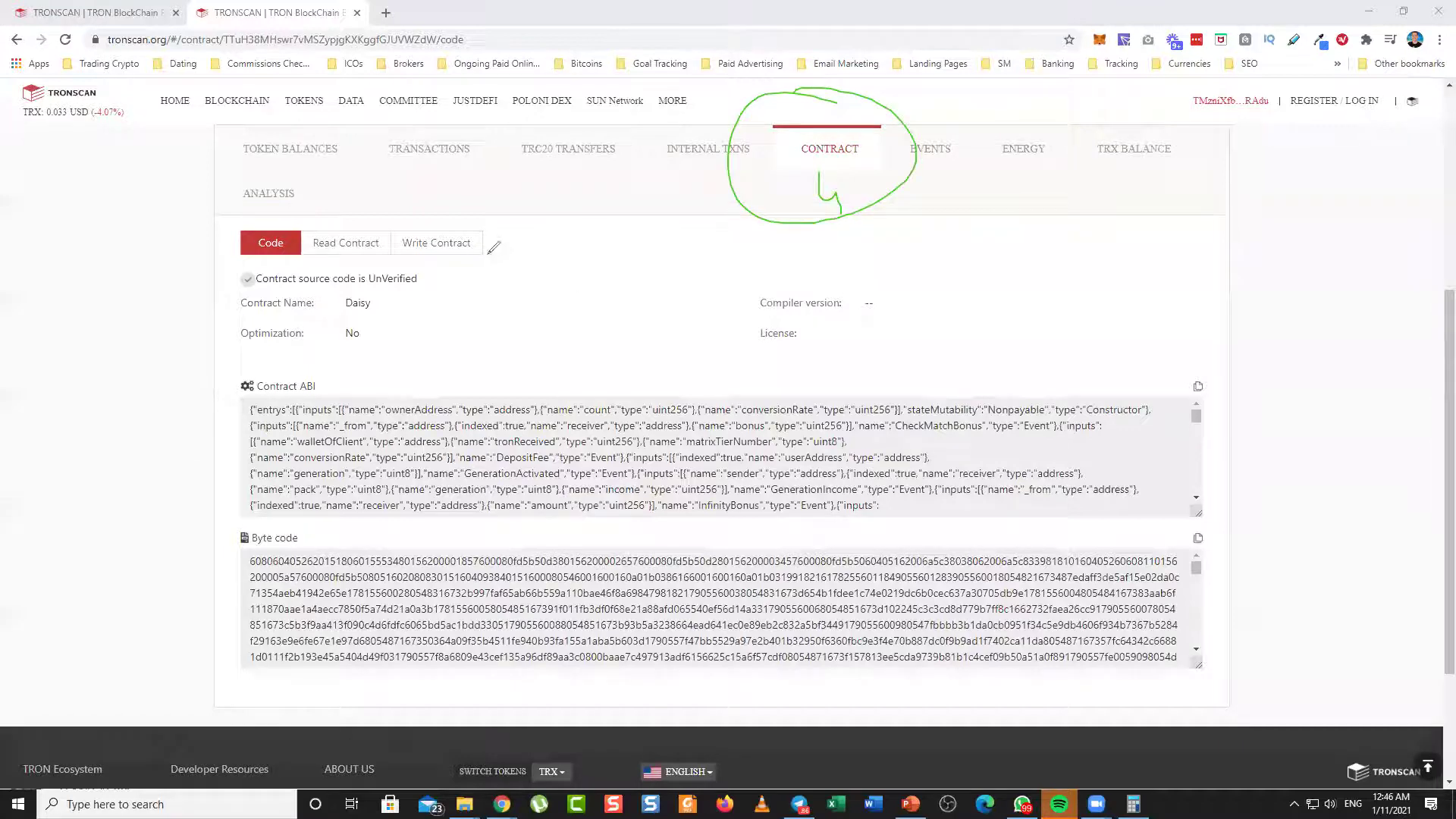
{"action": "left_click_drag", "start_coordinate": [532, 198], "coordinate": [521, 223]}
{"action": "mouse_move", "coordinate": [493, 173]}
{"action": "left_mouse_down"}
{"action": "mouse_move", "coordinate": [461, 211]}
{"action": "mouse_move", "coordinate": [491, 210]}
{"action": "left_mouse_up"}
- In Write Contract, annotate the regUser referrer and name fields and set its TRX amount to 3092
{"action": "left_click", "coordinate": [436, 243]}
{"action": "scroll", "coordinate": [671, 340], "scroll_direction": "down", "scroll_amount": 1}
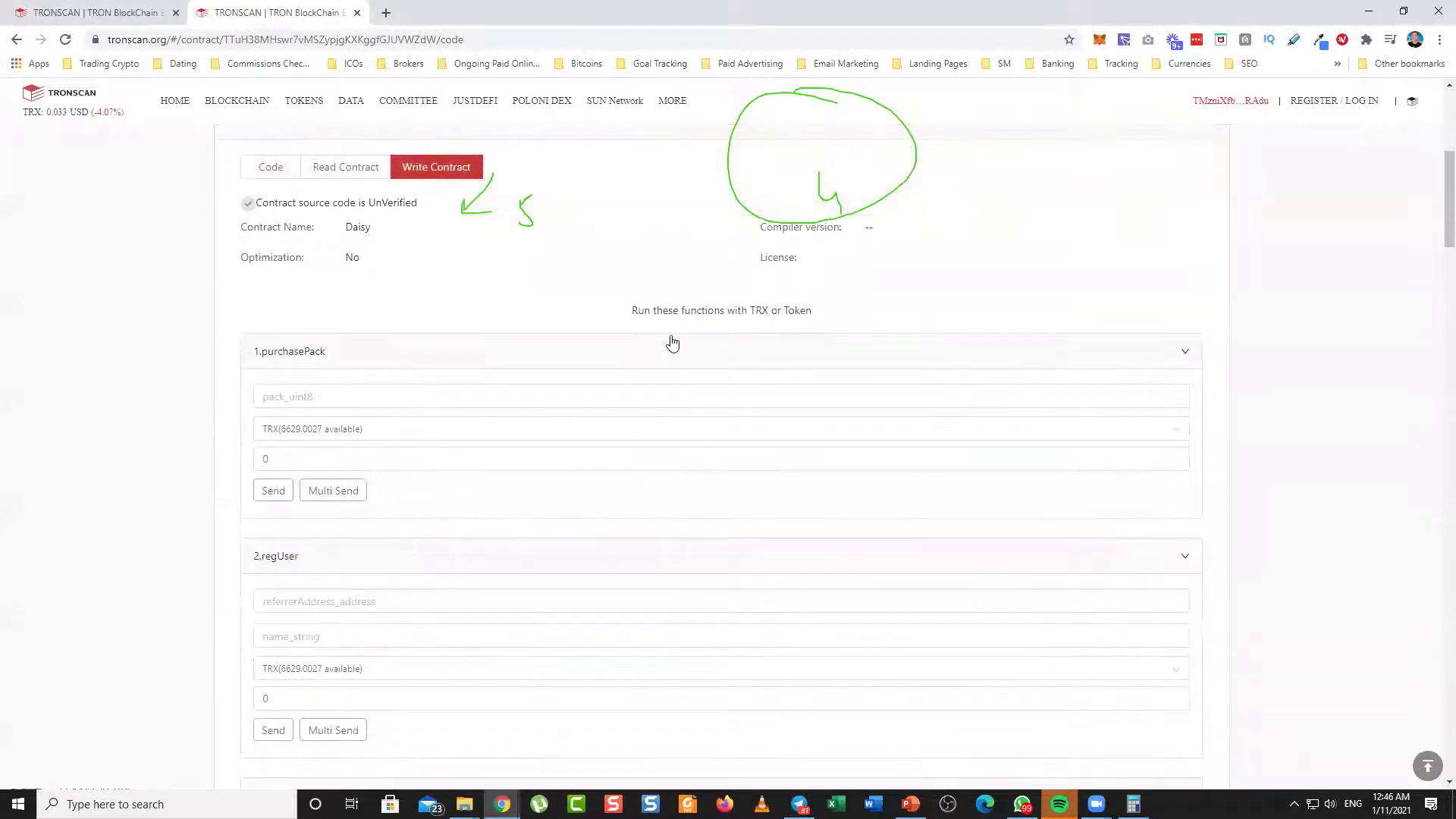
{"action": "scroll", "coordinate": [670, 343], "scroll_direction": "down", "scroll_amount": 4}
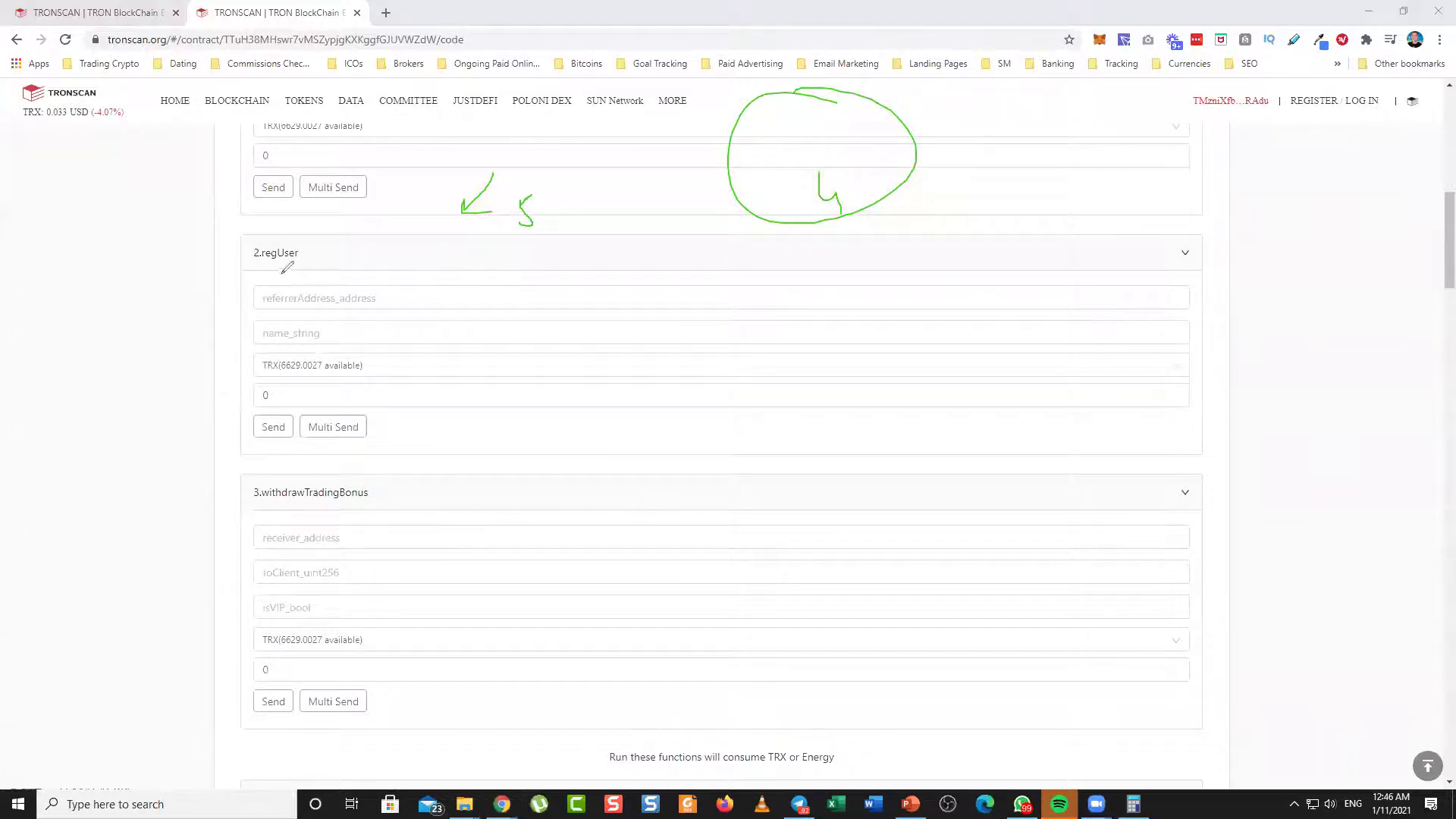
{"action": "mouse_move", "coordinate": [266, 231]}
{"action": "left_mouse_down"}
{"action": "mouse_move", "coordinate": [223, 322]}
{"action": "mouse_move", "coordinate": [307, 451]}
{"action": "mouse_move", "coordinate": [1293, 386]}
{"action": "mouse_move", "coordinate": [362, 207]}
{"action": "mouse_move", "coordinate": [256, 224]}
{"action": "mouse_move", "coordinate": [326, 261]}
{"action": "mouse_move", "coordinate": [285, 255]}
{"action": "left_mouse_up"}
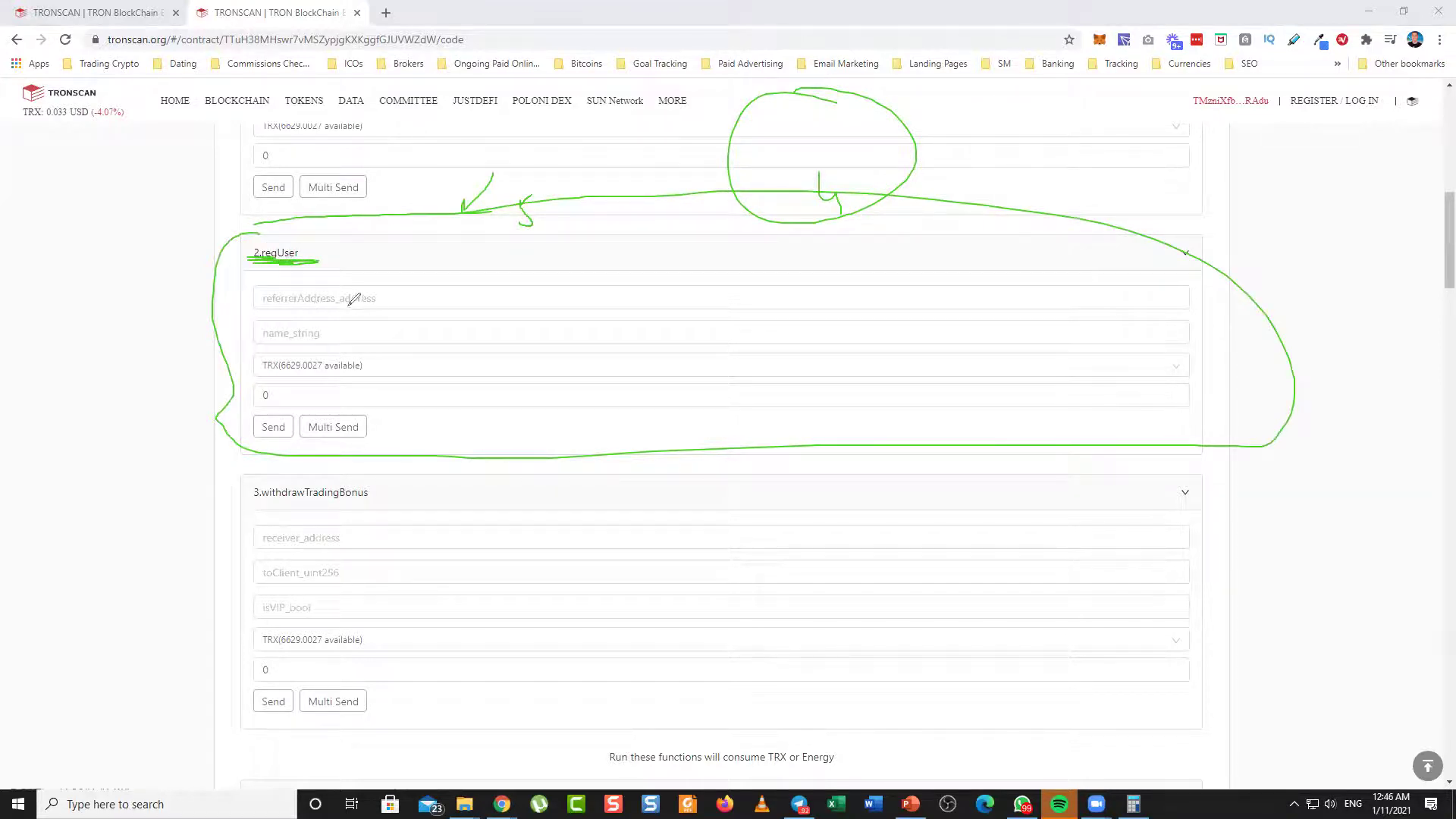
{"action": "mouse_move", "coordinate": [424, 263]}
{"action": "left_mouse_down"}
{"action": "mouse_move", "coordinate": [367, 298]}
{"action": "mouse_move", "coordinate": [417, 309]}
{"action": "mouse_move", "coordinate": [517, 285]}
{"action": "mouse_move", "coordinate": [552, 299]}
{"action": "mouse_move", "coordinate": [576, 261]}
{"action": "mouse_move", "coordinate": [608, 286]}
{"action": "mouse_move", "coordinate": [665, 289]}
{"action": "mouse_move", "coordinate": [698, 287]}
{"action": "mouse_move", "coordinate": [703, 265]}
{"action": "mouse_move", "coordinate": [709, 294]}
{"action": "mouse_move", "coordinate": [729, 295]}
{"action": "mouse_move", "coordinate": [741, 275]}
{"action": "left_mouse_up"}
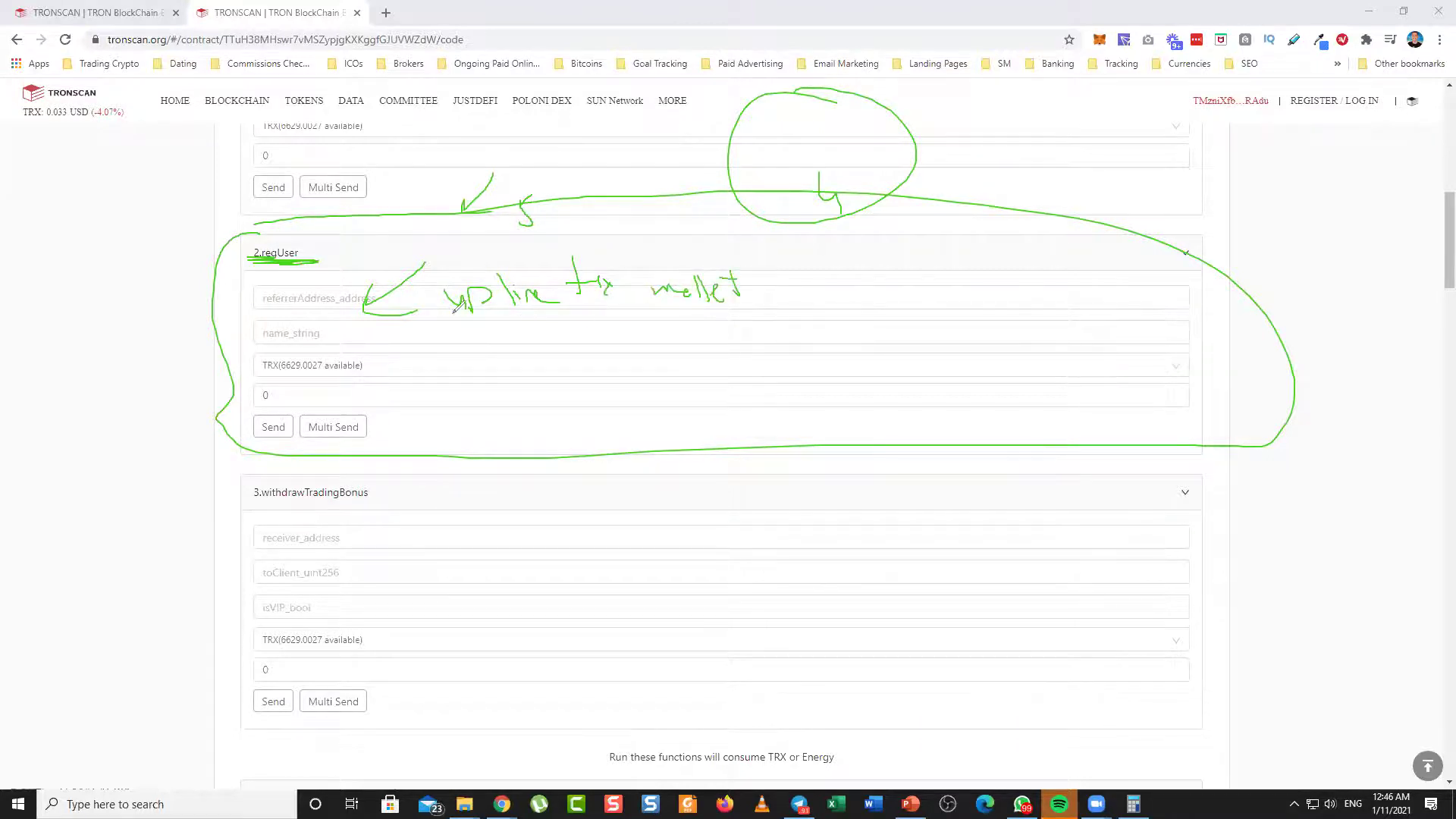
{"action": "left_click_drag", "start_coordinate": [430, 311], "coordinate": [763, 310]}
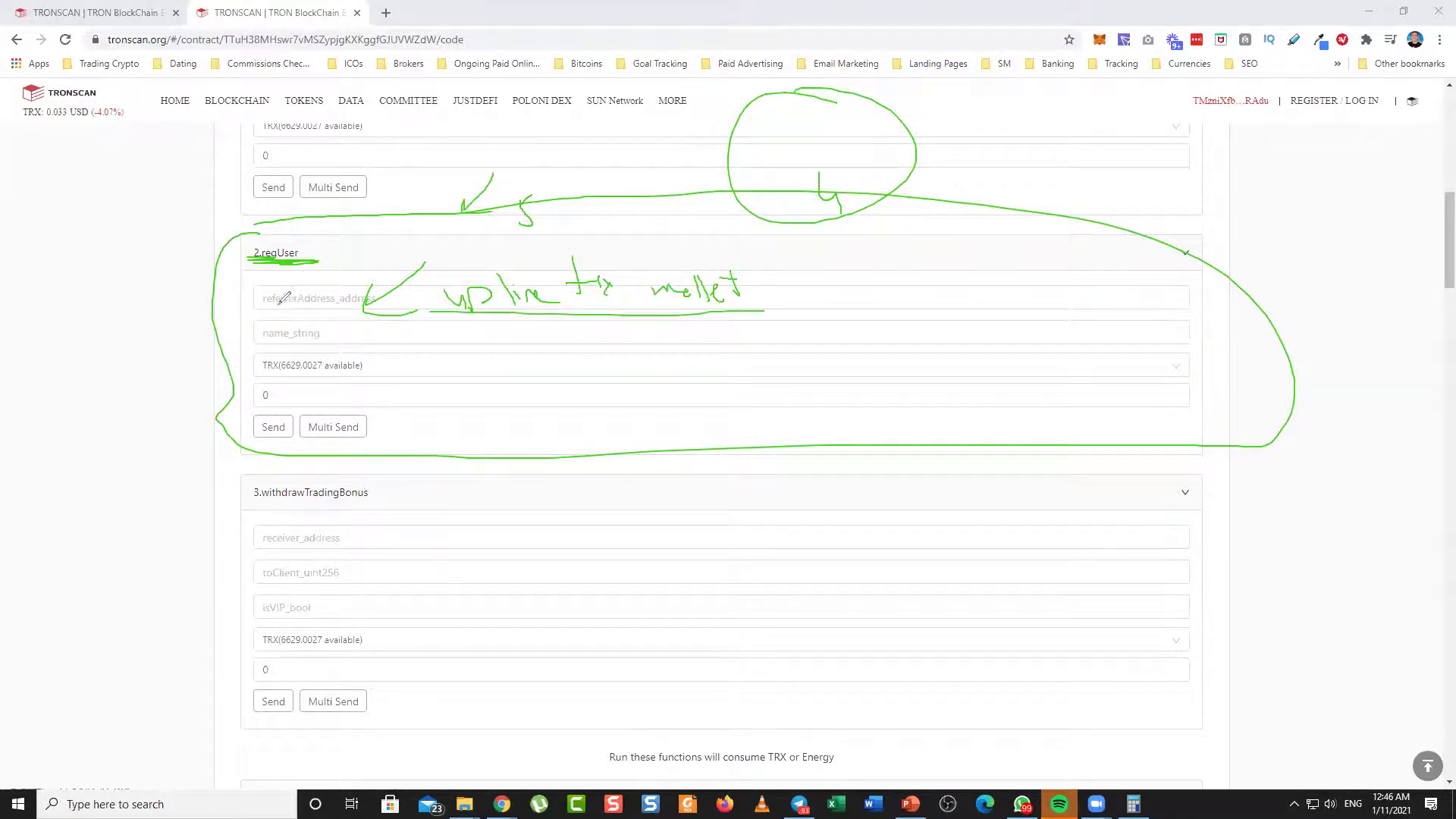
{"action": "left_click_drag", "start_coordinate": [251, 304], "coordinate": [279, 306]}
{"action": "mouse_move", "coordinate": [425, 328]}
{"action": "left_mouse_down"}
{"action": "mouse_move", "coordinate": [453, 342]}
{"action": "mouse_move", "coordinate": [520, 334]}
{"action": "left_mouse_up"}
{"action": "left_click_drag", "start_coordinate": [231, 334], "coordinate": [262, 334]}
{"action": "left_click", "coordinate": [233, 400]}
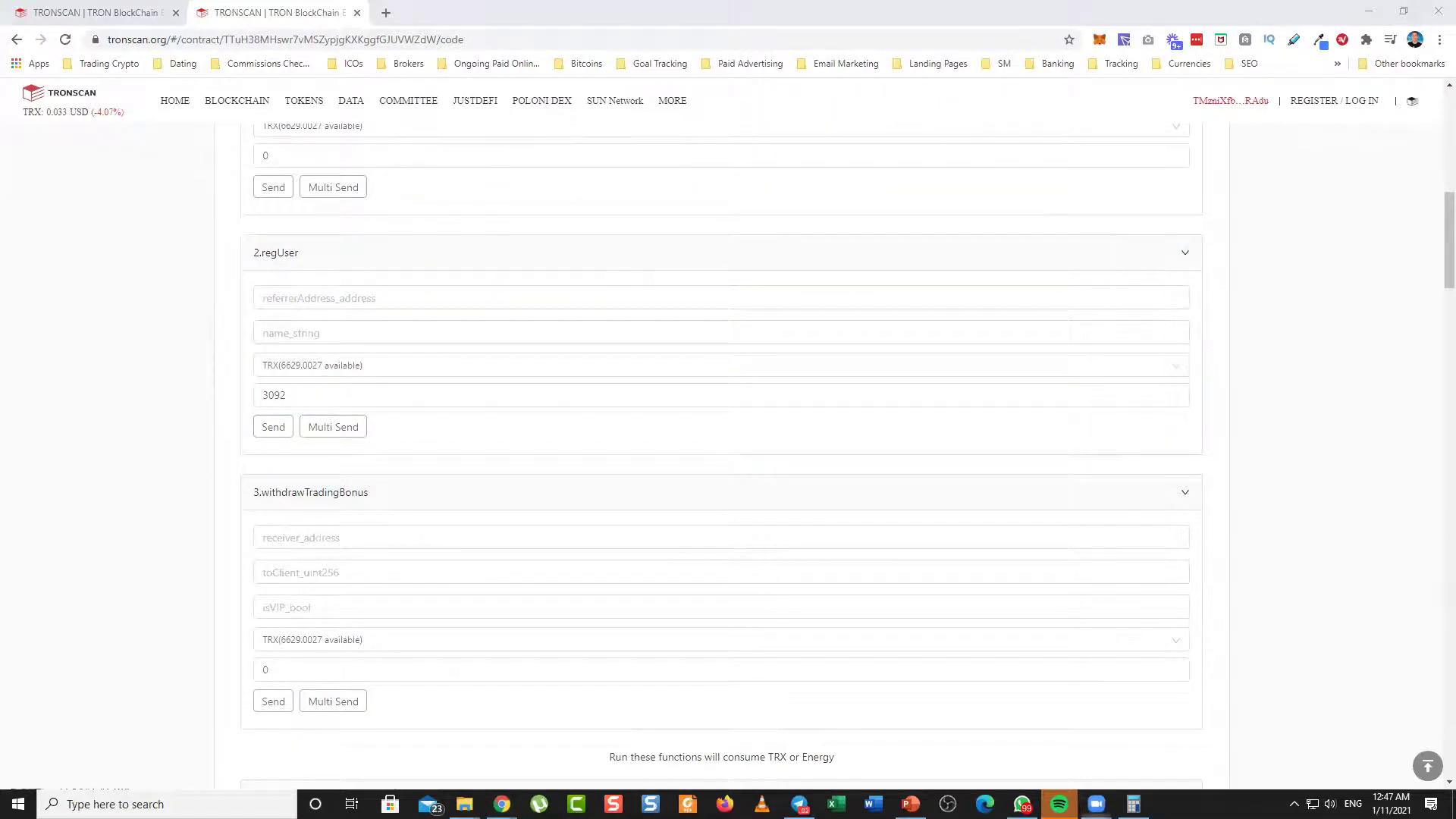
- Open the contract's transactions list and select the latest payment's 3104 TRX amount
{"action": "scroll", "coordinate": [692, 380], "scroll_direction": "up", "scroll_amount": 4}
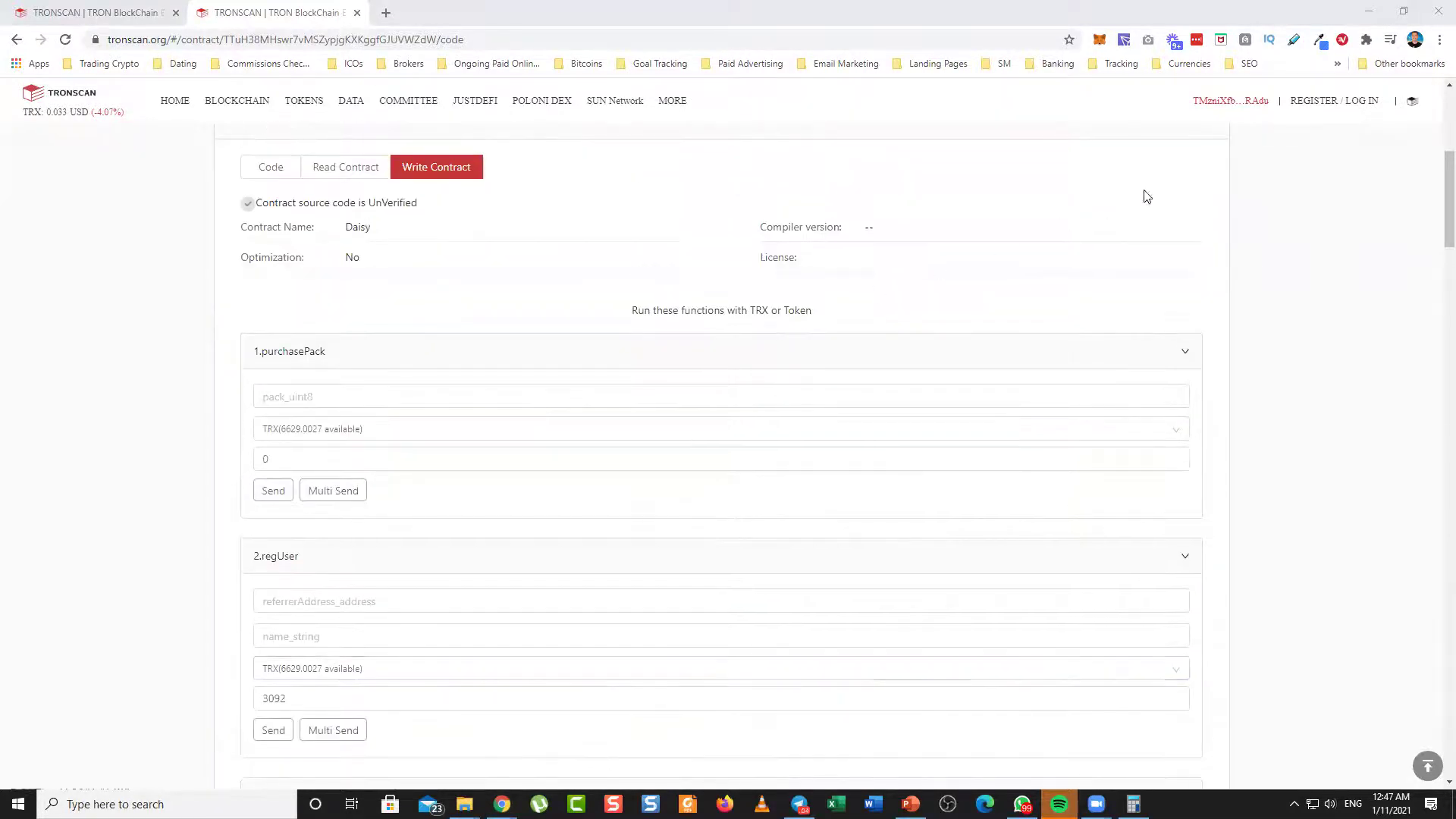
{"action": "mouse_move", "coordinate": [1241, 100]}
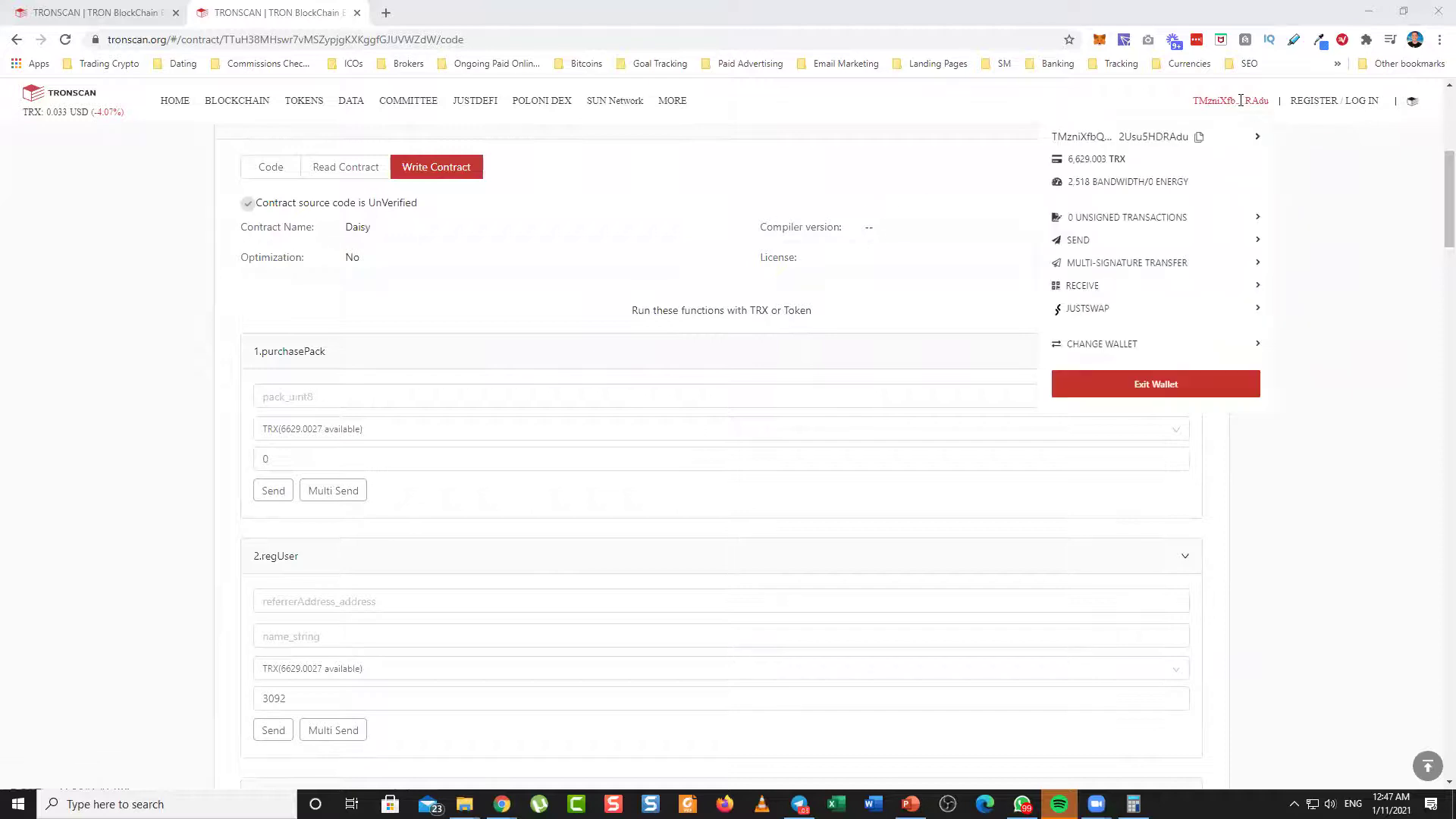
{"action": "left_click", "coordinate": [913, 460]}
{"action": "scroll", "coordinate": [887, 452], "scroll_direction": "down", "scroll_amount": 1}
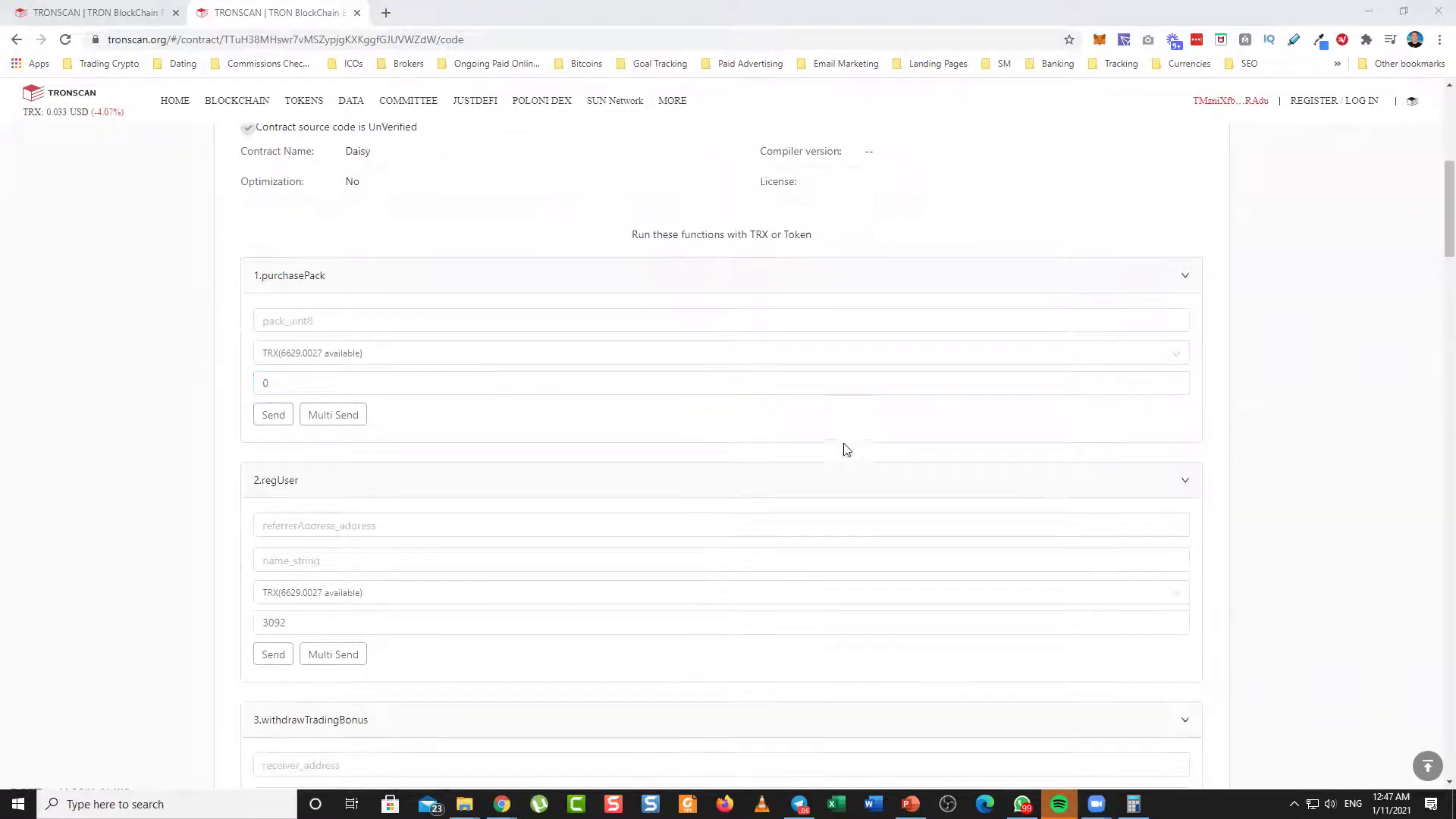
{"action": "scroll", "coordinate": [990, 228], "scroll_direction": "up", "scroll_amount": 3}
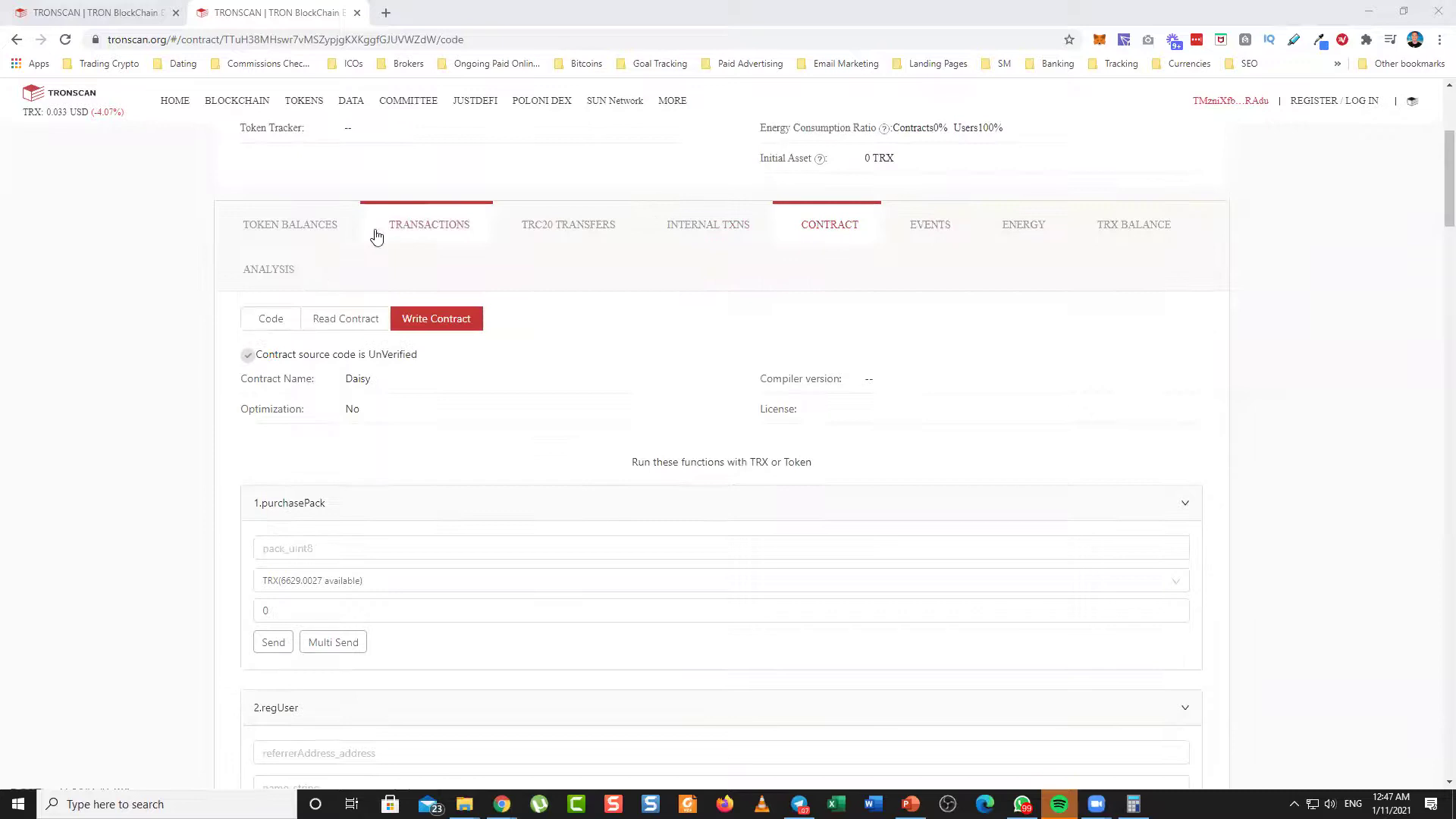
{"action": "left_click", "coordinate": [376, 236]}
{"action": "scroll", "coordinate": [803, 322], "scroll_direction": "down", "scroll_amount": 4}
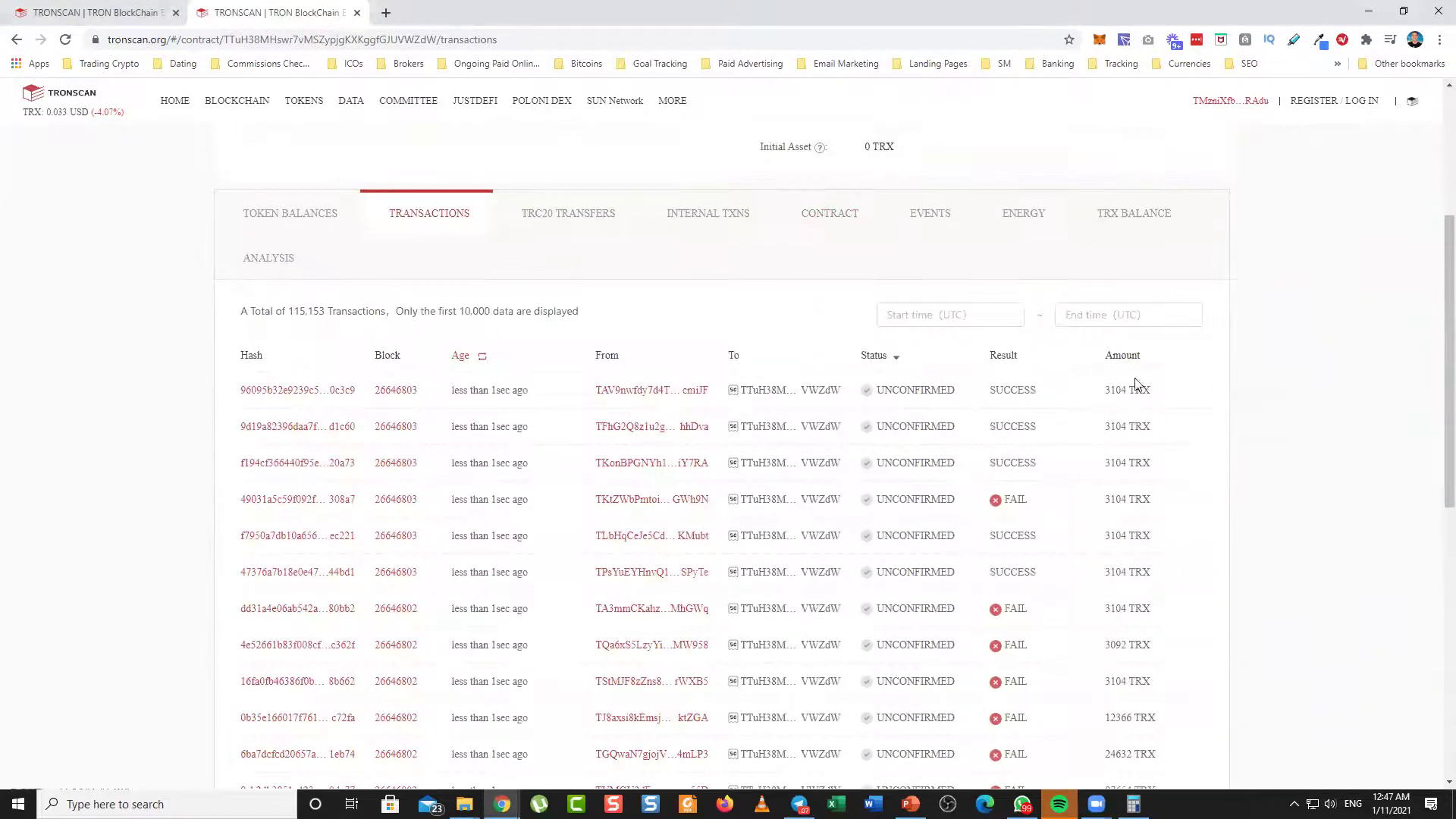
{"action": "scroll", "coordinate": [1166, 398], "scroll_direction": "down", "scroll_amount": 3}
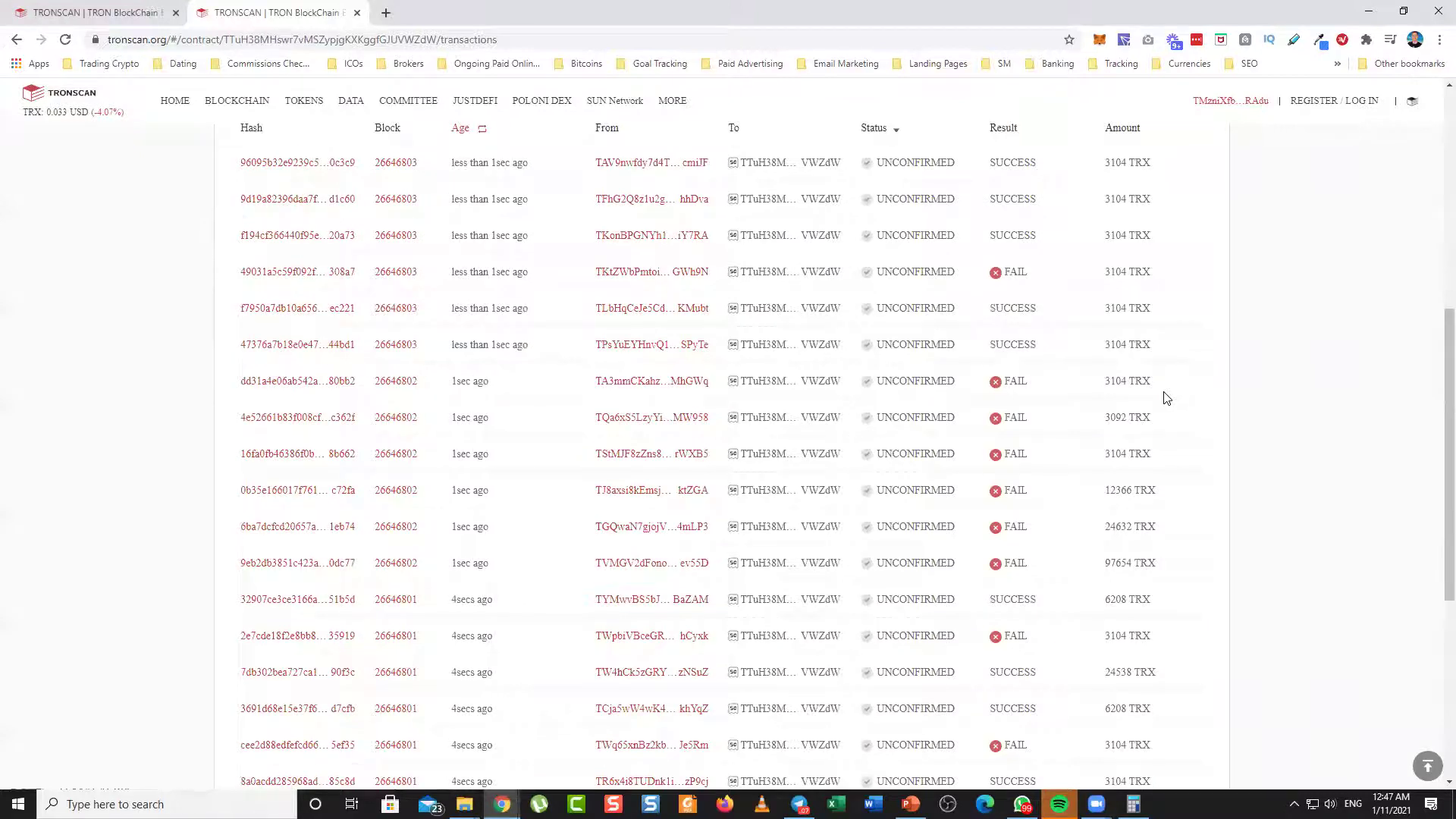
{"action": "scroll", "coordinate": [1164, 396], "scroll_direction": "up", "scroll_amount": 2}
{"action": "double_click", "coordinate": [1112, 314]}
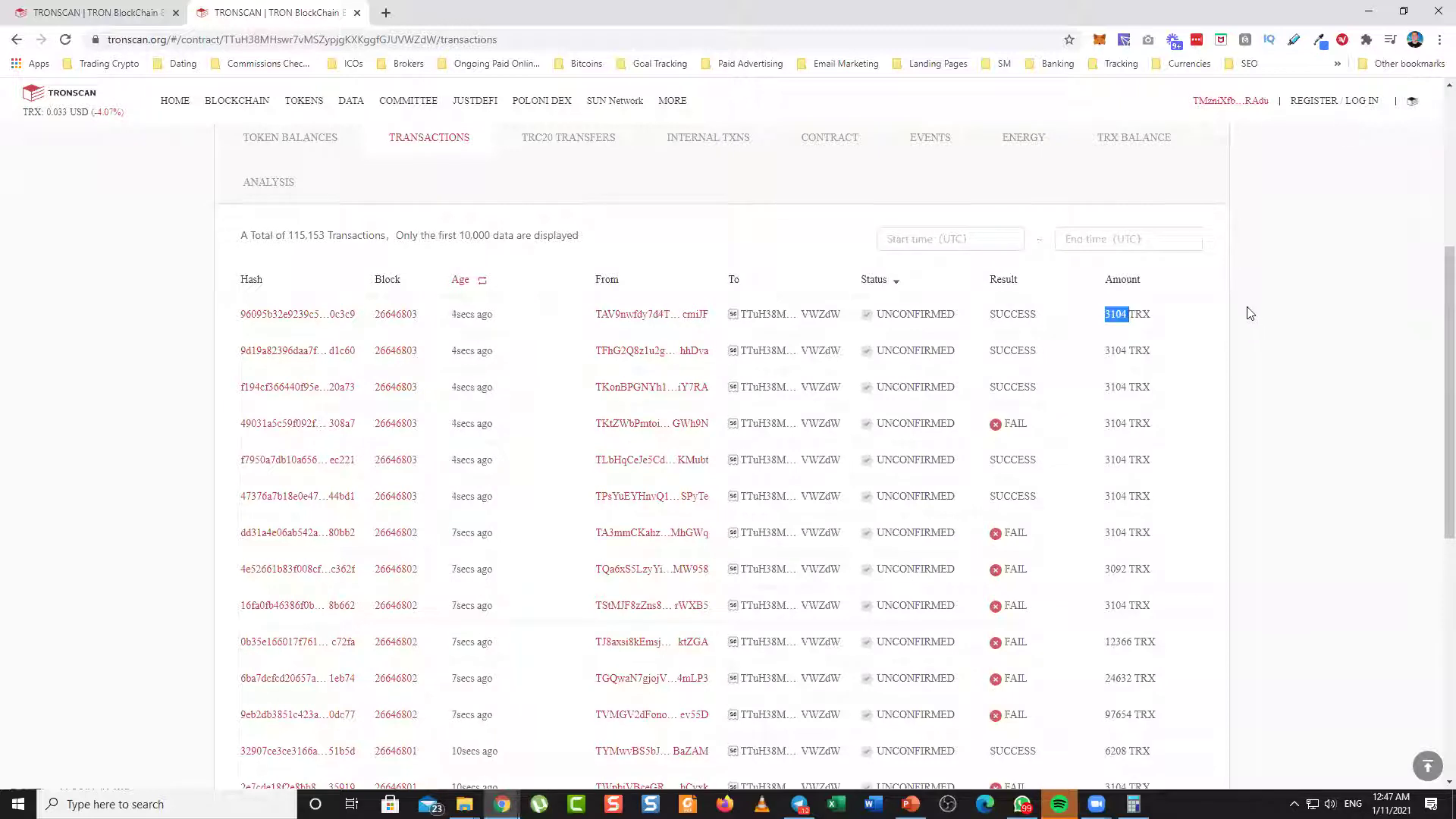
- Review the contract's internal transactions, then return to its Code view
{"action": "scroll", "coordinate": [984, 299], "scroll_direction": "up", "scroll_amount": 3}
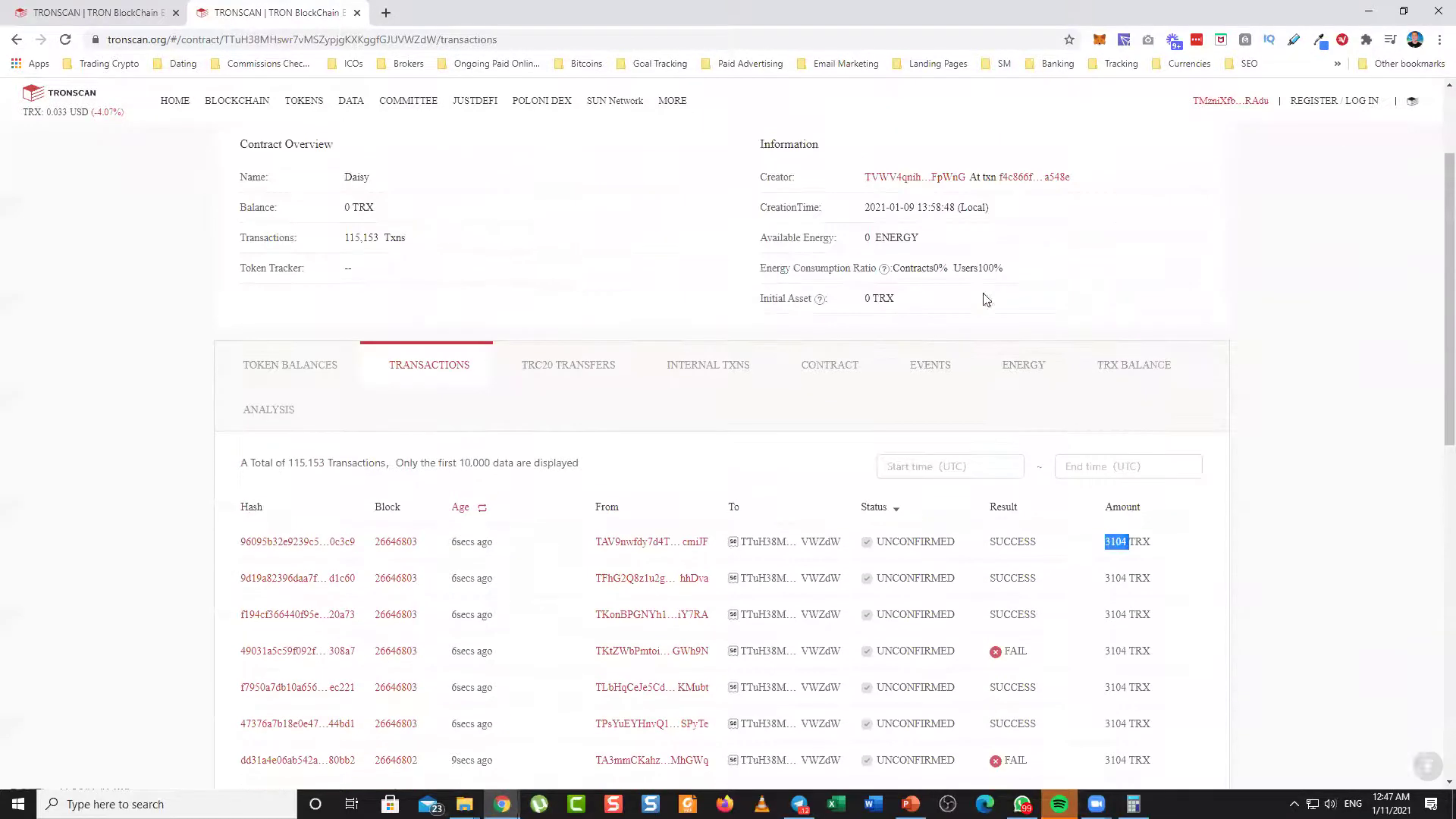
{"action": "left_click", "coordinate": [740, 375]}
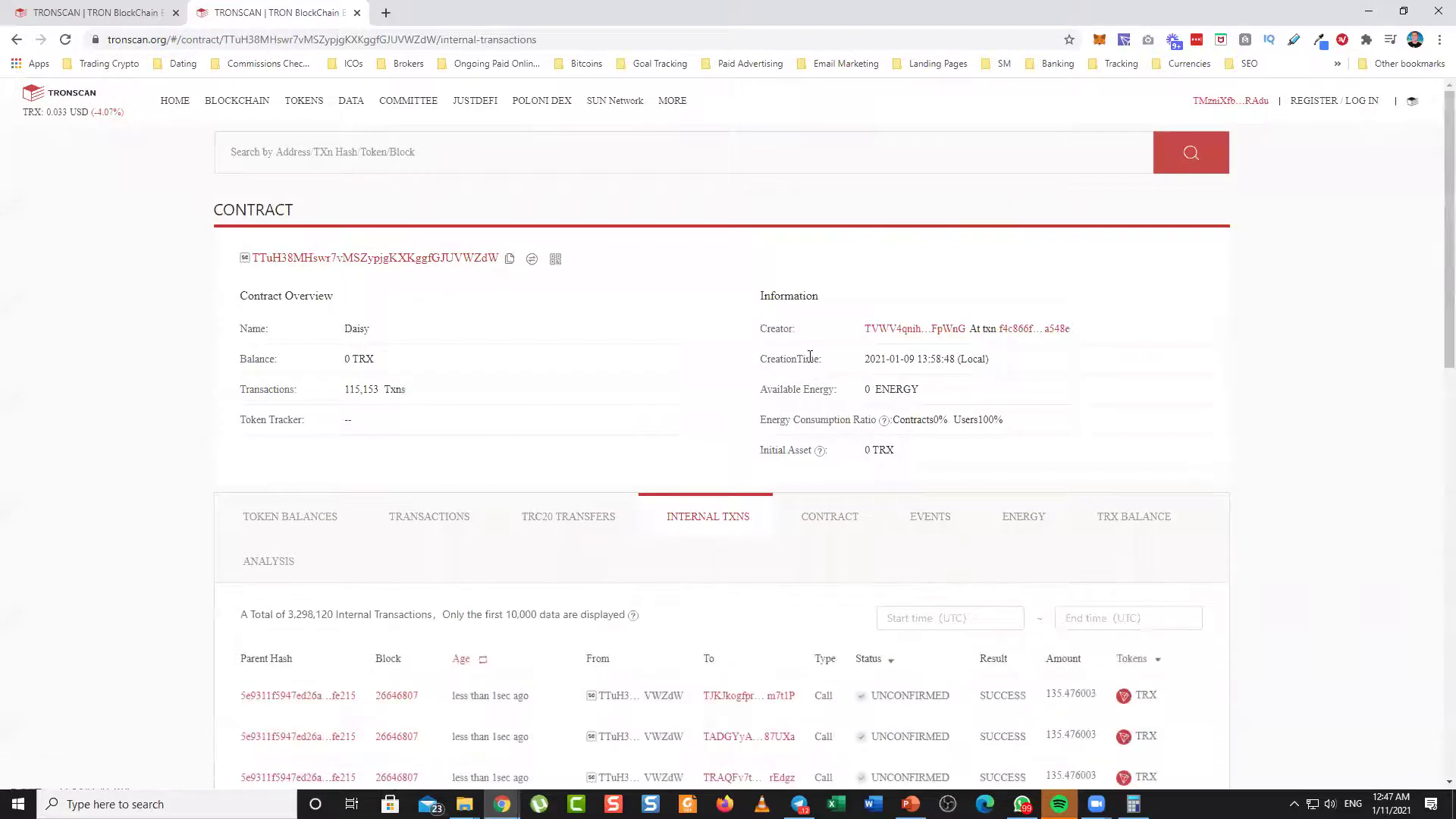
{"action": "scroll", "coordinate": [499, 323], "scroll_direction": "down", "scroll_amount": 3}
{"action": "scroll", "coordinate": [743, 356], "scroll_direction": "down", "scroll_amount": 3}
{"action": "left_click", "coordinate": [829, 288]}
{"action": "scroll", "coordinate": [682, 387], "scroll_direction": "down", "scroll_amount": 3}
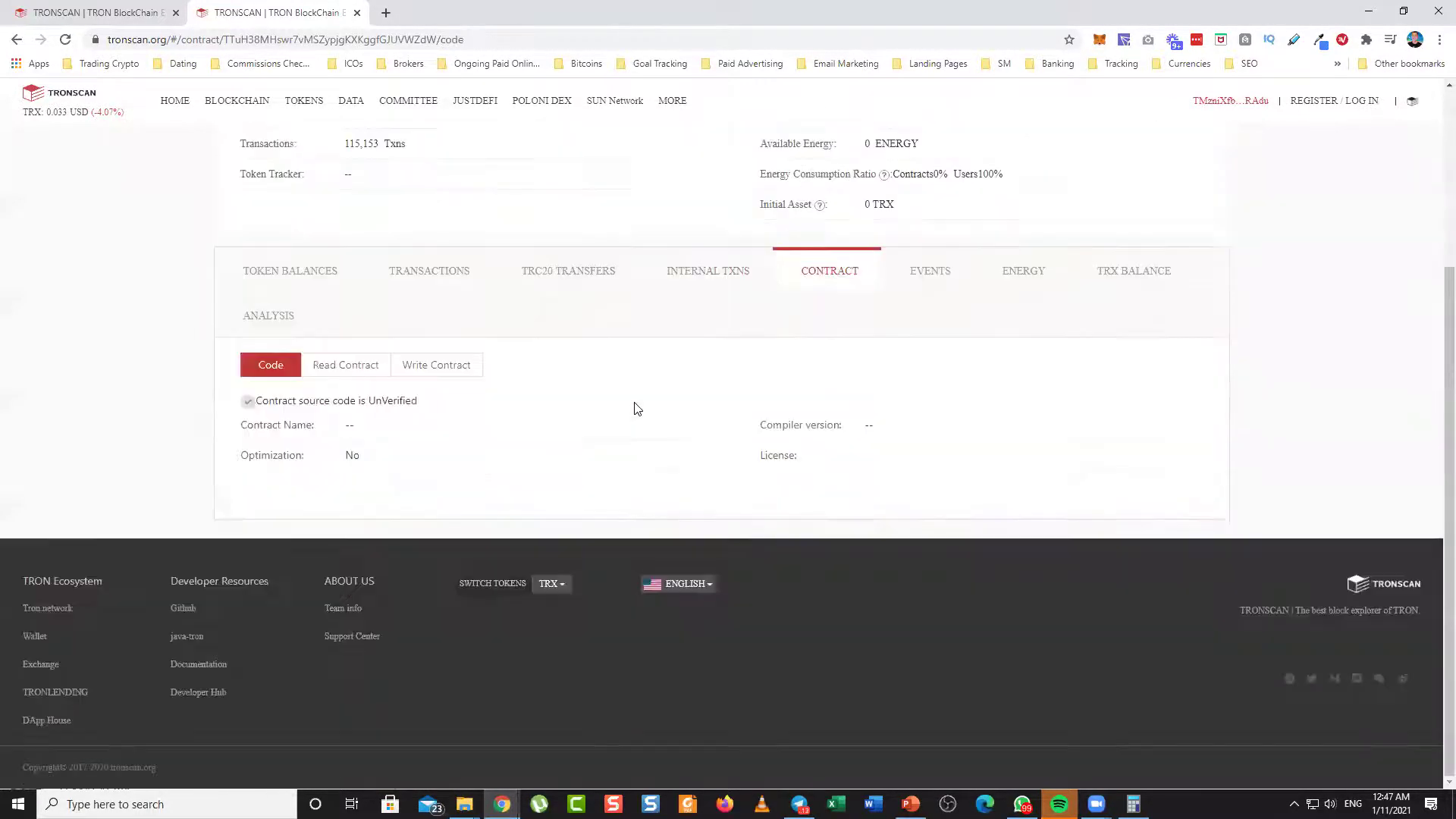
- Fill purchasePack with pack 2 and 6208 TRX, send it, and accept the TronLink signature request
{"action": "left_click", "coordinate": [440, 367]}
{"action": "scroll", "coordinate": [586, 425], "scroll_direction": "down", "scroll_amount": 2}
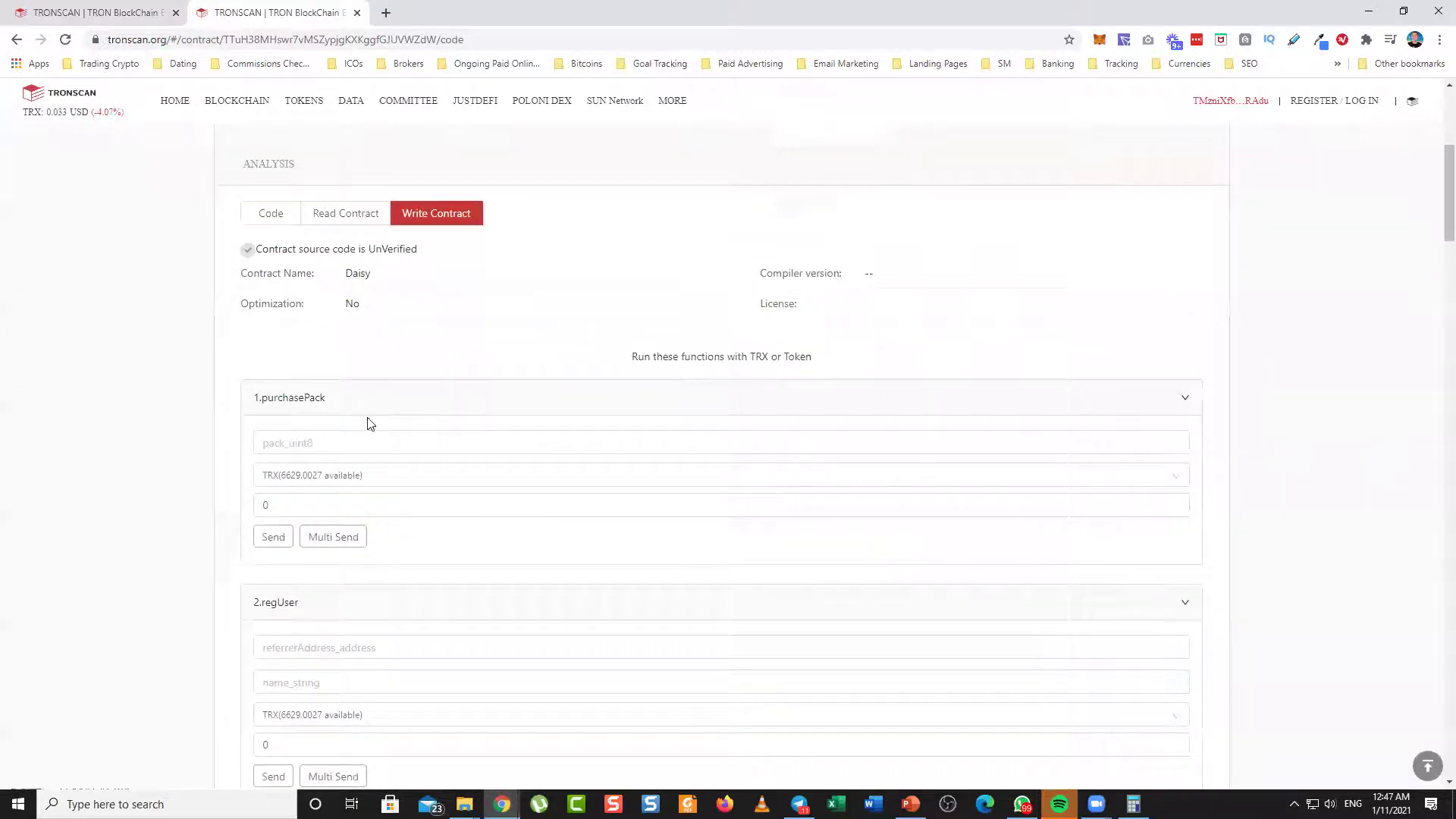
{"action": "left_click", "coordinate": [326, 441]}
{"action": "type", "text": "2"}
{"action": "left_click", "coordinate": [288, 503]}
{"action": "type", "text": "3104"}
{"action": "left_click_drag", "start_coordinate": [335, 499], "coordinate": [238, 508]}
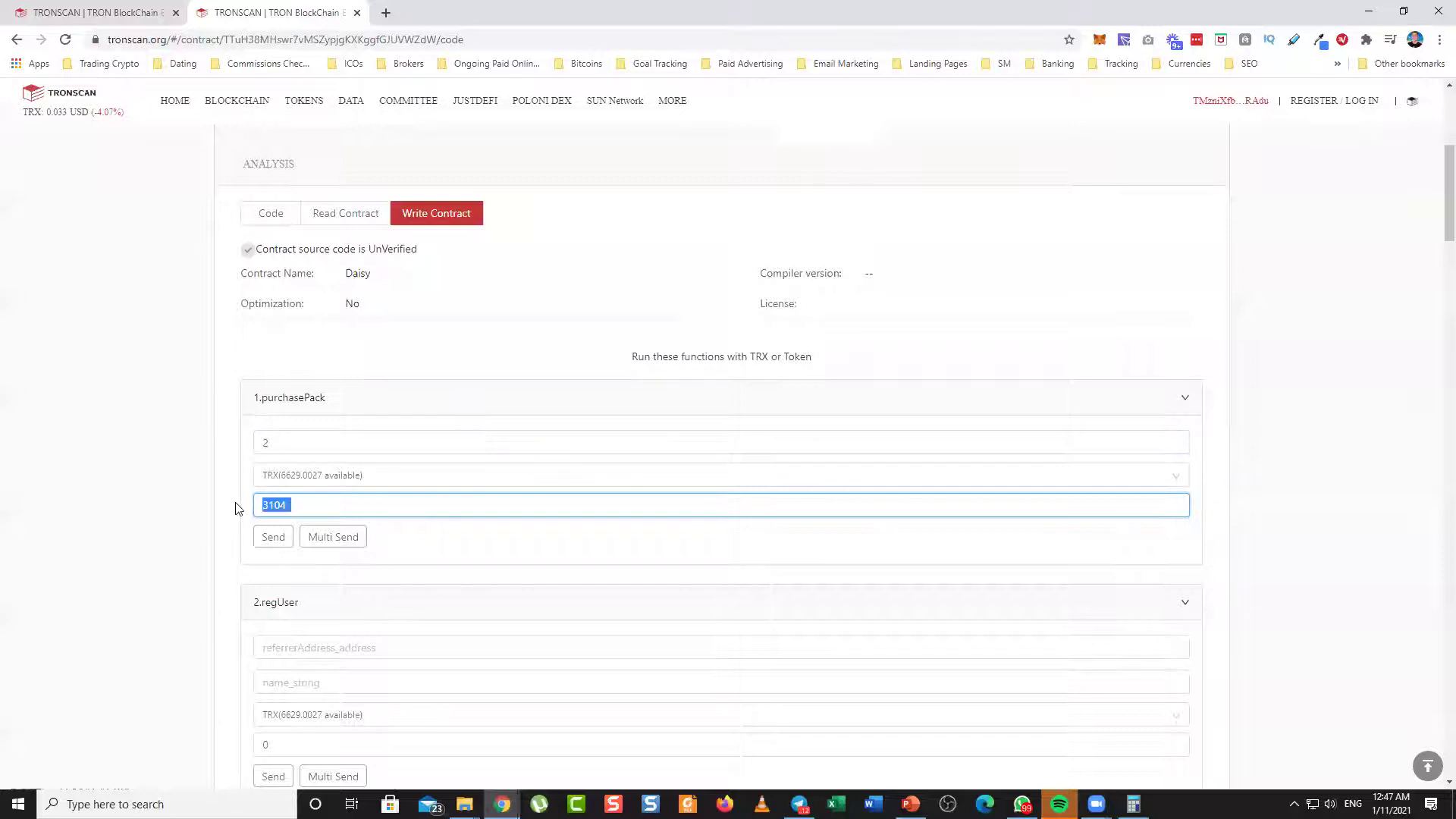
{"action": "type", "text": "6208"}
{"action": "left_click", "coordinate": [273, 536]}
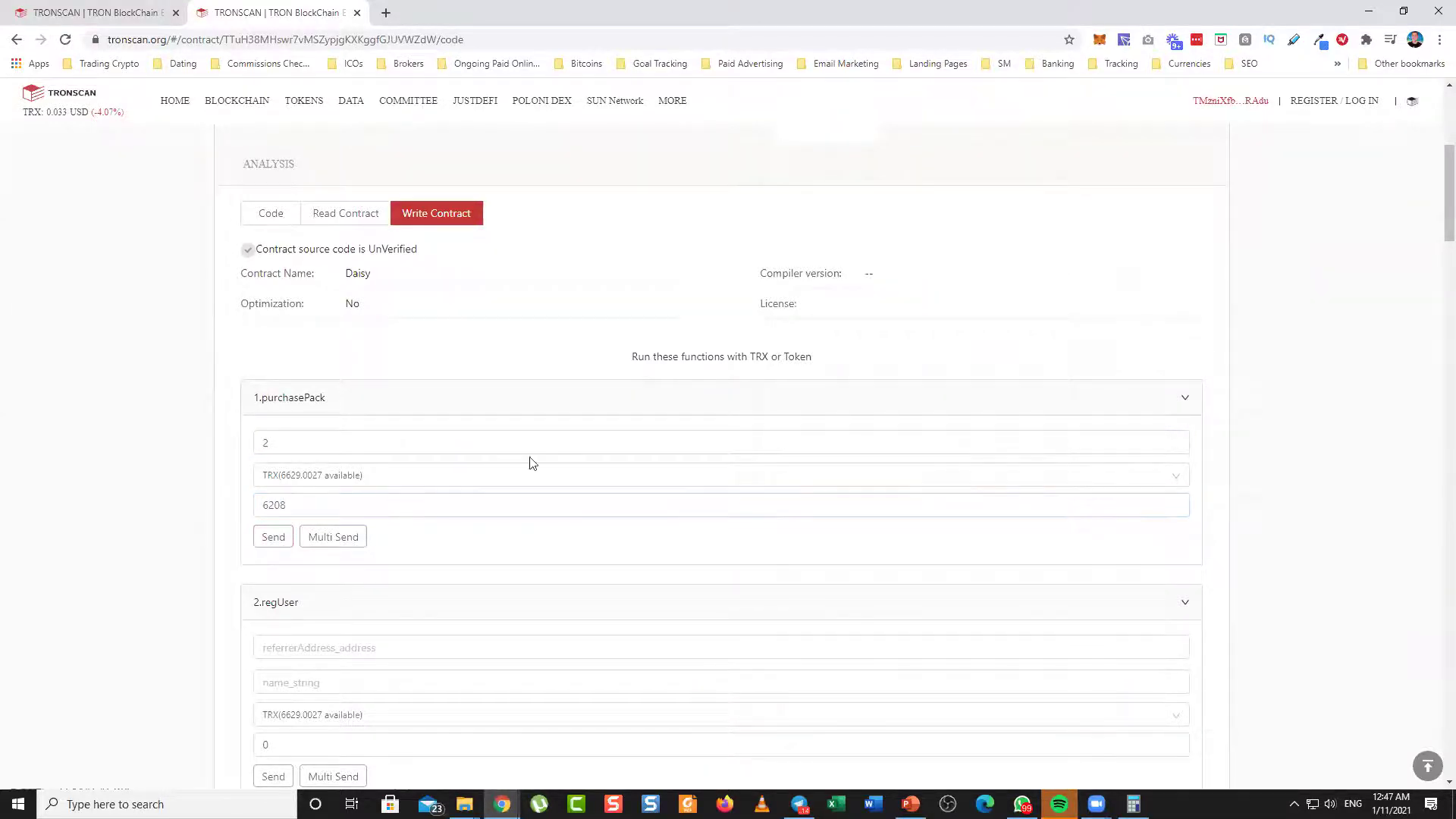
{"action": "left_click", "coordinate": [246, 469]}
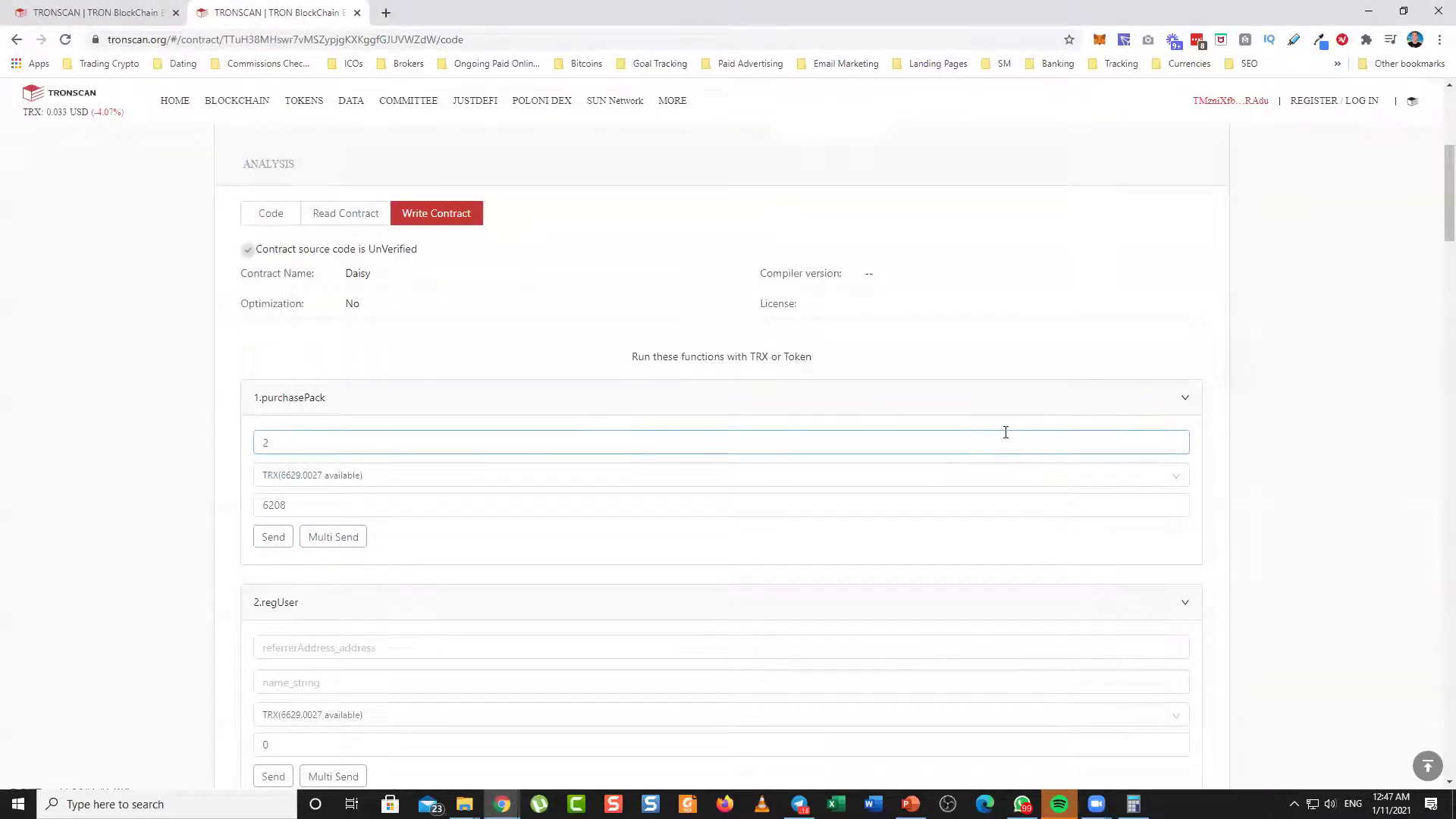
{"action": "scroll", "coordinate": [1072, 427], "scroll_direction": "down", "scroll_amount": 1}
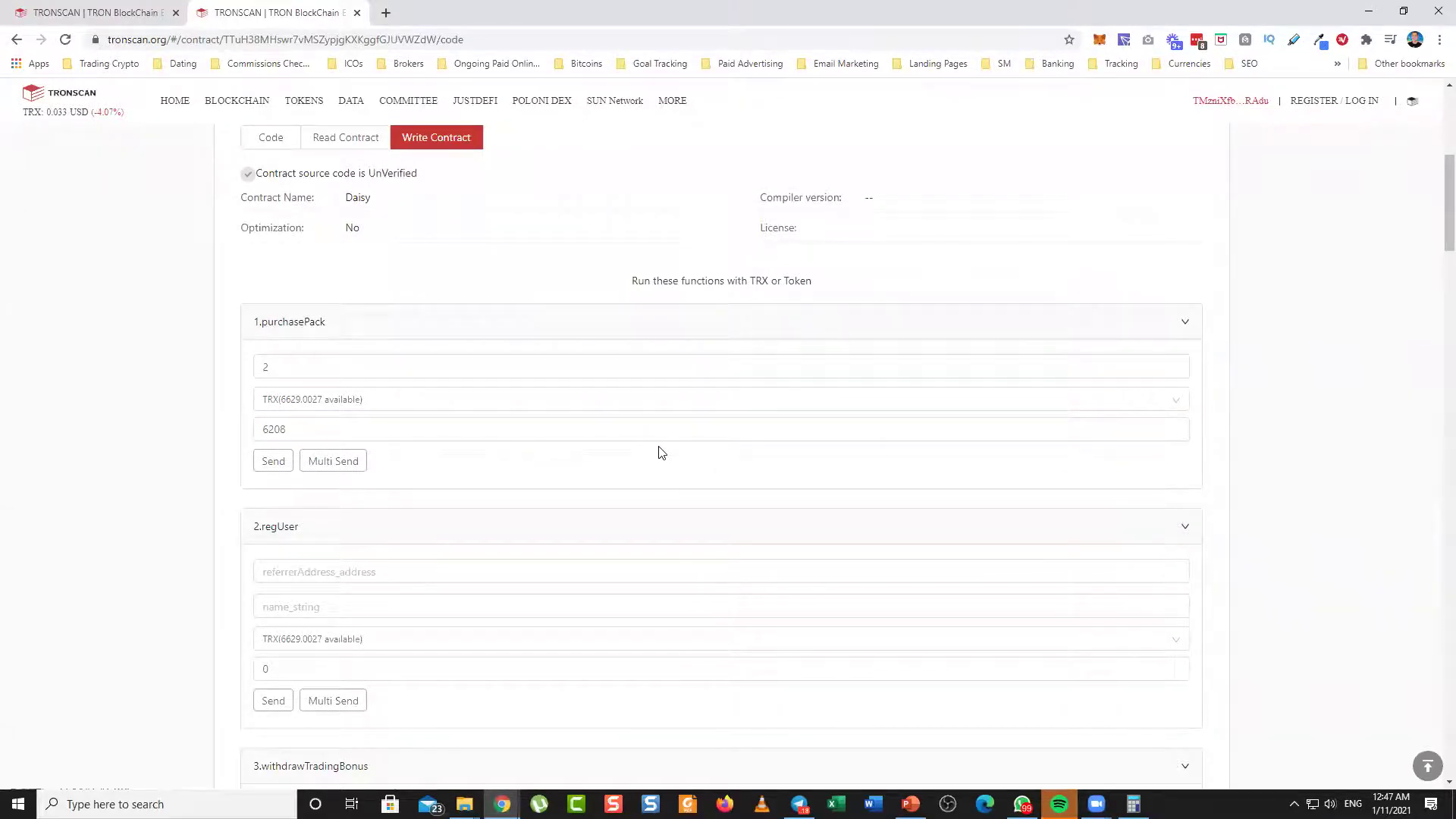
{"action": "left_click", "coordinate": [1124, 42]}
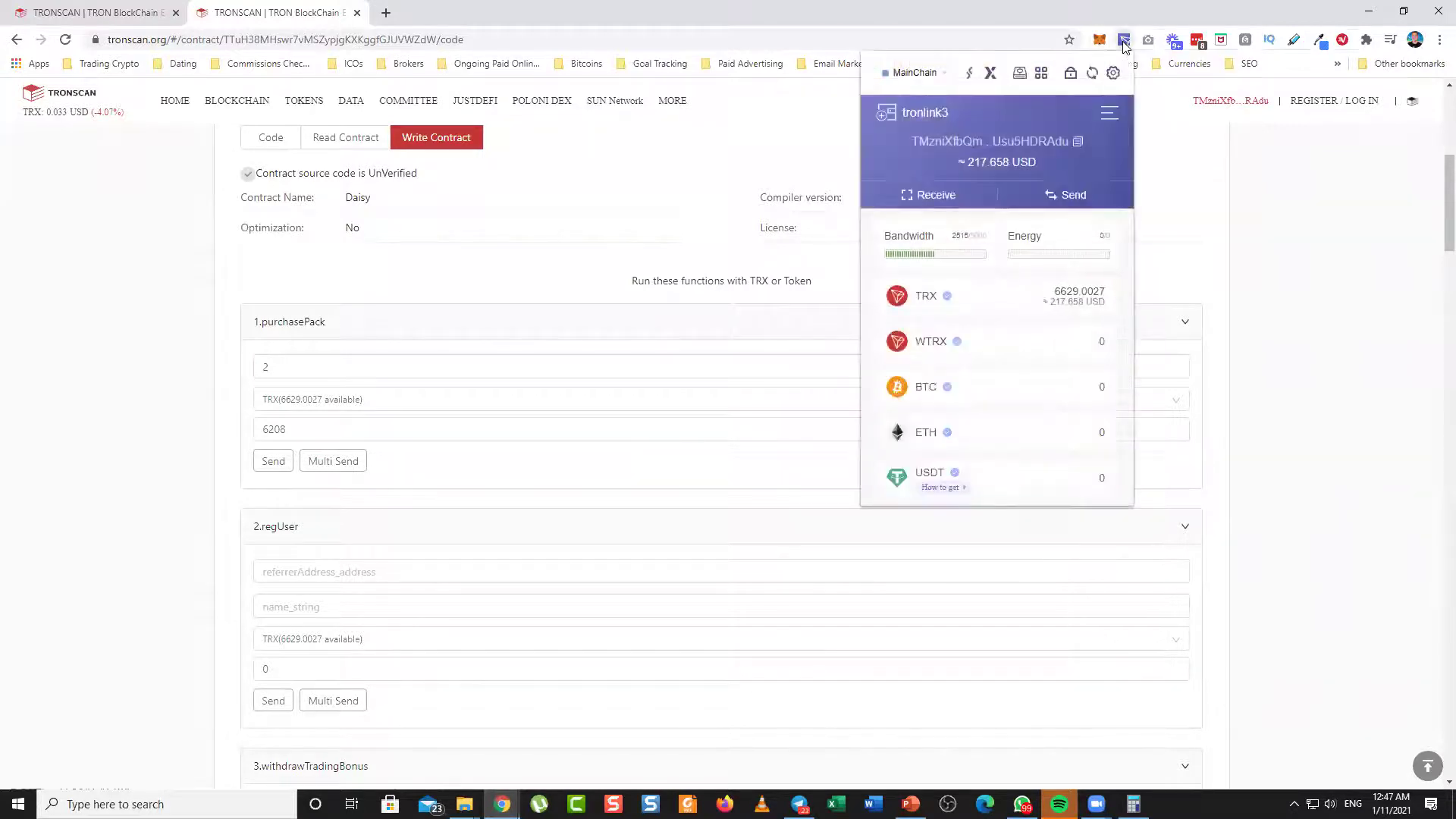
{"action": "left_click", "coordinate": [1003, 304]}
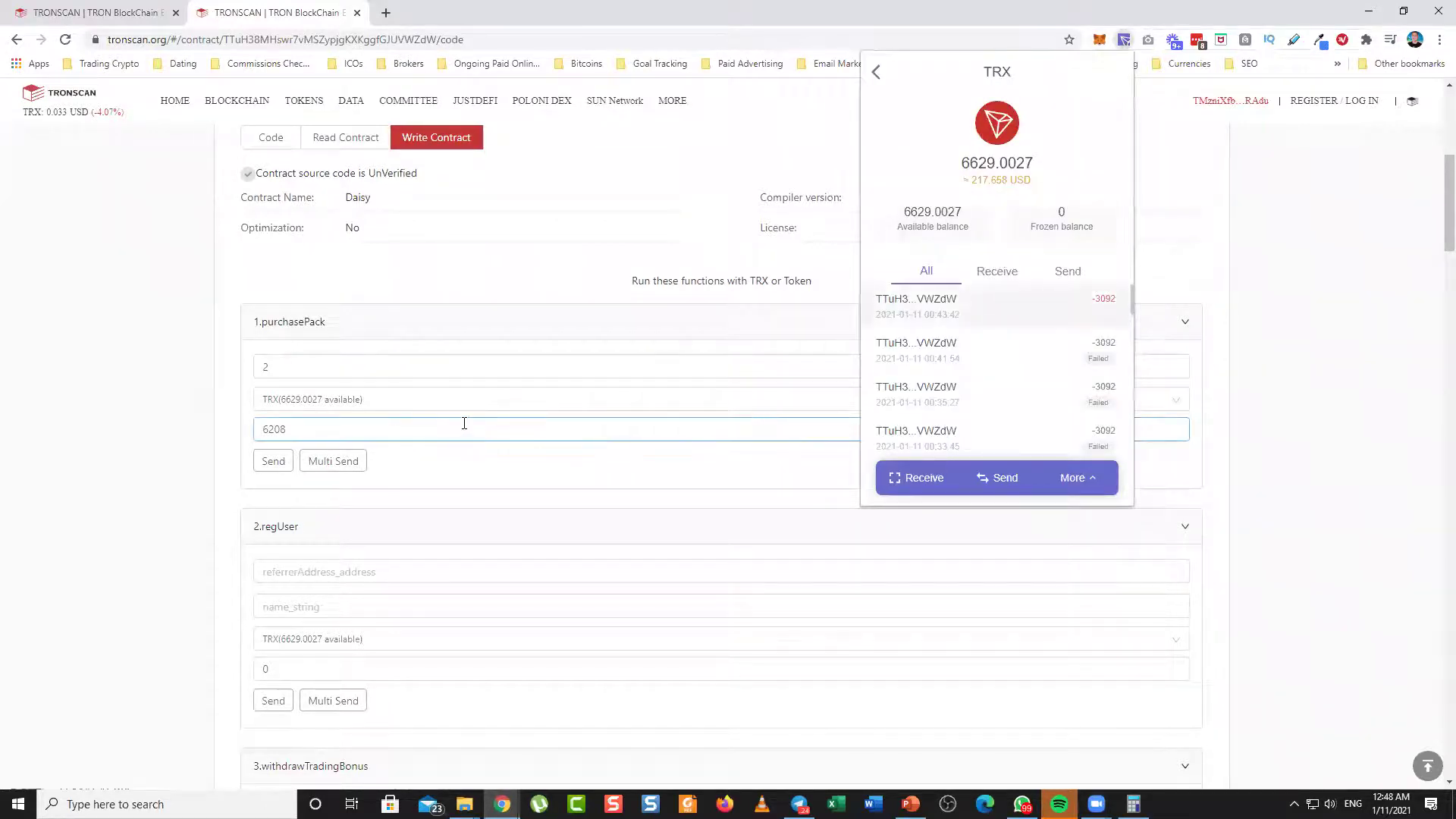
{"action": "left_click", "coordinate": [457, 474]}
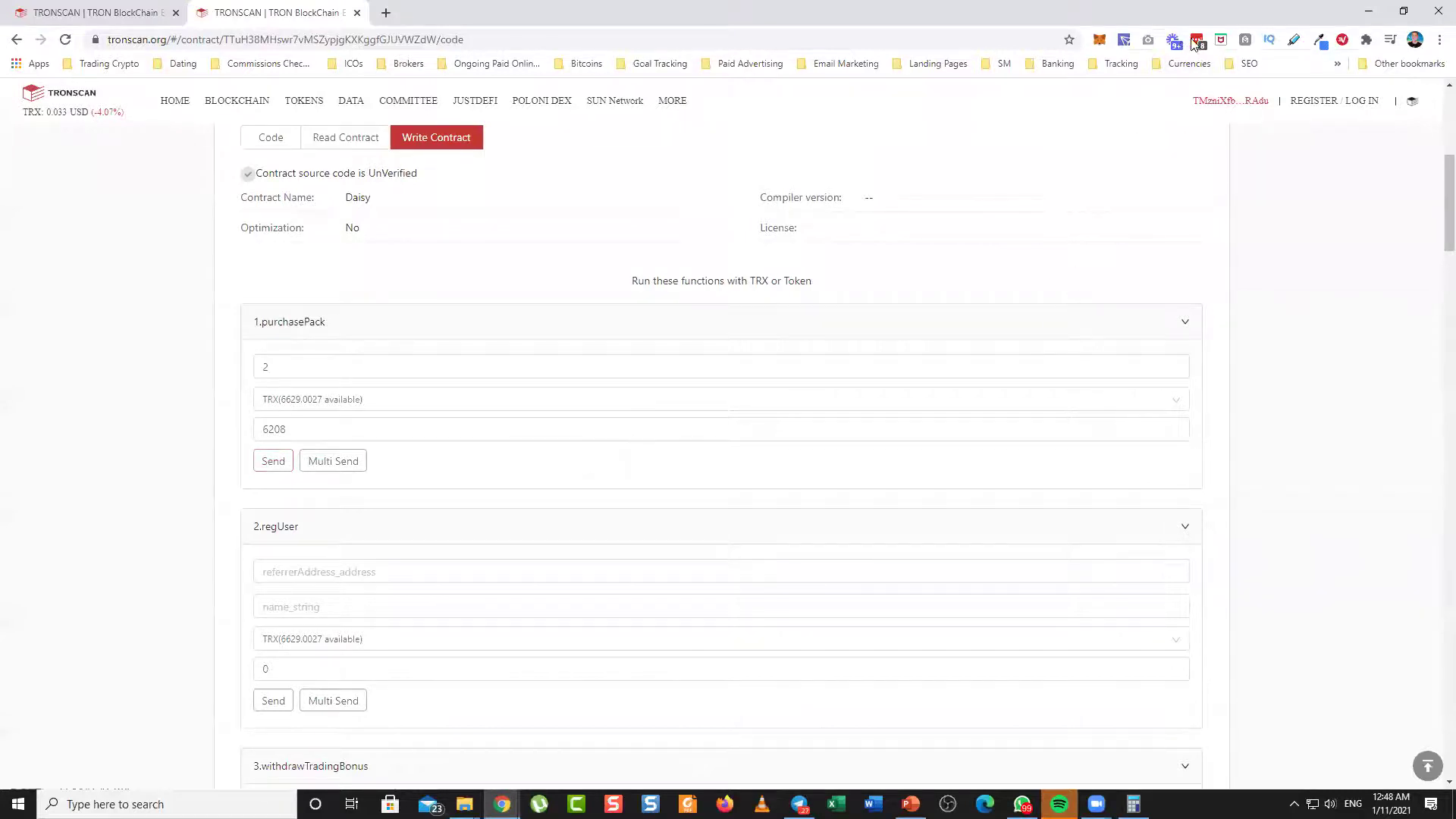
{"action": "left_click", "coordinate": [1123, 42]}
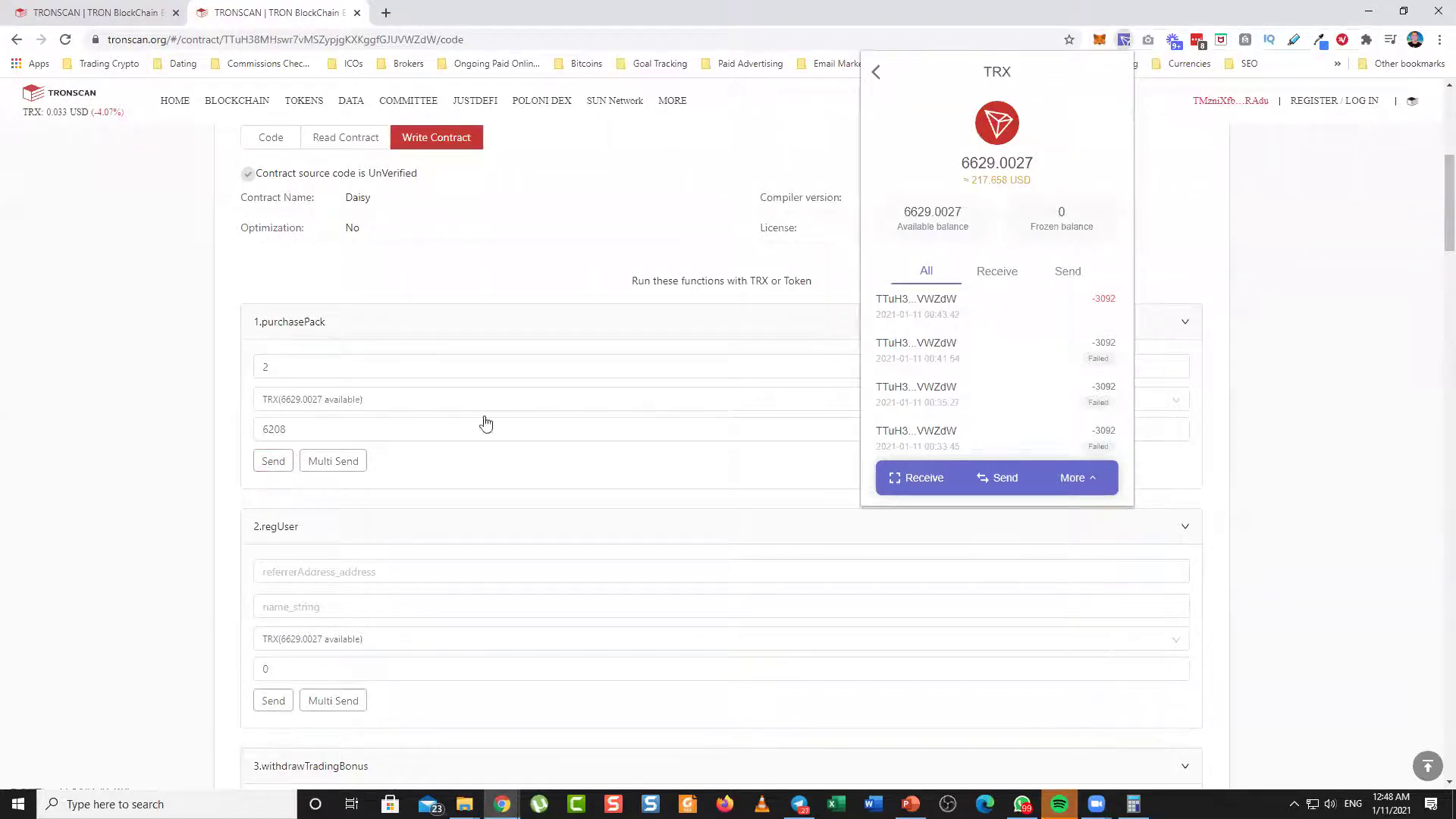
{"action": "left_click", "coordinate": [426, 461]}
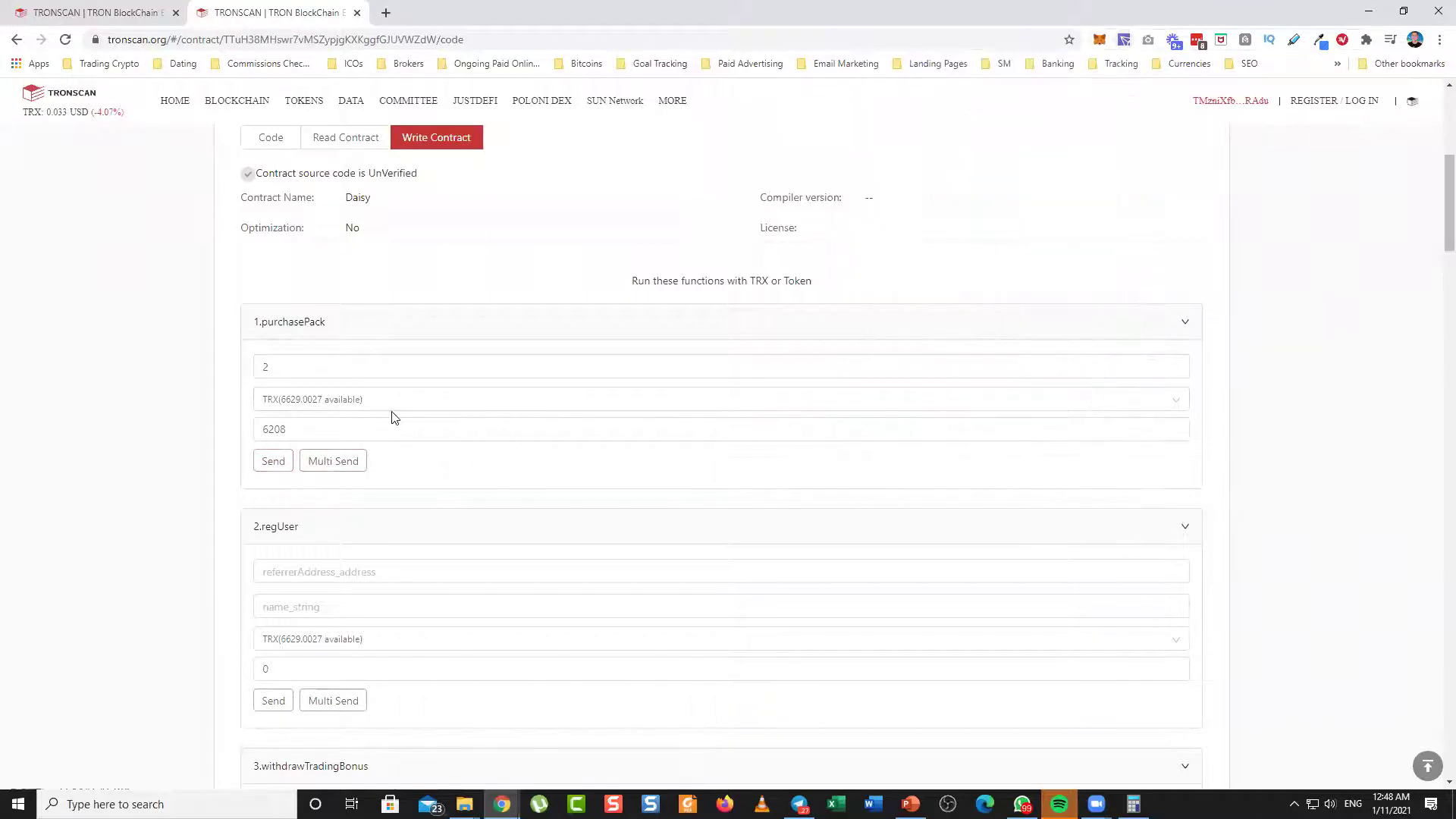
{"action": "left_click", "coordinate": [549, 431]}
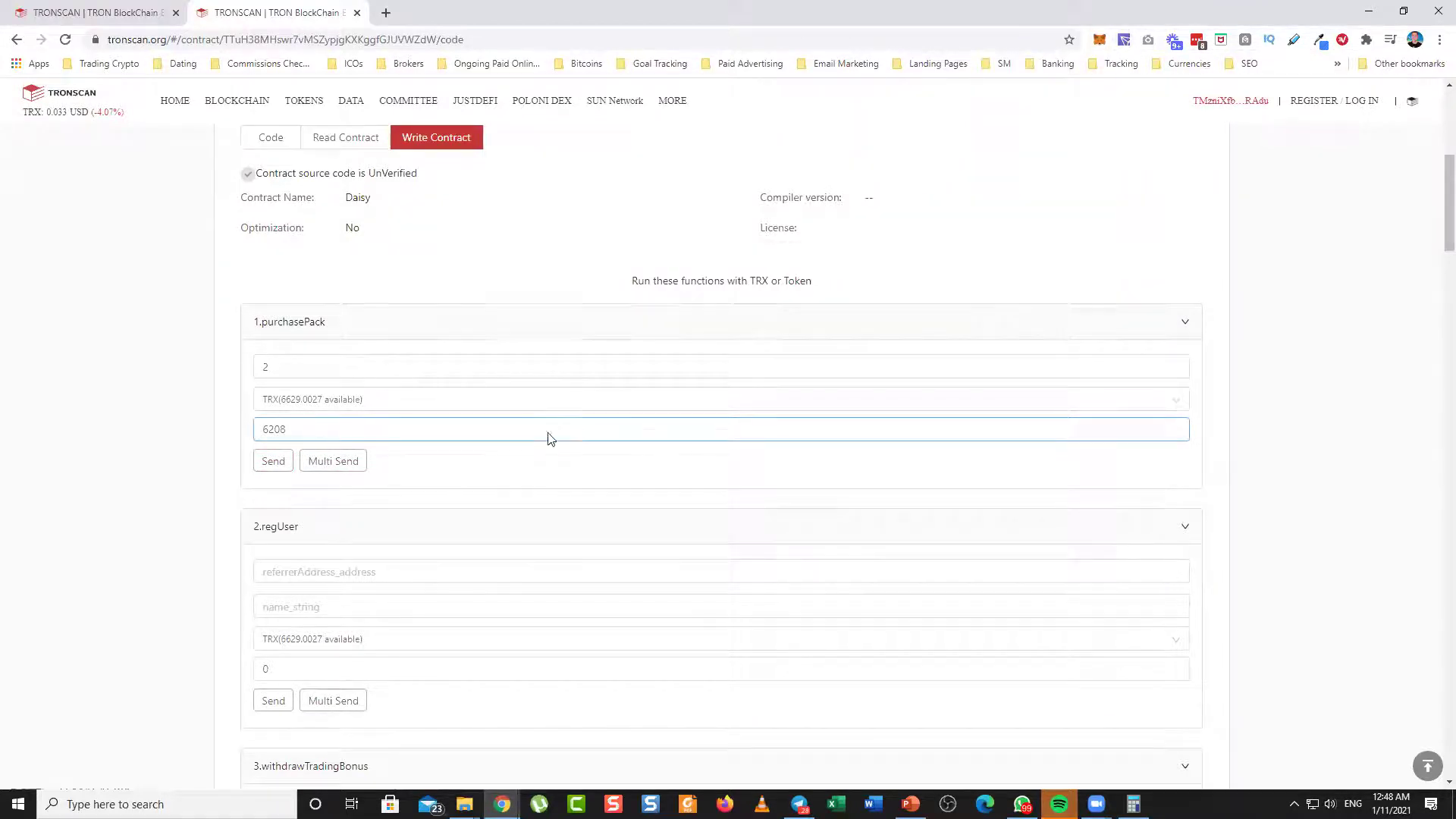
{"action": "left_click", "coordinate": [538, 449]}
{"action": "scroll", "coordinate": [573, 422], "scroll_direction": "up", "scroll_amount": 1}
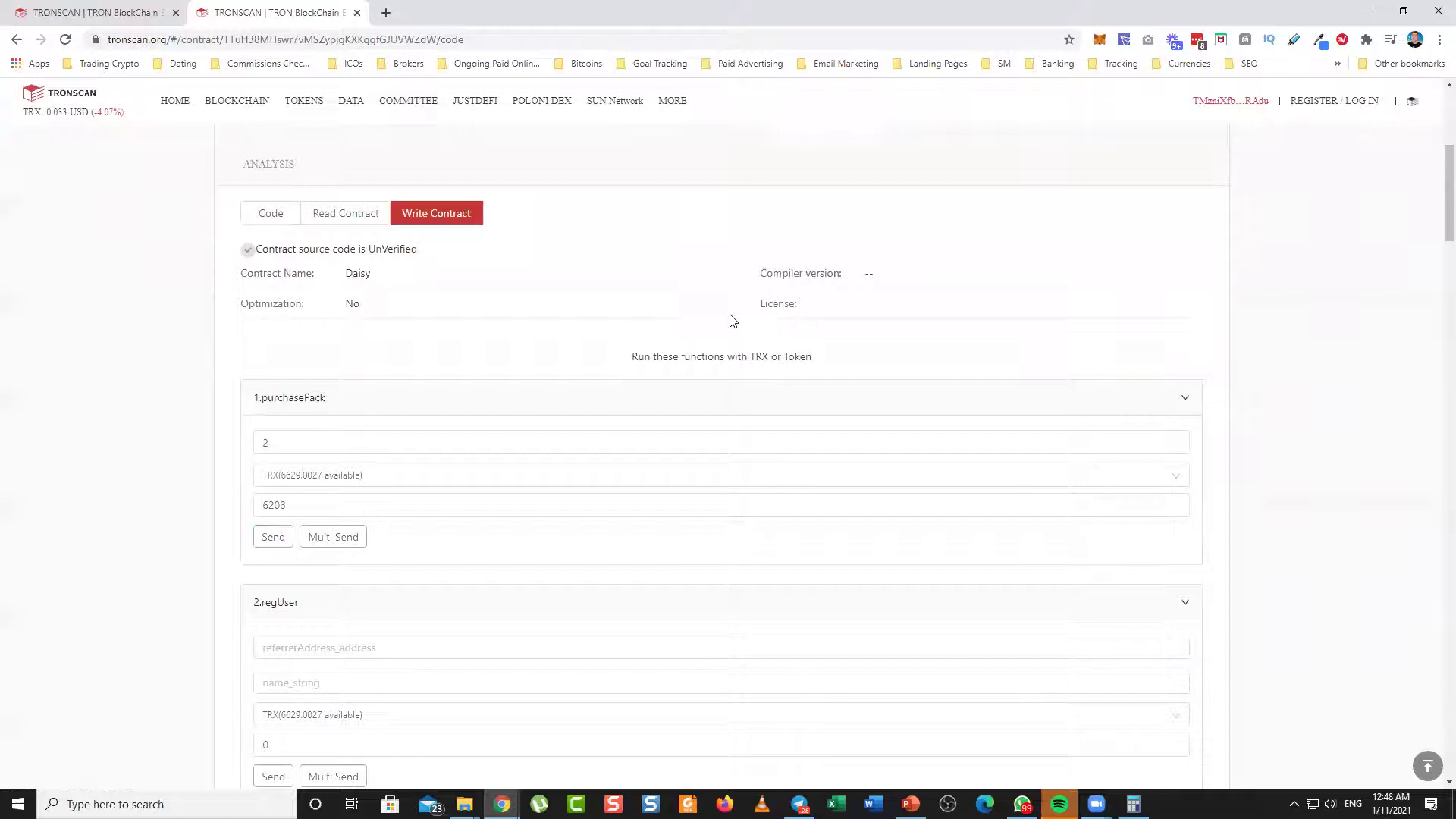
{"action": "scroll", "coordinate": [730, 320], "scroll_direction": "down", "scroll_amount": 1}
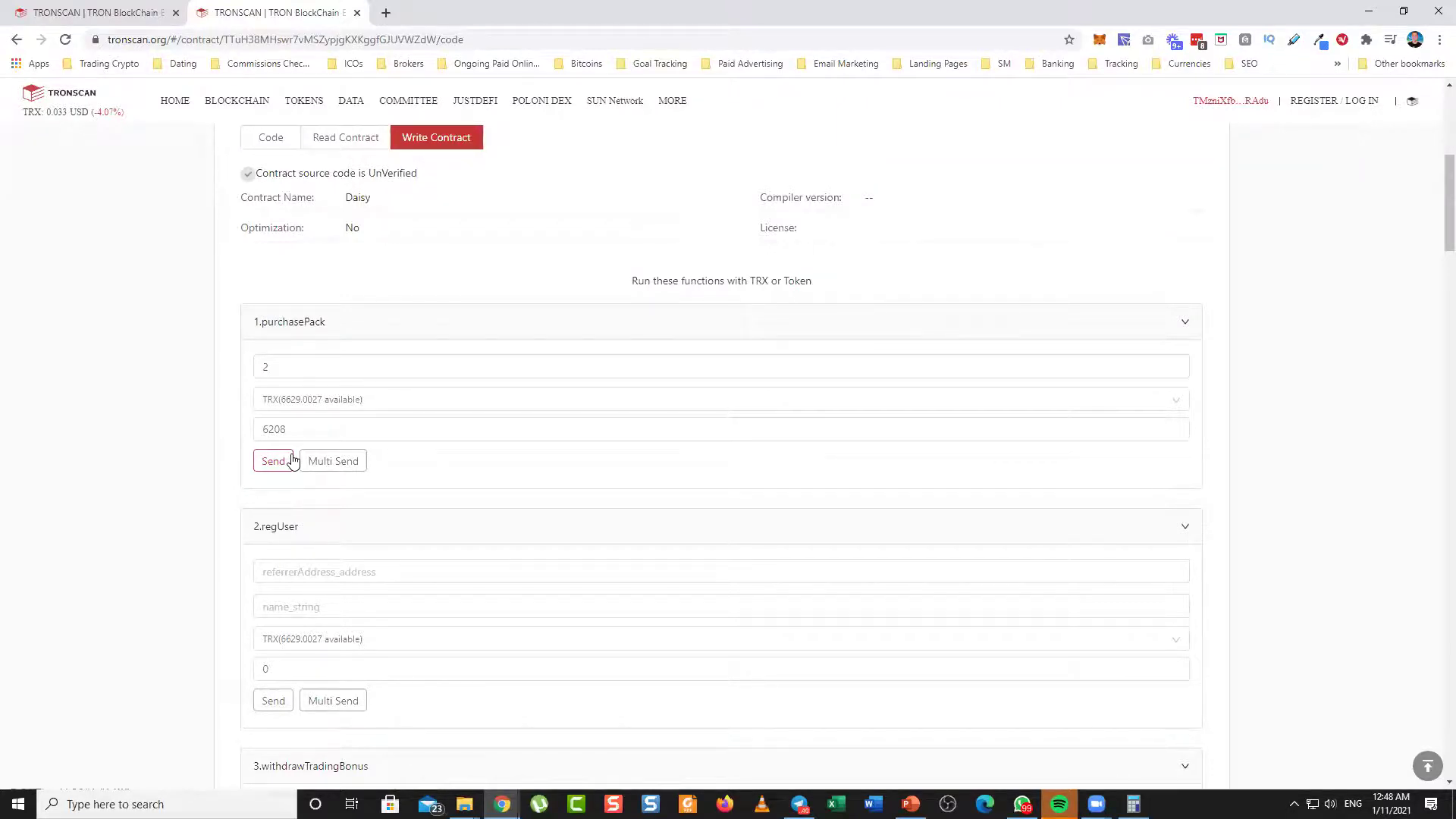
- Check the 6208 TRX payment in the contract's transactions list, then return to the code view
{"action": "left_click", "coordinate": [292, 460]}
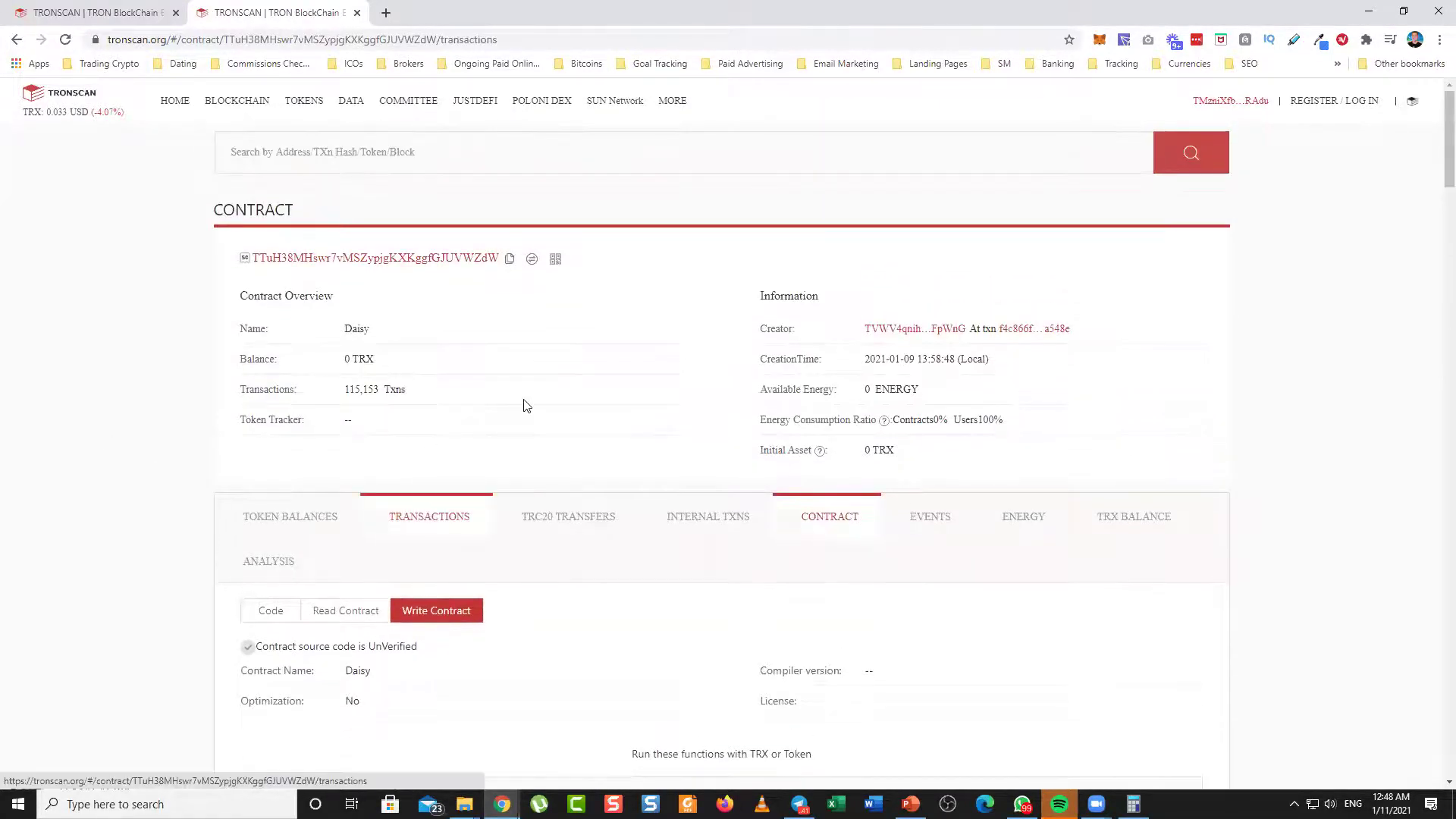
{"action": "scroll", "coordinate": [597, 341], "scroll_direction": "down", "scroll_amount": 5}
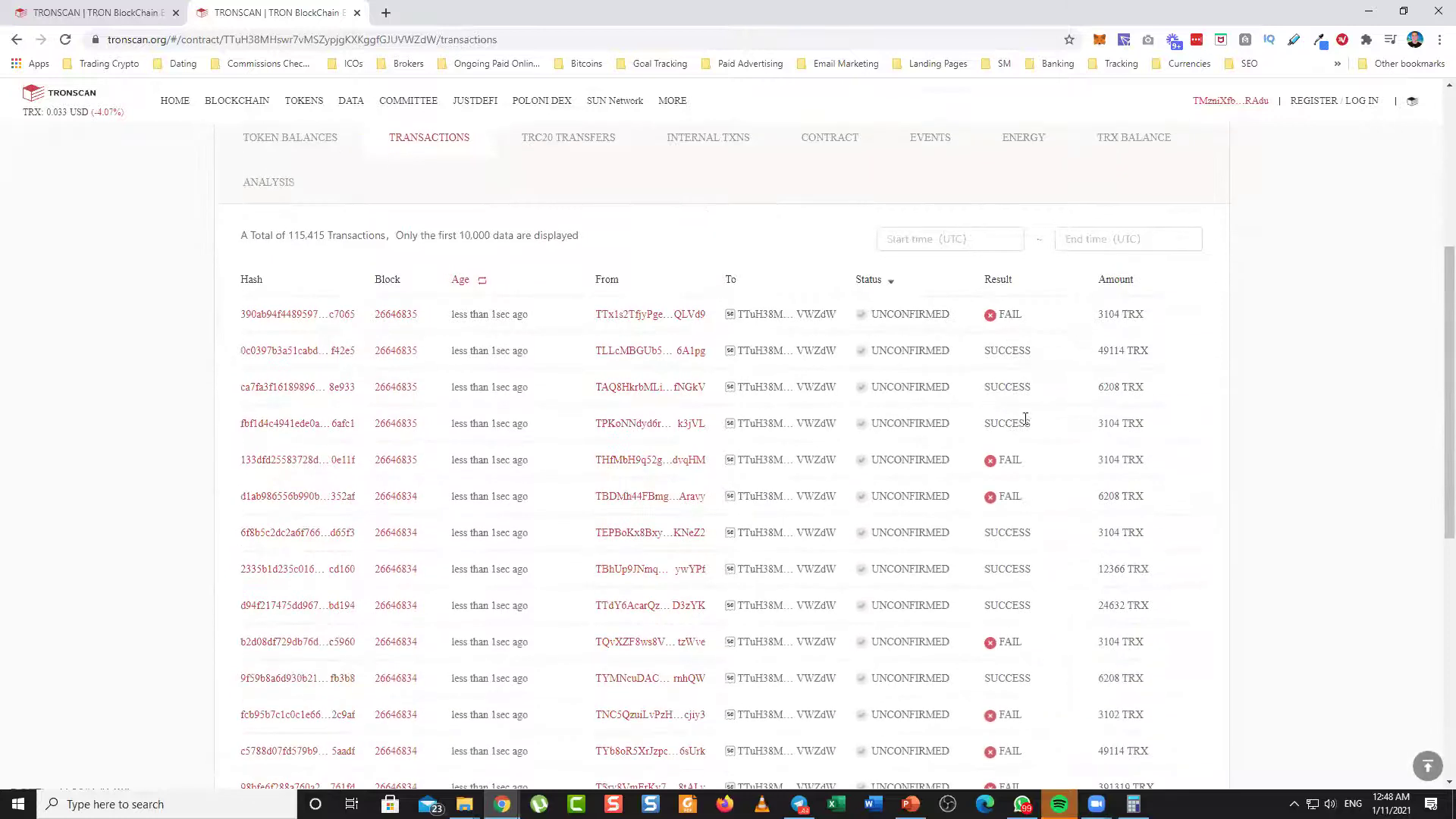
{"action": "double_click", "coordinate": [1107, 387]}
{"action": "scroll", "coordinate": [792, 350], "scroll_direction": "up", "scroll_amount": 3}
{"action": "left_click", "coordinate": [826, 367]}
- Resend purchasePack for pack 2 with 6208 TRX and approve it in TronLink
{"action": "scroll", "coordinate": [508, 416], "scroll_direction": "down", "scroll_amount": 3}
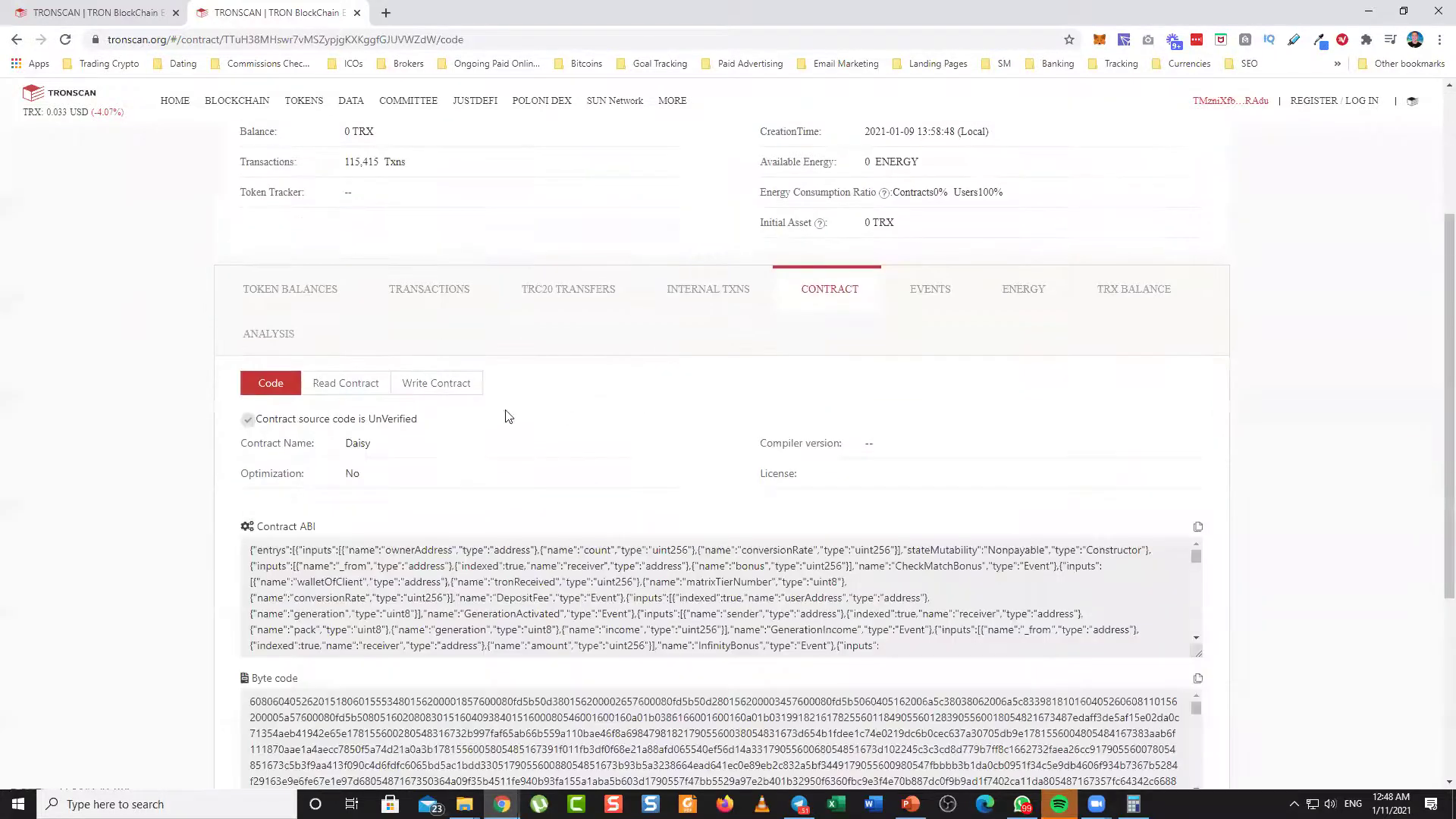
{"action": "scroll", "coordinate": [508, 415], "scroll_direction": "down", "scroll_amount": 1}
{"action": "left_click", "coordinate": [471, 303]}
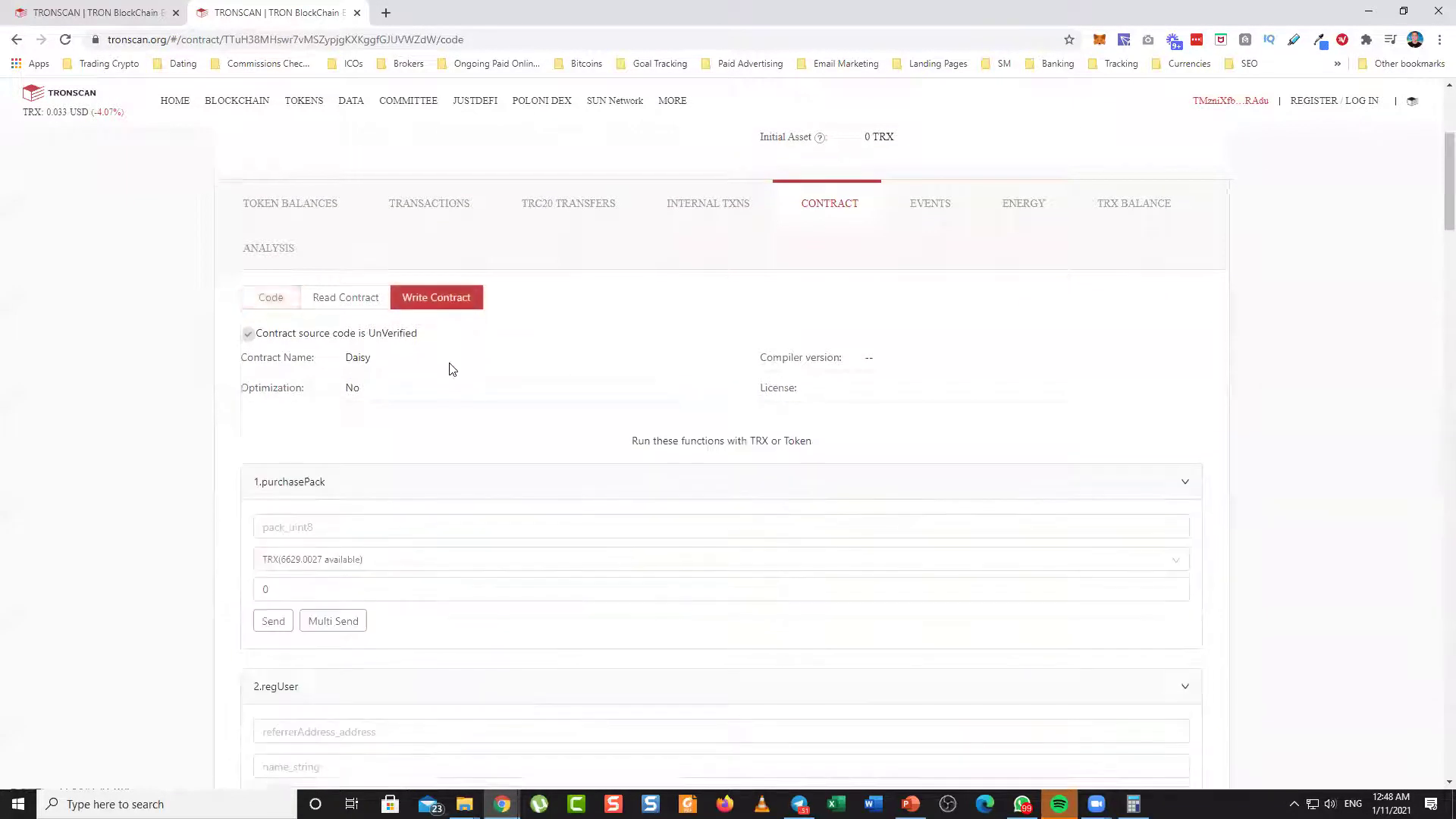
{"action": "scroll", "coordinate": [453, 369], "scroll_direction": "down", "scroll_amount": 2}
{"action": "left_click", "coordinate": [367, 379]}
{"action": "type", "text": "2"}
{"action": "left_click_drag", "start_coordinate": [345, 449], "coordinate": [245, 460]}
{"action": "type", "text": "6208"}
{"action": "left_click", "coordinate": [269, 479]}
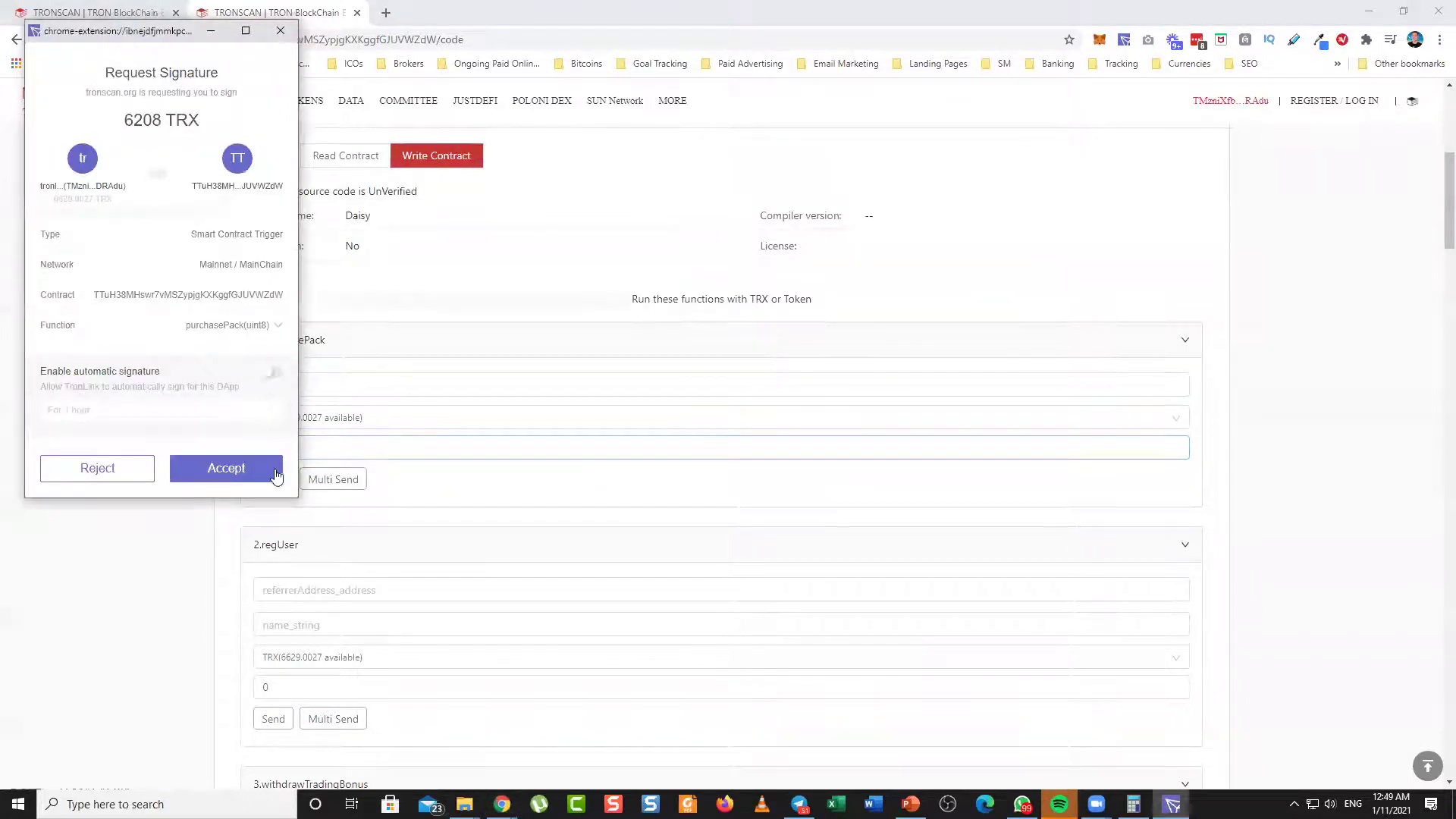
{"action": "left_click", "coordinate": [274, 471]}
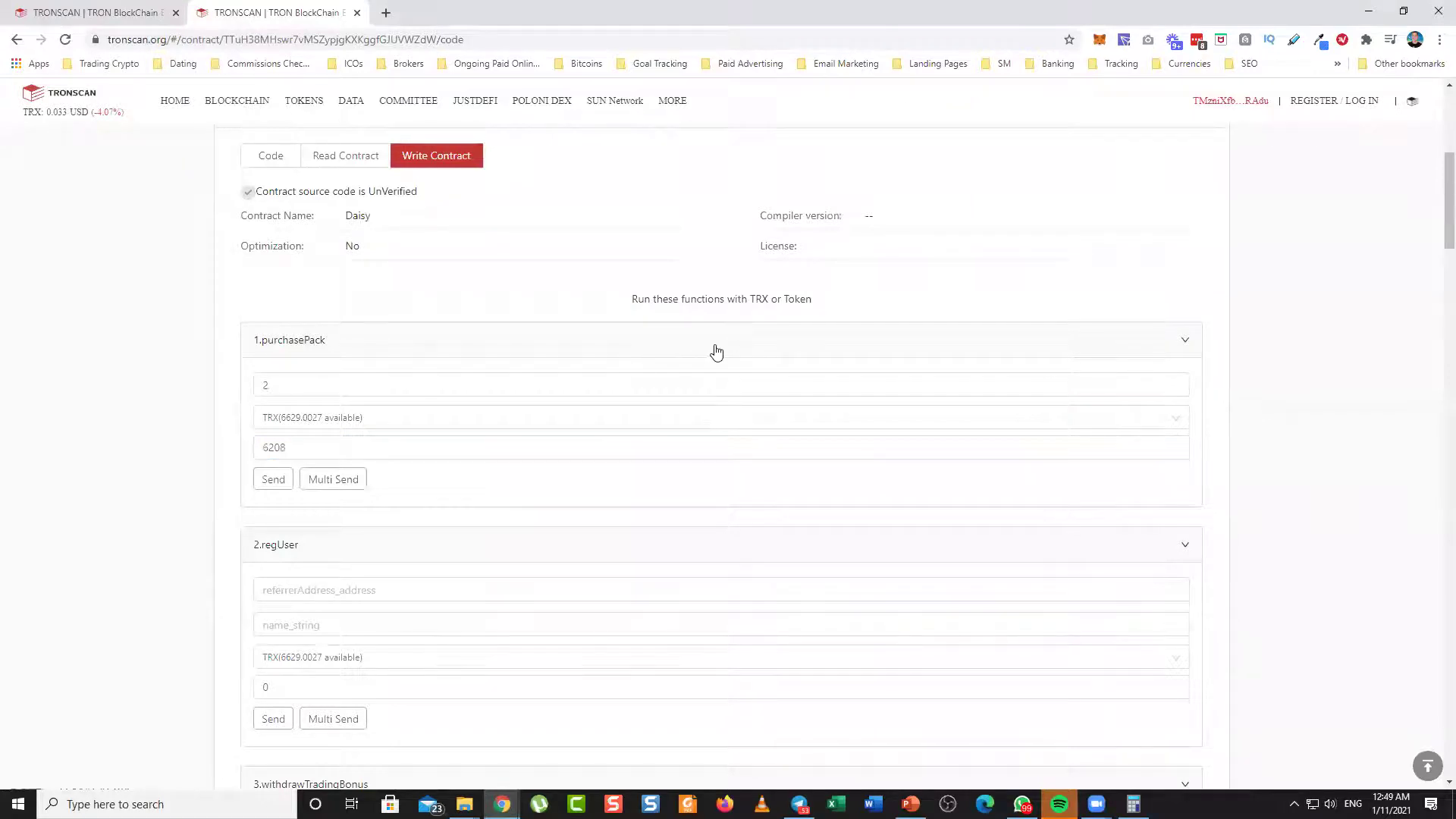
{"action": "left_click", "coordinate": [922, 582]}
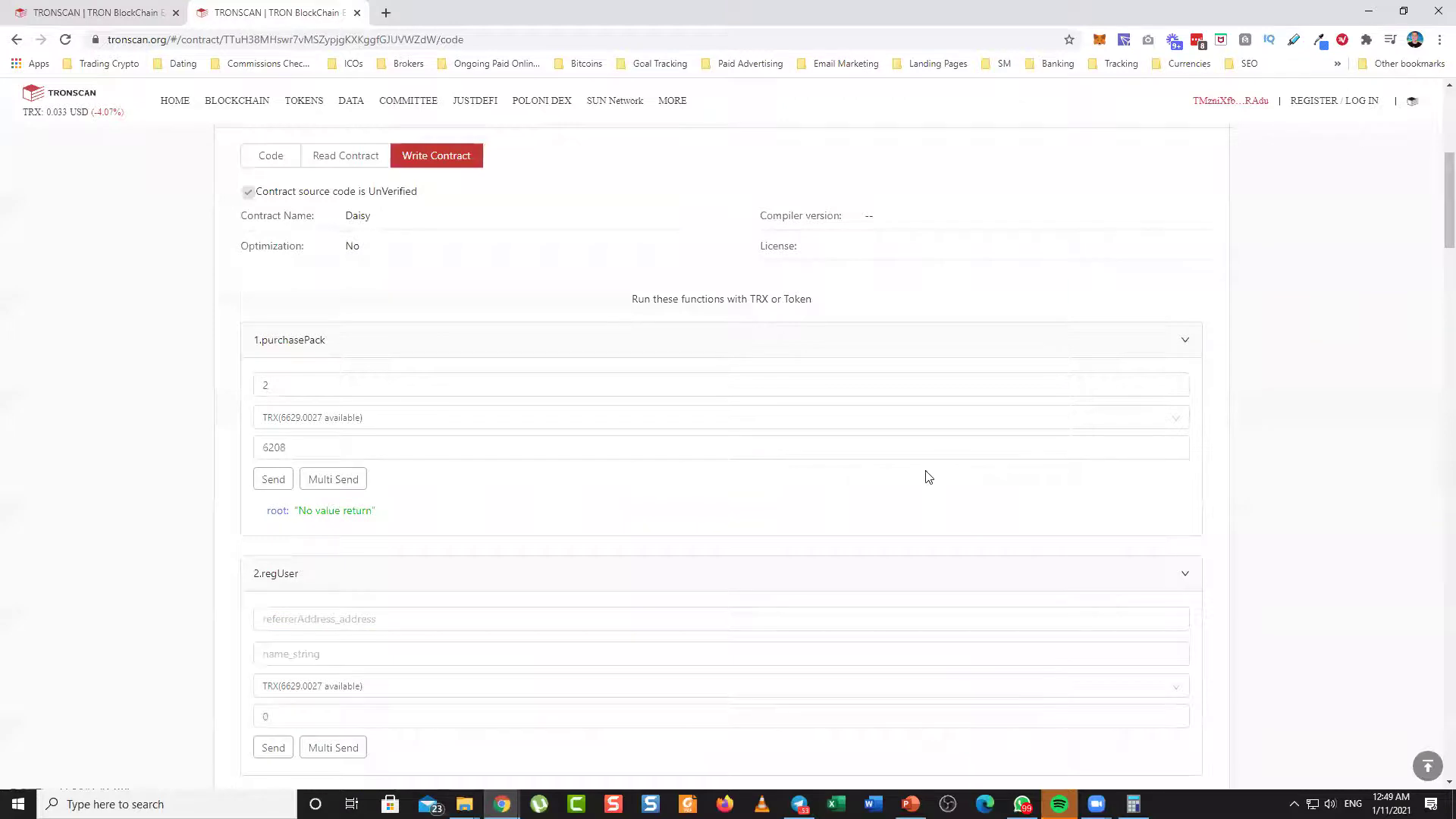
{"action": "left_click", "coordinate": [1196, 42]}
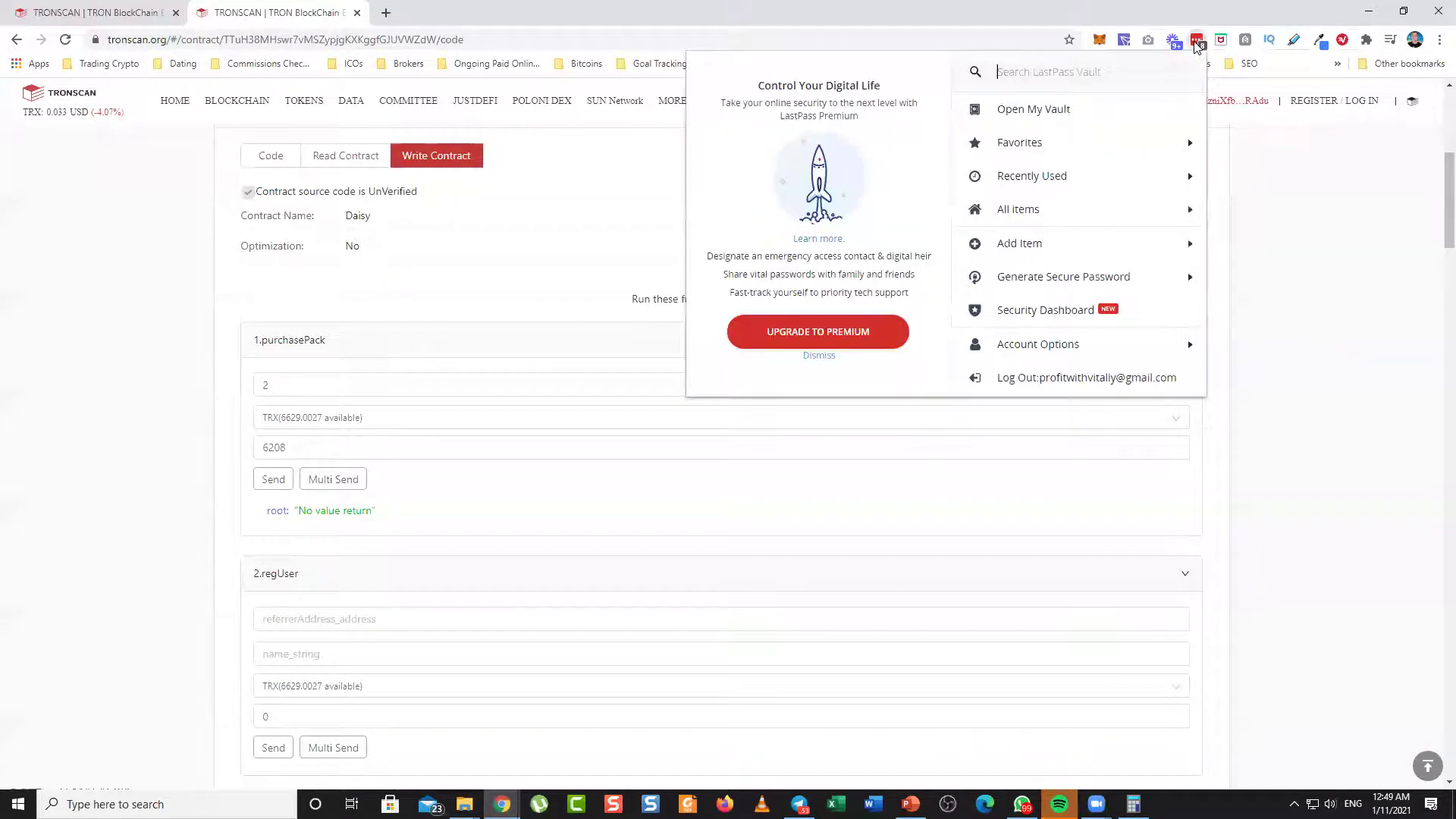
{"action": "left_click", "coordinate": [1124, 42]}
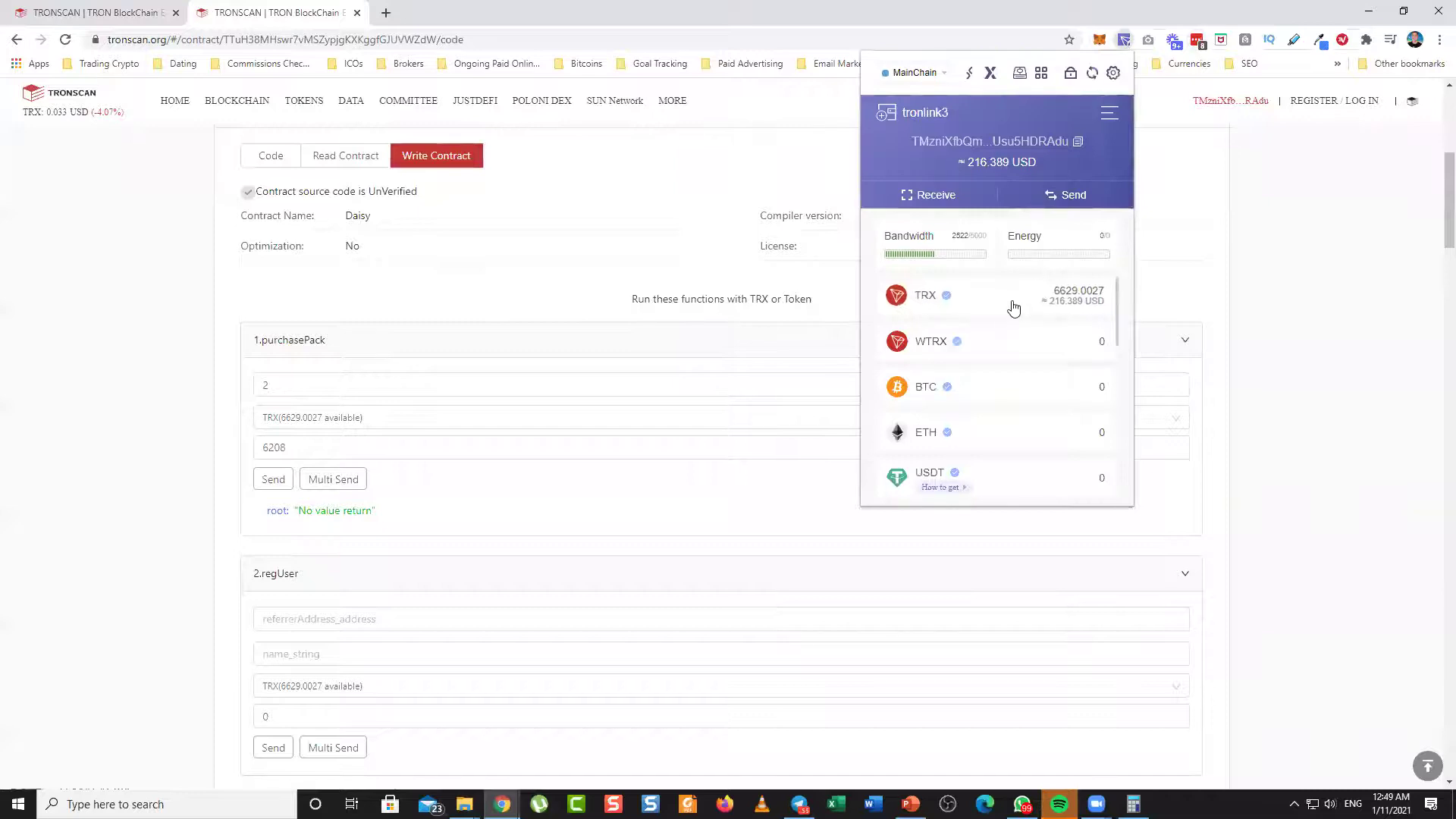
{"action": "left_click", "coordinate": [1014, 301]}
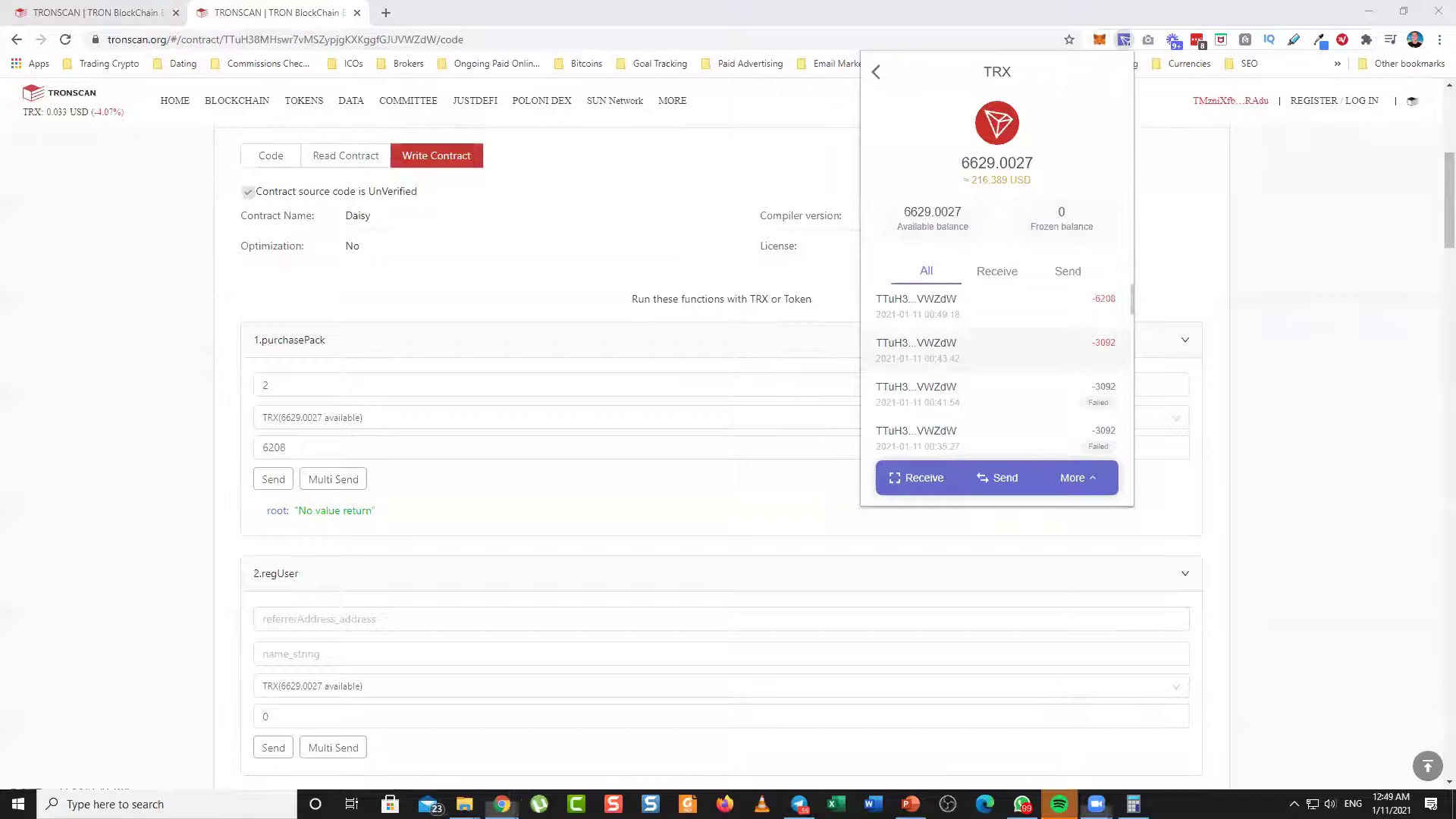
{"action": "left_click_drag", "start_coordinate": [1106, 349], "coordinate": [1090, 271]}
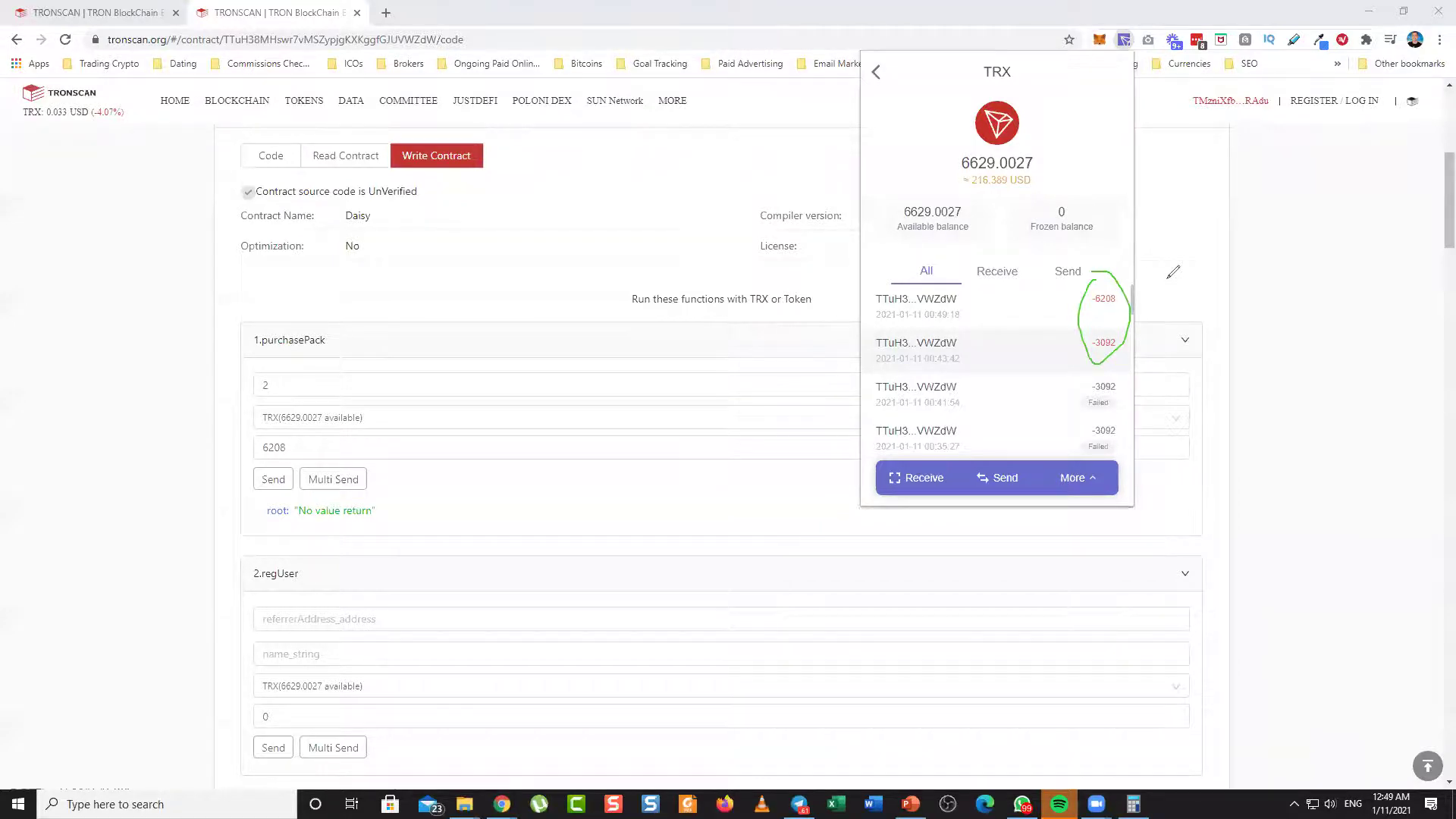
{"action": "mouse_move", "coordinate": [1009, 332]}
{"action": "left_mouse_down"}
{"action": "mouse_move", "coordinate": [1038, 354]}
{"action": "mouse_move", "coordinate": [1060, 333]}
{"action": "mouse_move", "coordinate": [1013, 297]}
{"action": "mouse_move", "coordinate": [1061, 302]}
{"action": "left_mouse_up"}
{"action": "left_click_drag", "start_coordinate": [263, 521], "coordinate": [361, 503]}
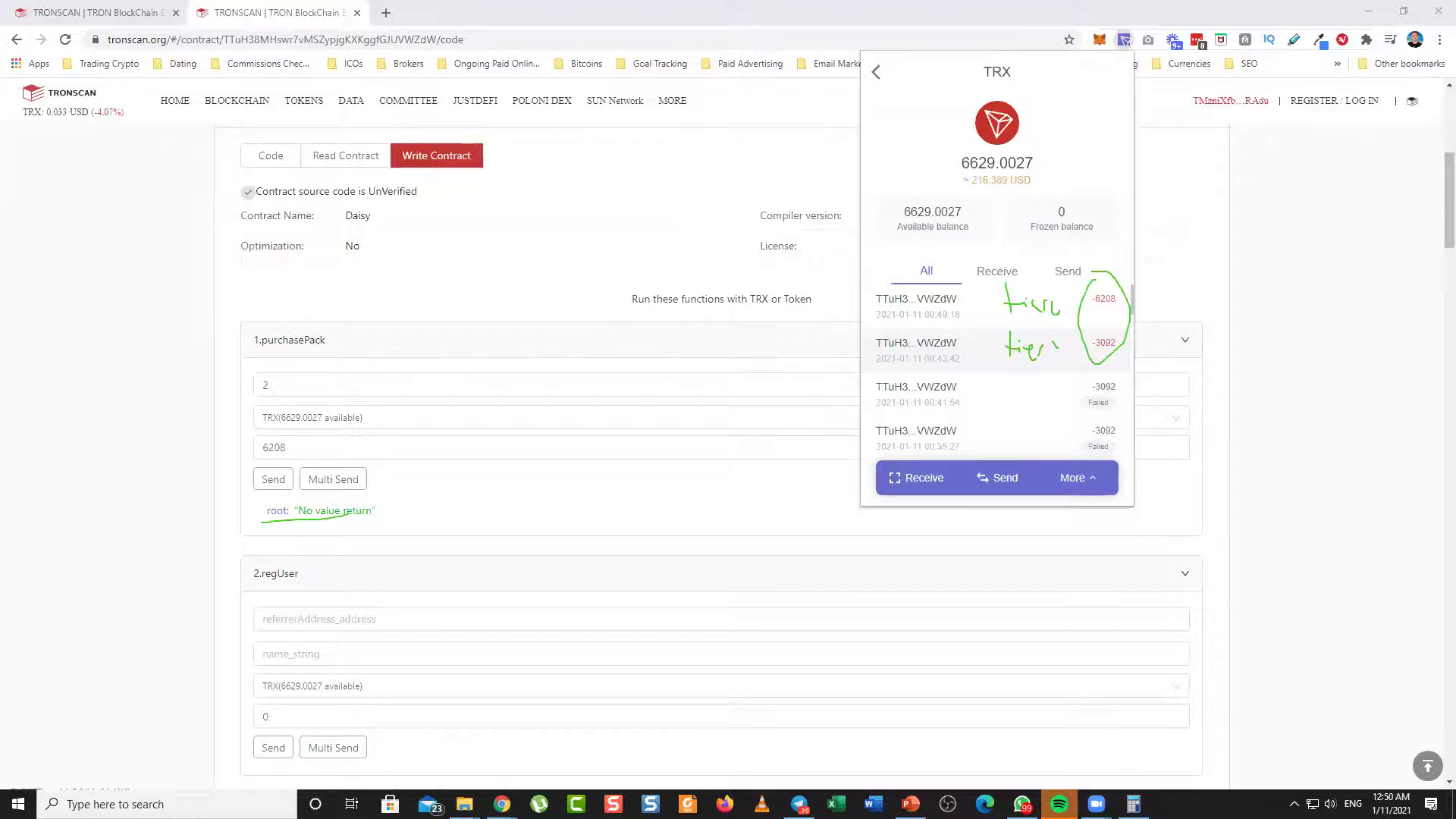
{"action": "key", "text": "e"}
{"action": "left_click", "coordinate": [1259, 230]}
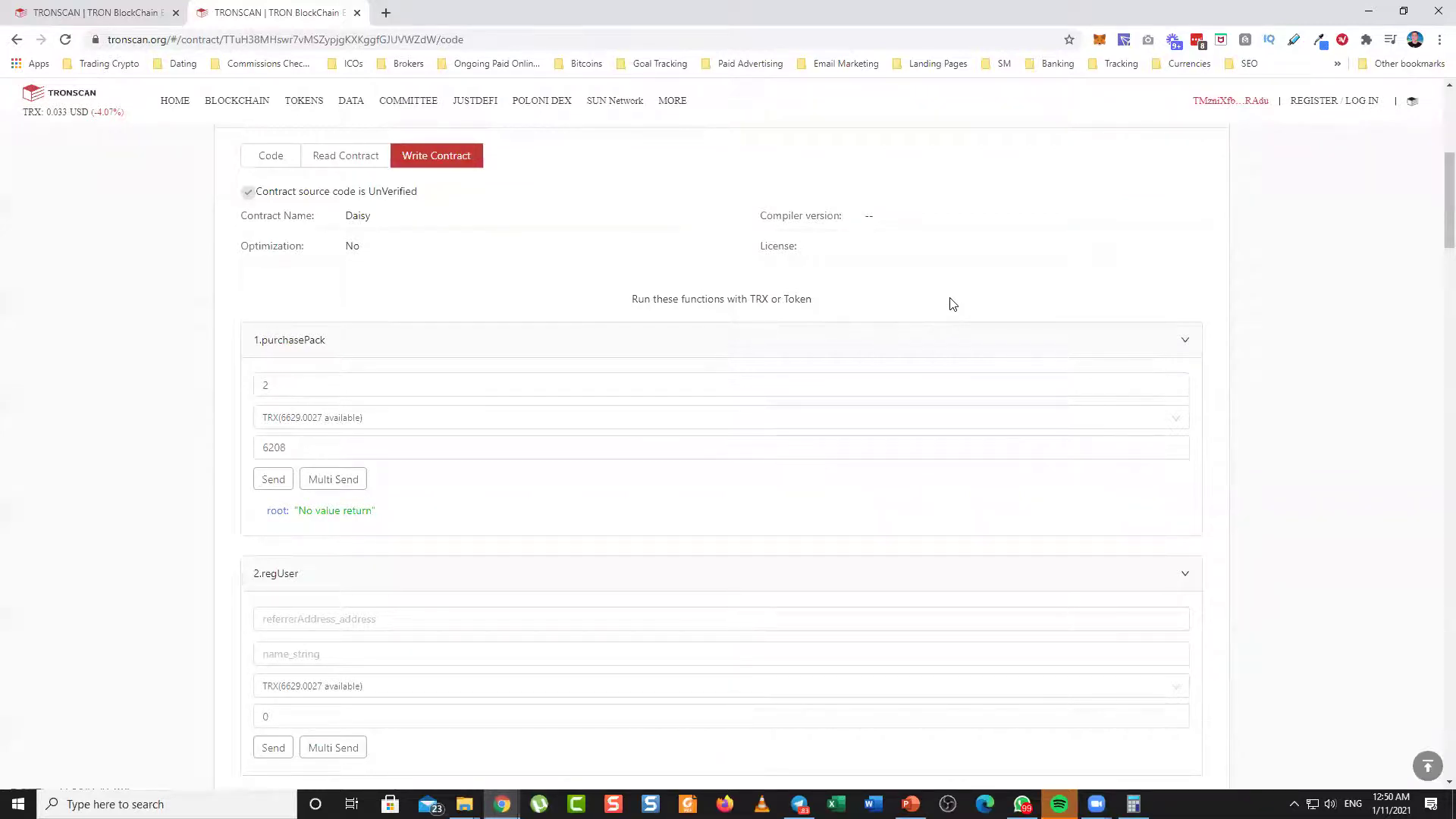
- Scroll through the purchasePack 'No value return' result and back up to the Contract Overview
{"action": "scroll", "coordinate": [758, 387], "scroll_direction": "up", "scroll_amount": 4}
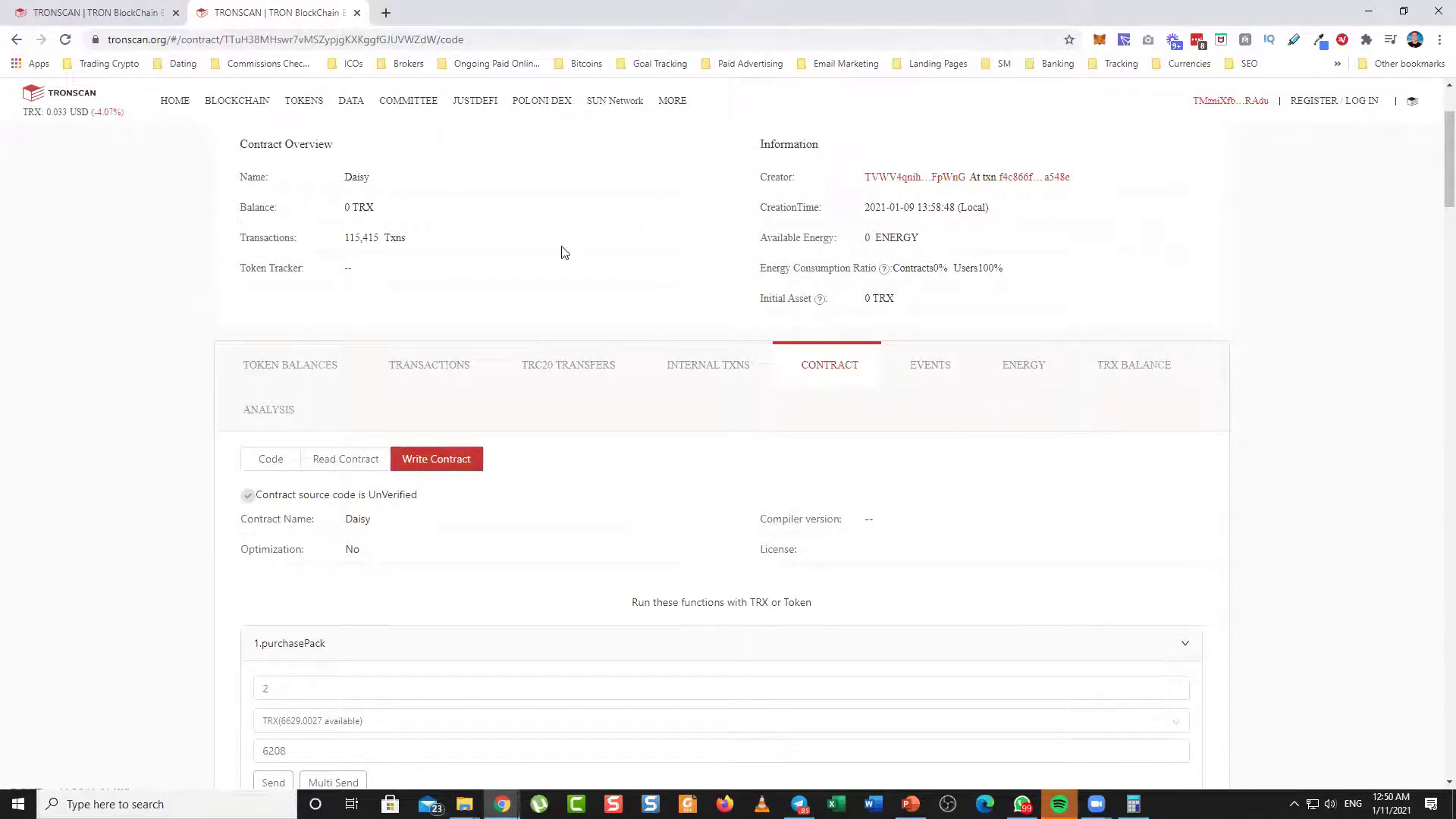
{"action": "scroll", "coordinate": [565, 253], "scroll_direction": "up", "scroll_amount": 2}
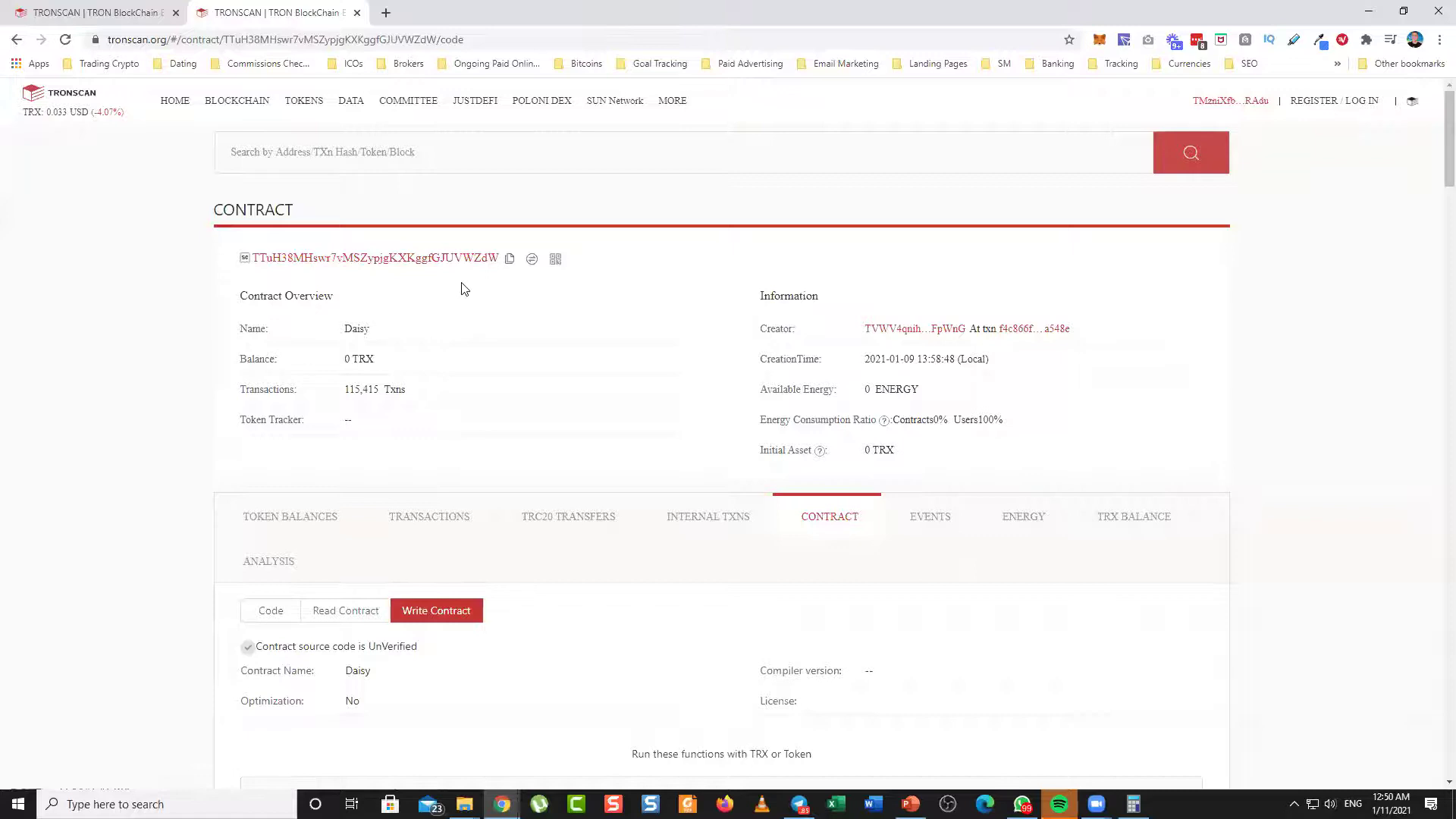
{"action": "scroll", "coordinate": [461, 288], "scroll_direction": "down", "scroll_amount": 1}
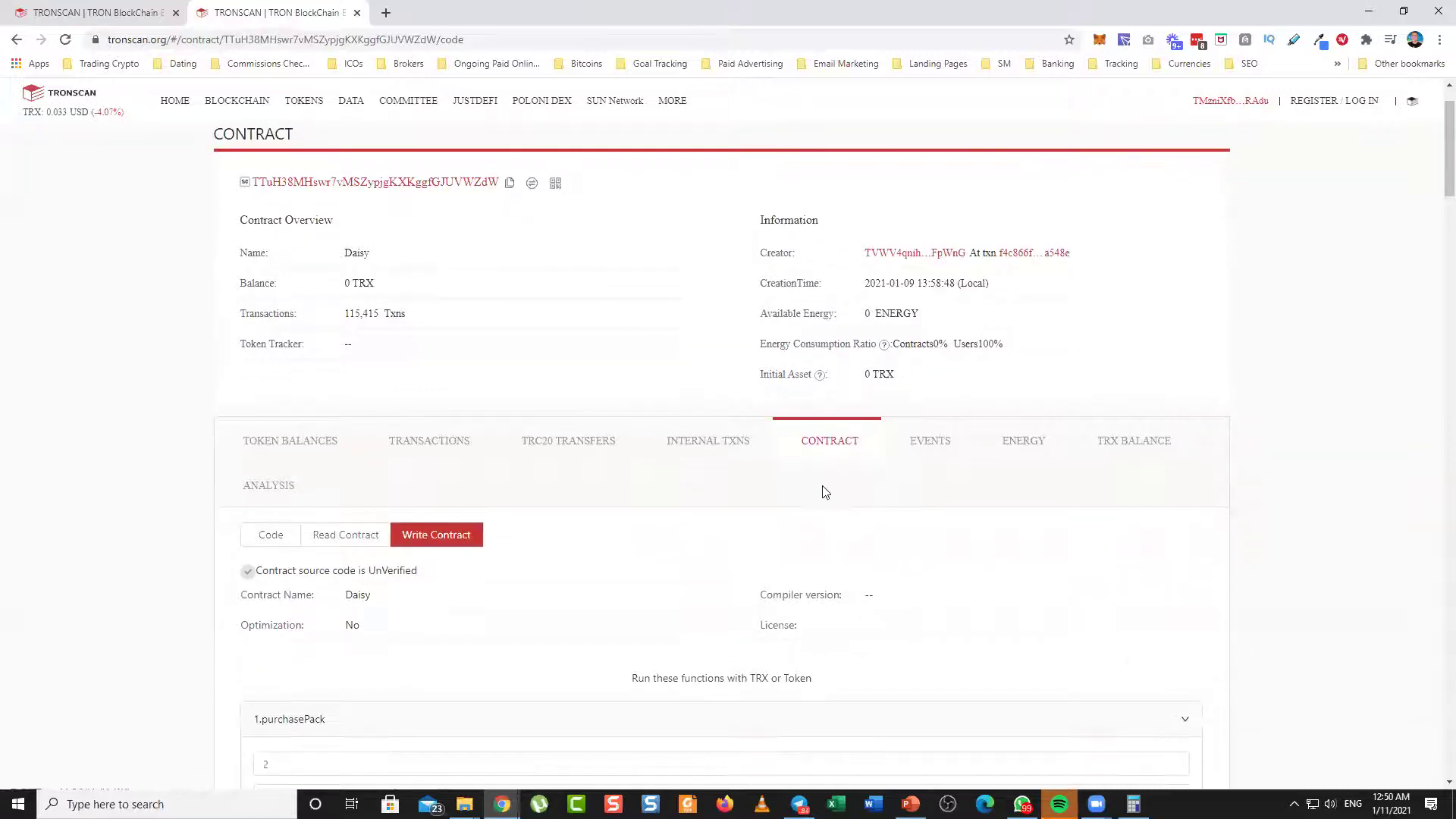
{"action": "scroll", "coordinate": [811, 489], "scroll_direction": "up", "scroll_amount": 1}
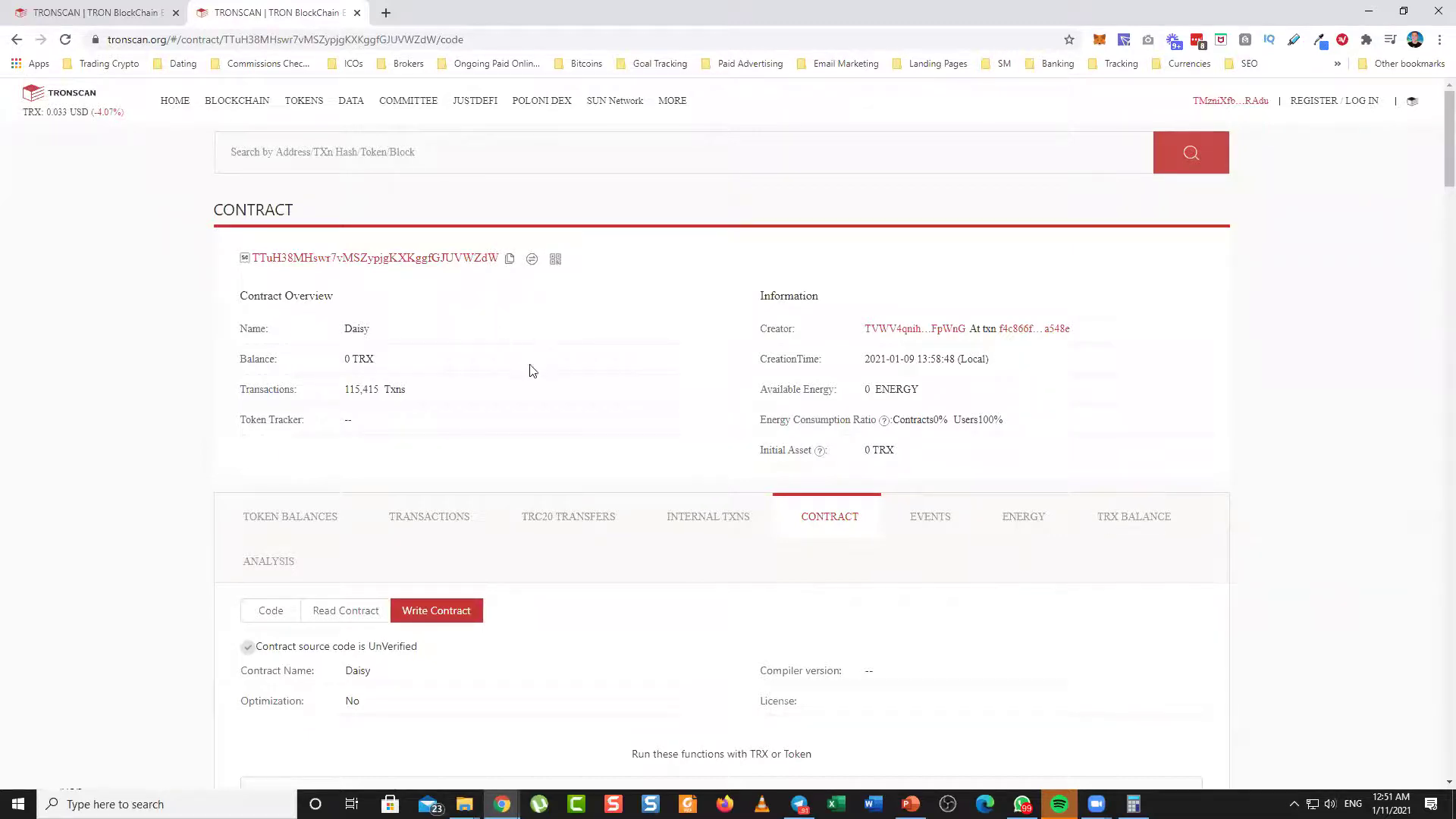
{"action": "scroll", "coordinate": [614, 448], "scroll_direction": "down", "scroll_amount": 5}
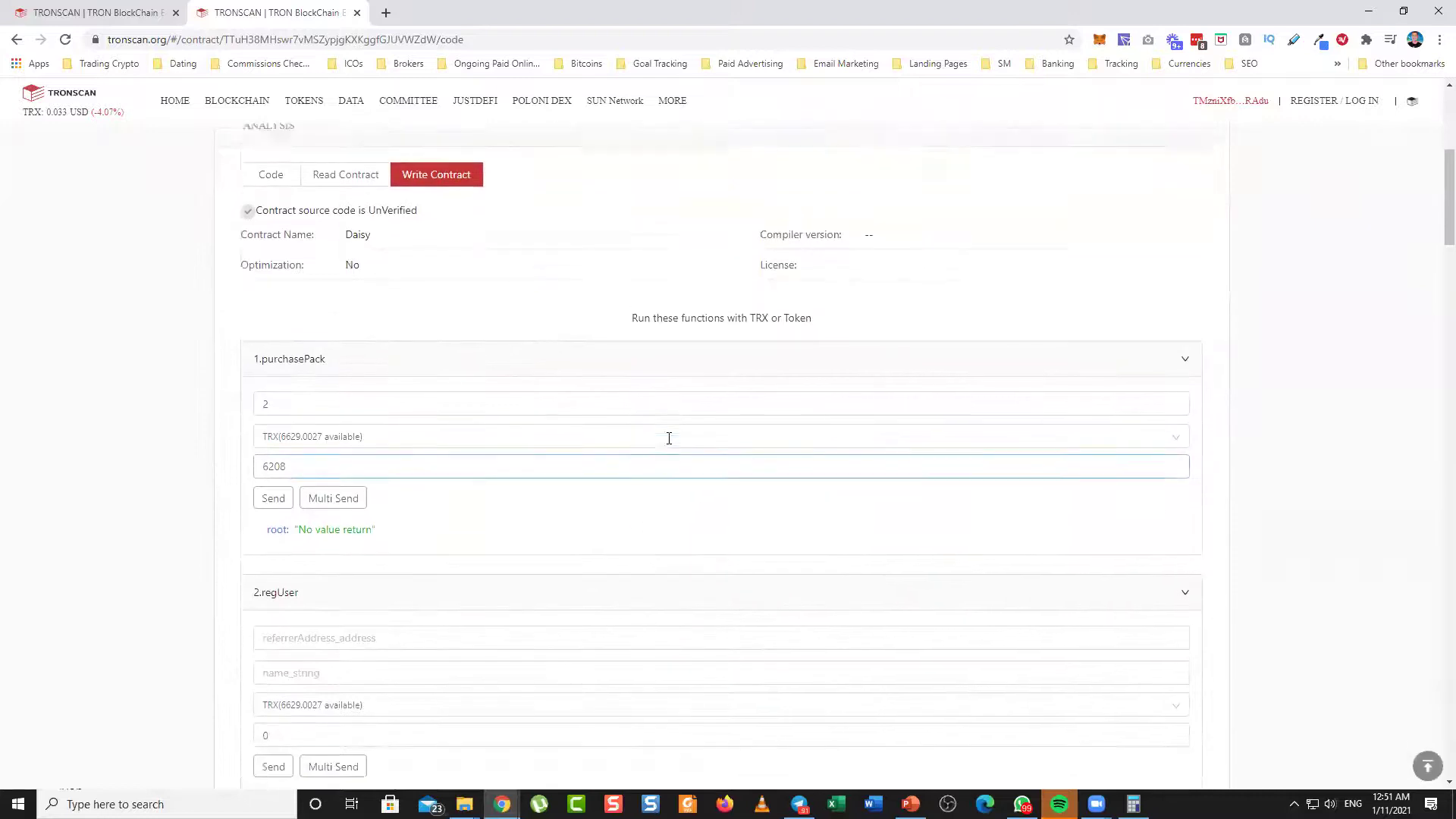
{"action": "scroll", "coordinate": [667, 439], "scroll_direction": "up", "scroll_amount": 4}
{"action": "scroll", "coordinate": [690, 361], "scroll_direction": "up", "scroll_amount": 1}
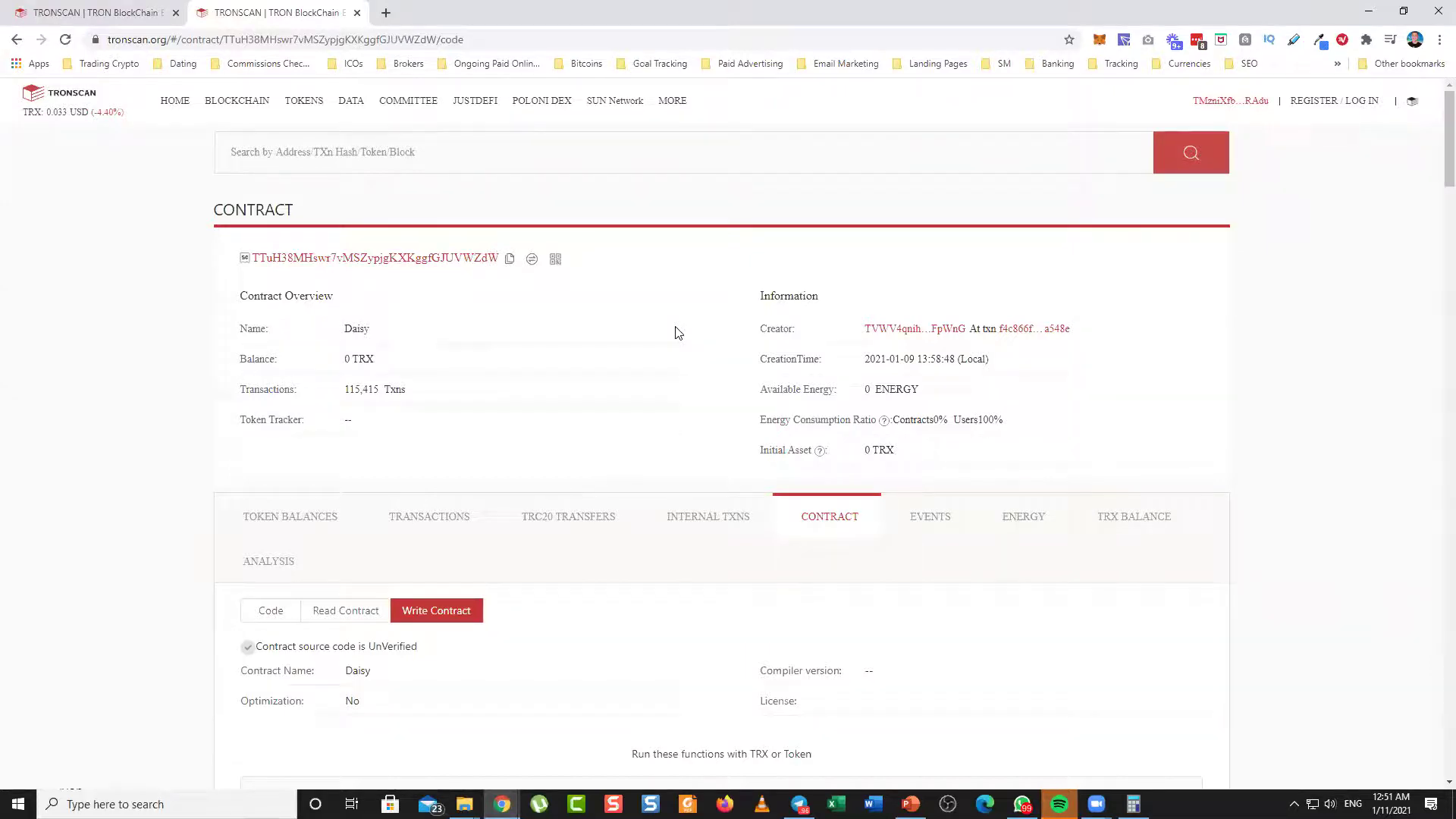
- Open daisy.global in a new tab and view the Tier 6 page asking a $3200 contribution
{"action": "left_click", "coordinate": [386, 13]}
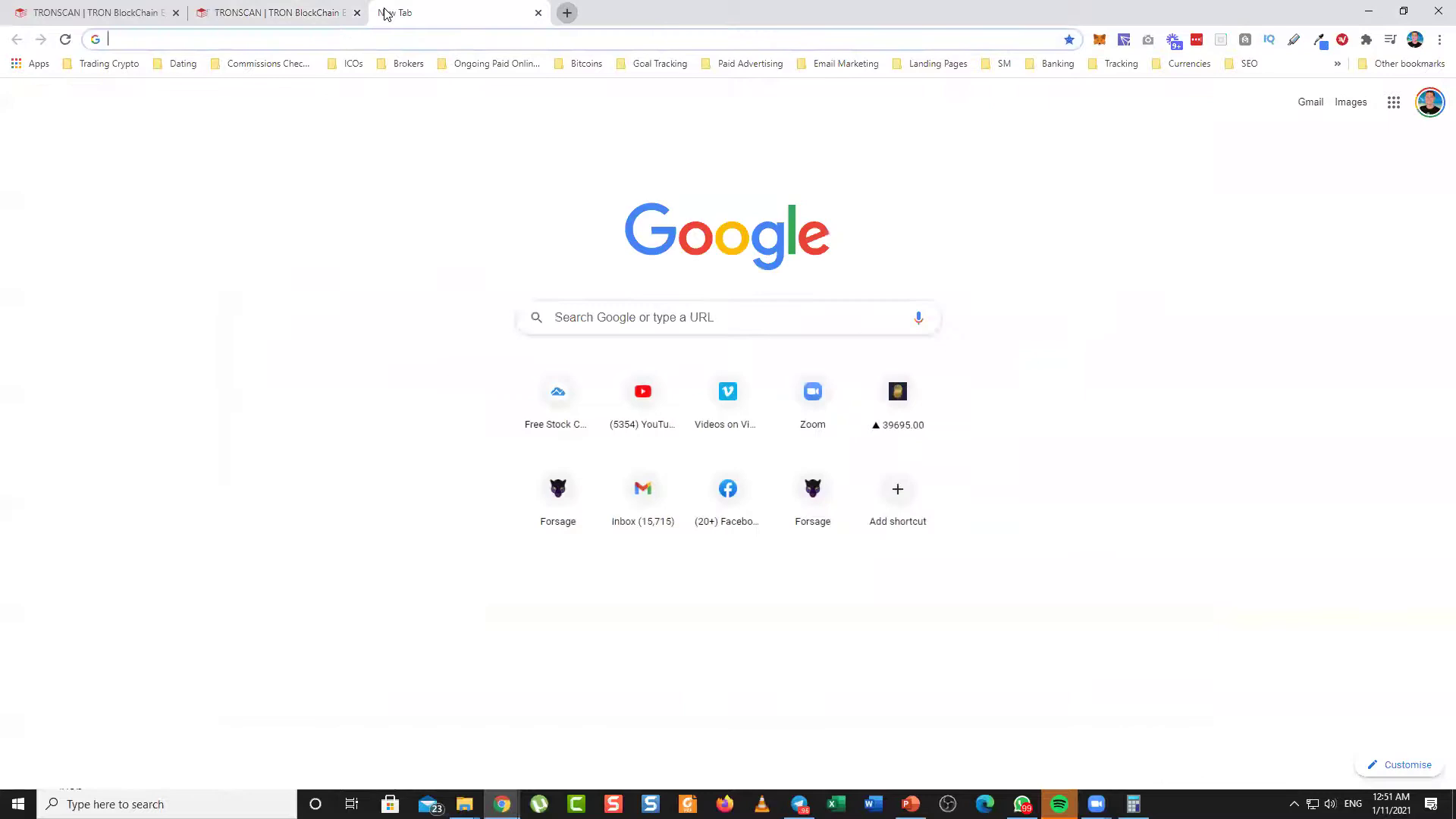
{"action": "type", "text": "daisy.global"}
{"action": "key", "text": "Return"}
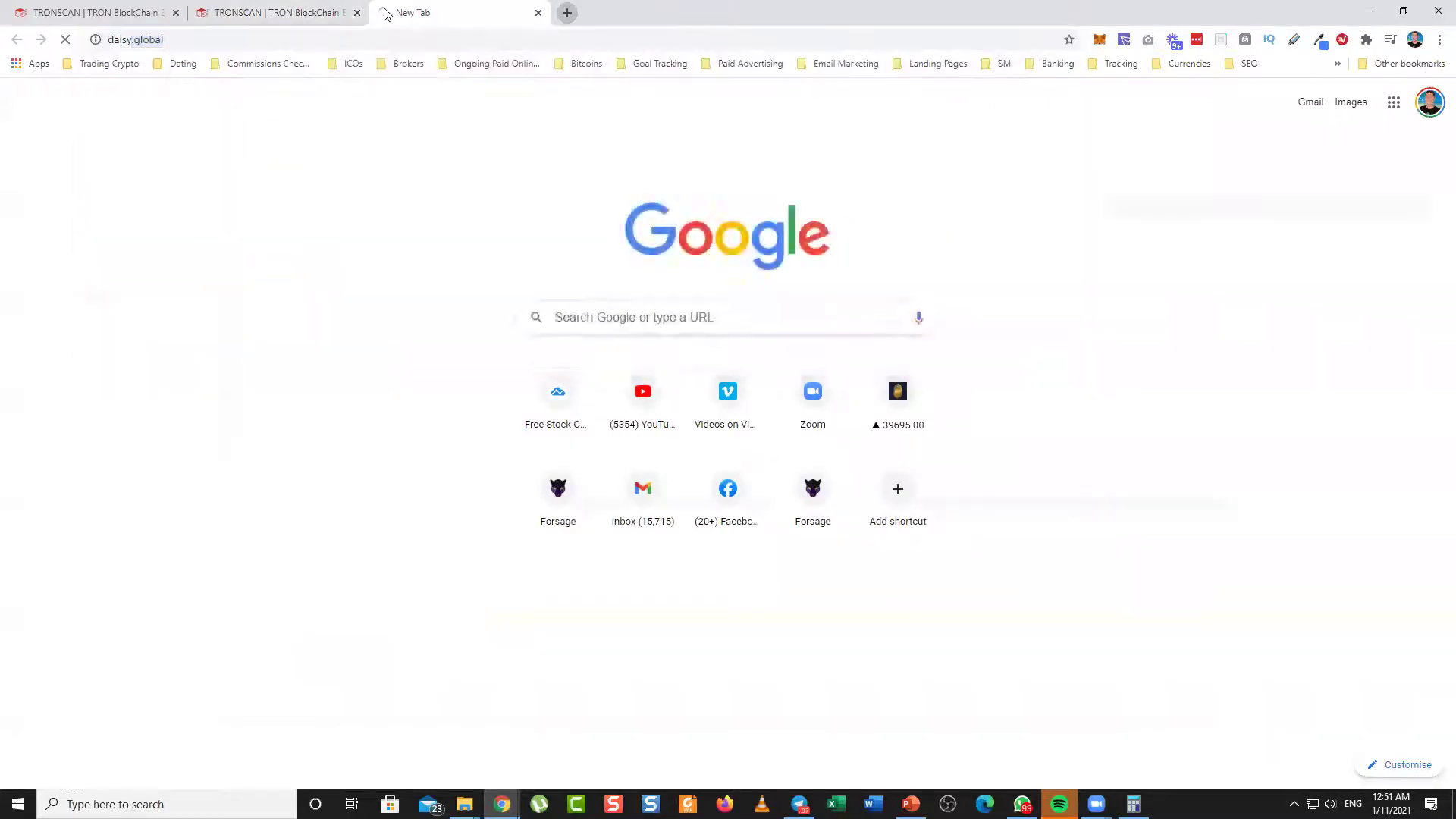
{"action": "scroll", "coordinate": [1076, 424], "scroll_direction": "down", "scroll_amount": 7}
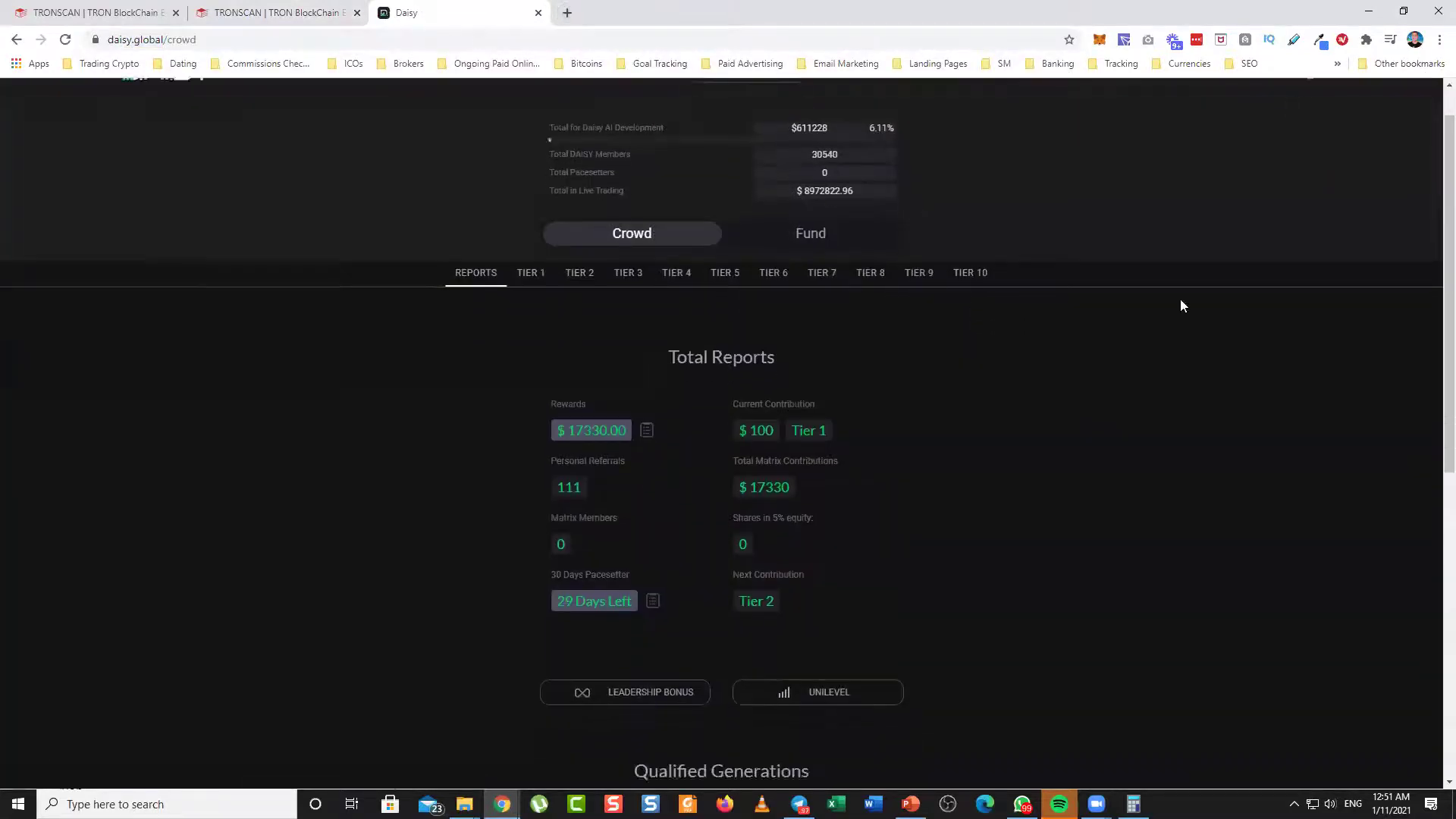
{"action": "scroll", "coordinate": [942, 415], "scroll_direction": "down", "scroll_amount": 2}
{"action": "scroll", "coordinate": [942, 420], "scroll_direction": "up", "scroll_amount": 9}
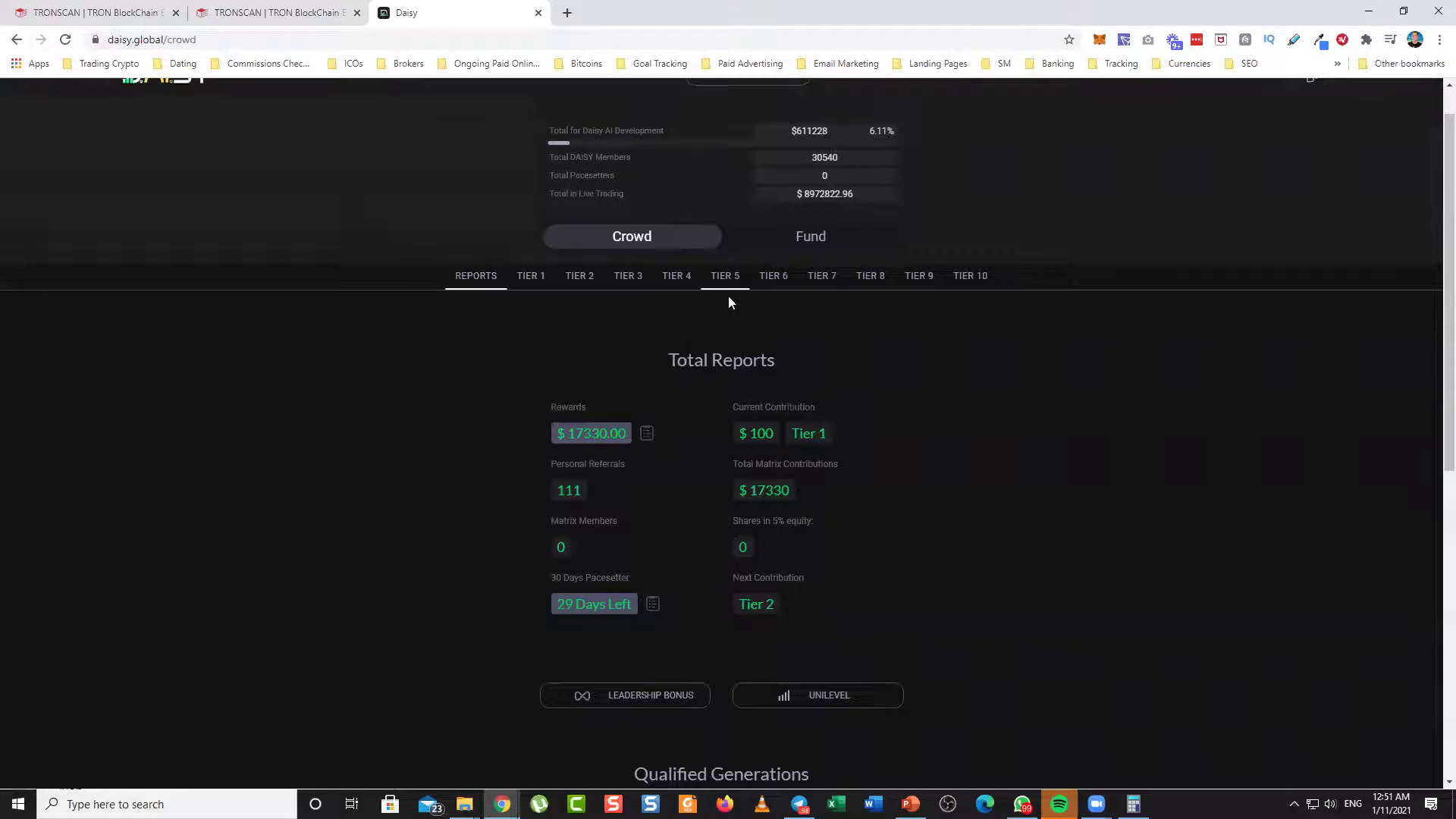
{"action": "left_click", "coordinate": [775, 278]}
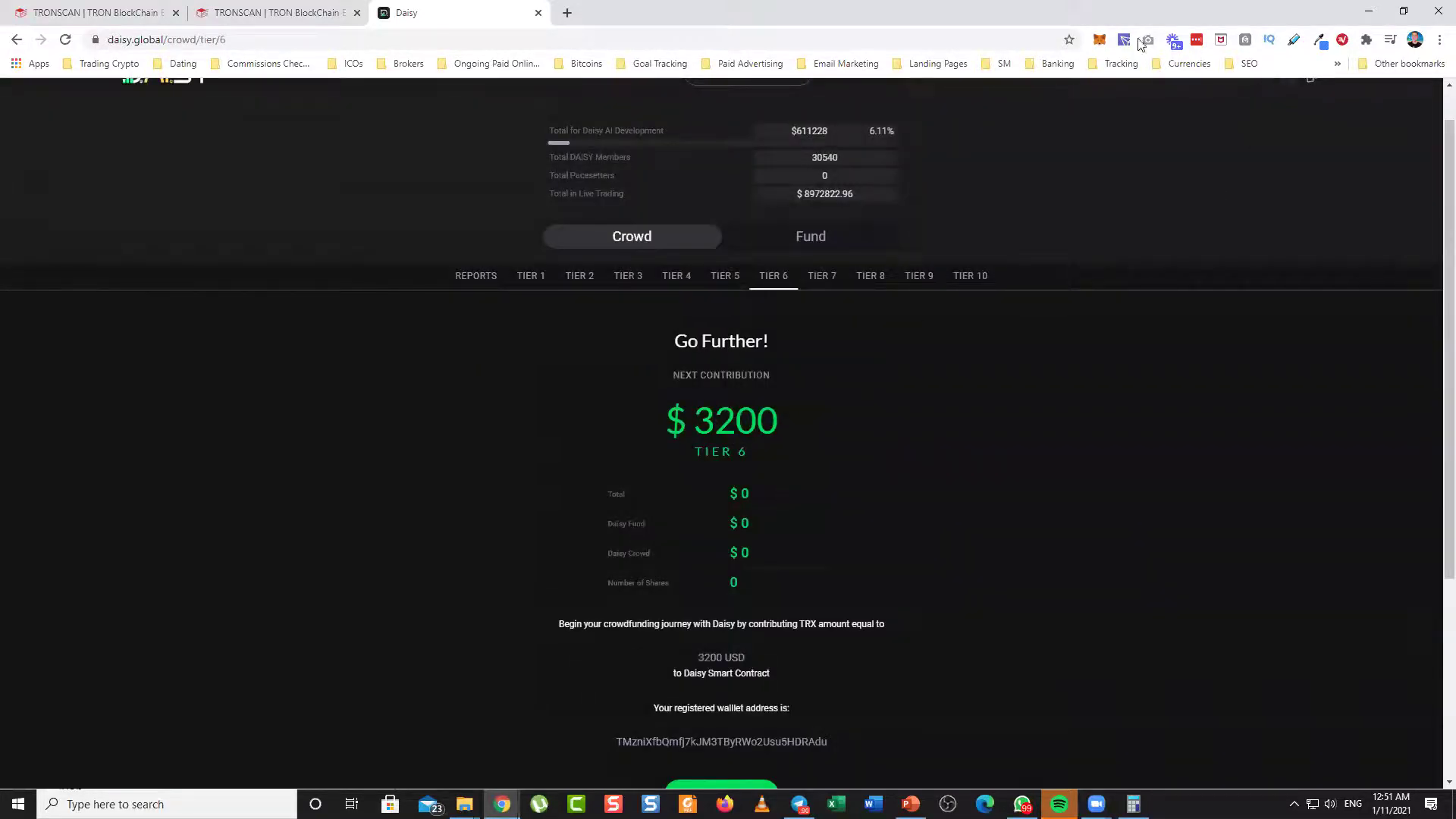
{"action": "scroll", "coordinate": [1243, 148], "scroll_direction": "up", "scroll_amount": 1}
- Switch the TronLink wallet to the DaisyMainAccount account from the Daisy home page
{"action": "left_click", "coordinate": [1313, 124]}
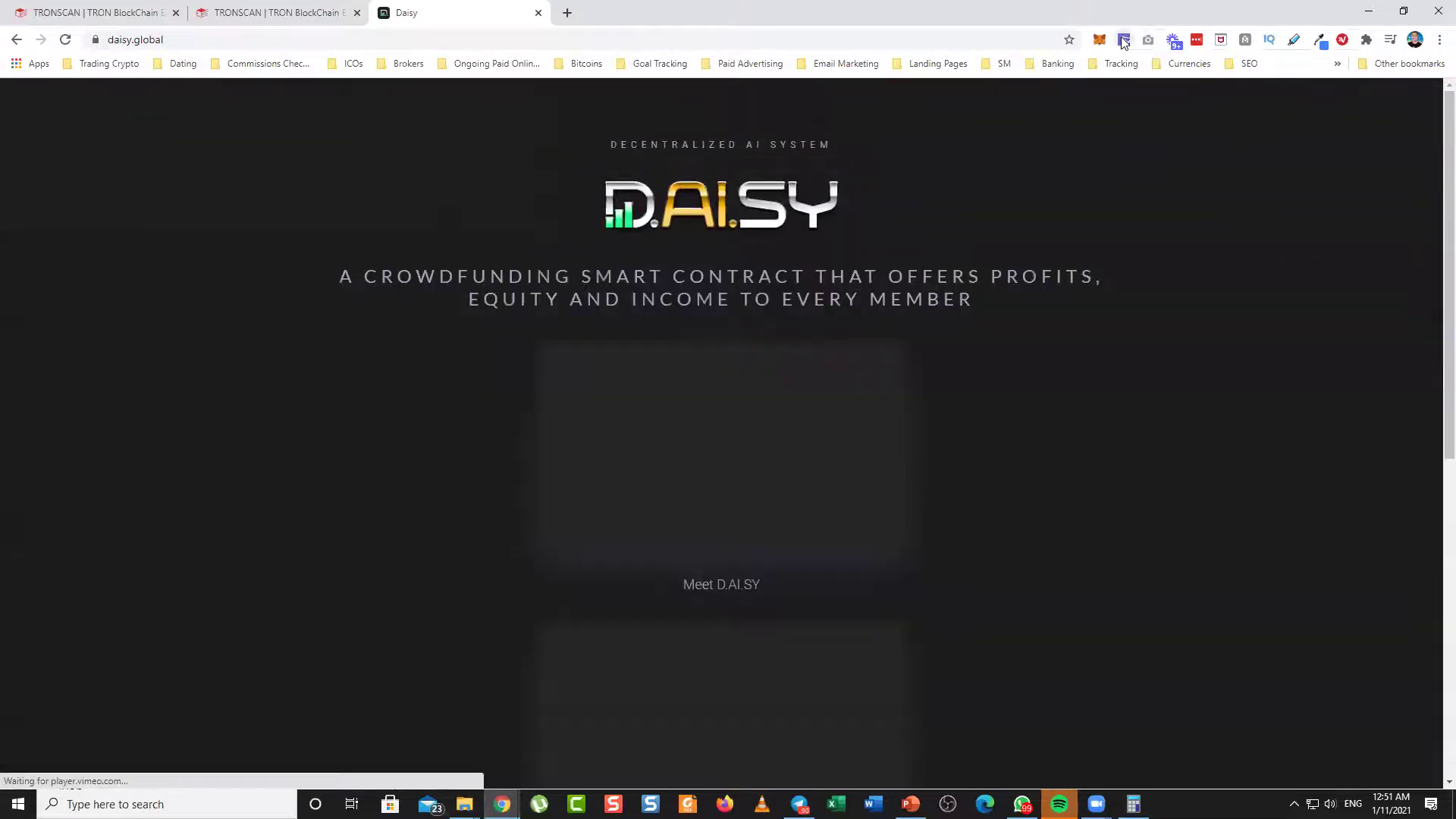
{"action": "left_click", "coordinate": [1124, 40]}
{"action": "left_click", "coordinate": [876, 72]}
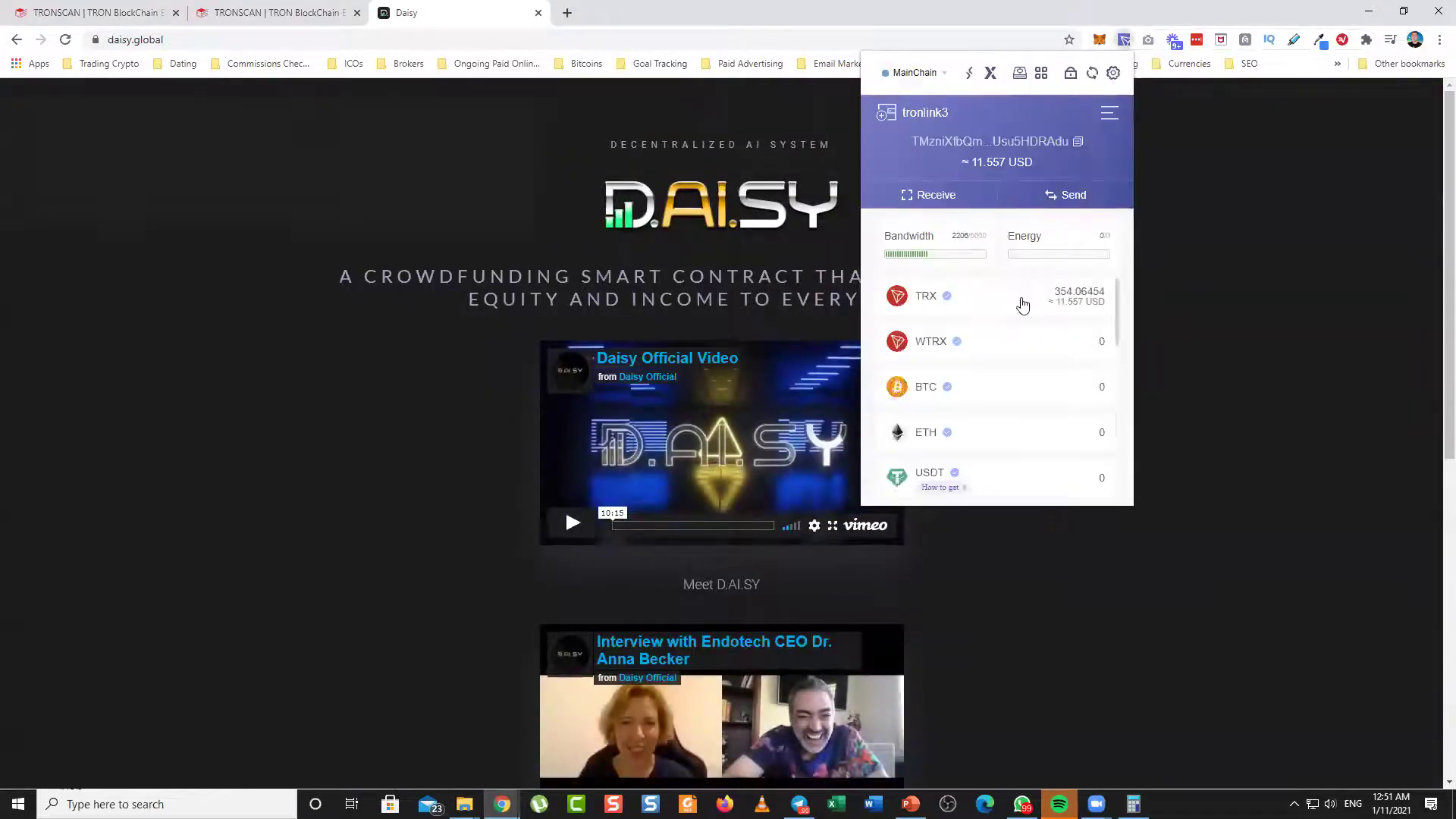
{"action": "left_click", "coordinate": [958, 199]}
{"action": "scroll", "coordinate": [953, 364], "scroll_direction": "down", "scroll_amount": 1}
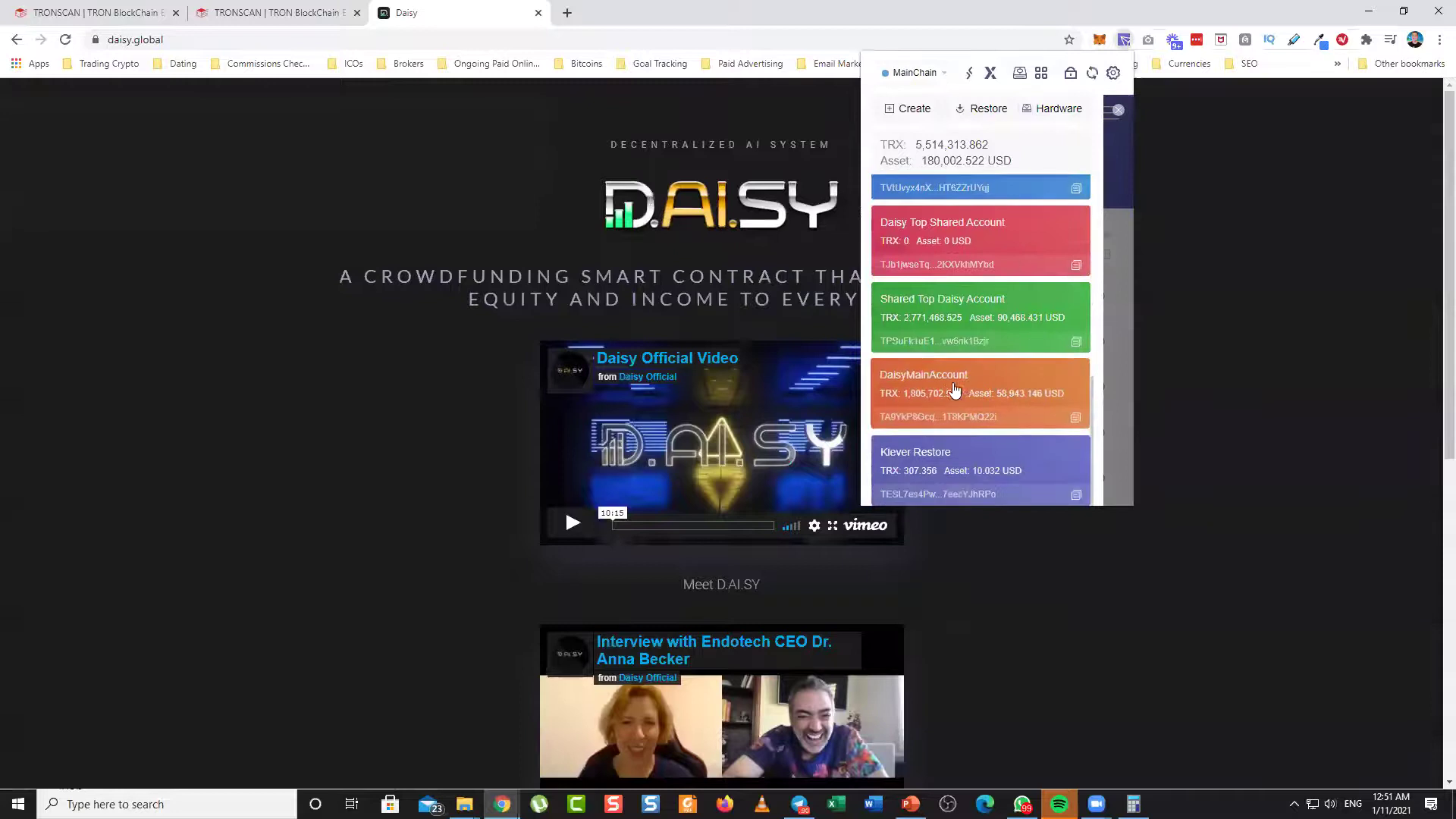
{"action": "left_click", "coordinate": [953, 385]}
{"action": "left_click", "coordinate": [1188, 385]}
{"action": "scroll", "coordinate": [985, 455], "scroll_direction": "down", "scroll_amount": 6}
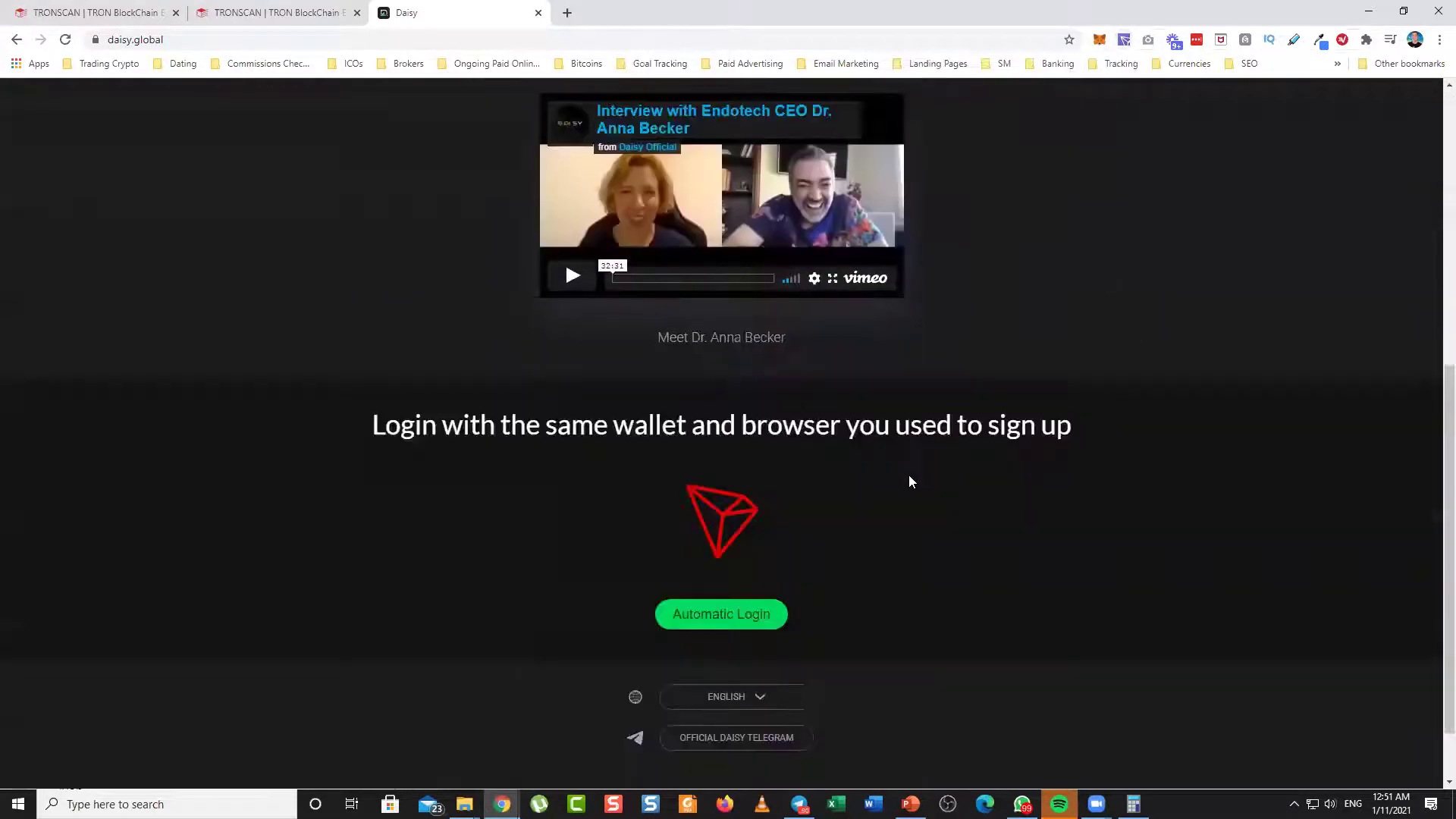
- Log in to daisy.global with Automatic Login, accept the signature, and view the $3200 Tier 6 page
{"action": "left_click", "coordinate": [754, 611]}
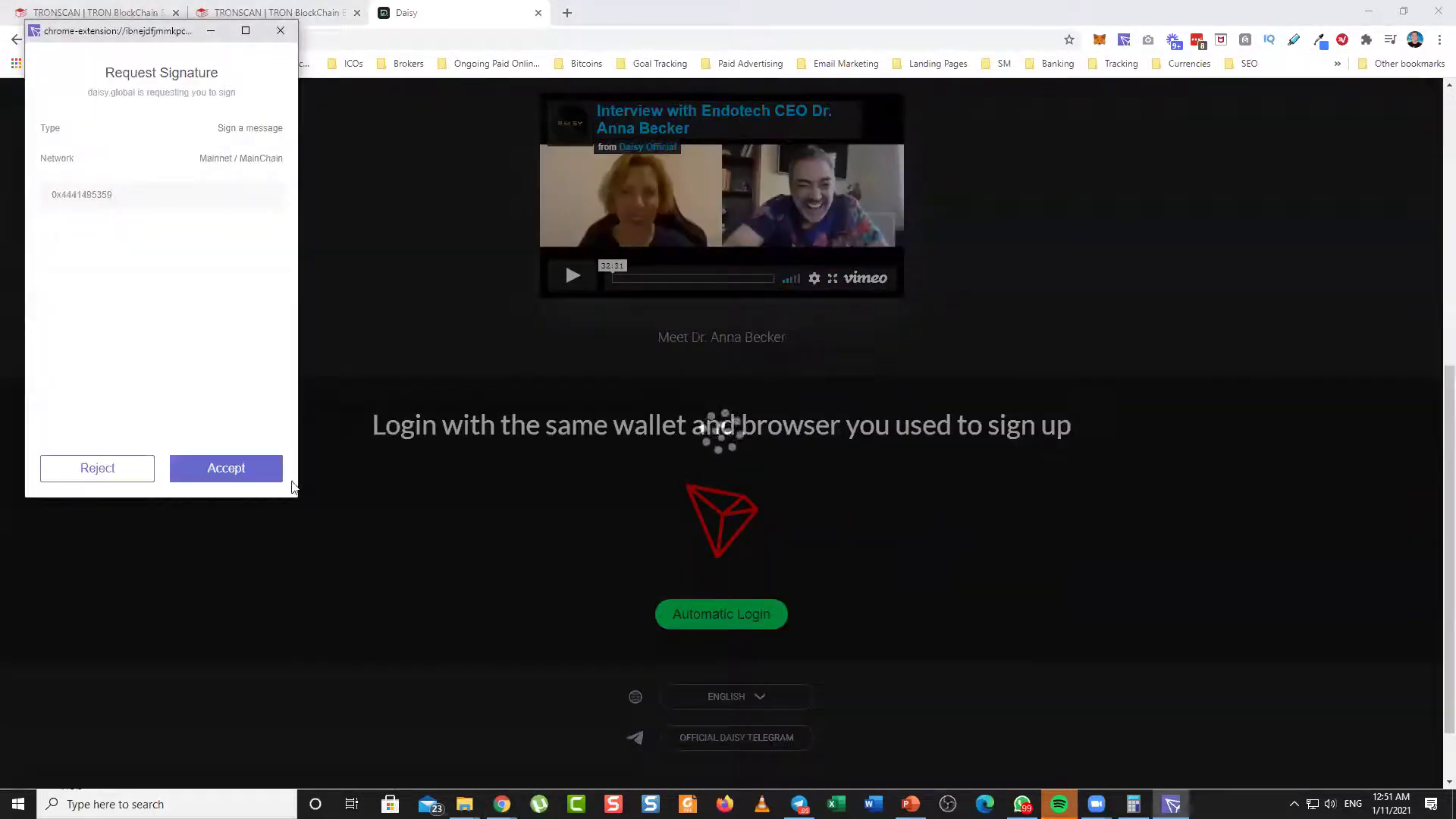
{"action": "left_click", "coordinate": [225, 464]}
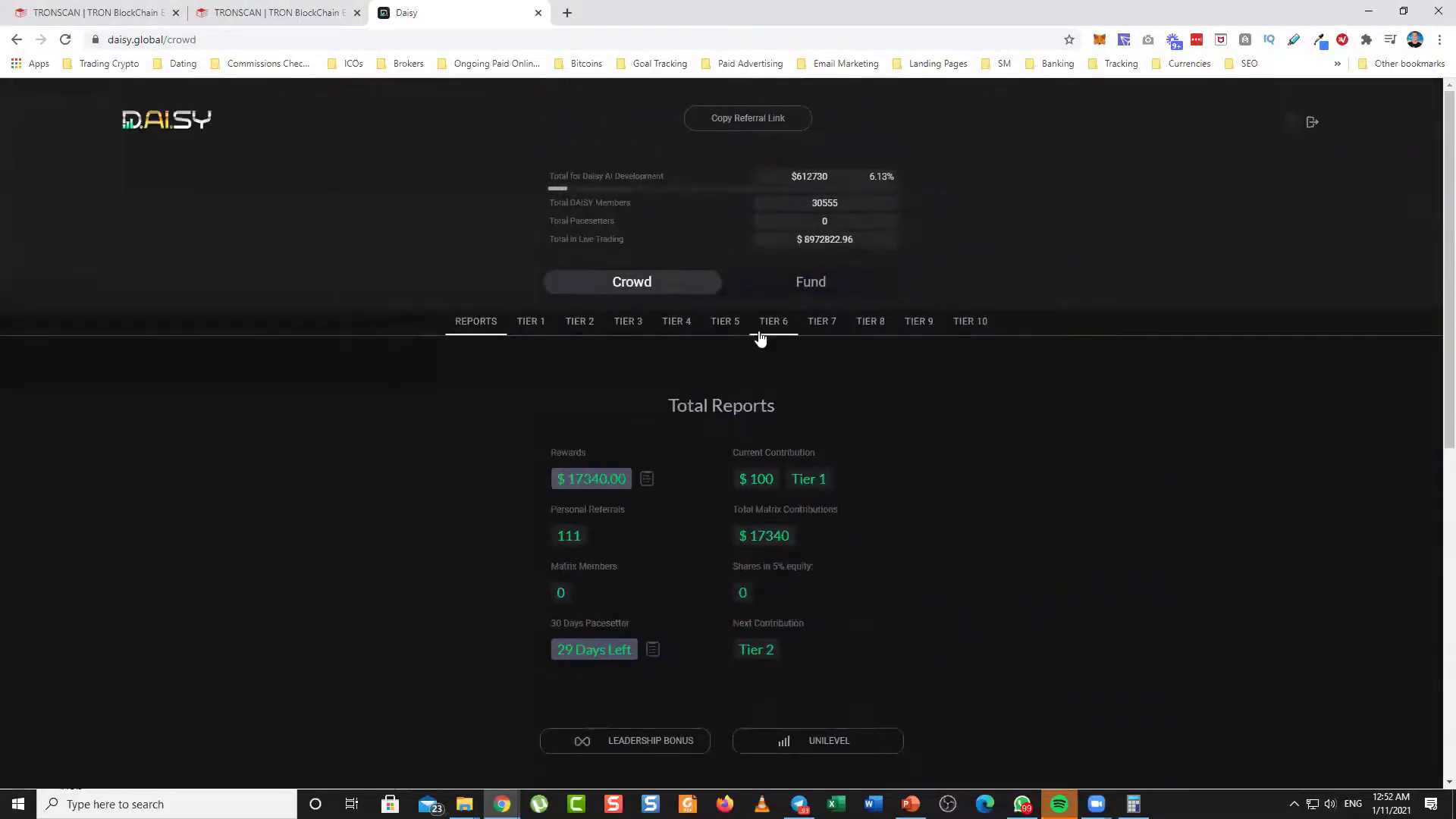
{"action": "left_click", "coordinate": [752, 327]}
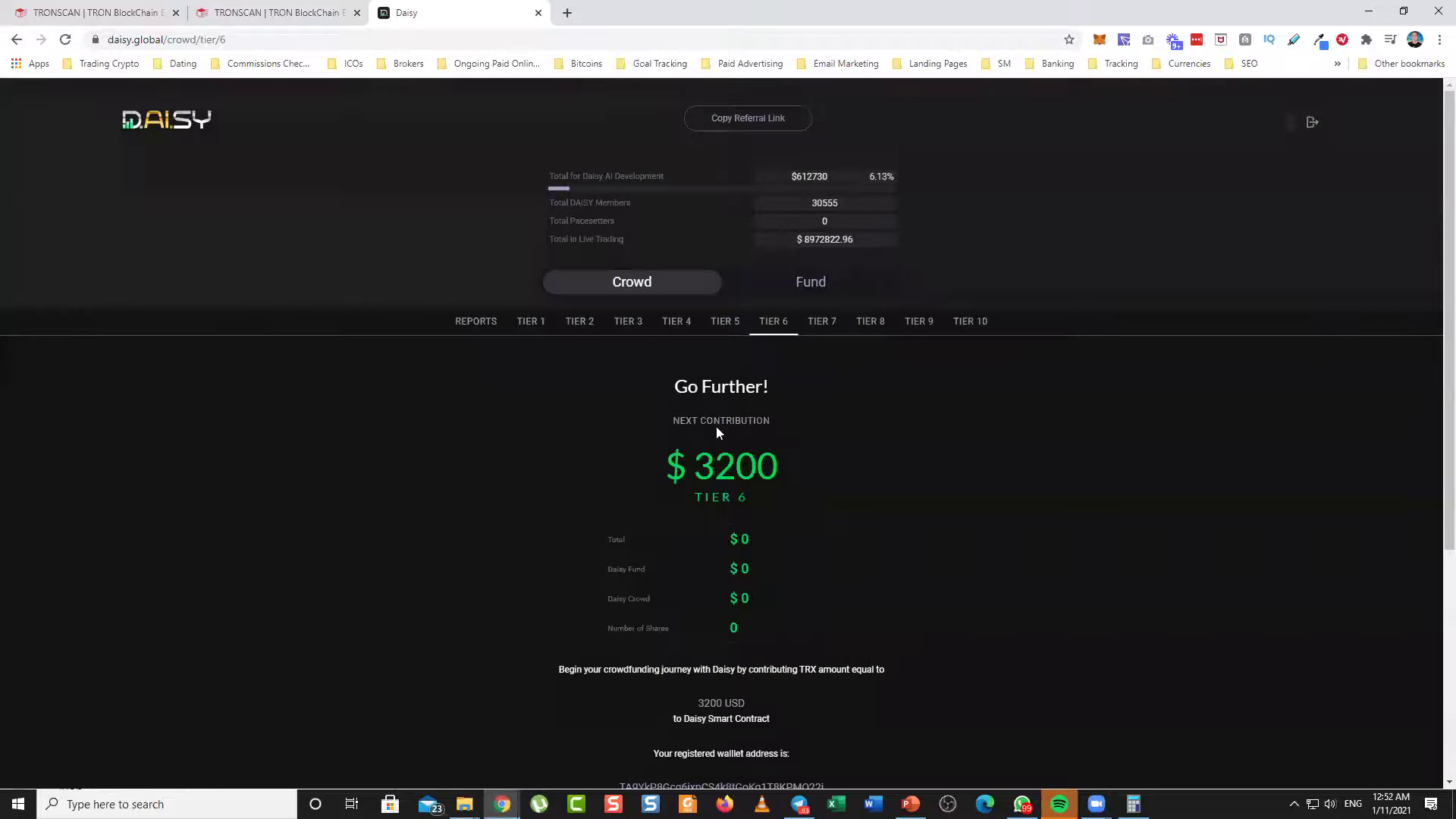
{"action": "left_click_drag", "start_coordinate": [677, 391], "coordinate": [812, 470]}
{"action": "left_click", "coordinate": [830, 461]}
{"action": "scroll", "coordinate": [956, 434], "scroll_direction": "down", "scroll_amount": 2}
{"action": "scroll", "coordinate": [957, 434], "scroll_direction": "down", "scroll_amount": 2}
{"action": "scroll", "coordinate": [835, 471], "scroll_direction": "up", "scroll_amount": 4}
{"action": "scroll", "coordinate": [741, 536], "scroll_direction": "down", "scroll_amount": 4}
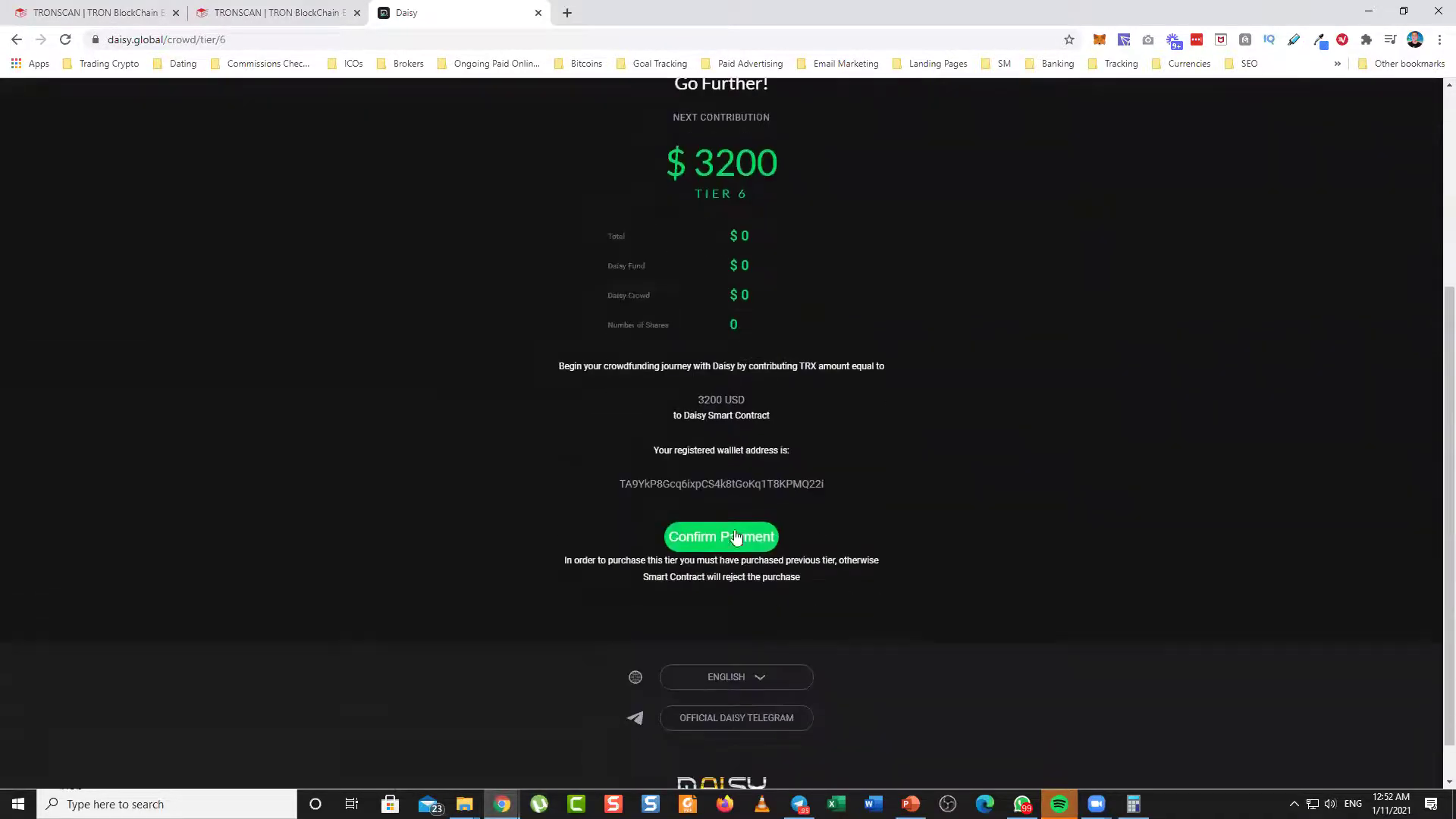
{"action": "scroll", "coordinate": [741, 173], "scroll_direction": "up", "scroll_amount": 4}
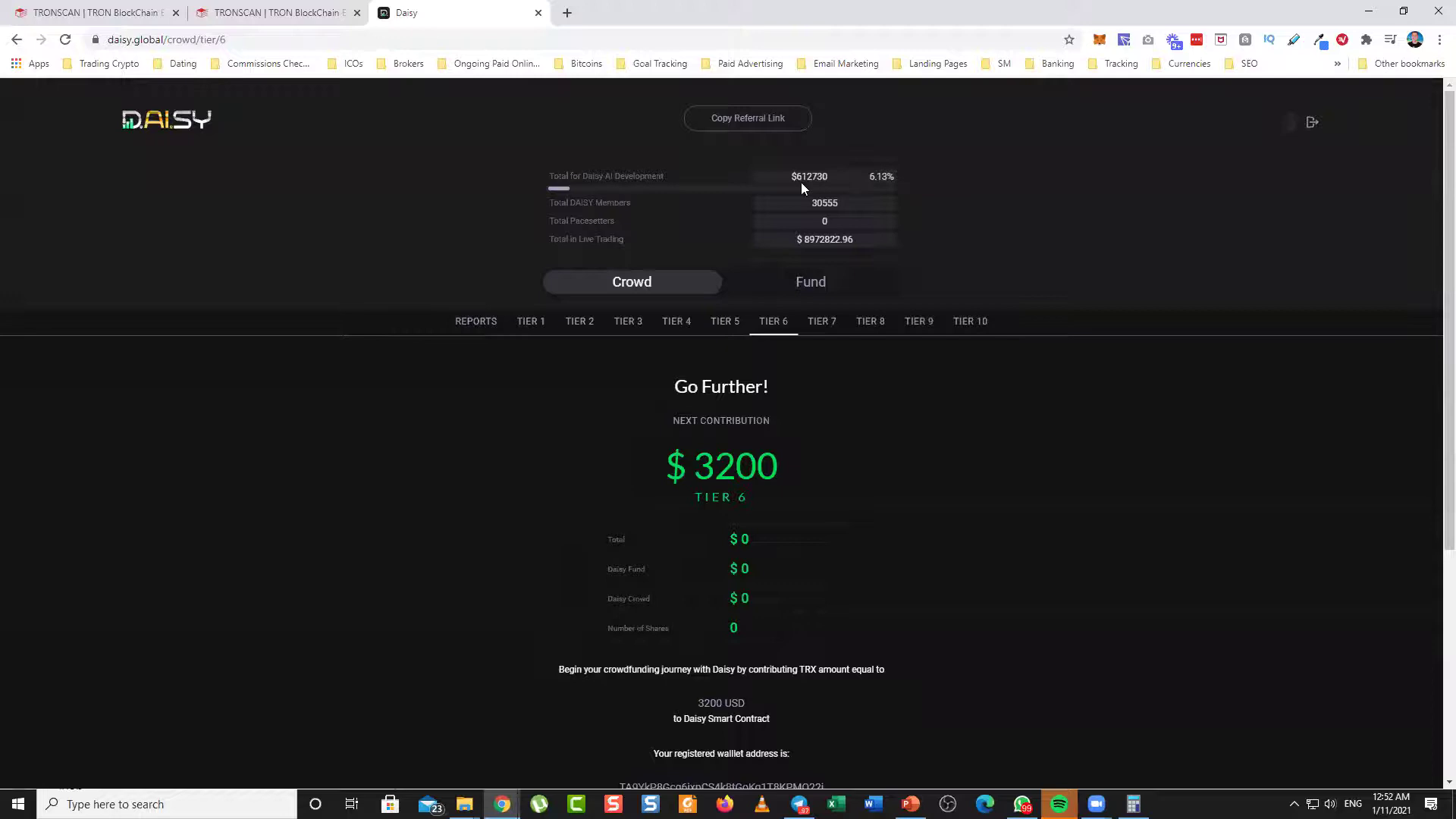
- Copy the account's Daisy referral link and paste it into a new browser tab
{"action": "scroll", "coordinate": [817, 215], "scroll_direction": "down", "scroll_amount": 1}
{"action": "scroll", "coordinate": [817, 215], "scroll_direction": "up", "scroll_amount": 1}
{"action": "left_click", "coordinate": [788, 118]}
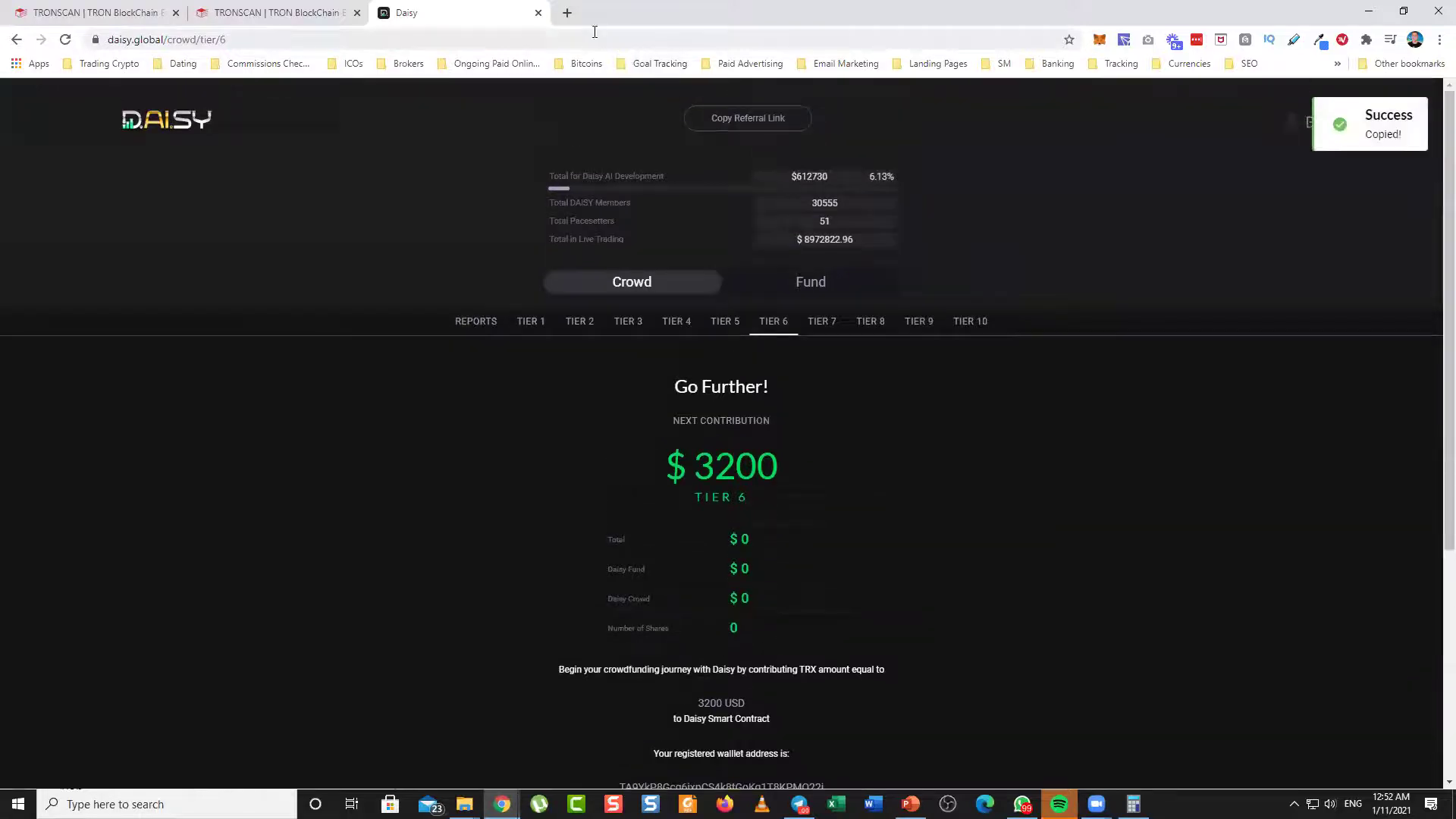
{"action": "left_click", "coordinate": [567, 13]}
{"action": "key", "text": "ctrl+v"}
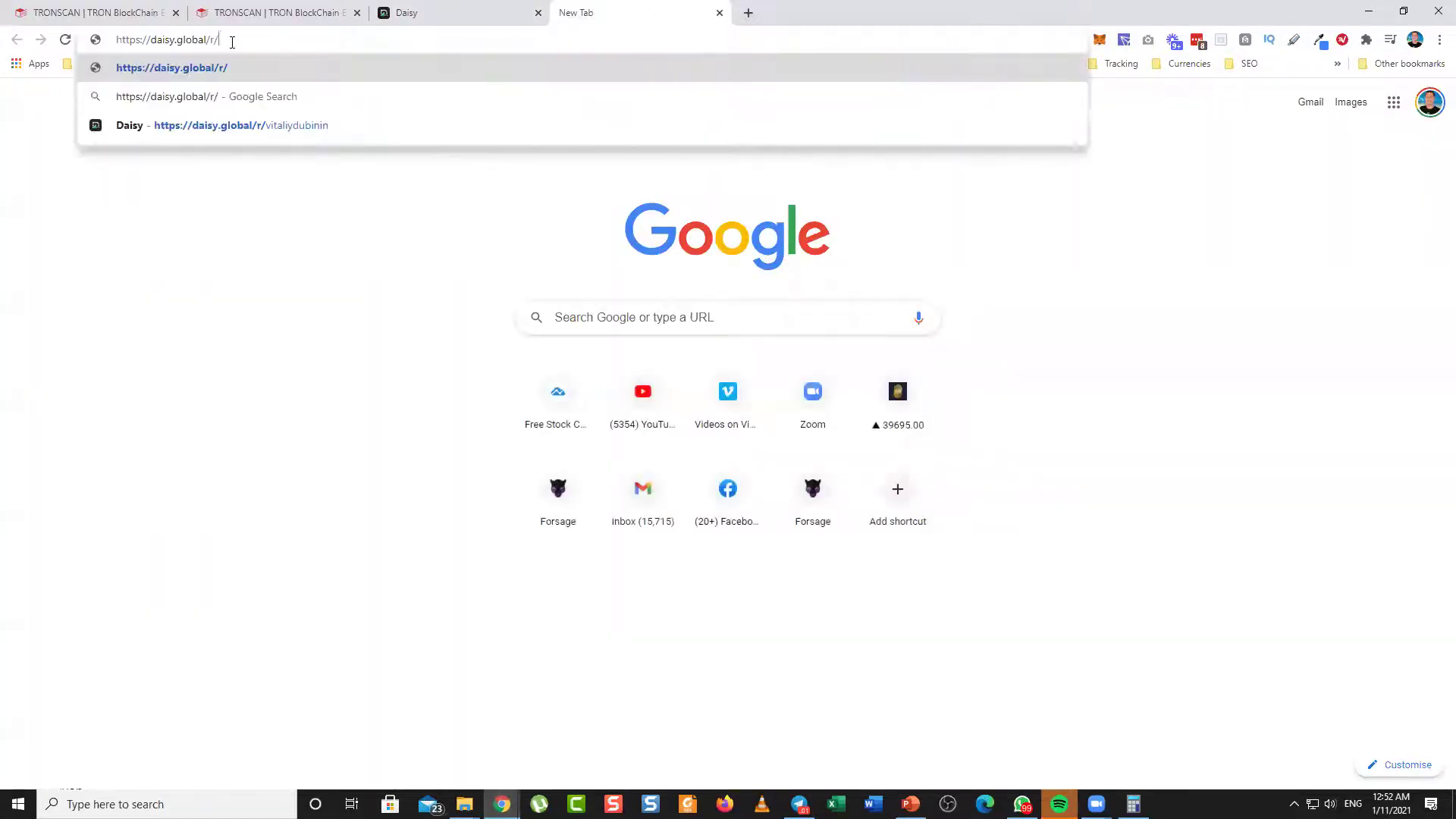
{"action": "left_click", "coordinate": [493, 13]}
{"action": "left_click", "coordinate": [741, 118]}
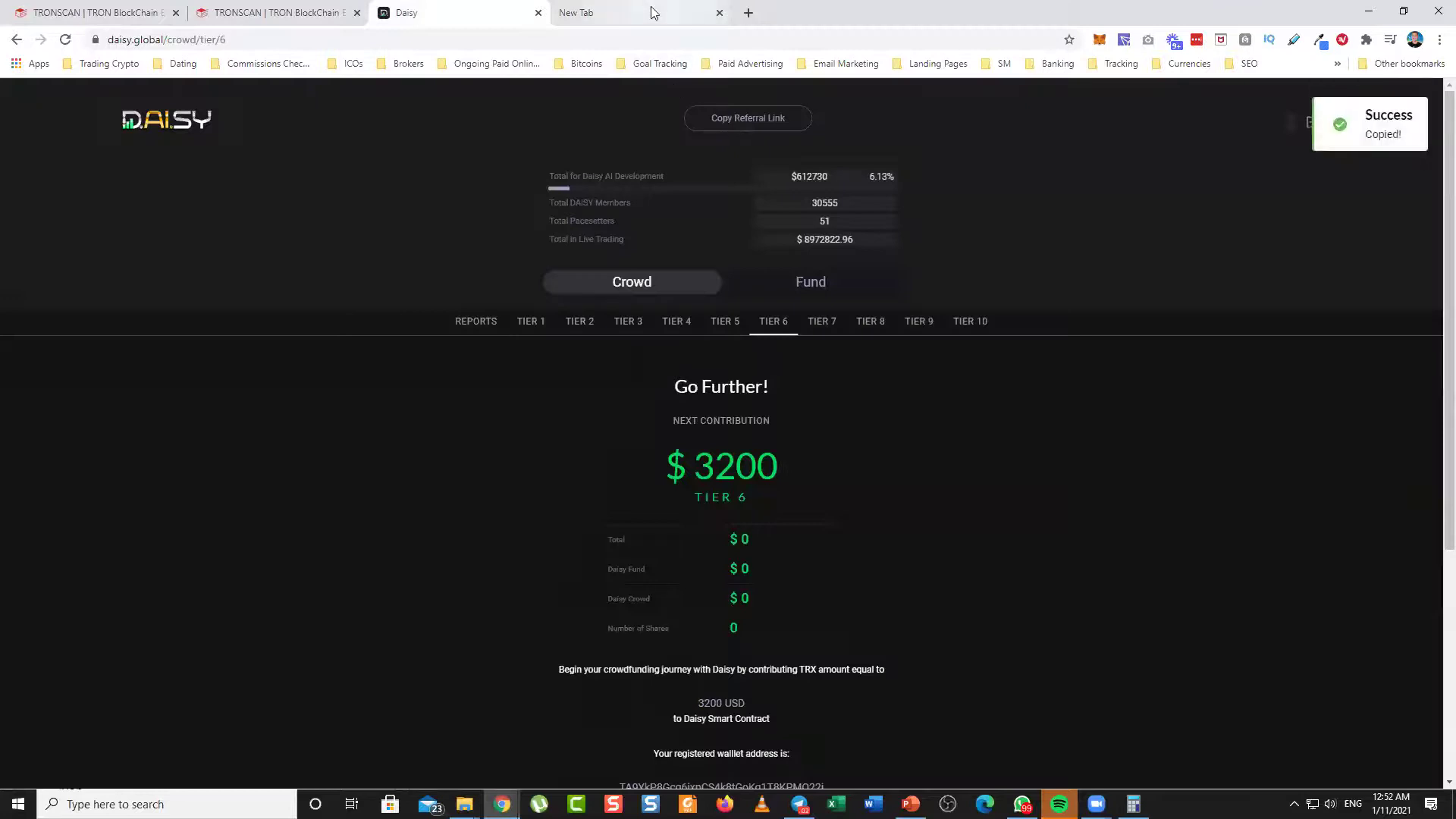
- Open the daisy.global/r/ referral page in the new tab, then return to the TRONSCAN contract page
{"action": "left_click", "coordinate": [652, 12]}
{"action": "left_click", "coordinate": [240, 42]}
{"action": "key", "text": "ctrl+v"}
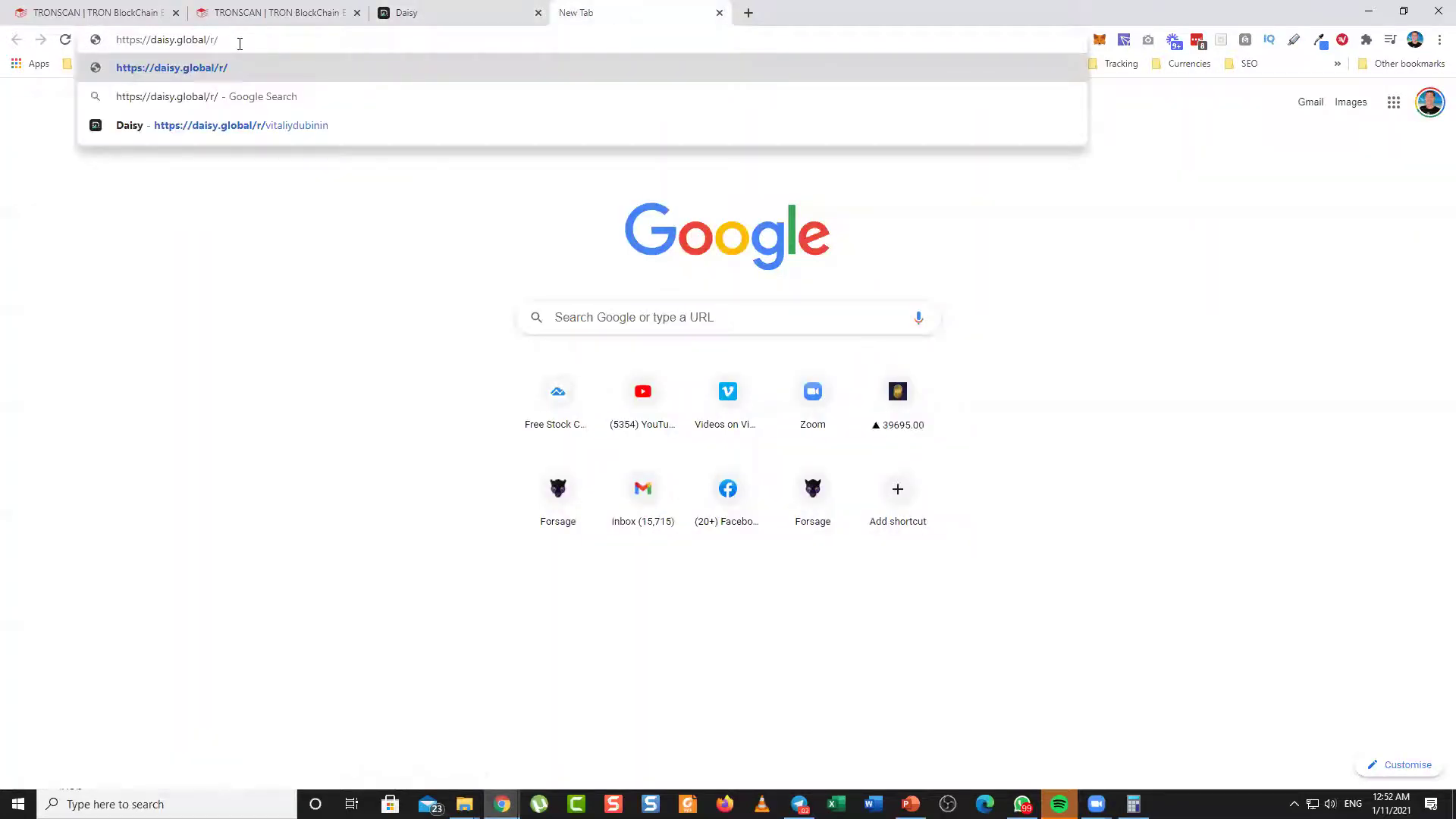
{"action": "left_click", "coordinate": [285, 125]}
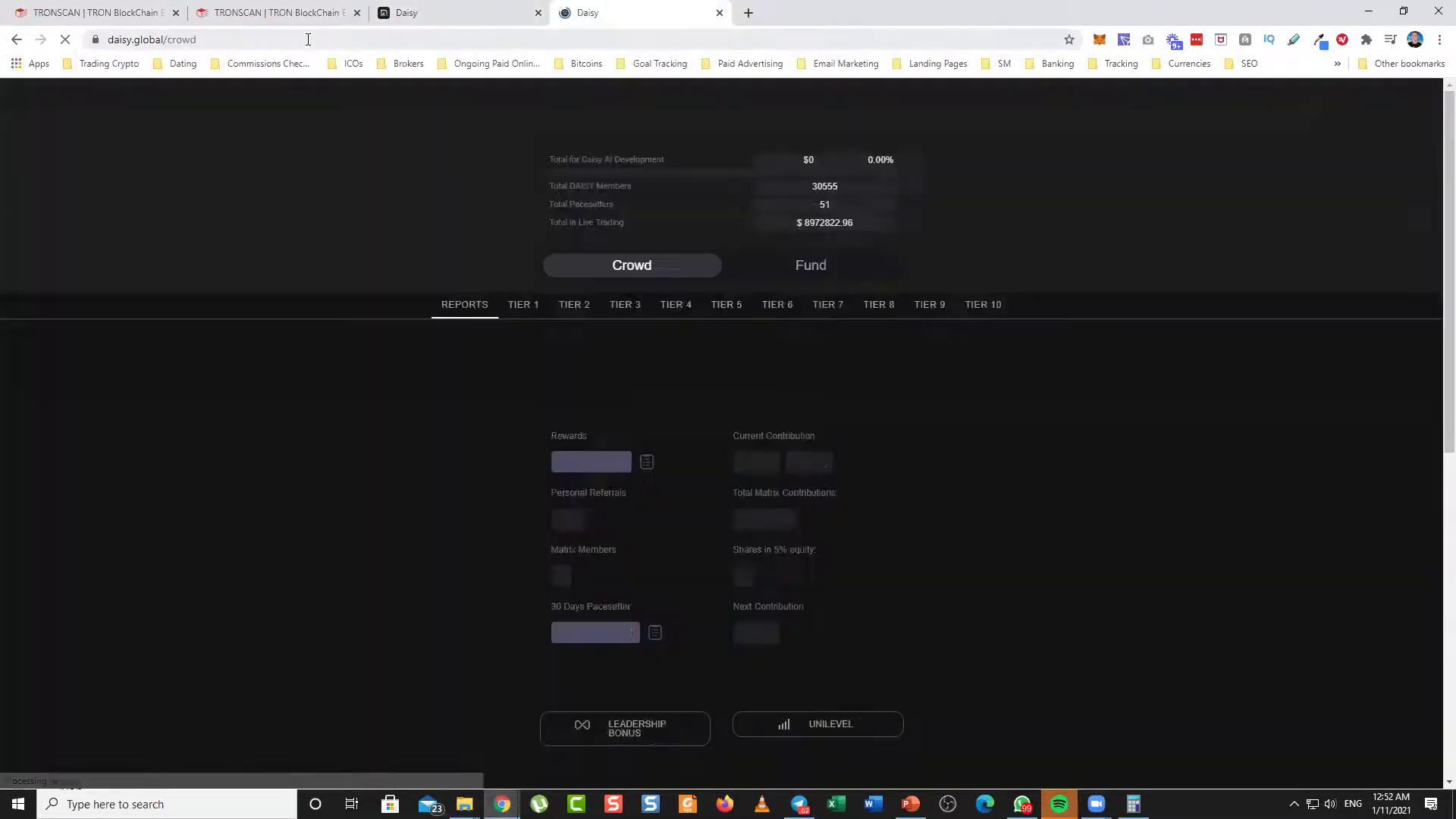
{"action": "scroll", "coordinate": [969, 285], "scroll_direction": "down", "scroll_amount": 9}
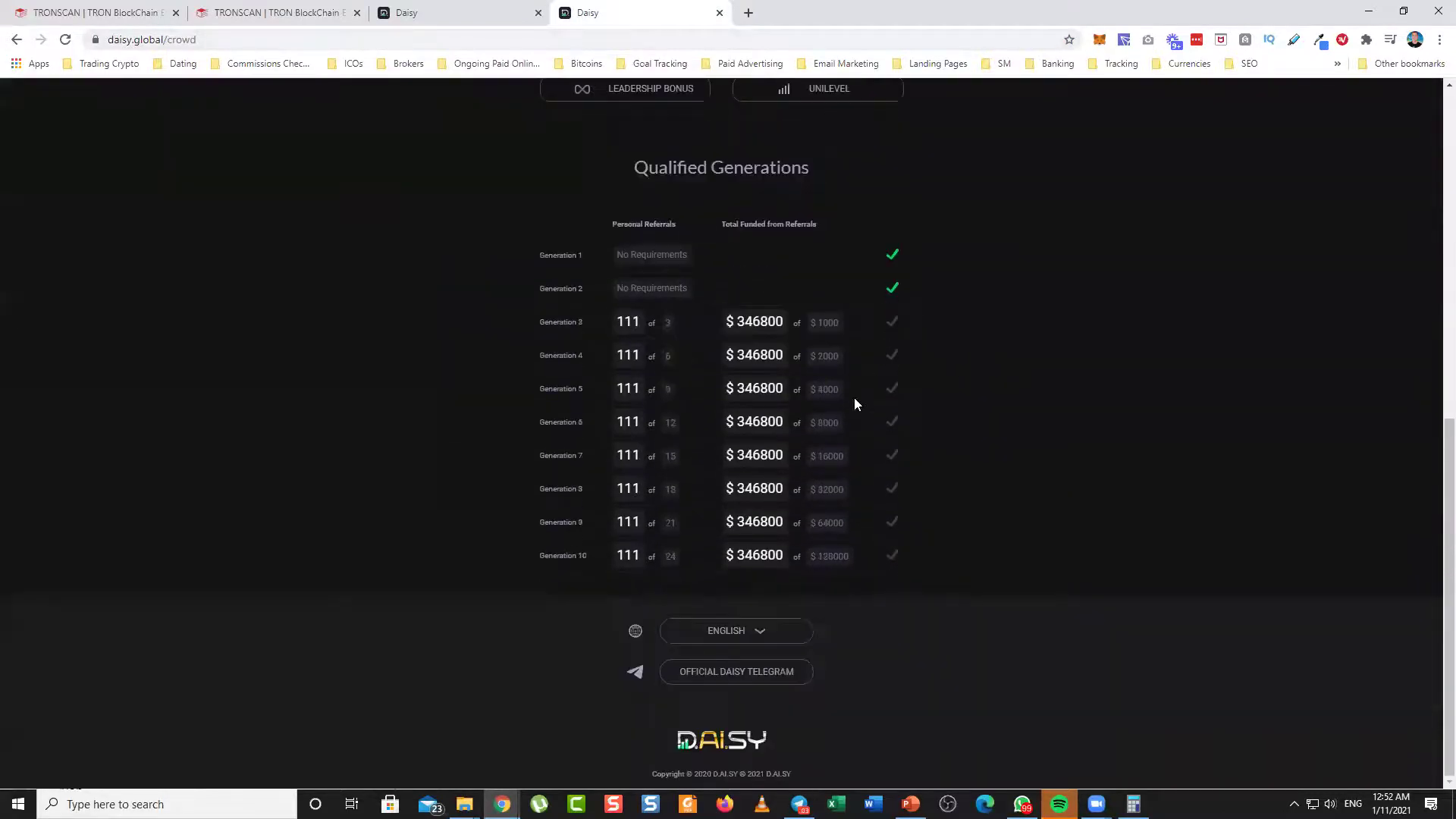
{"action": "mouse_move", "coordinate": [474, 288]}
{"action": "left_mouse_down"}
{"action": "mouse_move", "coordinate": [1137, 407]}
{"action": "mouse_move", "coordinate": [761, 237]}
{"action": "left_mouse_up"}
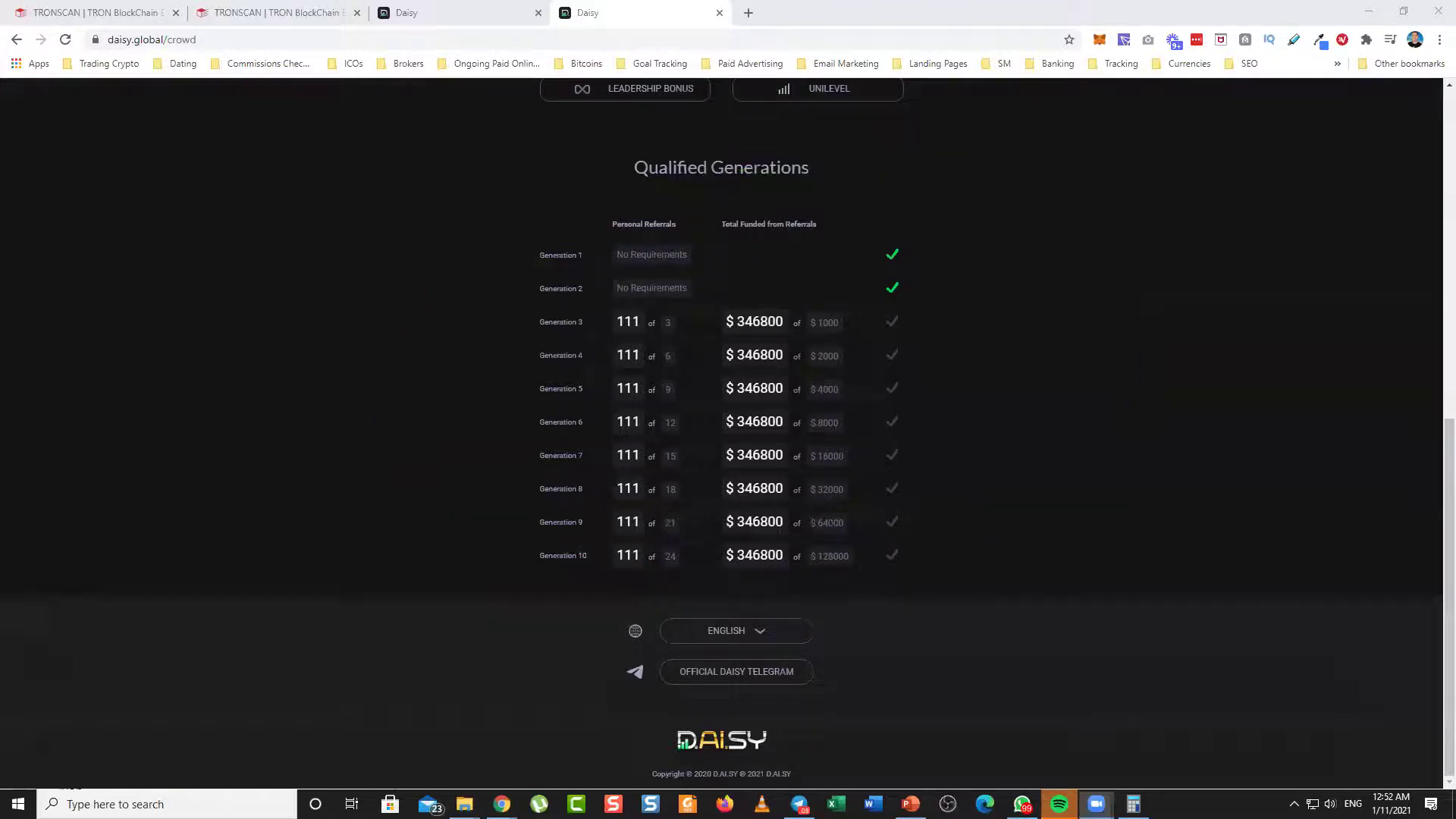
{"action": "left_click", "coordinate": [246, 22]}
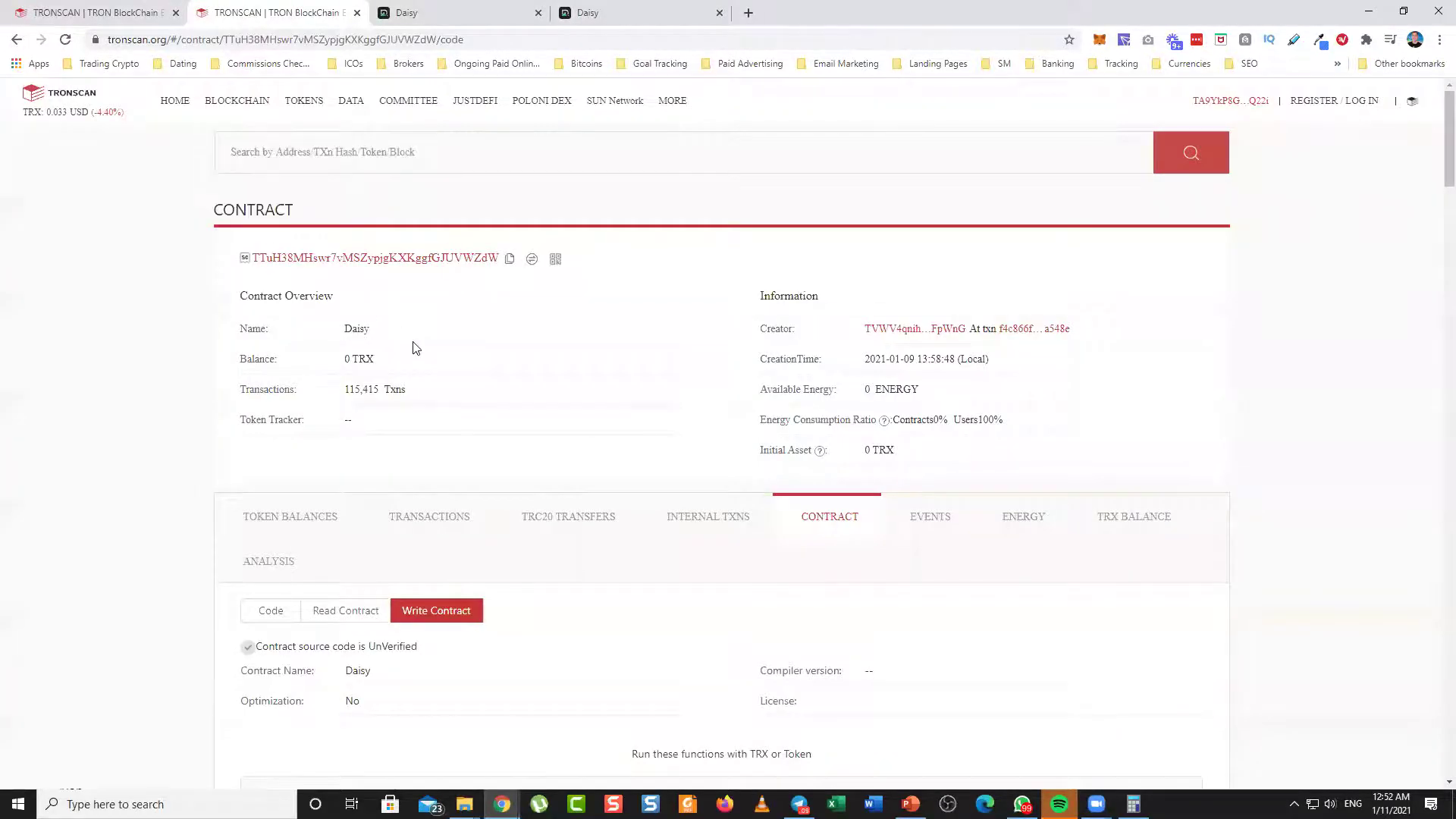
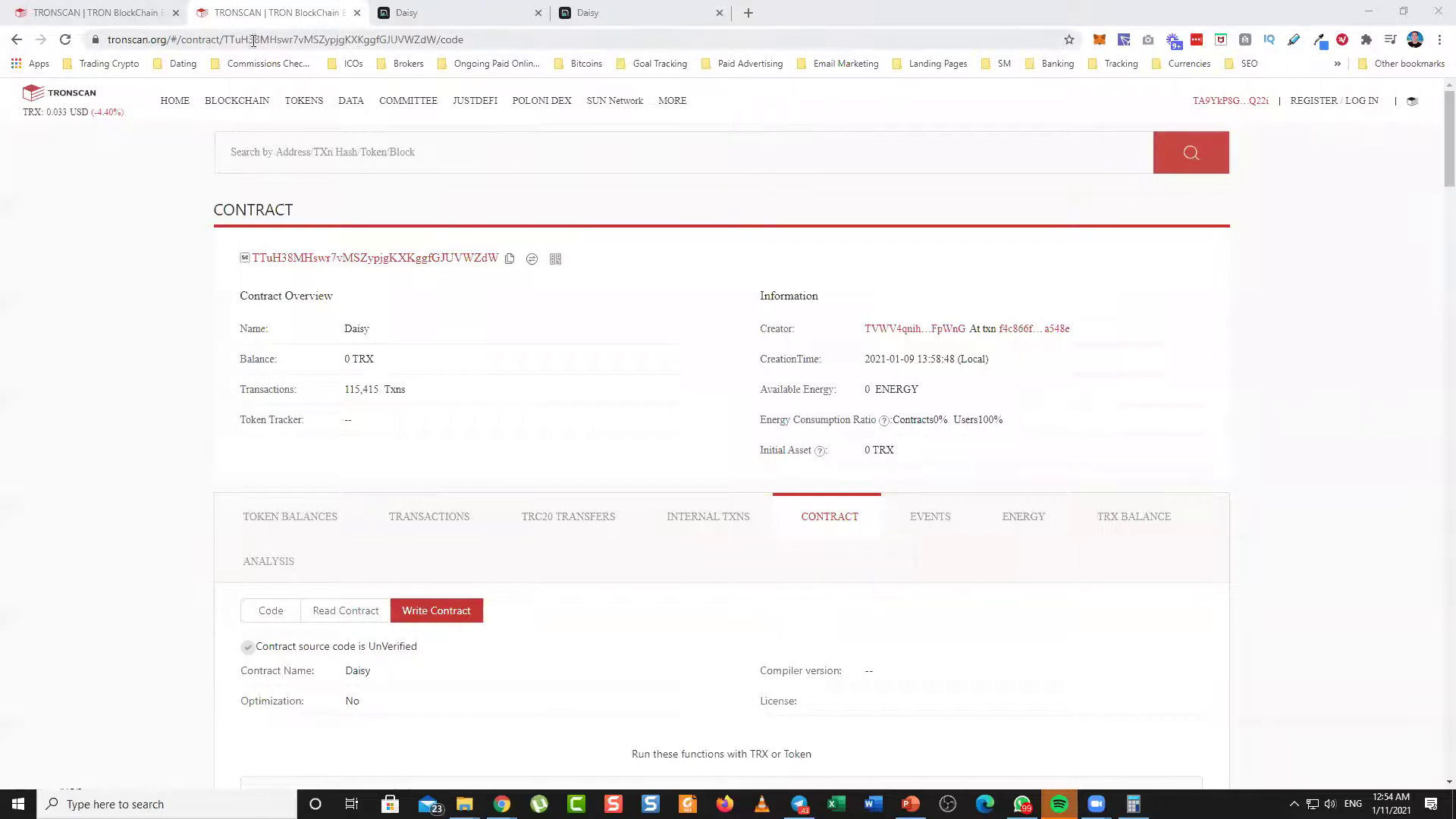
- Open the contract's transaction list and highlight the 3104 TRX amount in the first row
{"action": "left_click", "coordinate": [493, 40]}
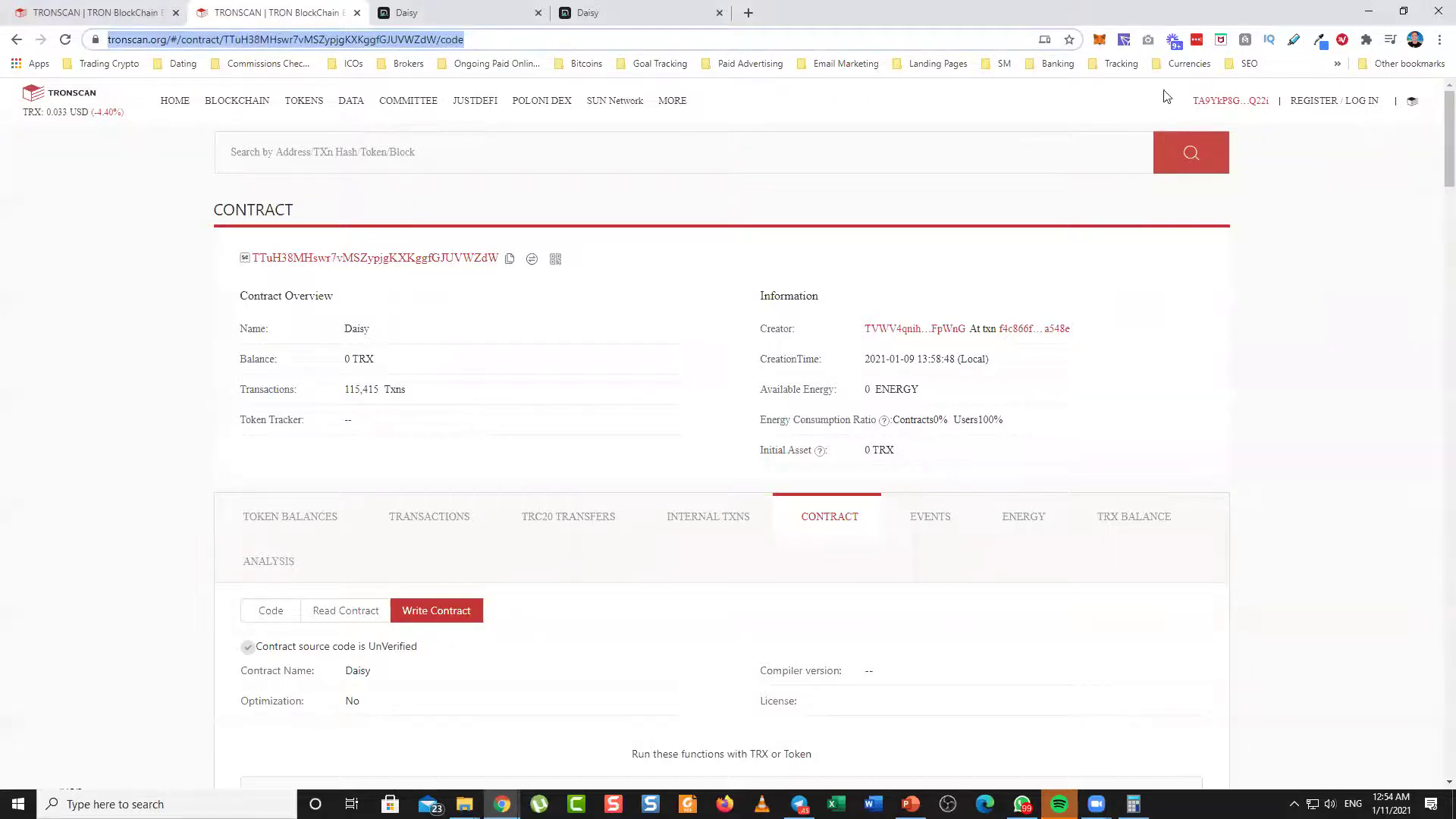
{"action": "mouse_move", "coordinate": [1247, 100]}
{"action": "scroll", "coordinate": [743, 154], "scroll_direction": "down", "scroll_amount": 3}
{"action": "left_click", "coordinate": [436, 288]}
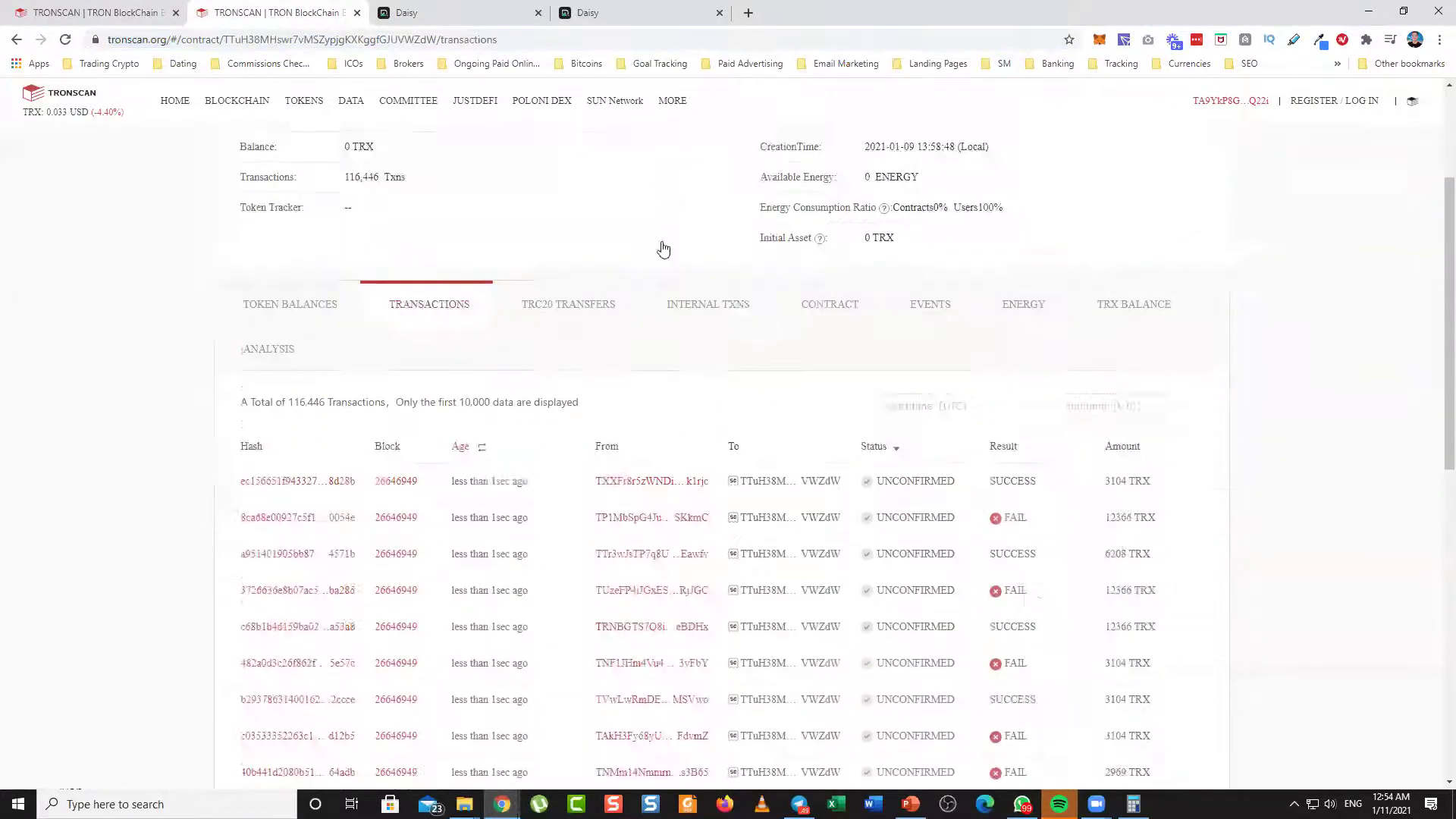
{"action": "scroll", "coordinate": [1125, 301], "scroll_direction": "down", "scroll_amount": 2}
{"action": "left_click_drag", "start_coordinate": [1105, 314], "coordinate": [1139, 320]}
{"action": "left_click", "coordinate": [1207, 314]}
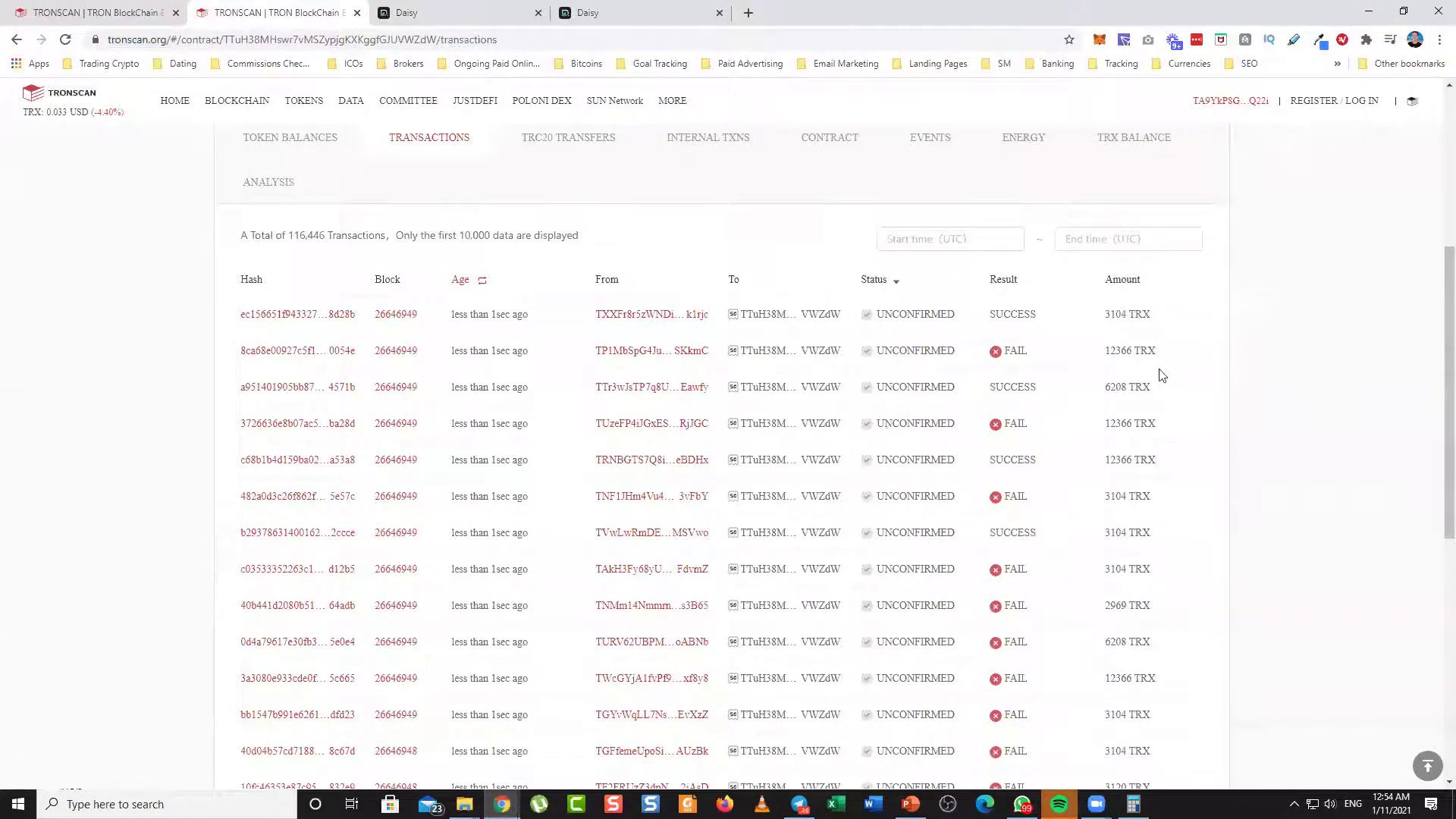
{"action": "left_click_drag", "start_coordinate": [1105, 314], "coordinate": [1127, 314]}
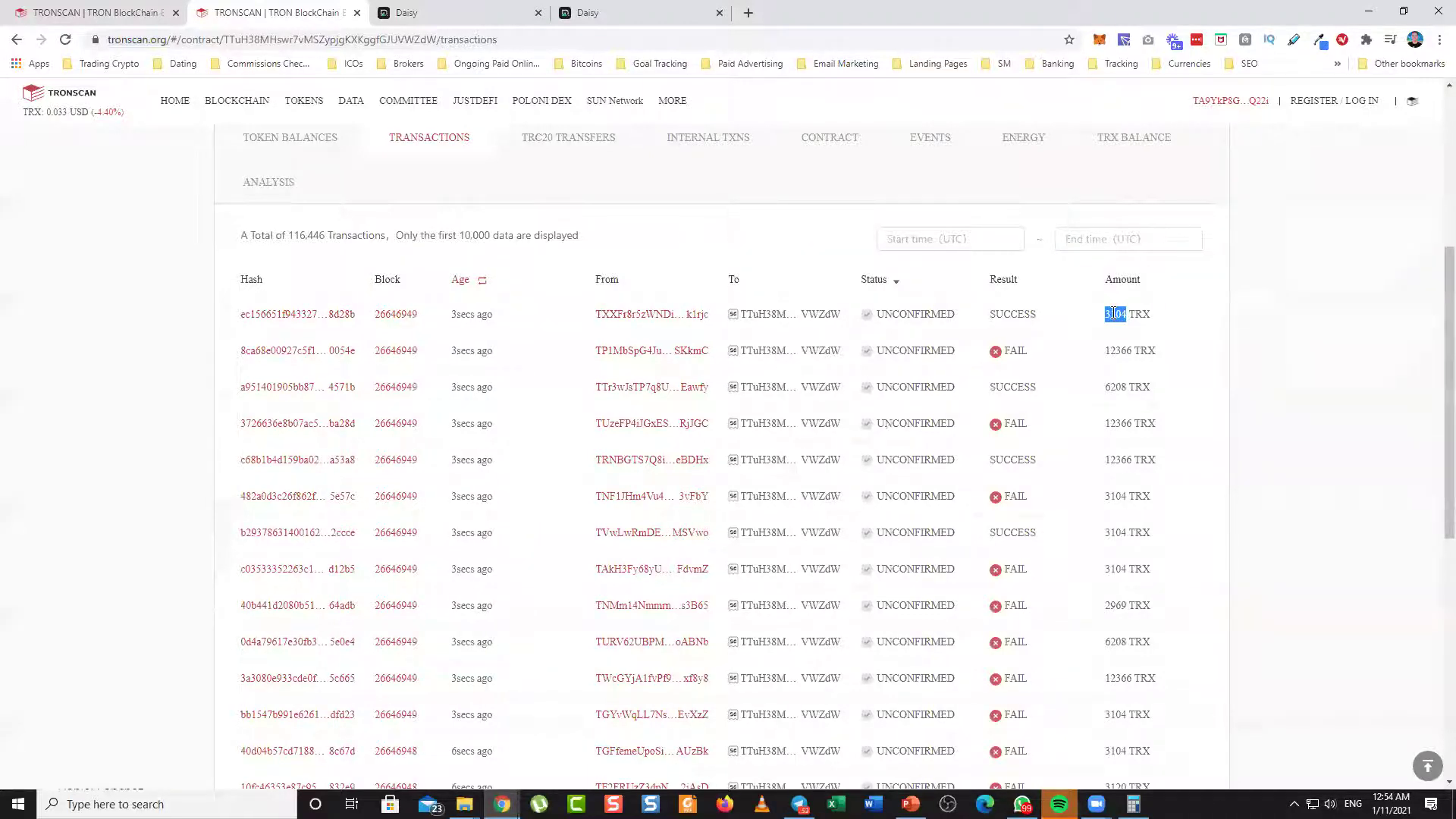
{"action": "scroll", "coordinate": [1113, 314], "scroll_direction": "up", "scroll_amount": 5}
{"action": "scroll", "coordinate": [1046, 327], "scroll_direction": "down", "scroll_amount": 2}
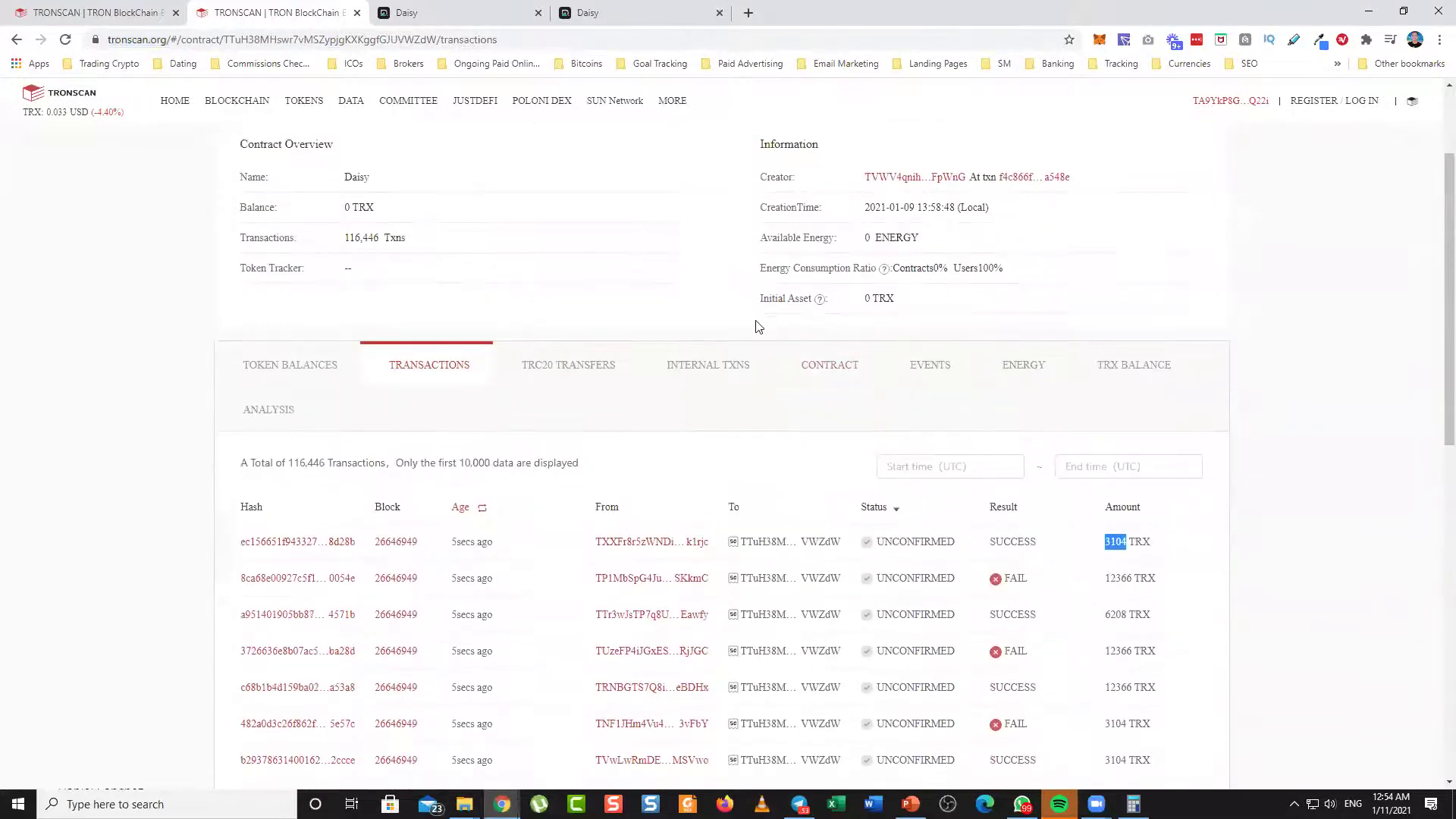
- Return to the contract details and show its Write Contract functions
{"action": "left_click", "coordinate": [809, 362]}
{"action": "scroll", "coordinate": [429, 207], "scroll_direction": "down", "scroll_amount": 5}
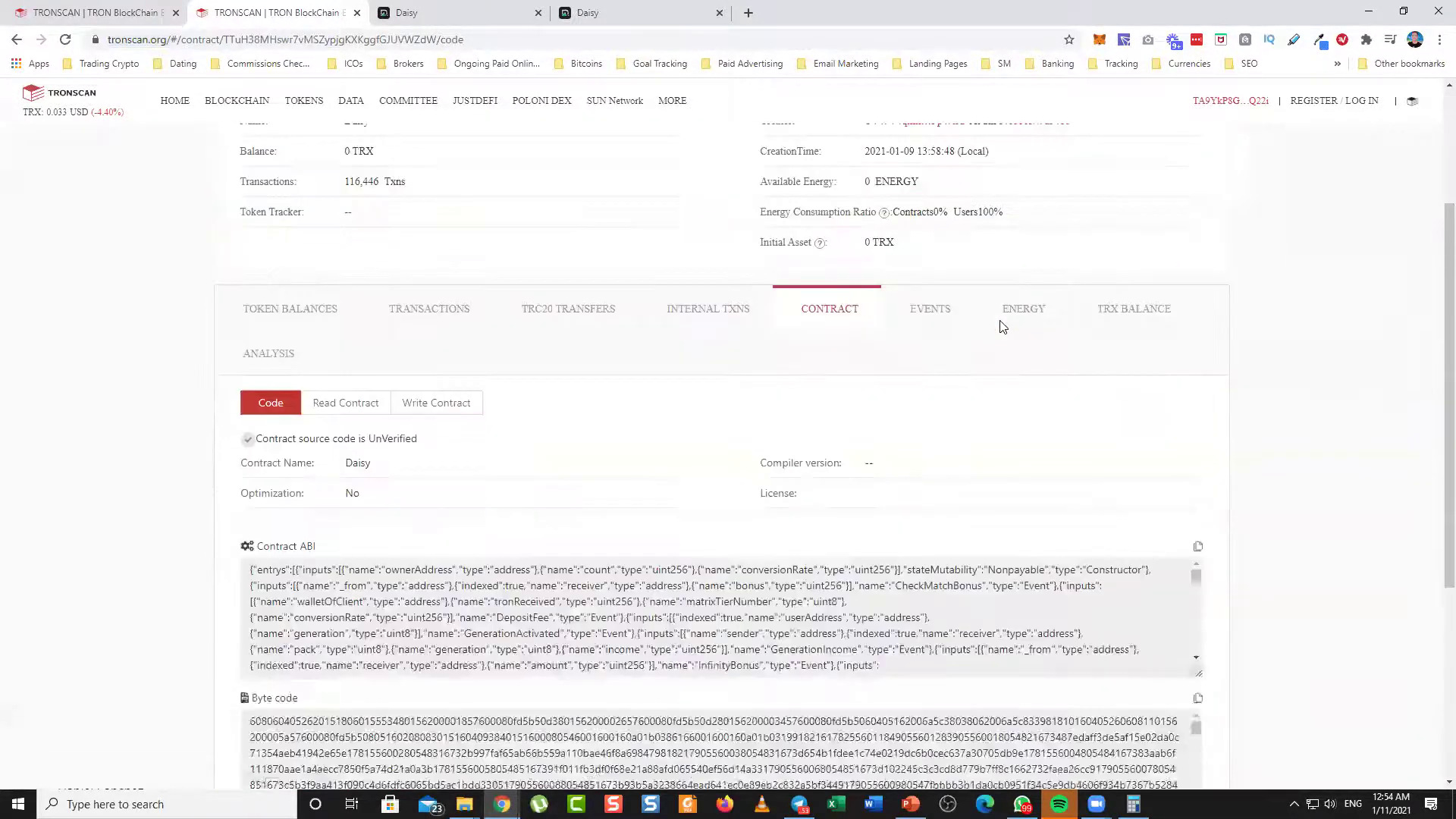
{"action": "left_click", "coordinate": [413, 156]}
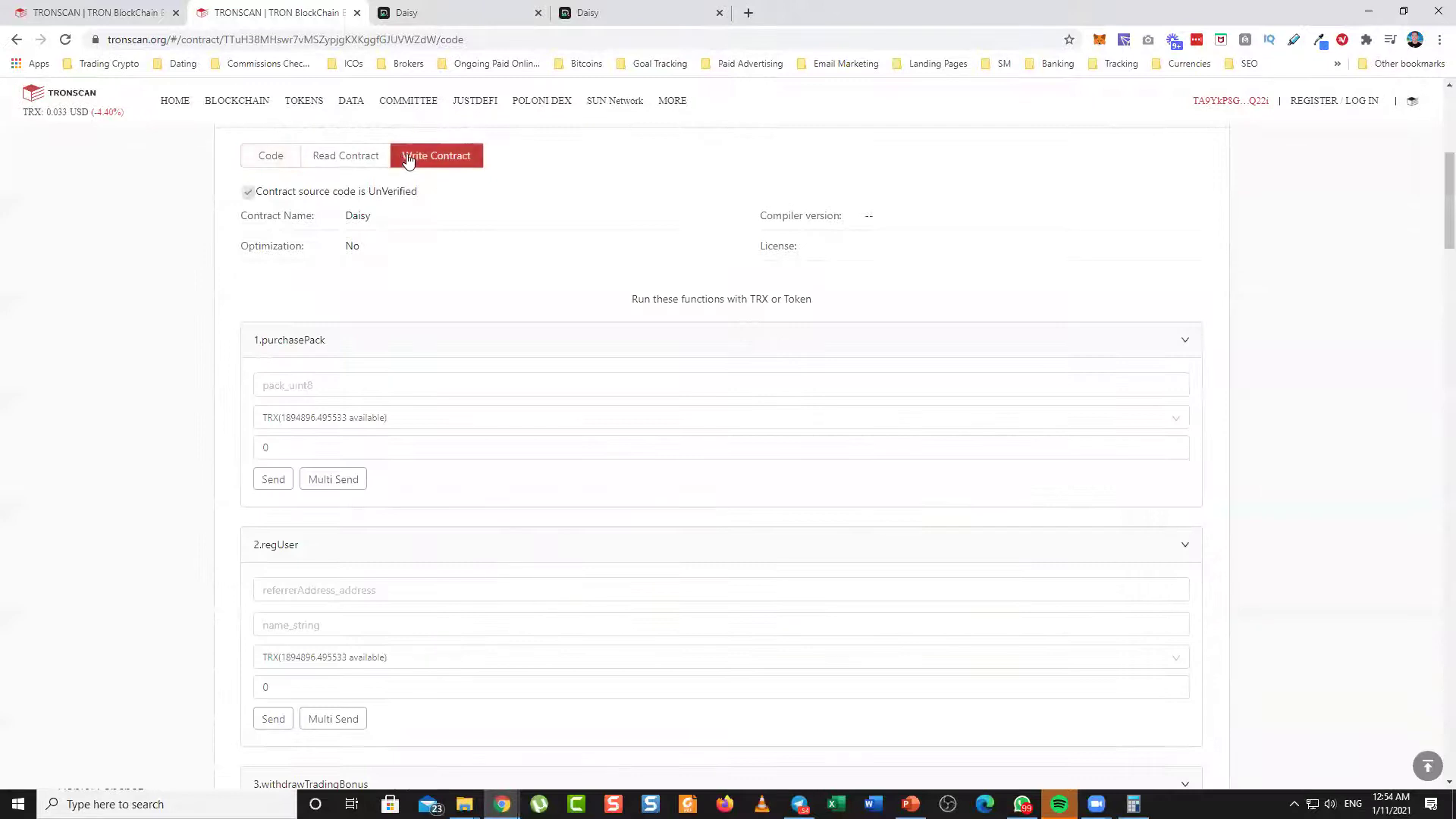
{"action": "scroll", "coordinate": [723, 208], "scroll_direction": "down", "scroll_amount": 5}
- Go through the regUser referrer and name fields, then set 3104 as its TRX amount
{"action": "left_click", "coordinate": [311, 210]}
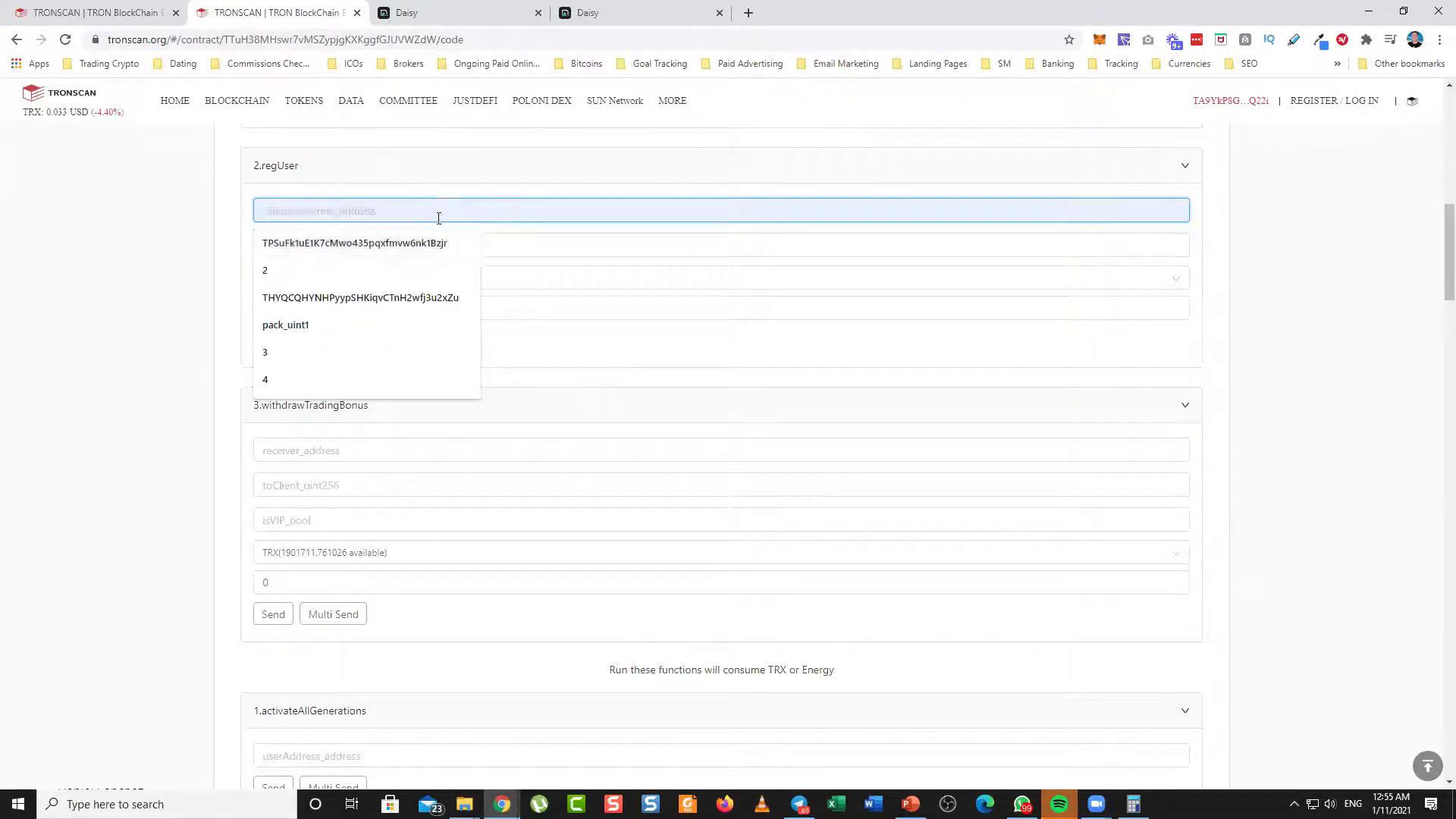
{"action": "left_click", "coordinate": [356, 184]}
{"action": "left_click", "coordinate": [324, 208]}
{"action": "left_click", "coordinate": [364, 196]}
{"action": "left_click", "coordinate": [353, 205]}
{"action": "left_click", "coordinate": [335, 244]}
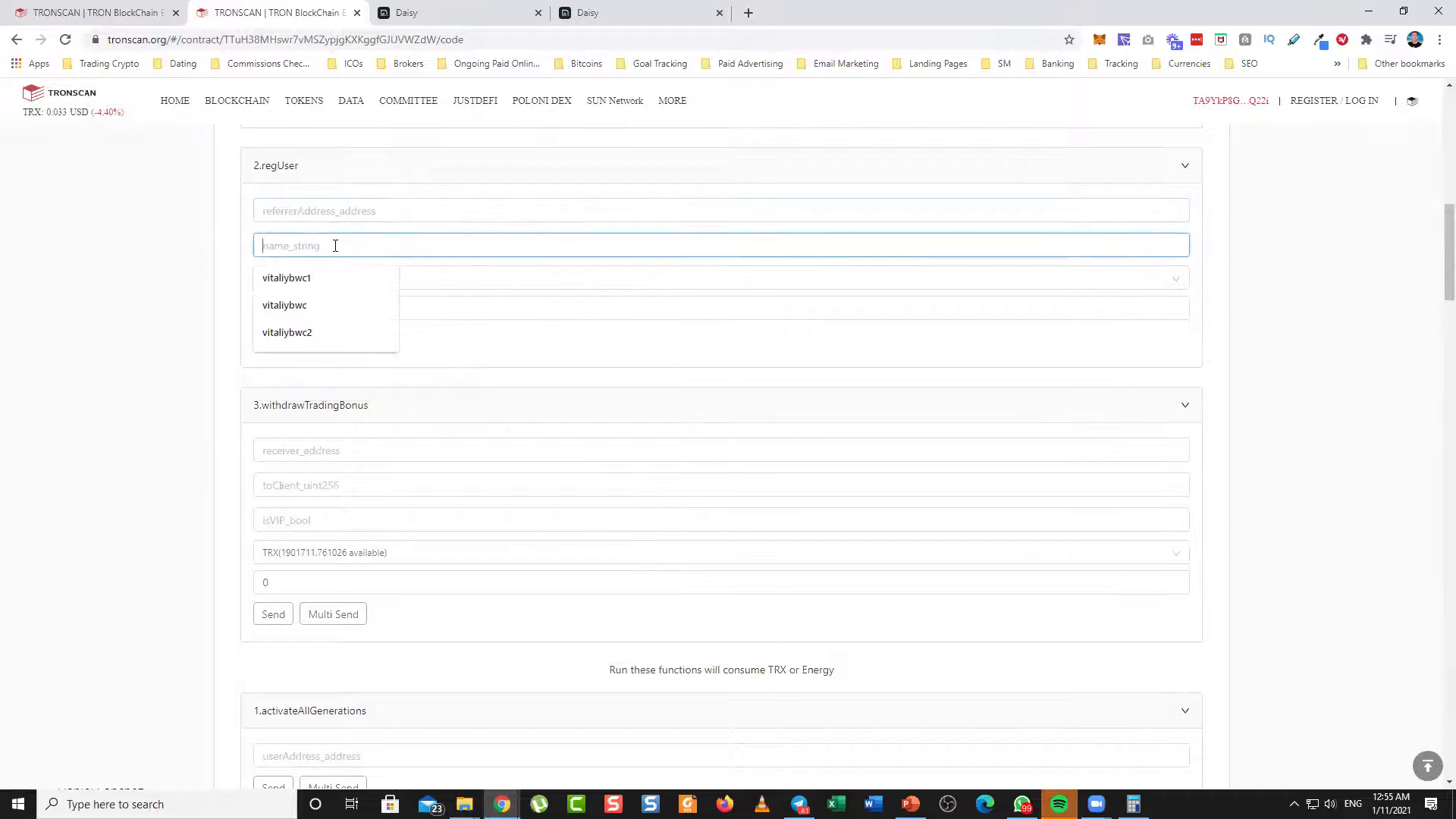
{"action": "left_click", "coordinate": [233, 259]}
{"action": "double_click", "coordinate": [263, 308]}
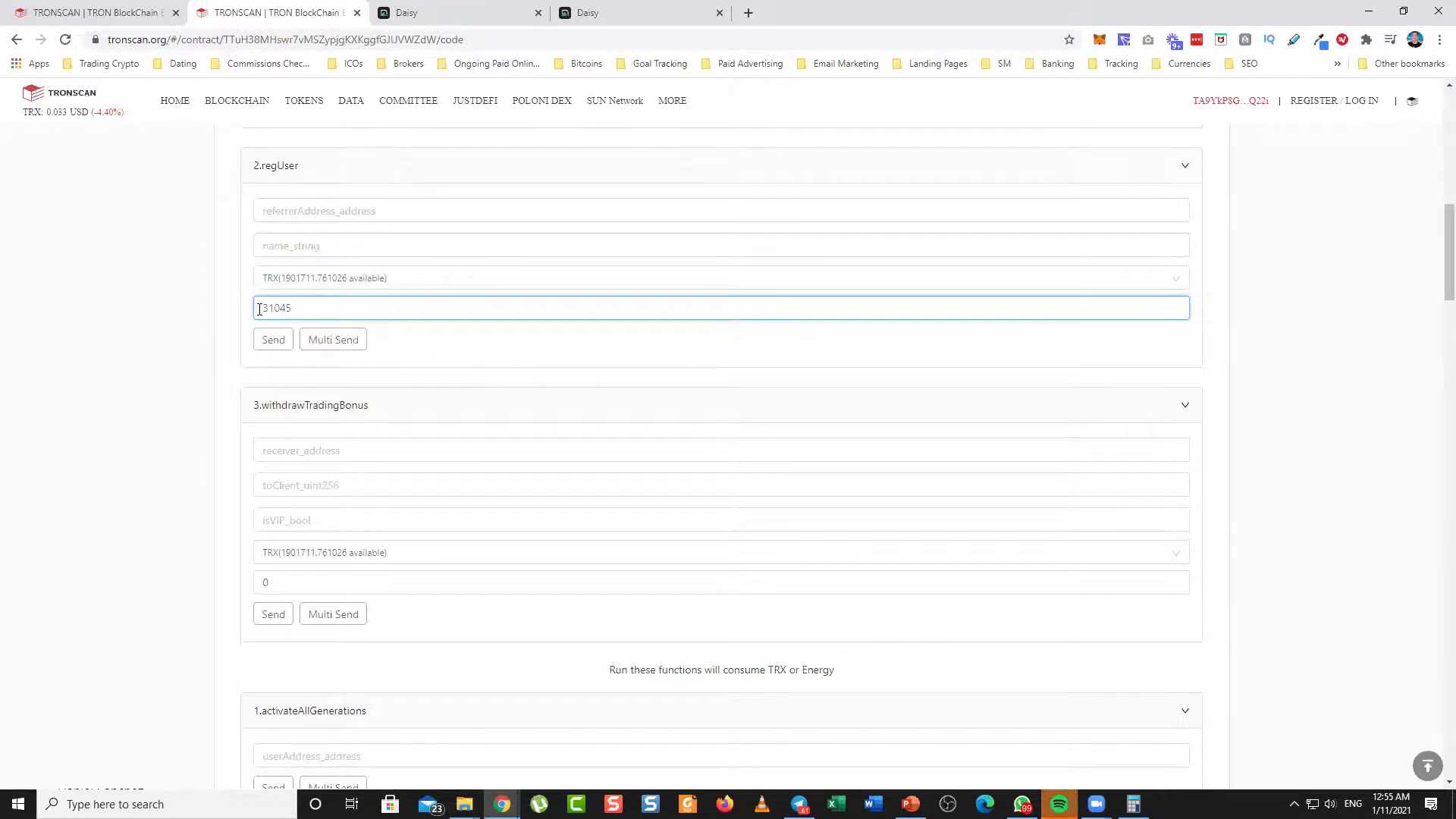
{"action": "double_click", "coordinate": [296, 312]}
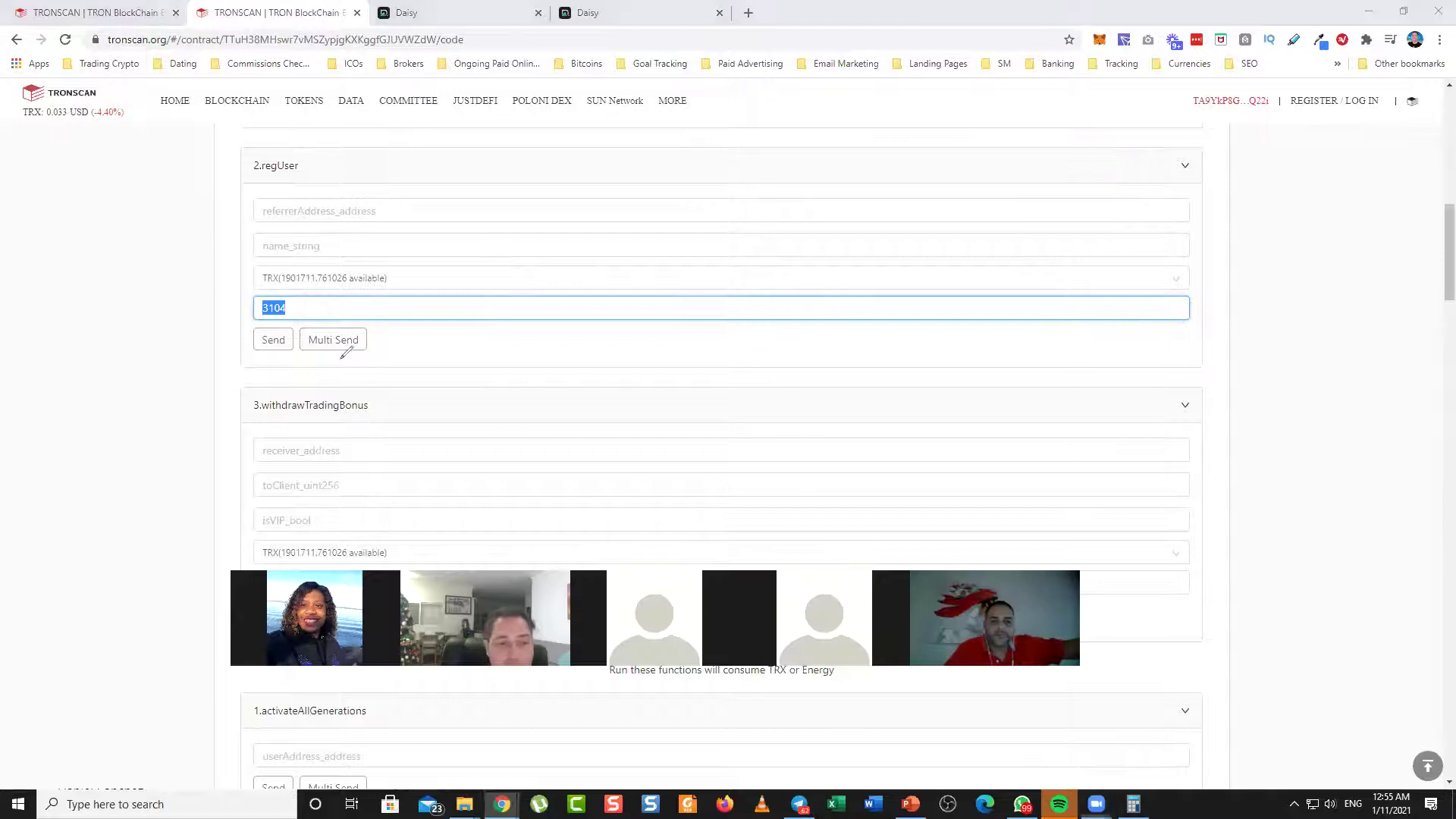
{"action": "left_click_drag", "start_coordinate": [326, 361], "coordinate": [390, 362]}
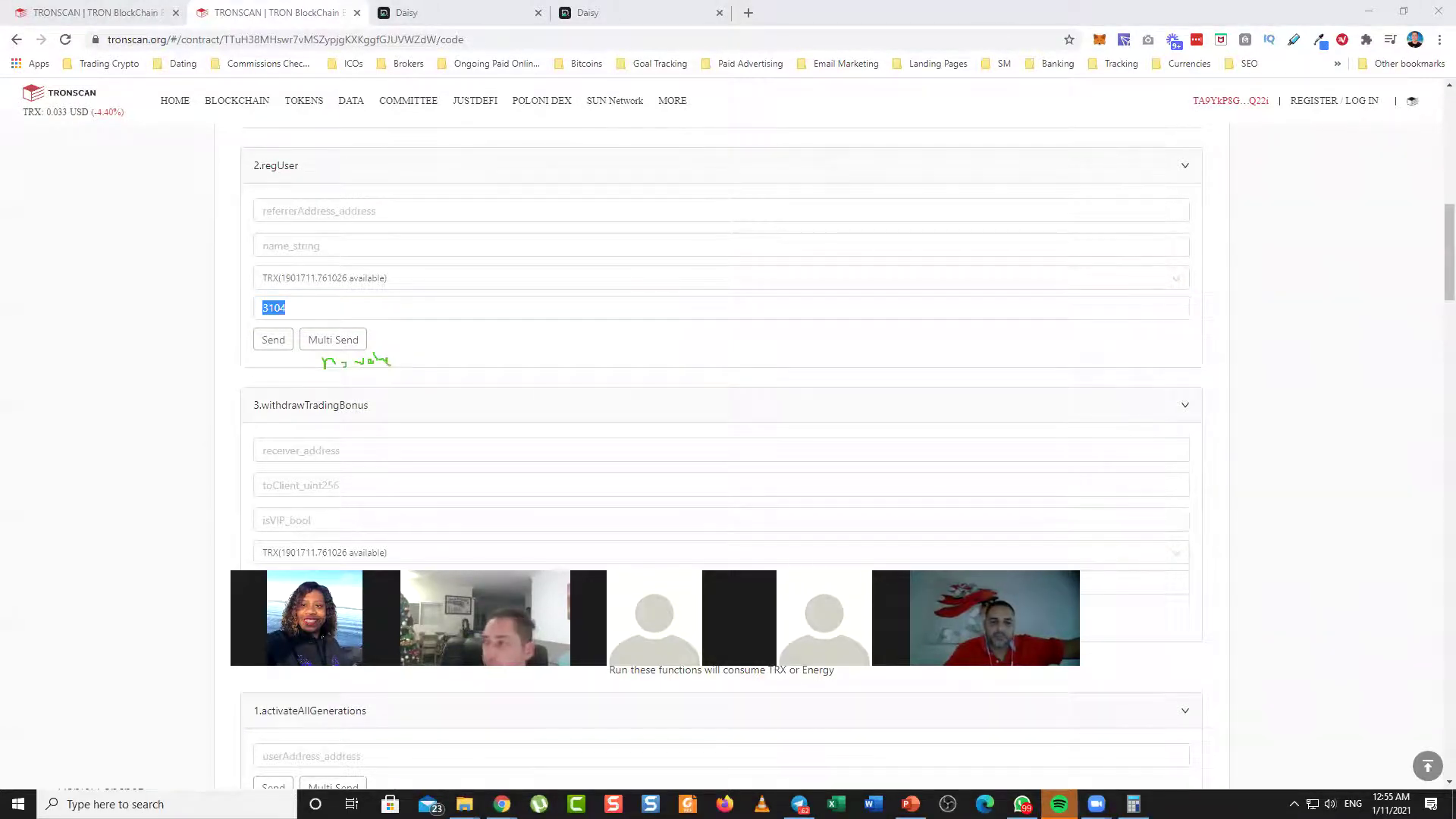
- In TronLink, switch to the 354.06454 TRX account and open its TRX history
{"action": "left_click", "coordinate": [1123, 39]}
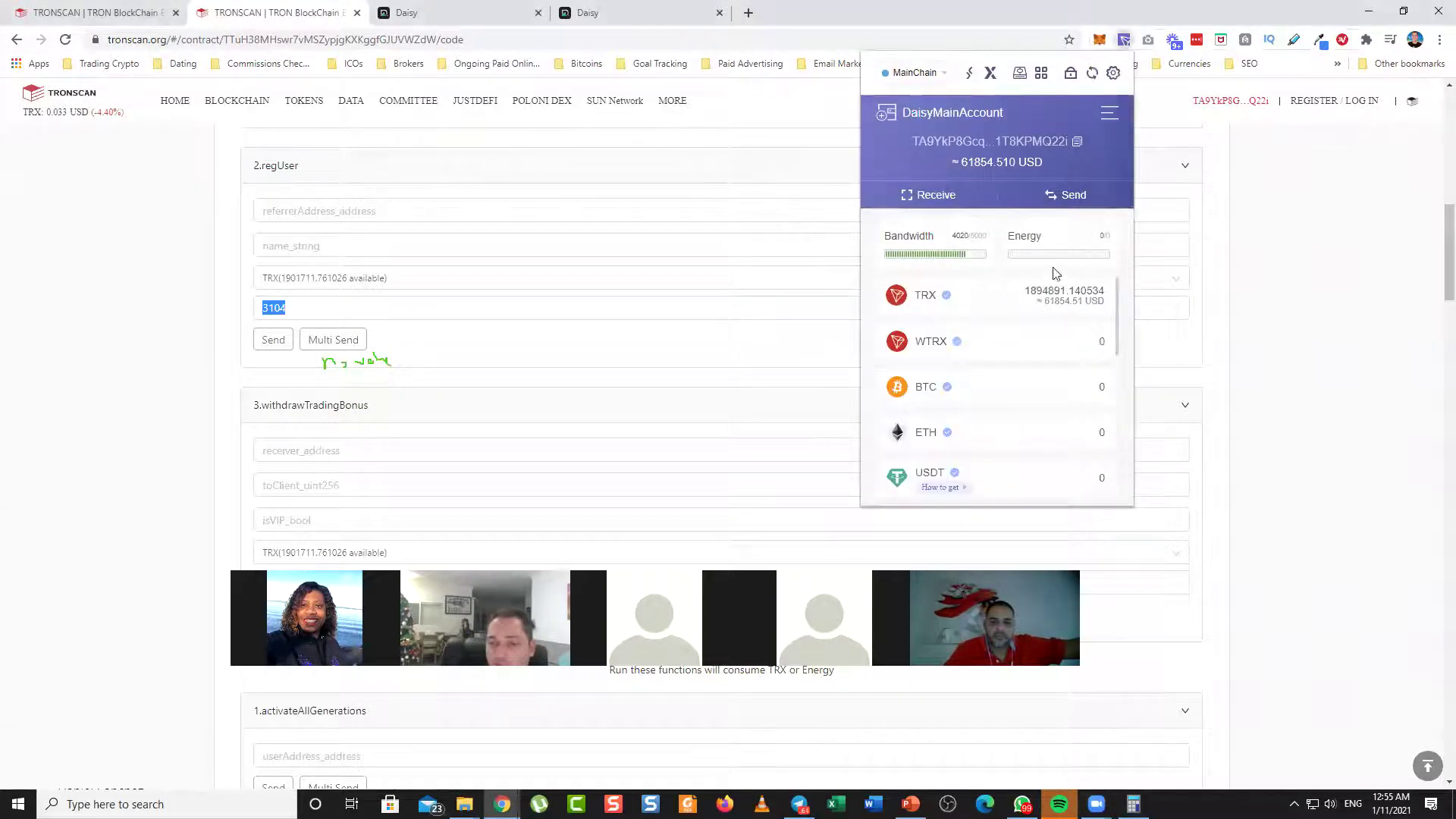
{"action": "left_click", "coordinate": [984, 115]}
{"action": "scroll", "coordinate": [963, 334], "scroll_direction": "down", "scroll_amount": 3}
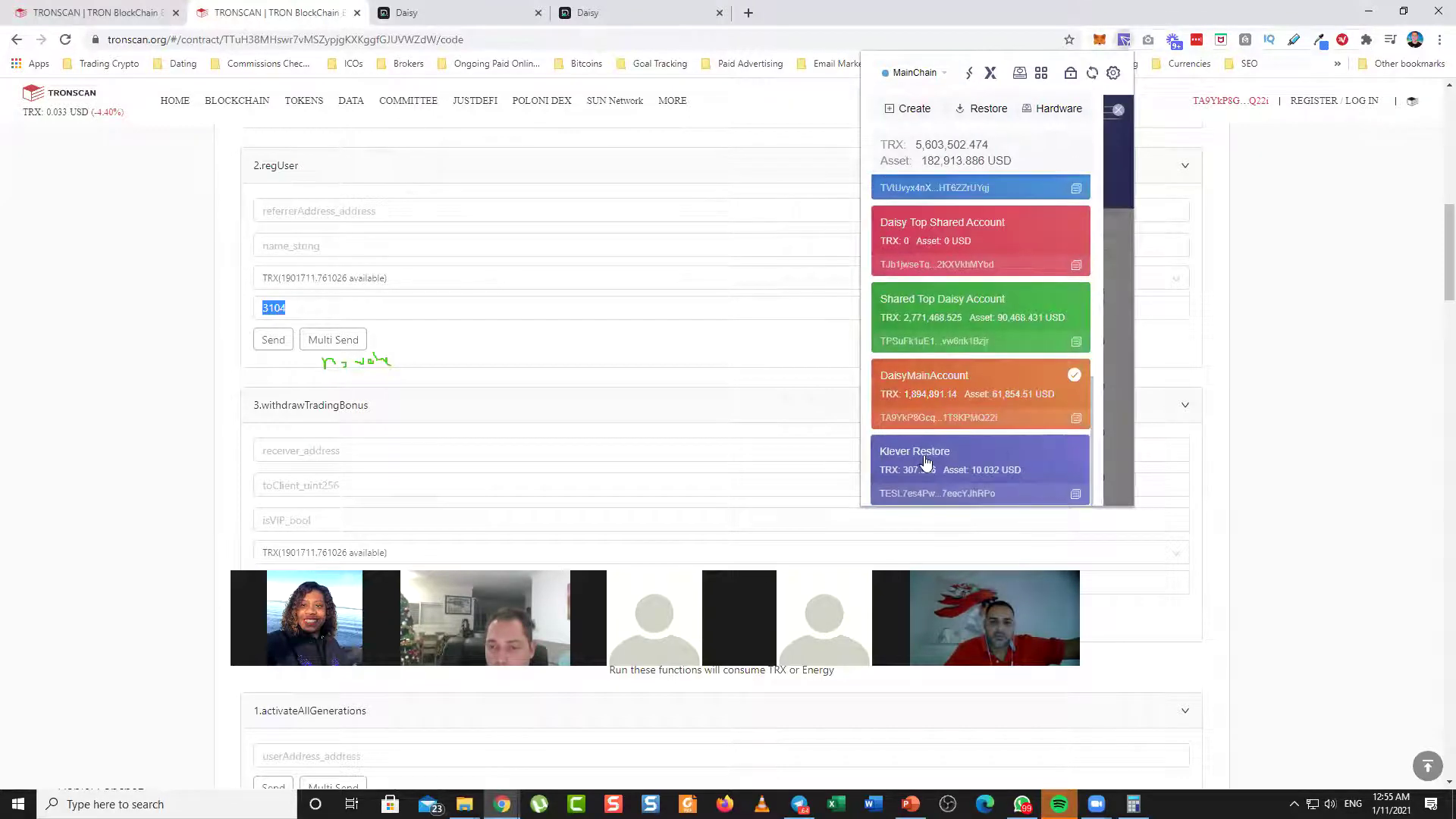
{"action": "scroll", "coordinate": [936, 309], "scroll_direction": "down", "scroll_amount": 2}
{"action": "scroll", "coordinate": [931, 303], "scroll_direction": "up", "scroll_amount": 2}
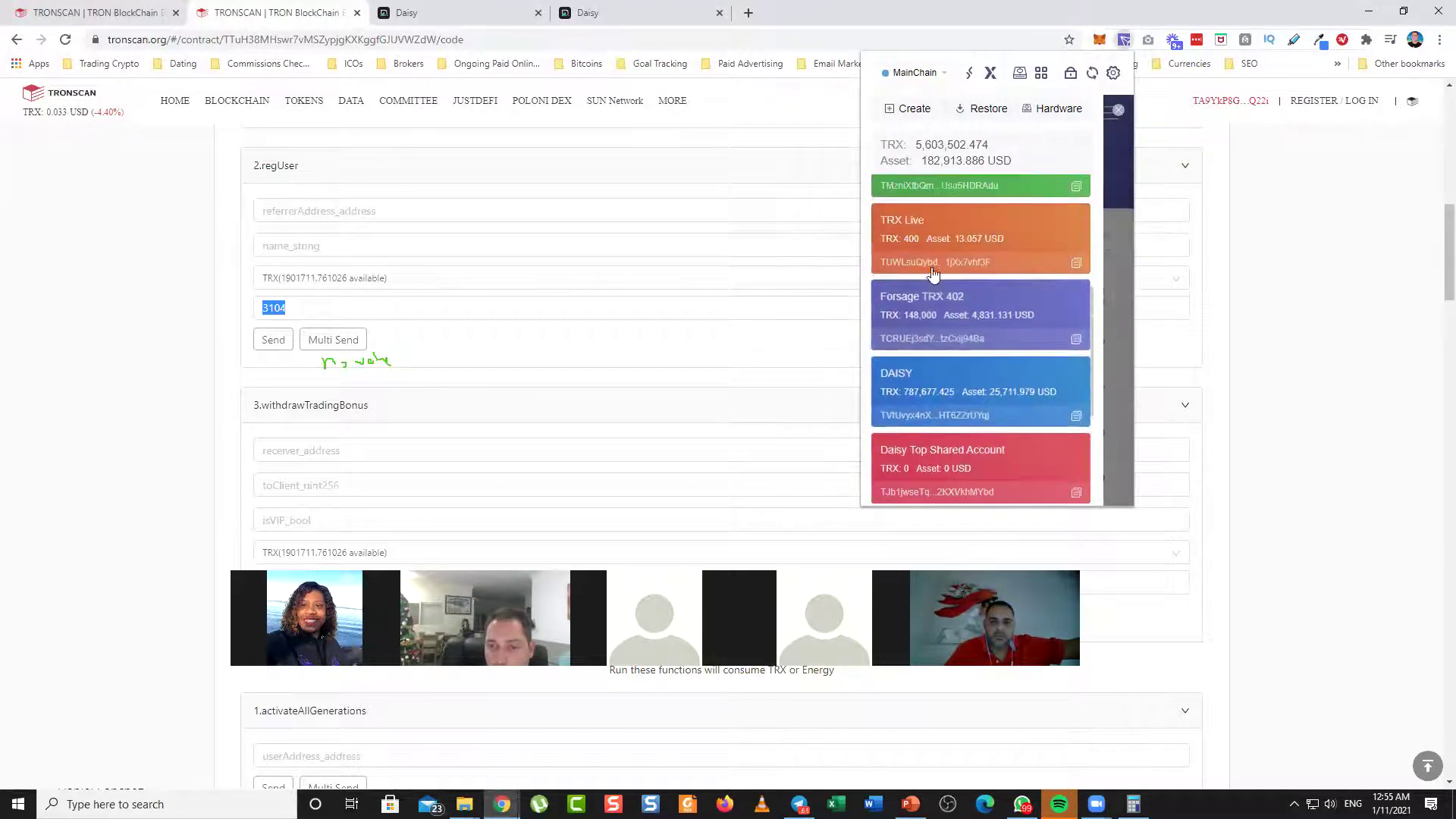
{"action": "scroll", "coordinate": [932, 310], "scroll_direction": "down", "scroll_amount": 2}
{"action": "scroll", "coordinate": [932, 310], "scroll_direction": "down", "scroll_amount": 1}
{"action": "scroll", "coordinate": [925, 299], "scroll_direction": "up", "scroll_amount": 2}
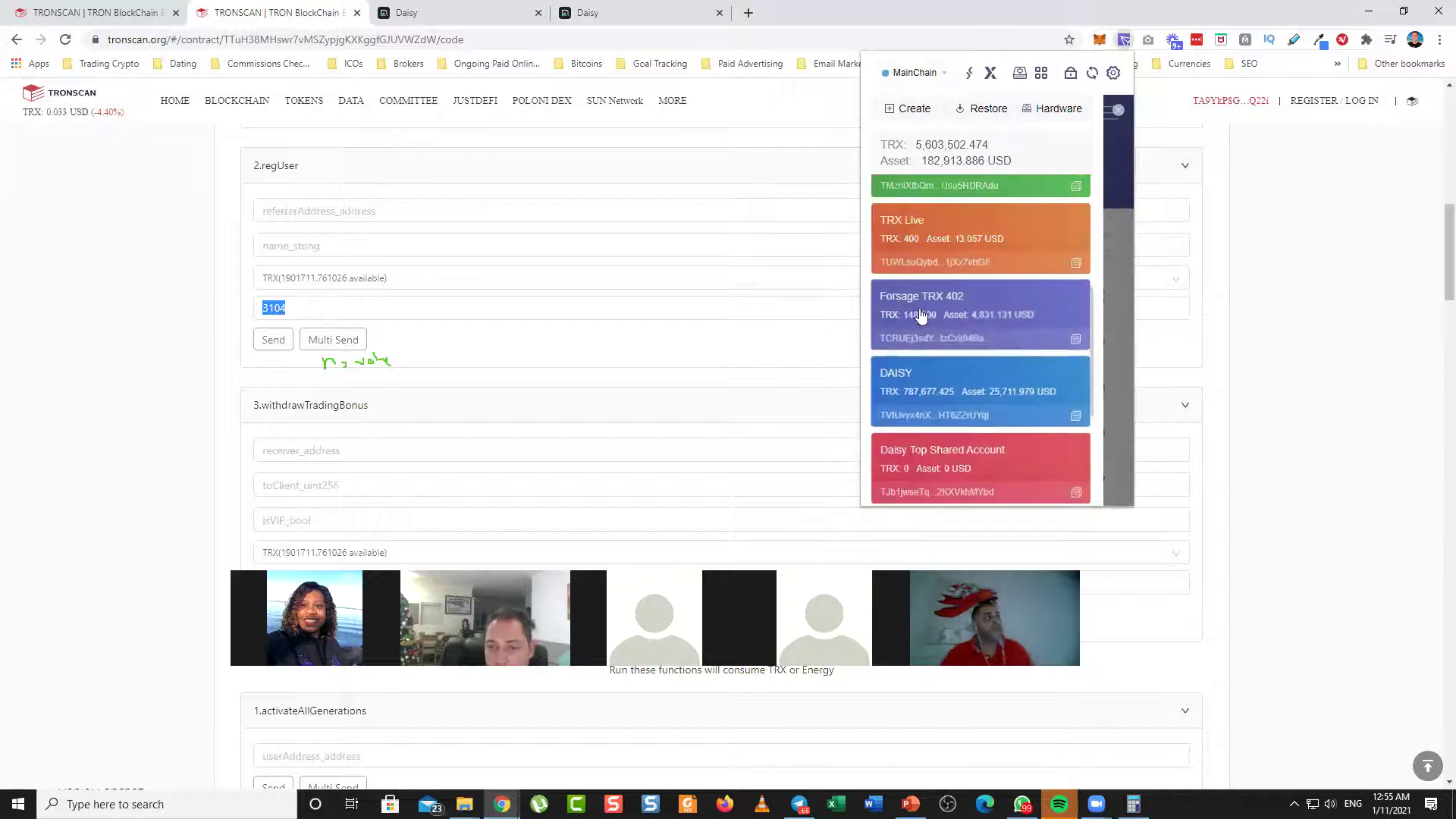
{"action": "scroll", "coordinate": [913, 272], "scroll_direction": "down", "scroll_amount": 2}
{"action": "scroll", "coordinate": [914, 281], "scroll_direction": "down", "scroll_amount": 1}
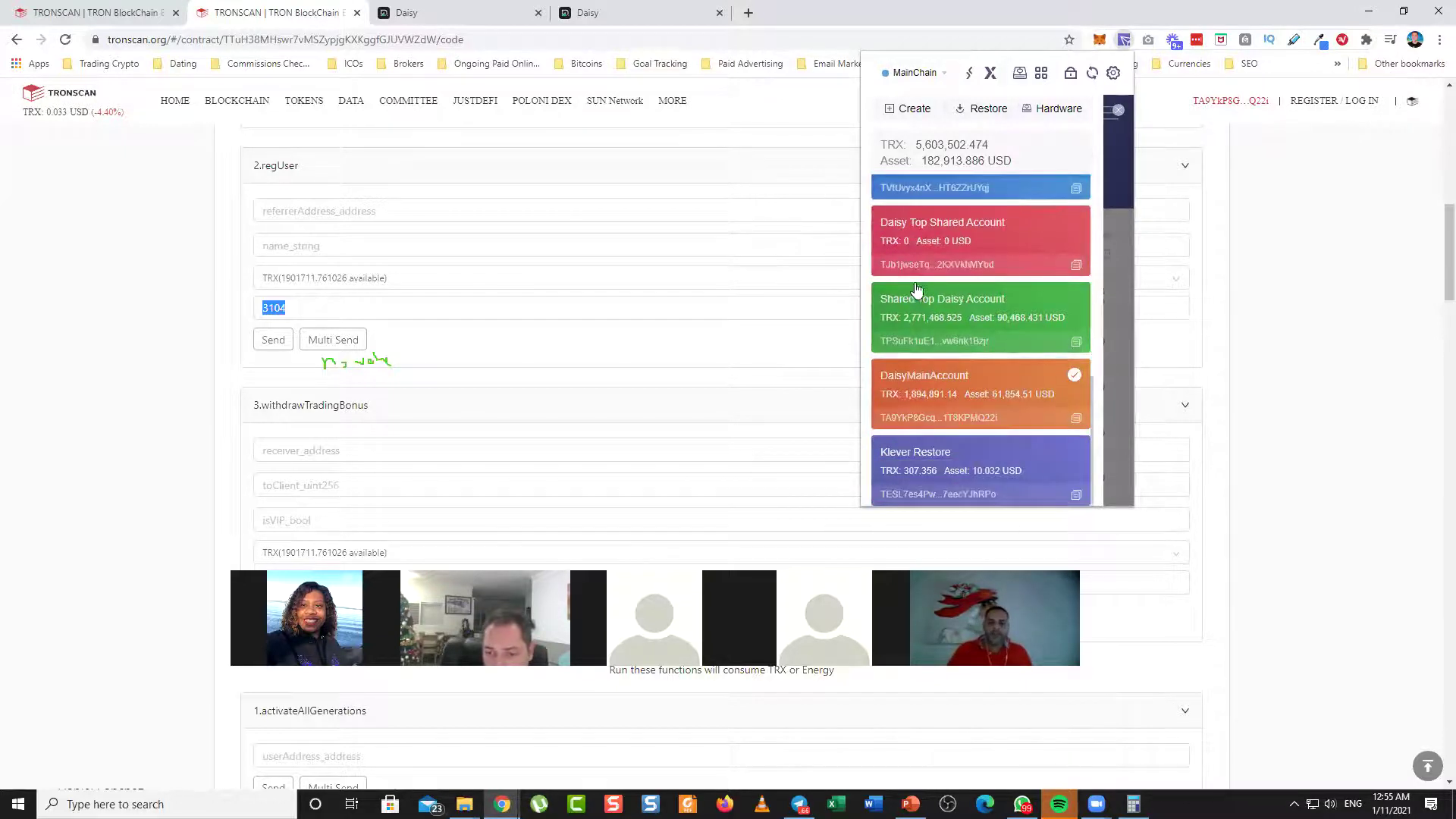
{"action": "scroll", "coordinate": [925, 318], "scroll_direction": "up", "scroll_amount": 3}
{"action": "scroll", "coordinate": [930, 345], "scroll_direction": "up", "scroll_amount": 2}
{"action": "scroll", "coordinate": [917, 394], "scroll_direction": "down", "scroll_amount": 1}
{"action": "left_click", "coordinate": [910, 421]}
{"action": "left_click", "coordinate": [985, 296]}
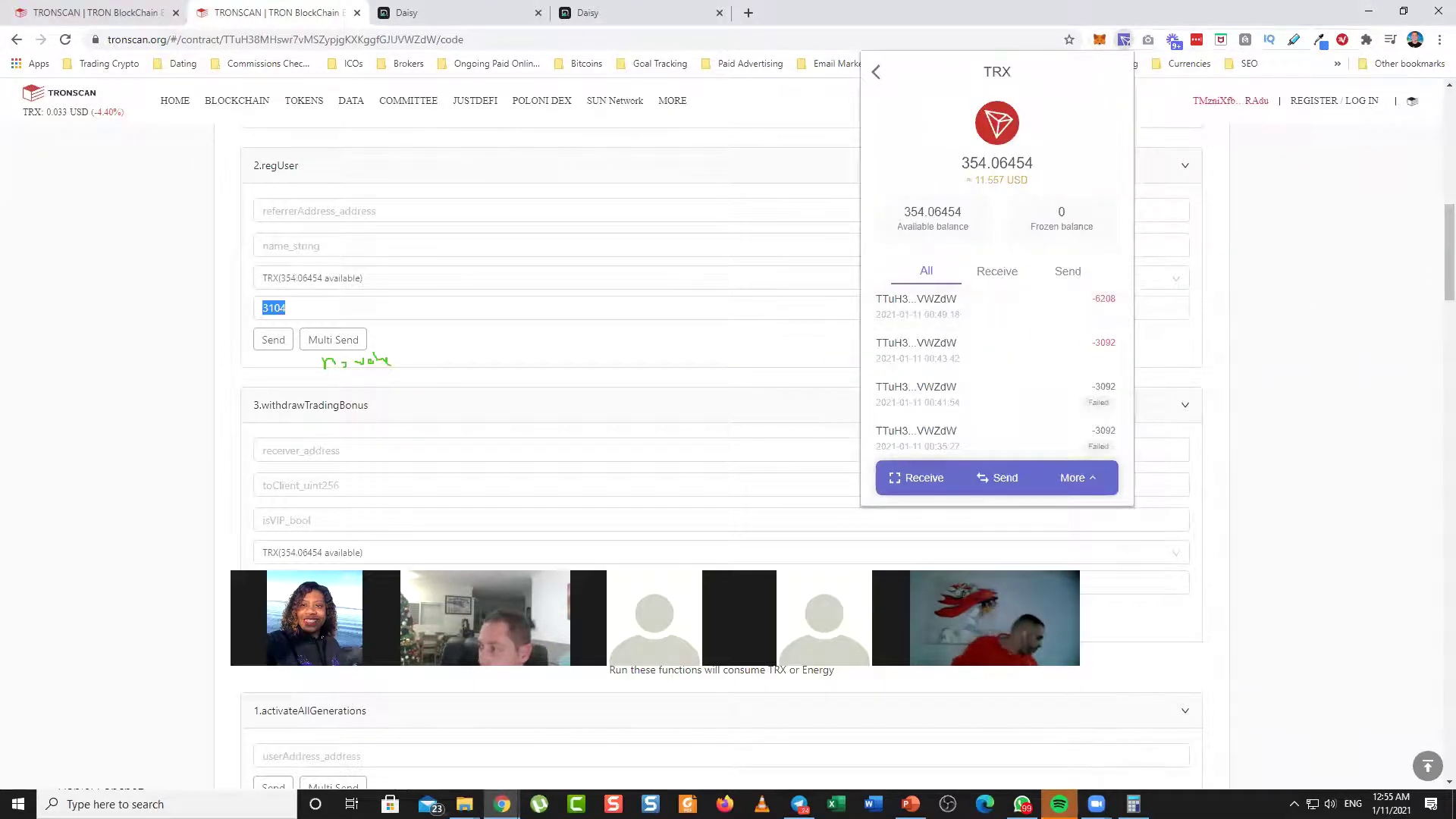
- Mark the −3092 and −6208 transfers and the two failed −3092 attempts, then clear the marks
{"action": "mouse_move", "coordinate": [1080, 329]}
{"action": "left_mouse_down"}
{"action": "mouse_move", "coordinate": [1113, 334]}
{"action": "mouse_move", "coordinate": [1108, 401]}
{"action": "left_mouse_up"}
{"action": "mouse_move", "coordinate": [1099, 385]}
{"action": "left_mouse_down"}
{"action": "mouse_move", "coordinate": [1075, 408]}
{"action": "mouse_move", "coordinate": [1108, 438]}
{"action": "mouse_move", "coordinate": [1075, 441]}
{"action": "left_mouse_up"}
{"action": "mouse_move", "coordinate": [1079, 353]}
{"action": "left_mouse_down"}
{"action": "mouse_move", "coordinate": [1132, 347]}
{"action": "mouse_move", "coordinate": [1086, 312]}
{"action": "mouse_move", "coordinate": [1007, 363]}
{"action": "mouse_move", "coordinate": [1074, 340]}
{"action": "left_mouse_up"}
{"action": "left_click_drag", "start_coordinate": [1071, 334], "coordinate": [1063, 366]}
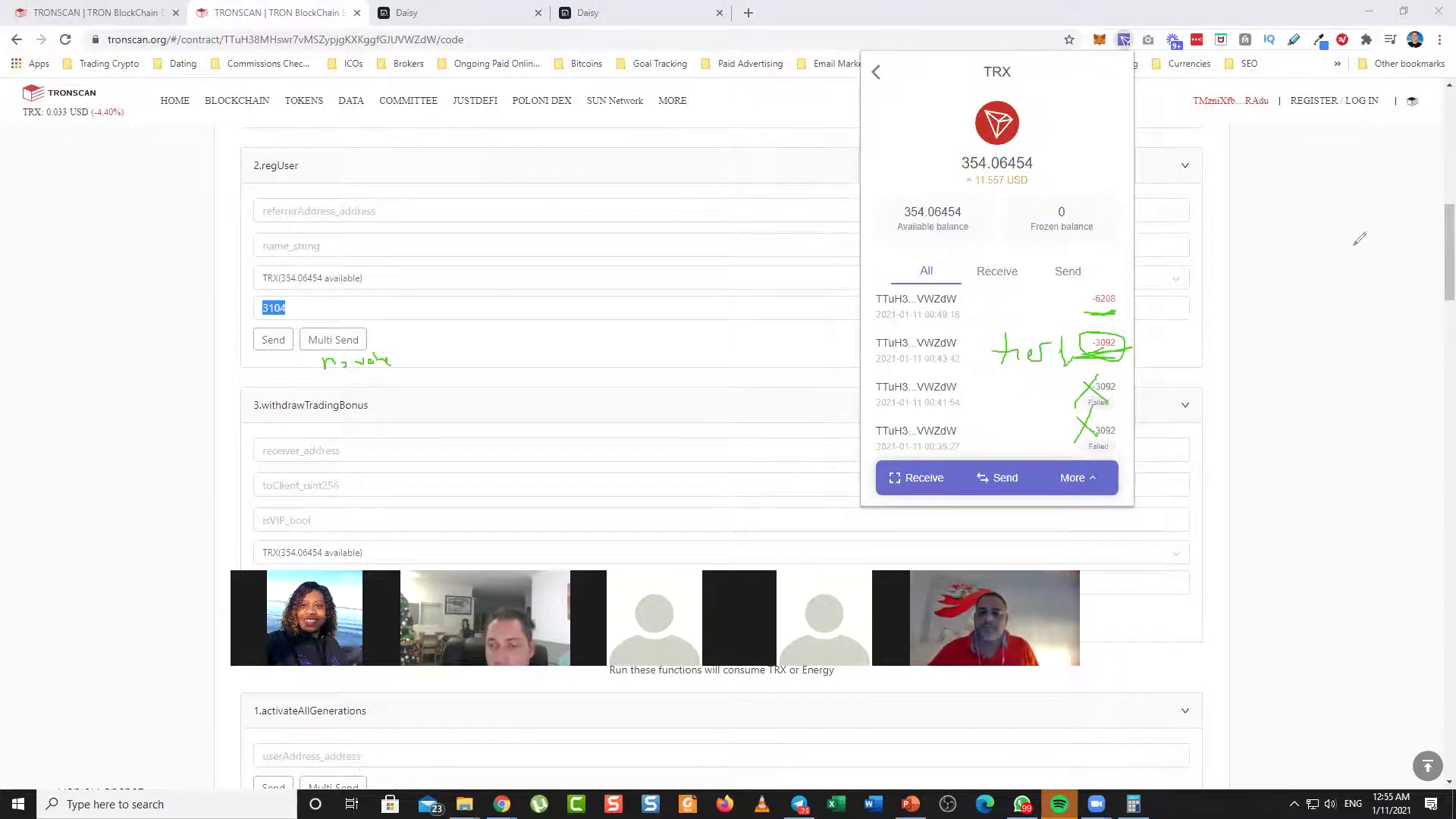
{"action": "key", "text": "Escape"}
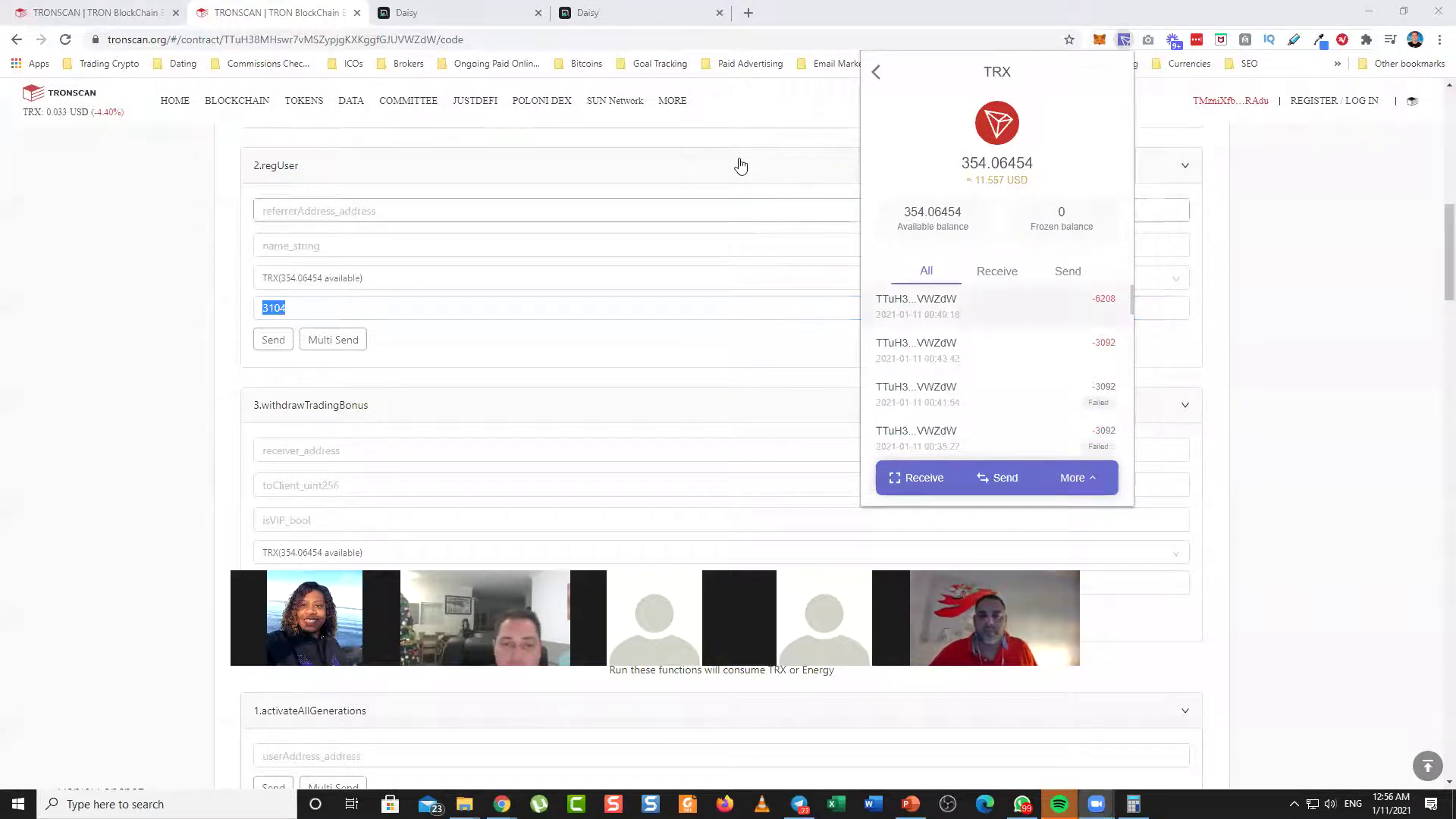
- Close the wallet popup, enter pack number 2 in purchasePack and clear its amount field
{"action": "left_click", "coordinate": [740, 163]}
{"action": "left_click", "coordinate": [740, 163]}
{"action": "left_click", "coordinate": [273, 211]}
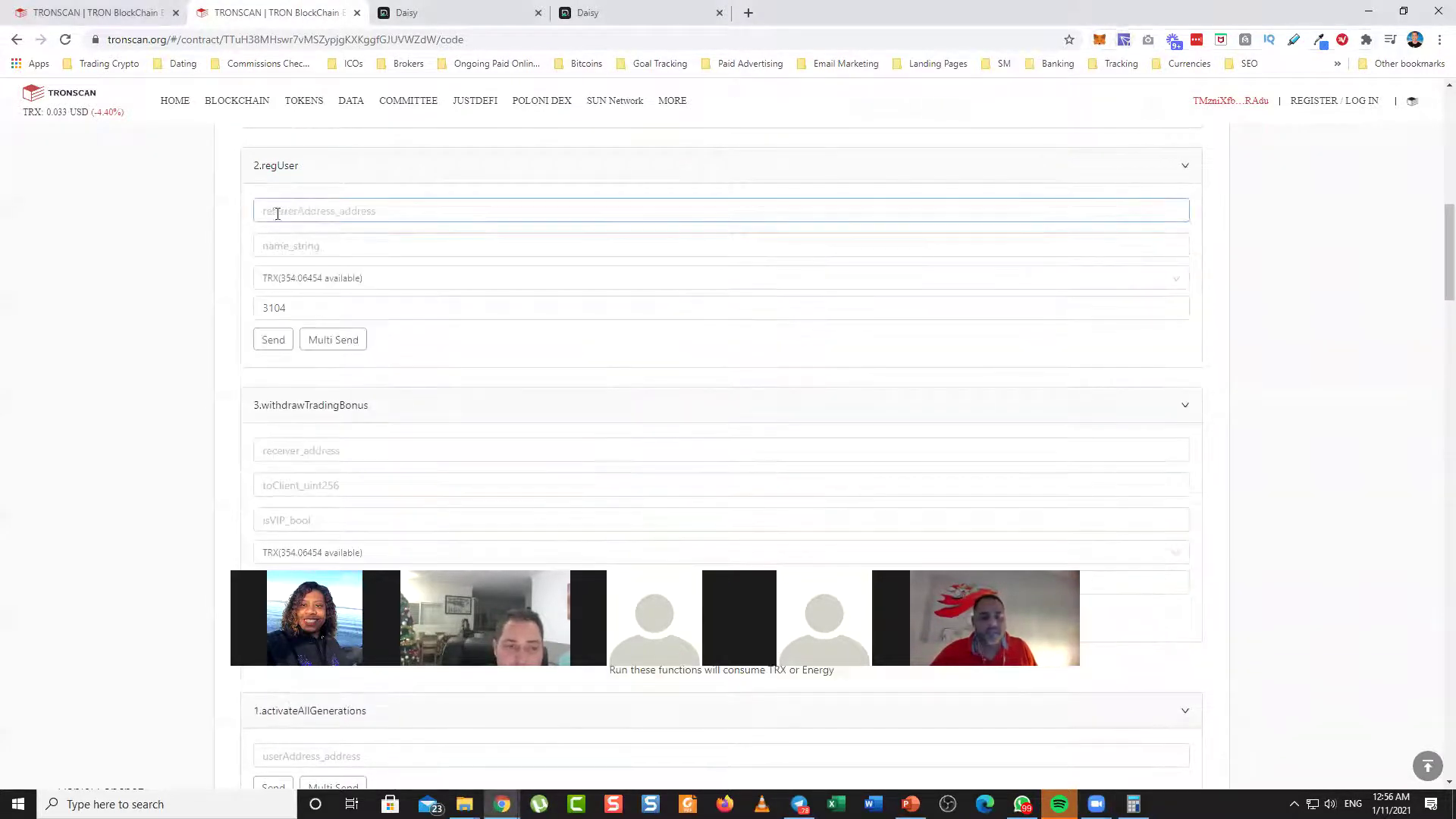
{"action": "scroll", "coordinate": [273, 212], "scroll_direction": "up", "scroll_amount": 3}
{"action": "left_click", "coordinate": [283, 231]}
{"action": "left_click", "coordinate": [288, 232]}
{"action": "type", "text": "2"}
{"action": "left_click", "coordinate": [302, 296]}
{"action": "key", "text": "BackSpace"}
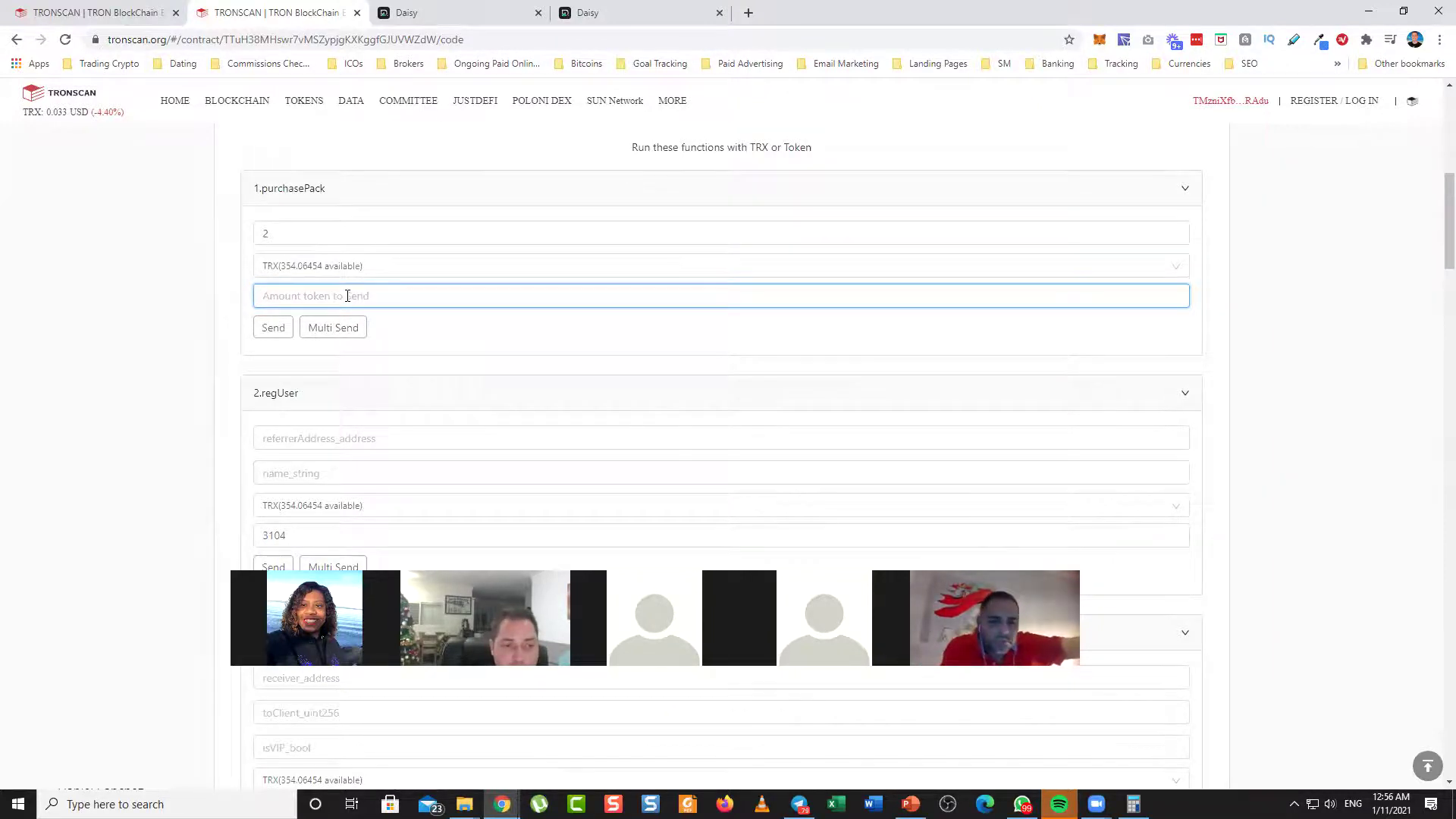
- Mark the 3115, 6208, 49114 and 195809 TRX amounts in the latest transactions, then bring up Calculator
{"action": "scroll", "coordinate": [347, 296], "scroll_direction": "up", "scroll_amount": 5}
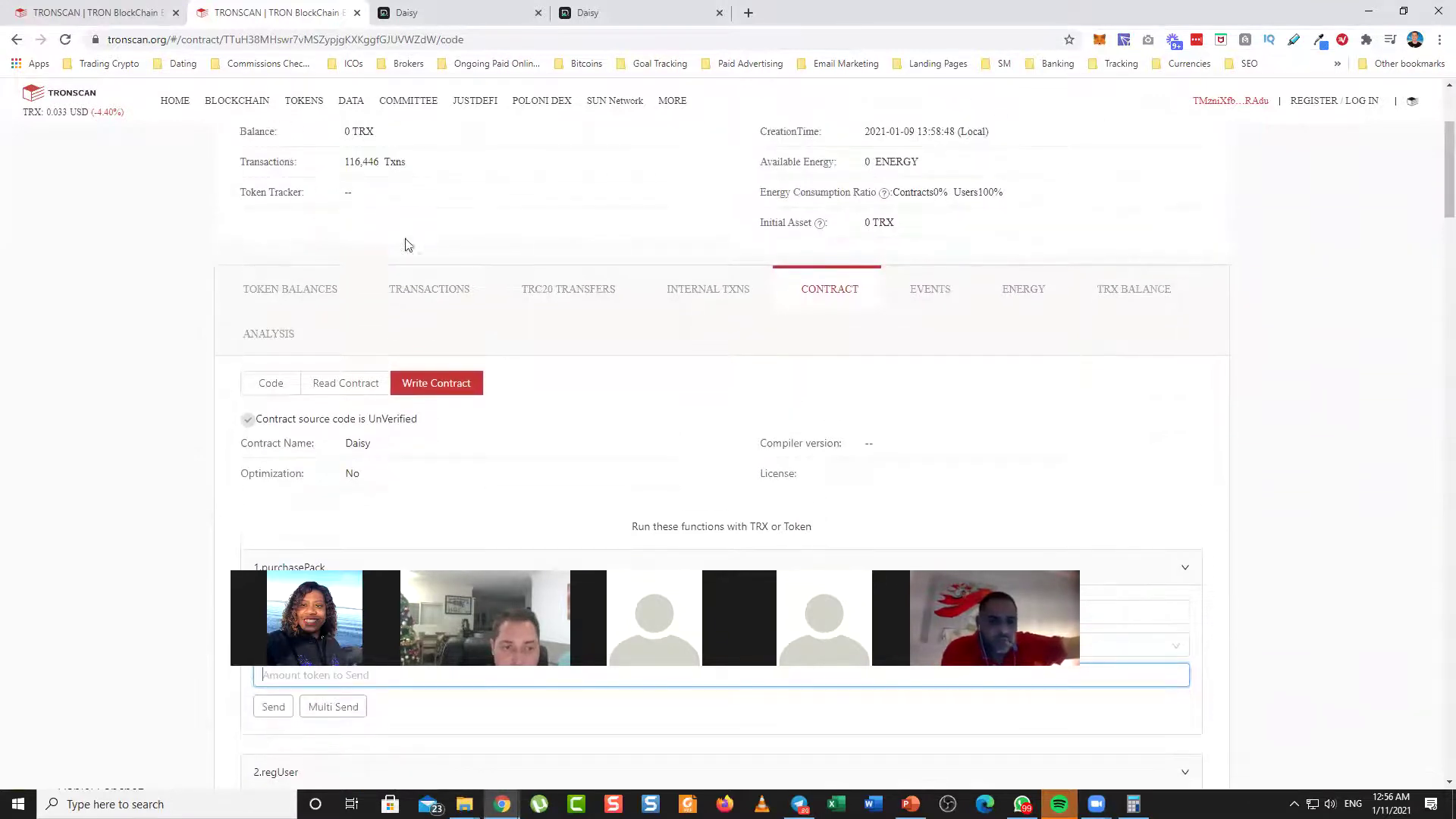
{"action": "left_click", "coordinate": [429, 289]}
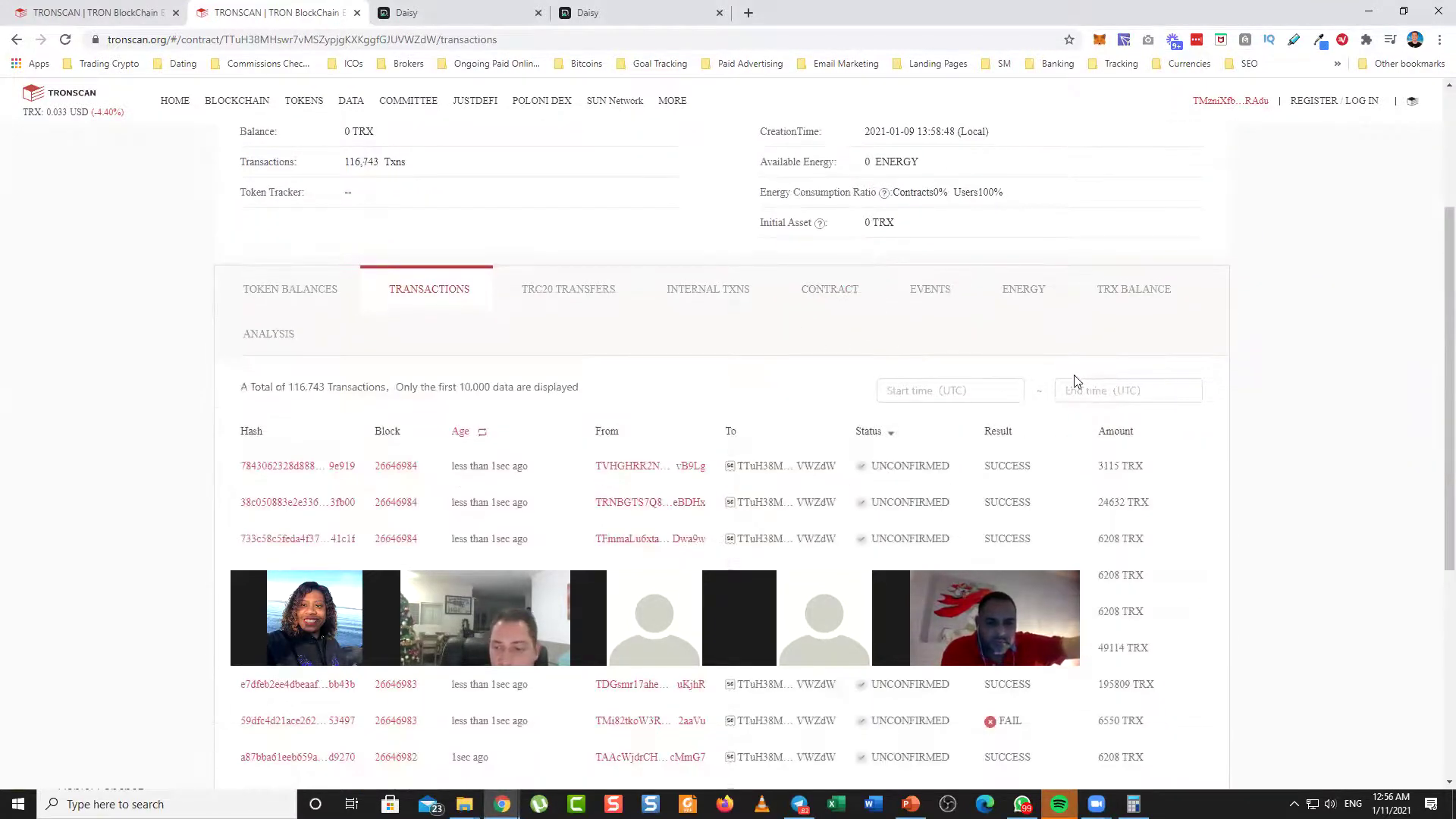
{"action": "scroll", "coordinate": [1077, 380], "scroll_direction": "down", "scroll_amount": 3}
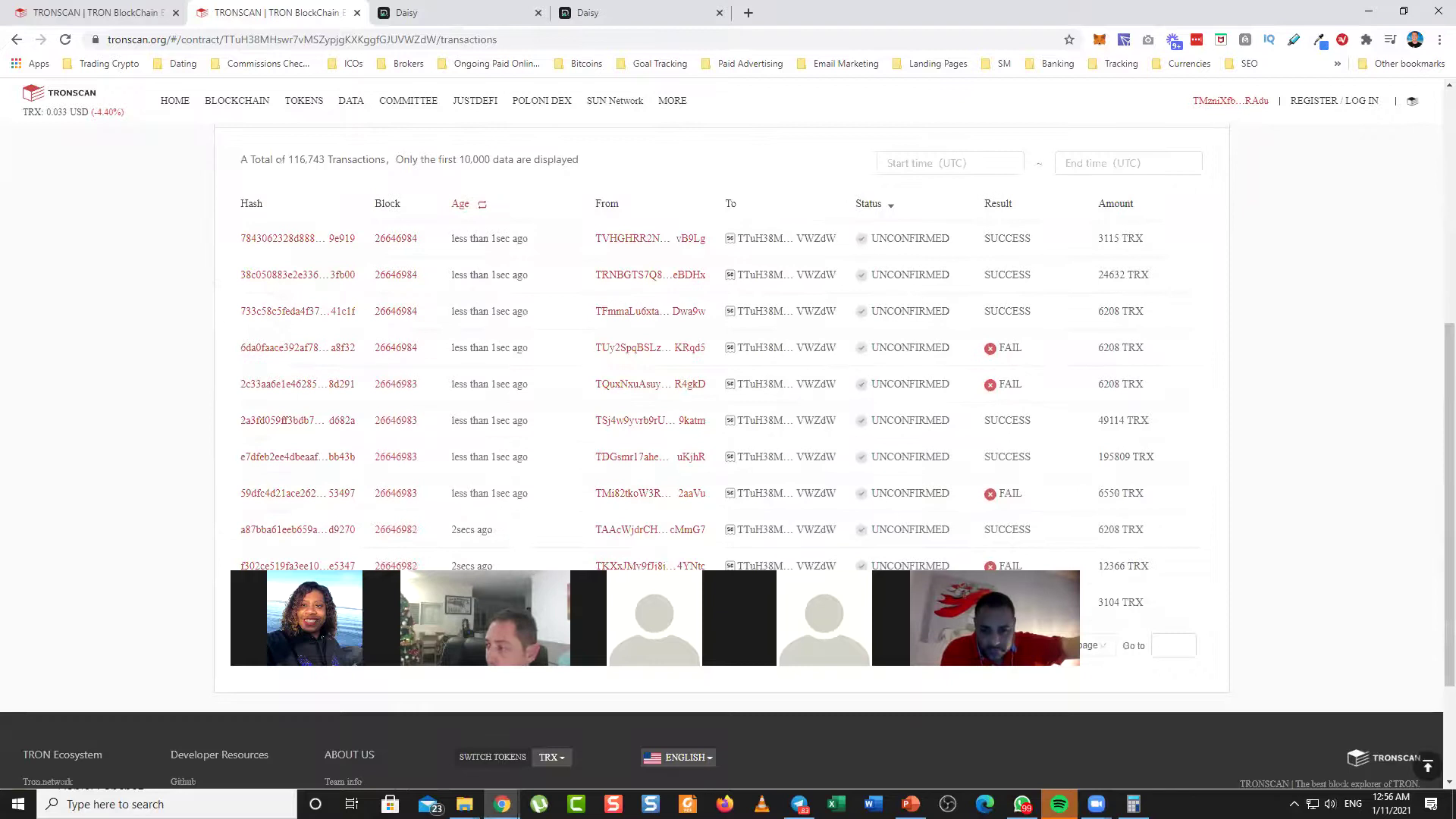
{"action": "mouse_move", "coordinate": [1064, 236]}
{"action": "left_mouse_down"}
{"action": "mouse_move", "coordinate": [1179, 235]}
{"action": "mouse_move", "coordinate": [1097, 229]}
{"action": "mouse_move", "coordinate": [1166, 217]}
{"action": "mouse_move", "coordinate": [1212, 226]}
{"action": "left_mouse_up"}
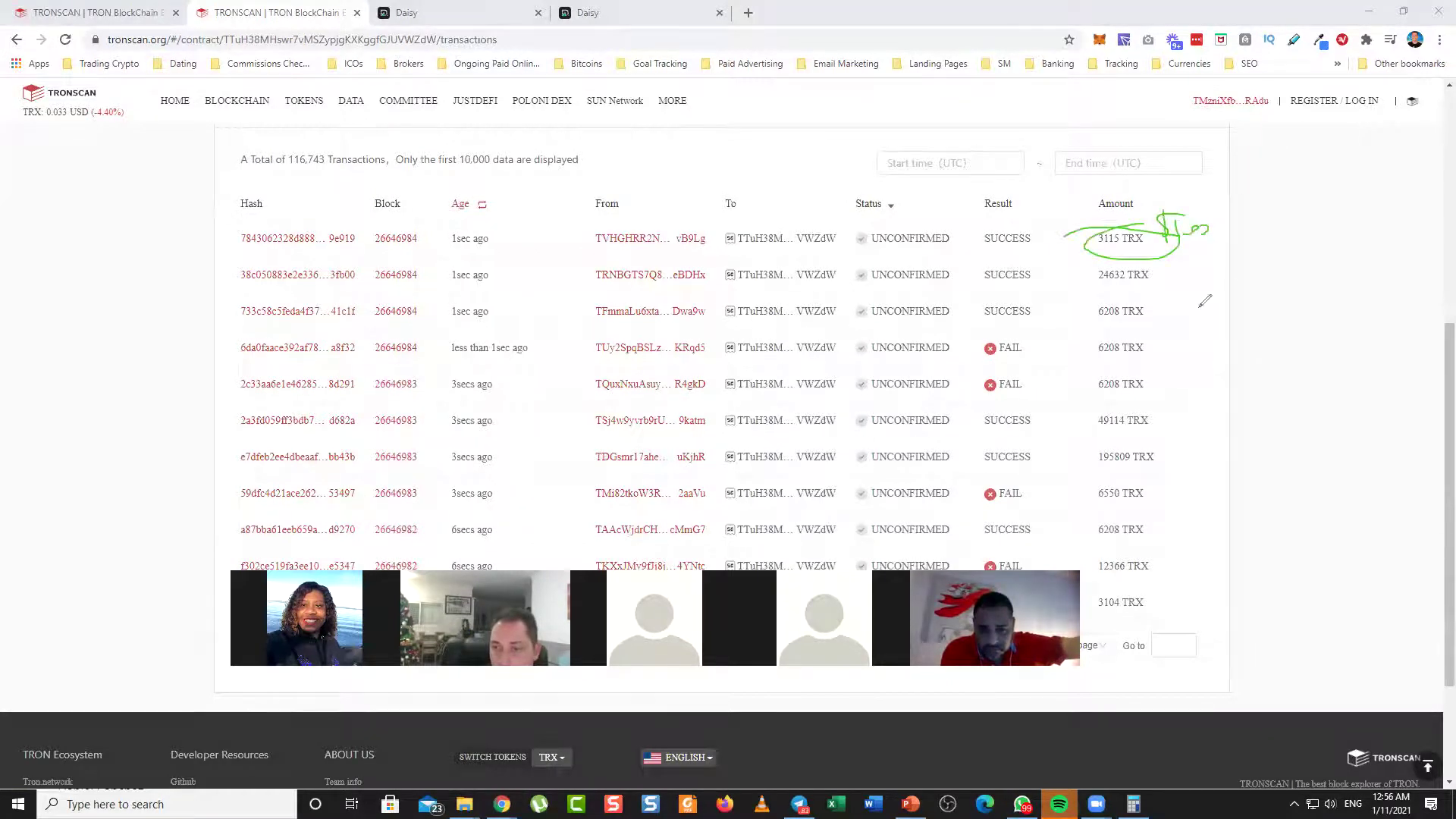
{"action": "mouse_move", "coordinate": [1097, 302]}
{"action": "left_mouse_down"}
{"action": "mouse_move", "coordinate": [1179, 286]}
{"action": "mouse_move", "coordinate": [1259, 300]}
{"action": "left_mouse_up"}
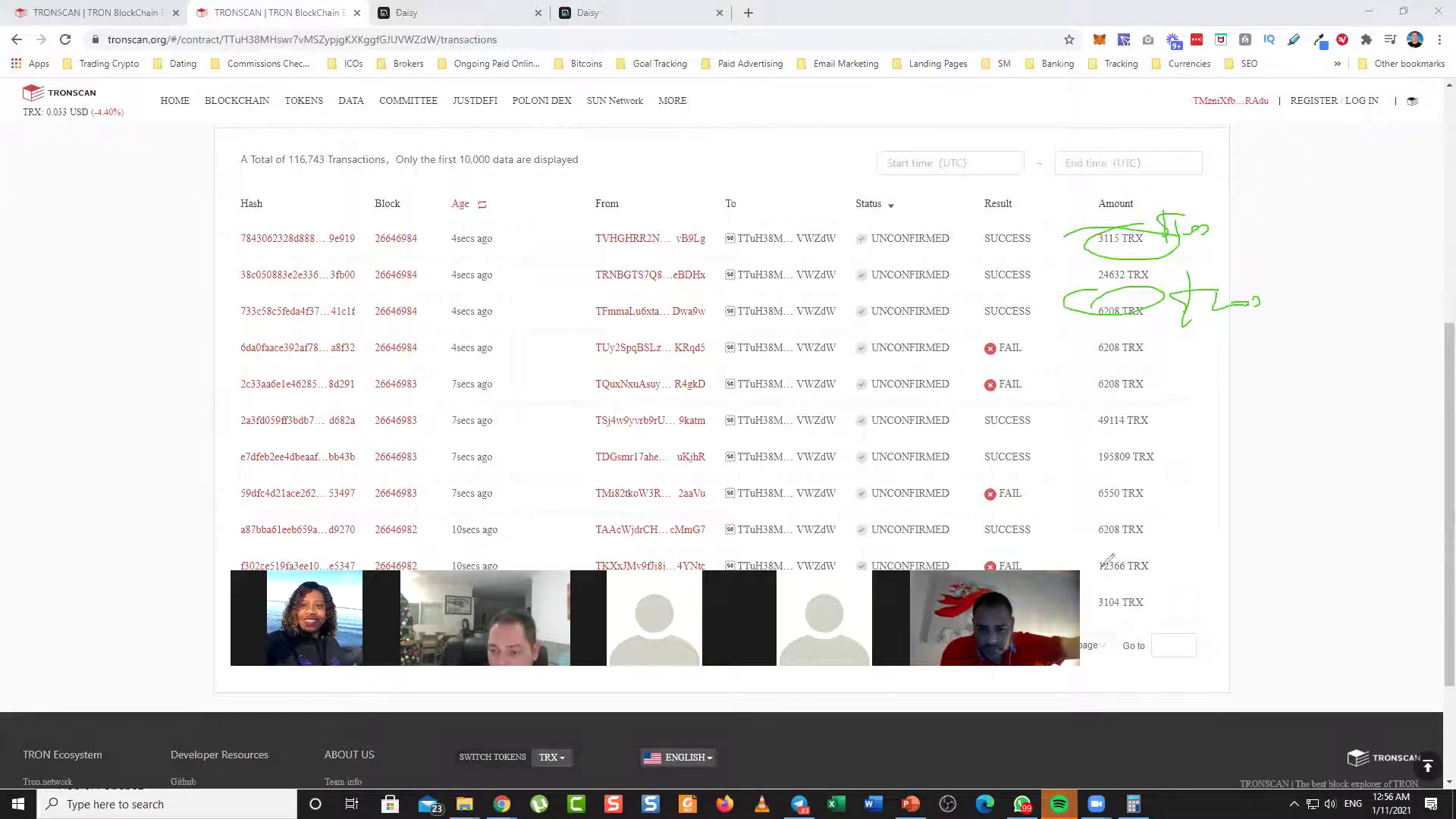
{"action": "mouse_move", "coordinate": [1121, 408]}
{"action": "left_mouse_down"}
{"action": "mouse_move", "coordinate": [1098, 429]}
{"action": "mouse_move", "coordinate": [1123, 407]}
{"action": "left_mouse_up"}
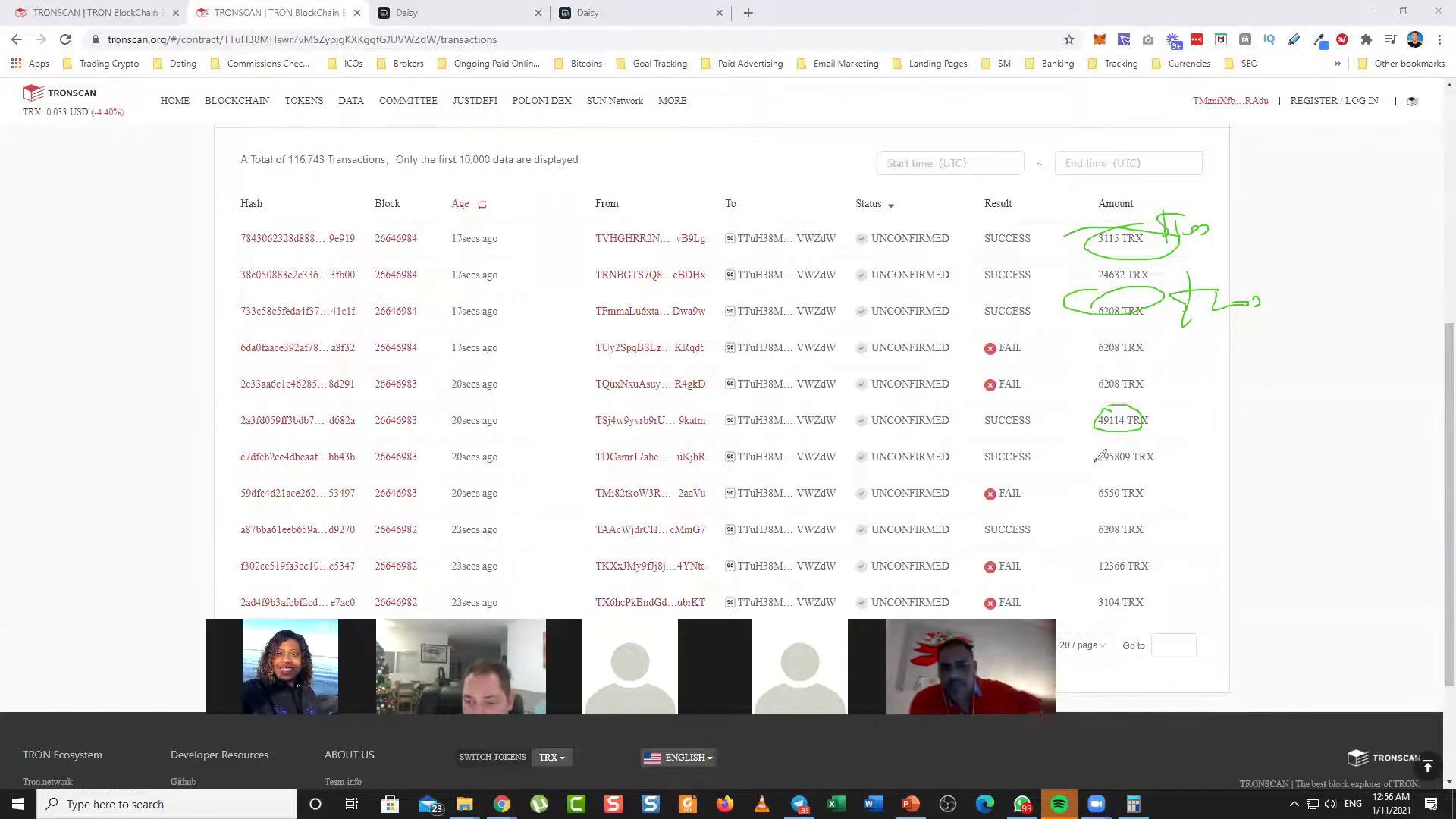
{"action": "left_click_drag", "start_coordinate": [1089, 463], "coordinate": [1137, 461]}
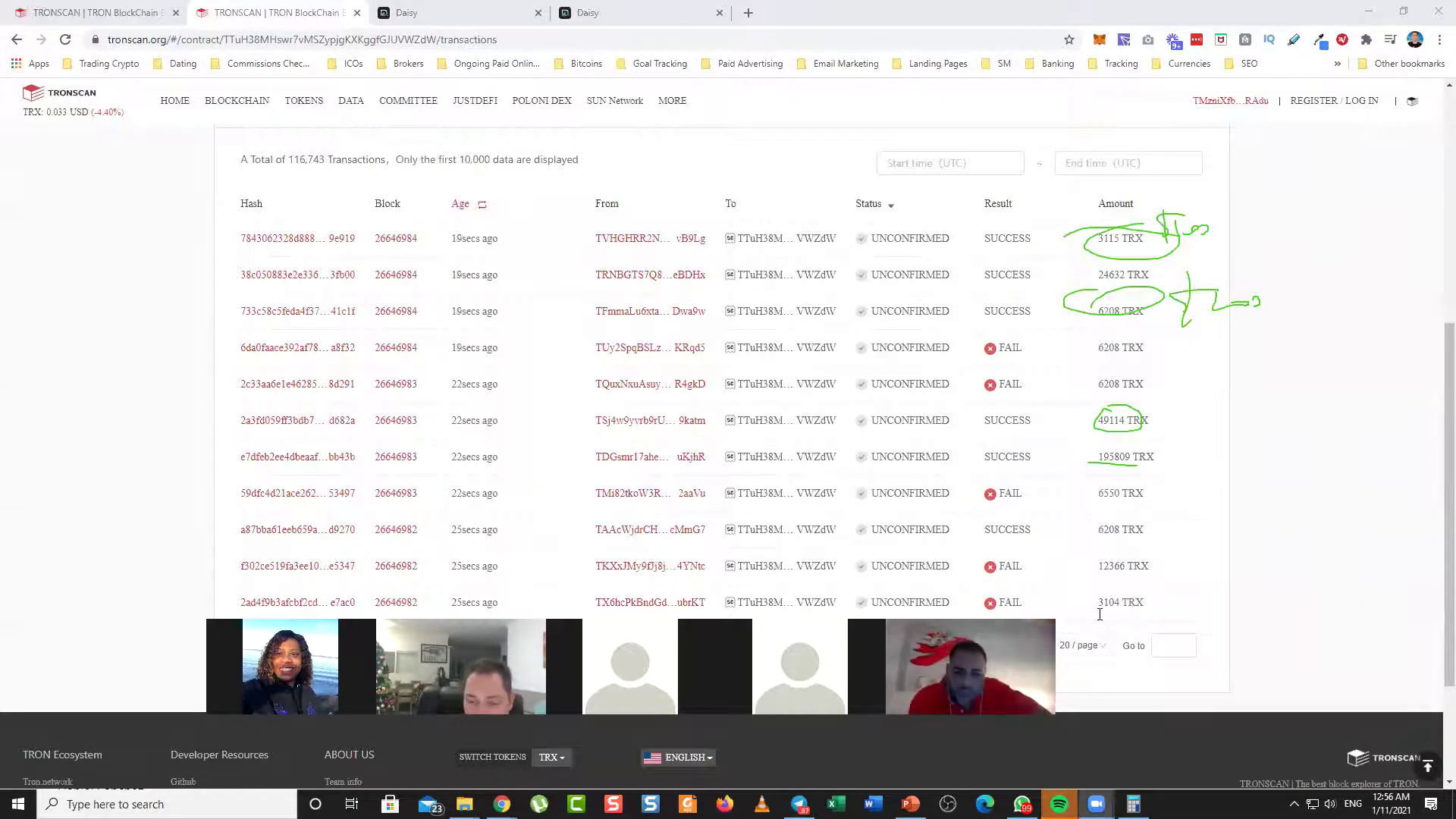
{"action": "left_click", "coordinate": [1133, 804]}
- Calculate 195809/0.034 to get 5,759,088.235294118, then switch to PowerPoint
{"action": "type", "text": "195809"}
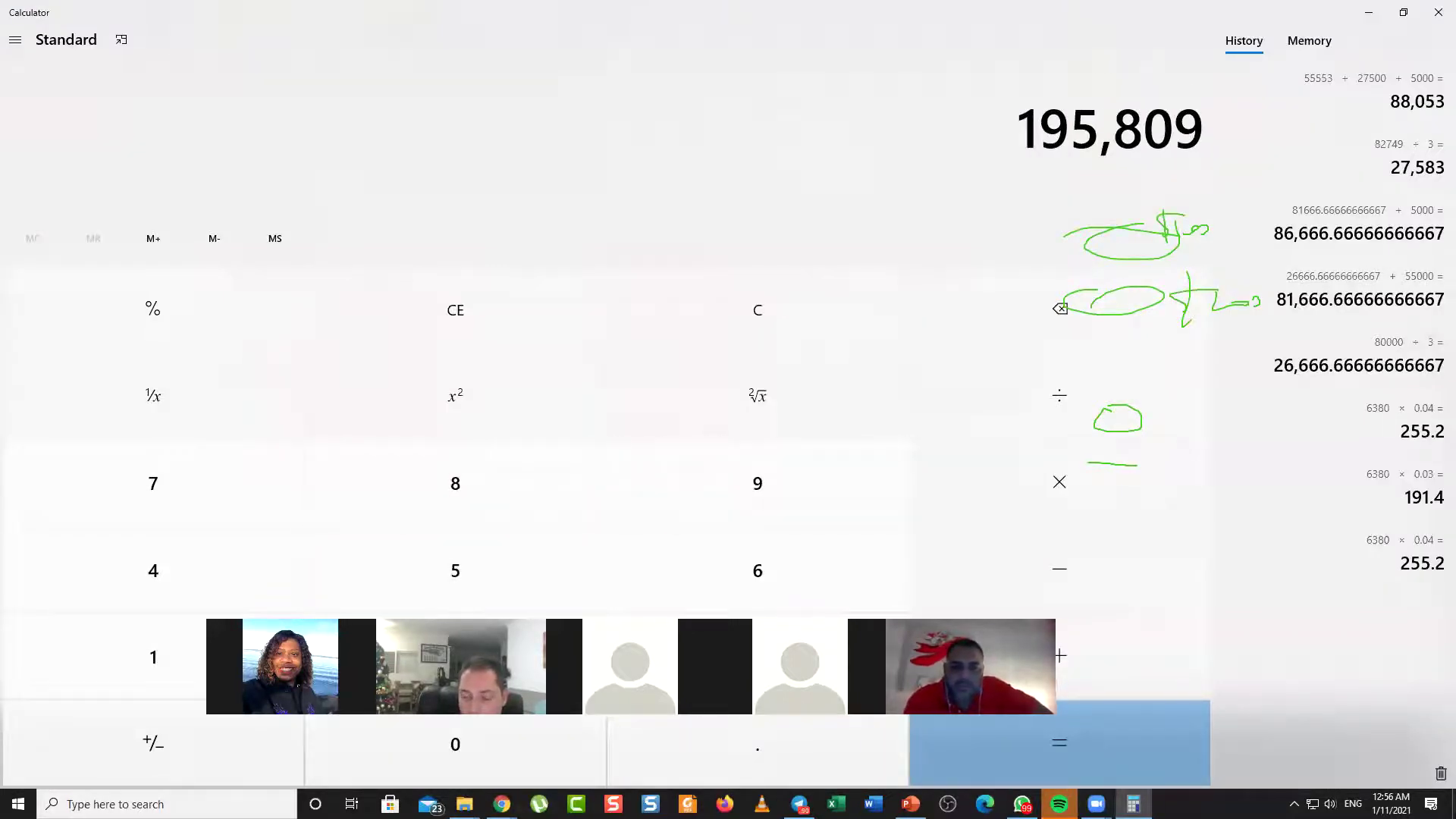
{"action": "type", "text": "/0.034"}
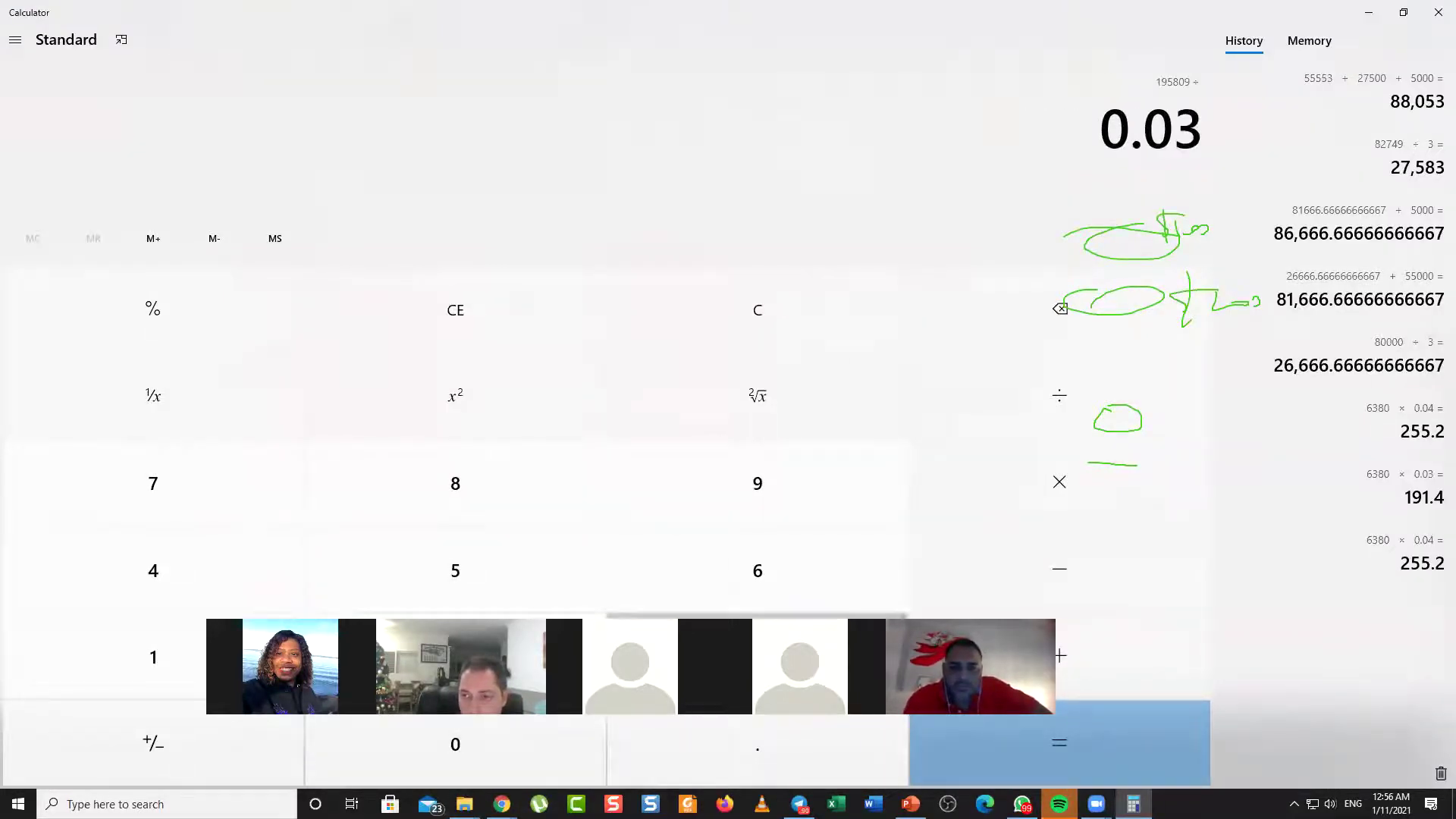
{"action": "key", "text": "Return"}
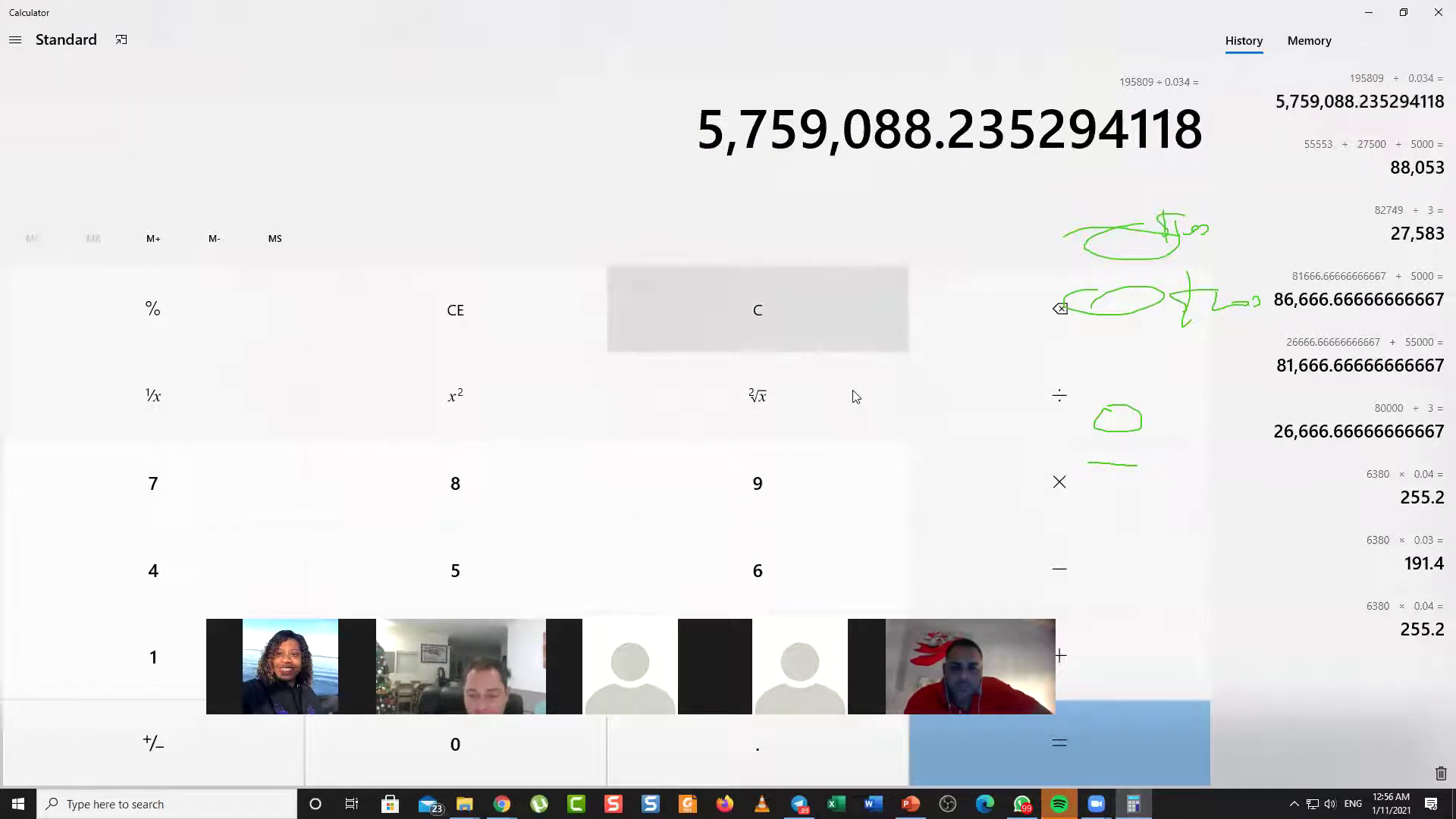
{"action": "key", "text": "alt+Tab"}
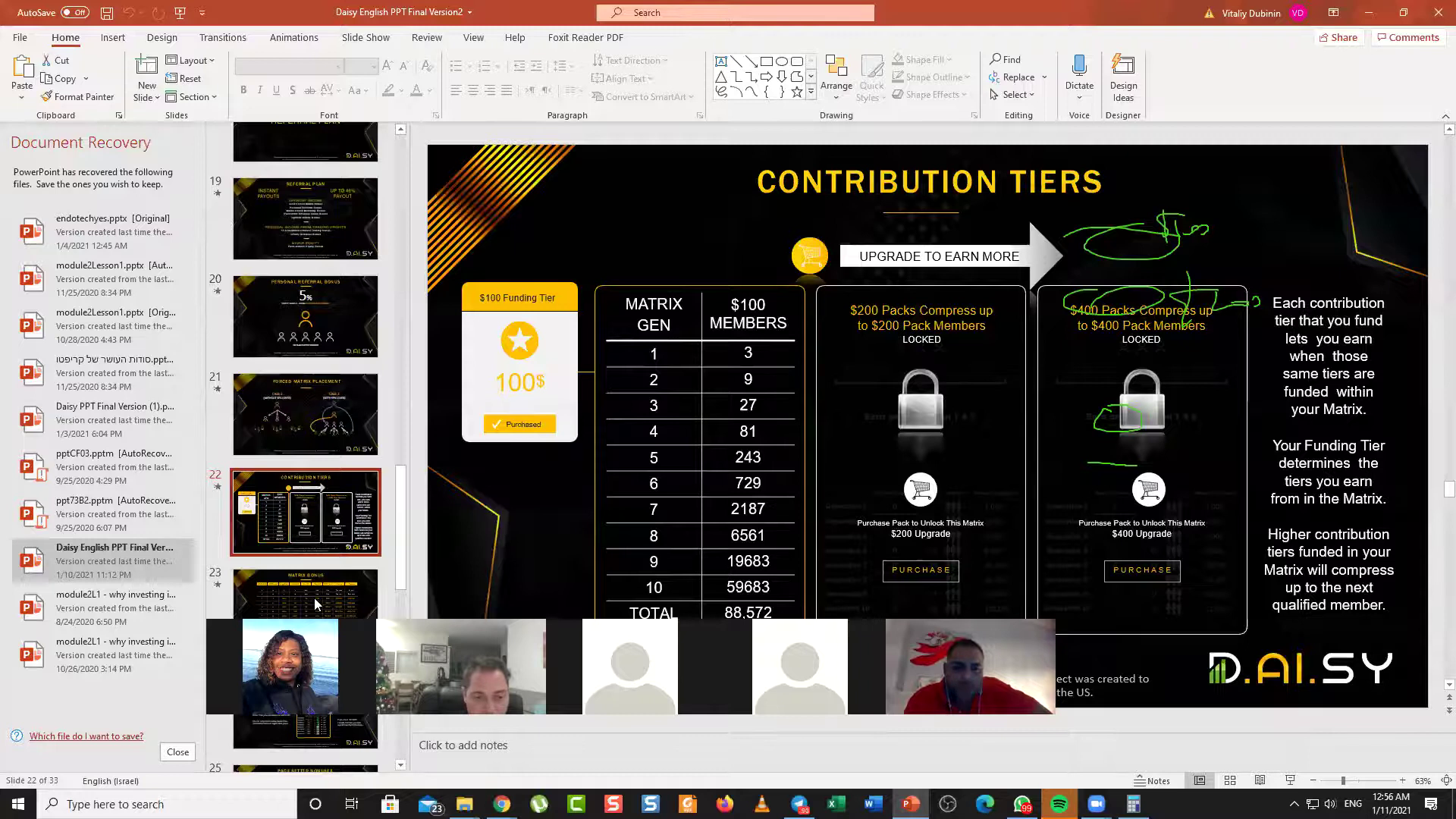
- Go to slide 17, the Crowd Fund Tier Table, and select the 'Entry 7: $6,400' text
{"action": "key", "text": "Page_Down"}
{"action": "scroll", "coordinate": [313, 379], "scroll_direction": "up", "scroll_amount": 2}
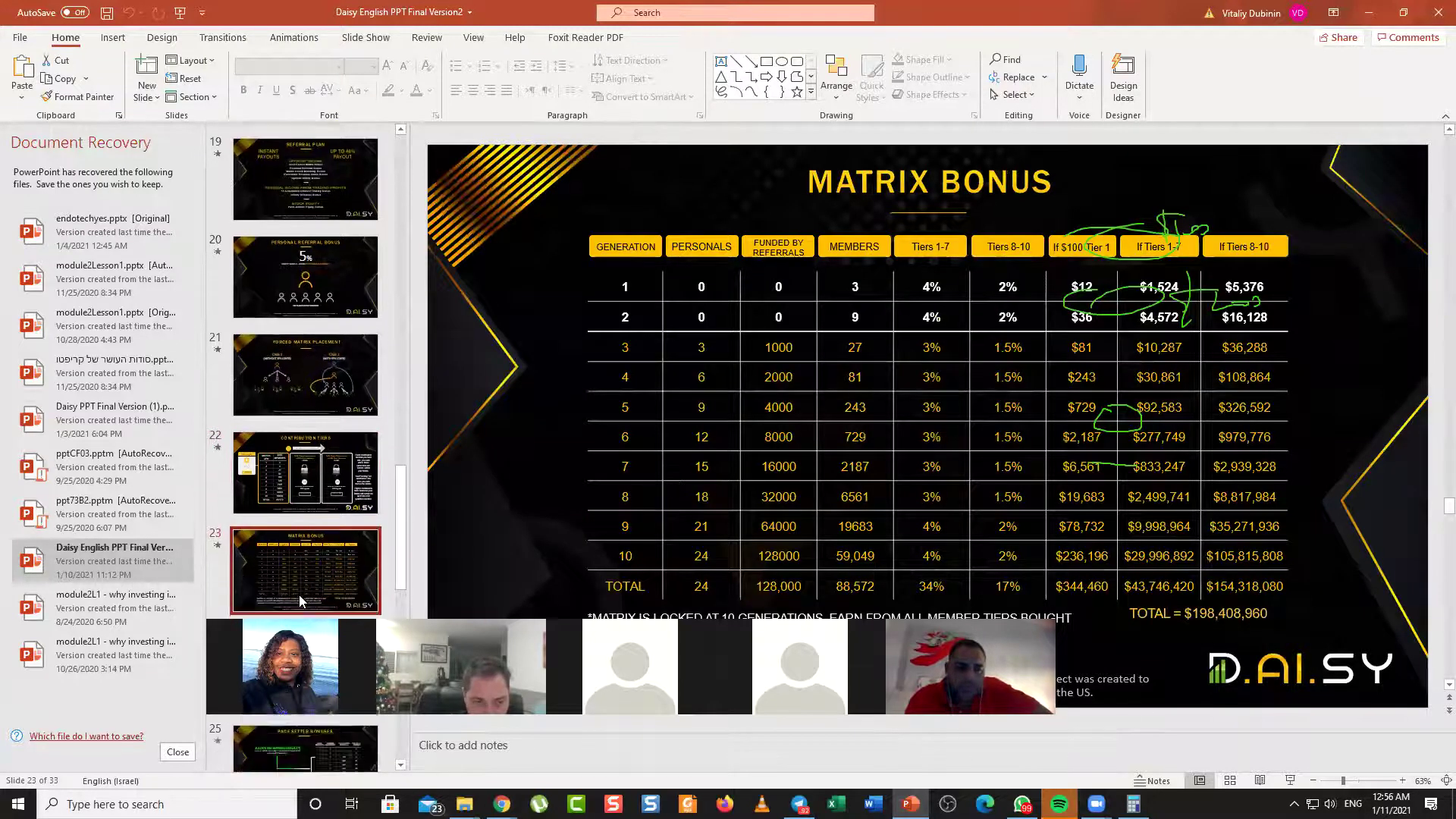
{"action": "scroll", "coordinate": [313, 379], "scroll_direction": "up", "scroll_amount": 5}
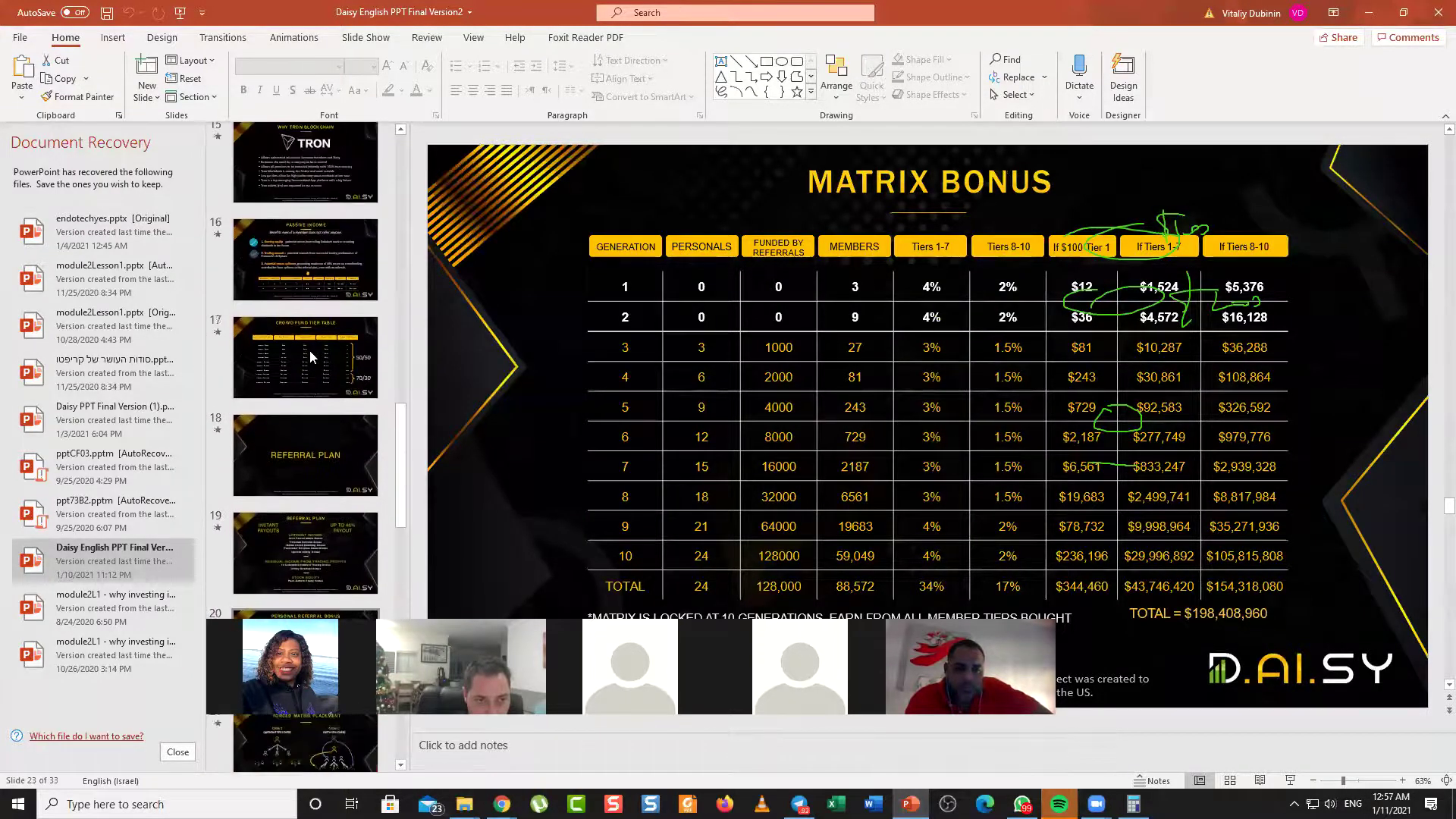
{"action": "left_click", "coordinate": [310, 353]}
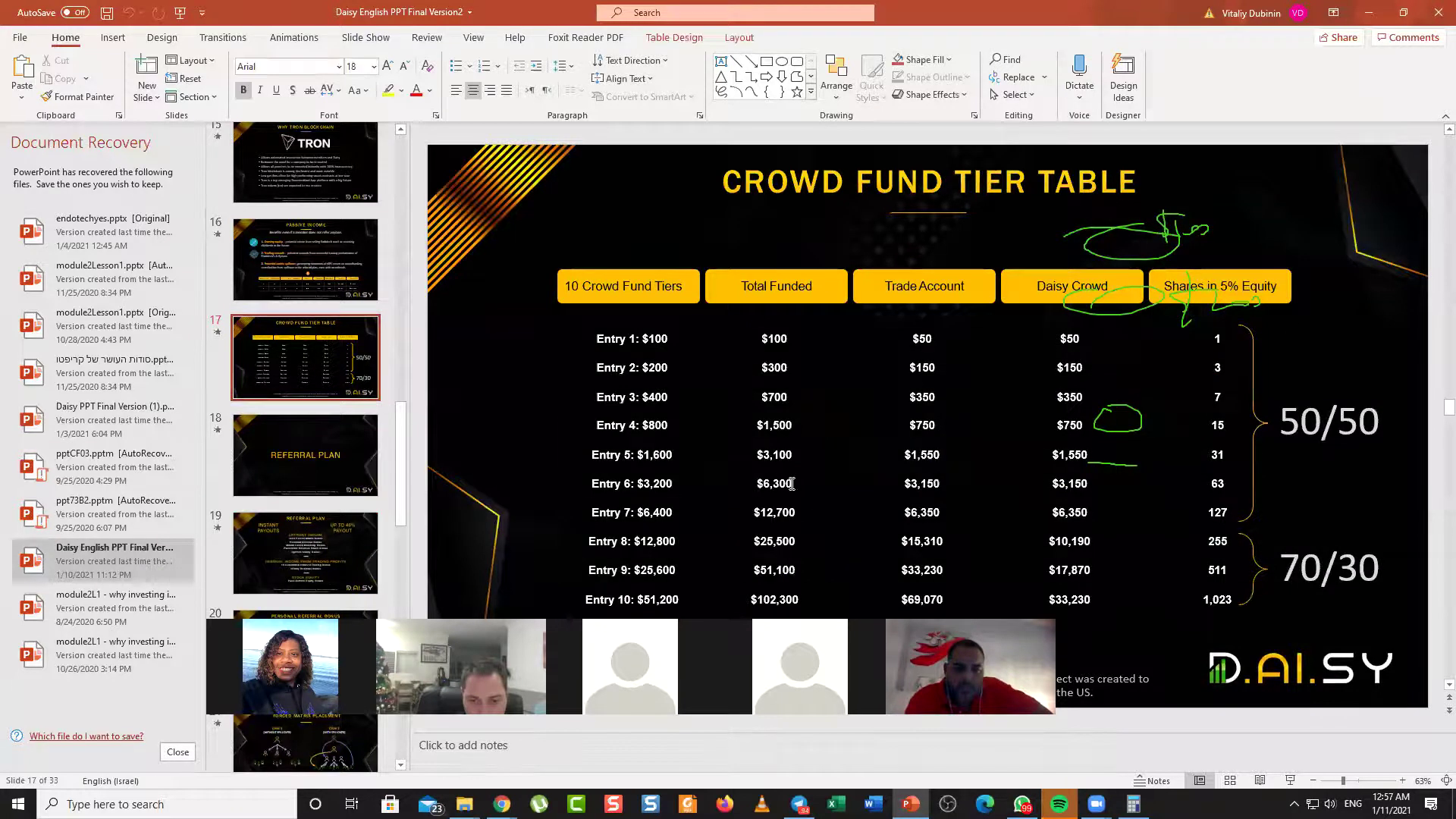
{"action": "left_click", "coordinate": [756, 489]}
{"action": "left_click", "coordinate": [655, 490]}
{"action": "left_click_drag", "start_coordinate": [673, 514], "coordinate": [590, 513]}
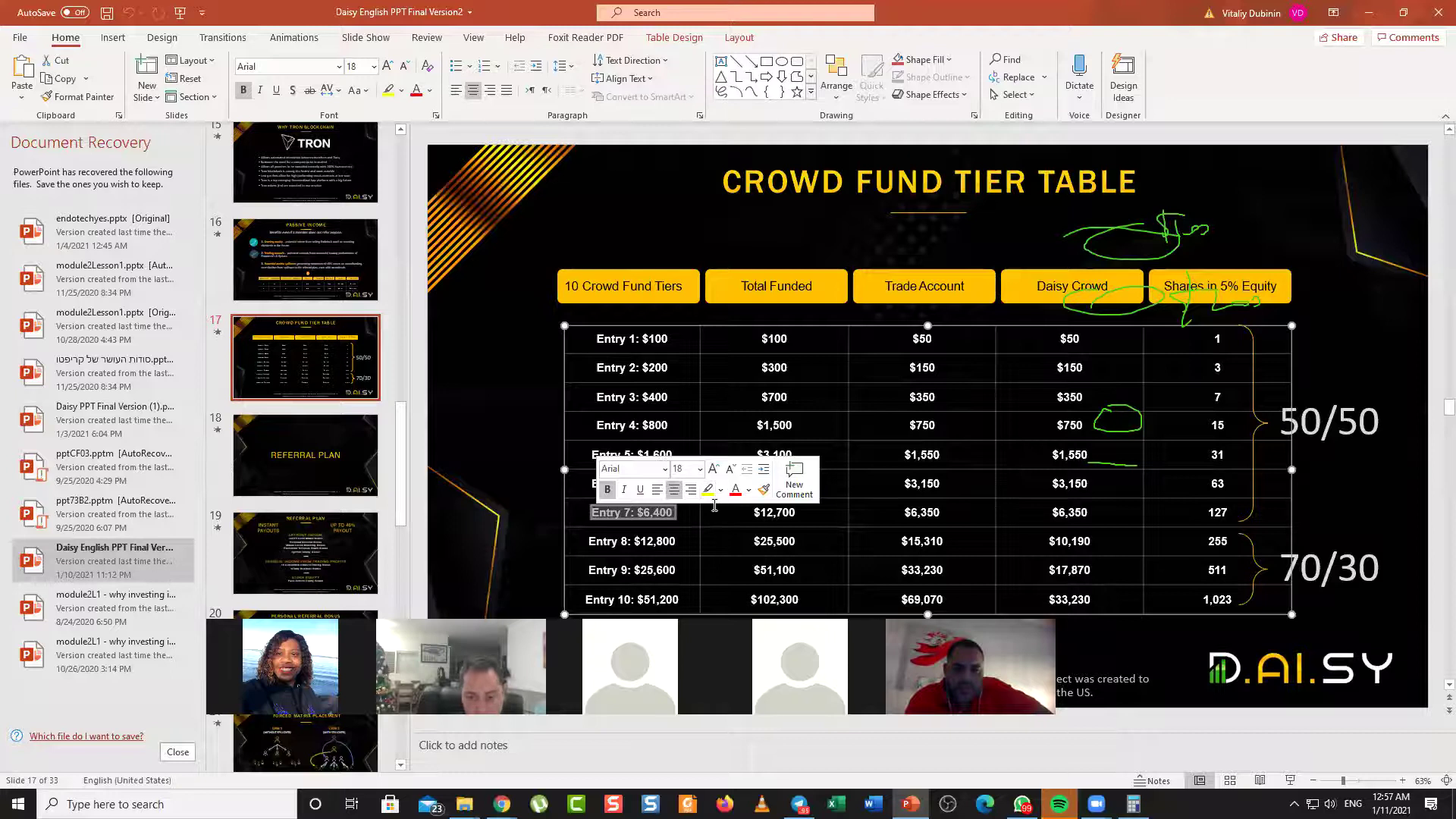
- Cycle through the open windows with Alt+Tab back to the browser
{"action": "key", "text": "alt+Tab"}
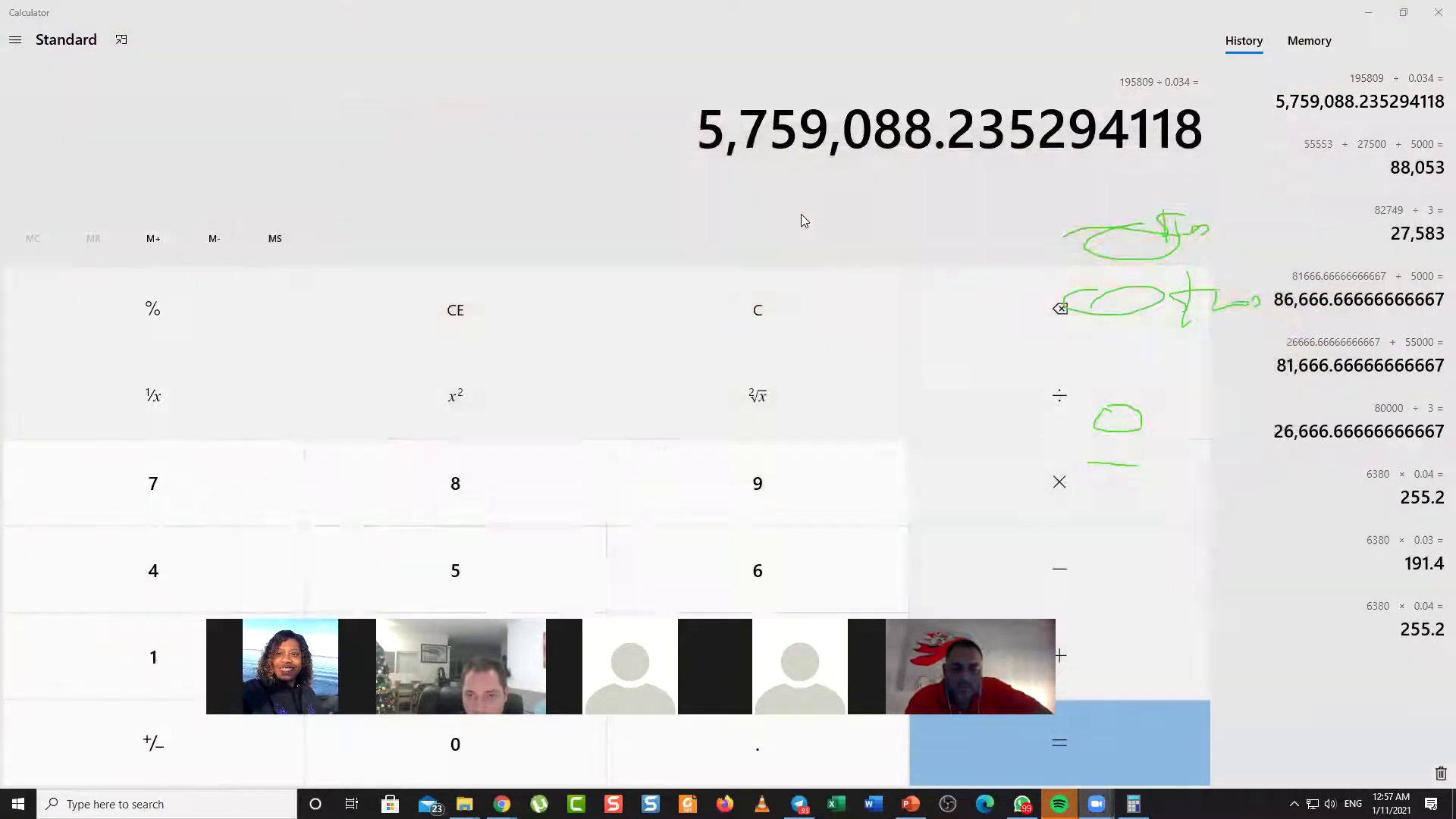
{"action": "key", "text": "alt+Tab"}
{"action": "key", "text": "Tab"}
{"action": "key", "text": "alt+Tab"}
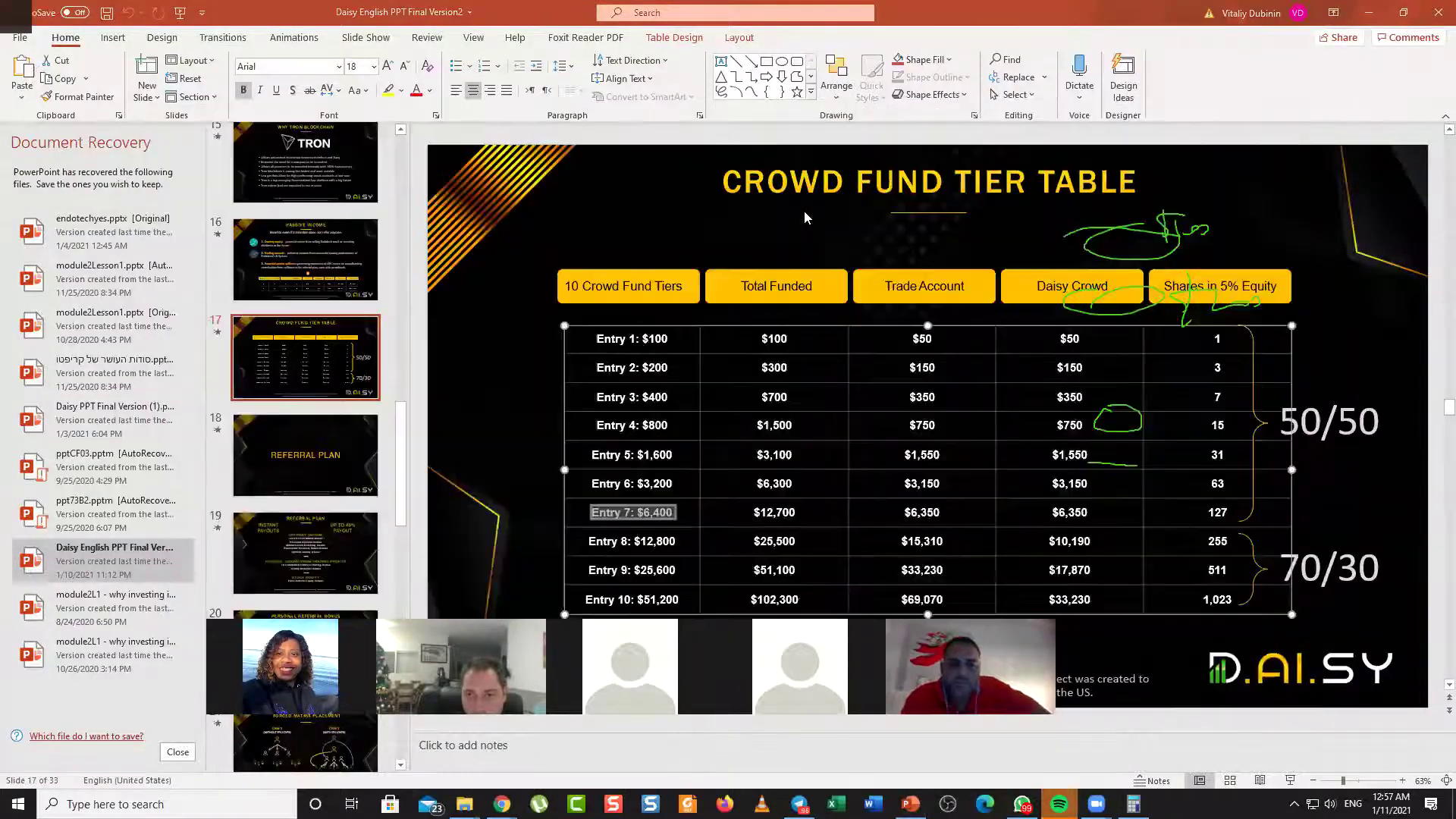
{"action": "key", "text": "alt+Tab"}
{"action": "key", "text": "alt+Tab"}
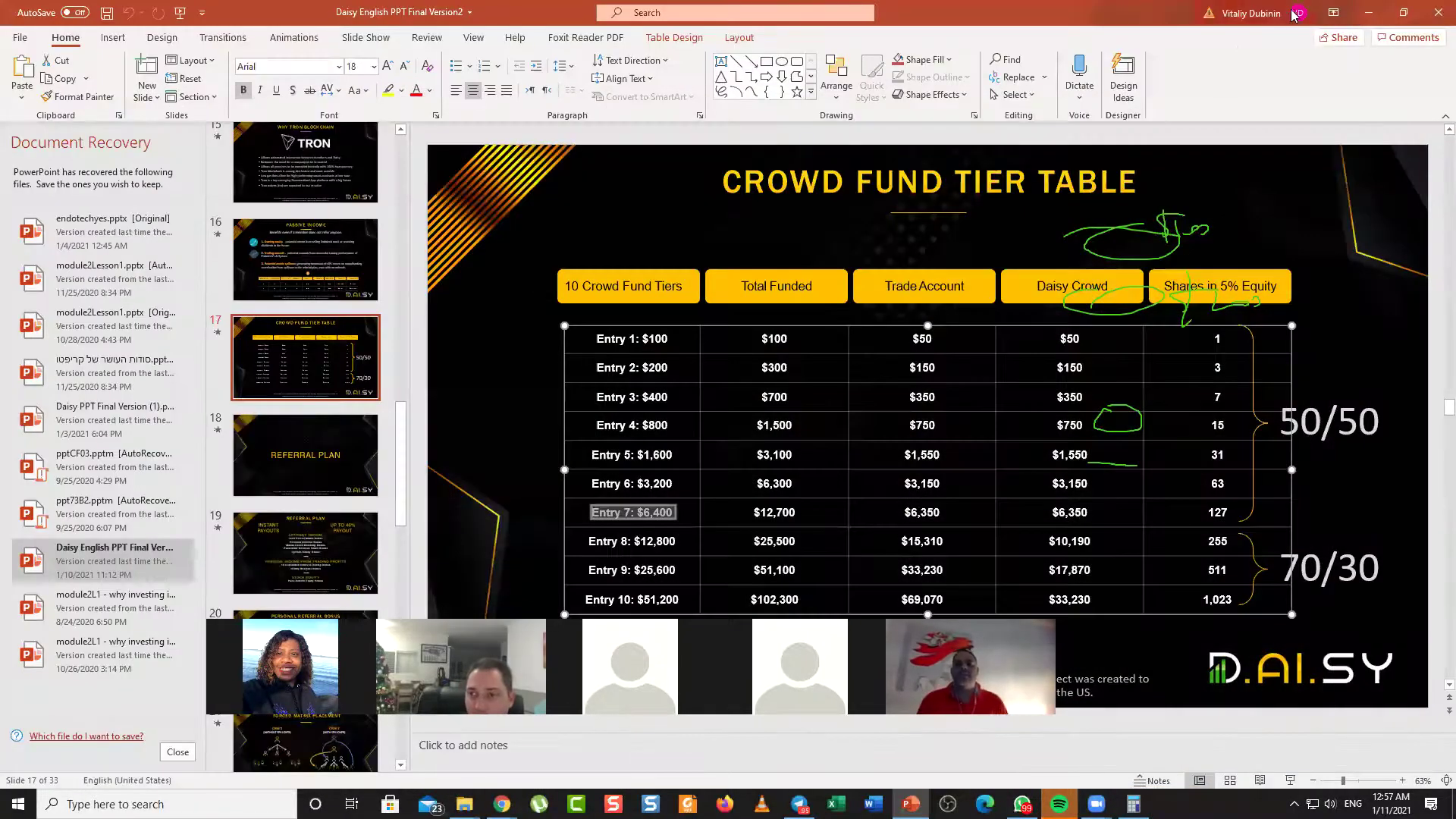
{"action": "key", "text": "alt+Tab"}
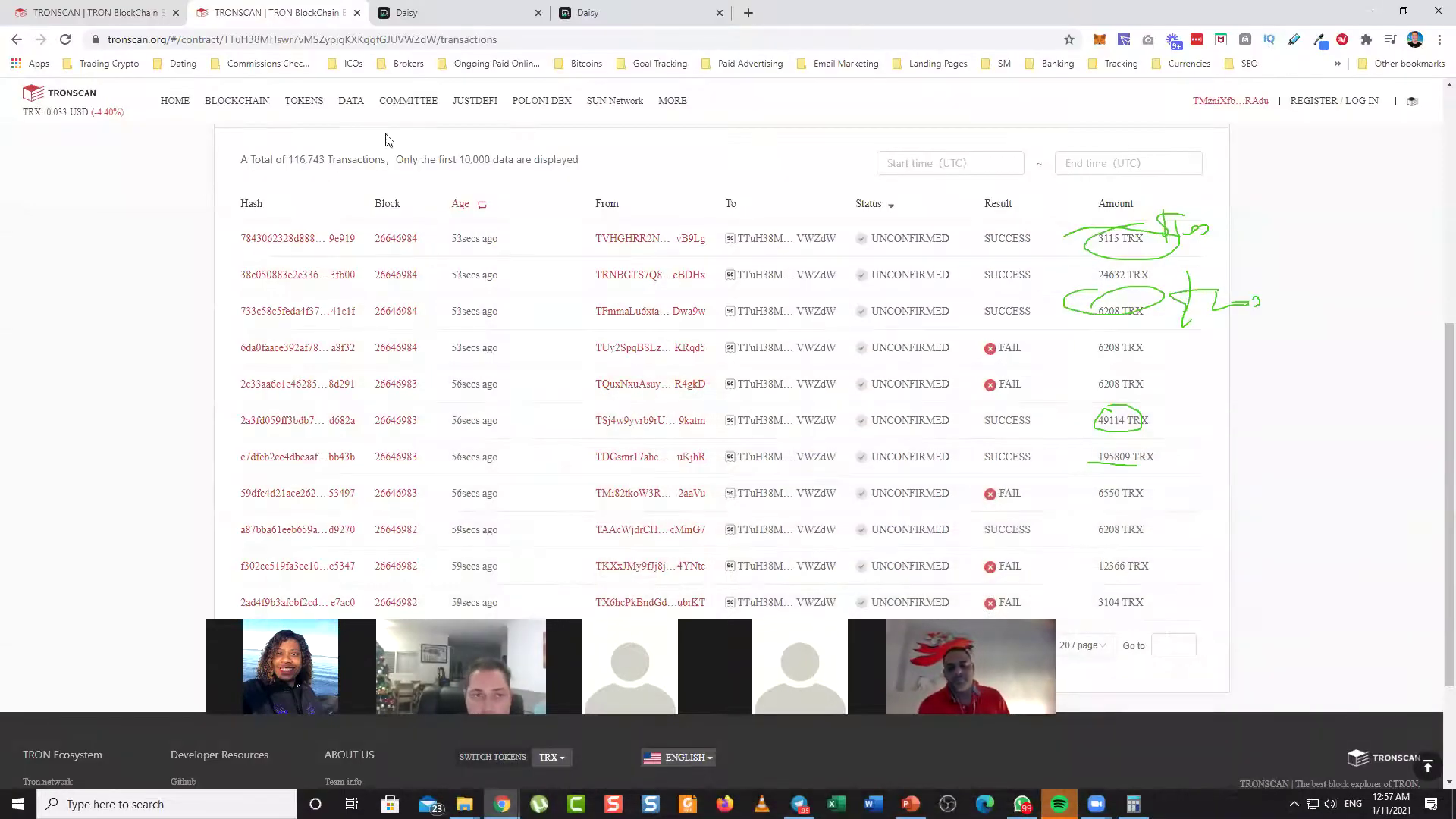
- Copy the connected wallet's address from the account menu and paste it into TRONSCAN's search
{"action": "scroll", "coordinate": [179, 245], "scroll_direction": "up", "scroll_amount": 4}
{"action": "scroll", "coordinate": [458, 260], "scroll_direction": "down", "scroll_amount": 4}
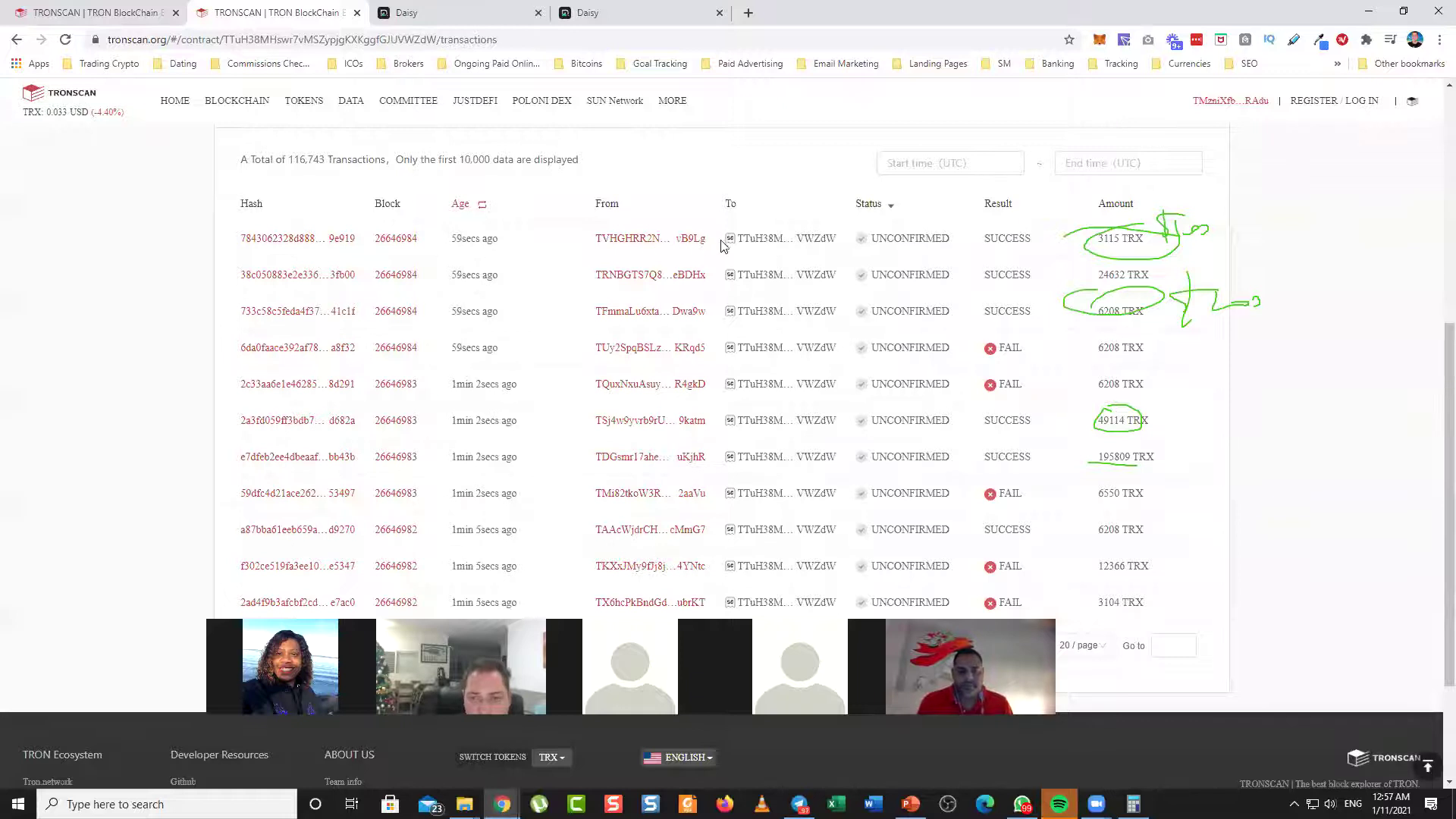
{"action": "scroll", "coordinate": [476, 238], "scroll_direction": "down", "scroll_amount": 3}
{"action": "scroll", "coordinate": [475, 243], "scroll_direction": "up", "scroll_amount": 6}
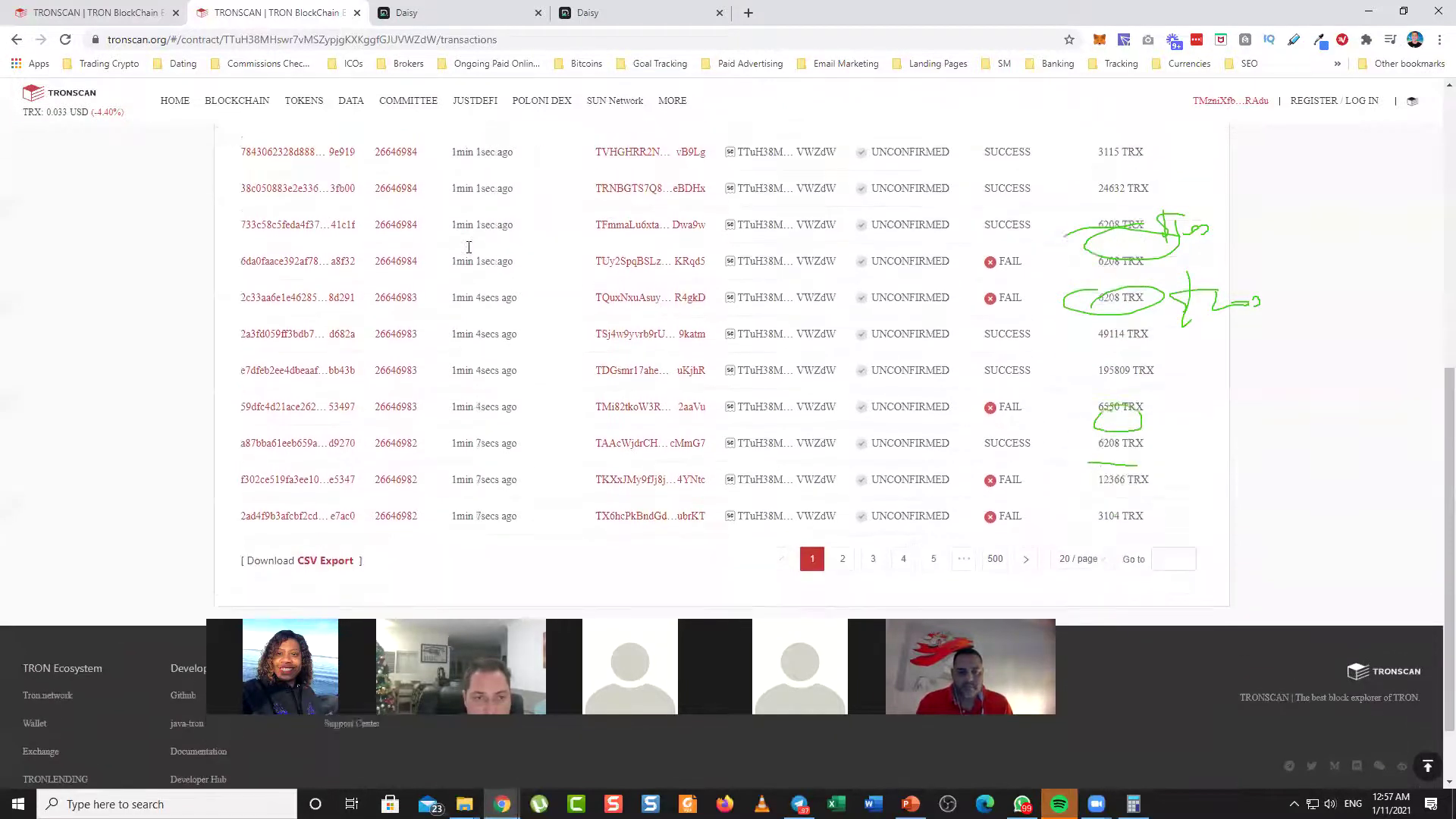
{"action": "mouse_move", "coordinate": [1210, 101]}
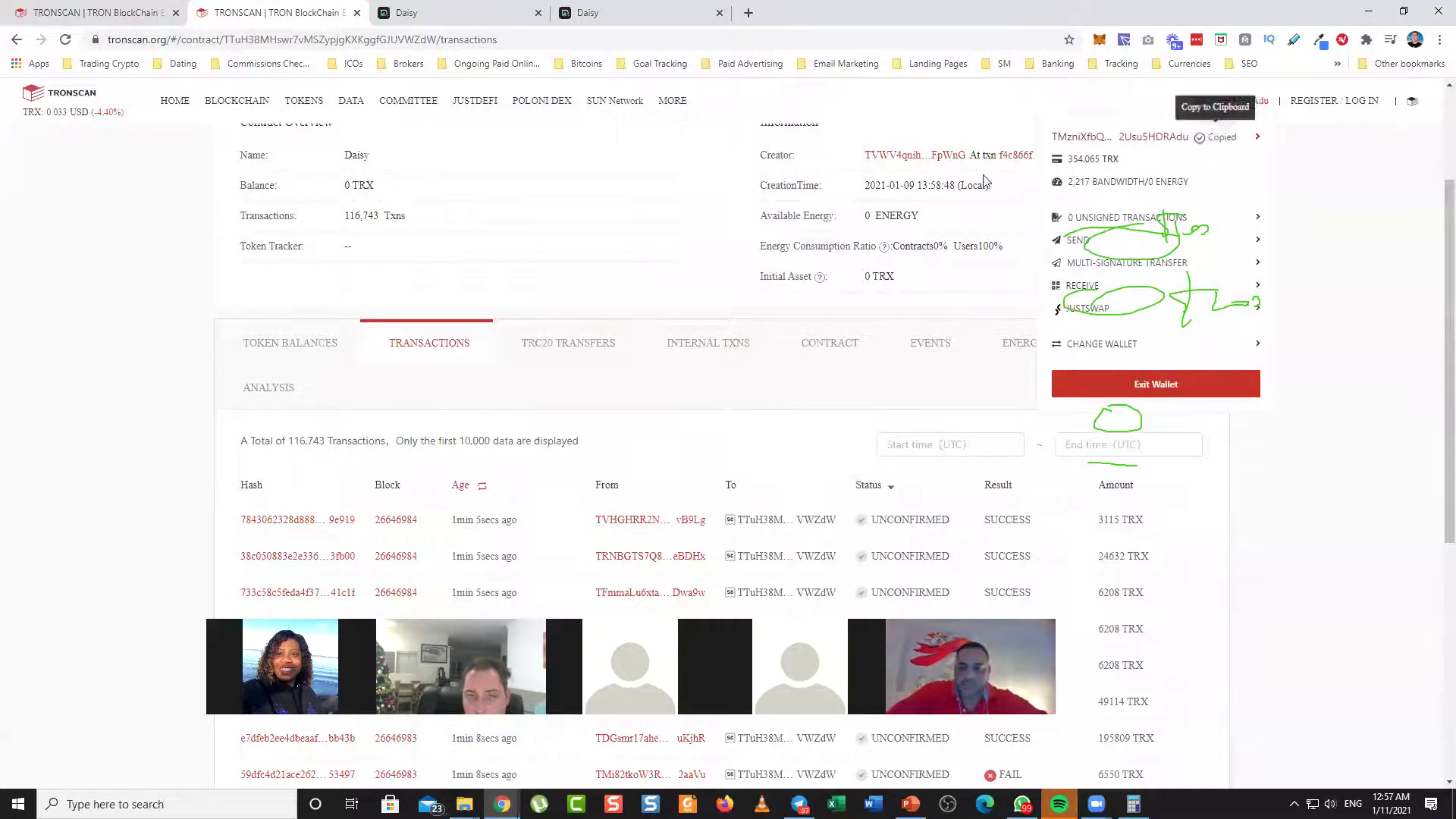
{"action": "scroll", "coordinate": [467, 232], "scroll_direction": "up", "scroll_amount": 2}
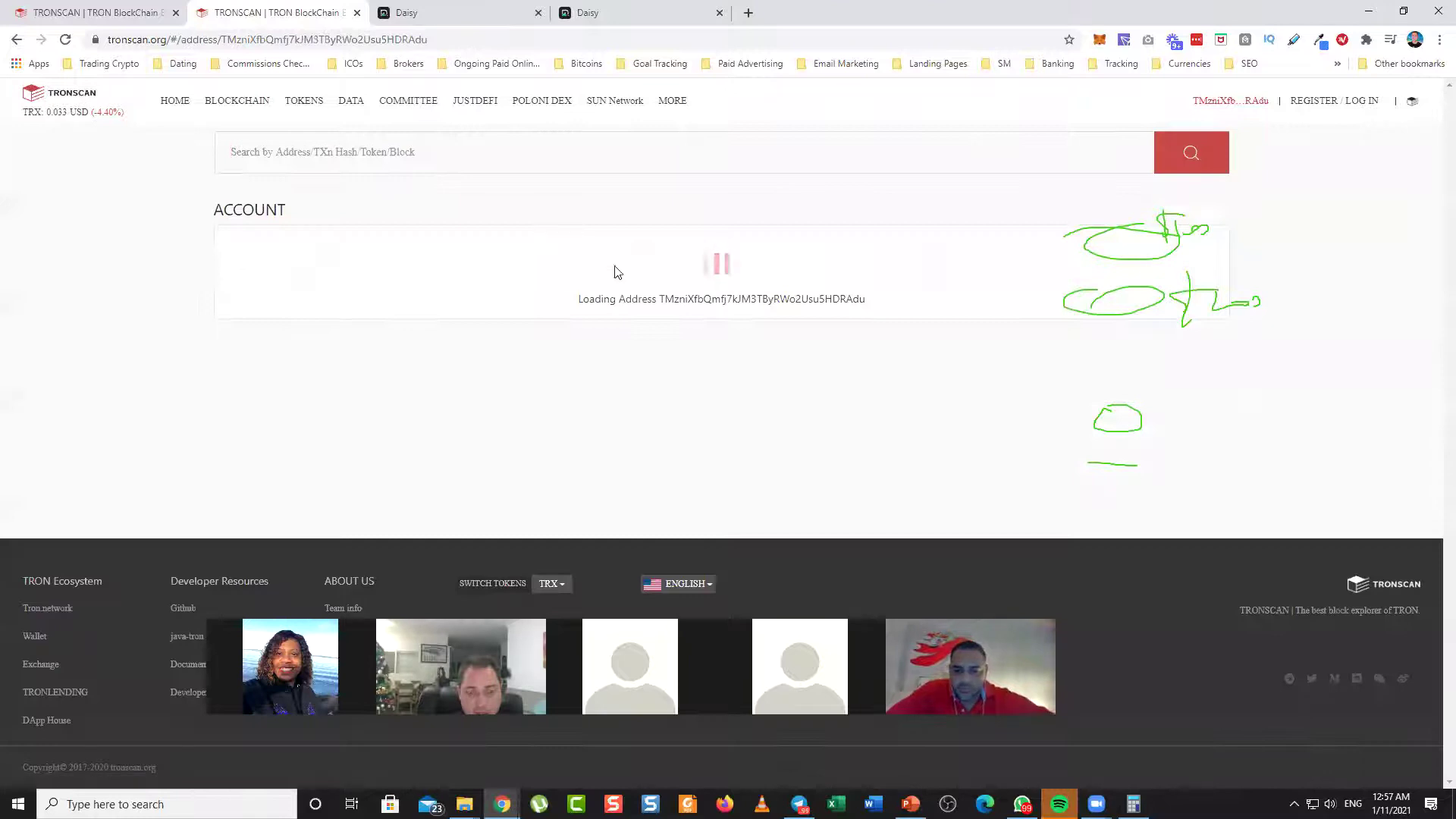
- Filter the wallet's transactions to Trigger Smart Contracts and open the newest 6,208 TRX one
{"action": "scroll", "coordinate": [580, 360], "scroll_direction": "down", "scroll_amount": 3}
{"action": "scroll", "coordinate": [582, 363], "scroll_direction": "down", "scroll_amount": 2}
{"action": "left_click", "coordinate": [481, 207]}
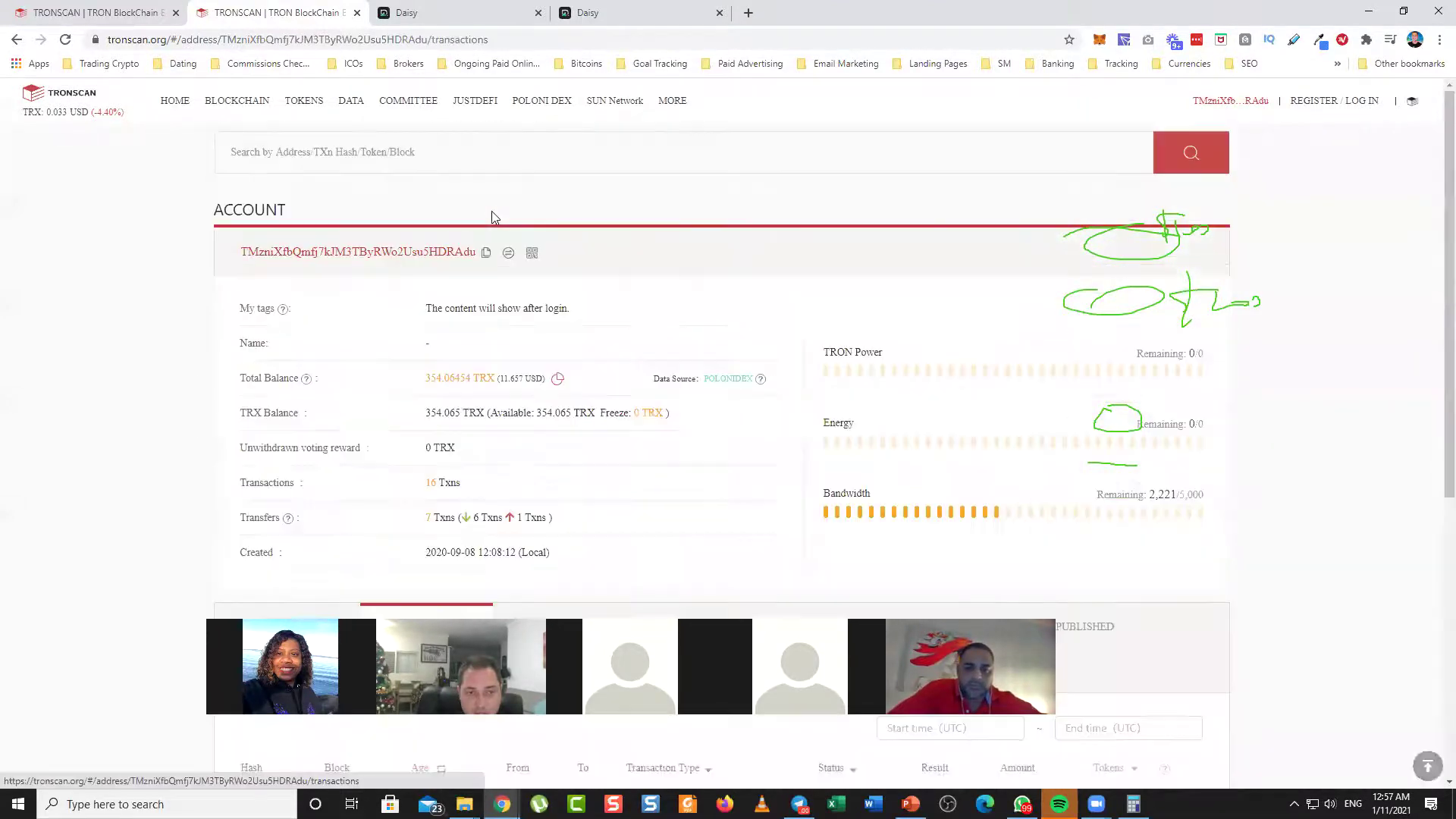
{"action": "scroll", "coordinate": [810, 301], "scroll_direction": "down", "scroll_amount": 3}
{"action": "scroll", "coordinate": [810, 301], "scroll_direction": "down", "scroll_amount": 2}
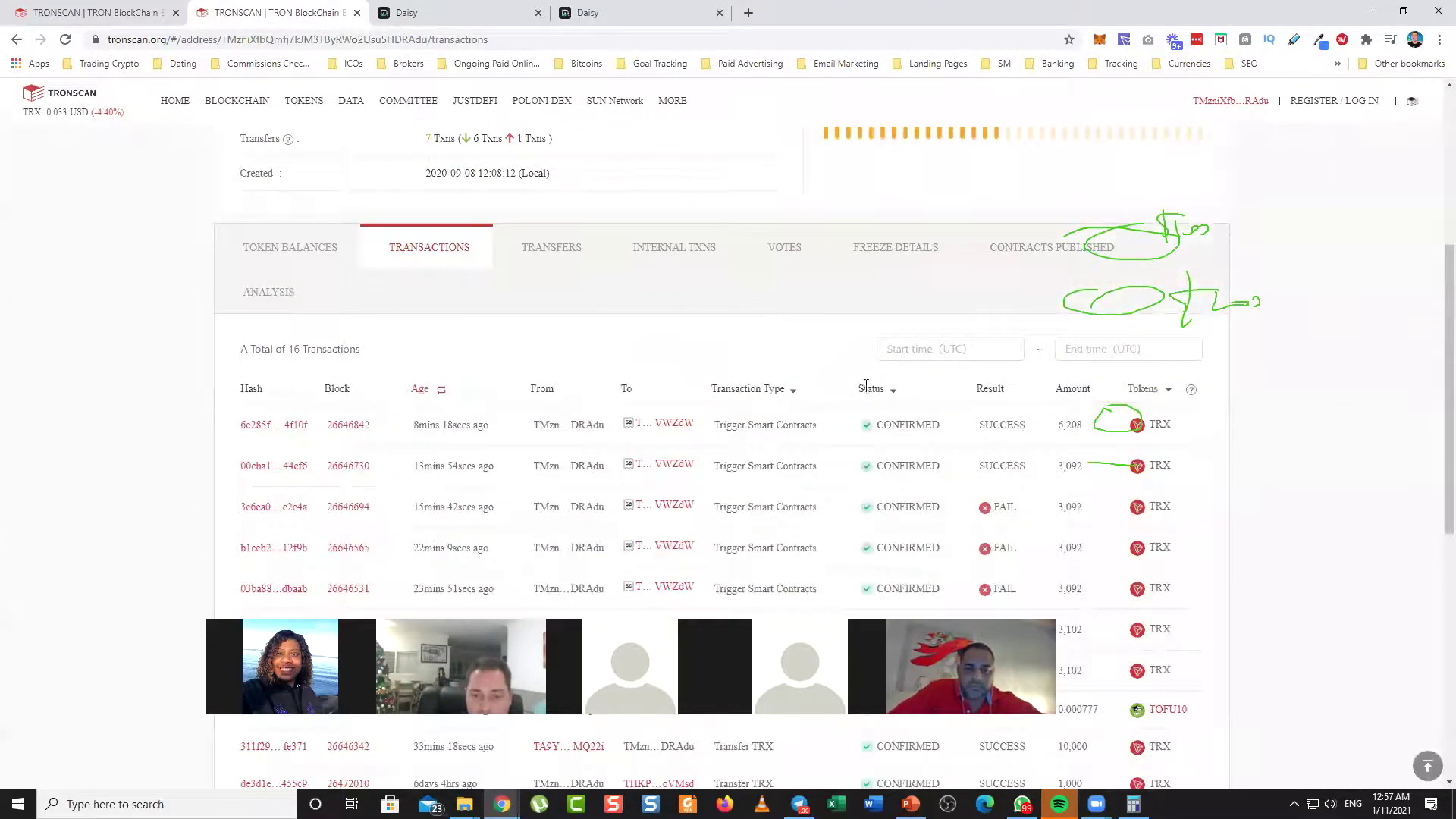
{"action": "mouse_move", "coordinate": [792, 392]}
{"action": "left_click", "coordinate": [788, 561]}
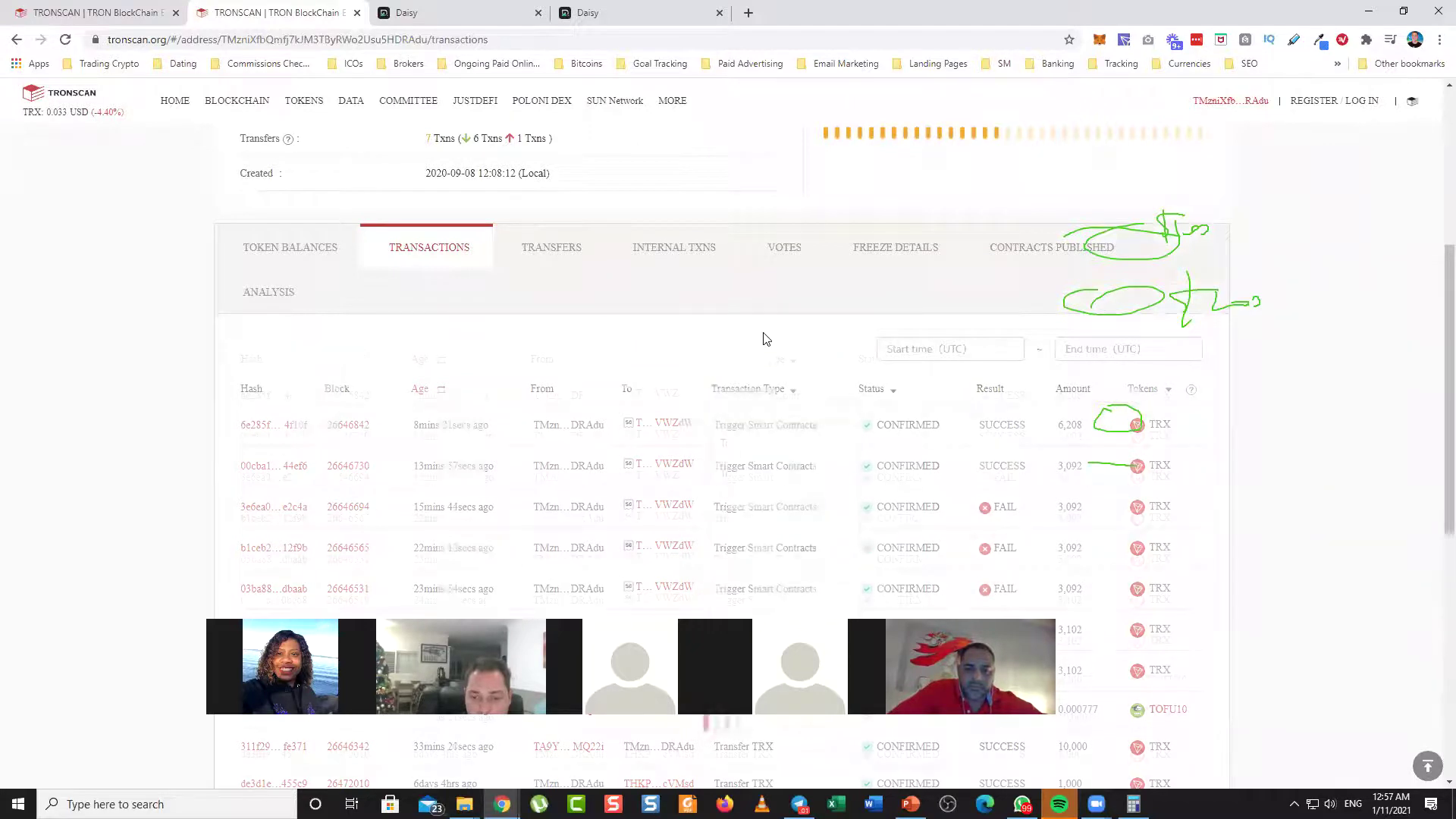
{"action": "scroll", "coordinate": [764, 326], "scroll_direction": "down", "scroll_amount": 3}
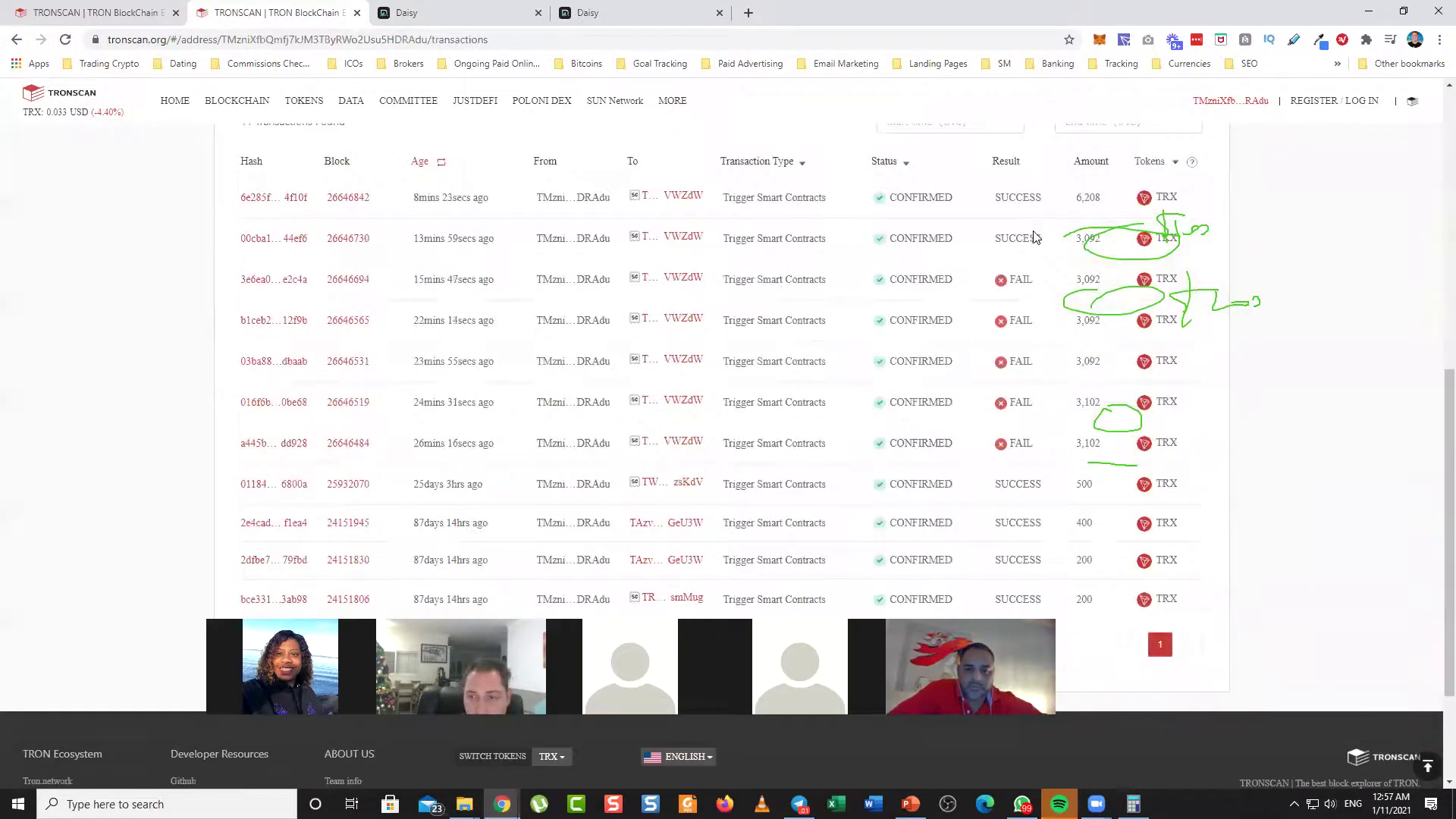
{"action": "scroll", "coordinate": [773, 299], "scroll_direction": "up", "scroll_amount": 2}
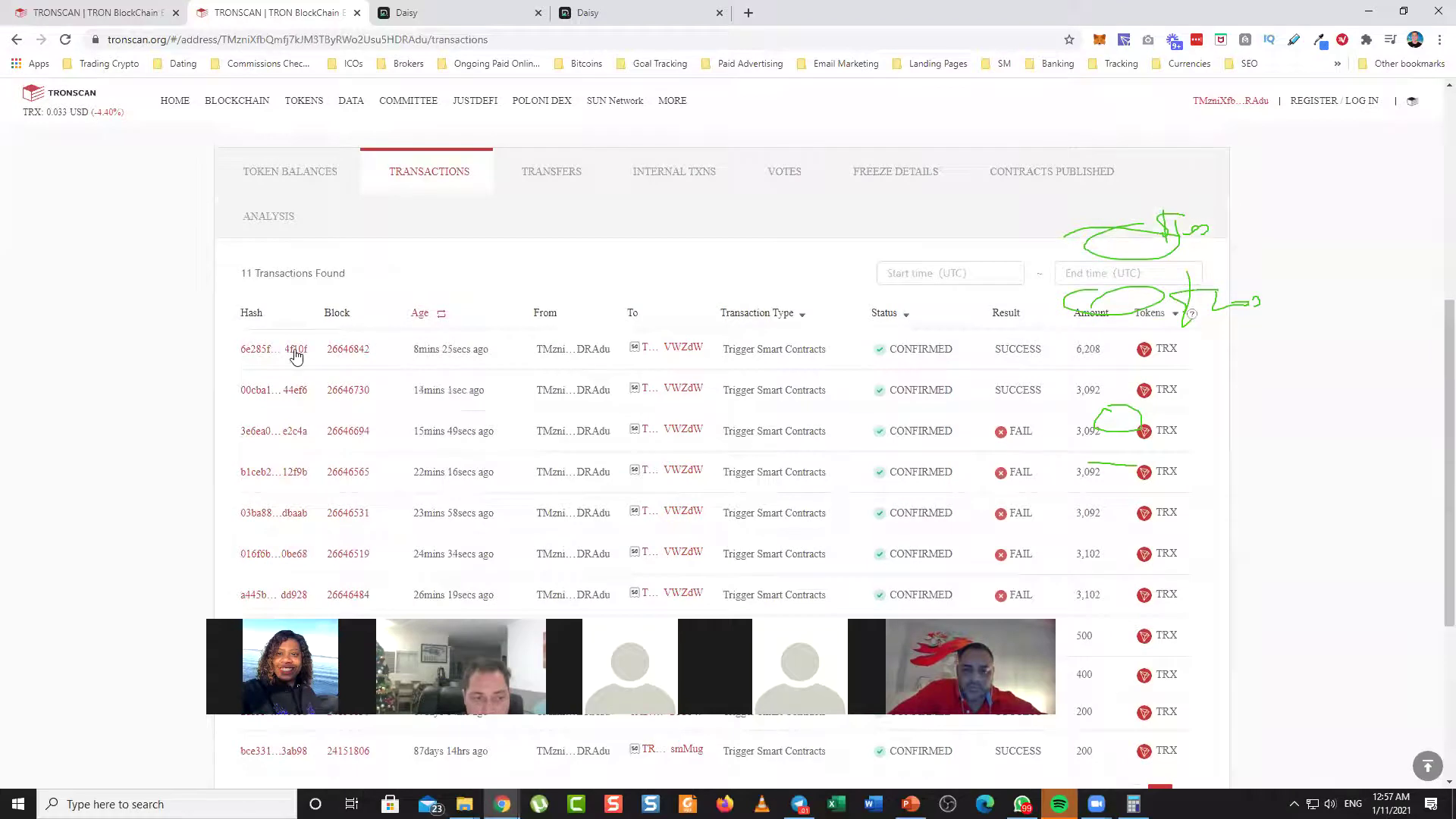
{"action": "left_click", "coordinate": [296, 350]}
- Scroll to the purchasePack(pack 2) call, circle the 6,208 TRX value, and return to PowerPoint
{"action": "scroll", "coordinate": [1010, 295], "scroll_direction": "down", "scroll_amount": 8}
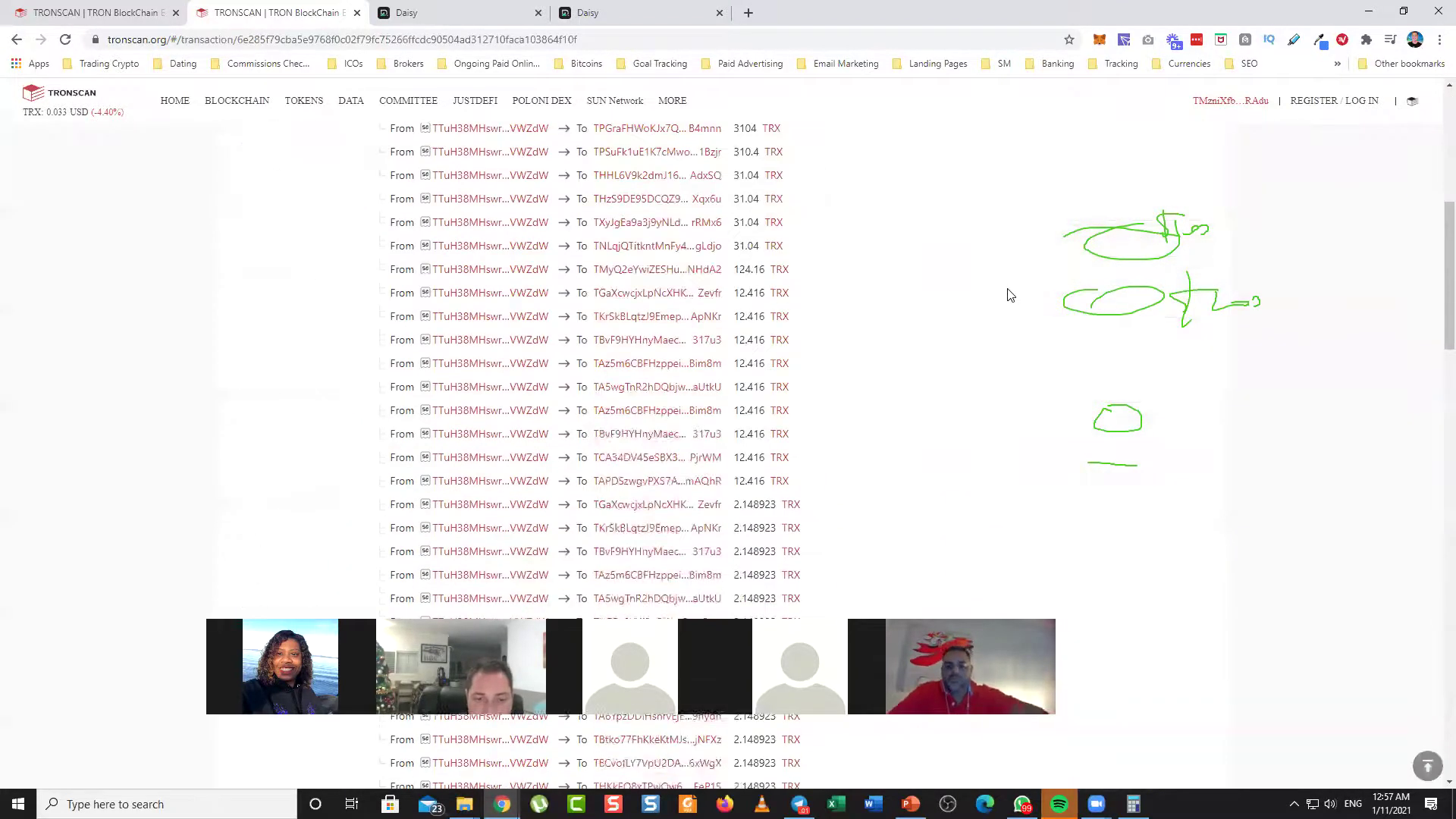
{"action": "scroll", "coordinate": [748, 370], "scroll_direction": "down", "scroll_amount": 15}
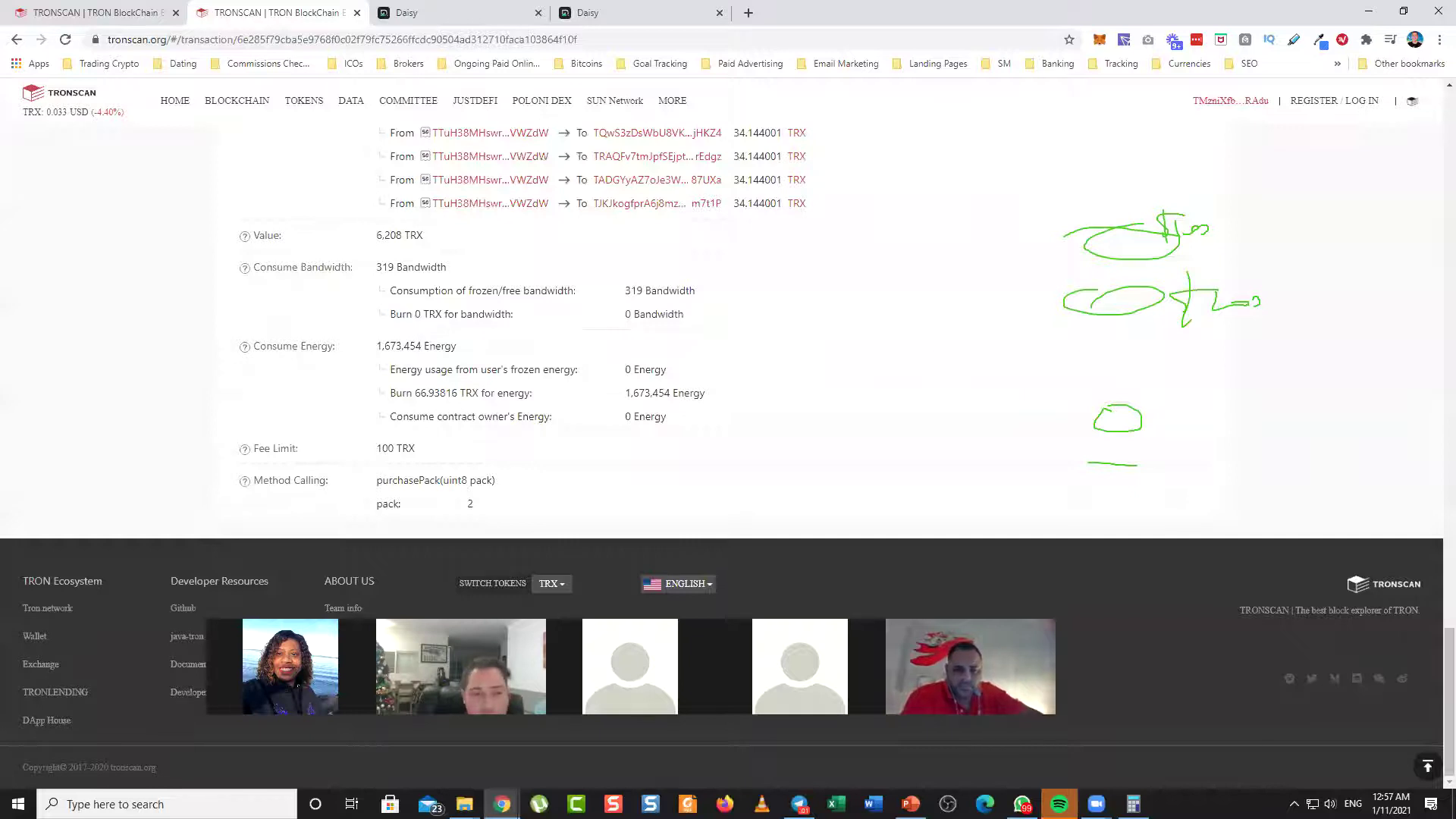
{"action": "mouse_move", "coordinate": [414, 232]}
{"action": "left_mouse_down"}
{"action": "mouse_move", "coordinate": [383, 224]}
{"action": "mouse_move", "coordinate": [494, 237]}
{"action": "left_mouse_up"}
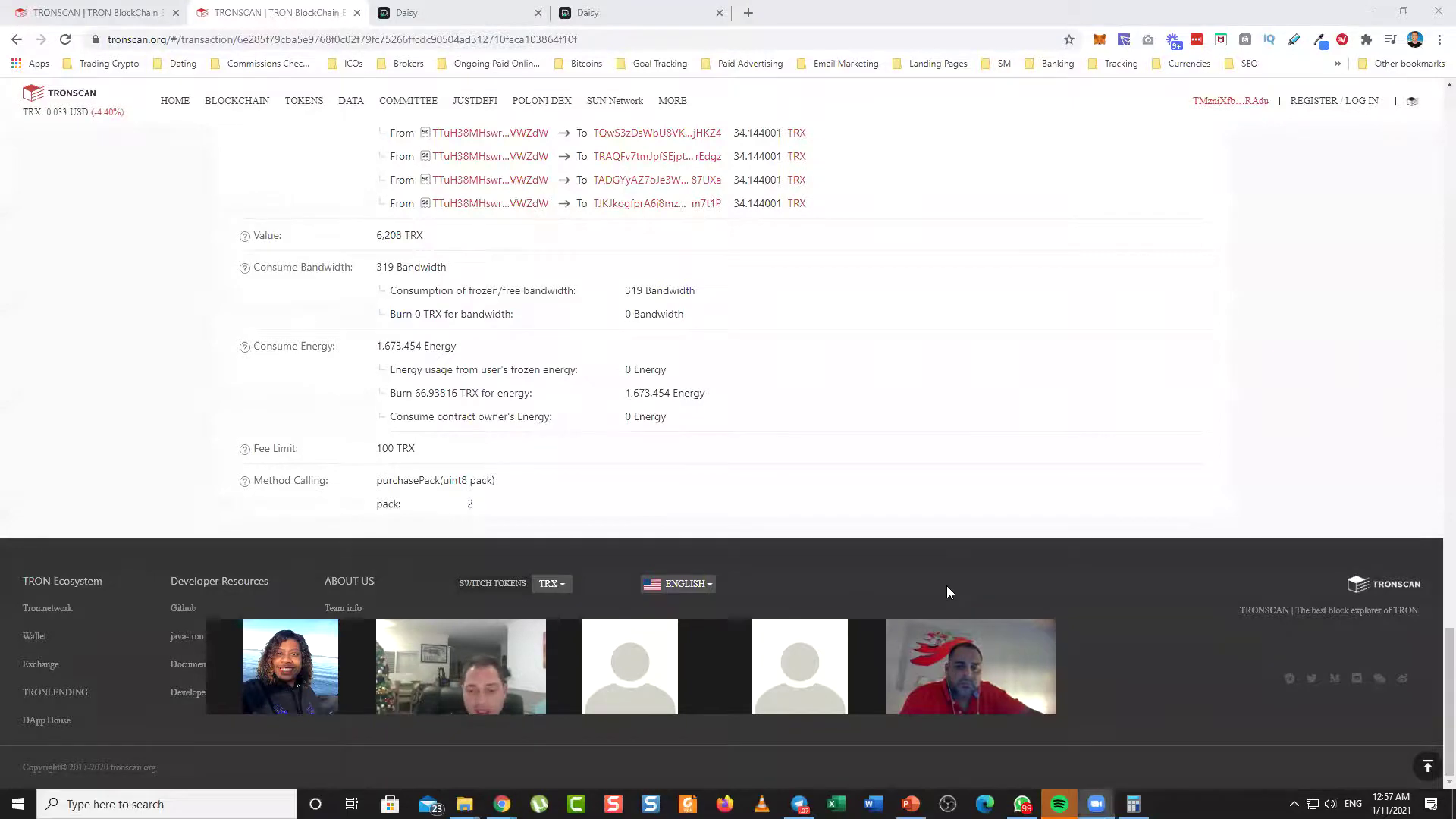
{"action": "key", "text": "alt+Tab"}
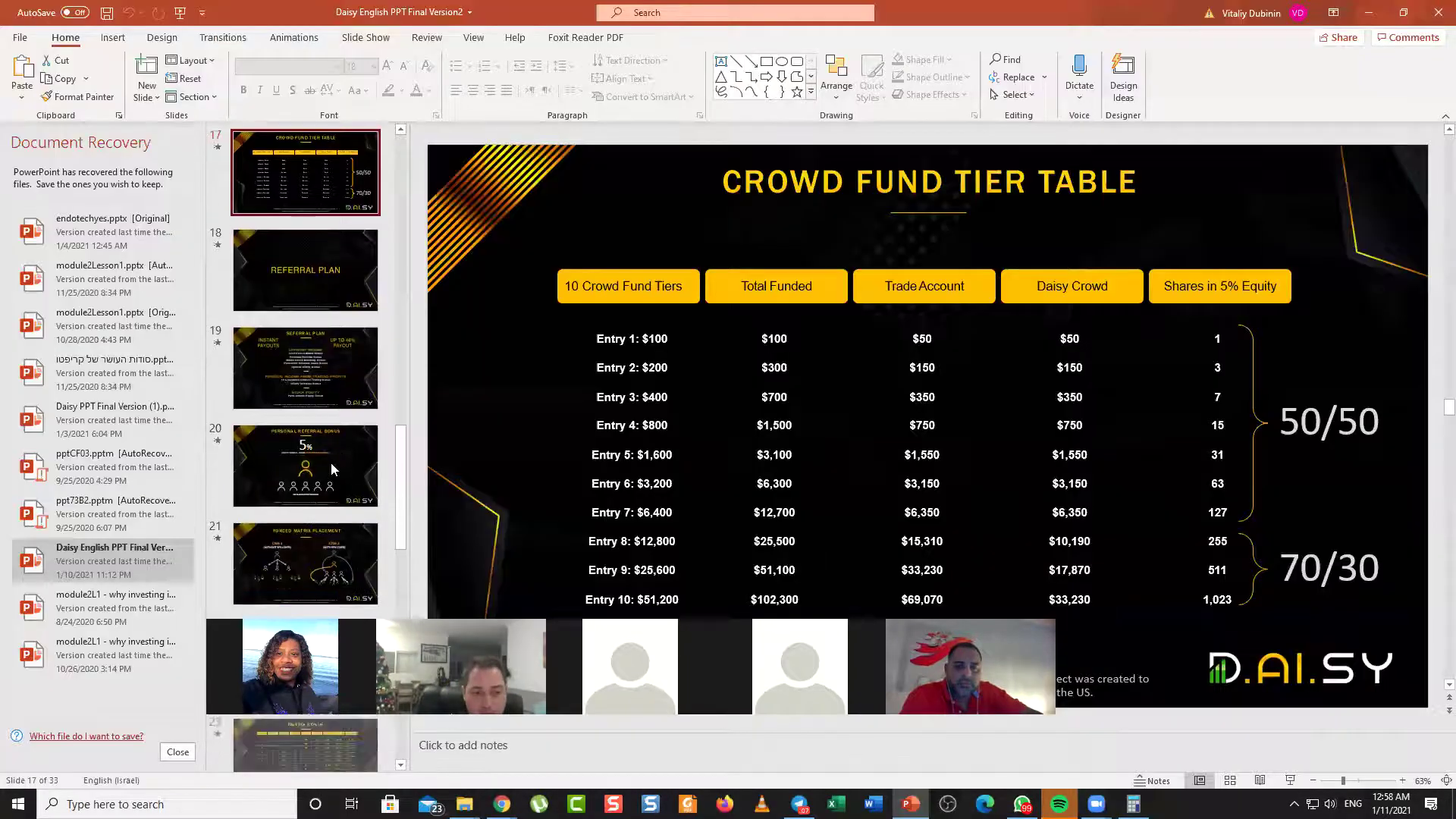